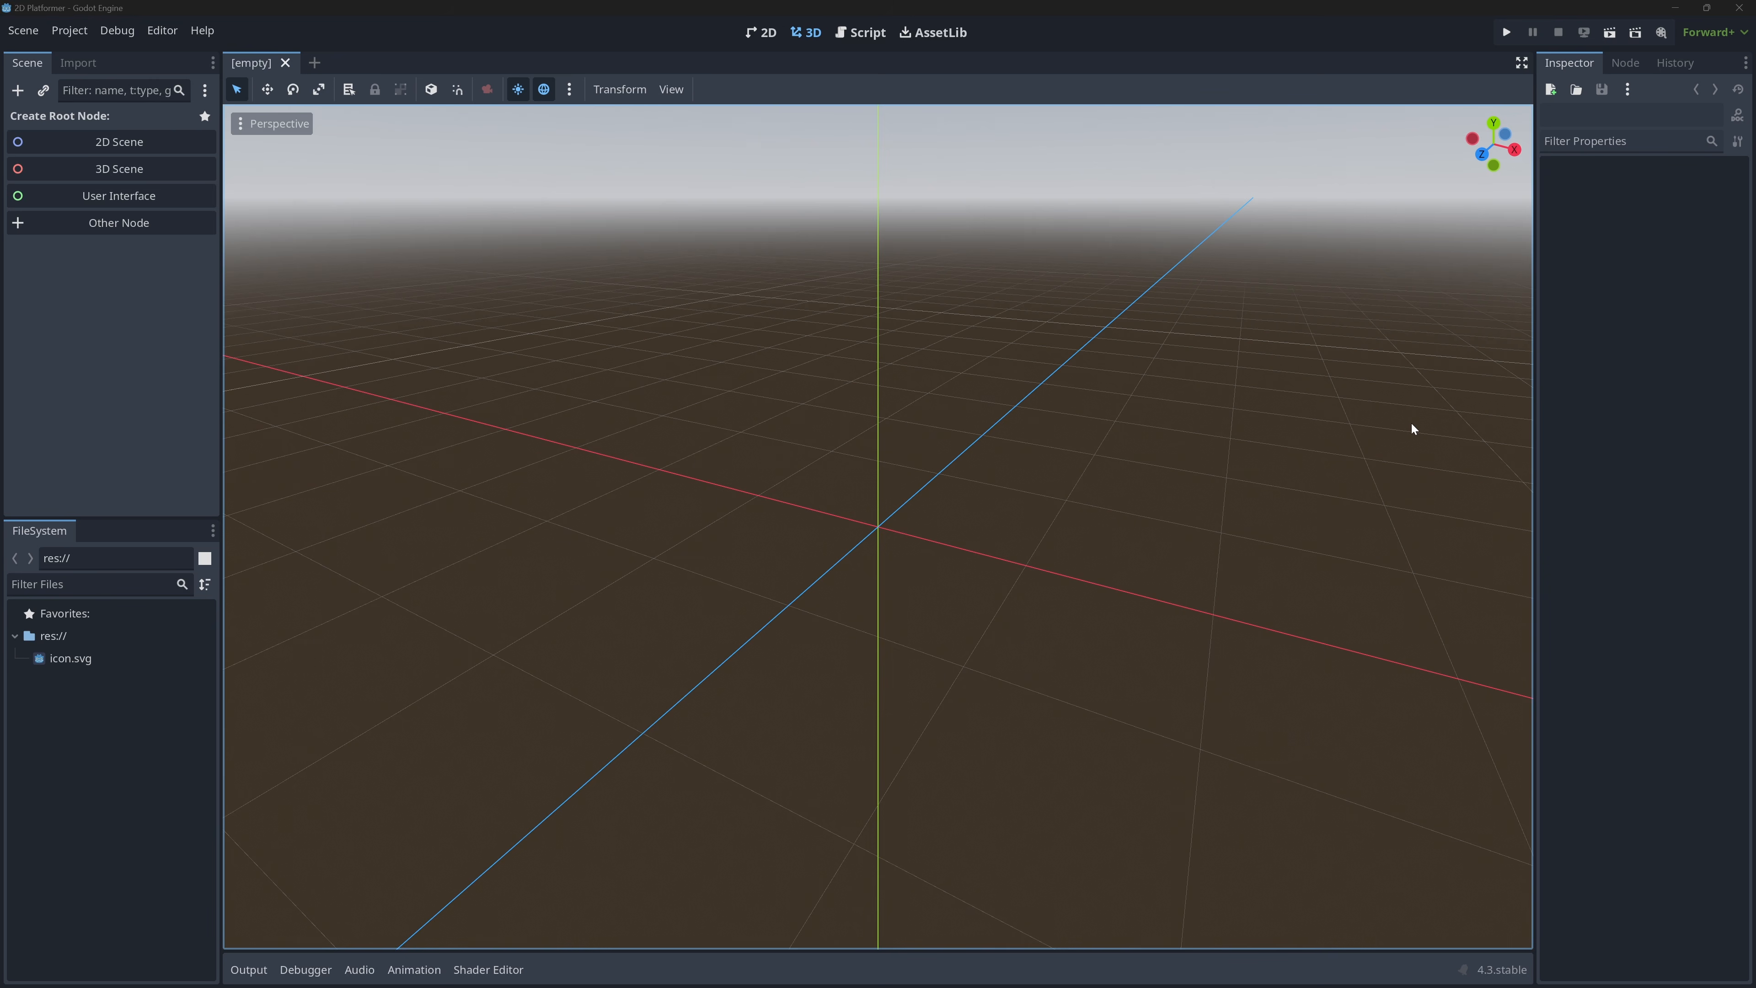
# Import the kenney_platformer-pack-redux folder from the desktop into the project's res:// directory and restore the editor to full screen.
pyautogui.moveTo(1013, 6); pyautogui.dragTo(849, 115)
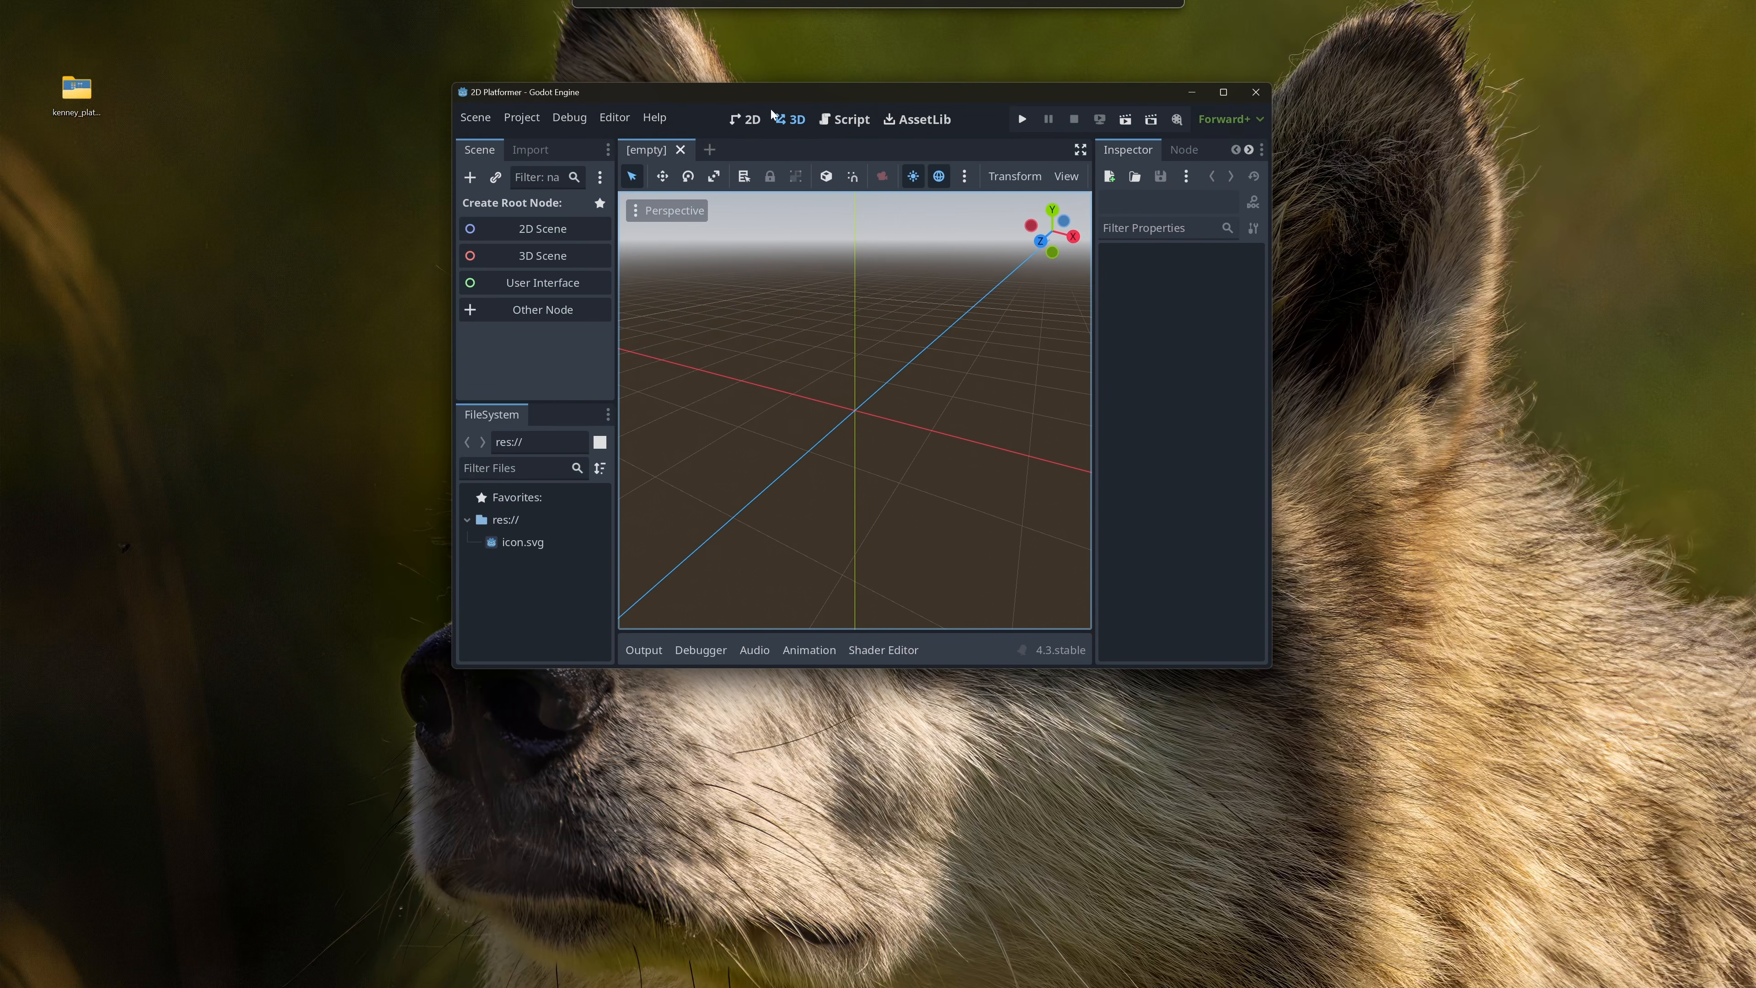
pyautogui.moveTo(67, 96); pyautogui.dragTo(494, 616)
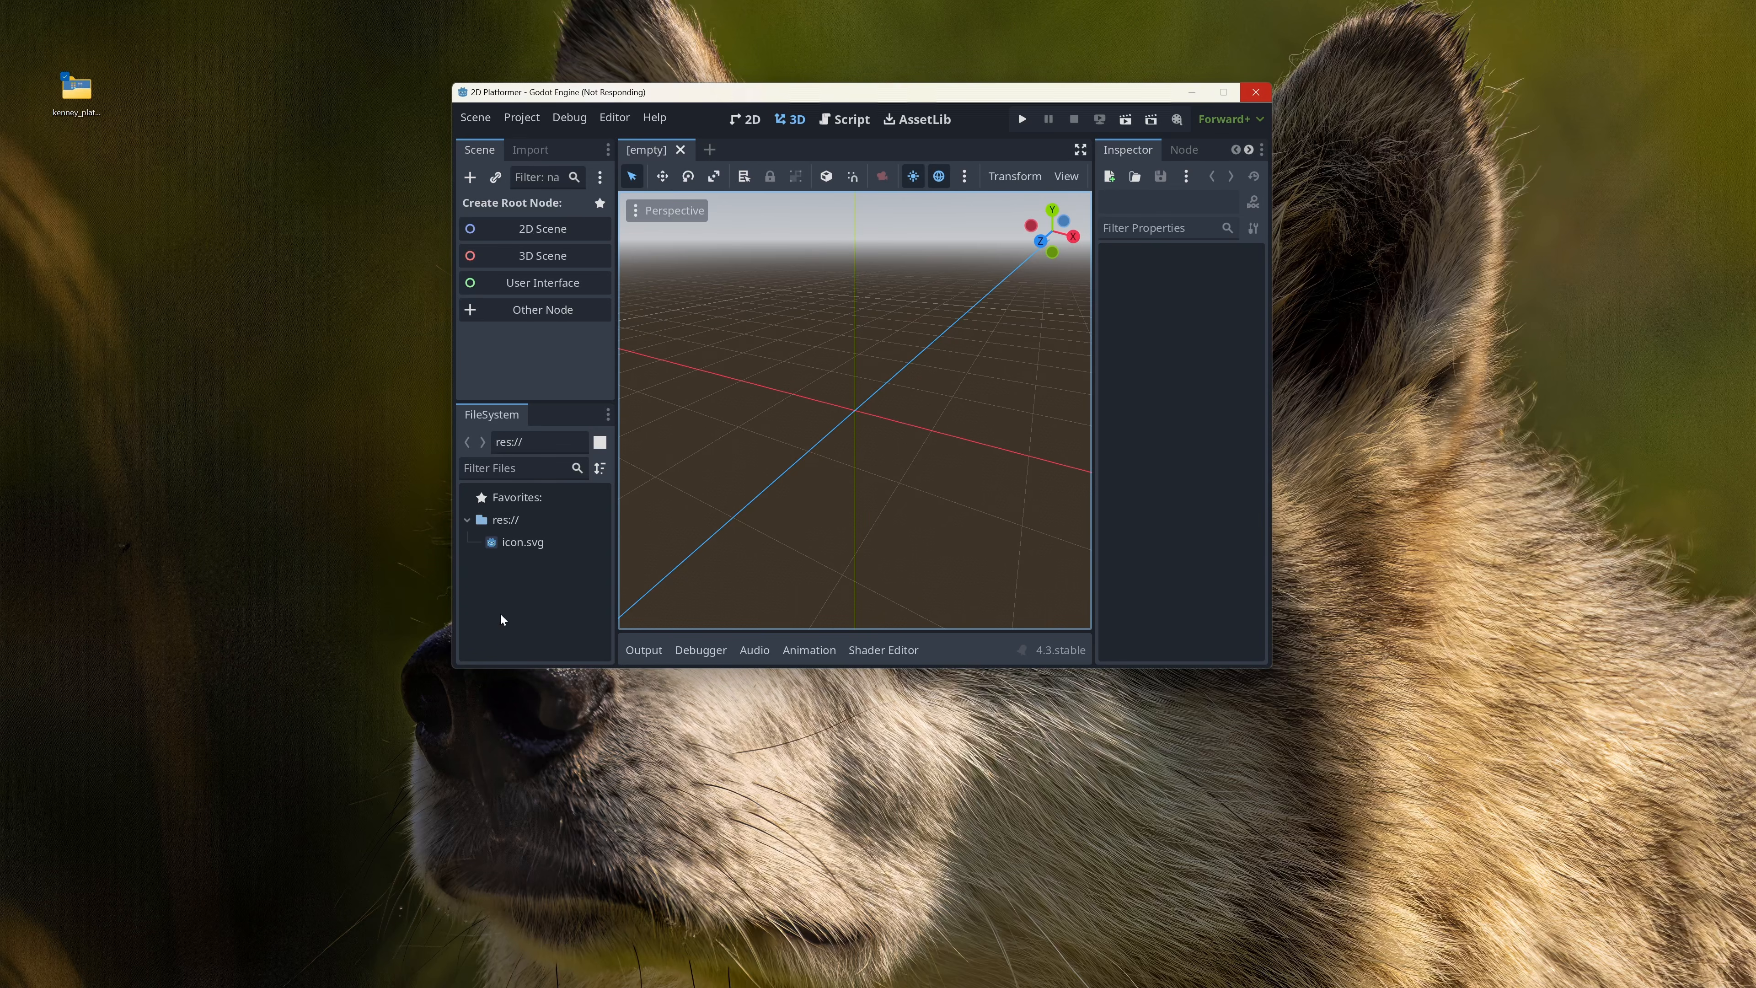
pyautogui.click(499, 614)
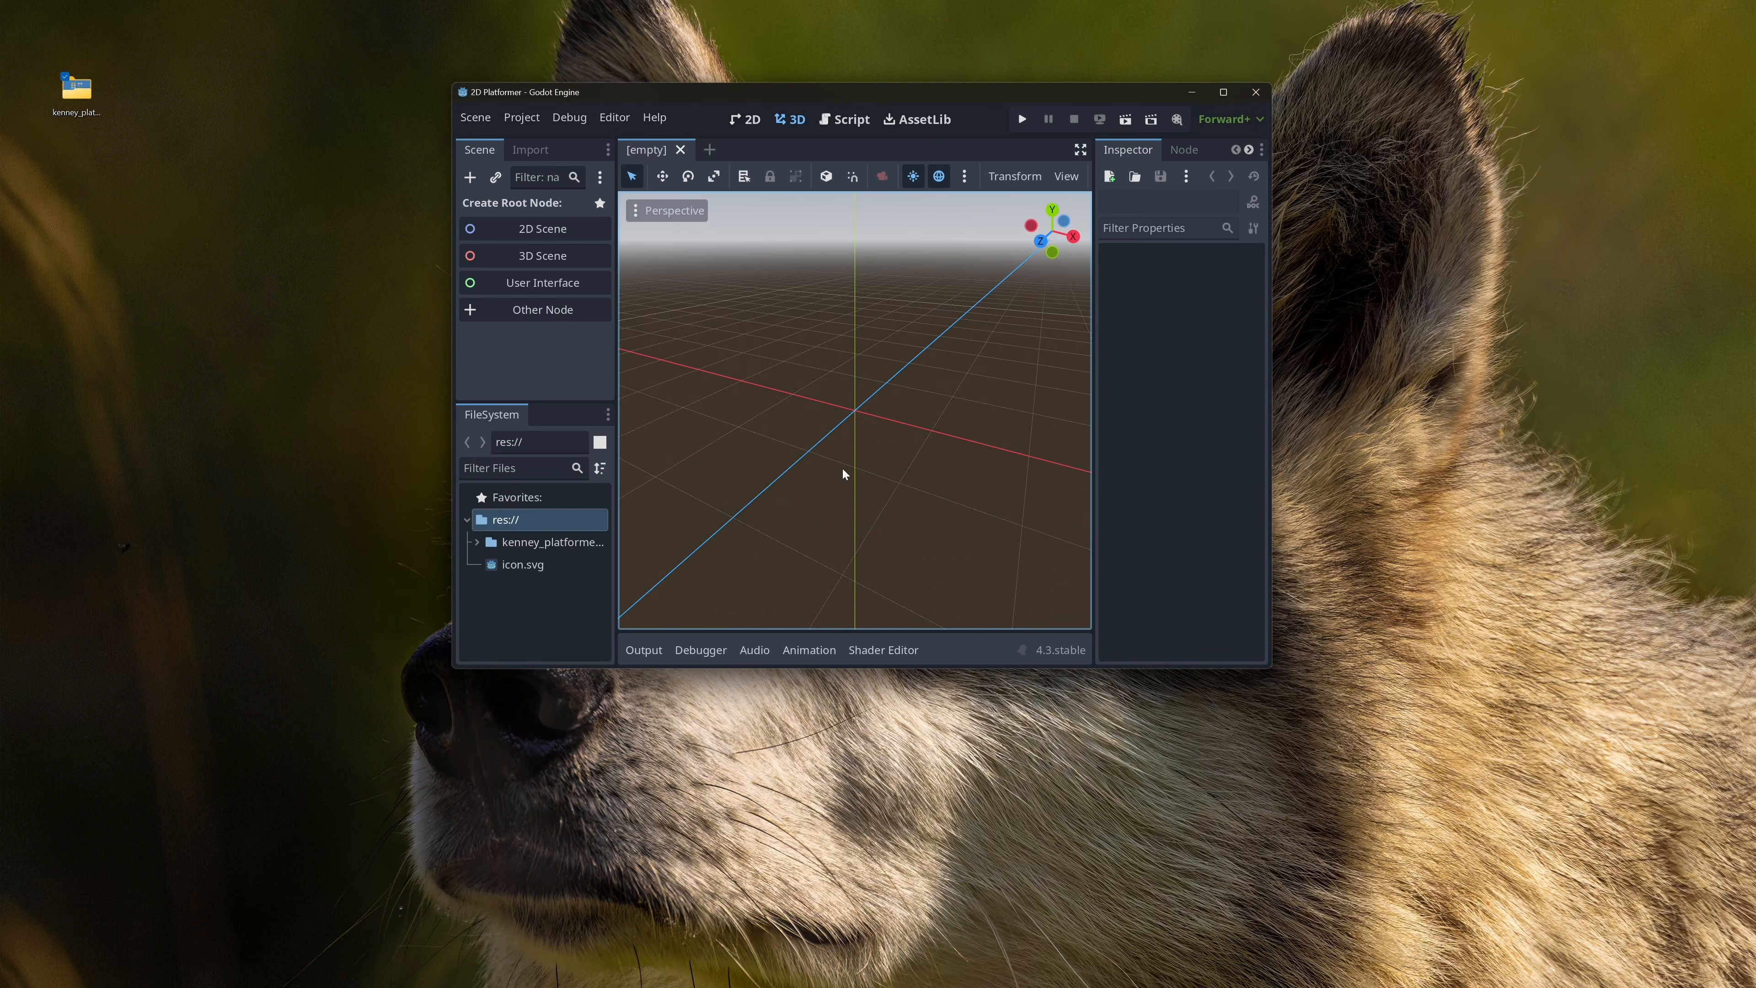
pyautogui.click(1222, 92)
pyautogui.click(104, 727)
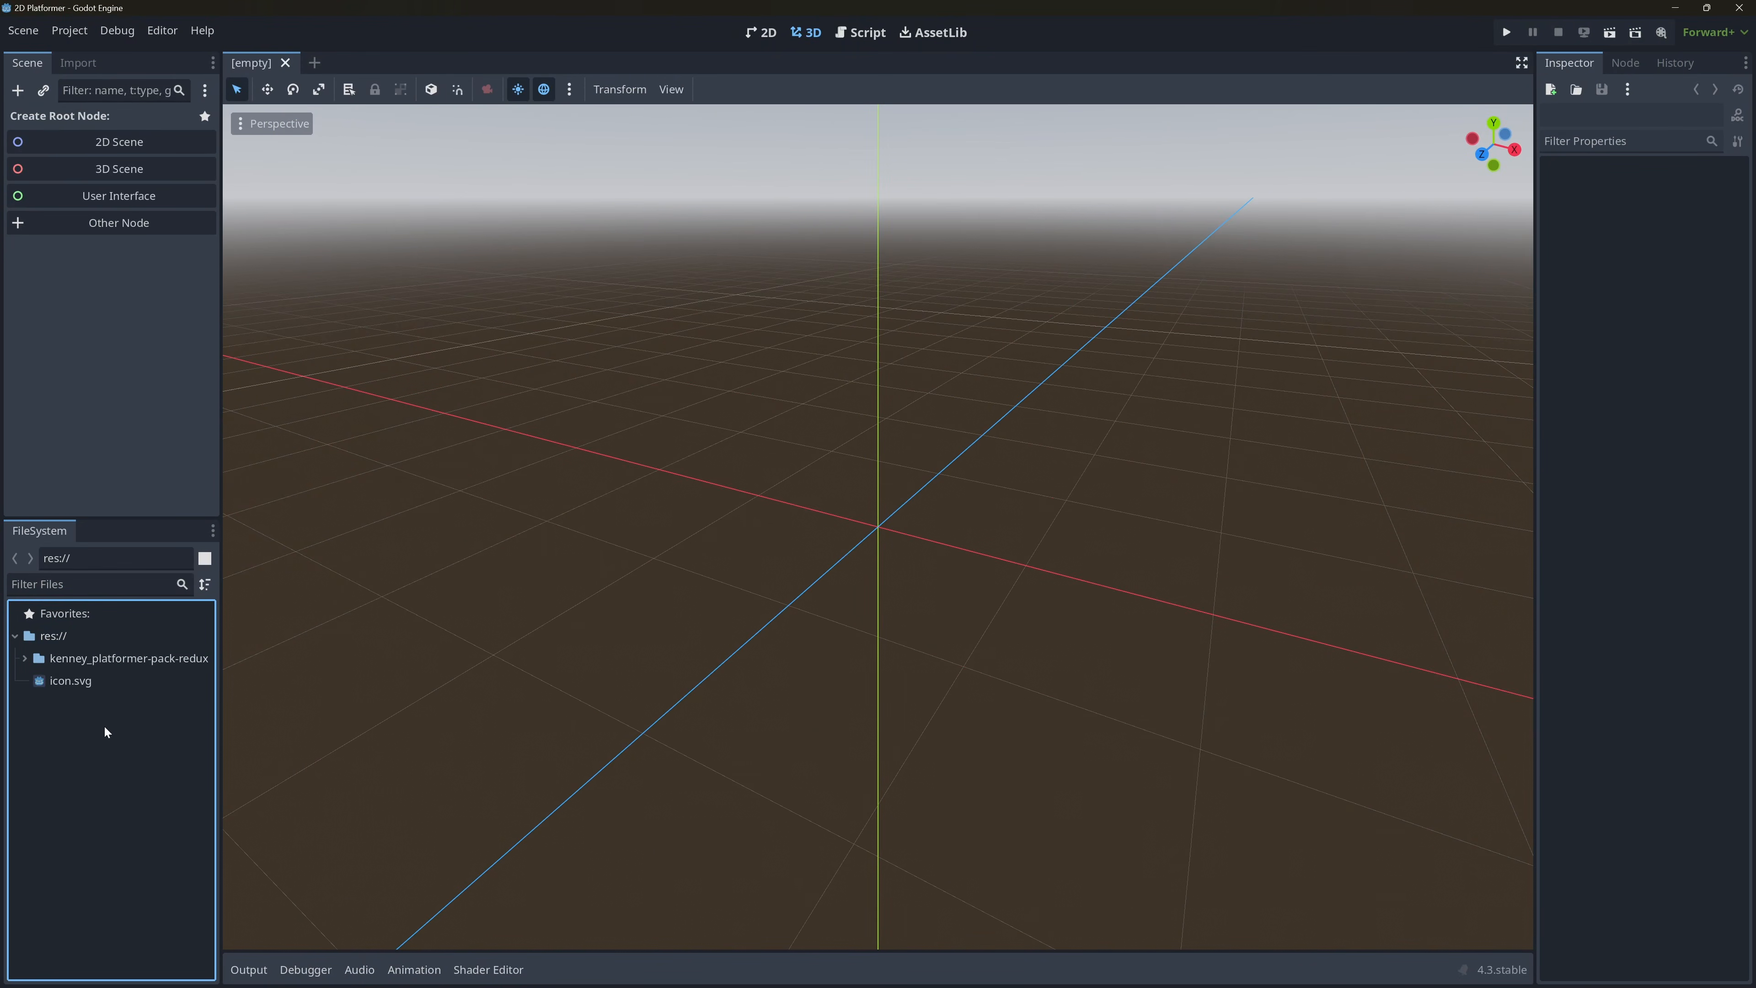
# Create an assets folder in res:// and move the kenney_platformer-pack-redux folder into it.
pyautogui.click(101, 661)
pyautogui.rightClick(71, 637)
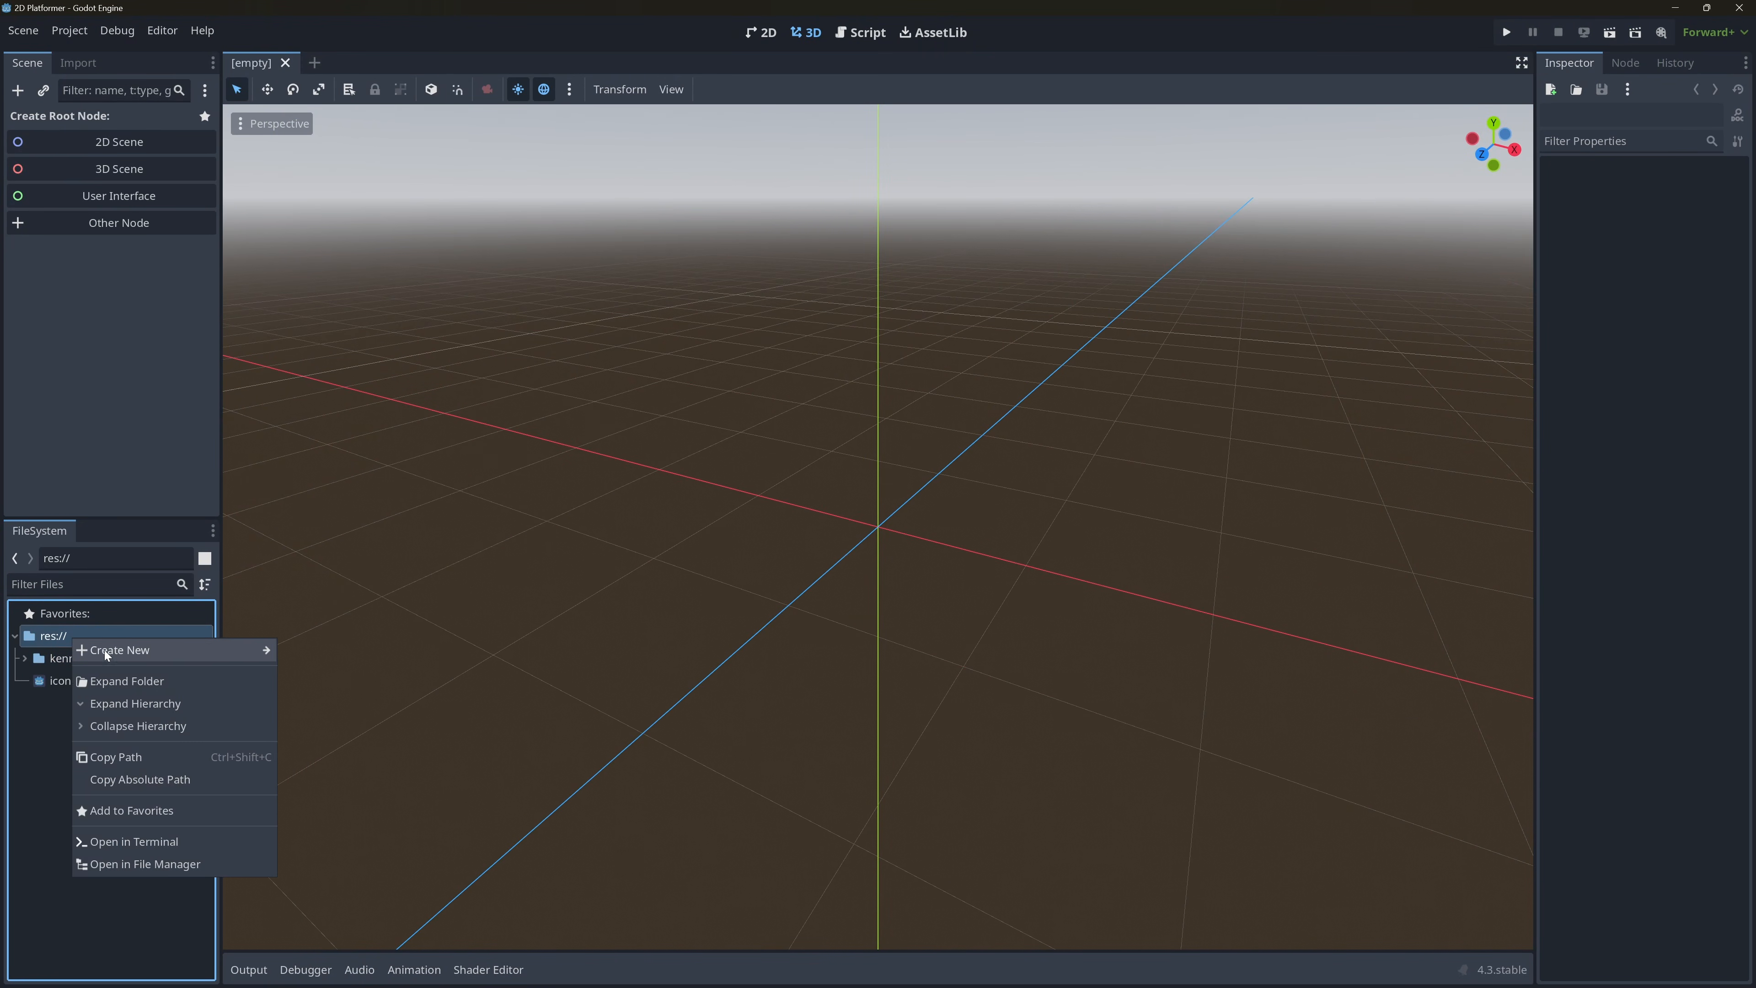
pyautogui.moveTo(118, 651)
pyautogui.click(339, 651)
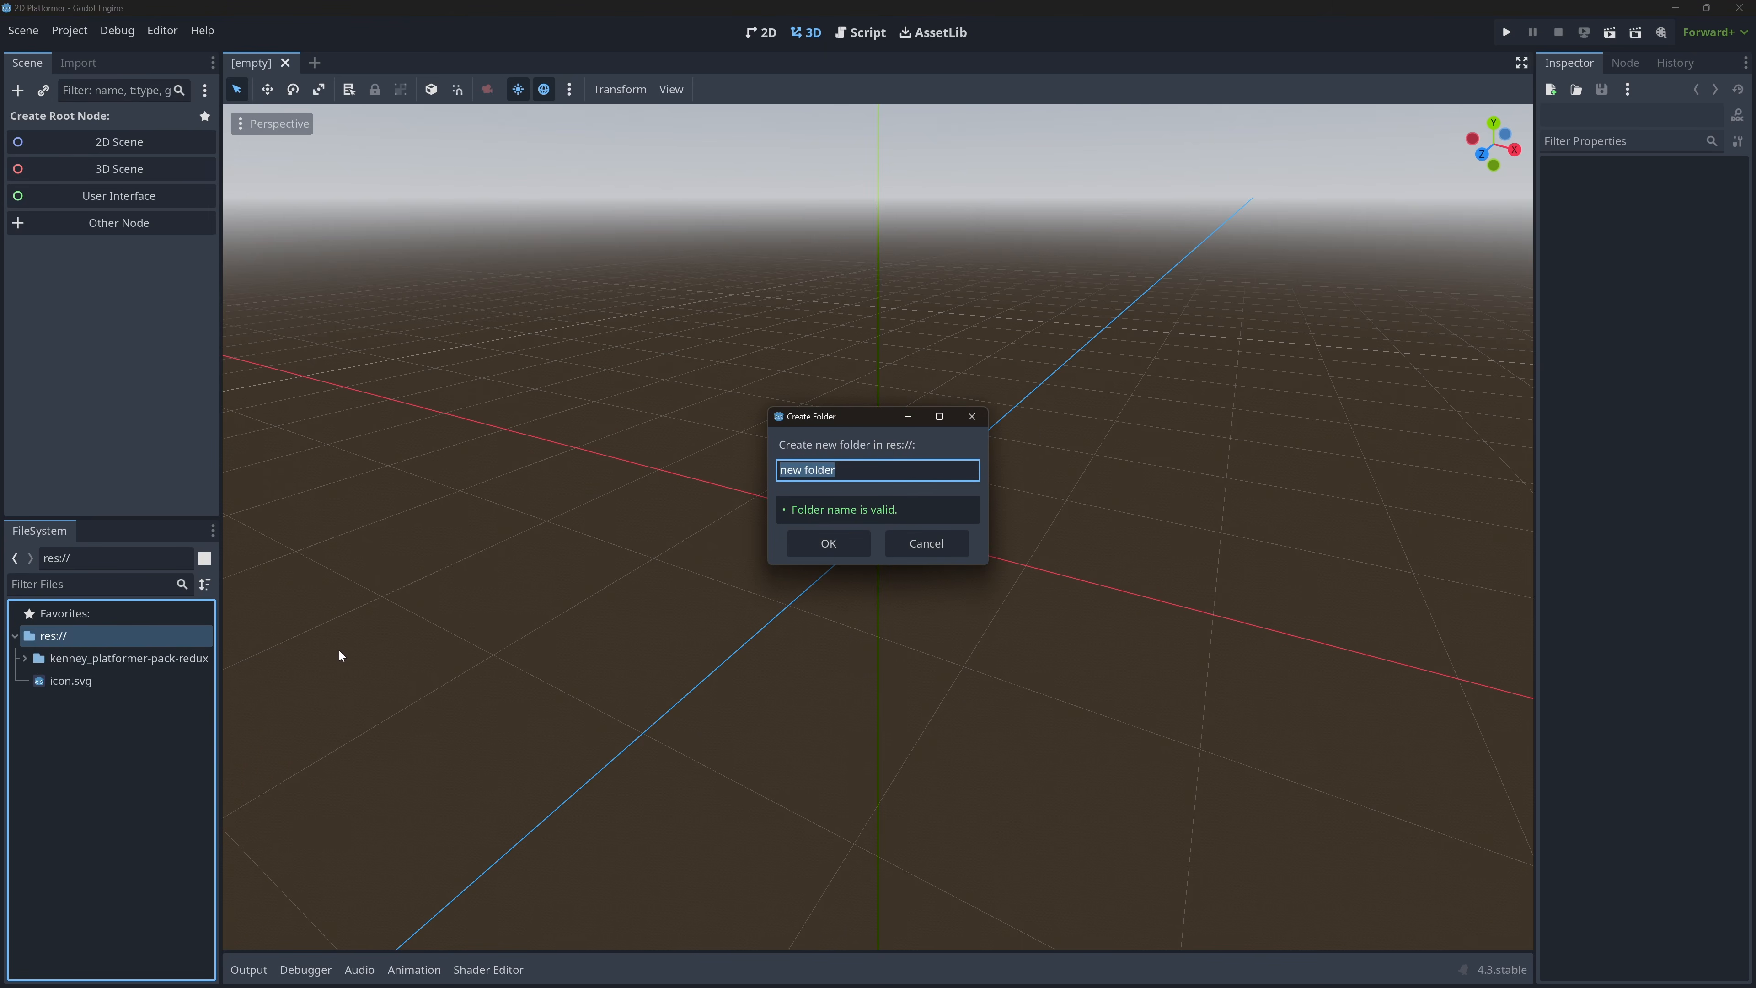
pyautogui.write('A')
pyautogui.write('ssets')
pyautogui.press('Return')
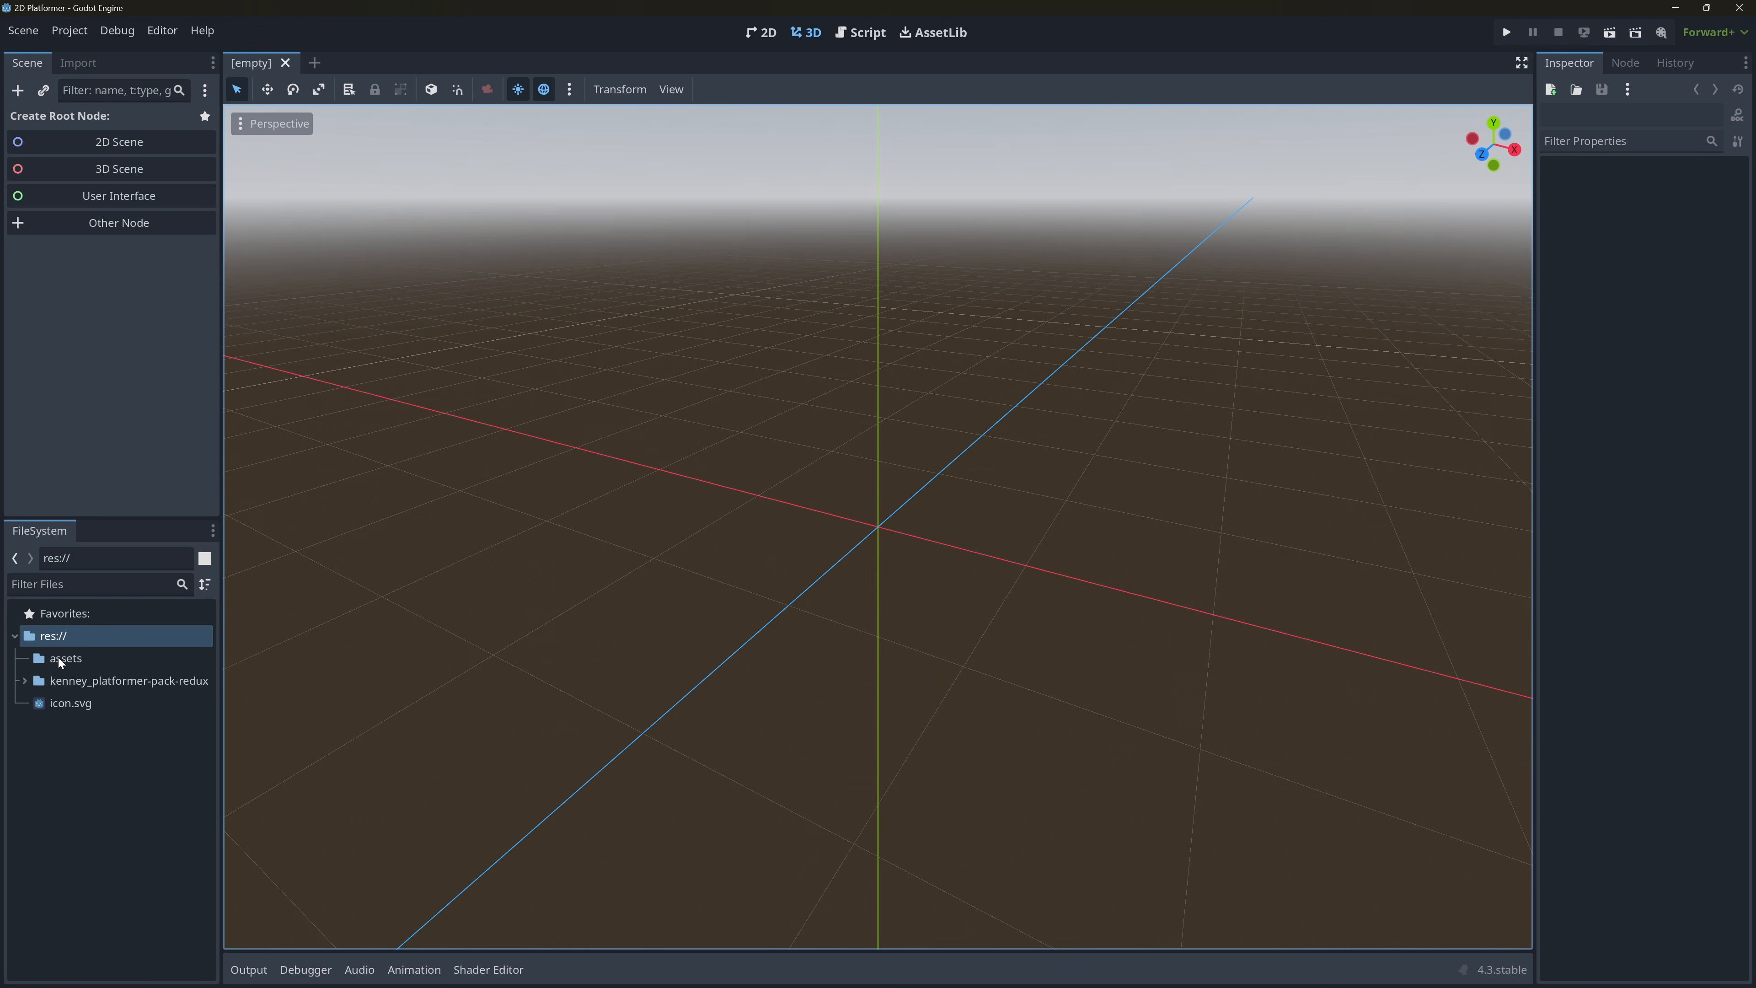
pyautogui.moveTo(69, 680); pyautogui.dragTo(63, 658)
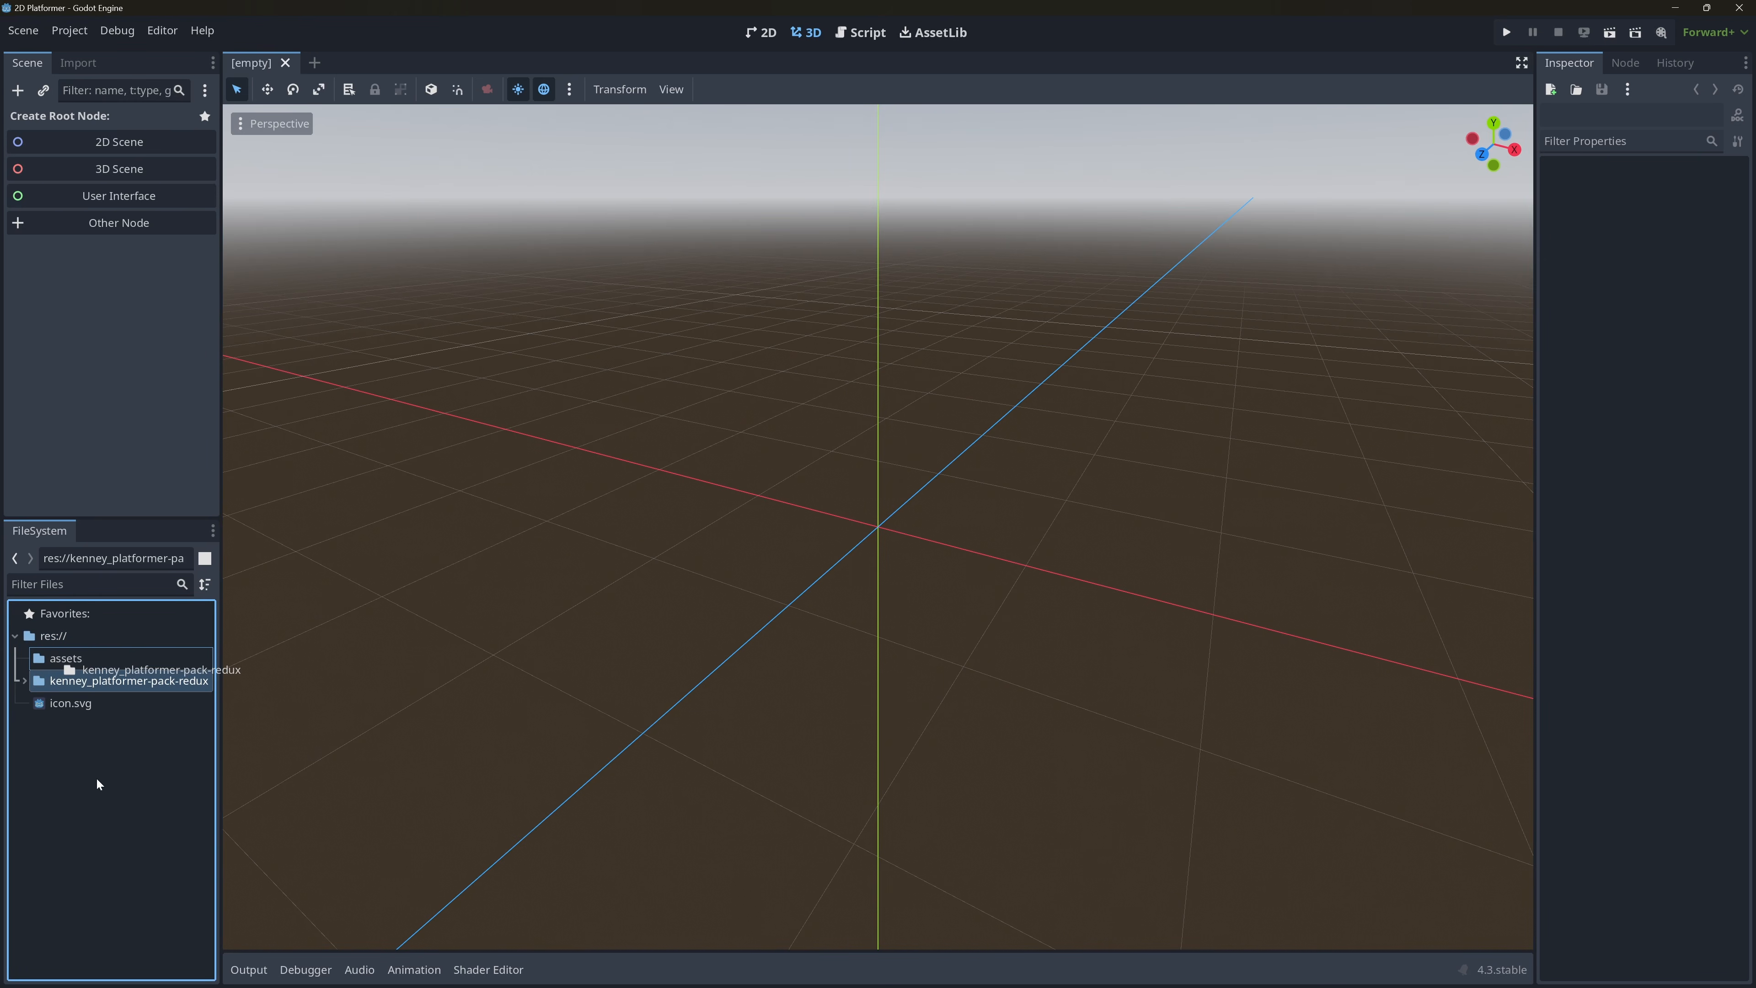
pyautogui.moveTo(85, 665); pyautogui.dragTo(85, 664)
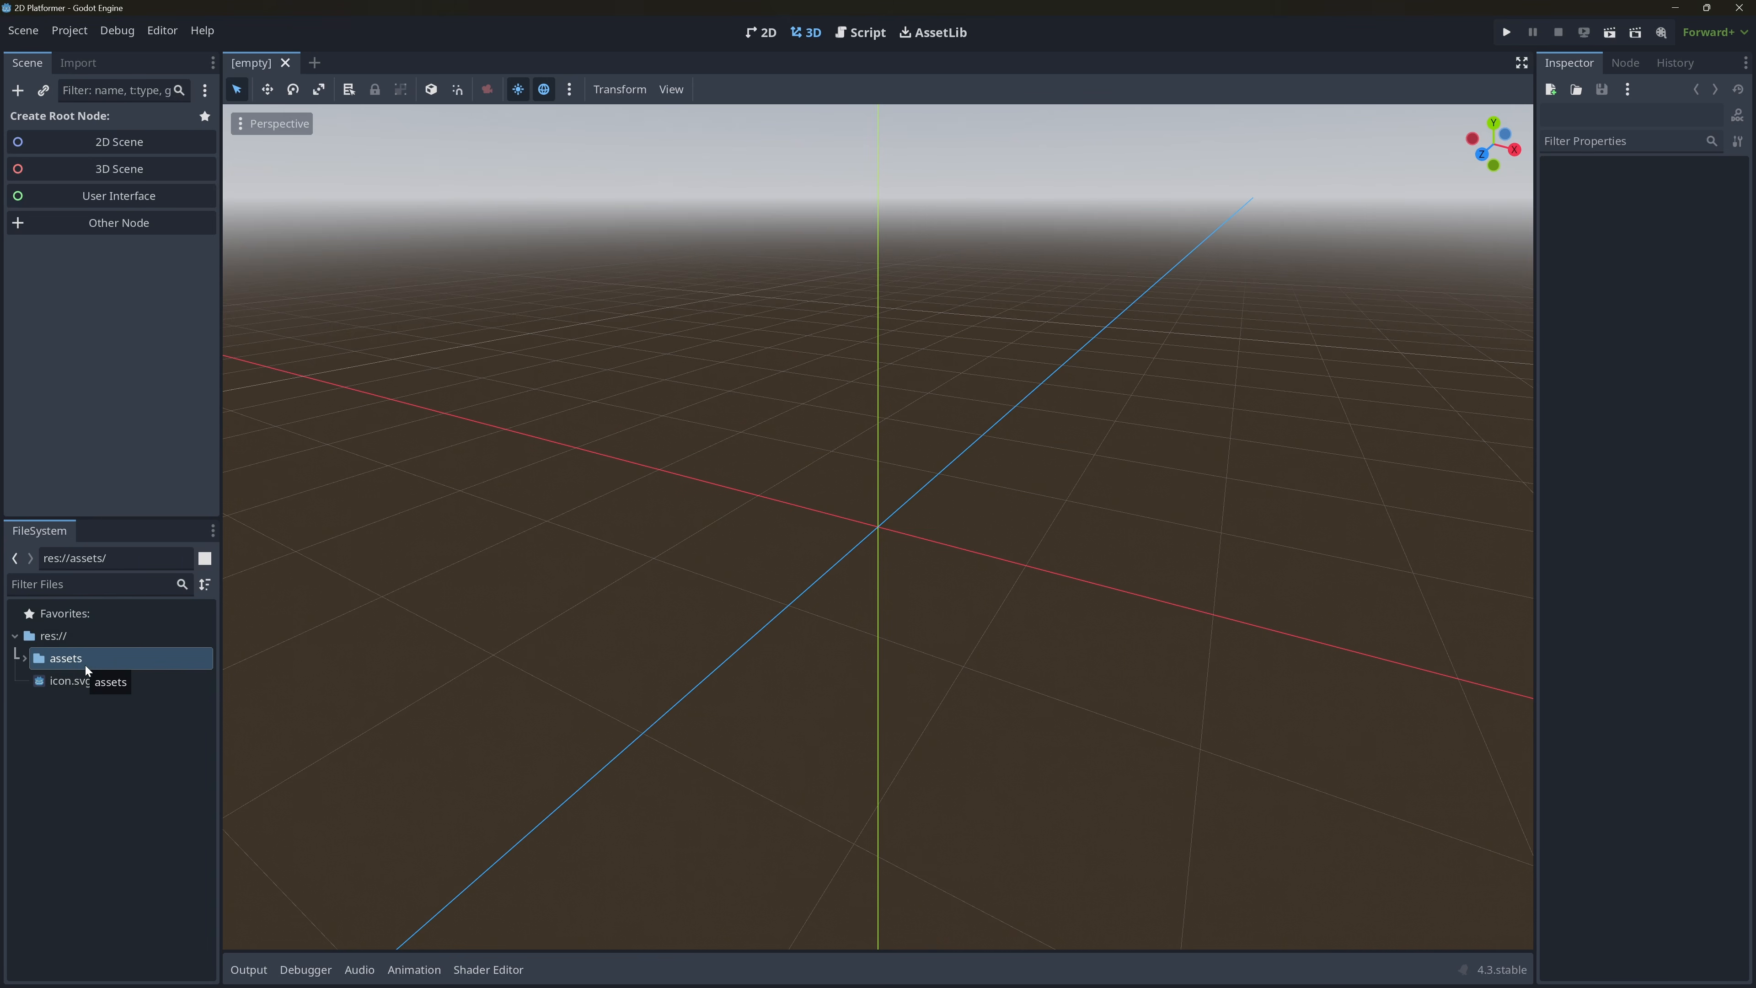
# Create two more folders in res:// named scenes and scripts.
pyautogui.rightClick(89, 736)
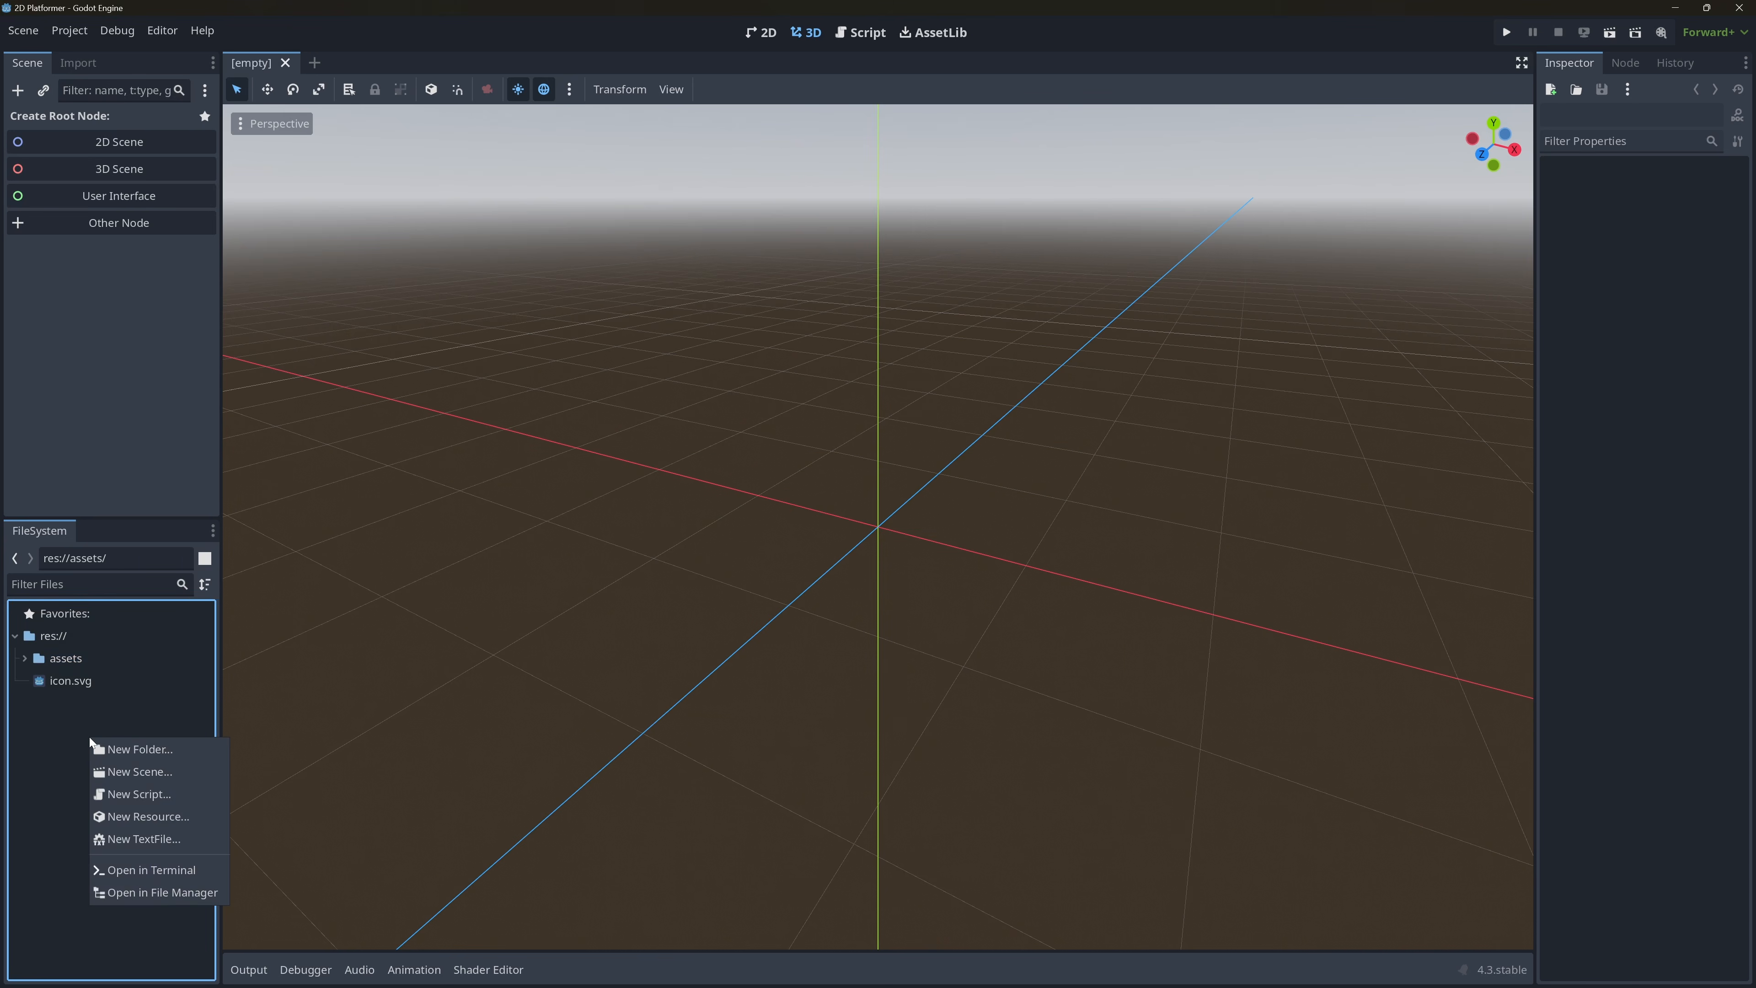
pyautogui.click(143, 752)
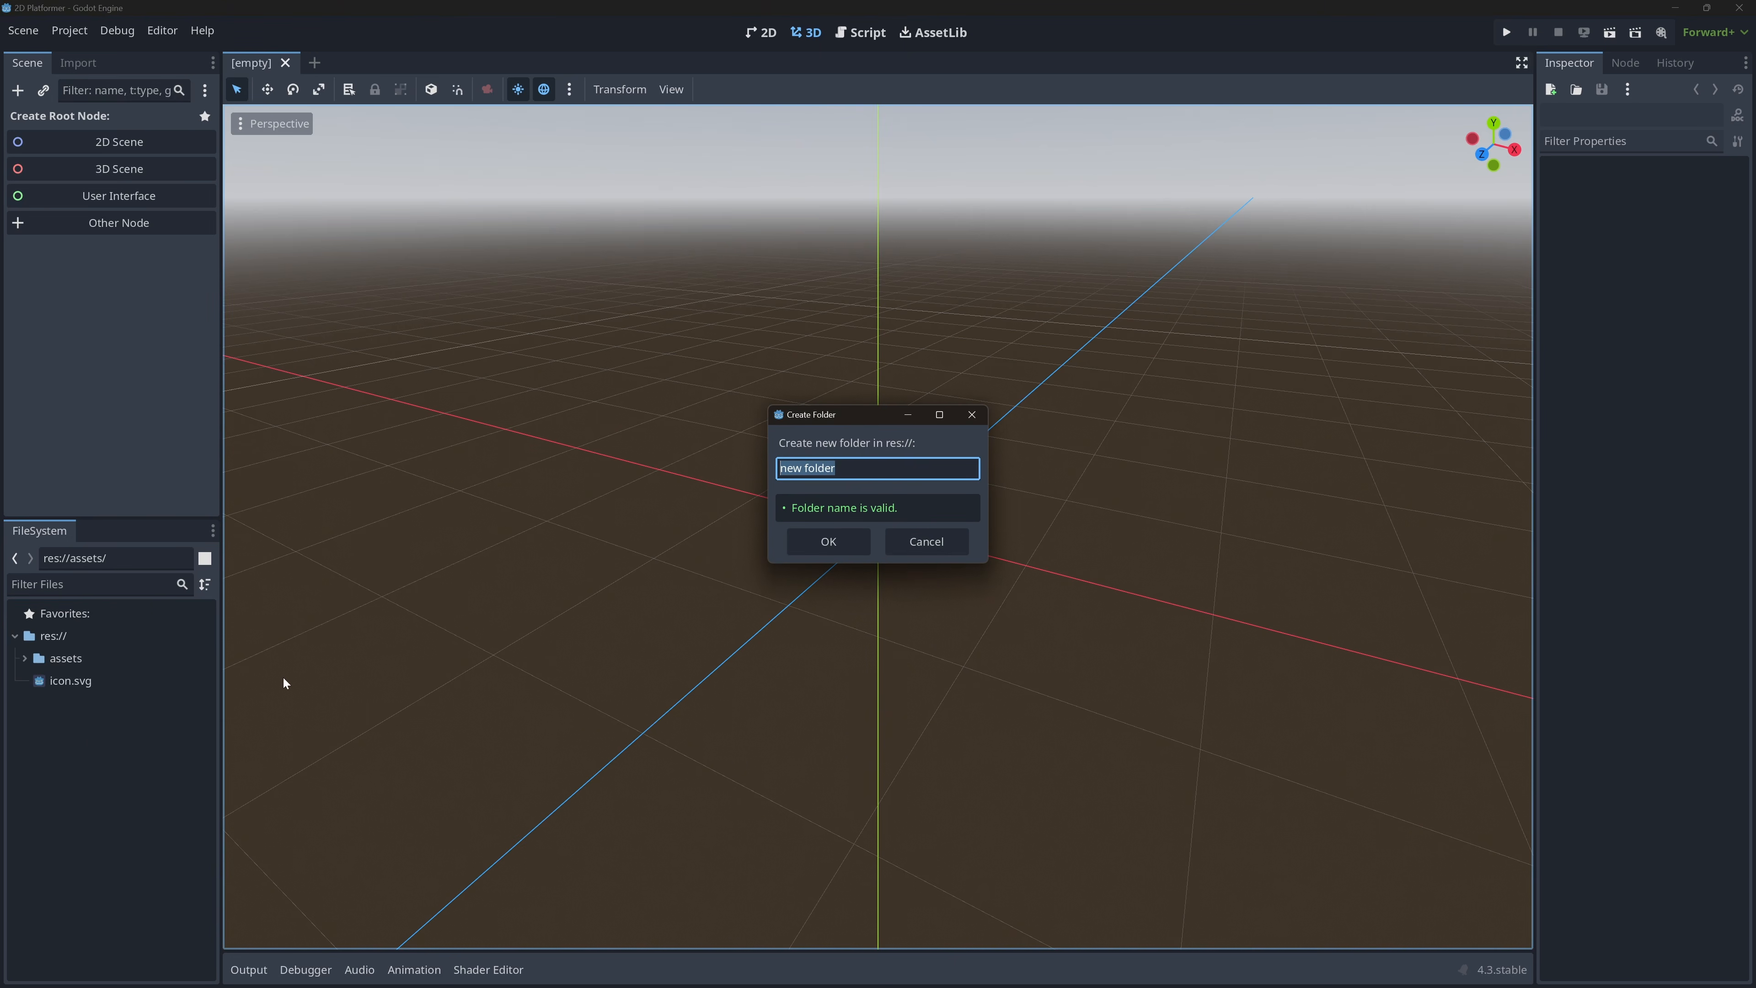
pyautogui.write('scenes')
pyautogui.press('Return')
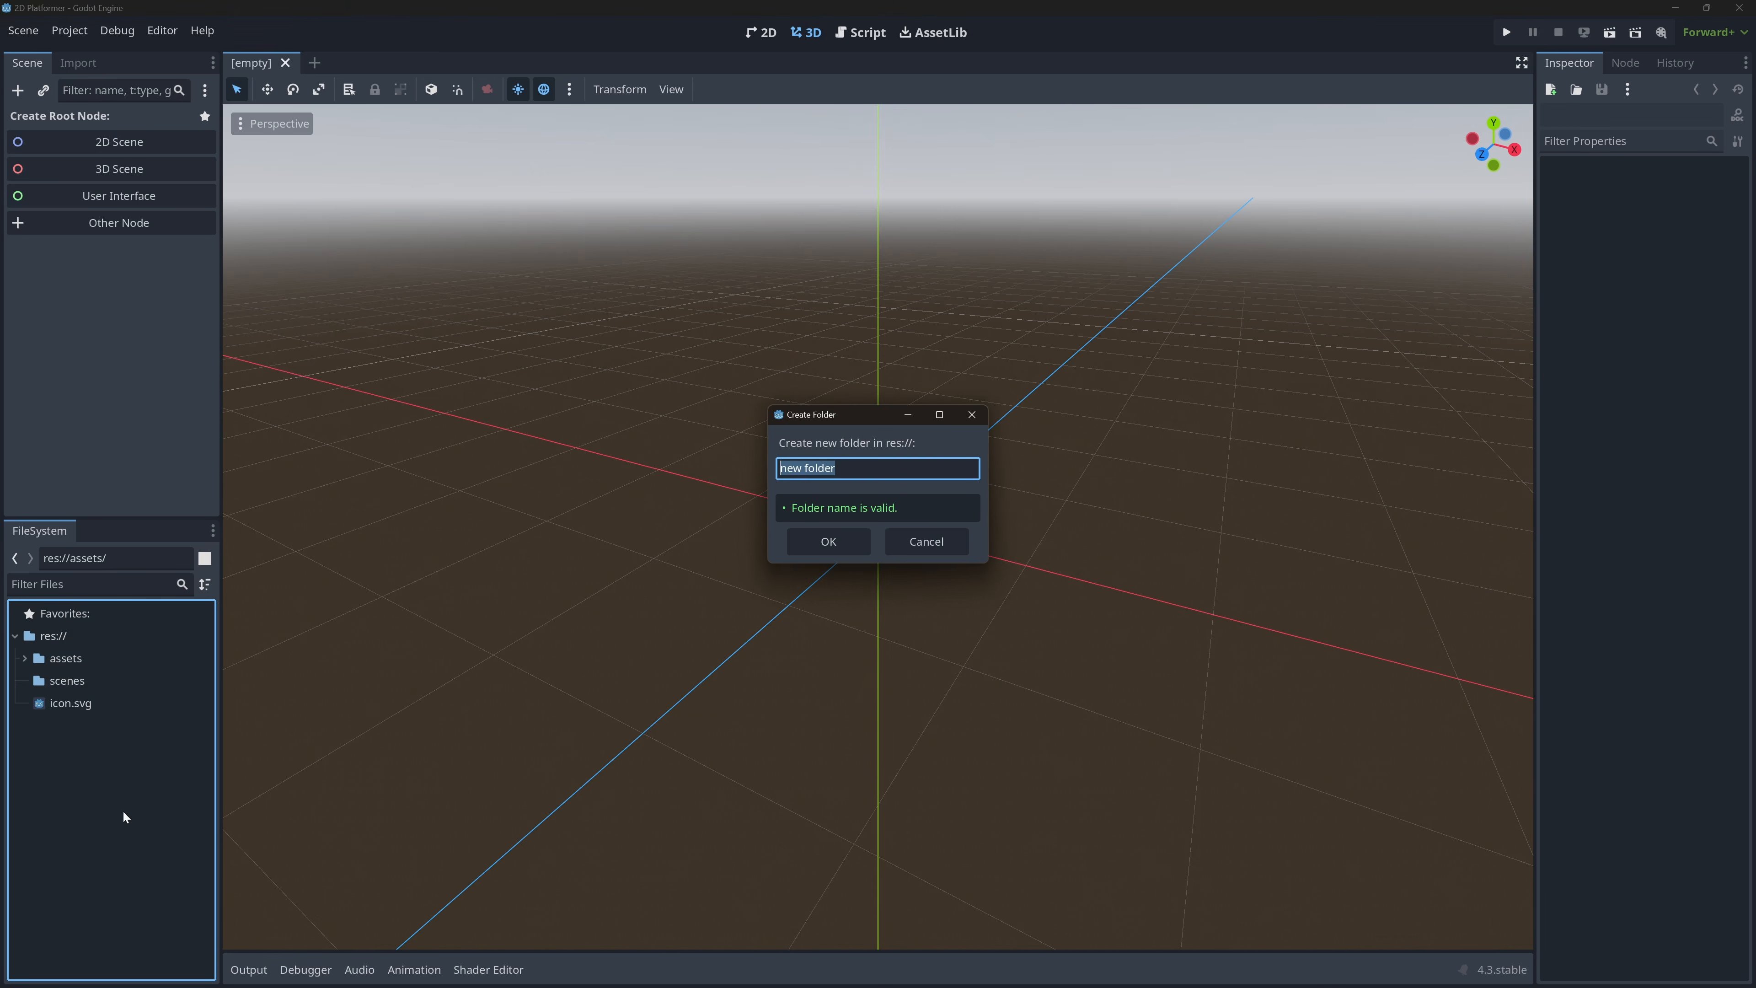
pyautogui.write('scripts')
pyautogui.press('Return')
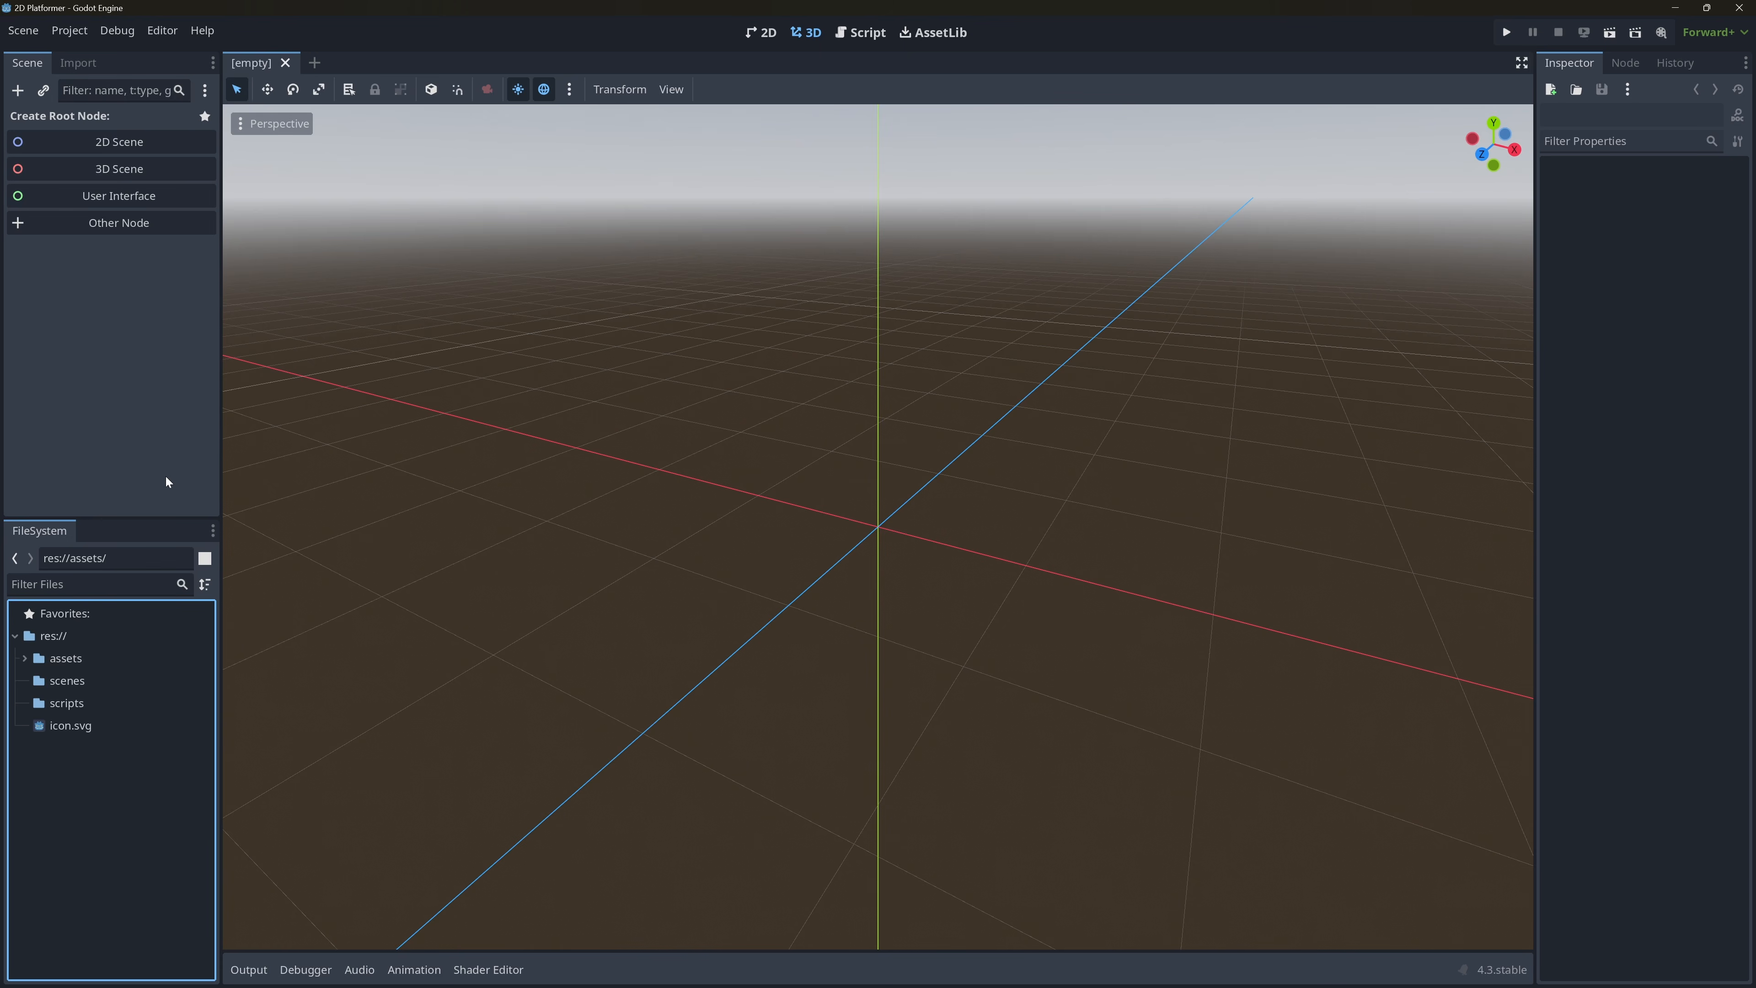
# Create a 2D scene root node and rename it Main.
pyautogui.click(138, 143)
pyautogui.doubleClick(106, 120)
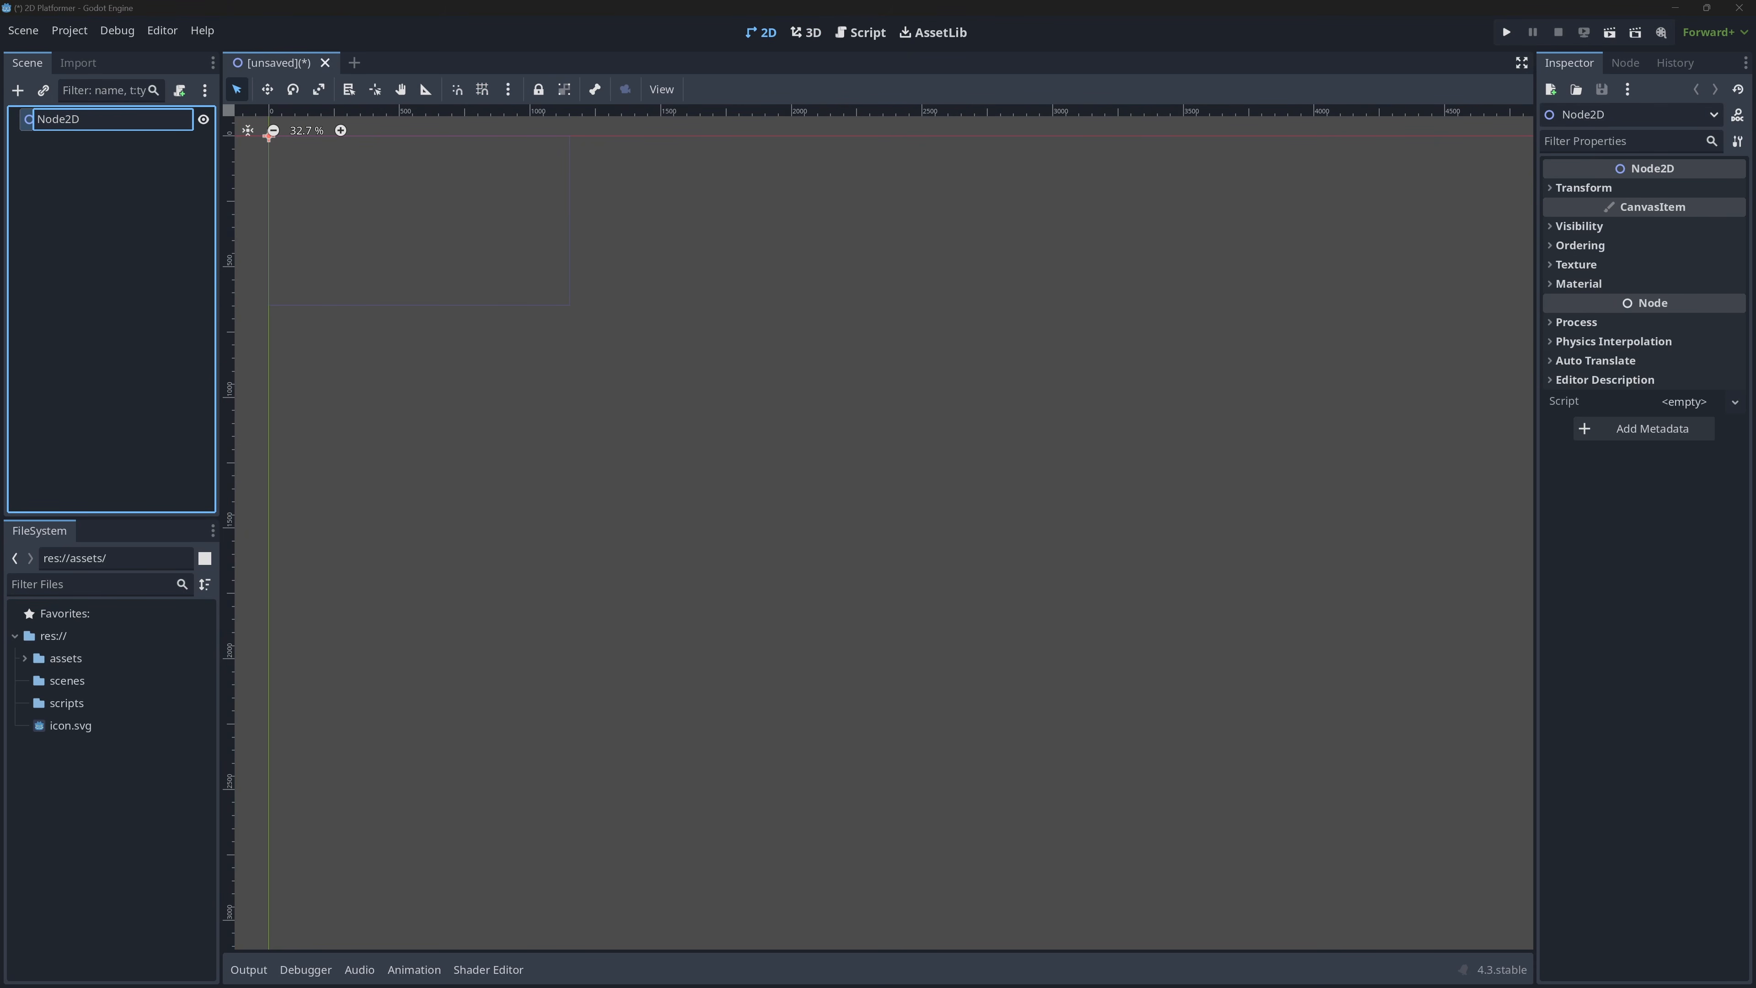
pyautogui.press('BackSpace')
pyautogui.press('BackSpace')
pyautogui.press('BackSpace')
pyautogui.press('BackSpace')
pyautogui.press('BackSpace')
pyautogui.write('Main')
pyautogui.press('Return')
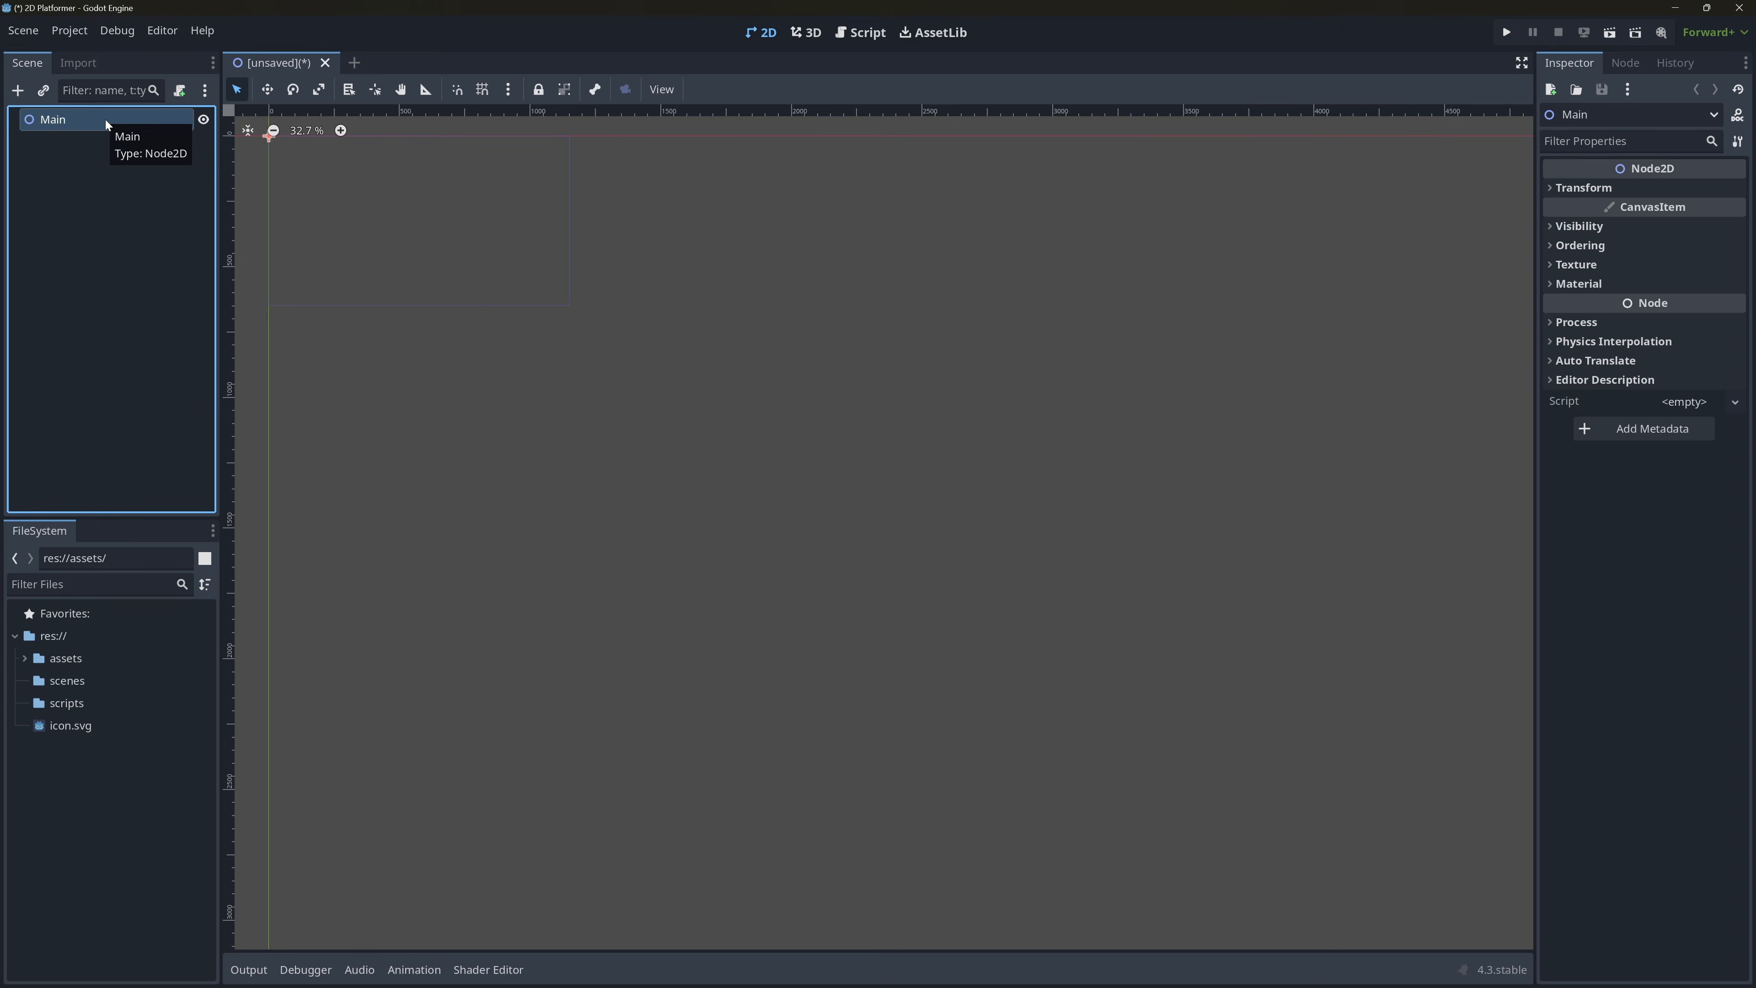
# Add a TileMapLayer node as a child of Main, choosing it over the deprecated TileMap.
pyautogui.click(25, 97)
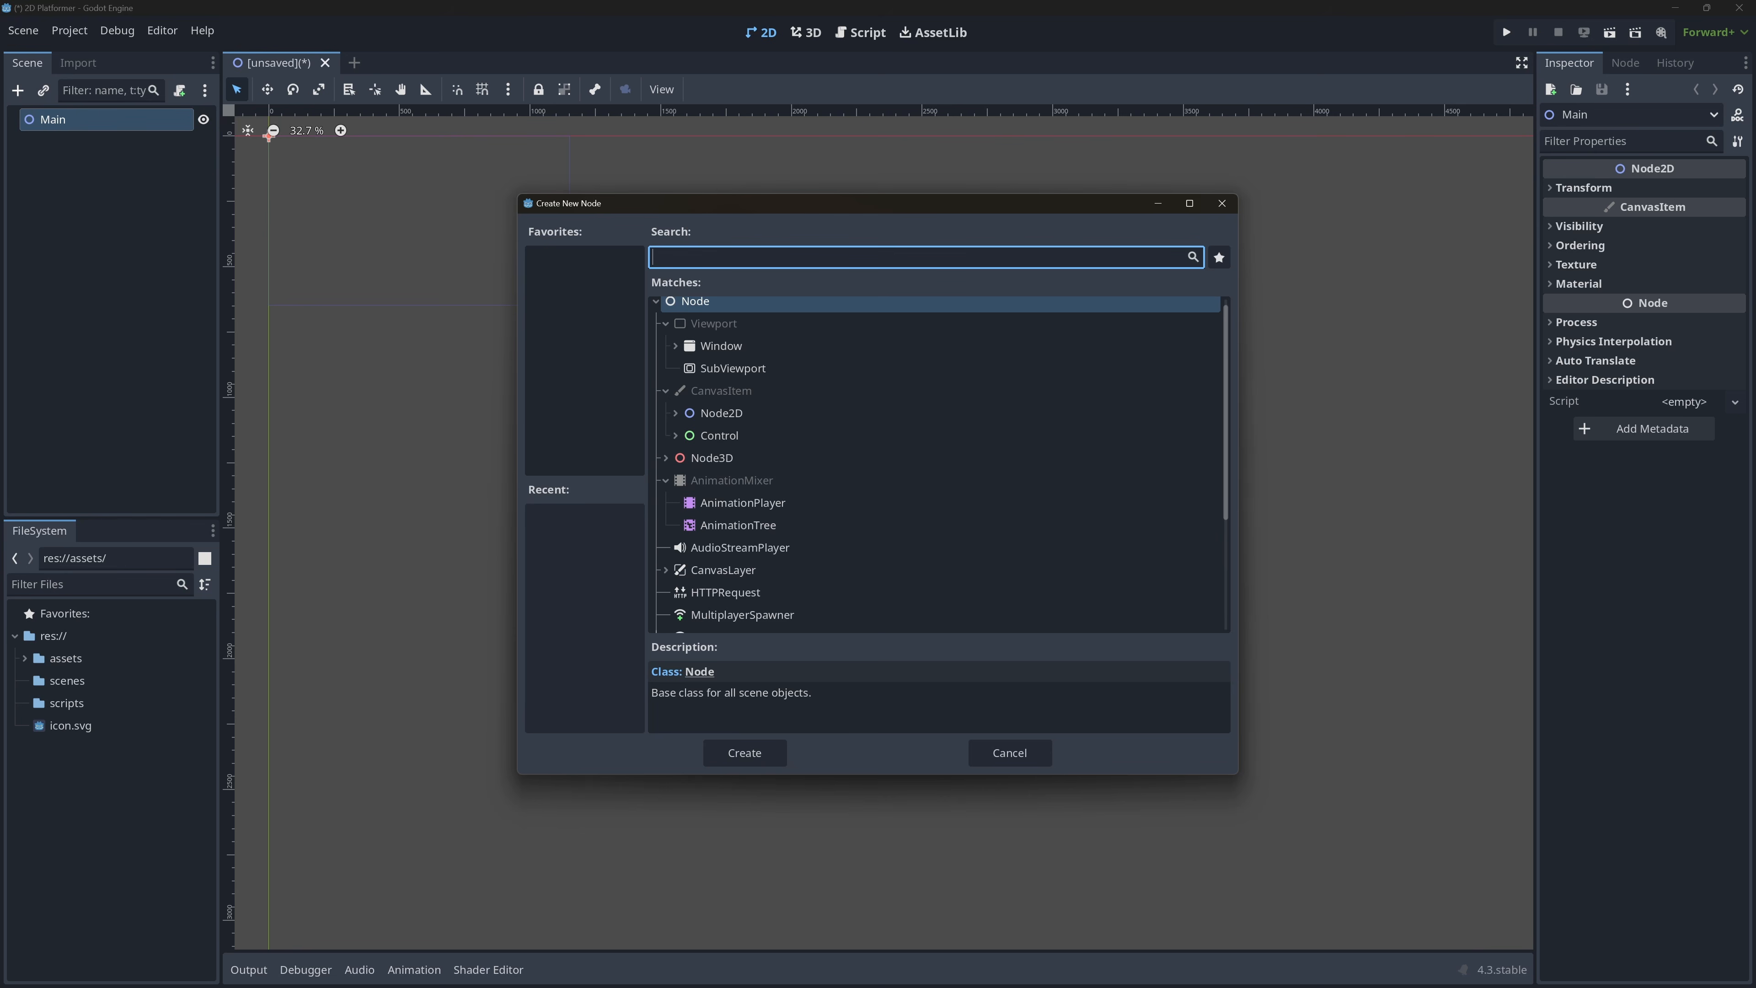
pyautogui.write('tilema')
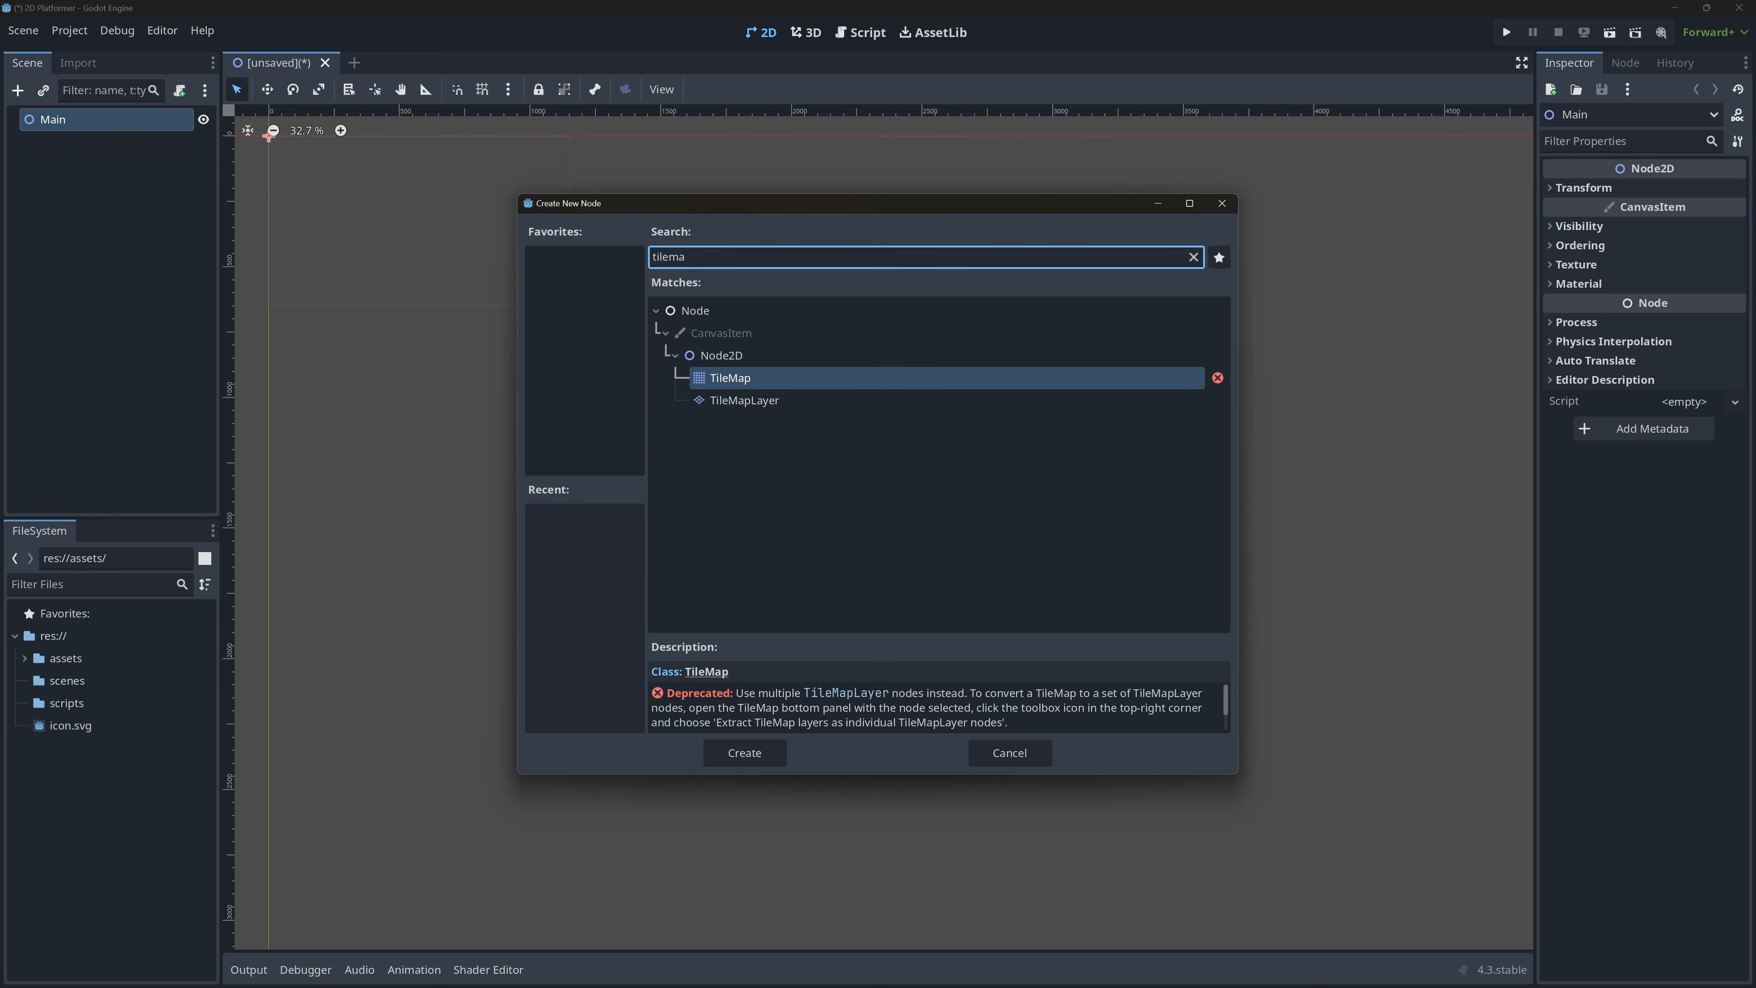
pyautogui.press('Down')
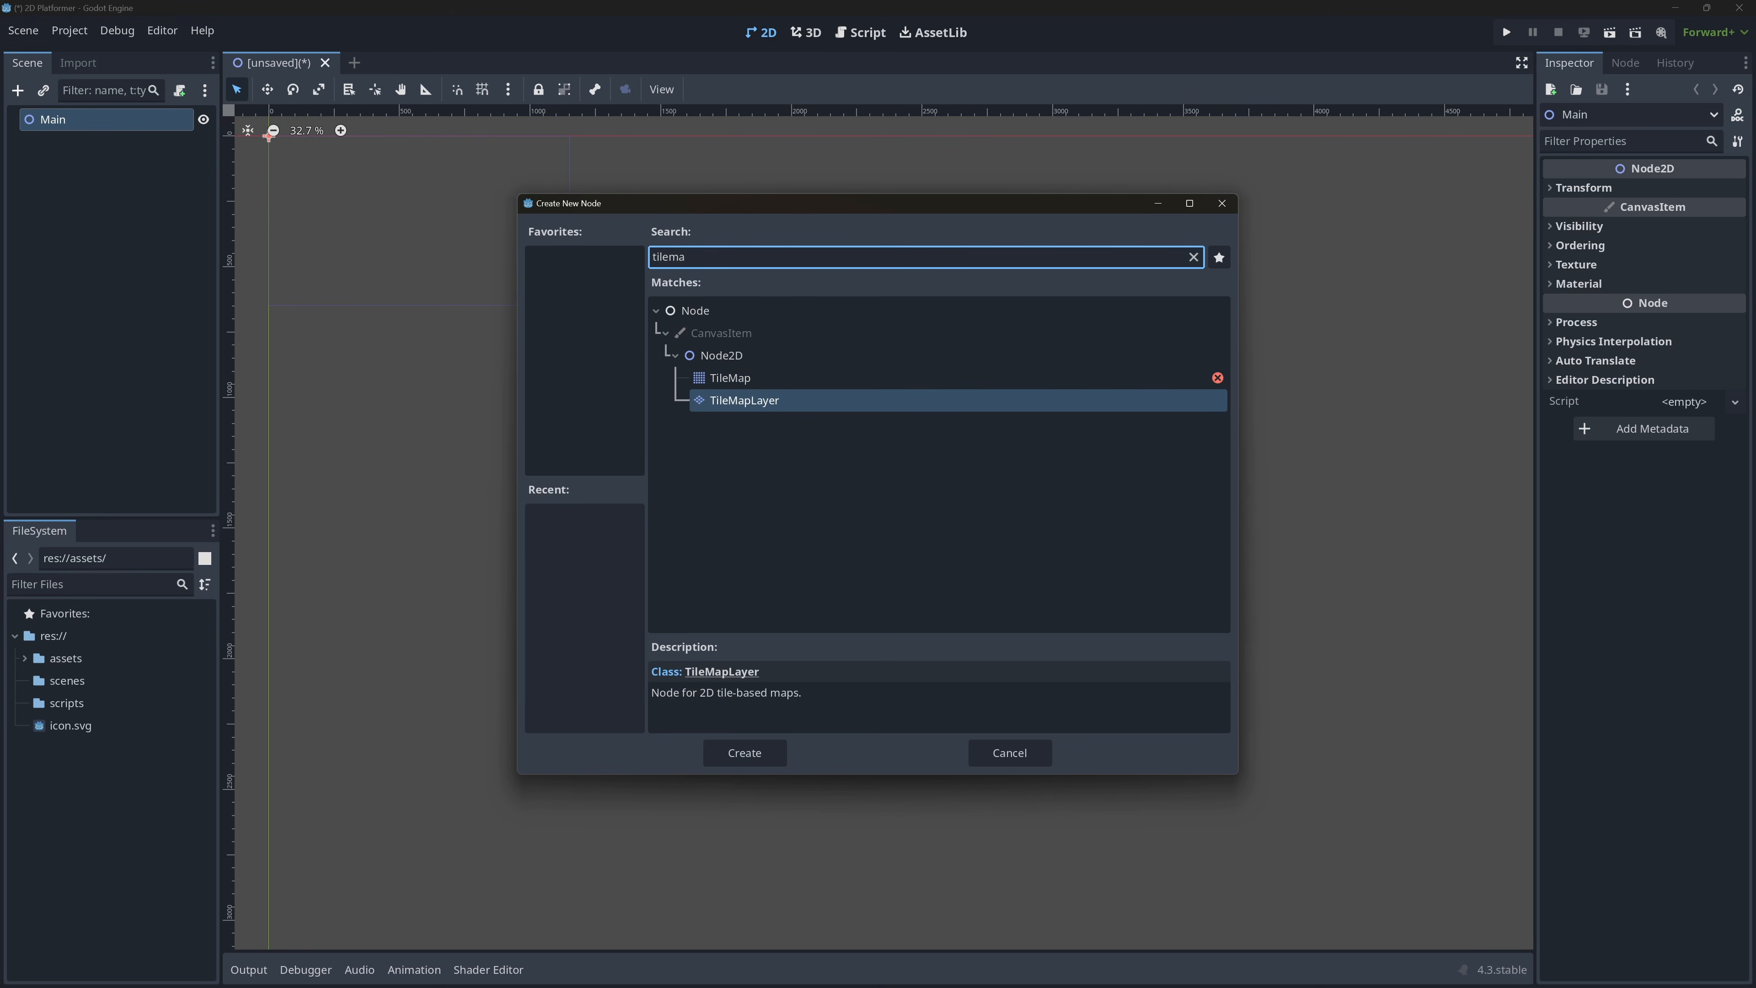
pyautogui.click(842, 388)
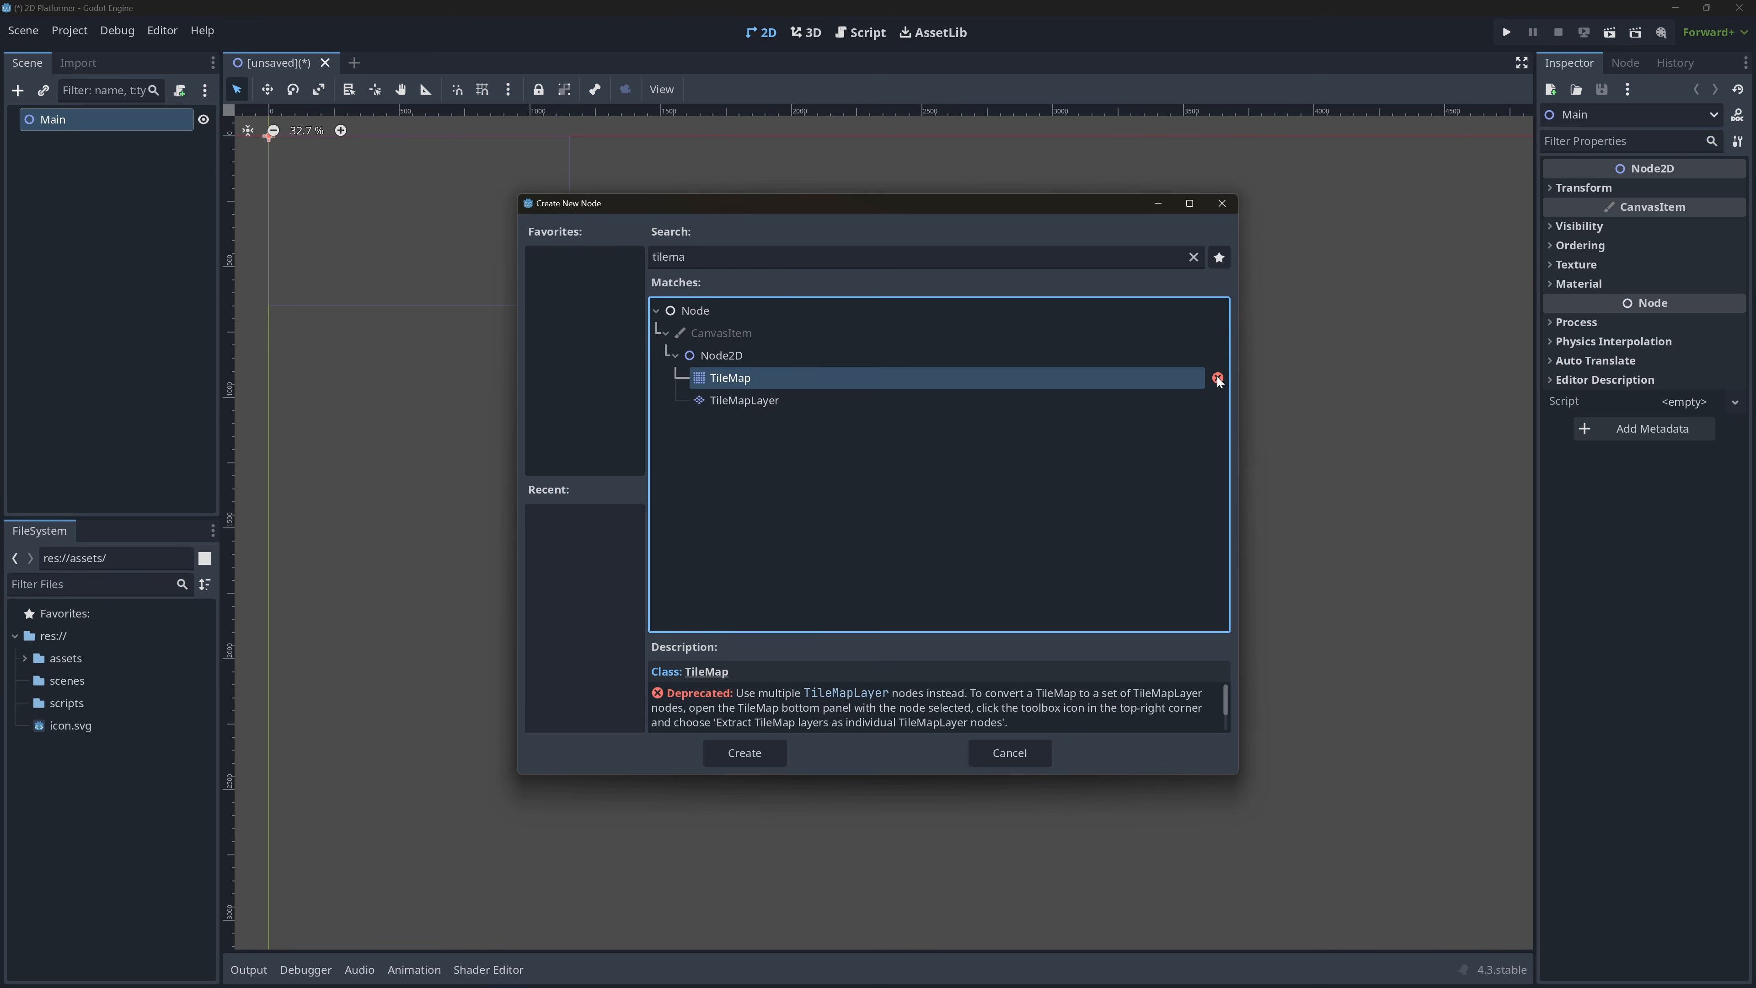
pyautogui.moveTo(1218, 380)
pyautogui.click(787, 403)
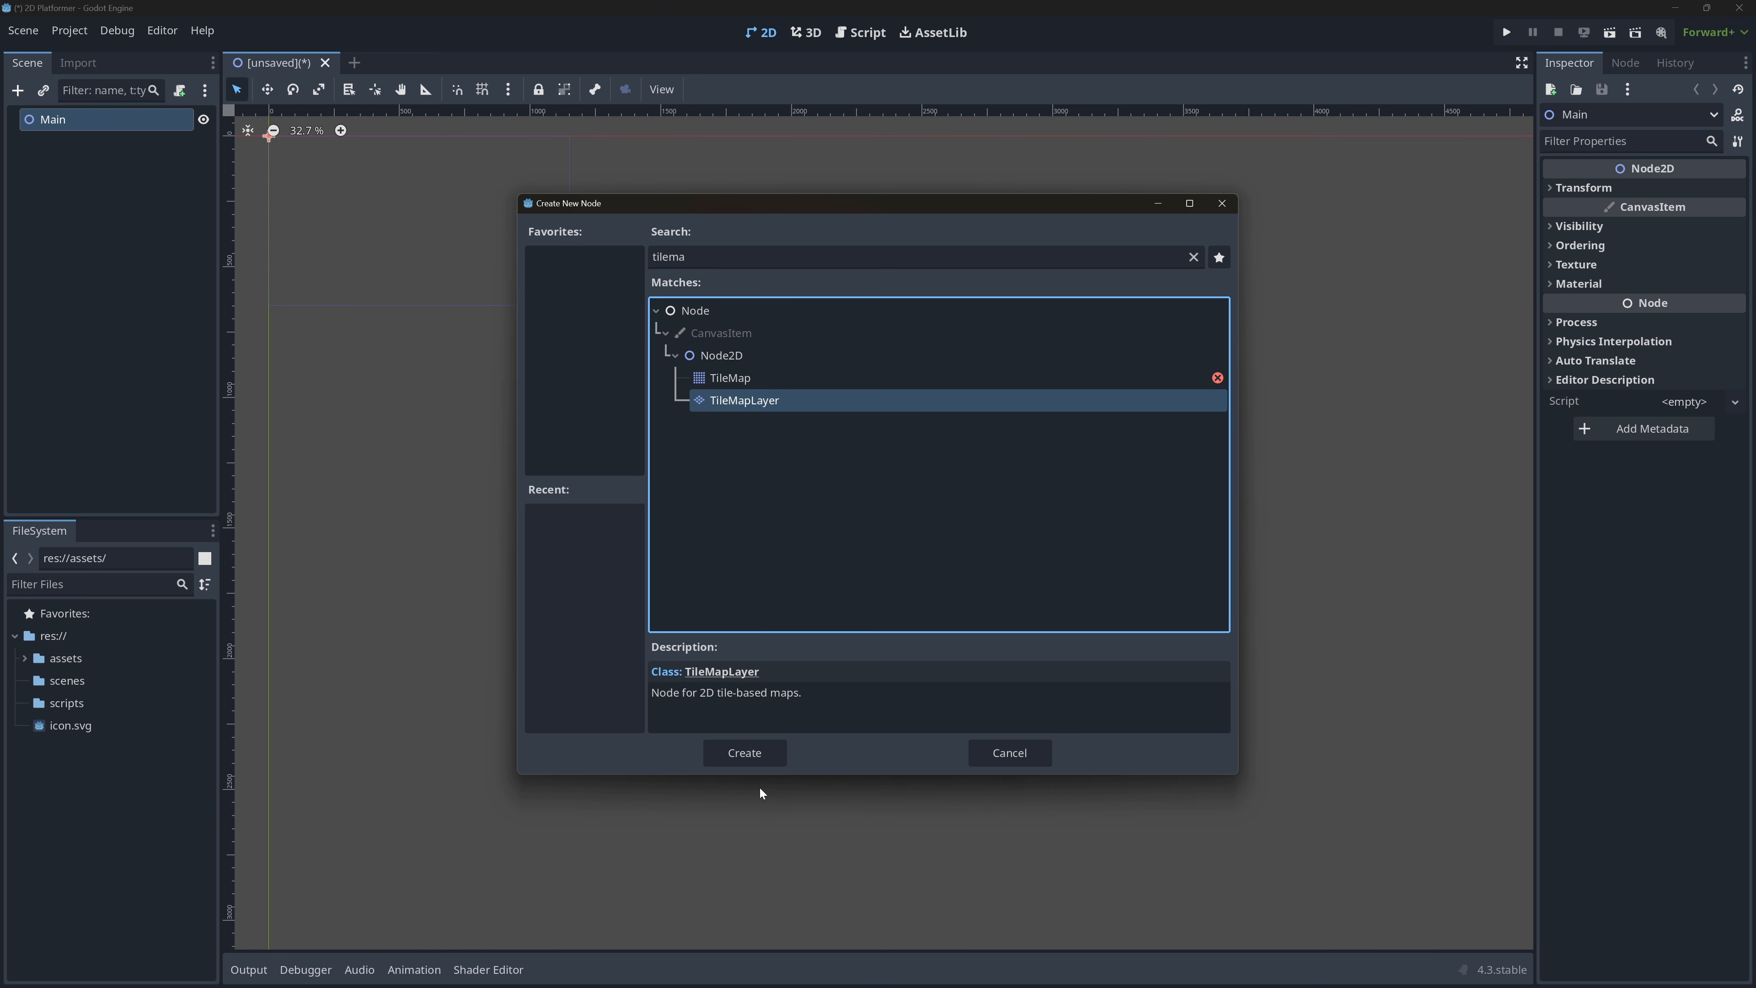
pyautogui.click(764, 760)
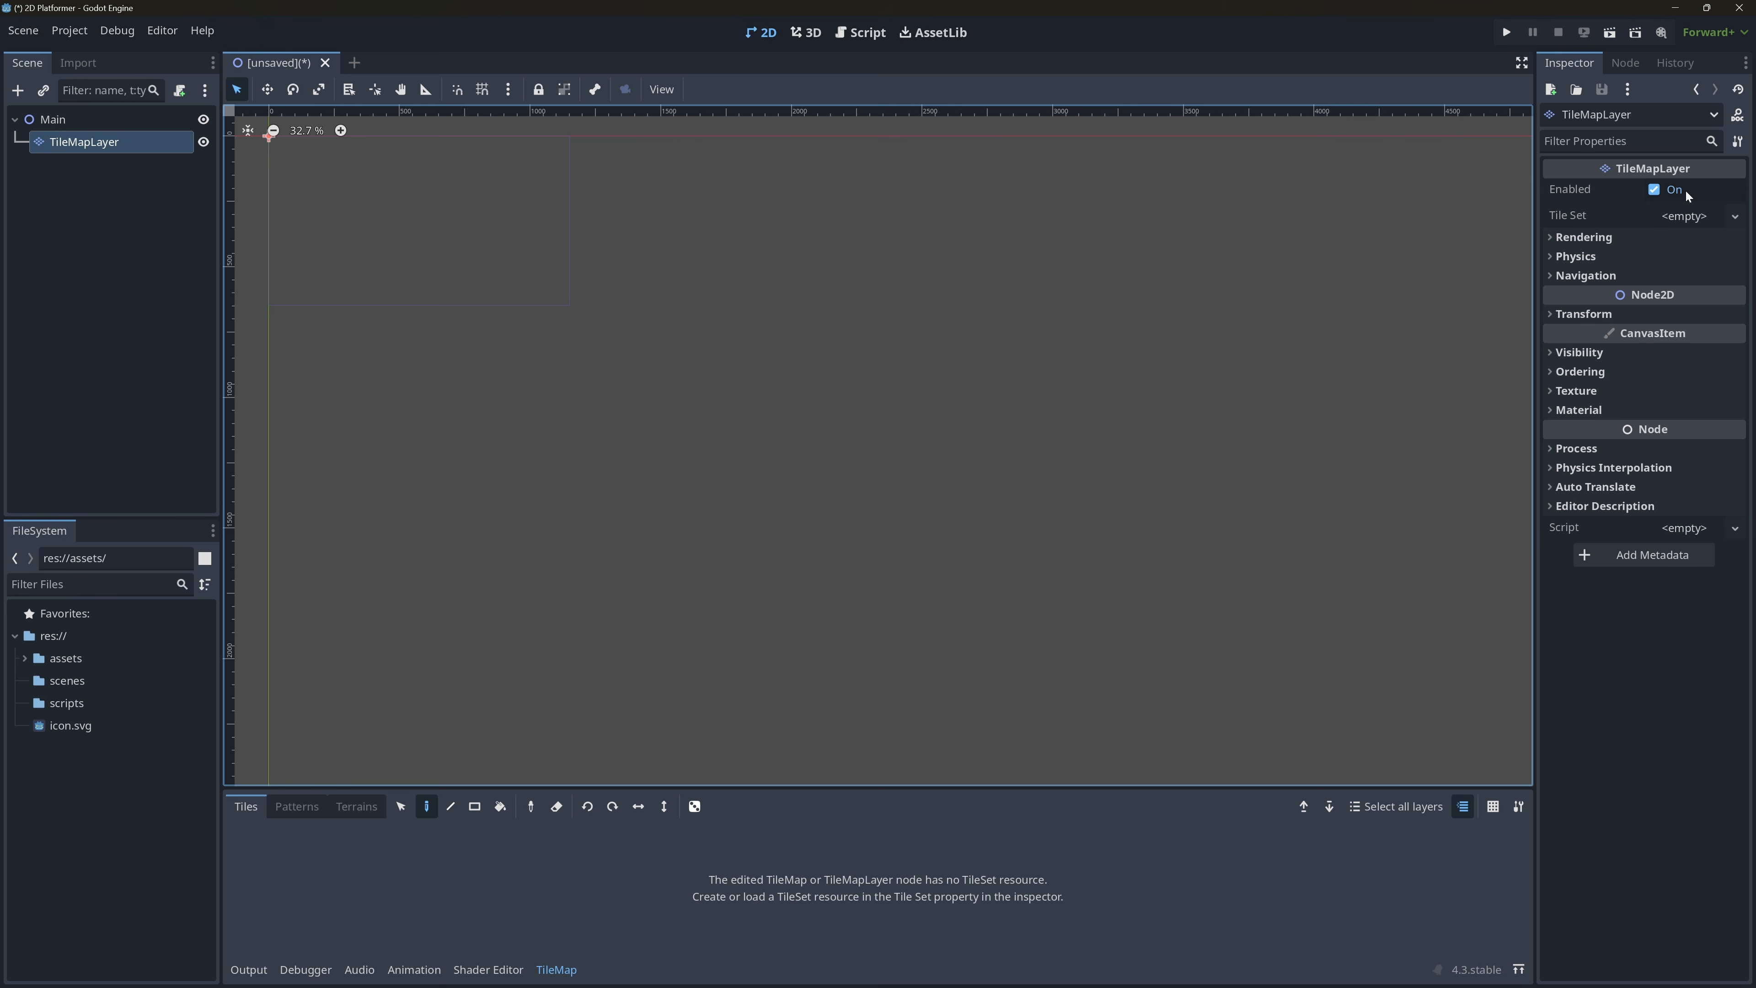
# Assign a new TileSet to the TileMapLayer and expand the TileSet's properties.
pyautogui.click(100, 122)
pyautogui.click(99, 140)
pyautogui.click(1717, 221)
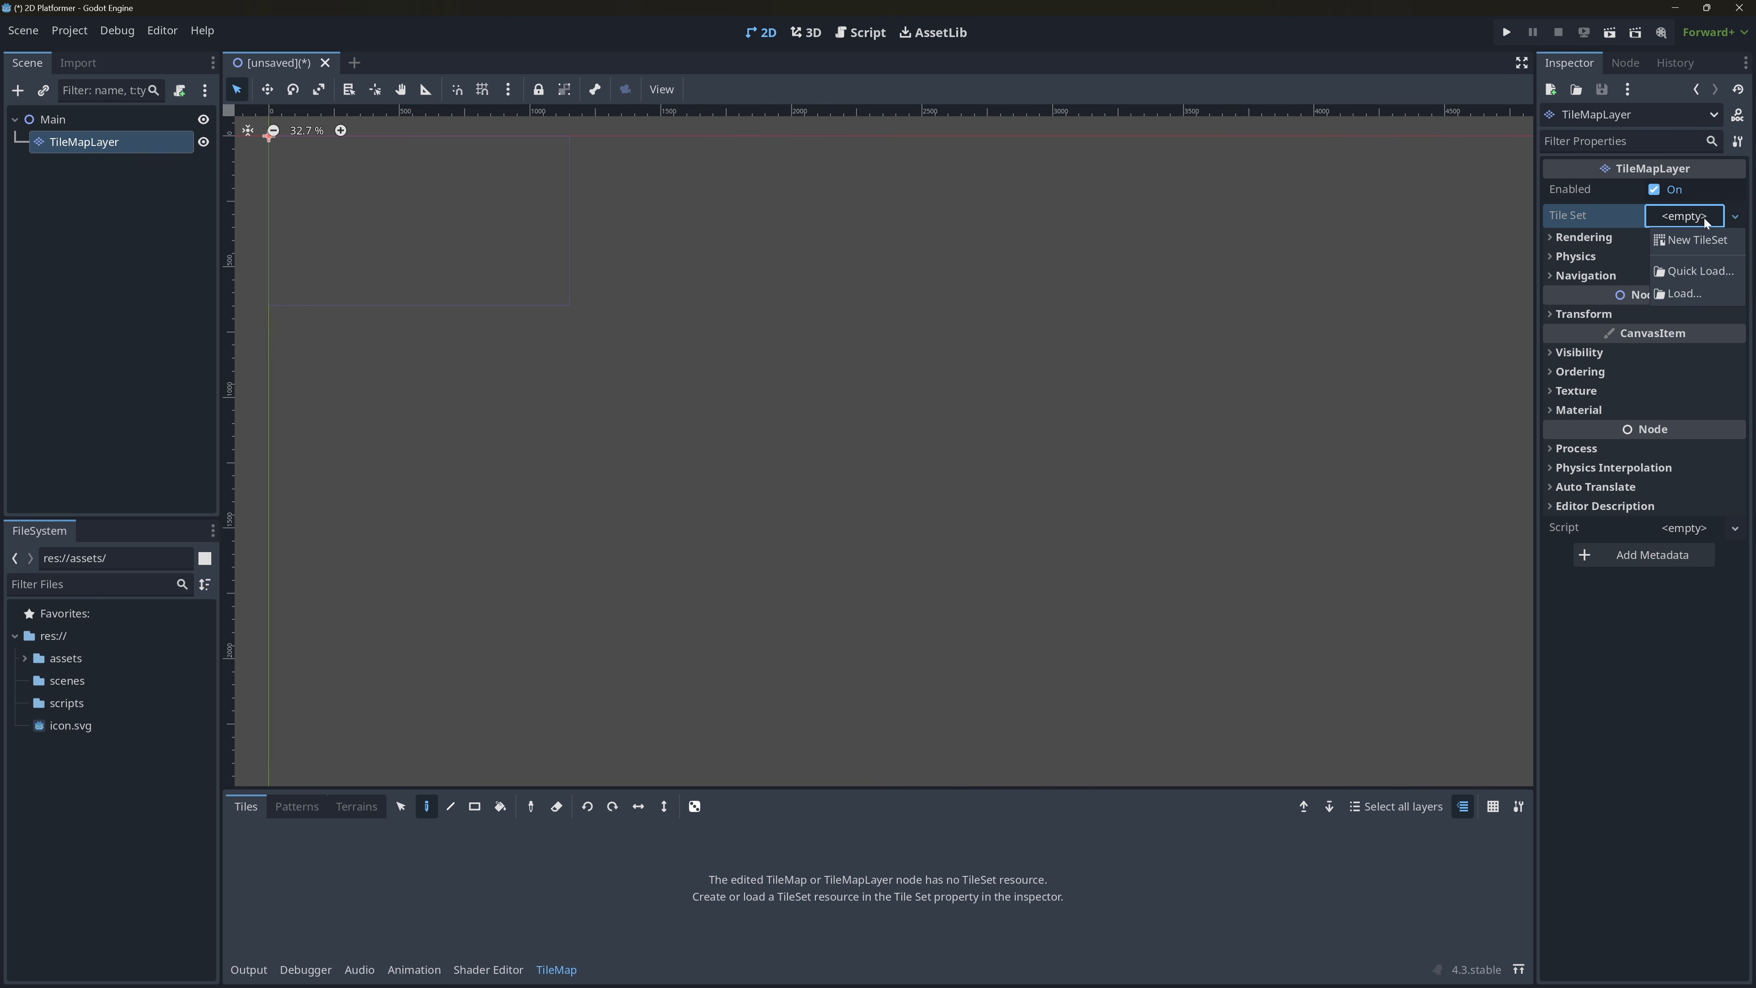
pyautogui.click(1705, 243)
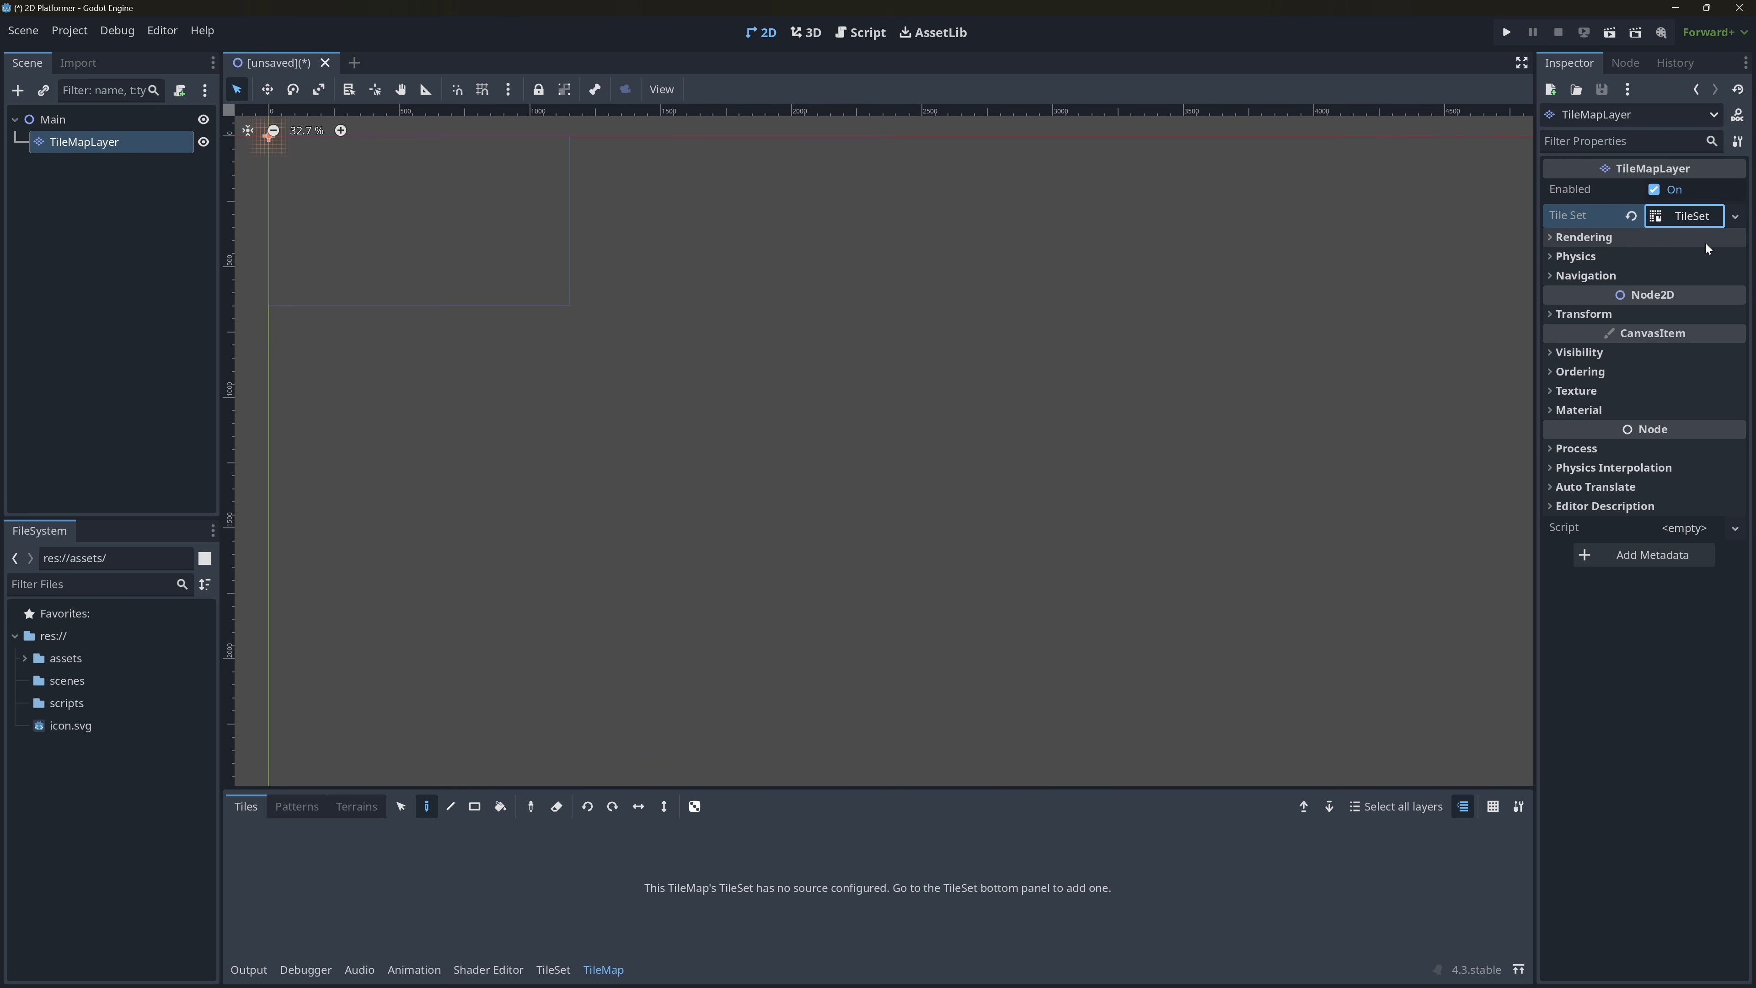
pyautogui.click(1699, 217)
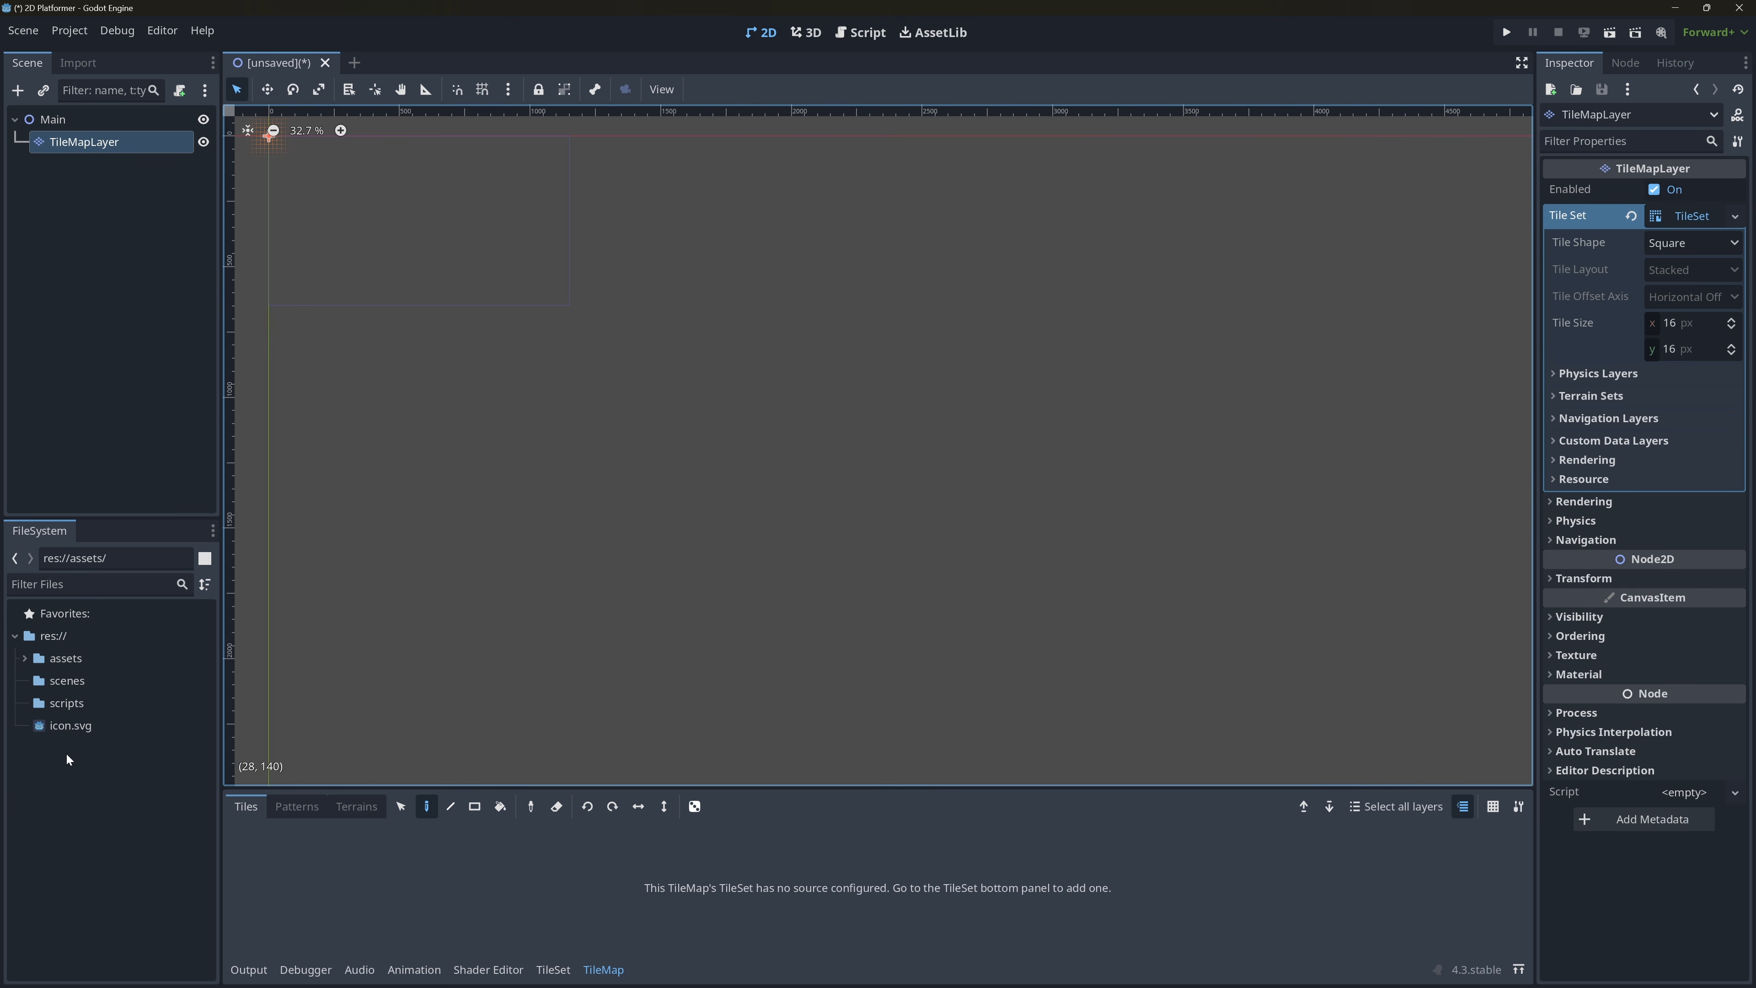
# Expand the Spritesheets folder of the Kenney pack under assets and widen the file dock to show full file names.
pyautogui.click(24, 659)
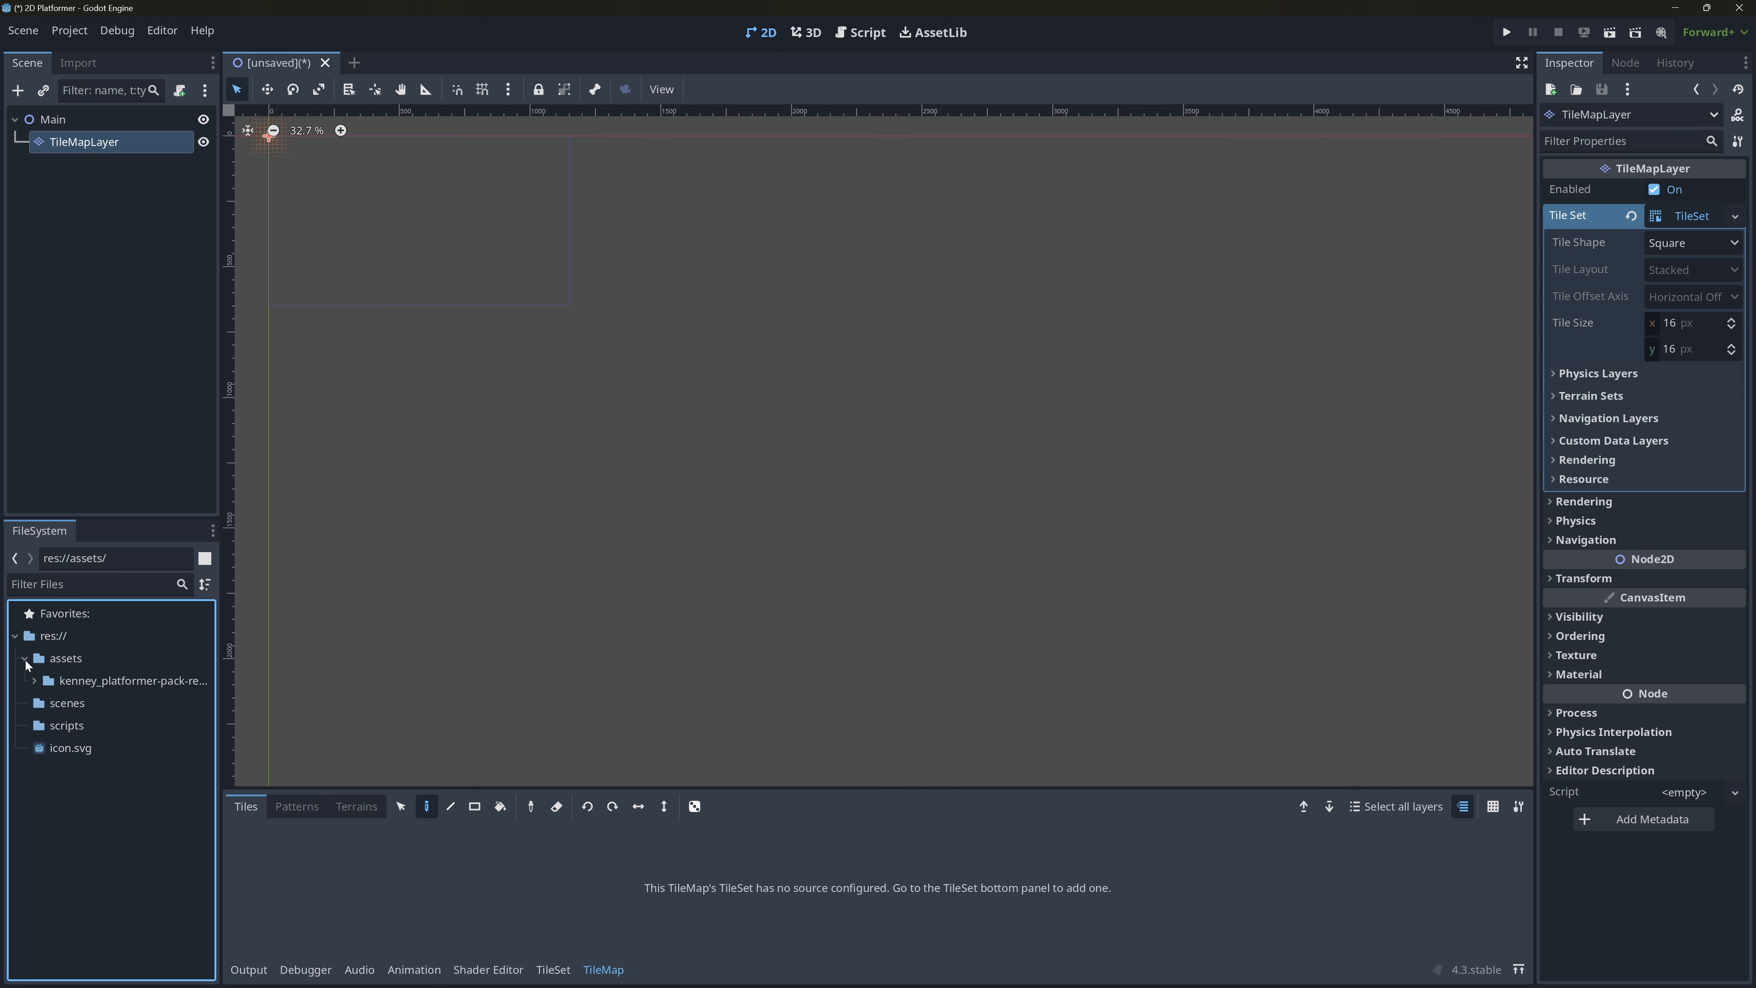
pyautogui.click(35, 680)
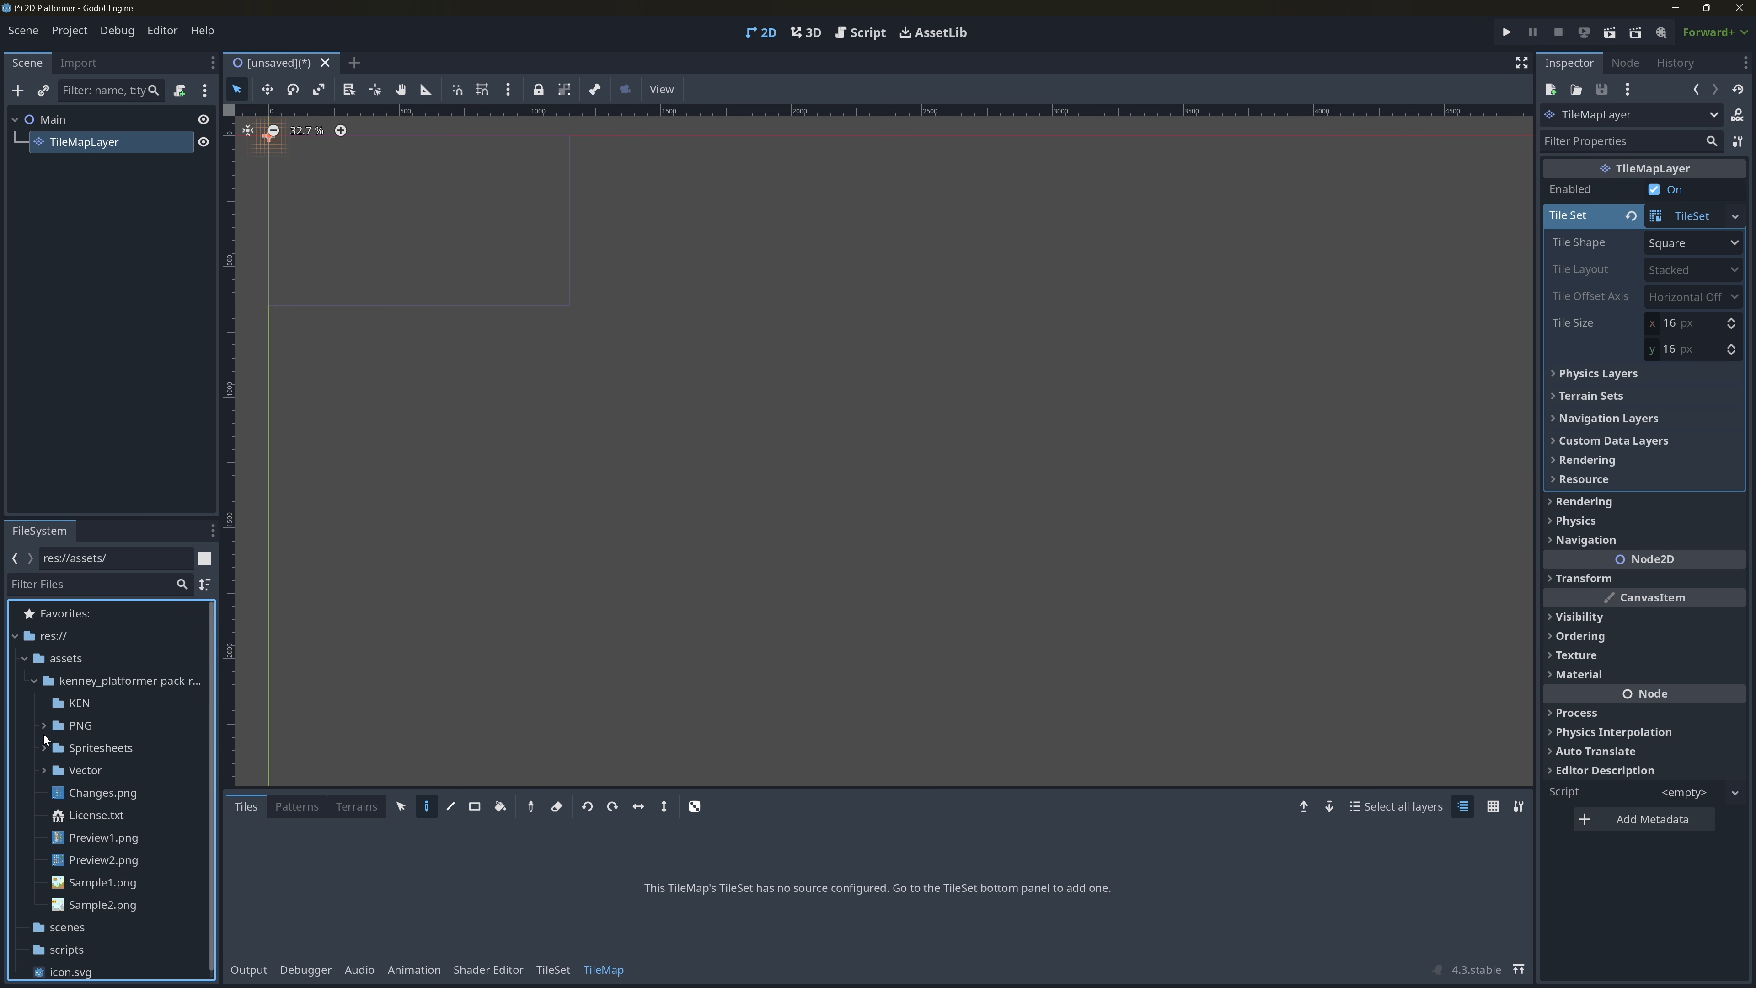
pyautogui.click(46, 747)
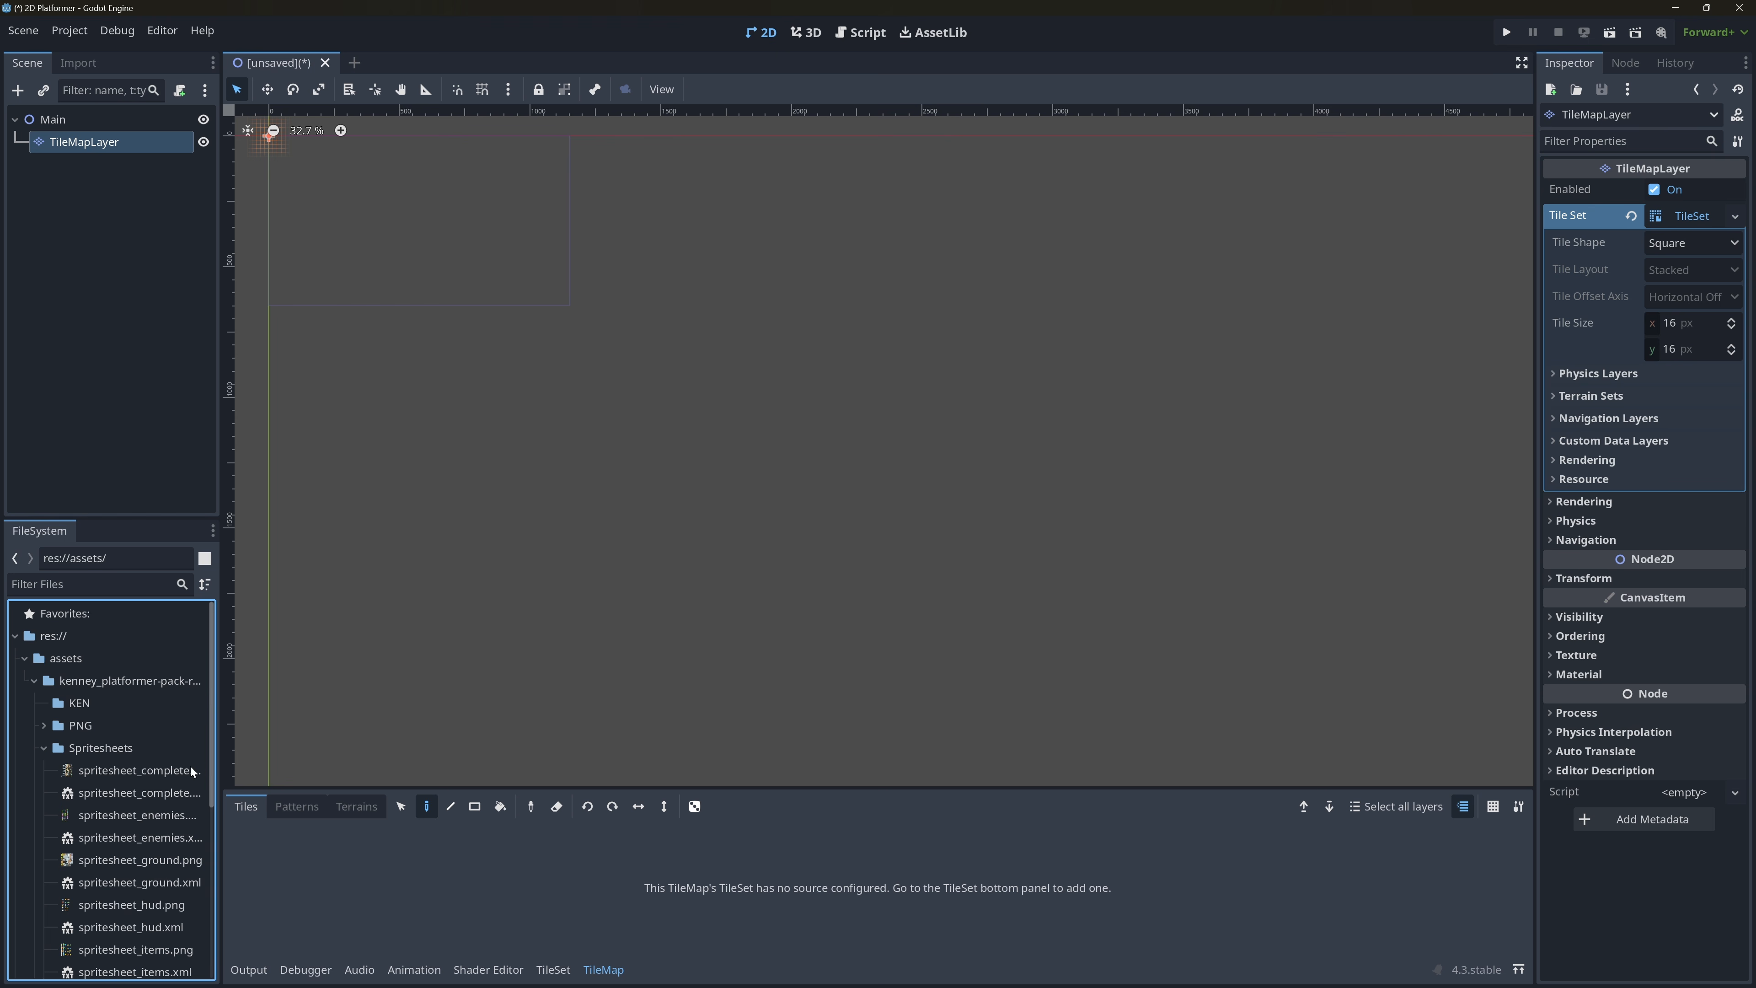
pyautogui.moveTo(221, 750); pyautogui.dragTo(304, 757)
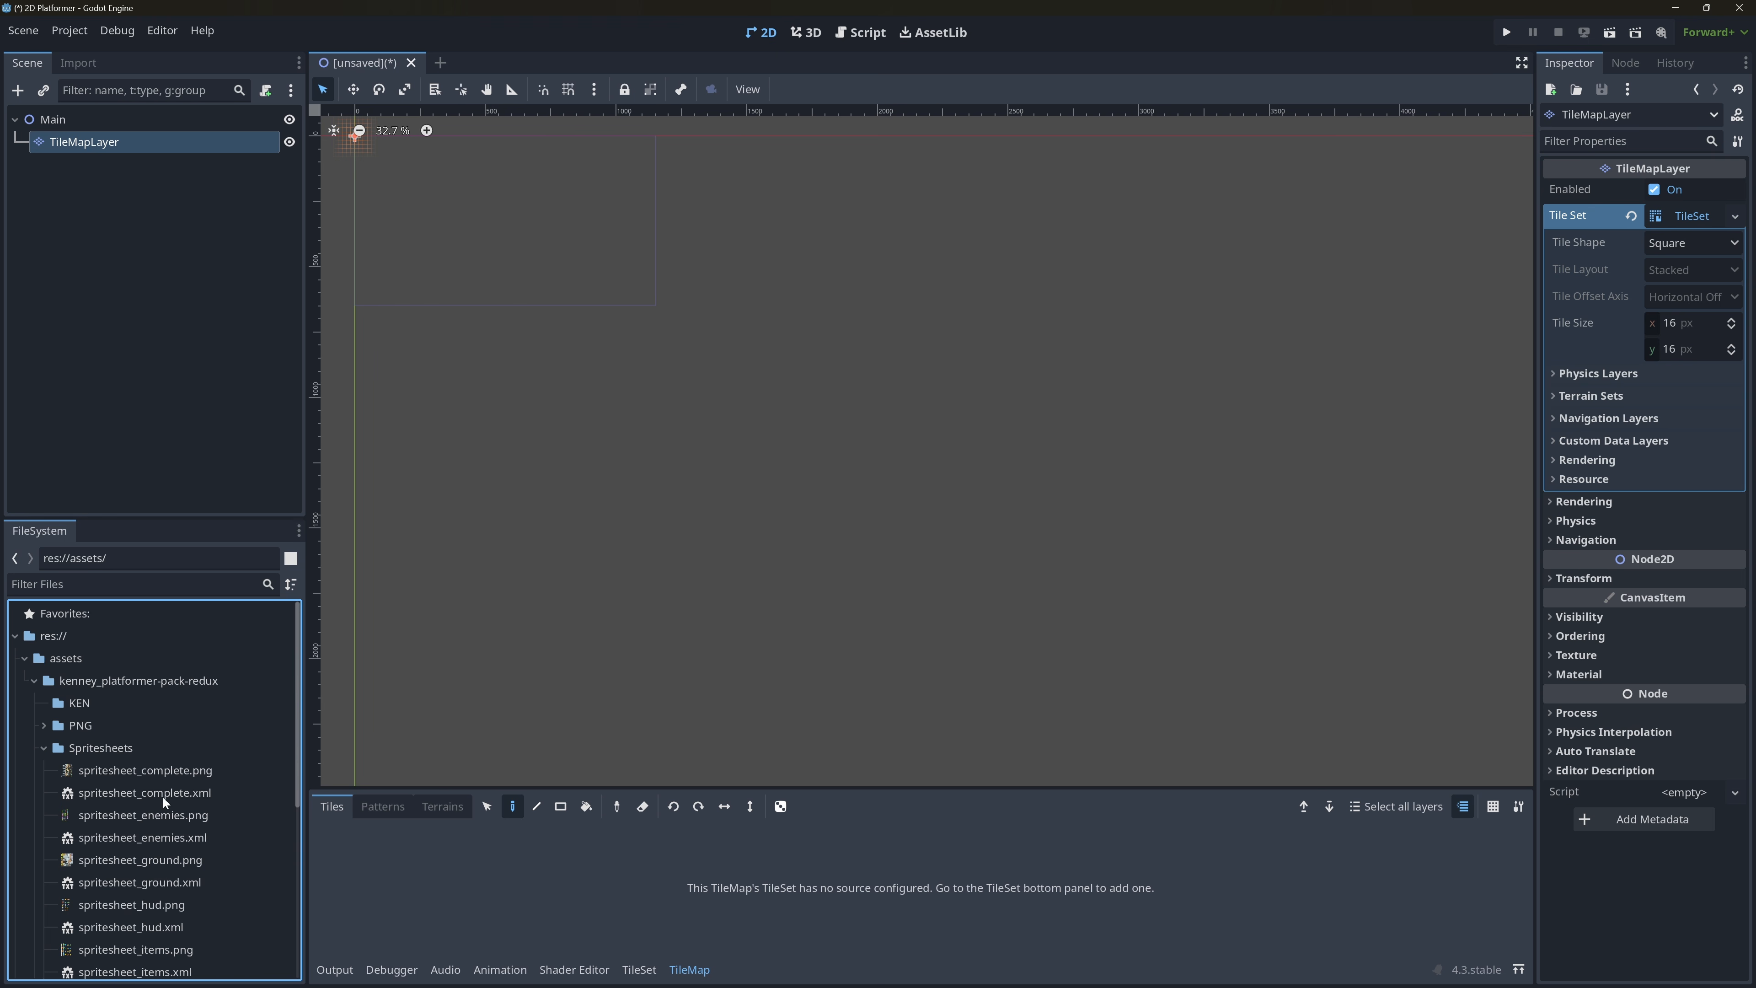
# Examine spritesheet_complete.xml and spritesheet_ground.xml for the width and height of the sprites.
pyautogui.click(161, 793)
pyautogui.scroll(-4, 193, 858)
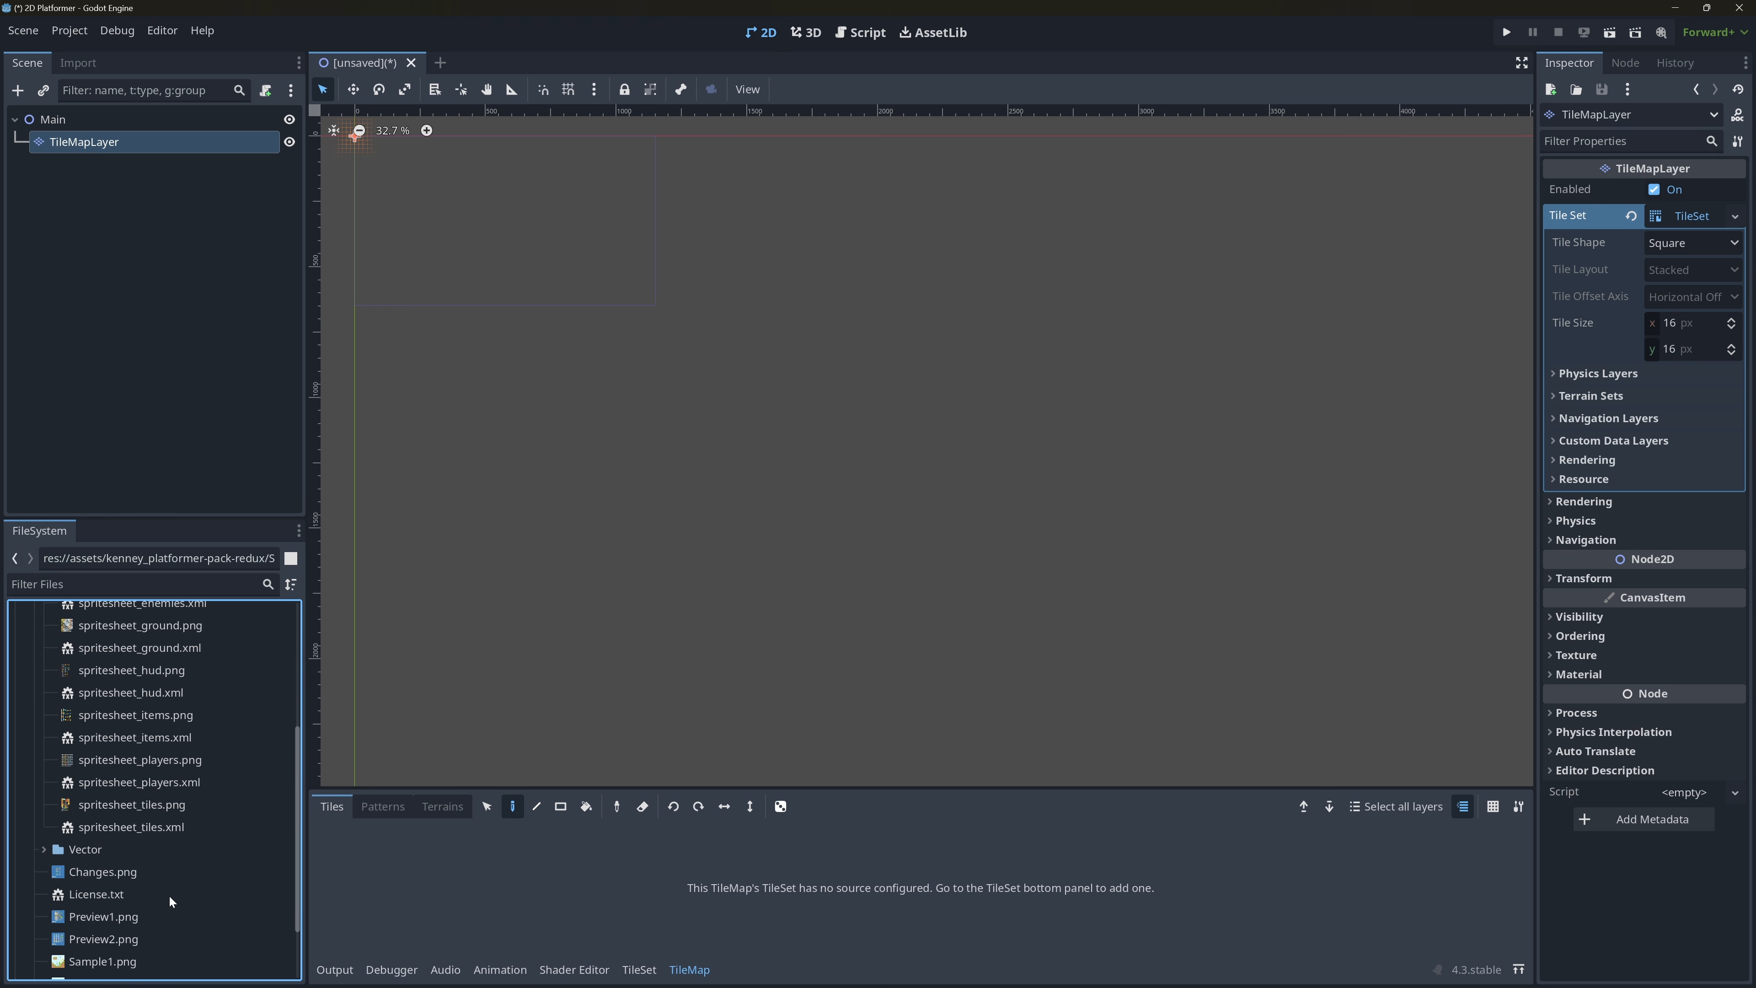
pyautogui.scroll(3, 171, 849)
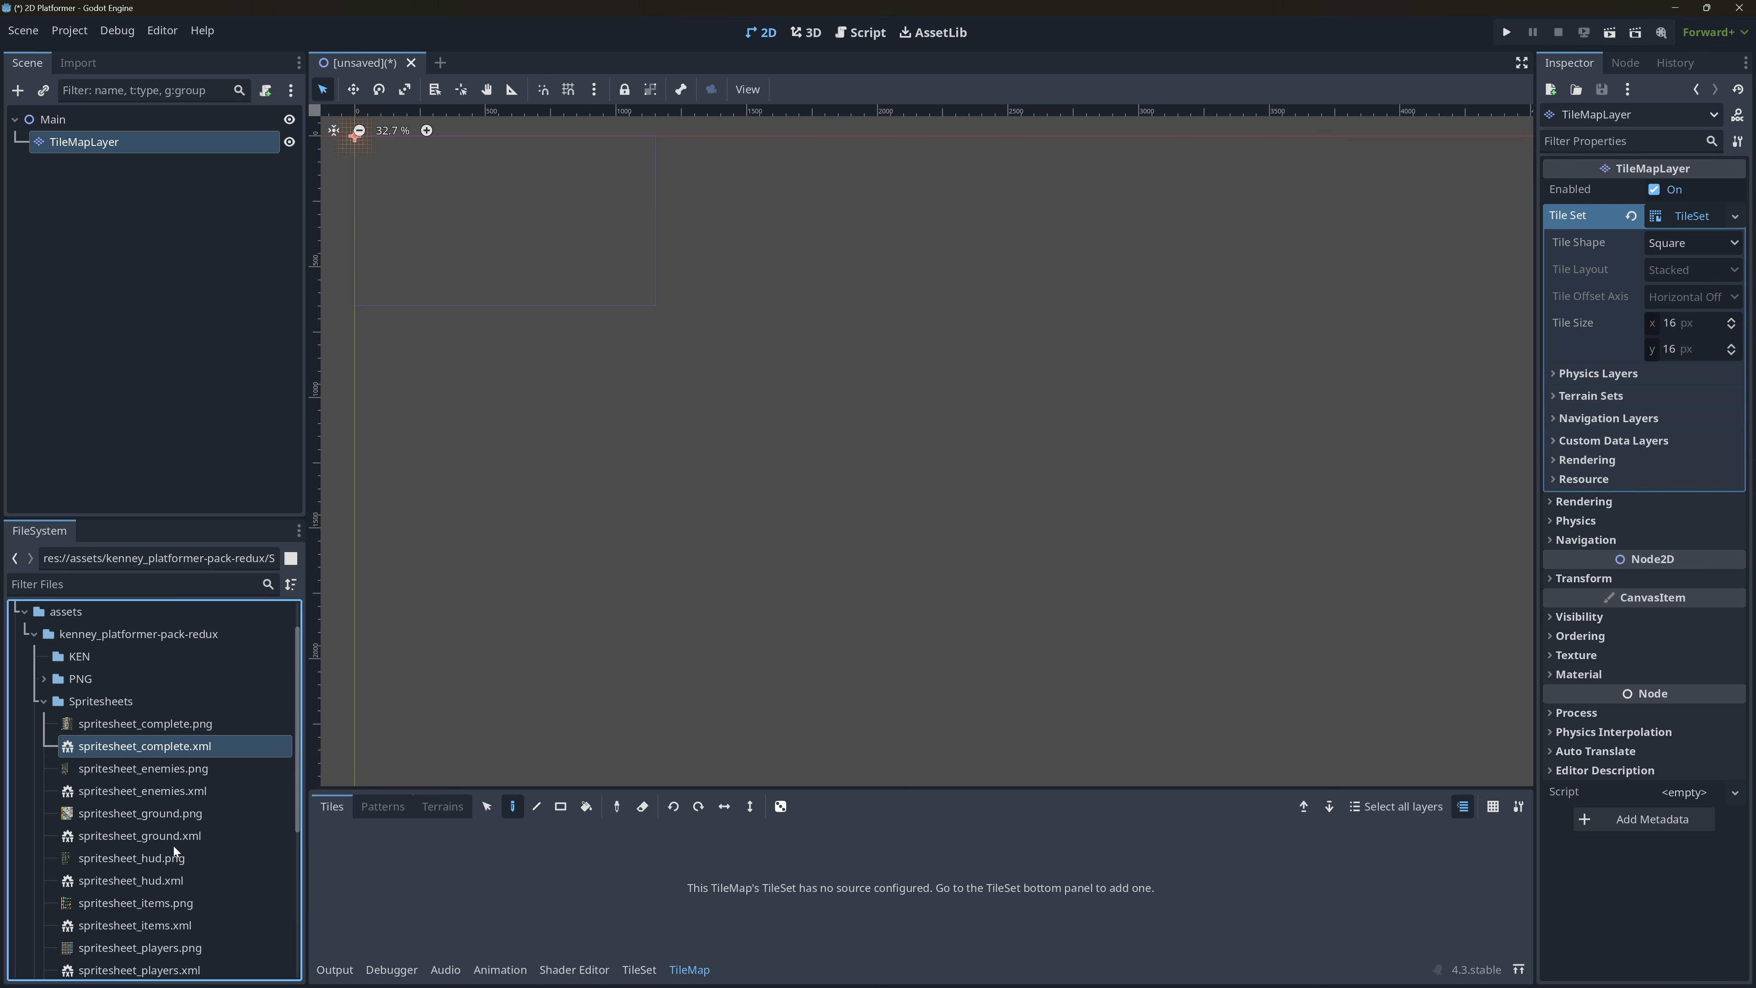
pyautogui.doubleClick(180, 747)
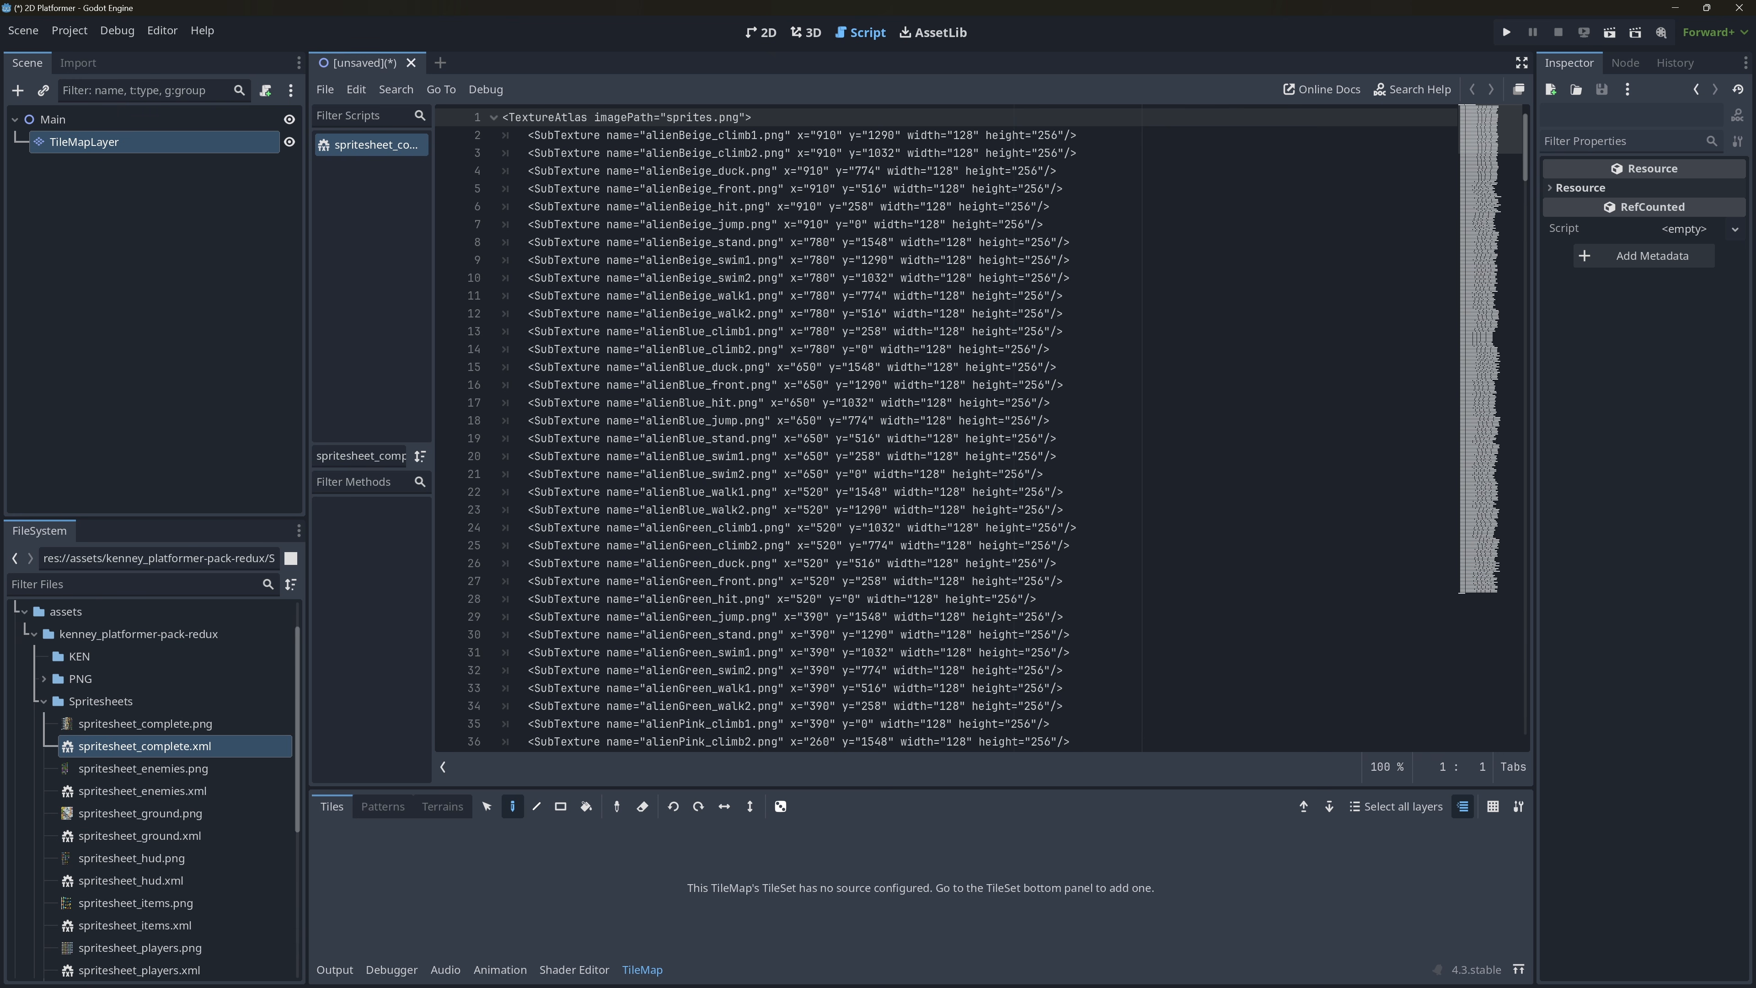
pyautogui.scroll(-3, 978, 428)
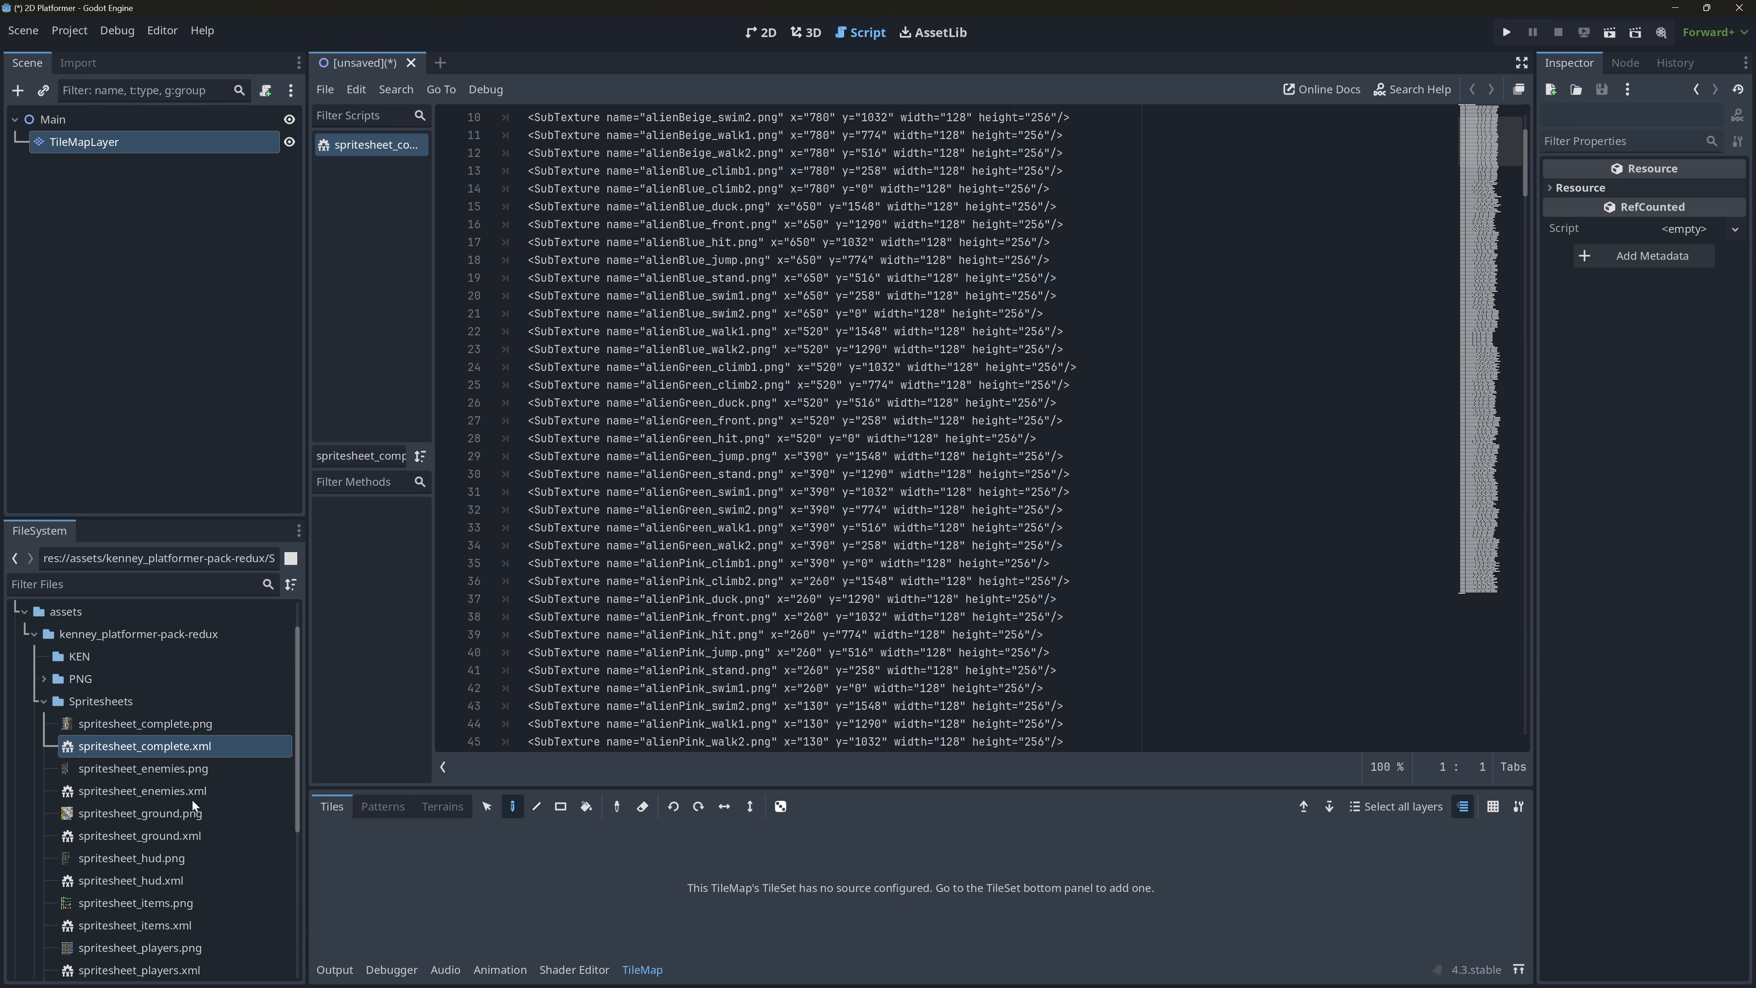
pyautogui.doubleClick(175, 837)
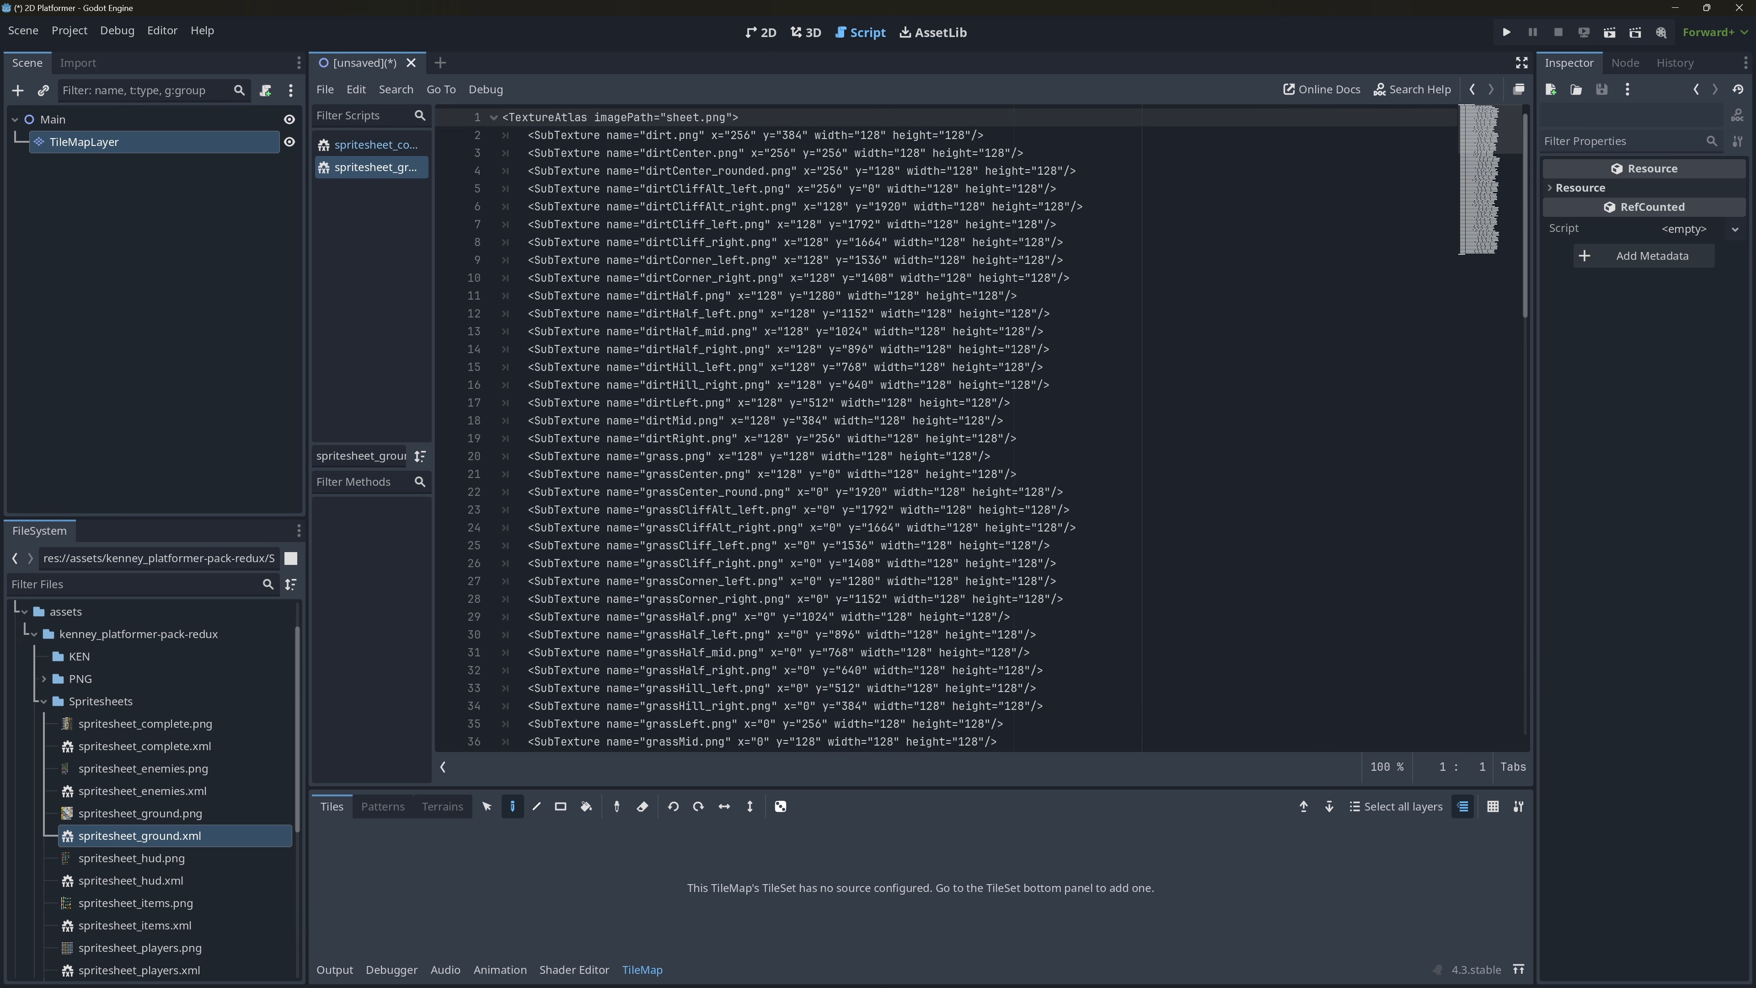
pyautogui.moveTo(881, 384); pyautogui.dragTo(1050, 385)
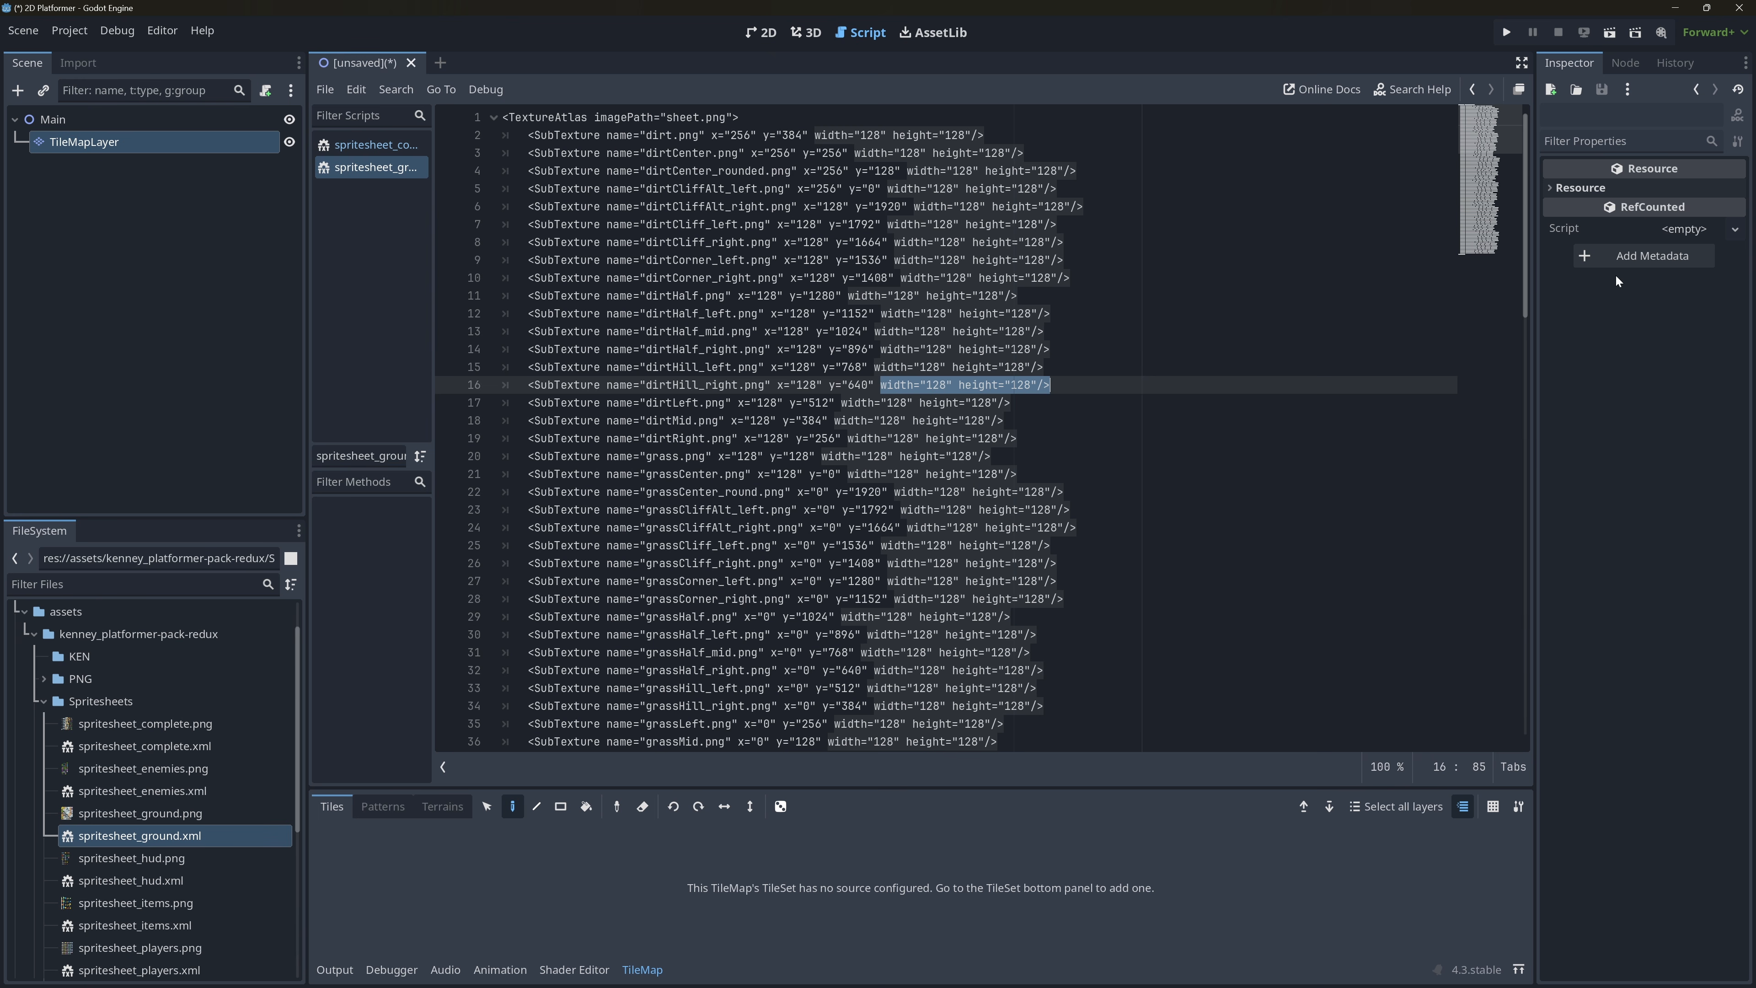
# Set the tile size of the TileMapLayer's TileSet to 128 × 128 px.
pyautogui.click(142, 142)
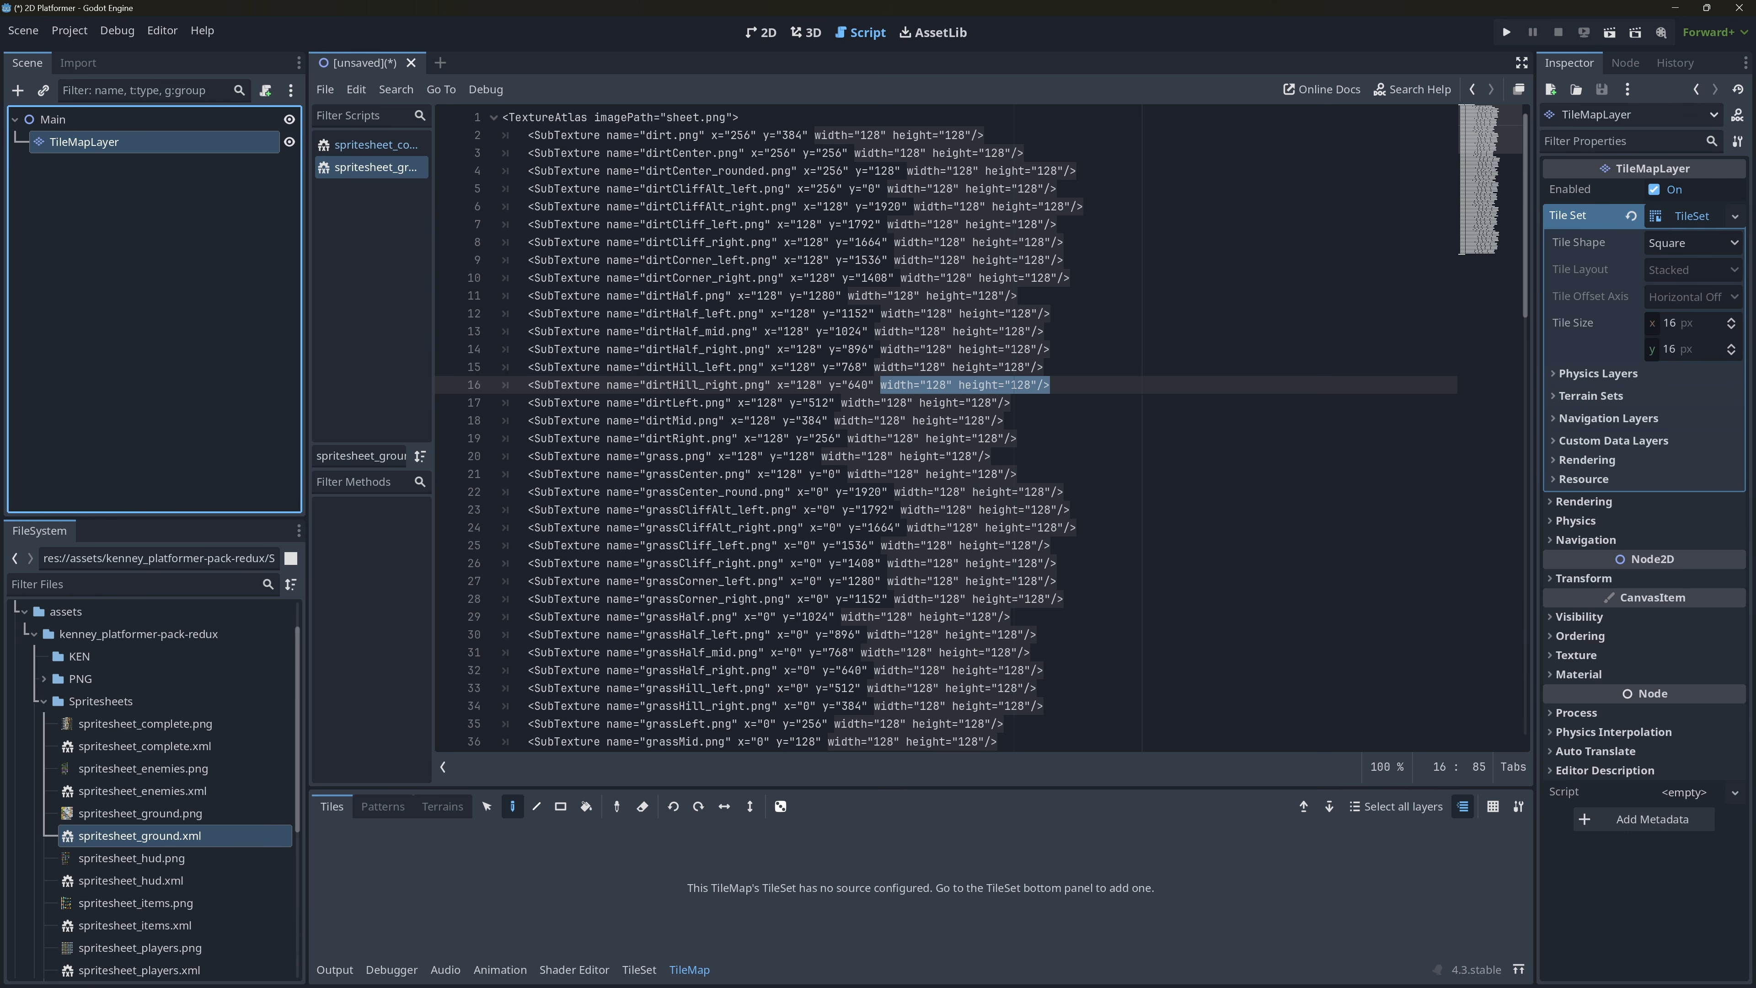
pyautogui.click(1688, 329)
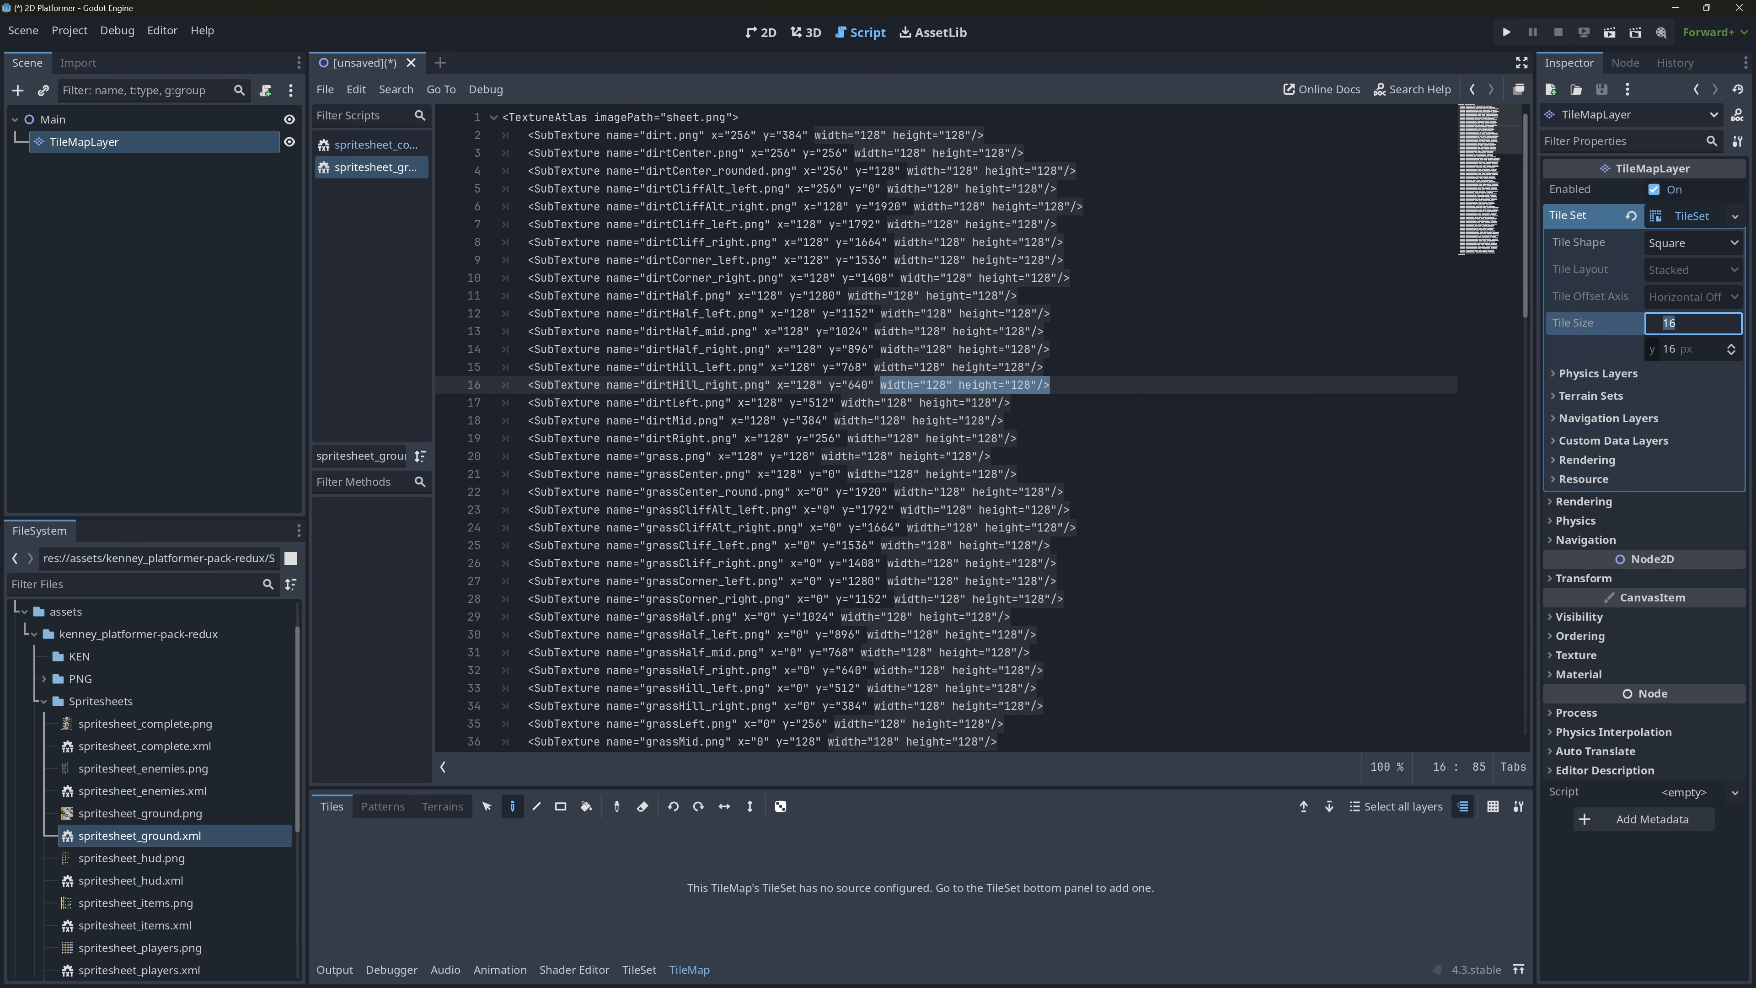
pyautogui.write('128')
pyautogui.press('Return')
pyautogui.click(1673, 349)
pyautogui.write('128')
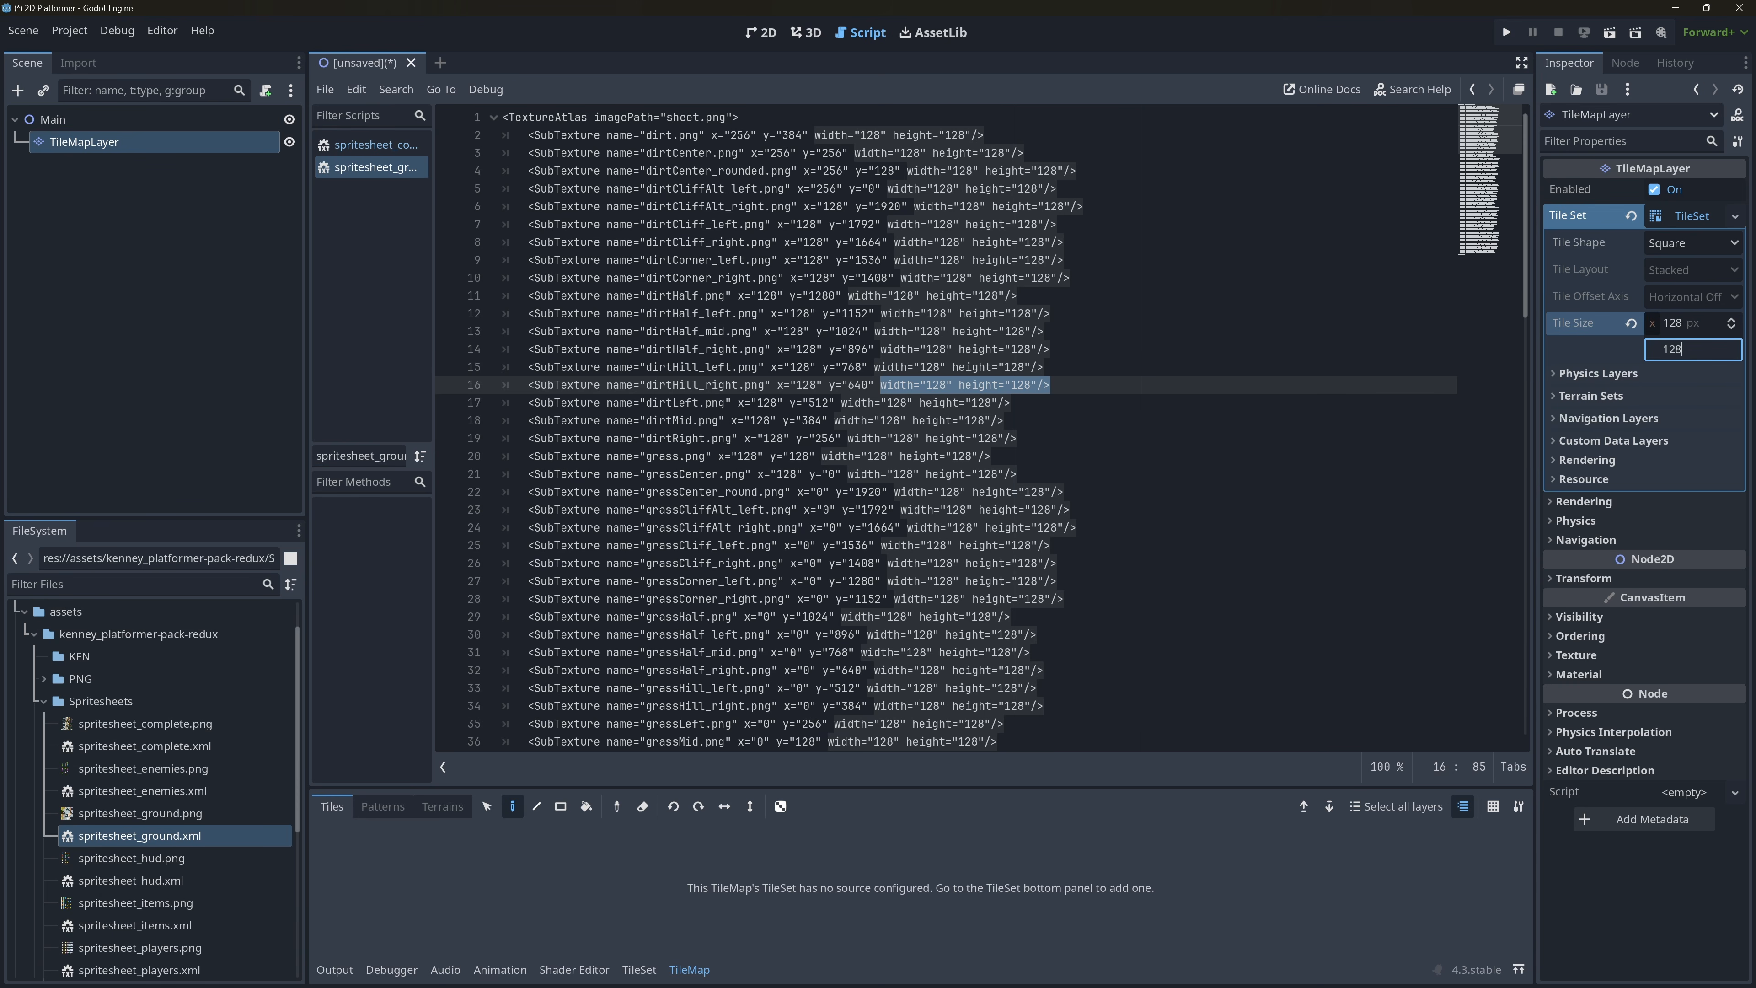
pyautogui.press('Return')
# Close all open XML files in the script editor and return to the 2D workspace.
pyautogui.rightClick(384, 169)
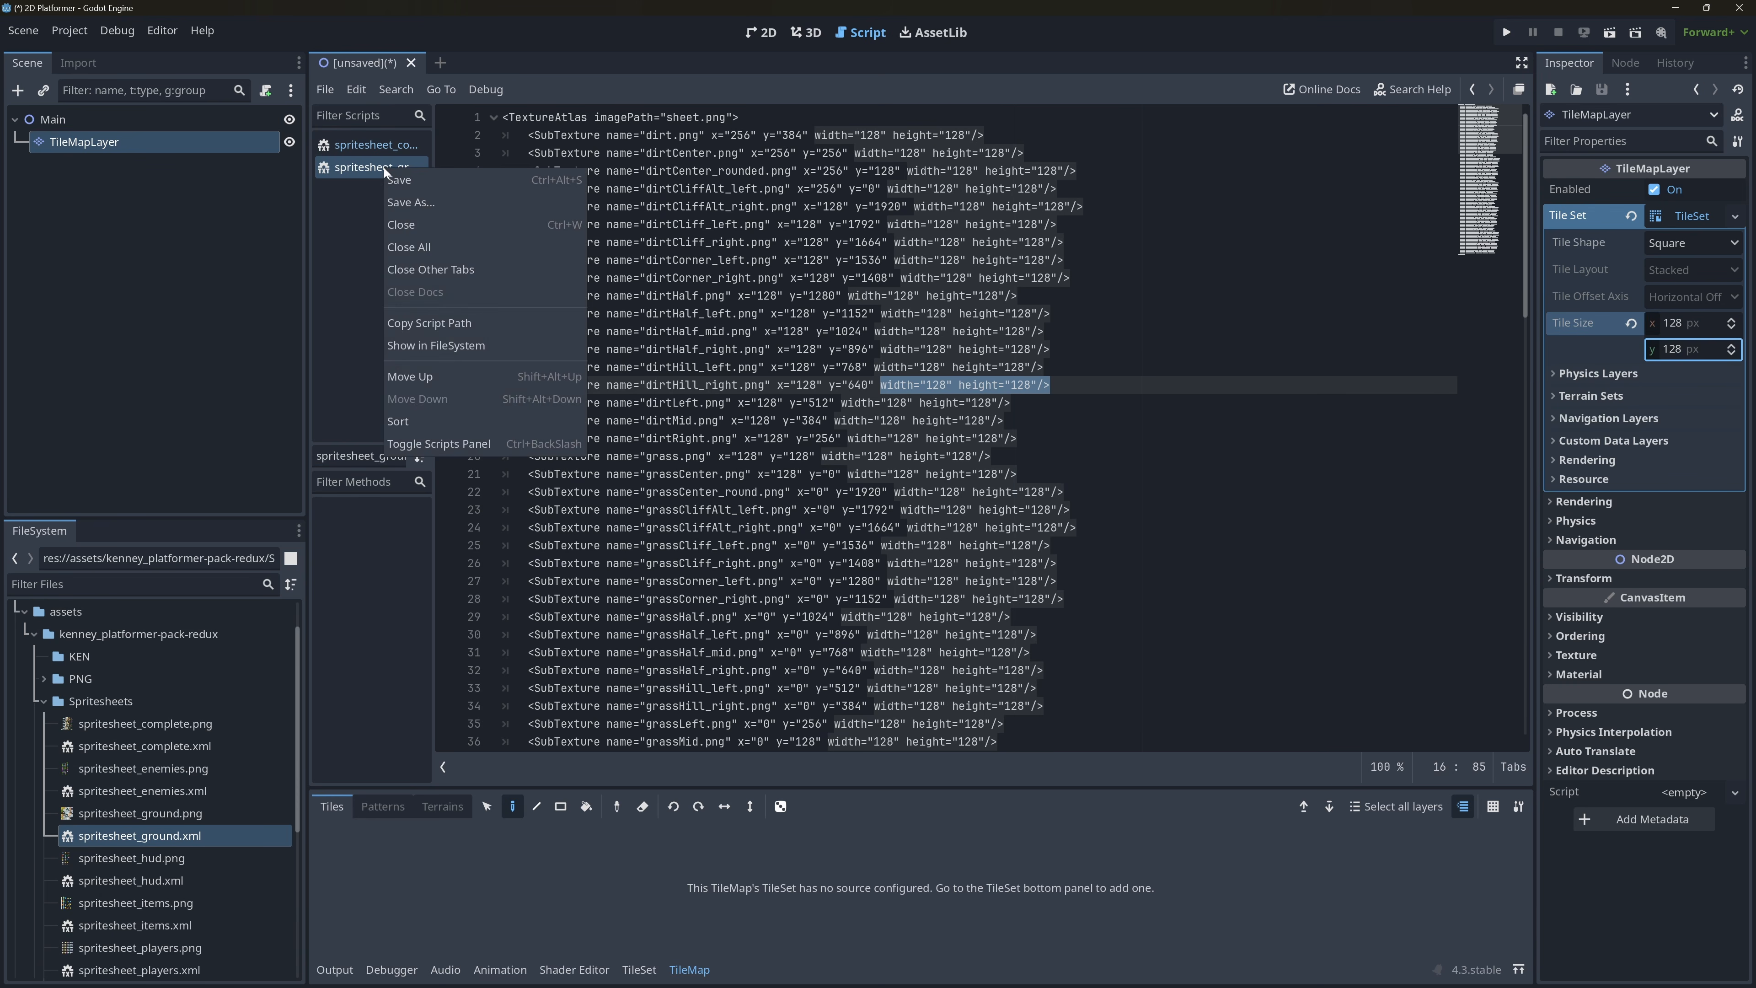
pyautogui.click(434, 249)
pyautogui.click(761, 33)
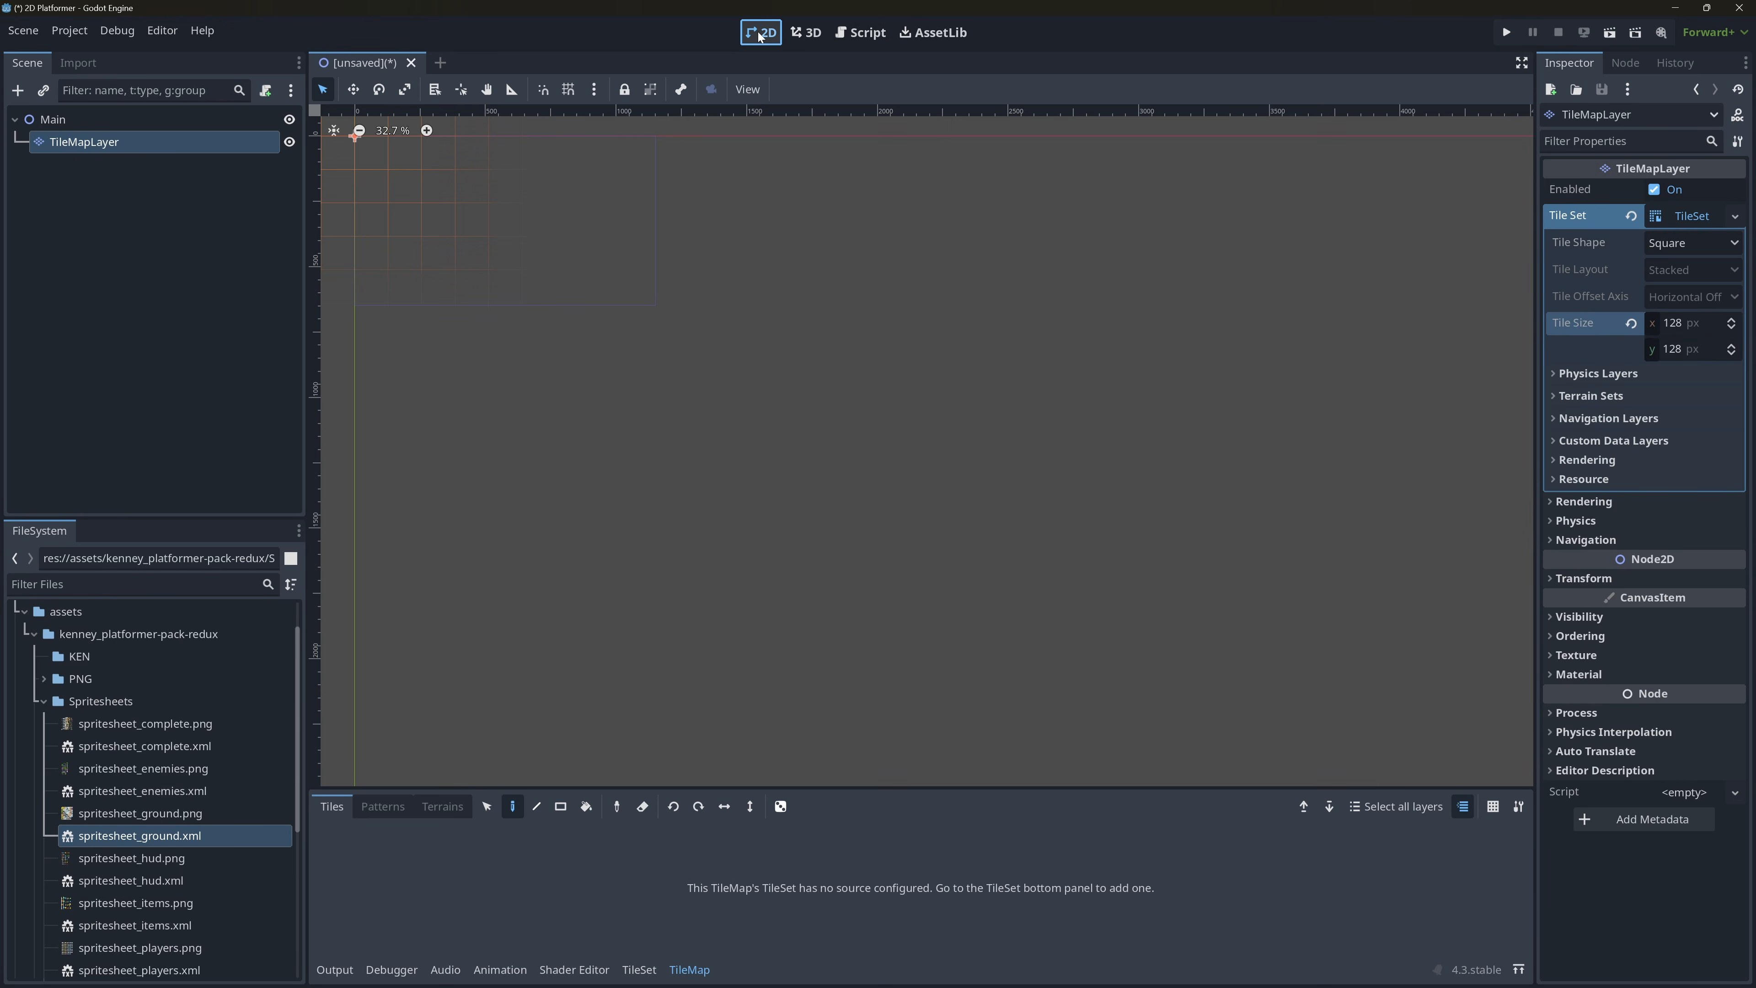
pyautogui.moveTo(522, 332); pyautogui.dragTo(731, 543, button='middle')
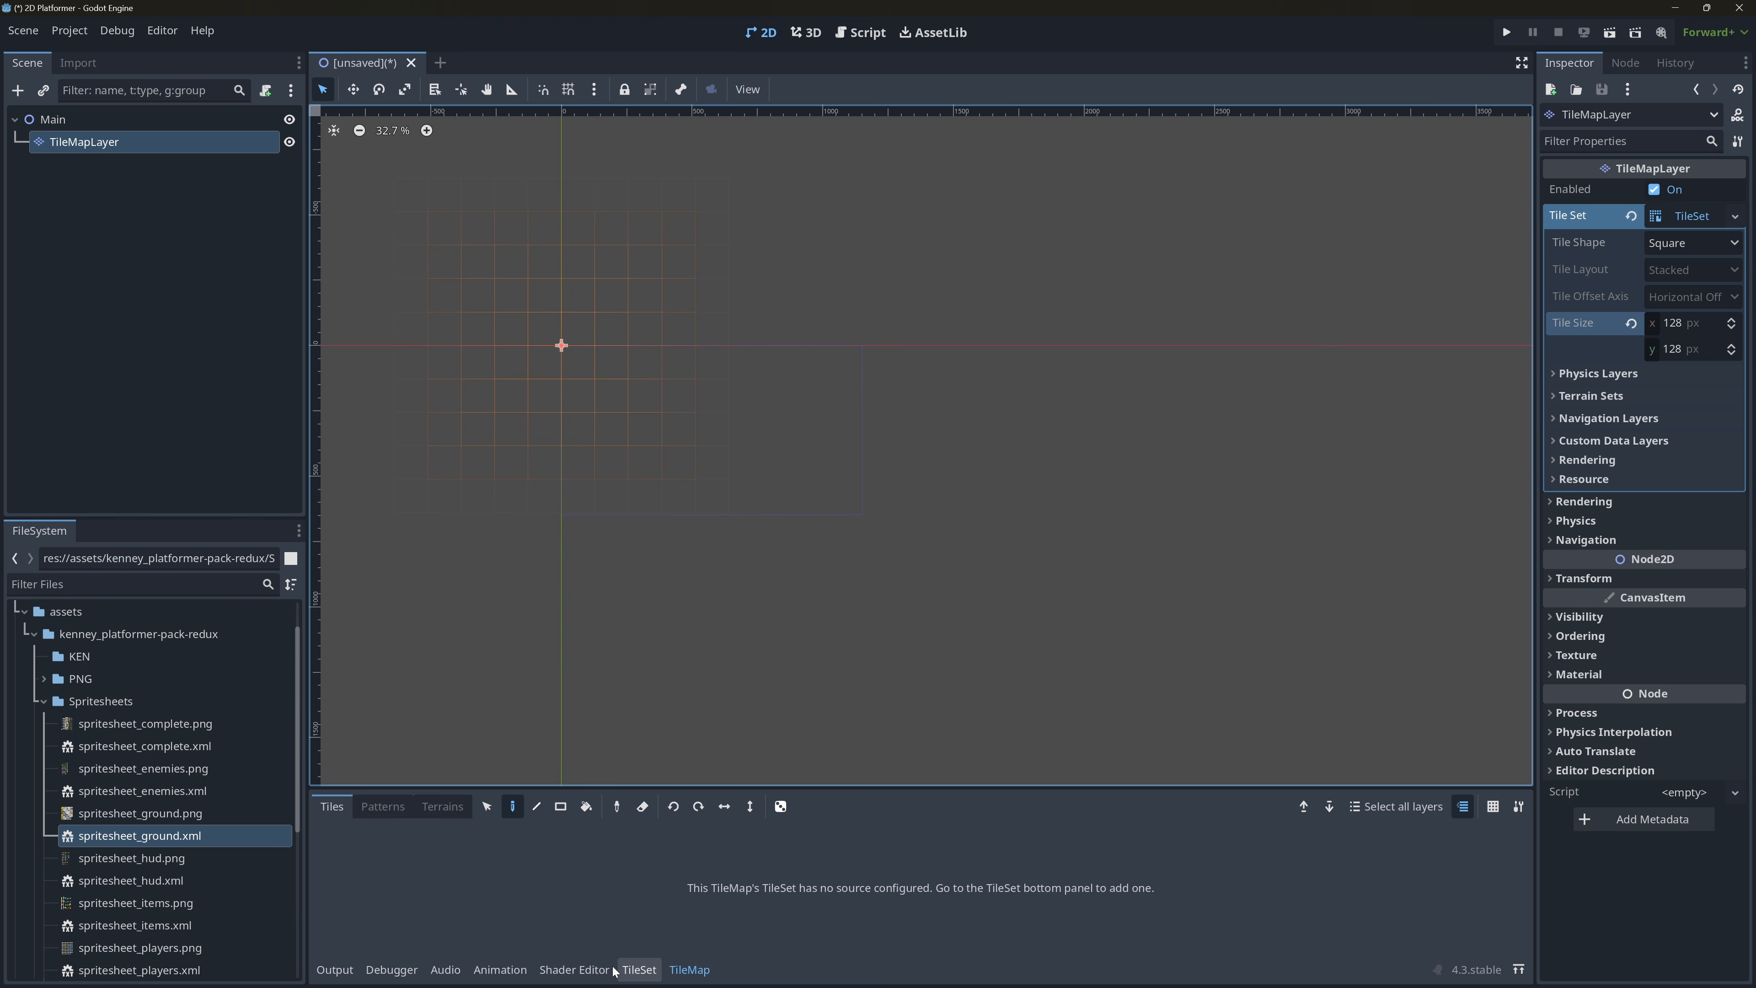
# Add spritesheet_ground.png to the TileSet as an atlas source and accept automatic tile creation.
pyautogui.click(646, 972)
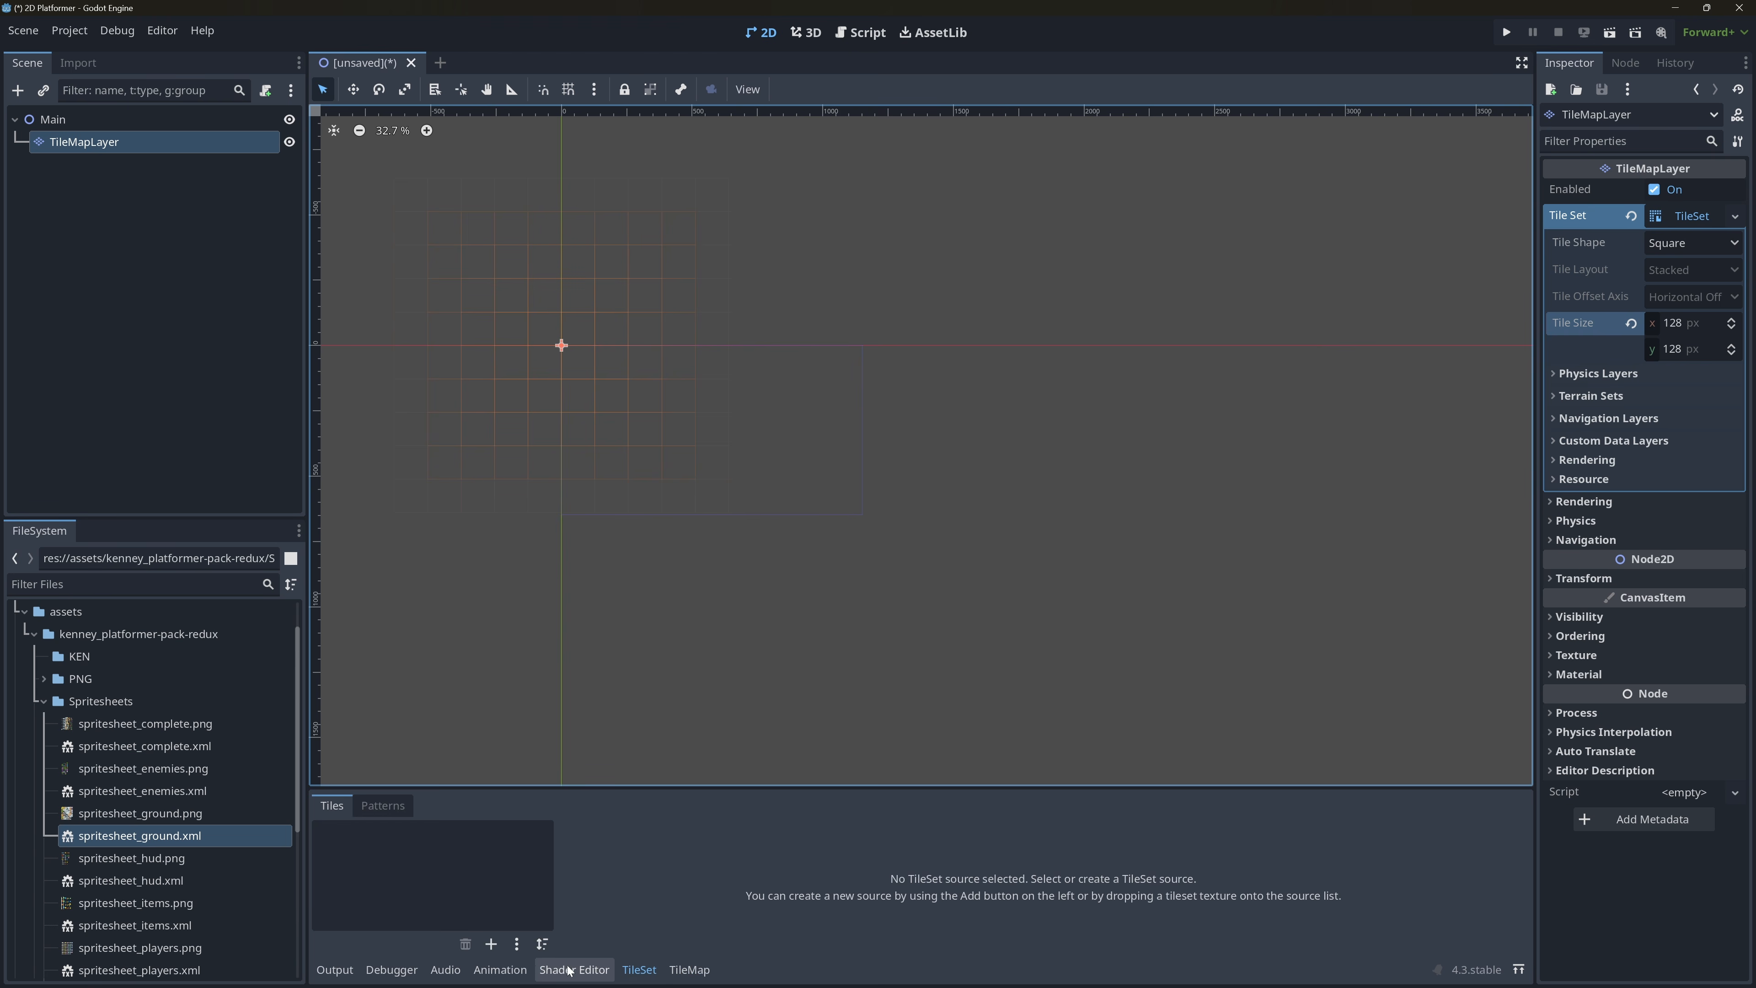
pyautogui.click(181, 813)
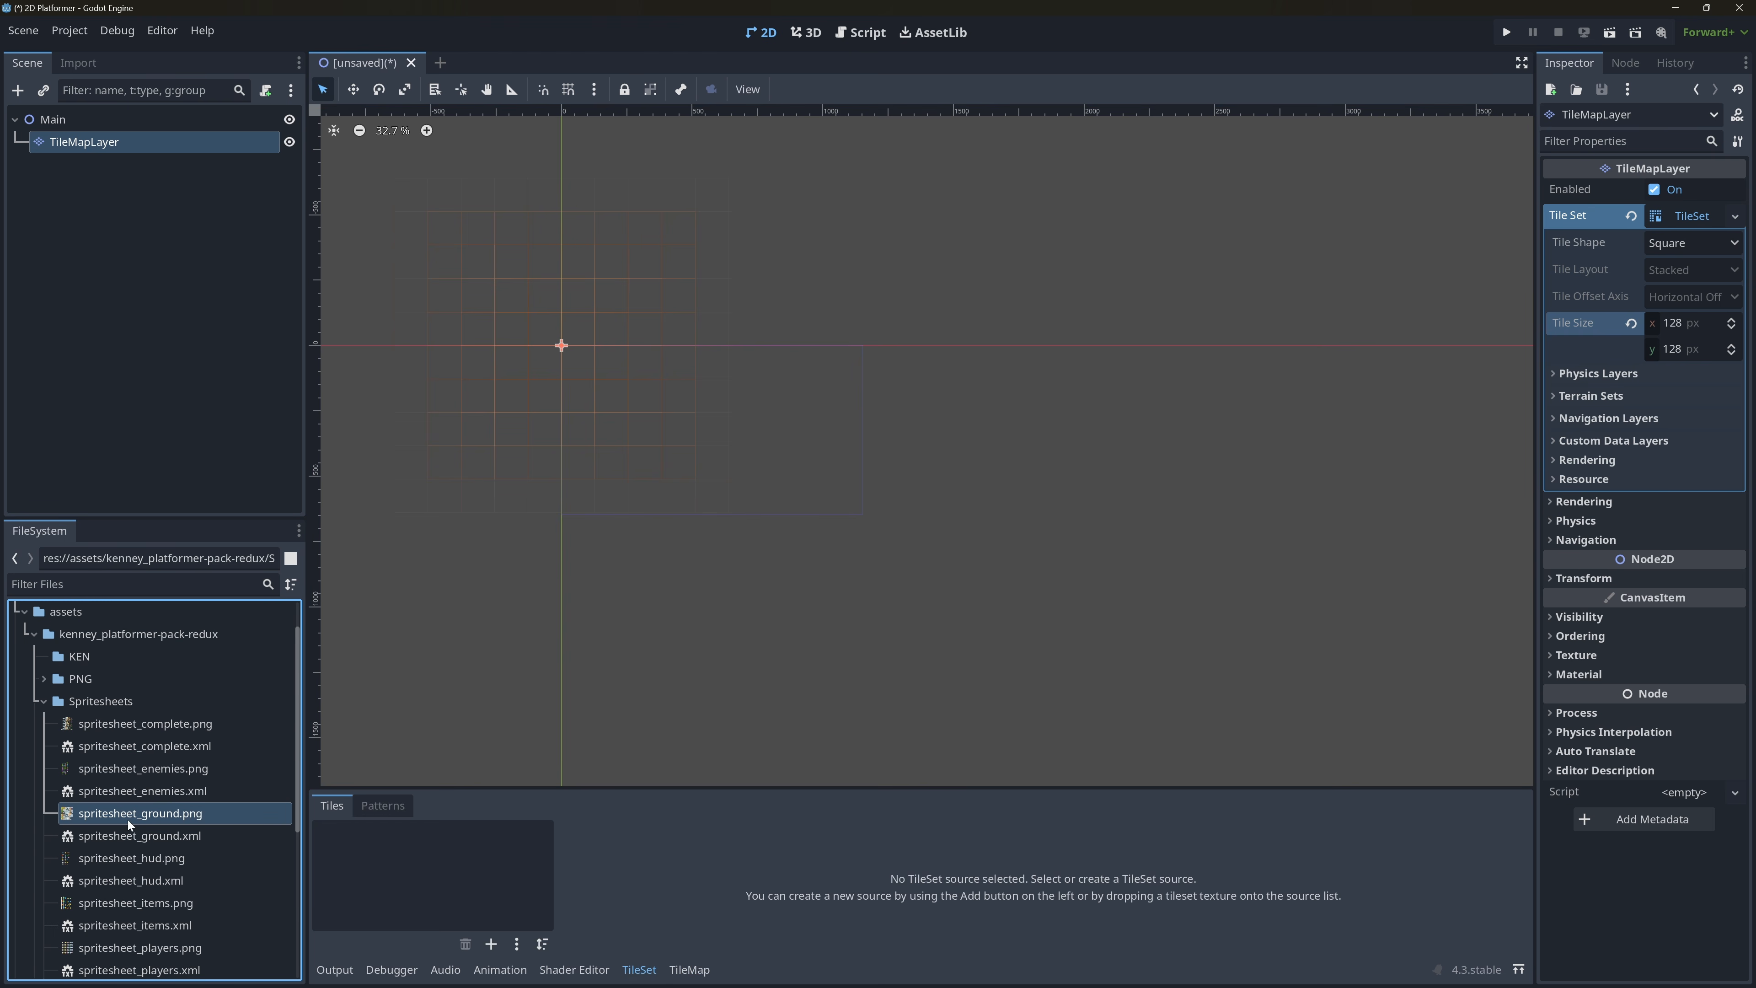
pyautogui.moveTo(194, 817); pyautogui.dragTo(447, 884)
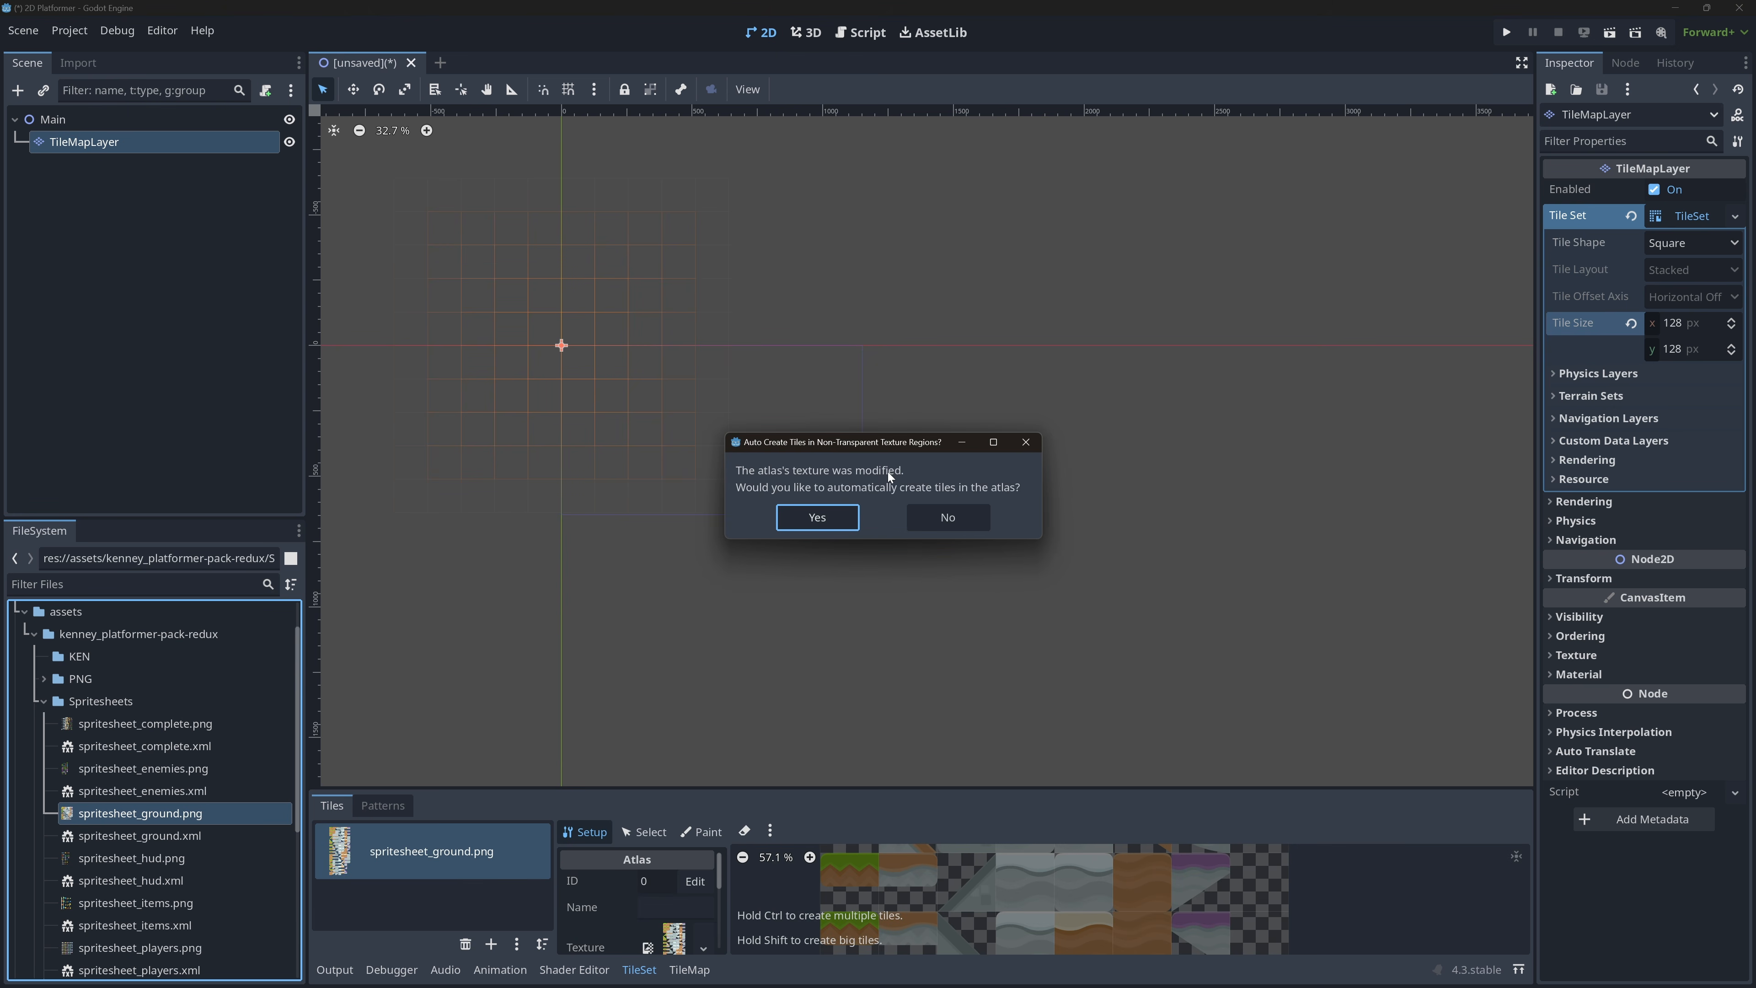
pyautogui.click(825, 523)
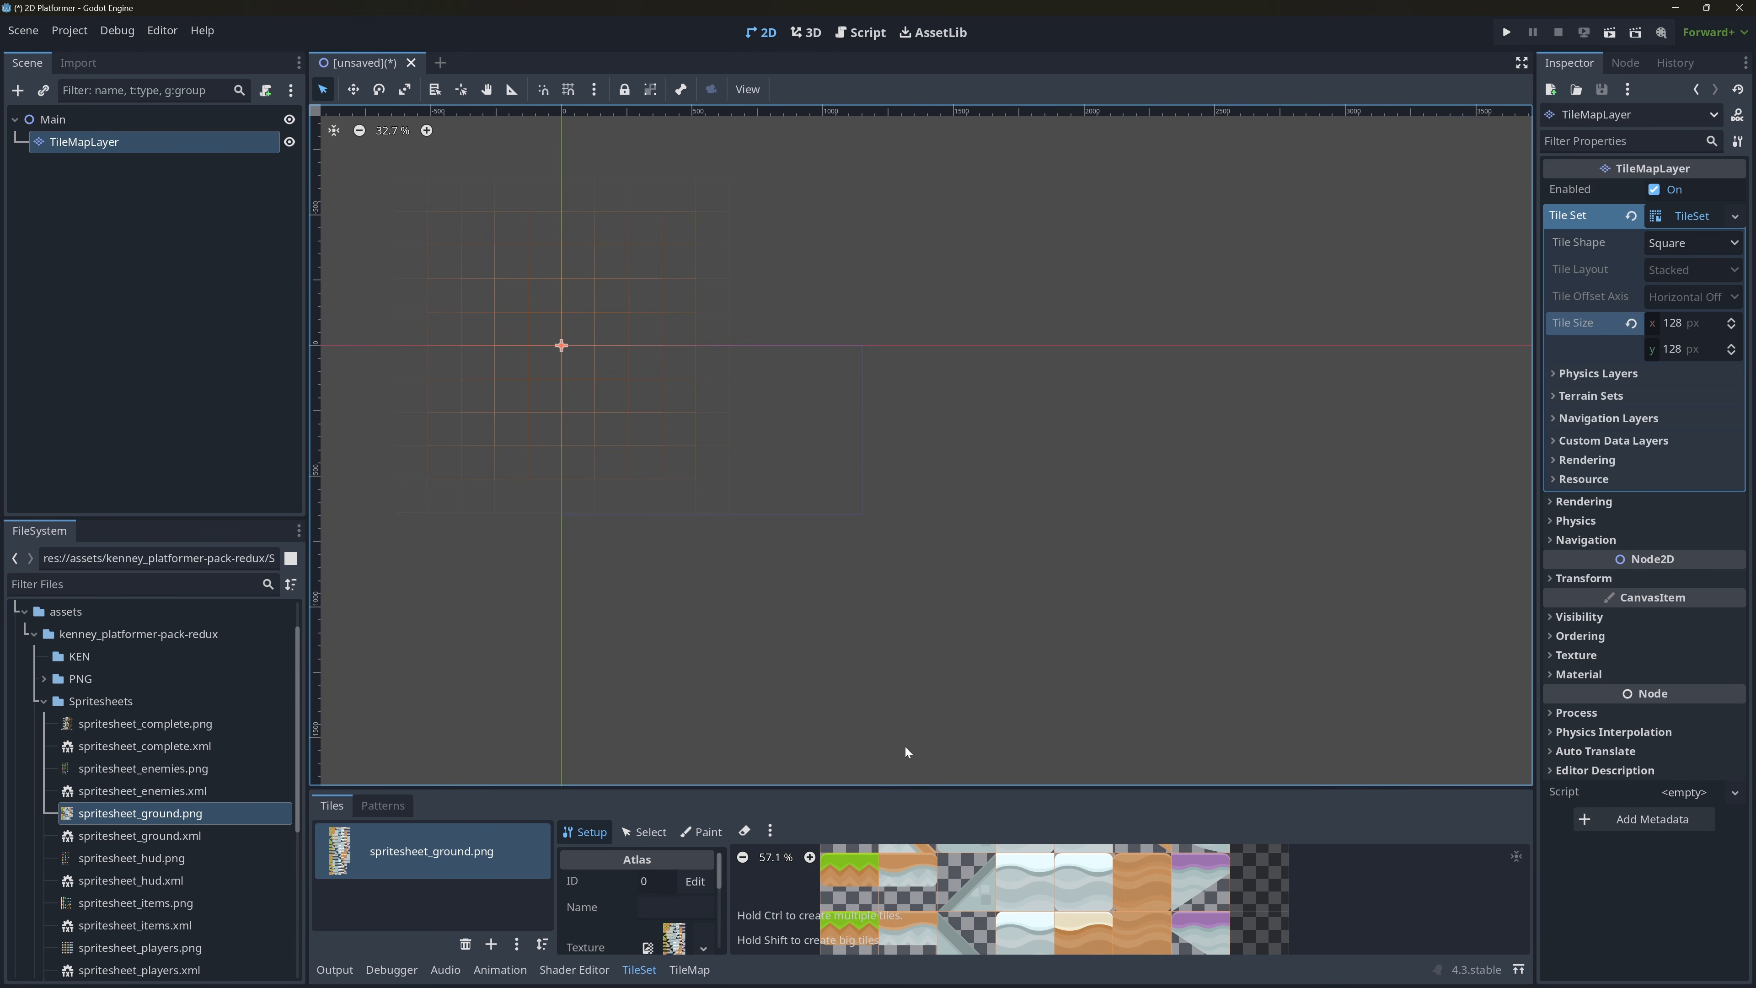
# Enlarge the TileSet editor and widen the atlas properties to inspect the tiles and full property names.
pyautogui.moveTo(929, 786); pyautogui.dragTo(971, 396)
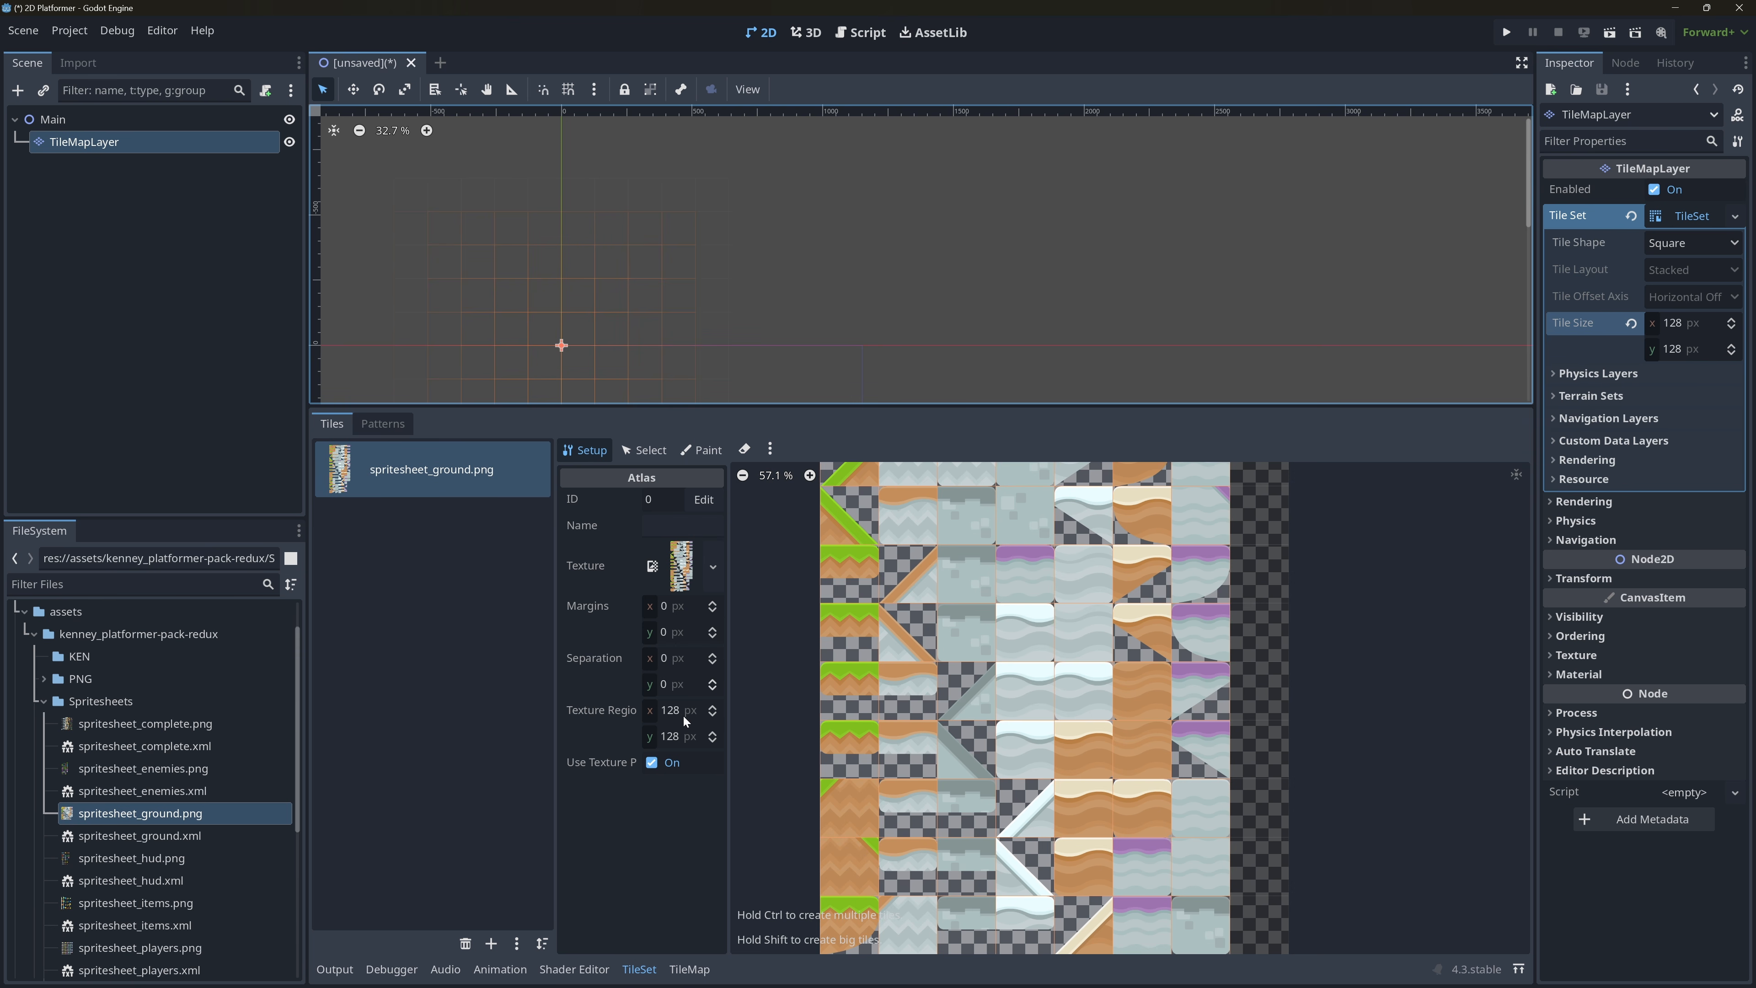
pyautogui.moveTo(729, 733); pyautogui.dragTo(798, 724)
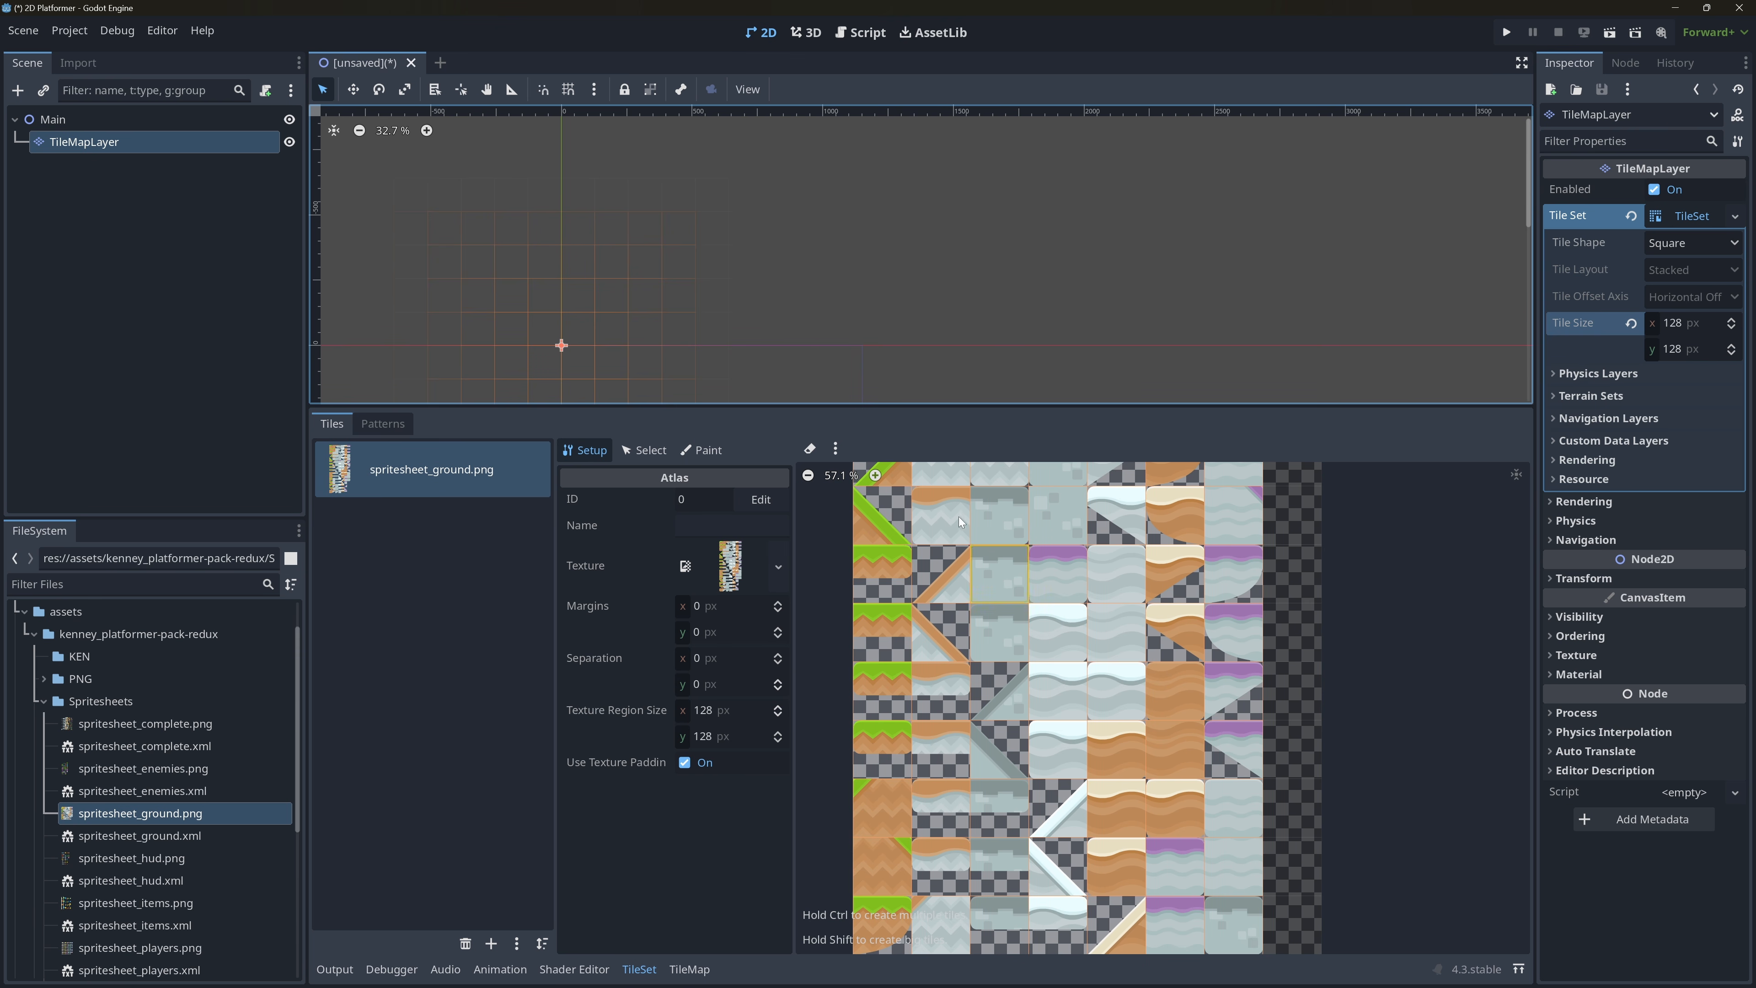
pyautogui.scroll(5, 999, 537)
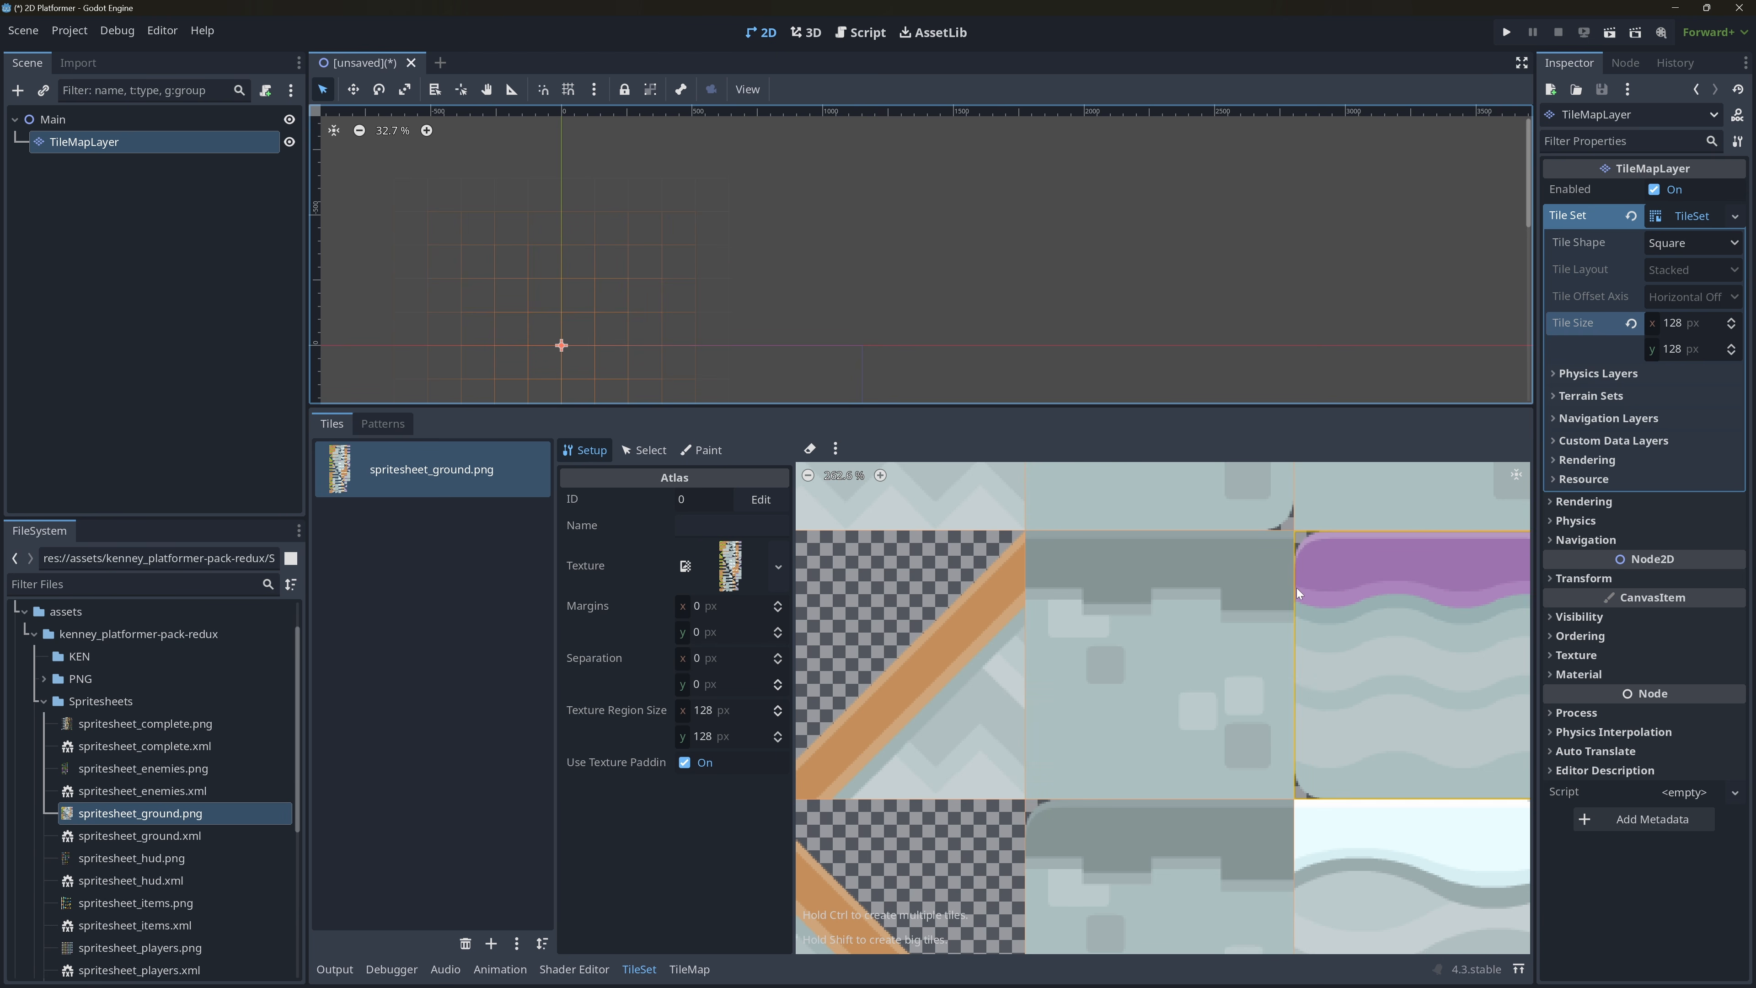
# Try an atlas texture region width of 52 px and set it back to 128 px.
pyautogui.click(706, 710)
pyautogui.write('5')
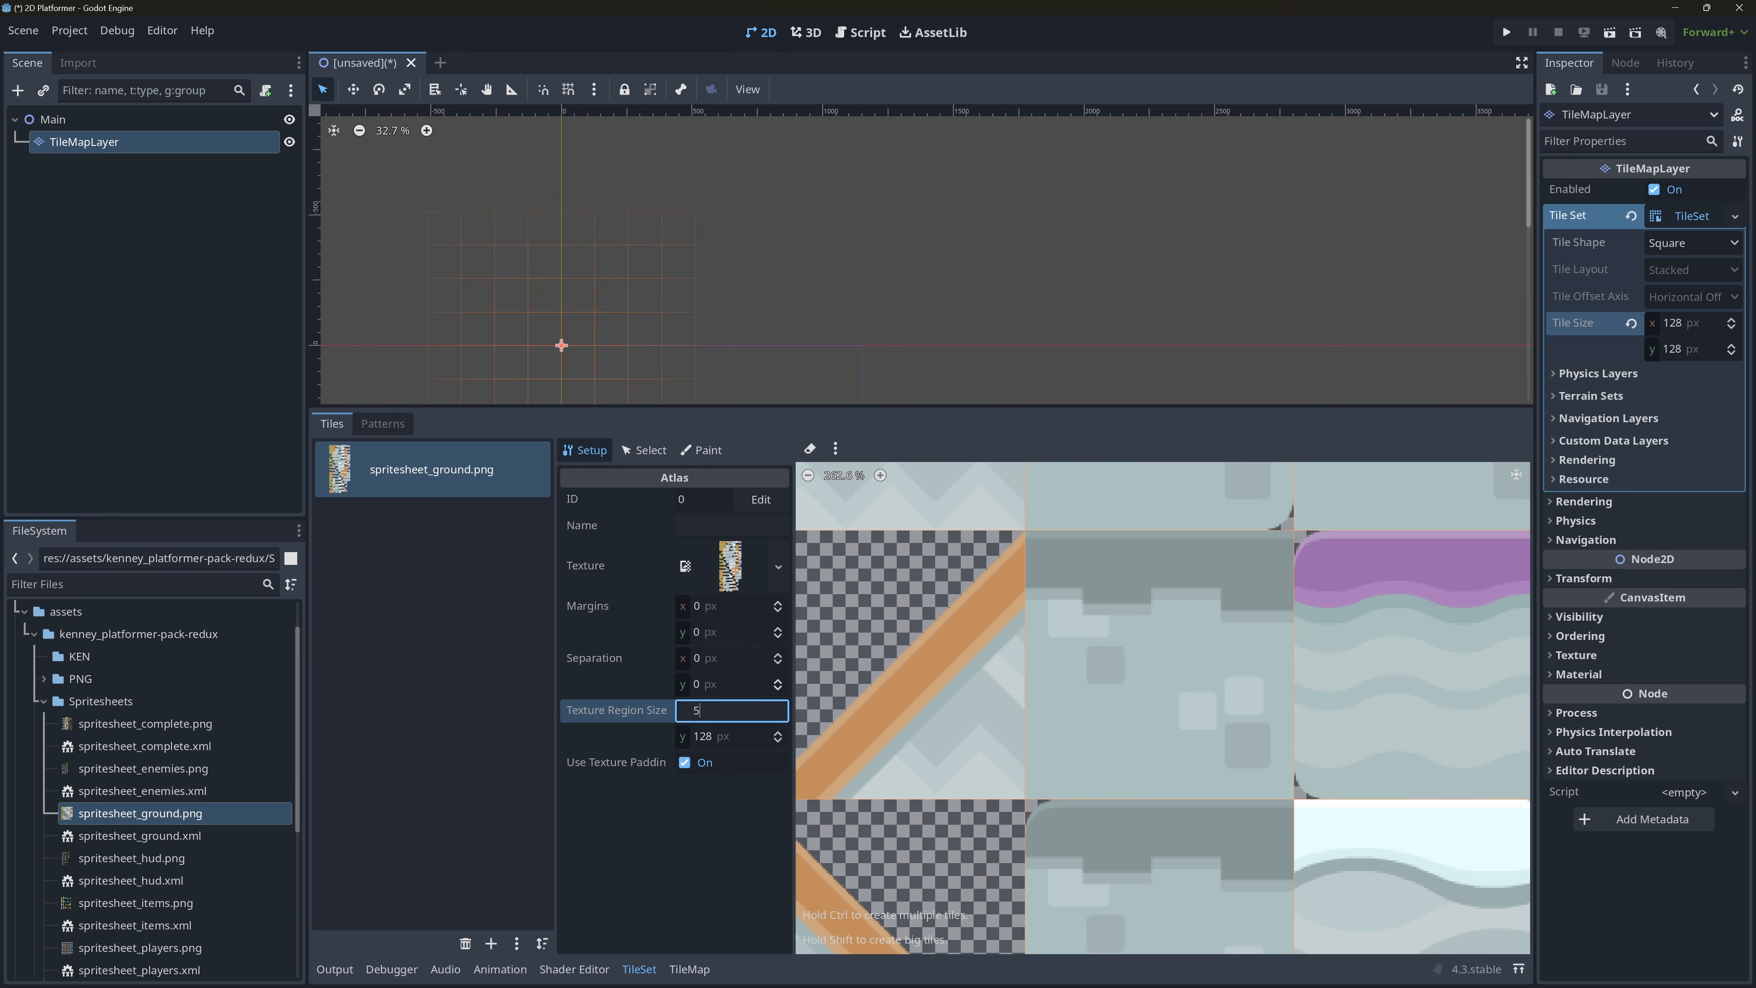
pyautogui.write('2')
pyautogui.press('Return')
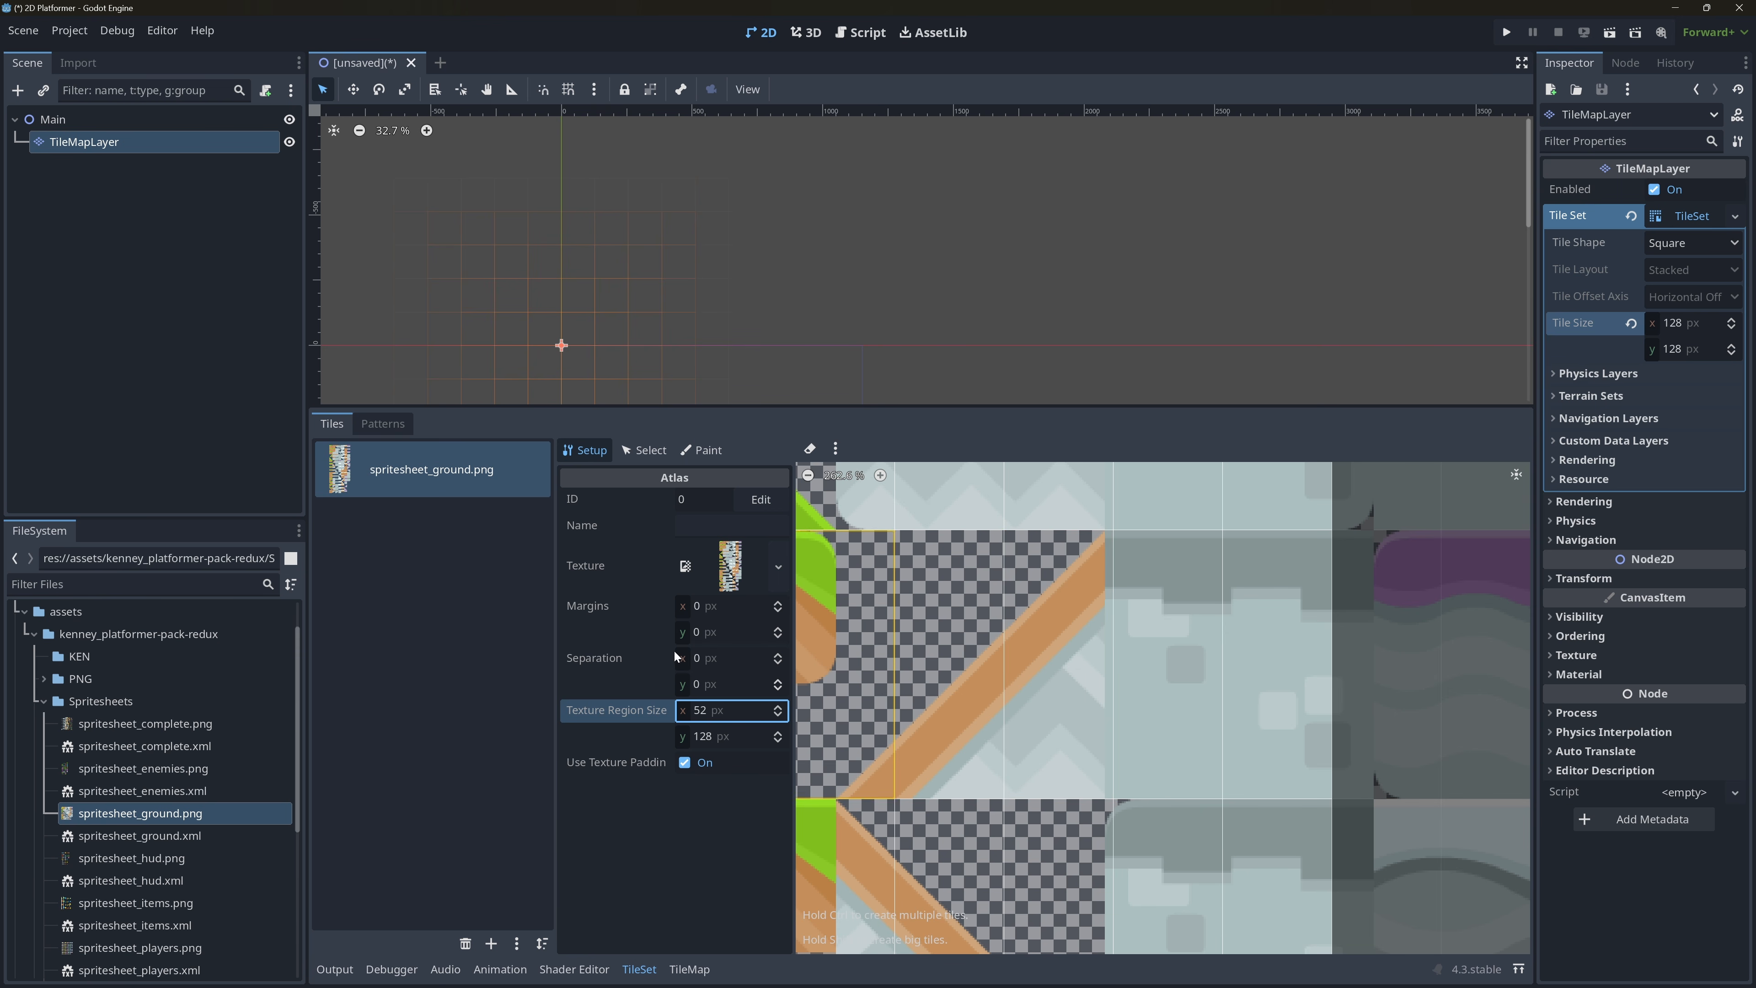
pyautogui.write('128')
pyautogui.press('Return')
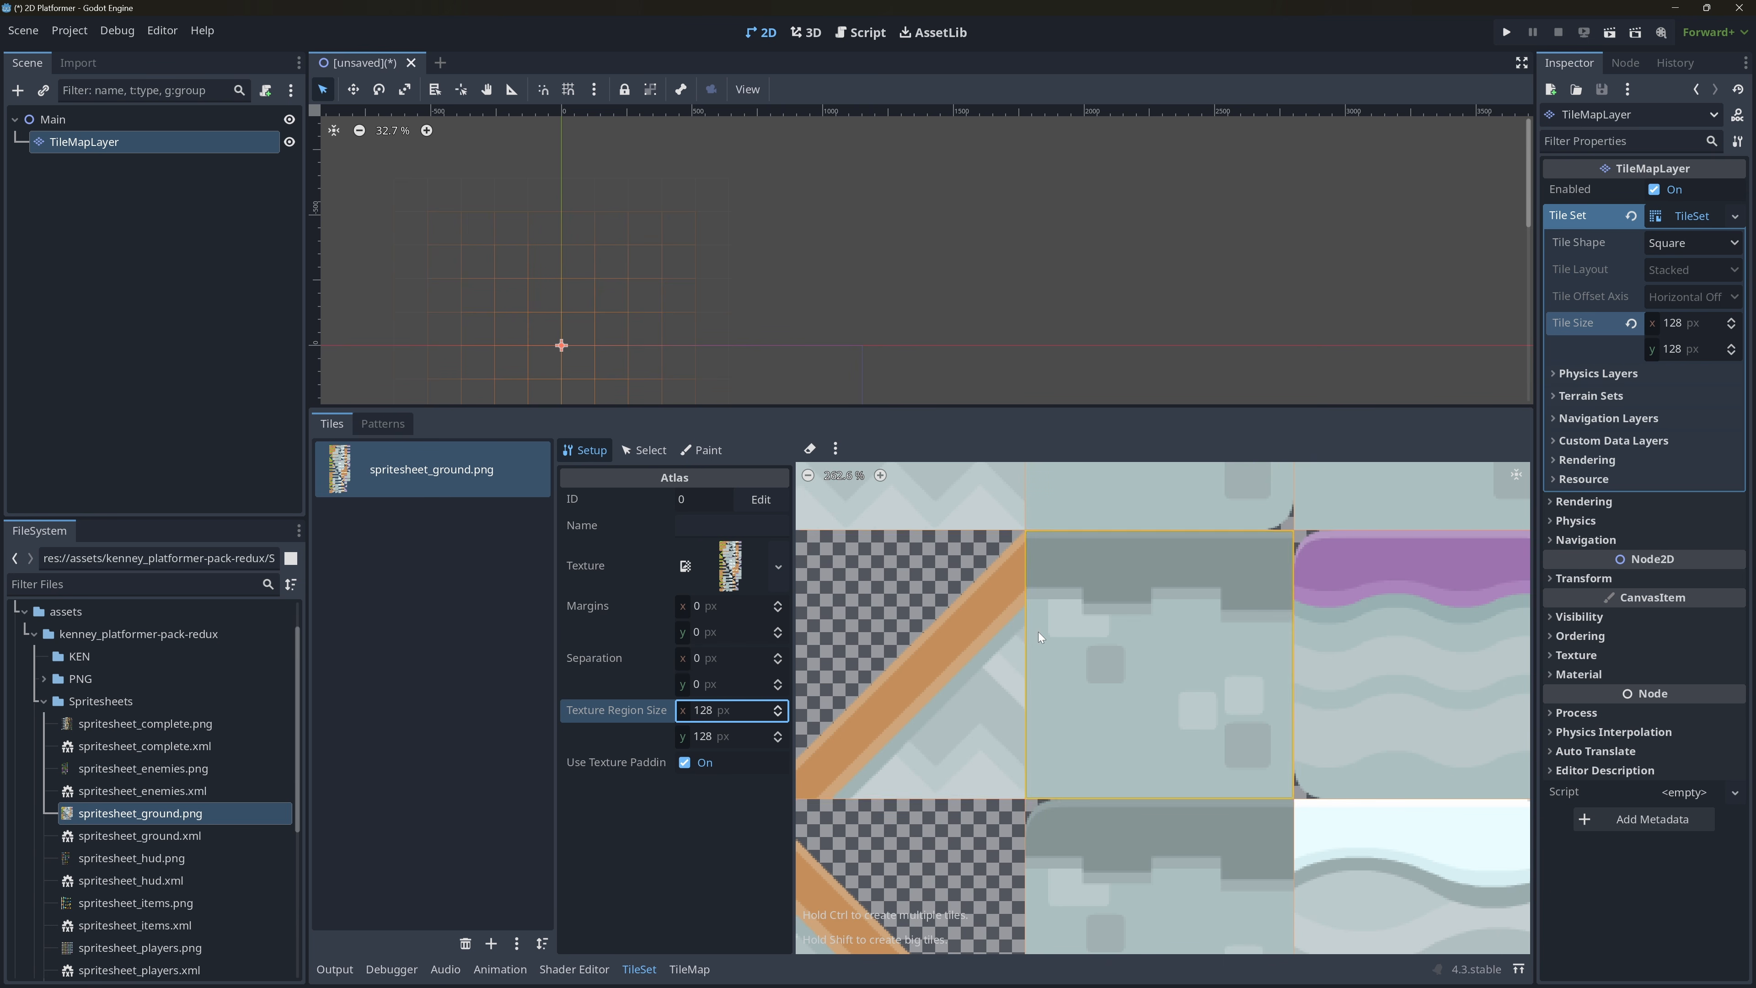
# Open the TileMap editor and pick the grass-topped ground tile in the second row of spritesheet_ground.png.
pyautogui.scroll(-3, 1040, 636)
pyautogui.moveTo(1033, 627); pyautogui.dragTo(1265, 786, button='middle')
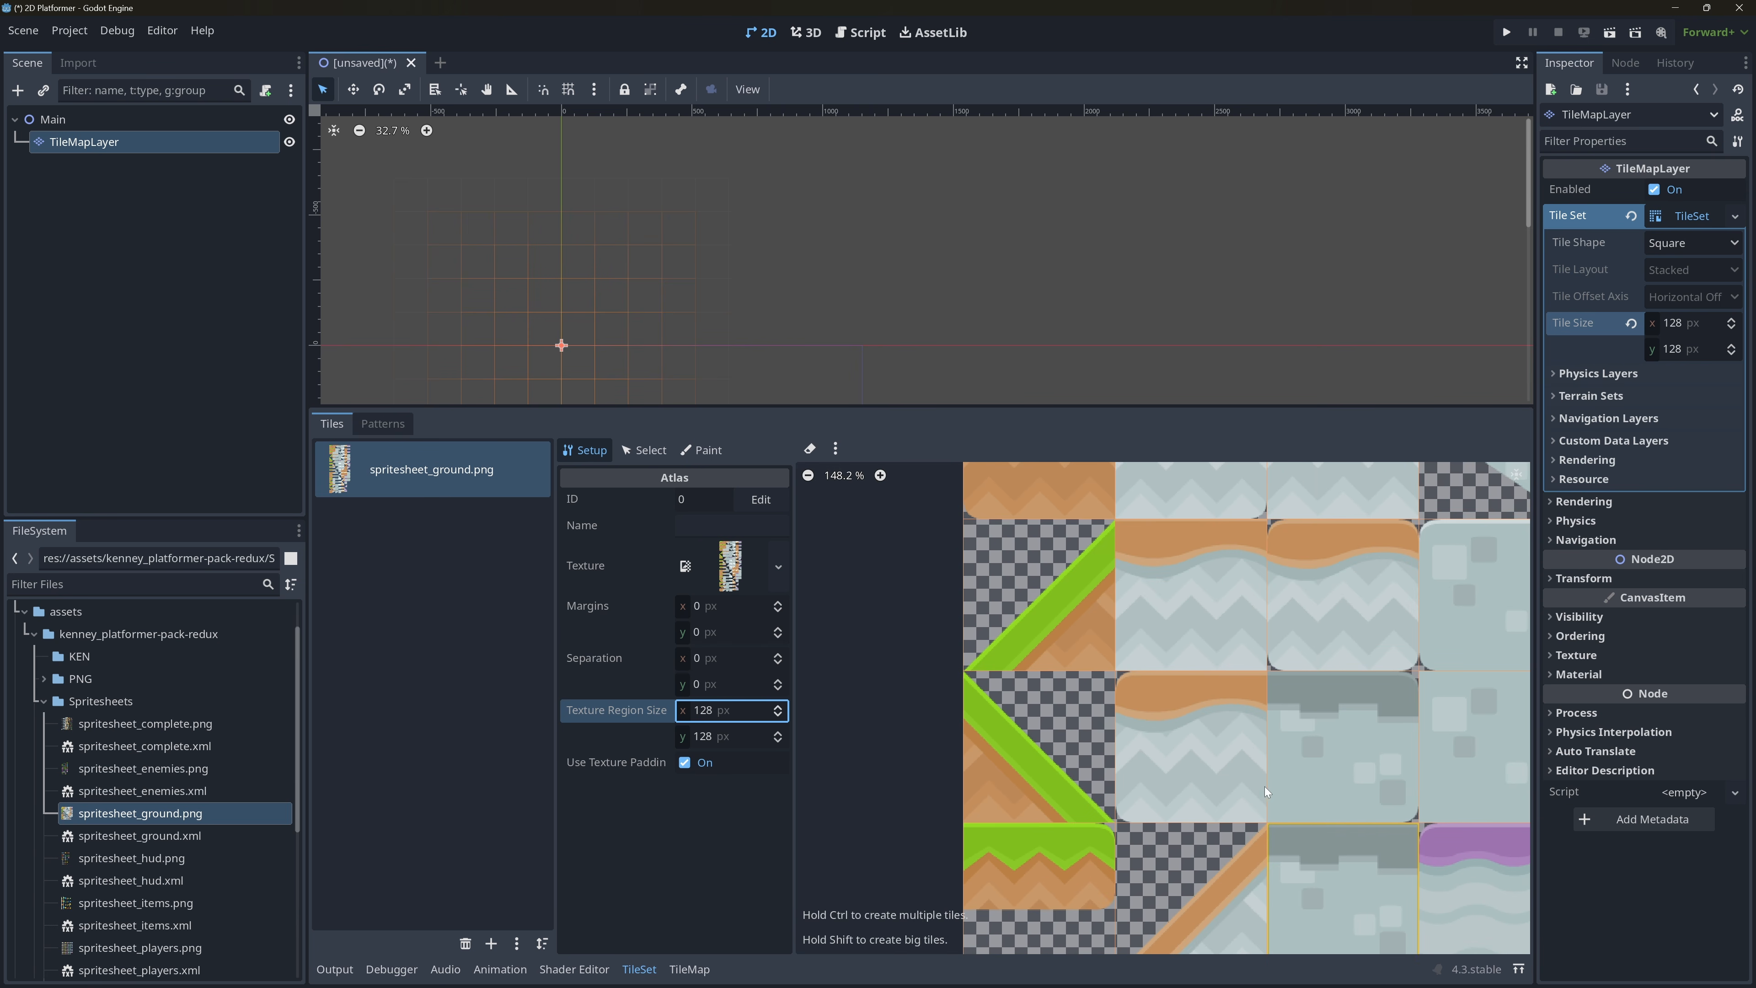
pyautogui.scroll(-2, 1266, 786)
pyautogui.moveTo(1226, 623); pyautogui.dragTo(1219, 938, button='middle')
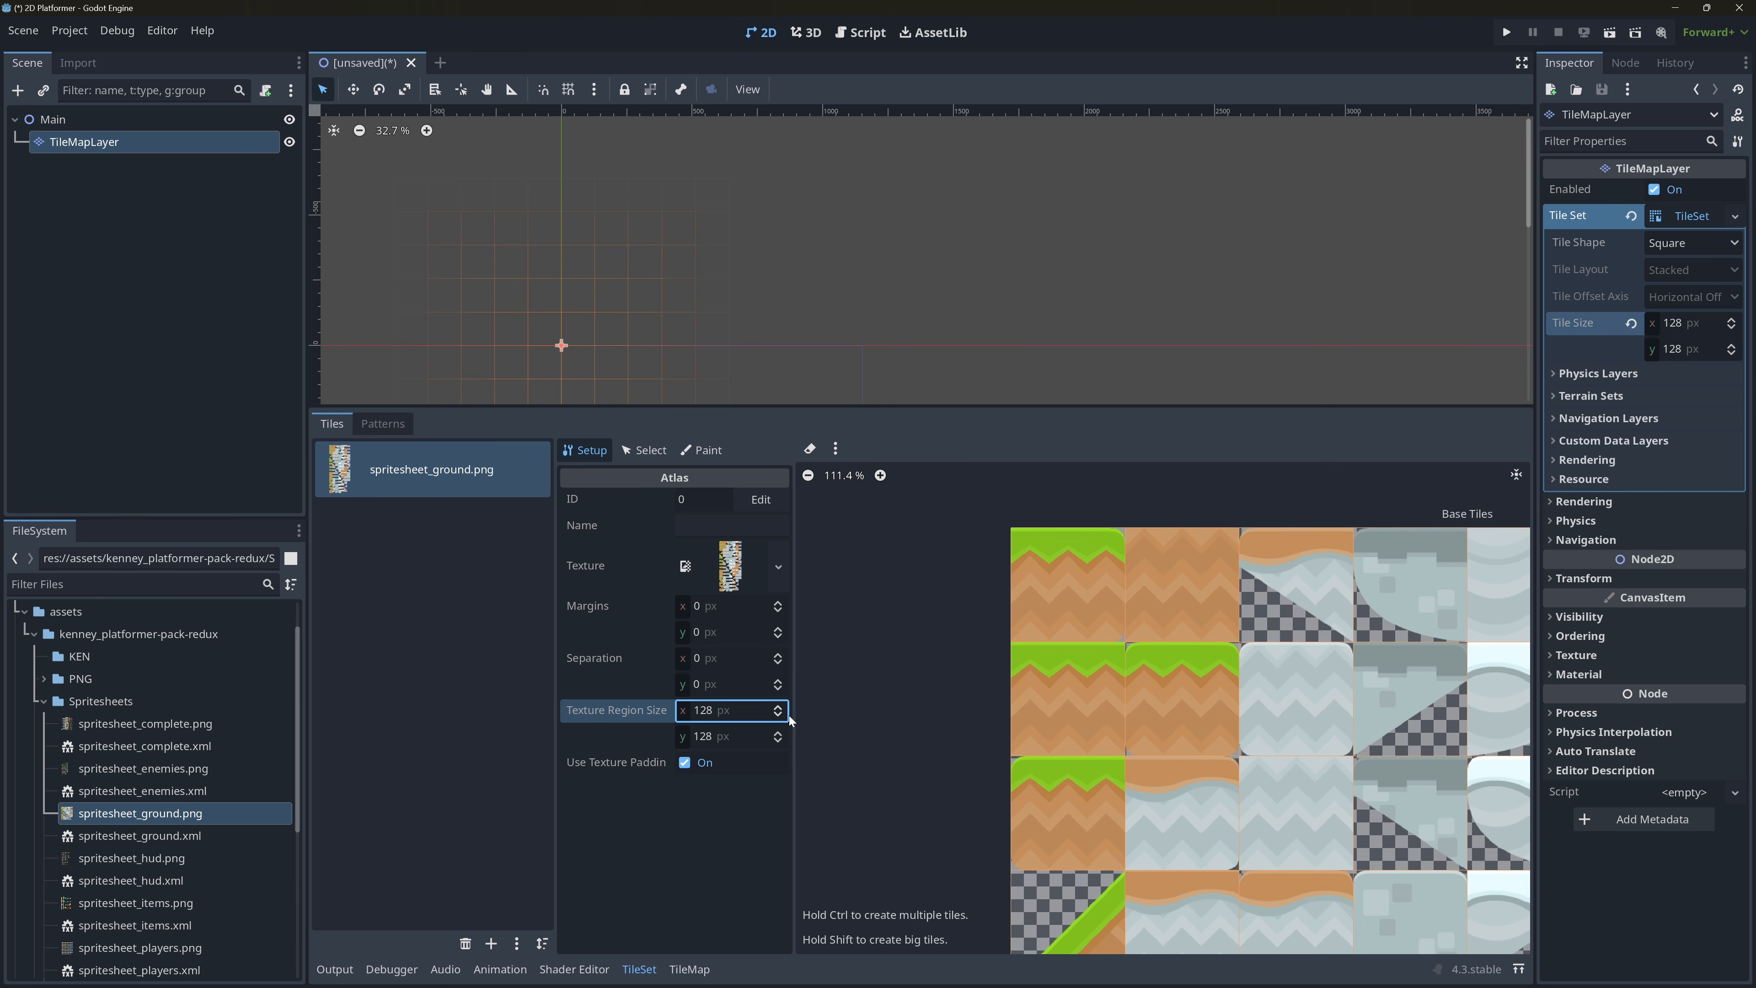
pyautogui.click(689, 969)
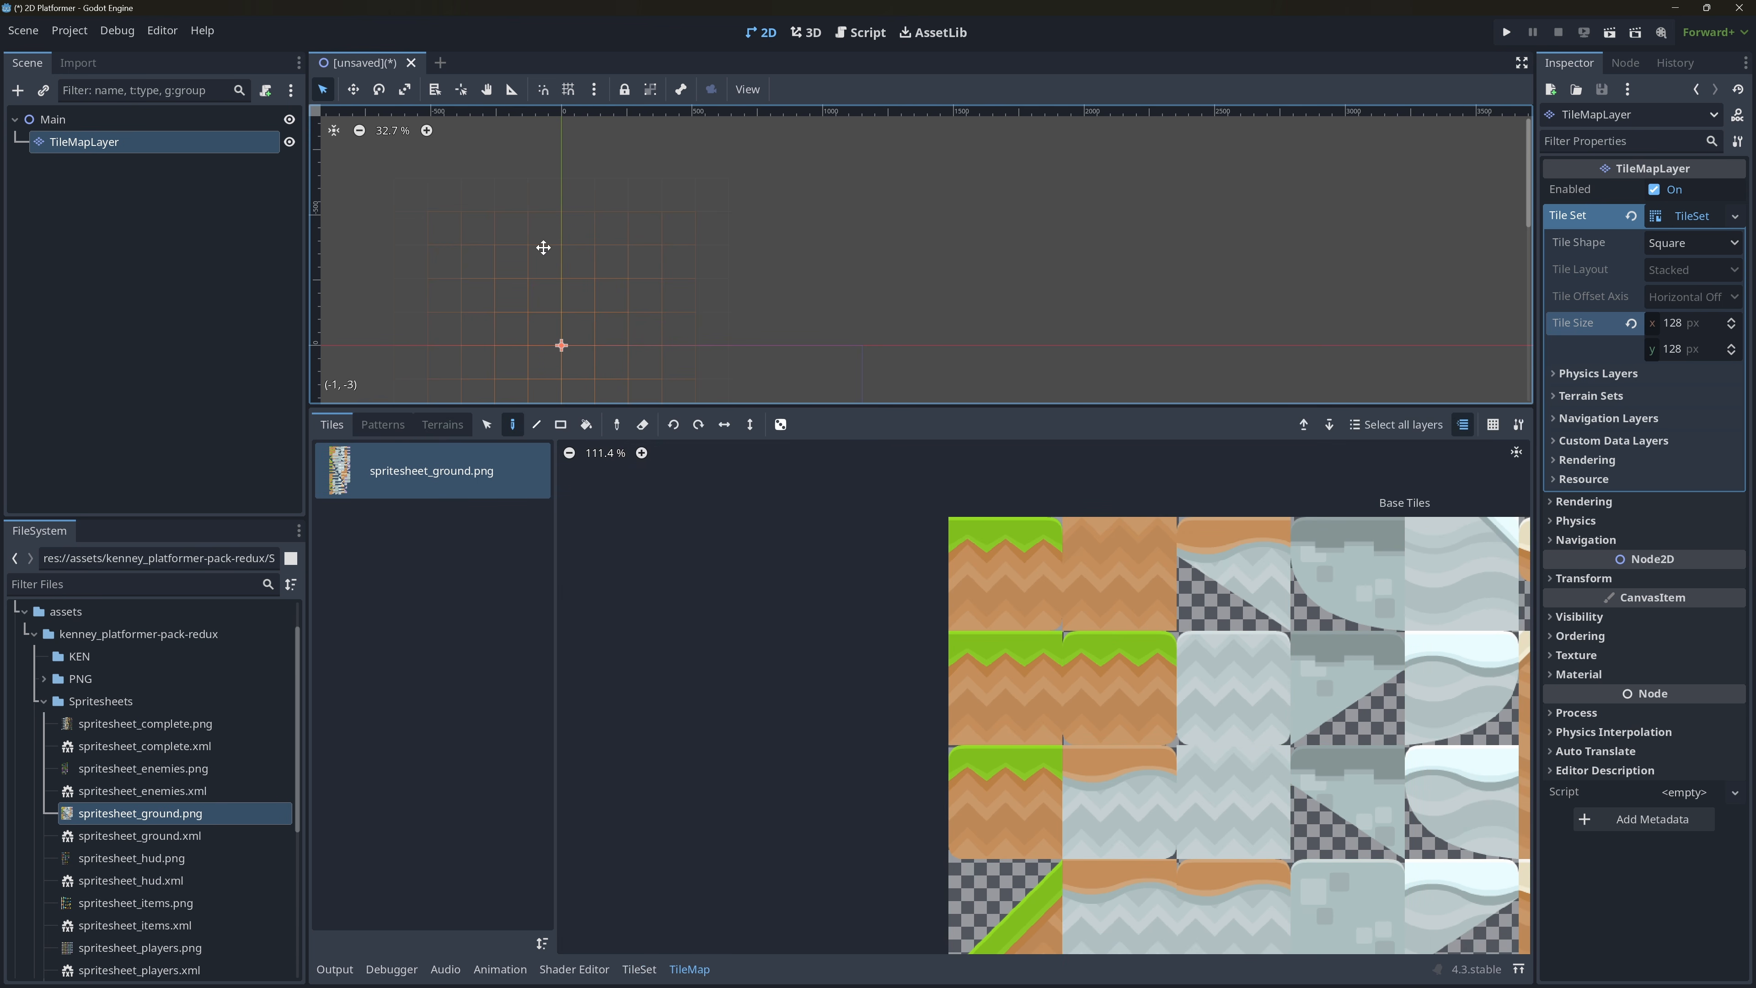
pyautogui.moveTo(557, 249); pyautogui.dragTo(692, 140, button='middle')
pyautogui.click(1009, 665)
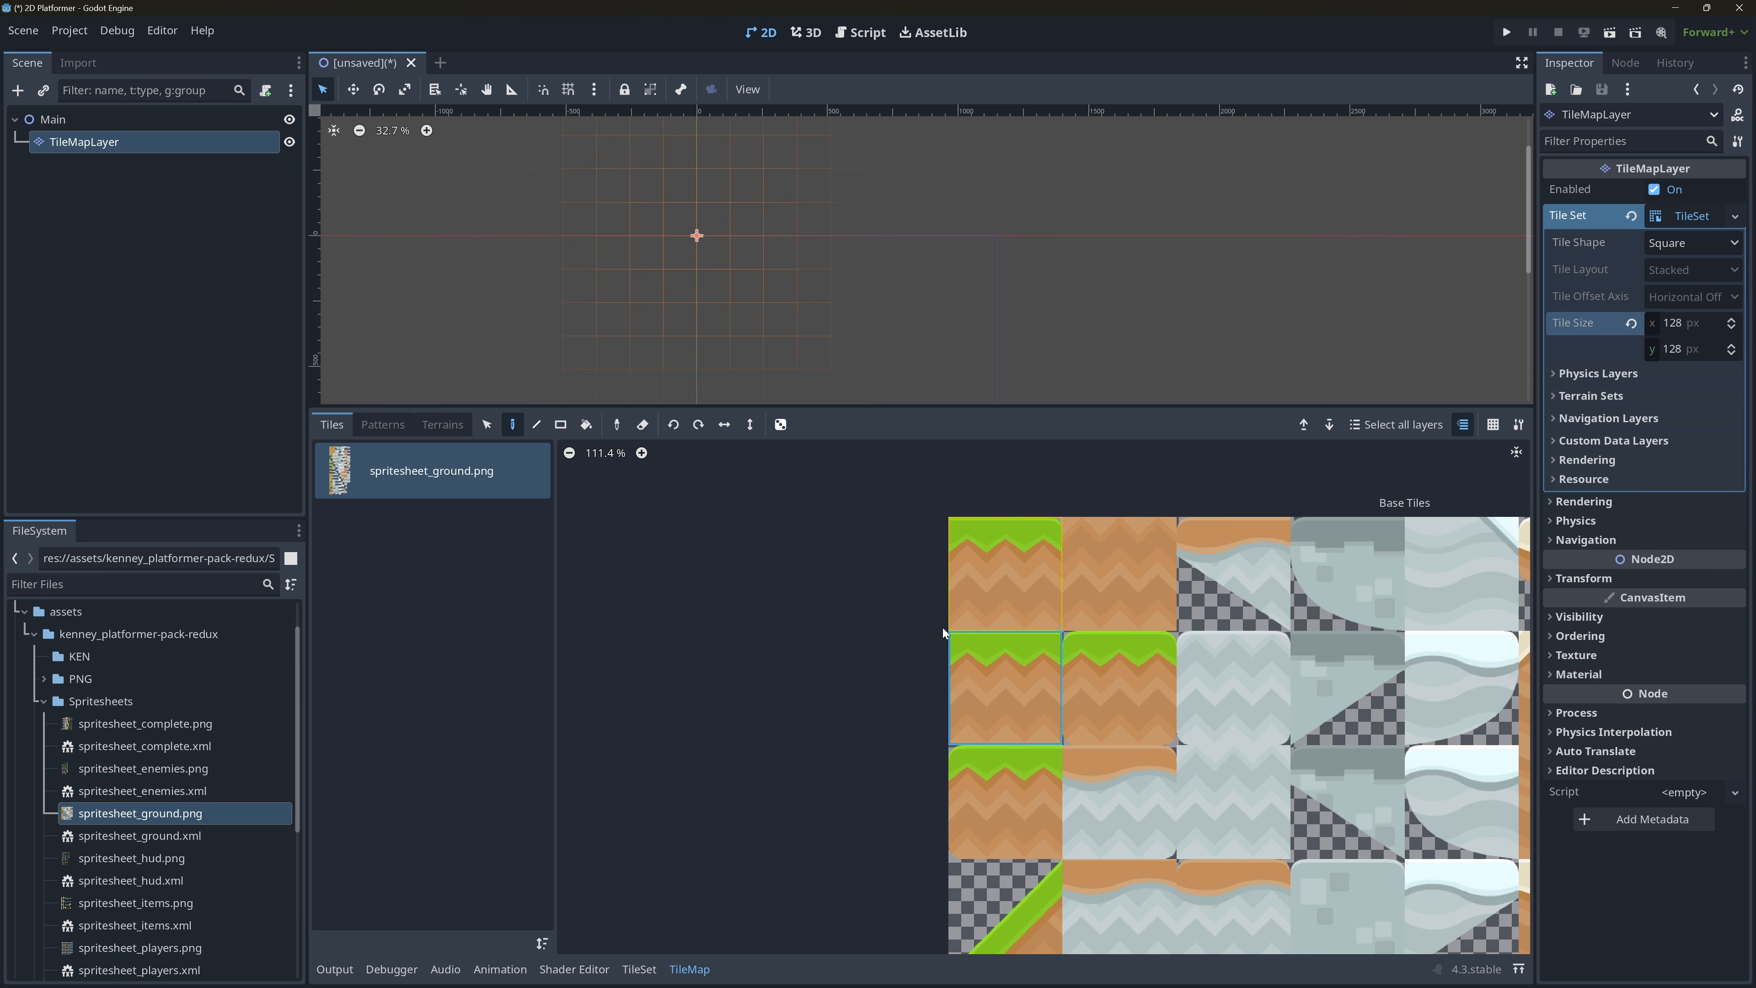
# Try painting grass tiles as a freehand row and as a rising diagonal line, and undo both.
pyautogui.moveTo(646, 286); pyautogui.dragTo(954, 285)
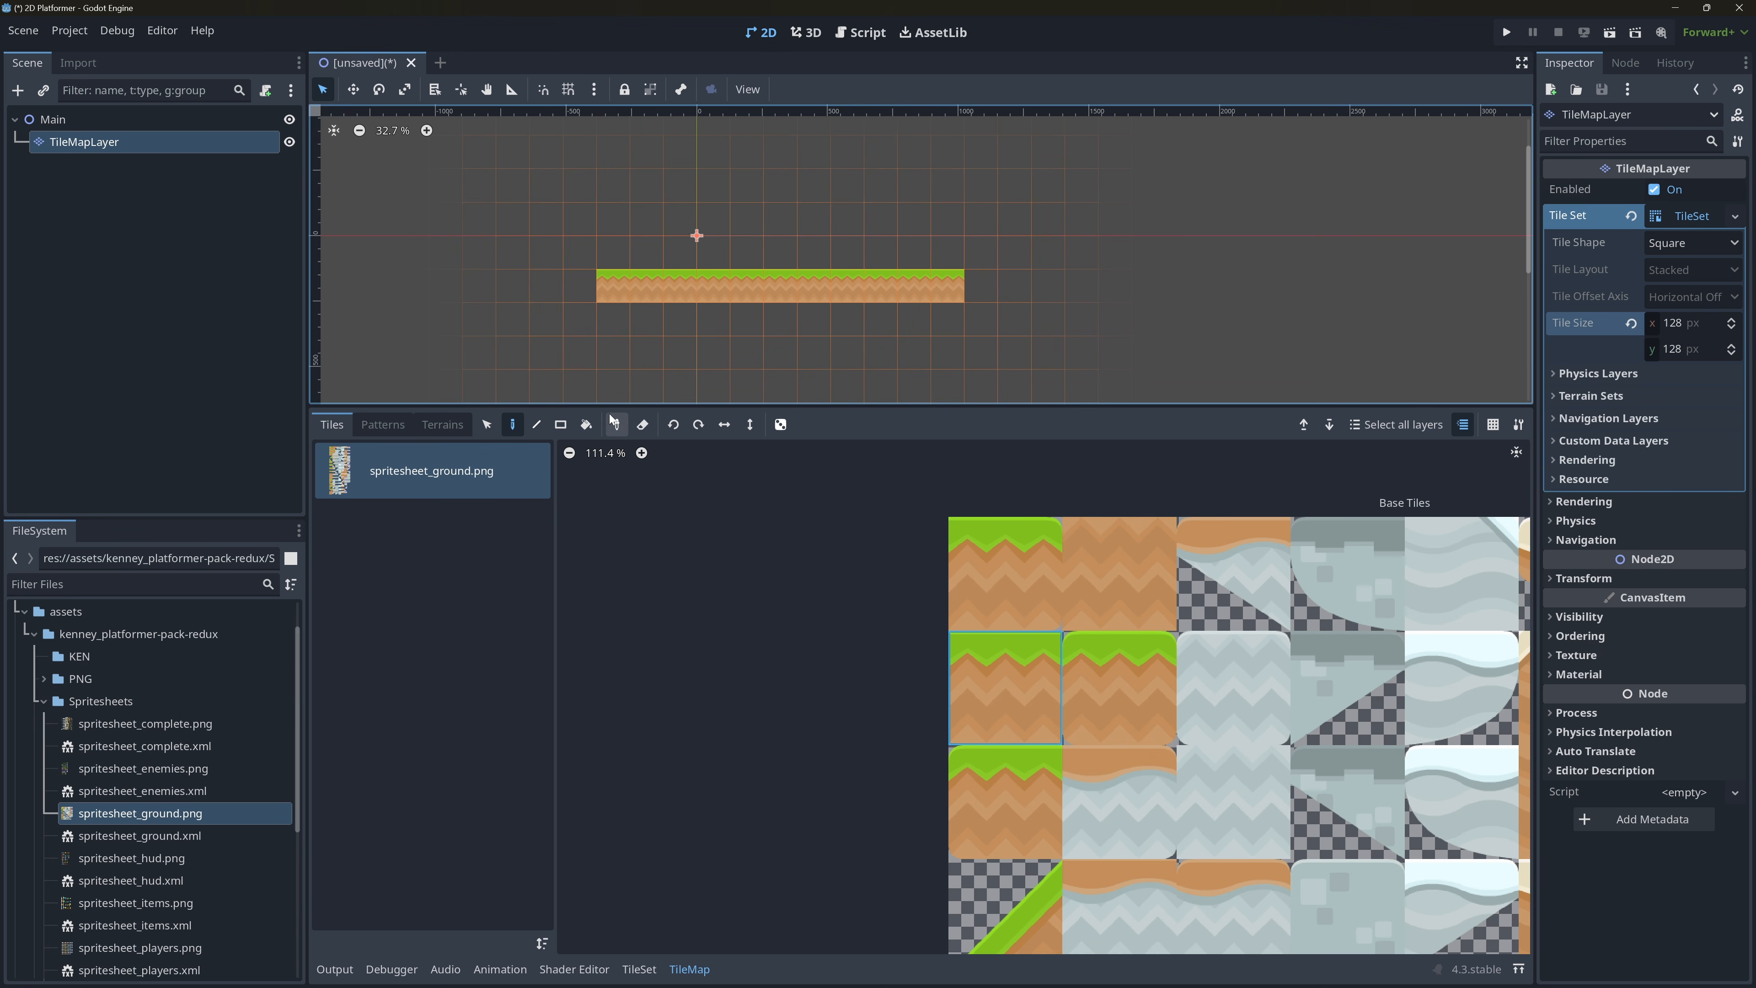
pyautogui.click(537, 424)
pyautogui.moveTo(612, 352); pyautogui.dragTo(1170, 205)
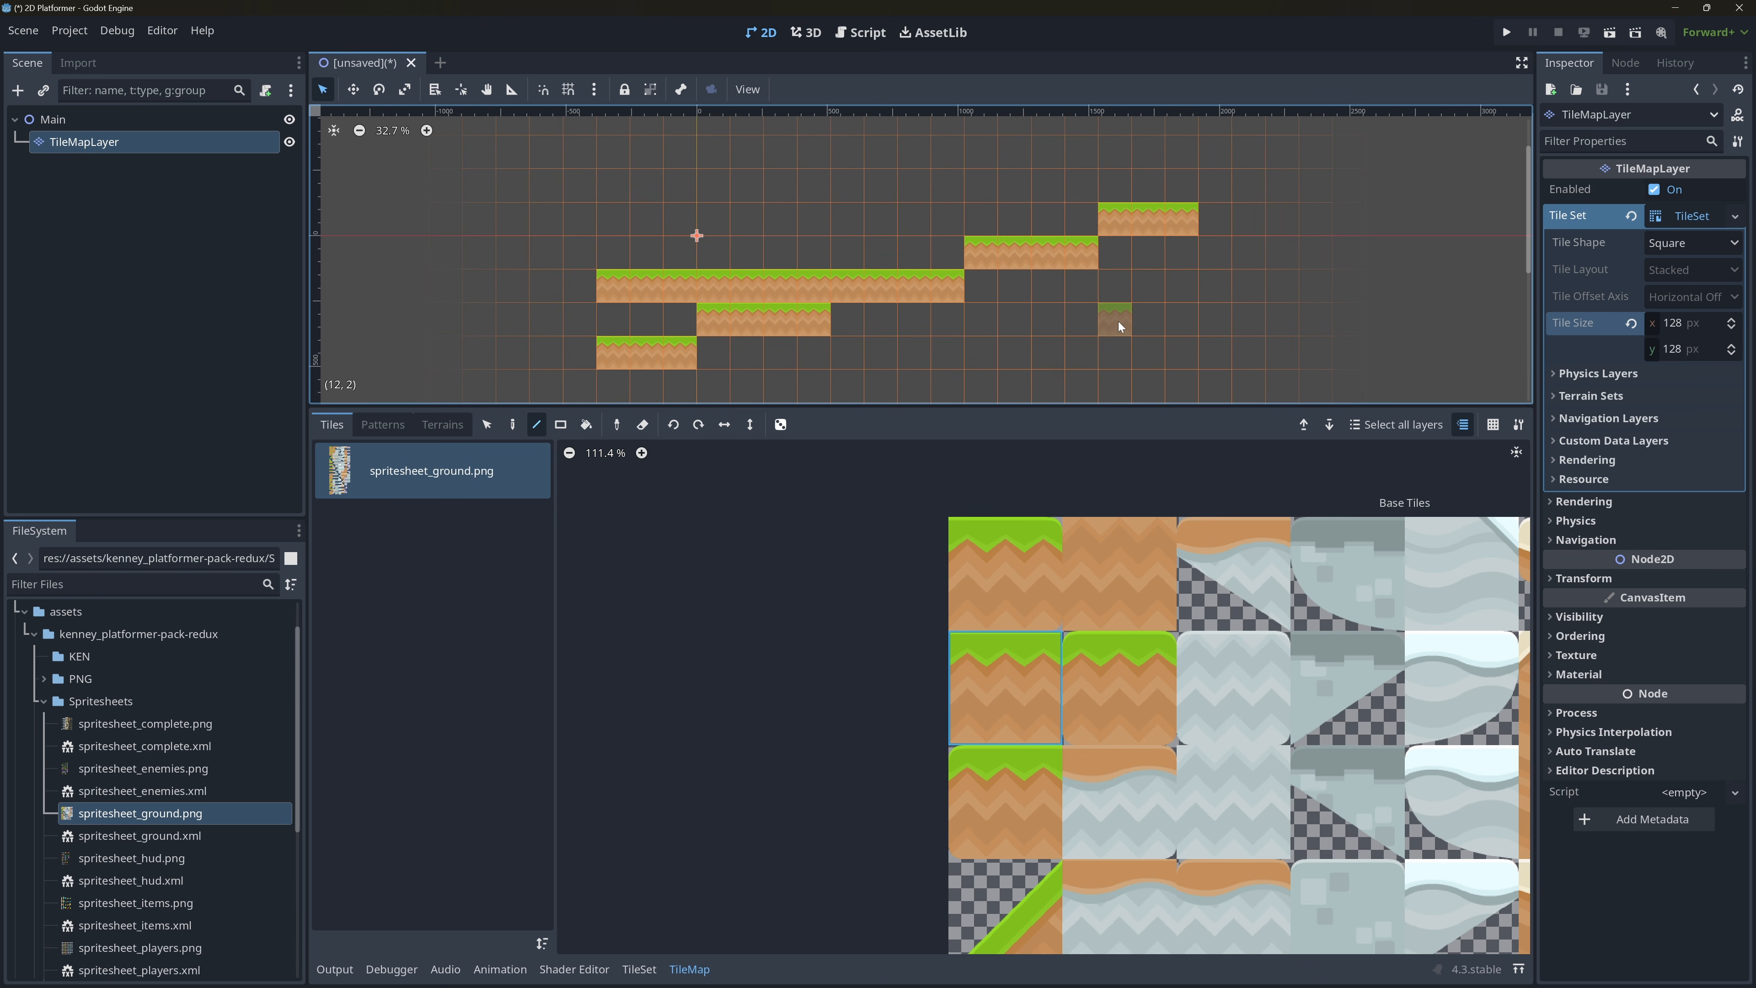
pyautogui.hotkey('ctrl', 'z')
pyautogui.hotkey('ctrl', 'z')
pyautogui.hotkey('ctrl', 'z')
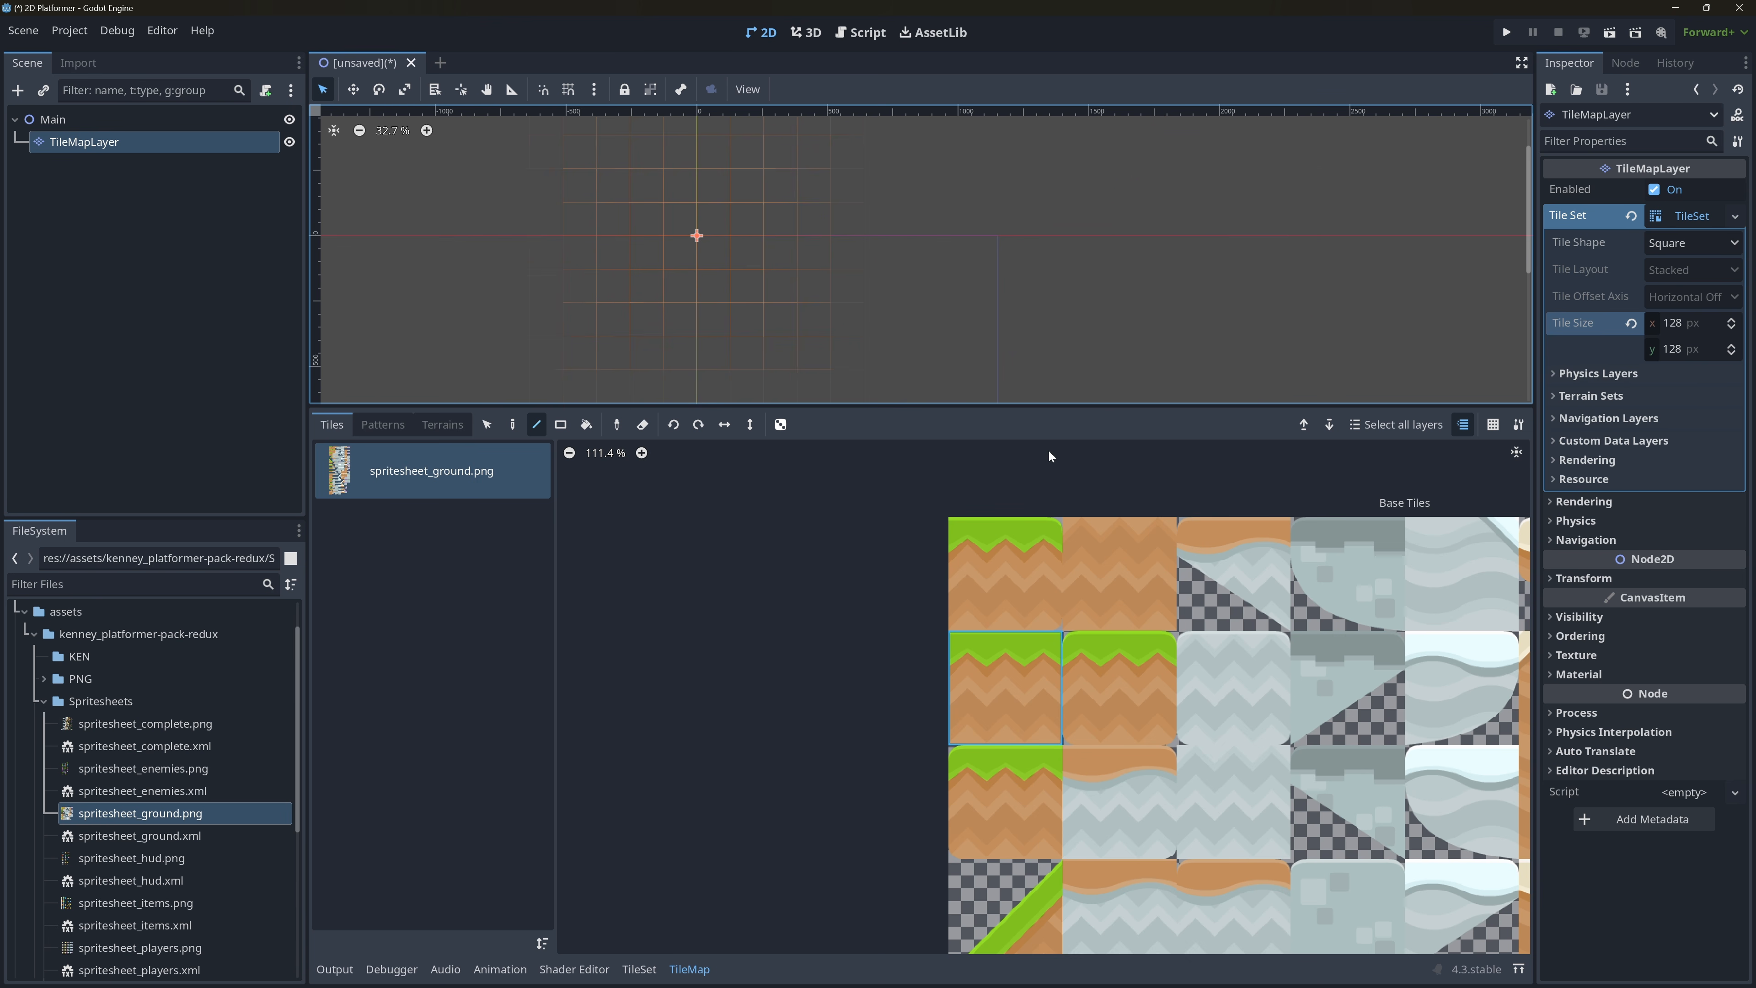
# Try filling a rectangle eight tiles wide and four tiles high with grass tiles, and undo it.
pyautogui.click(560, 424)
pyautogui.moveTo(756, 243); pyautogui.dragTo(781, 285)
pyautogui.moveTo(879, 327); pyautogui.dragTo(975, 352)
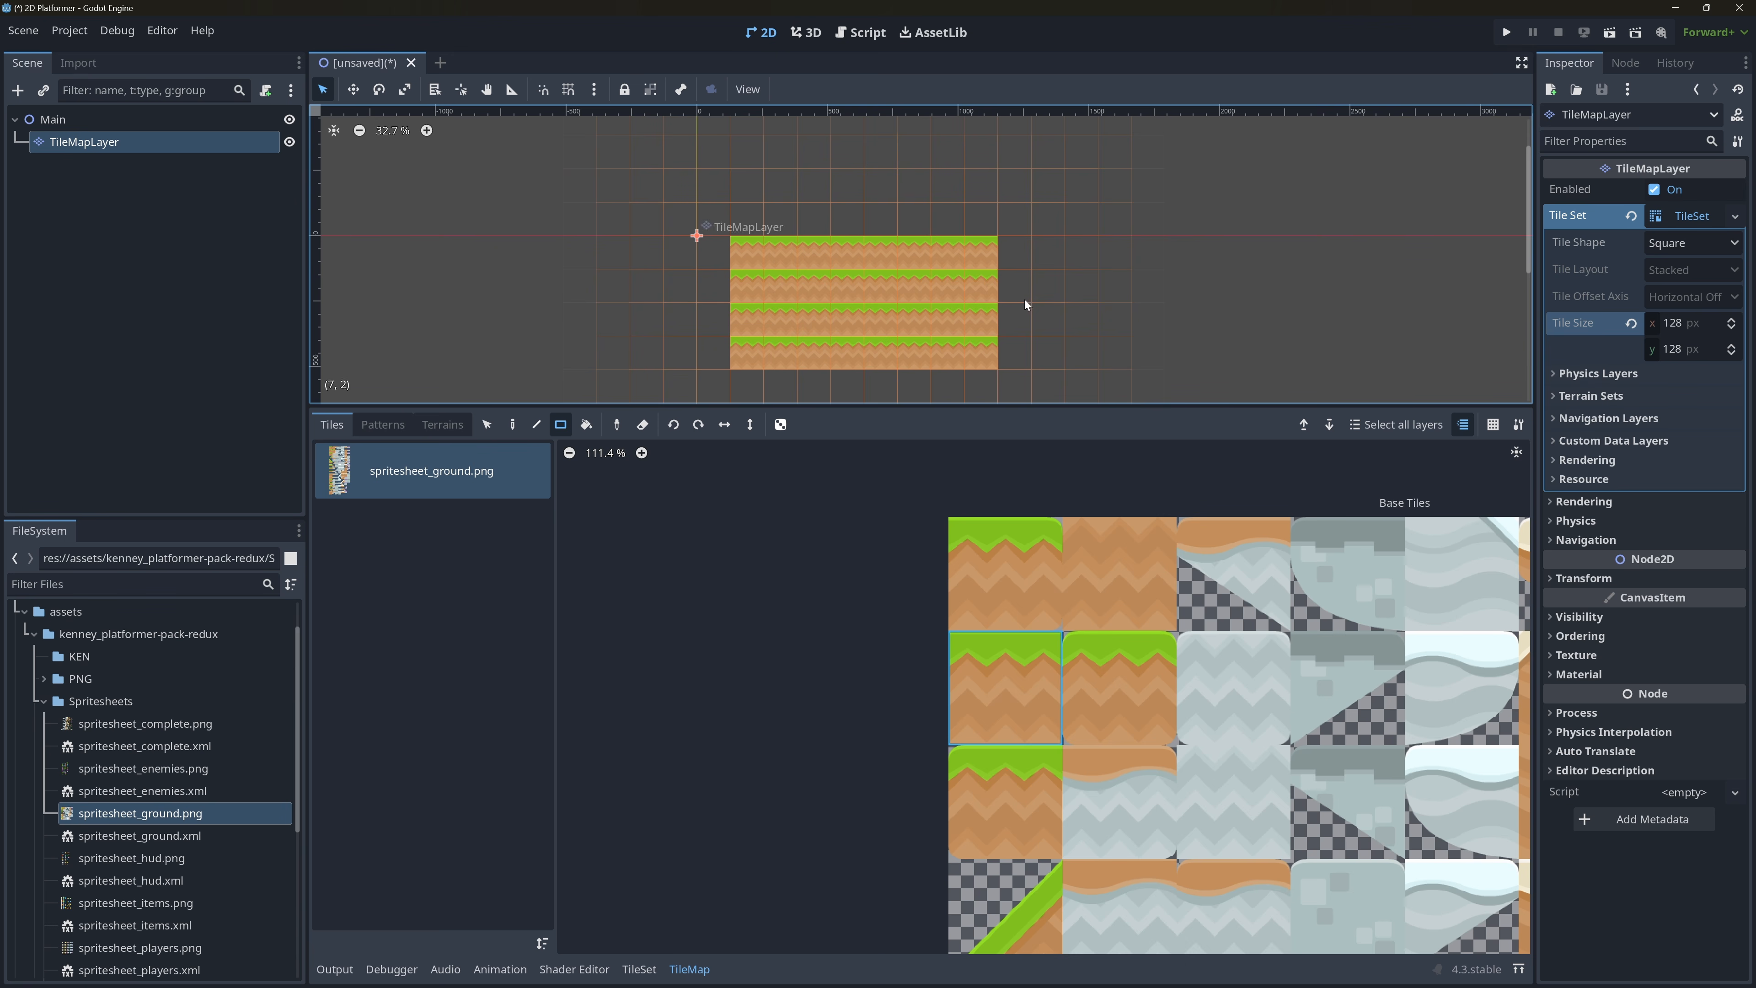
pyautogui.hotkey('ctrl', 'z')
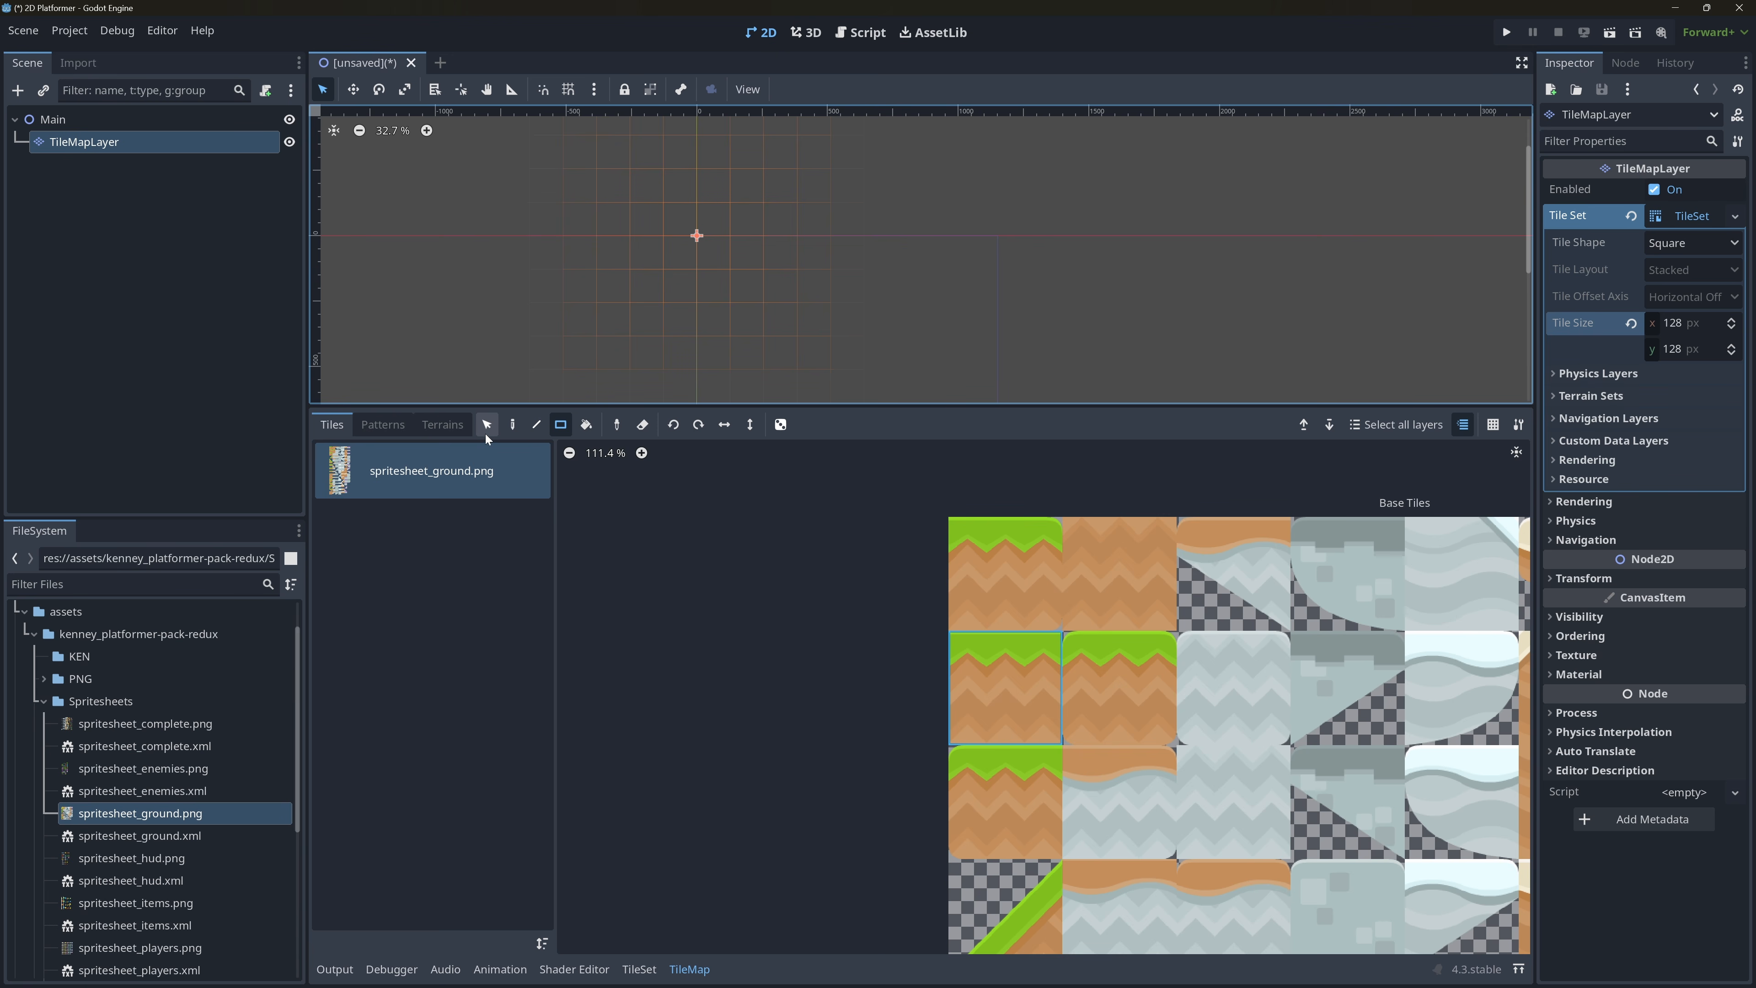
# Switch back to the Paint tool with the second-row grass-topped ground tile selected.
pyautogui.click(513, 426)
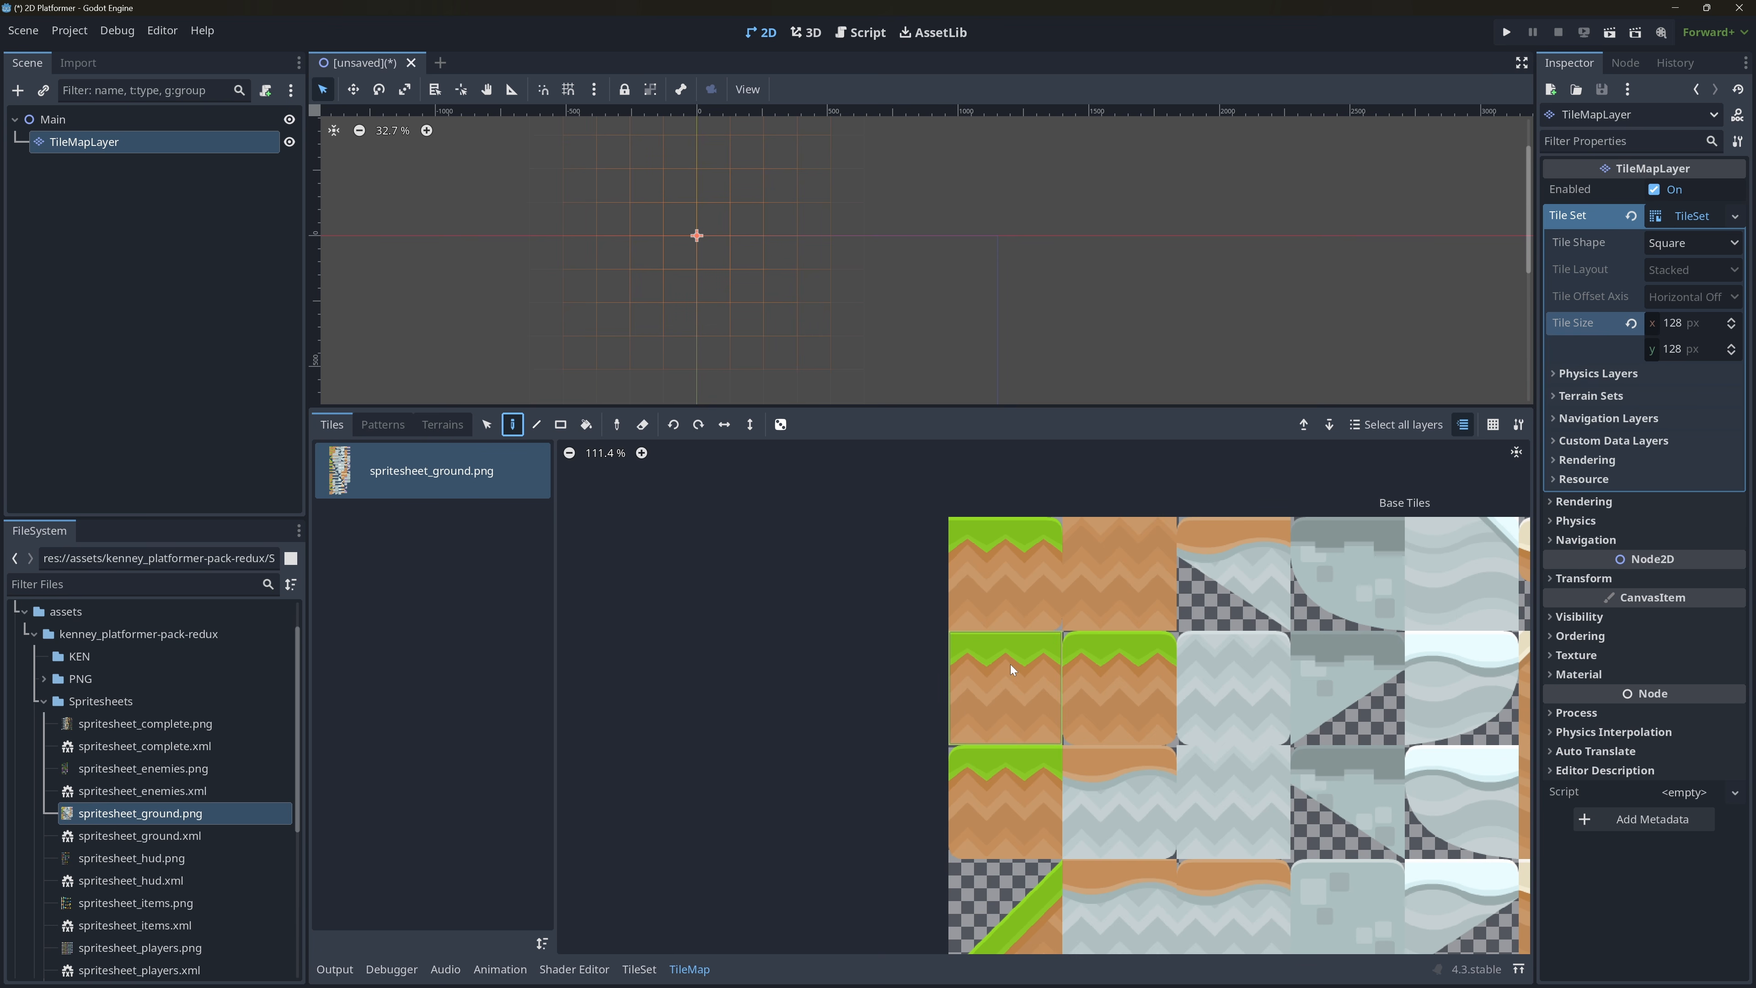
pyautogui.click(979, 707)
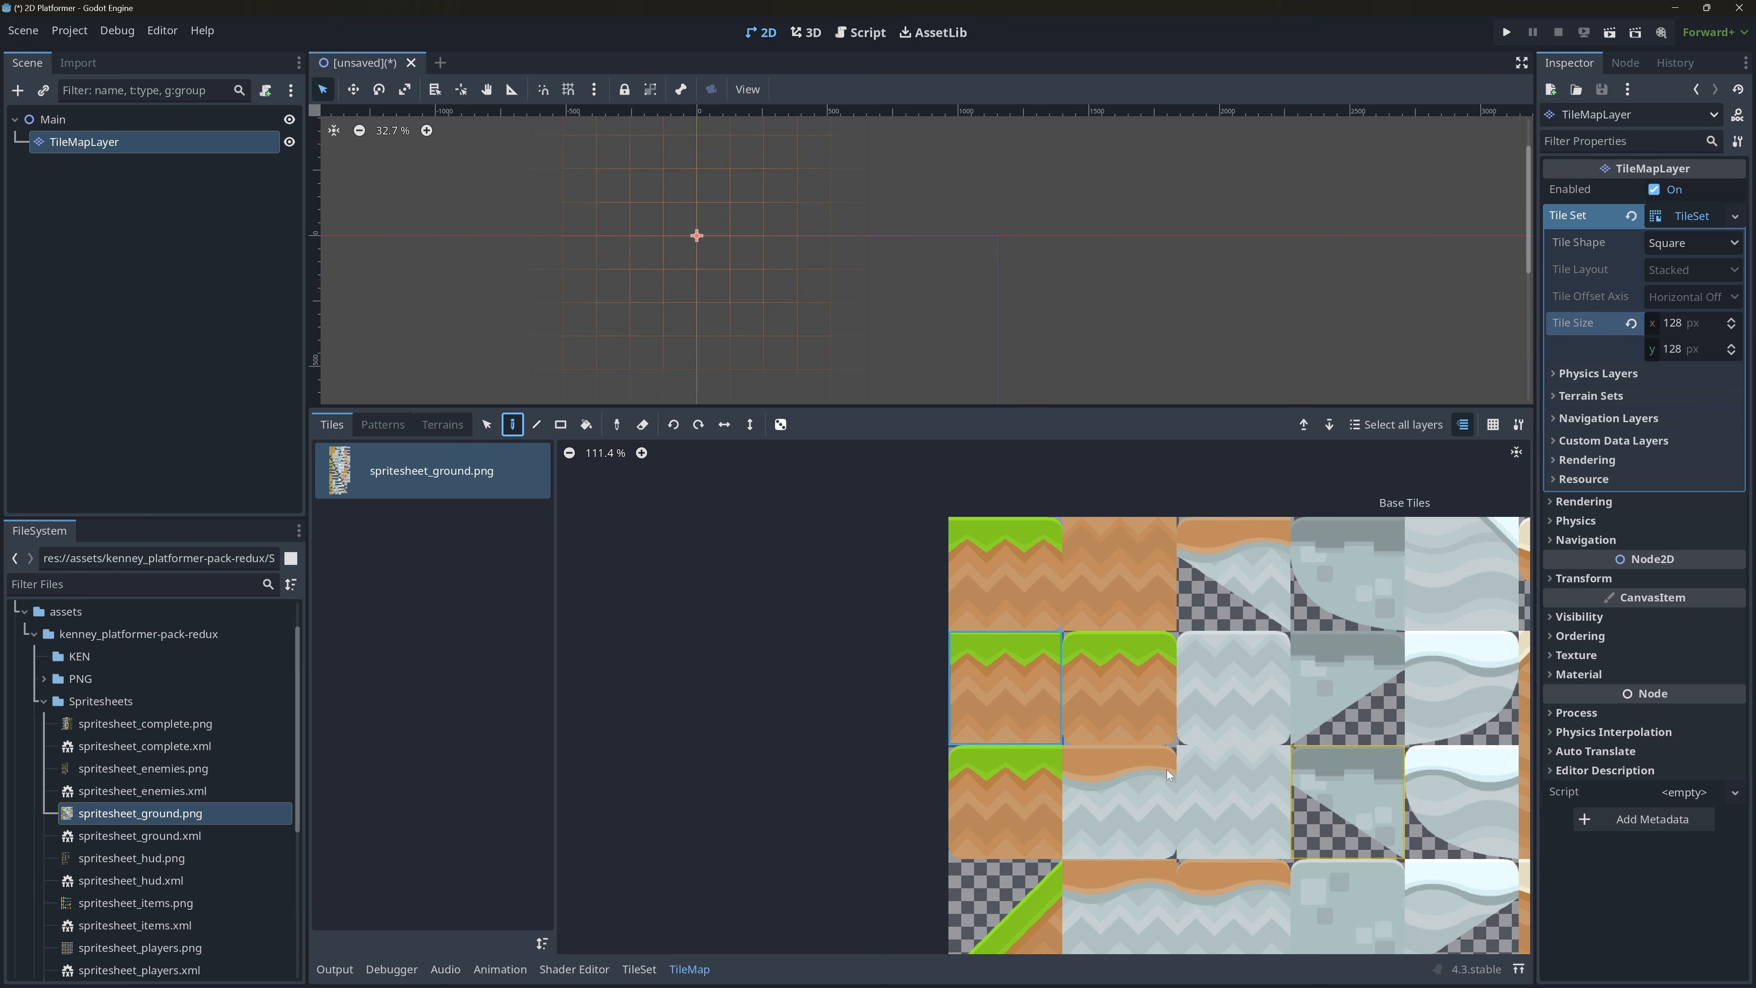
pyautogui.scroll(-2, 1181, 736)
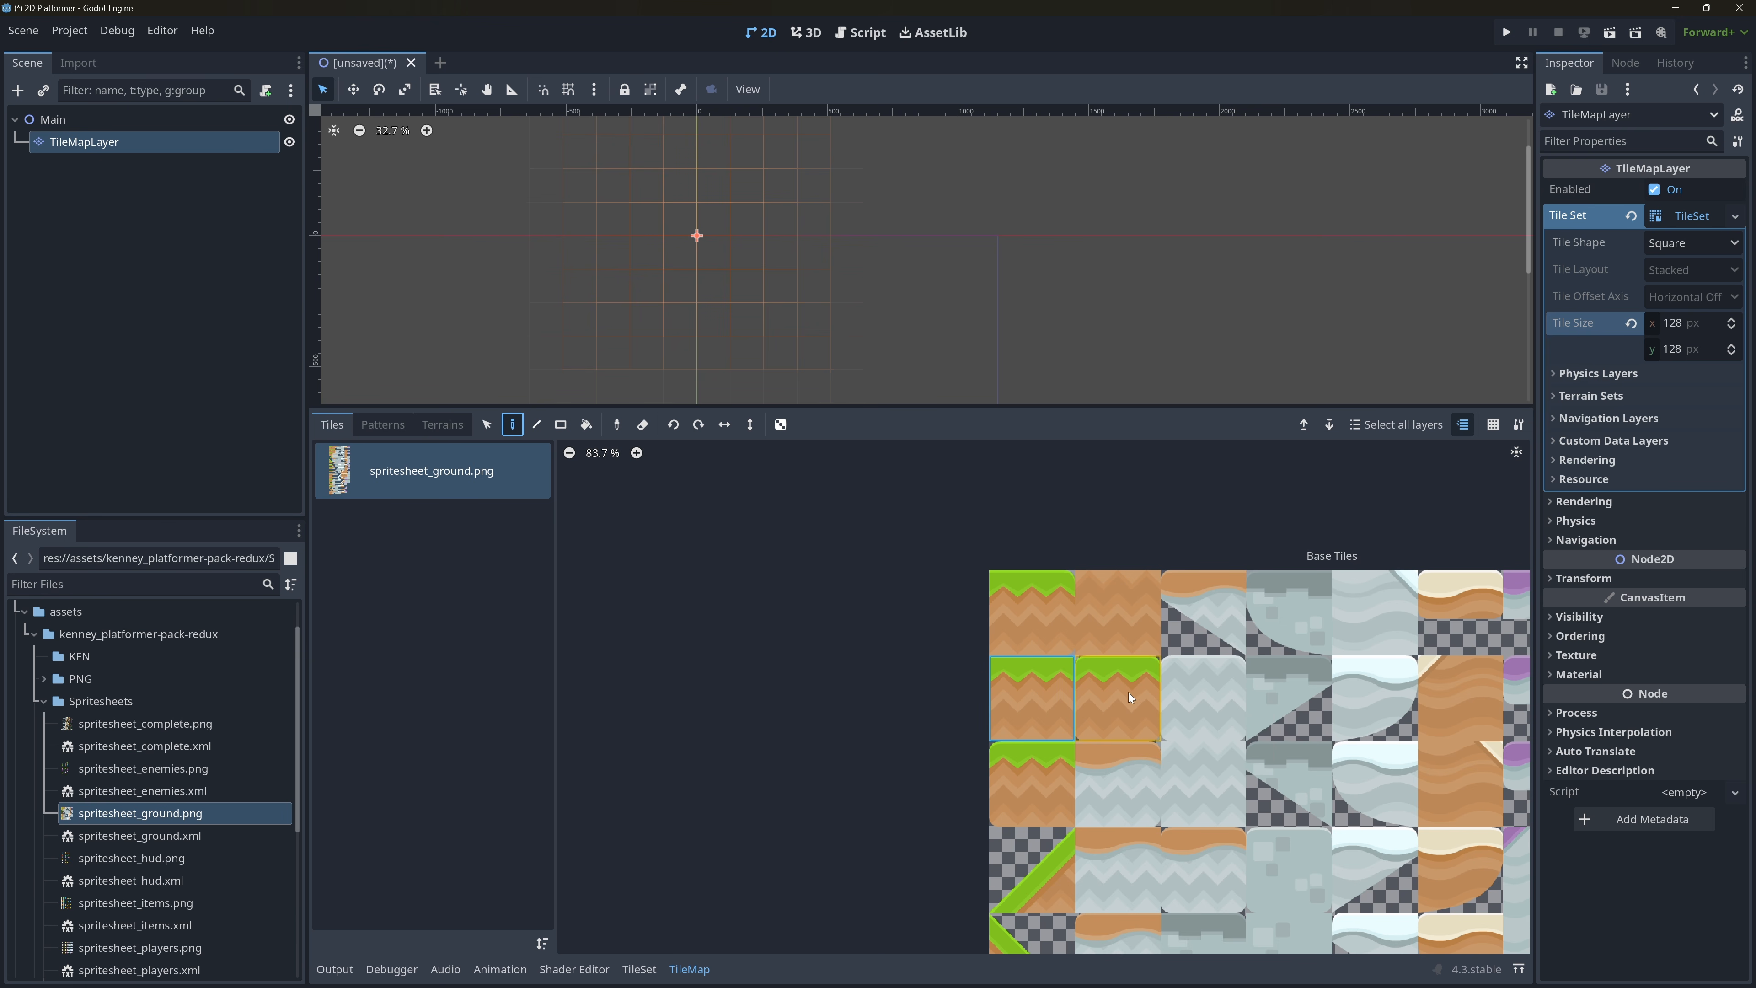
pyautogui.moveTo(1128, 692); pyautogui.dragTo(1006, 665, button='middle')
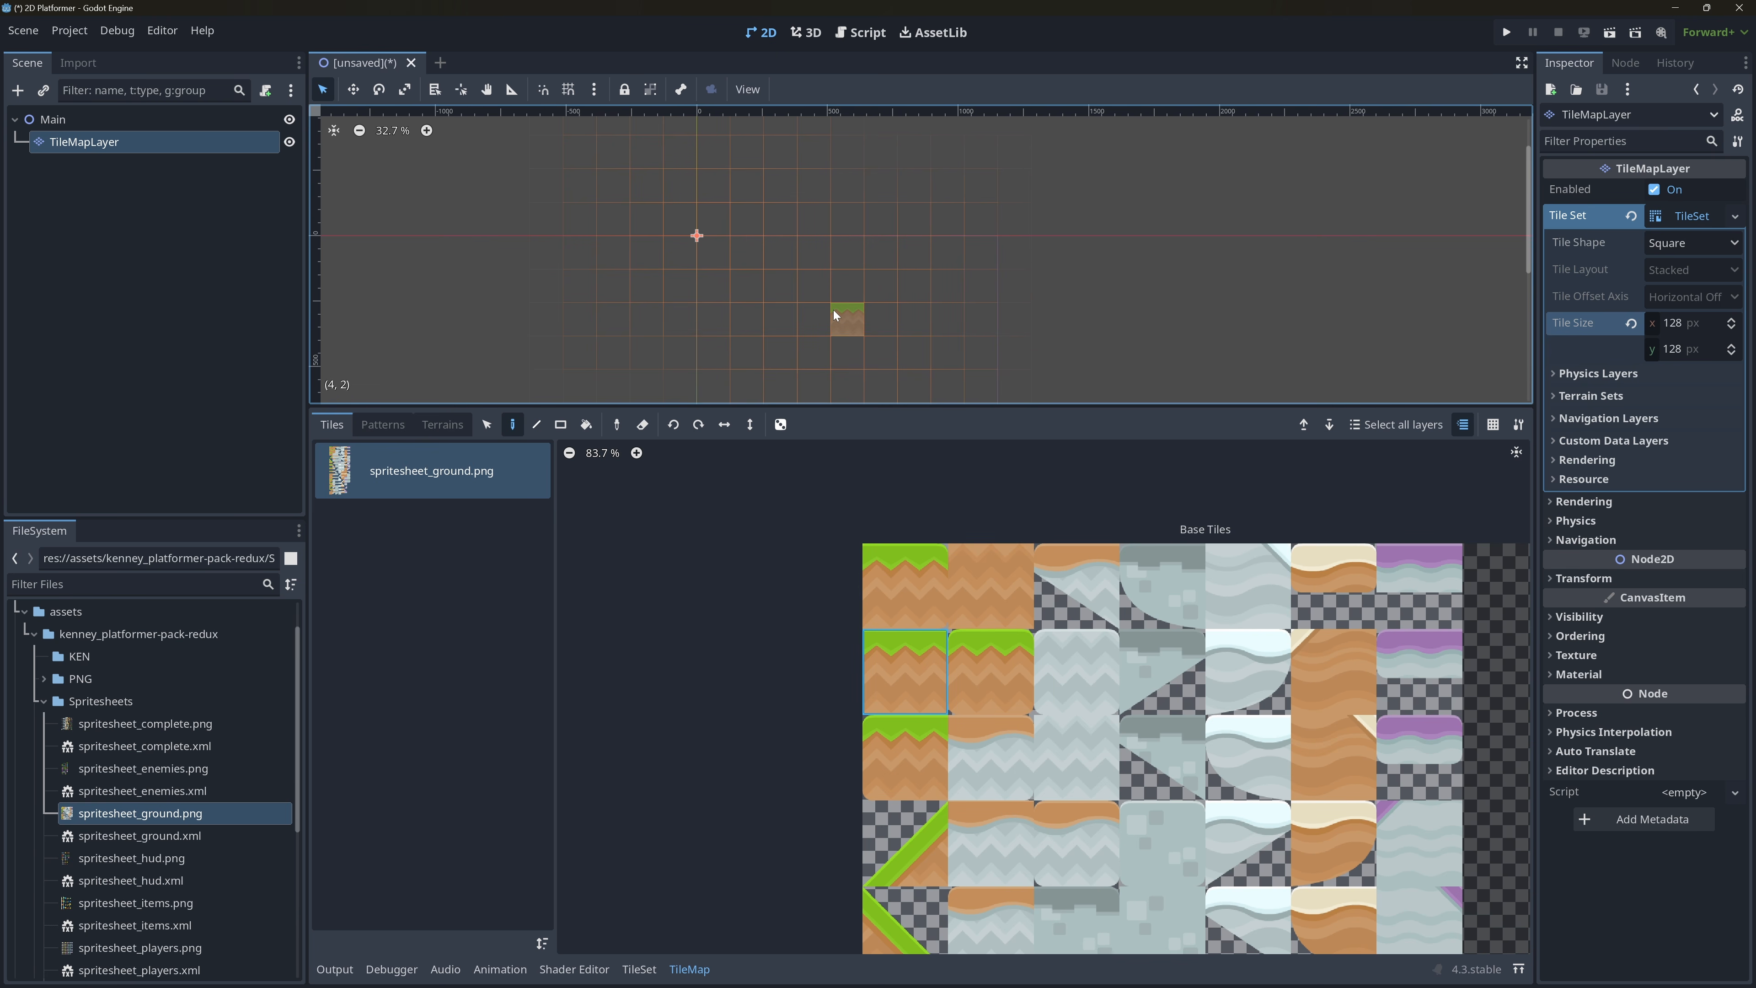
# Try painting horizontal rows of grass tiles two cells below the origin.
pyautogui.moveTo(689, 311); pyautogui.dragTo(923, 323)
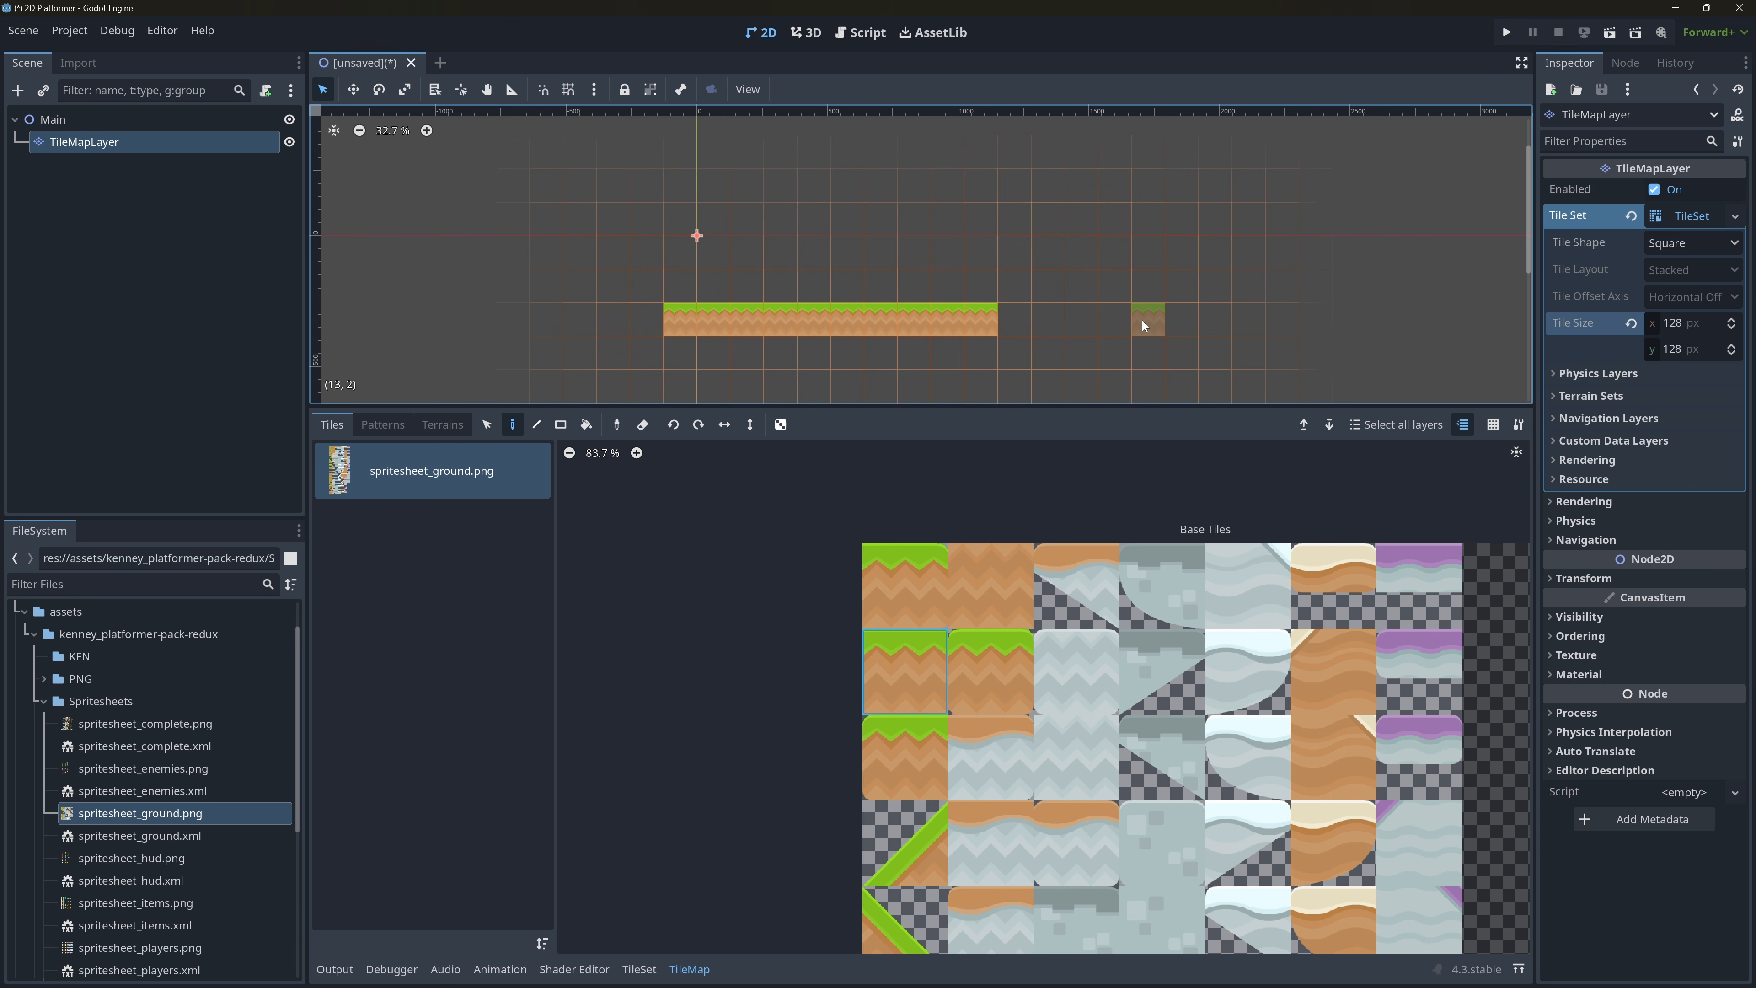
pyautogui.scroll(2, 1141, 270)
pyautogui.scroll(-3, 1006, 268)
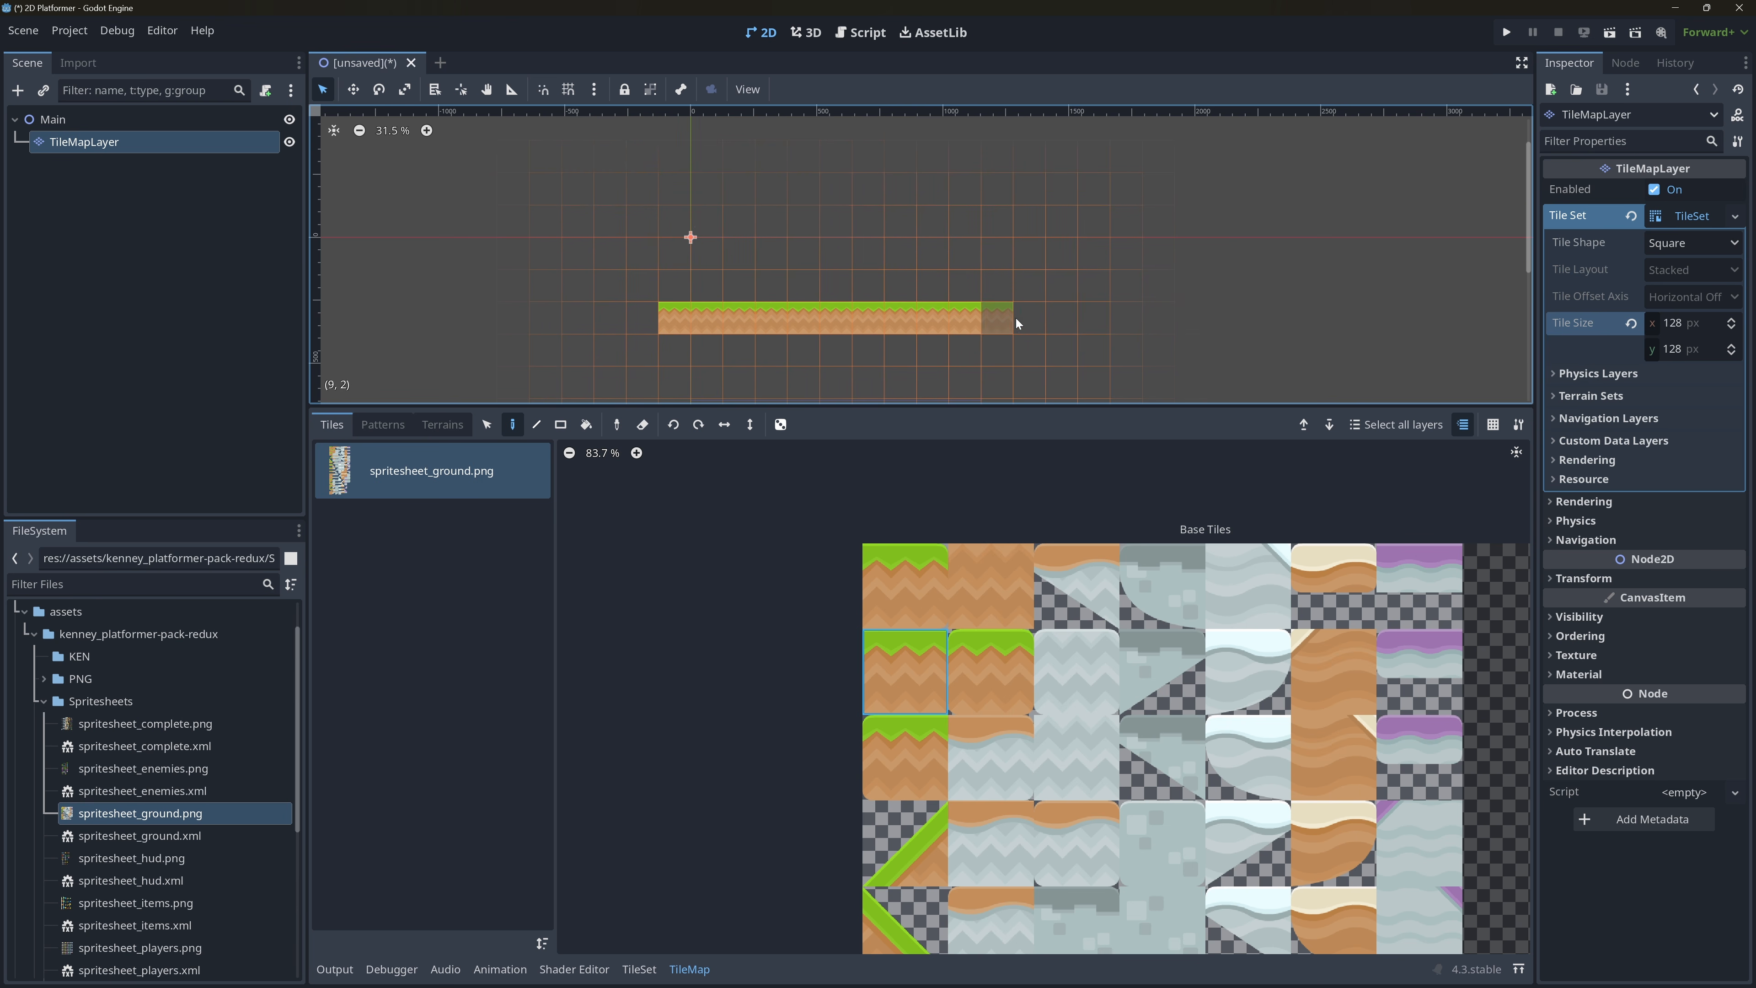
pyautogui.moveTo(767, 317); pyautogui.dragTo(940, 320)
# Place three single grass tiles above the painted row and erase all painted tiles.
pyautogui.click(840, 259)
pyautogui.click(964, 259)
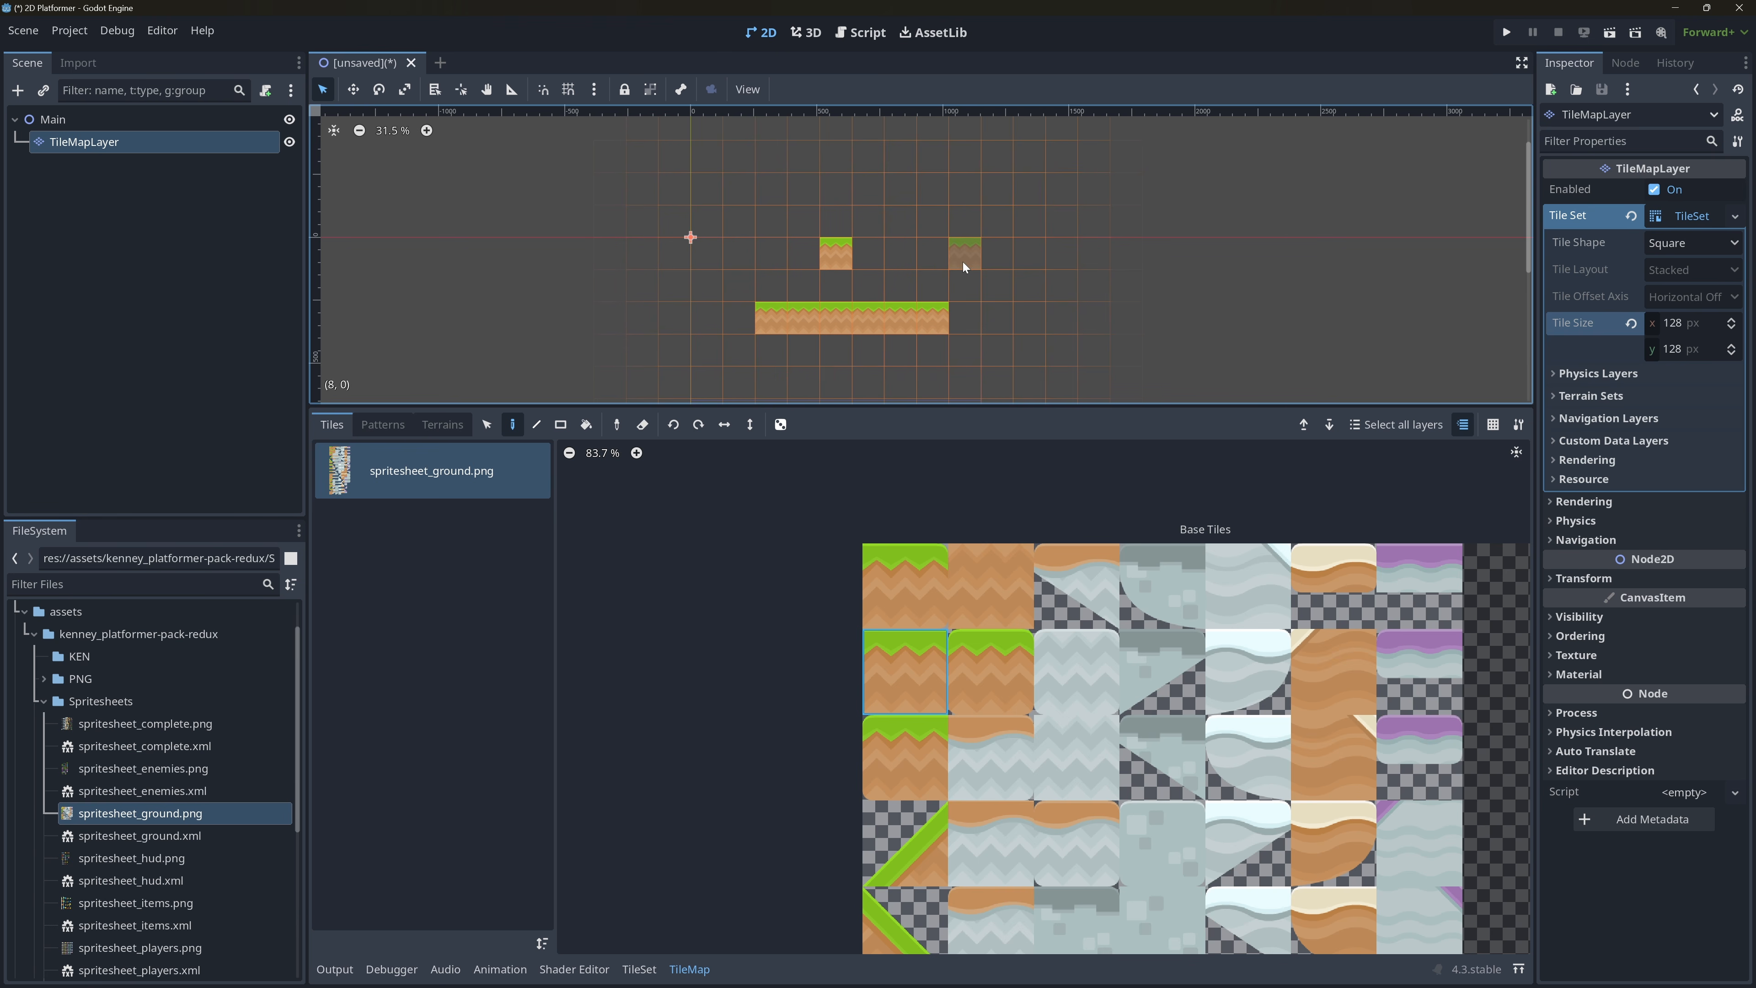
pyautogui.click(1034, 263)
pyautogui.rightClick(1035, 259)
pyautogui.rightClick(964, 251)
pyautogui.rightClick(839, 250)
pyautogui.moveTo(969, 318); pyautogui.dragTo(727, 305, button='right')
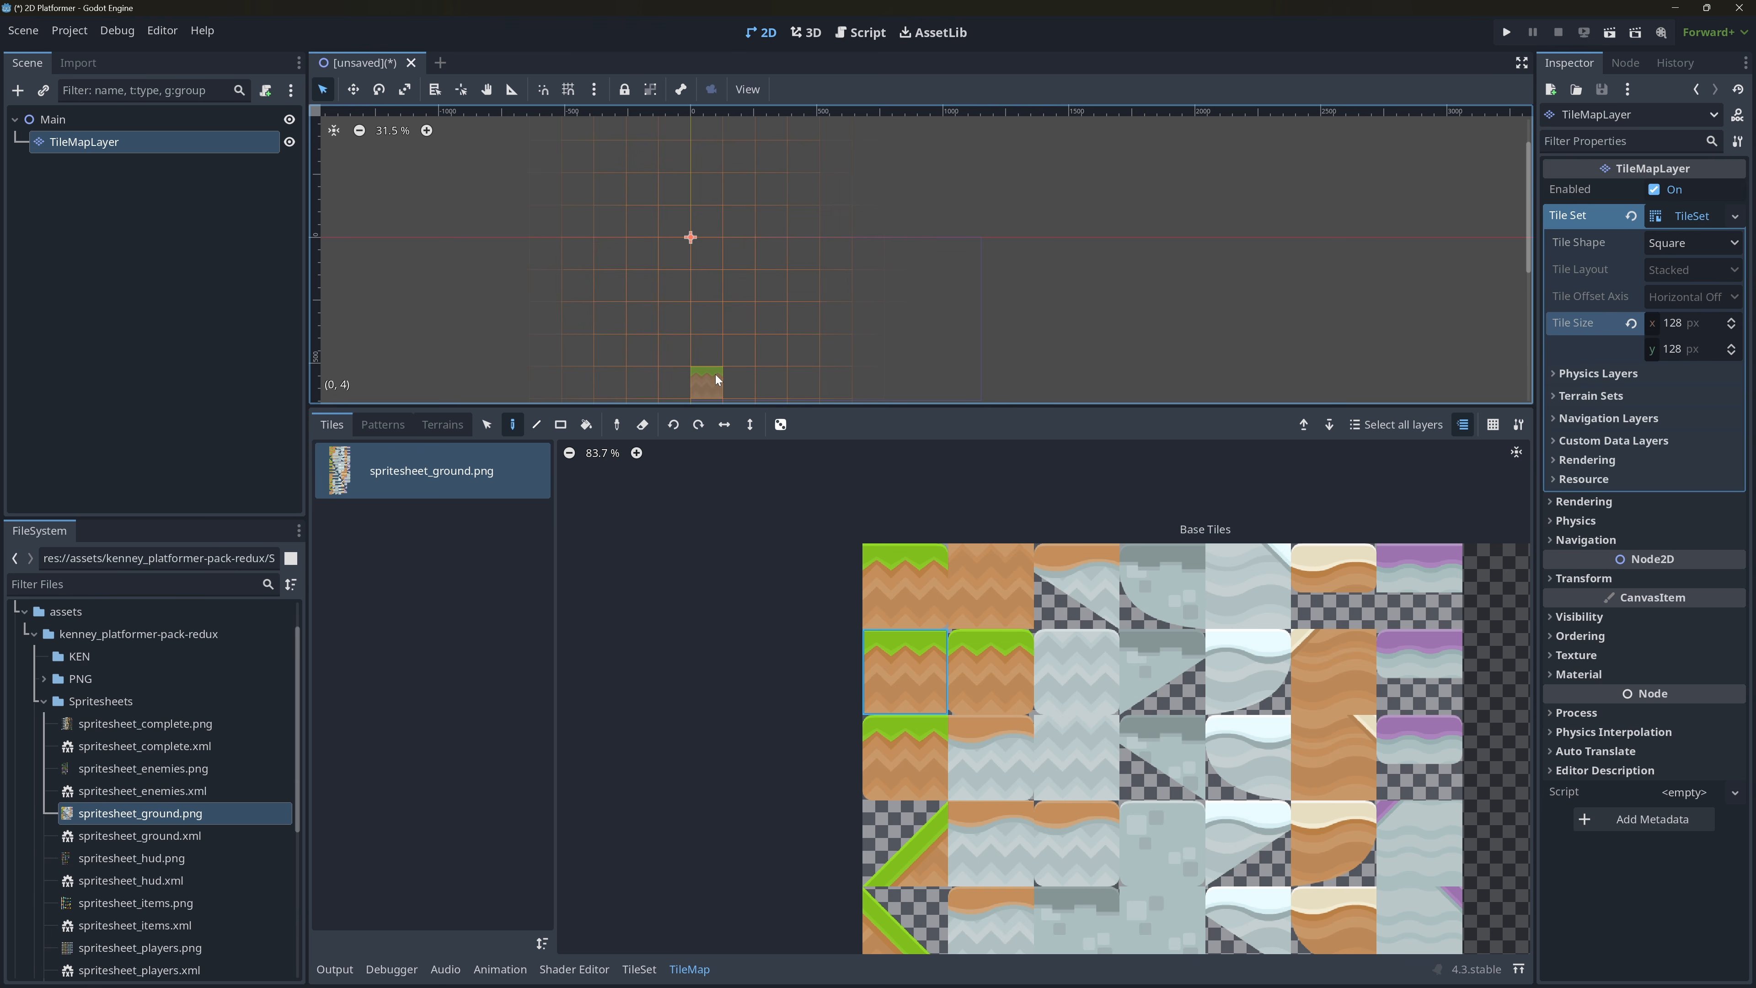
# Paint a row of seven grass tiles starting at cell (0, 4) and shrink the TileMap editor to enlarge the viewport.
pyautogui.click(693, 381)
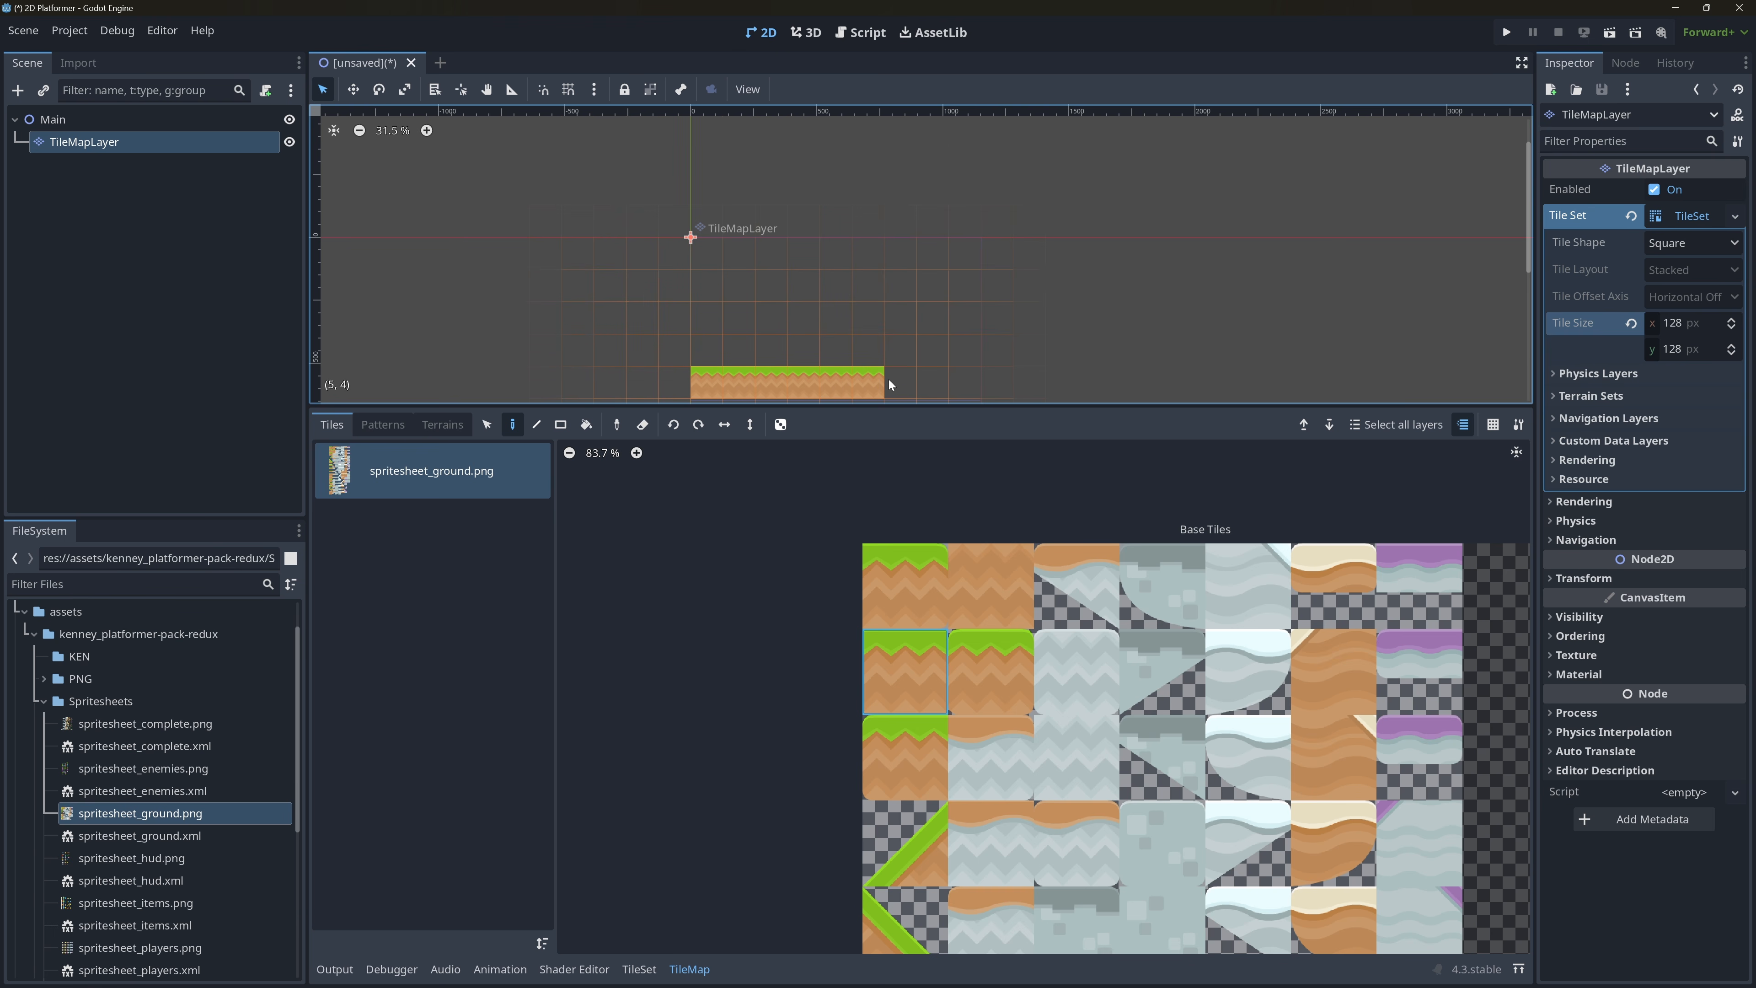
pyautogui.scroll(-1, 904, 348)
pyautogui.moveTo(1030, 374); pyautogui.dragTo(1108, 176, button='middle')
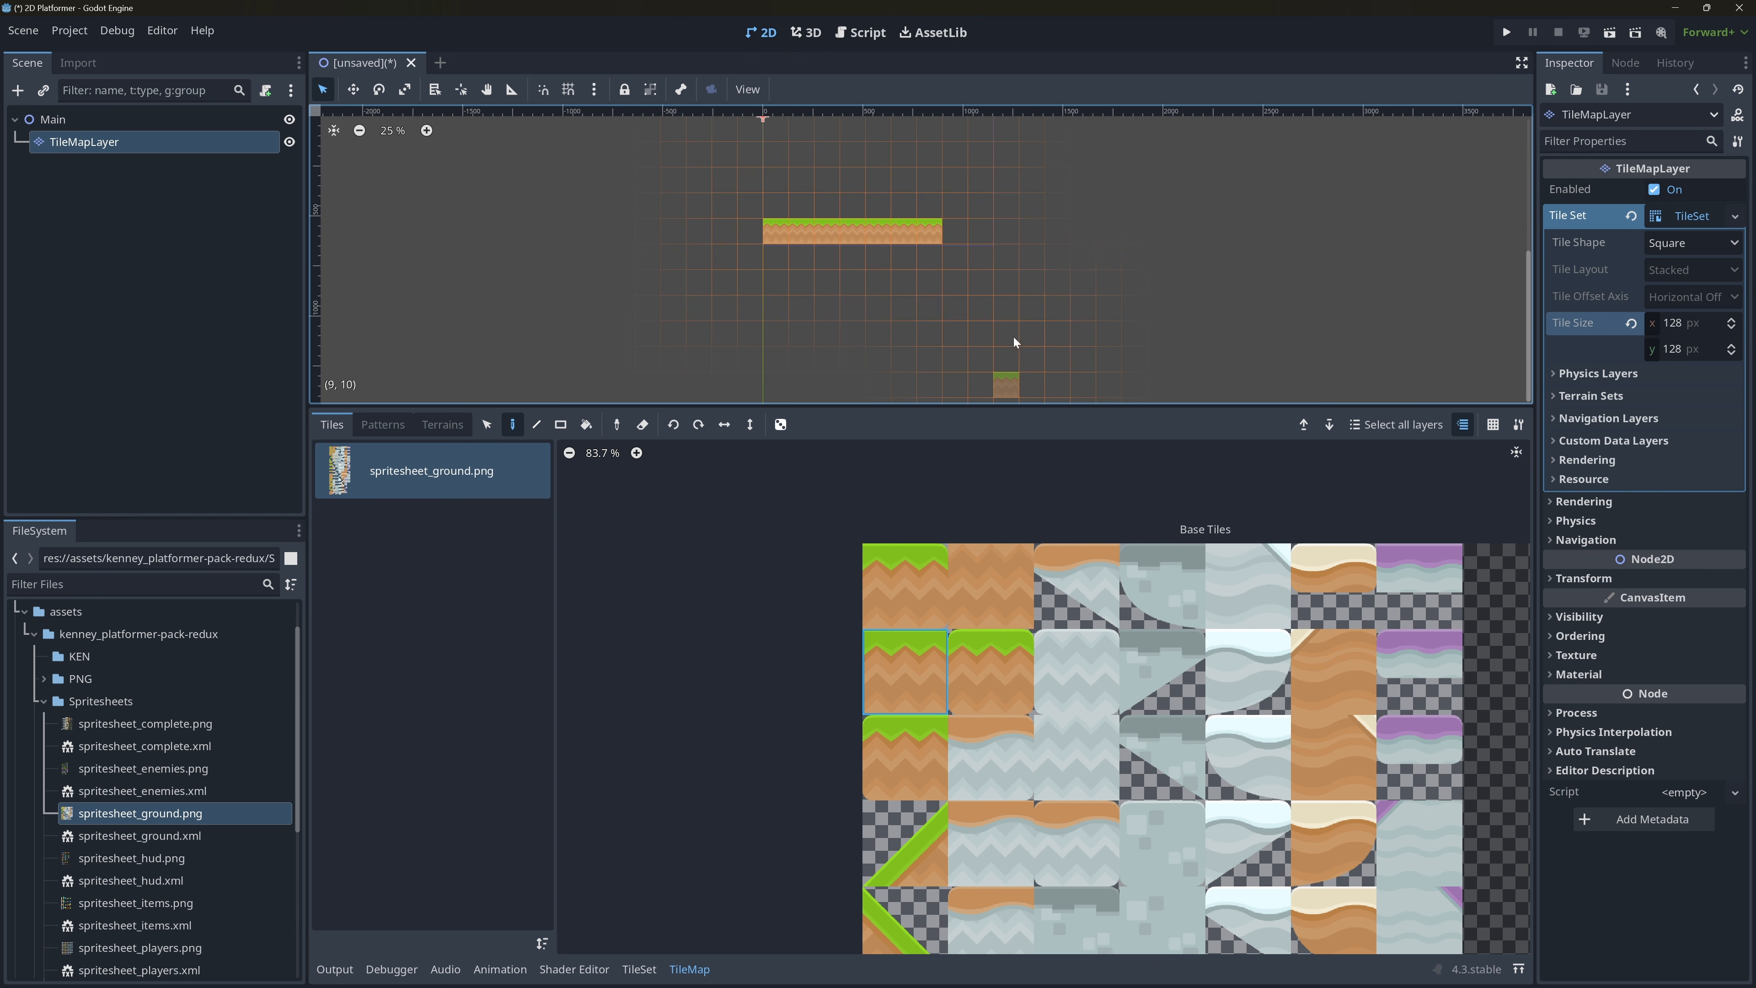
pyautogui.moveTo(1106, 408); pyautogui.dragTo(1115, 542)
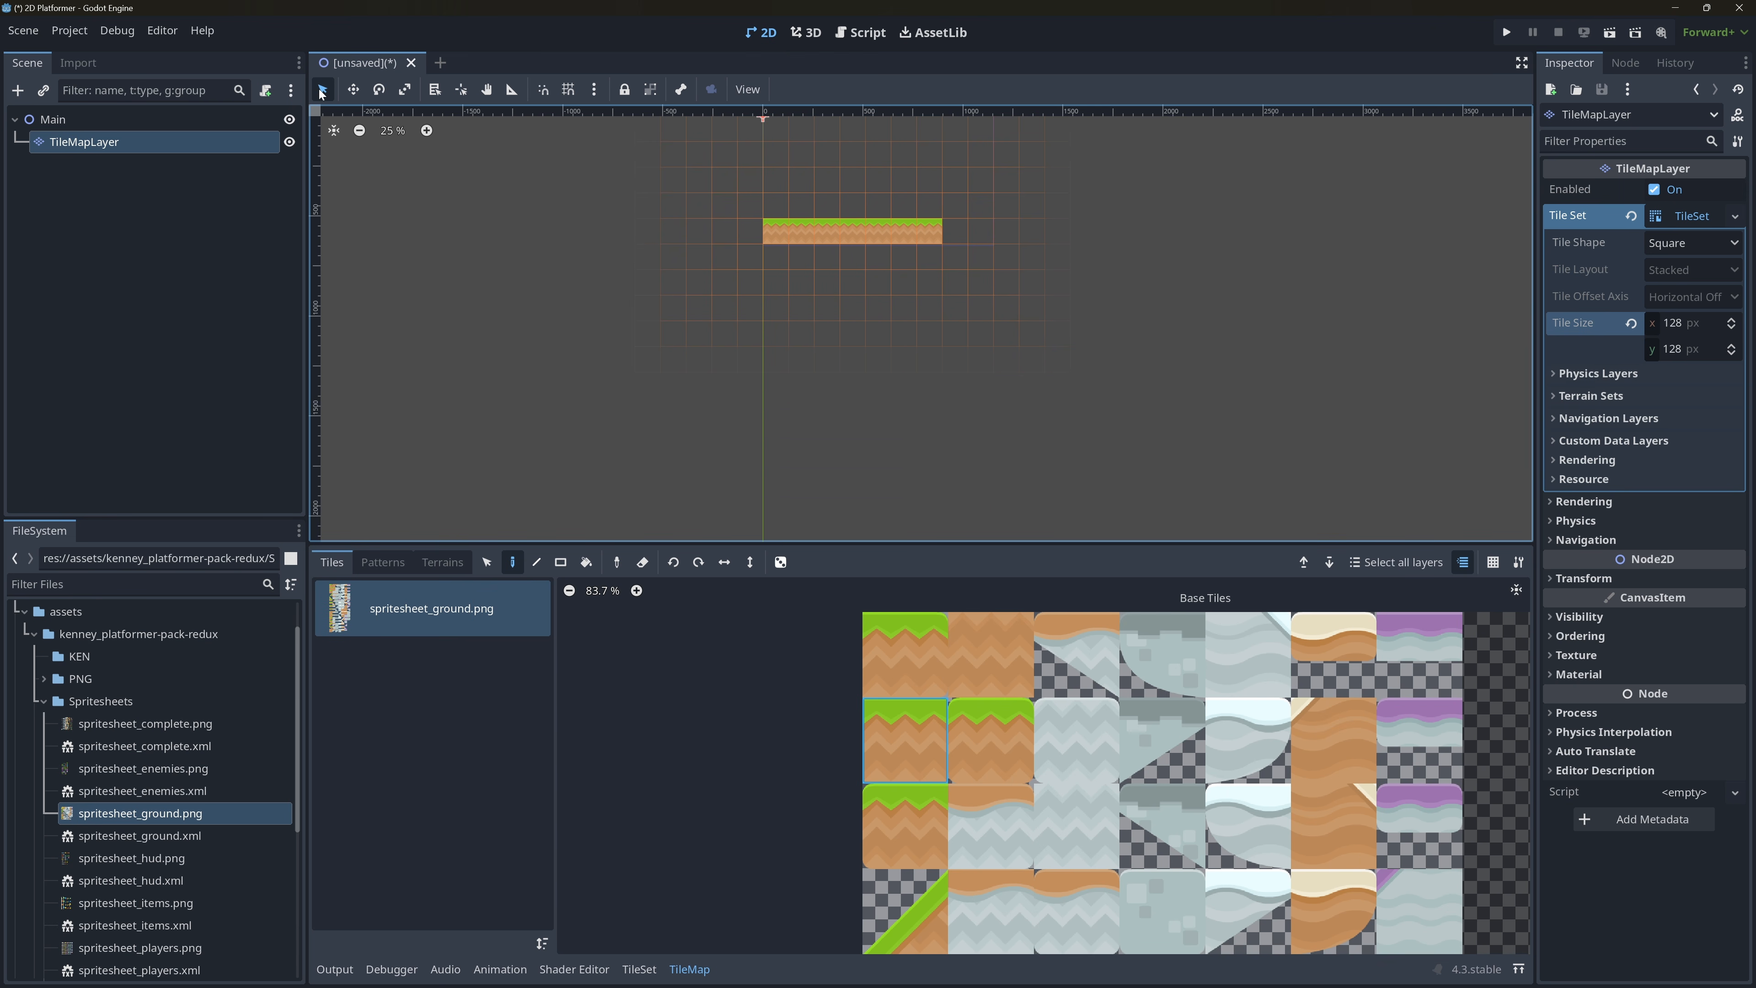
# Switch to the Move tool and inspect the painted grass row's placement relative to the scene origin.
pyautogui.click(353, 89)
pyautogui.scroll(1, 885, 346)
pyautogui.moveTo(901, 384); pyautogui.dragTo(917, 463, button='middle')
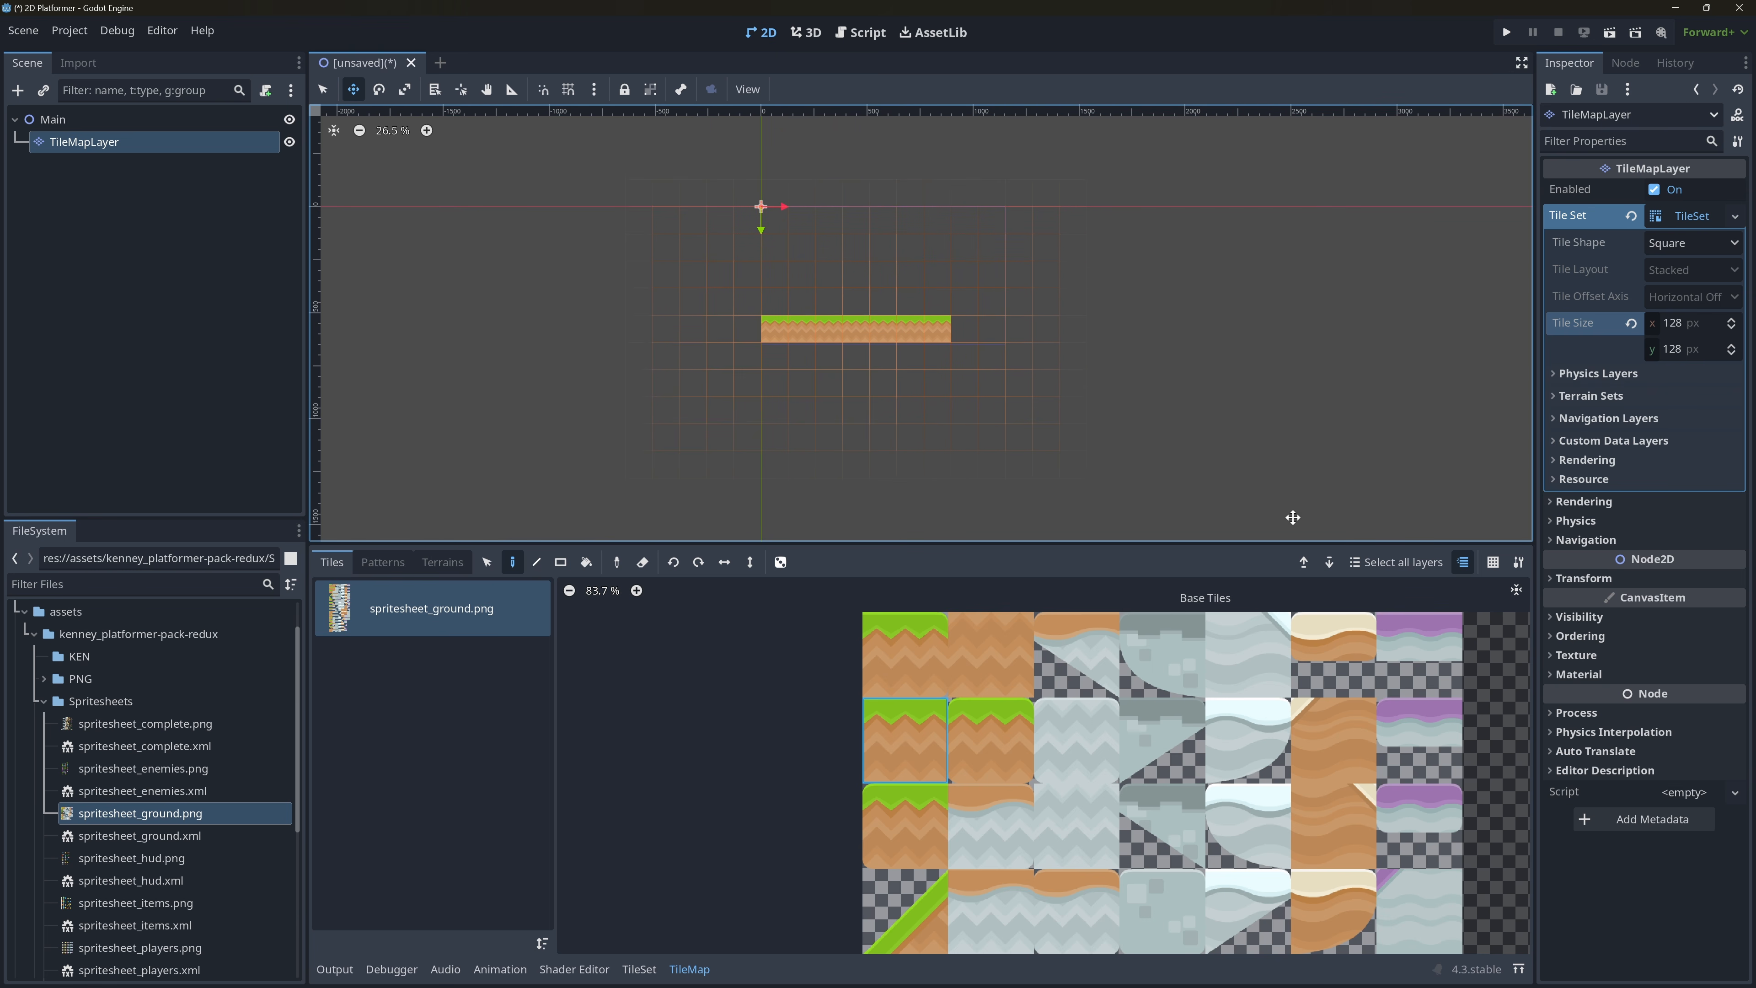
pyautogui.scroll(12, 1127, 350)
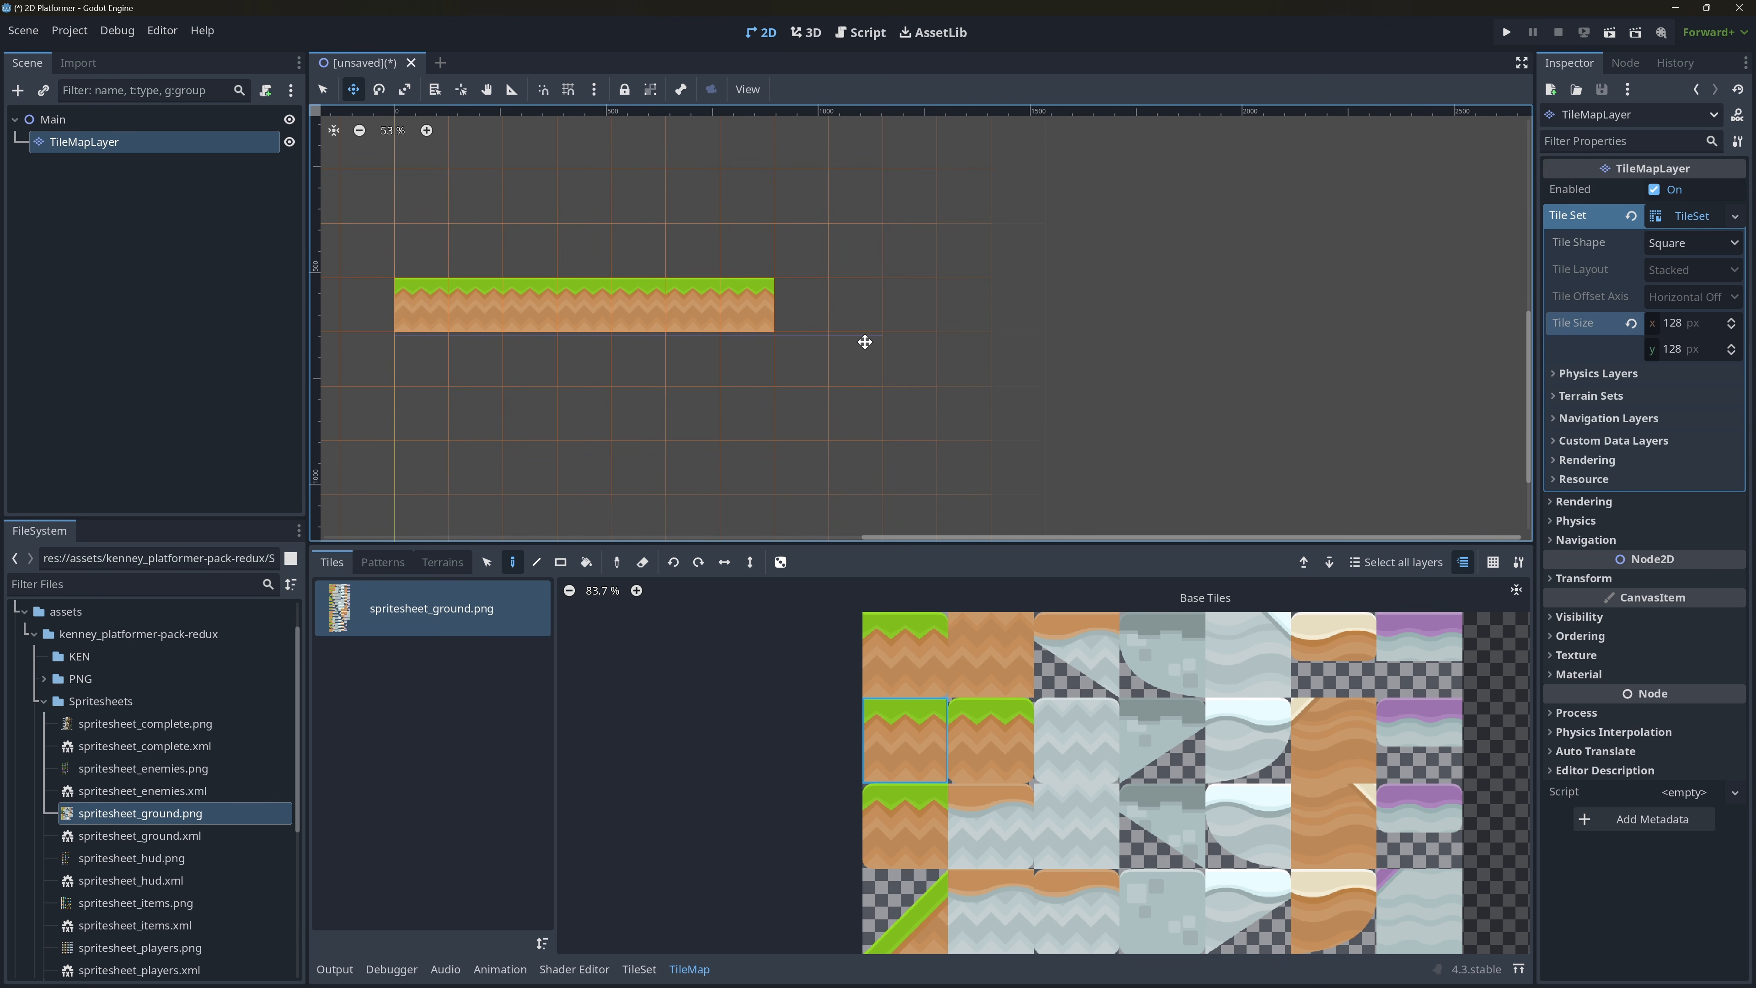
pyautogui.moveTo(901, 337); pyautogui.dragTo(1160, 467, button='middle')
pyautogui.scroll(-1, 1071, 327)
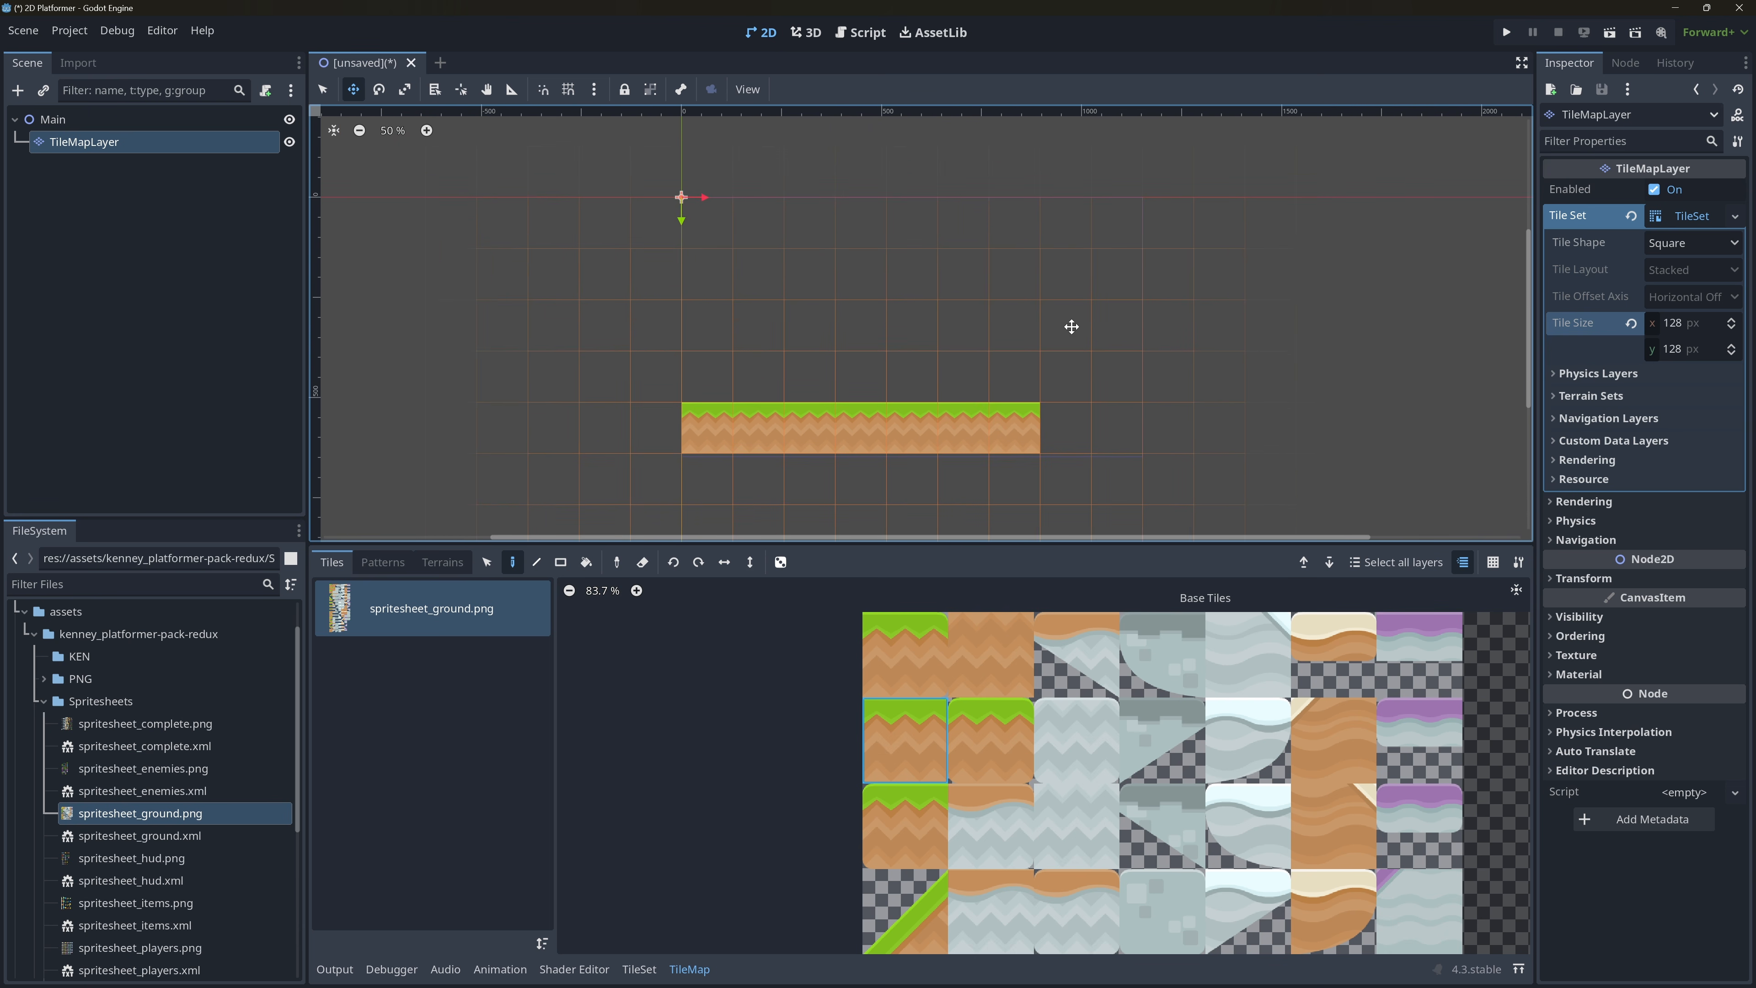
pyautogui.scroll(-5, 1028, 316)
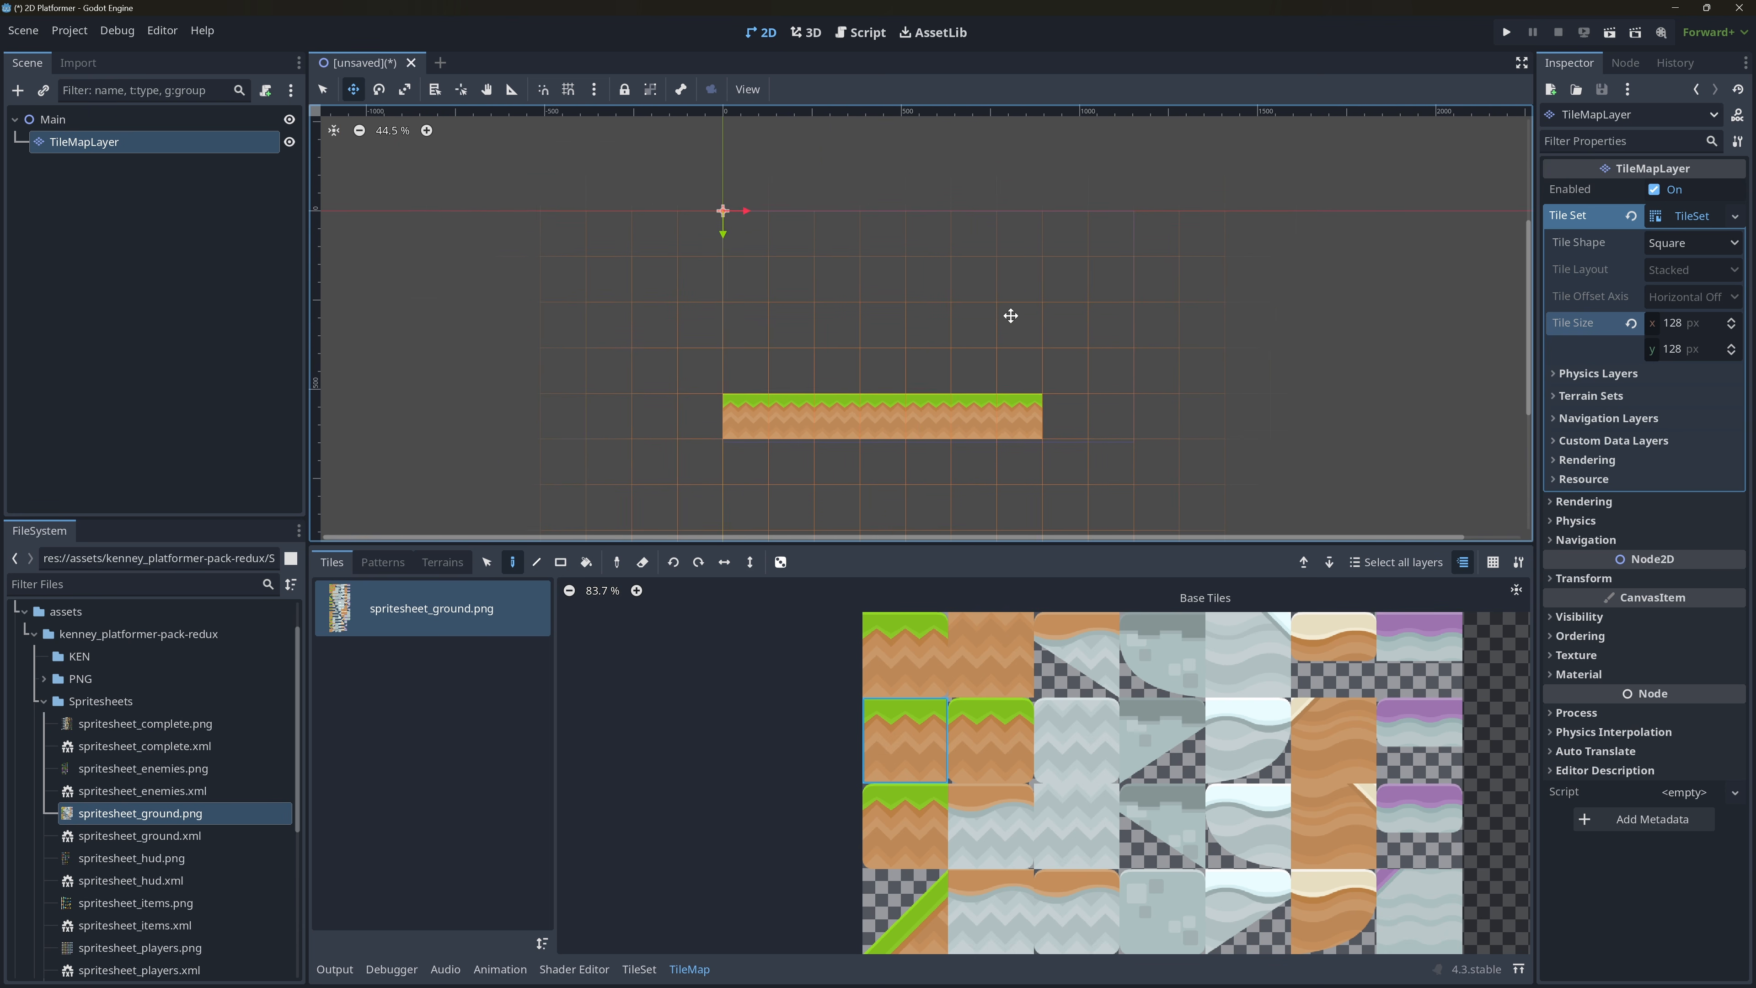
# Review the Display Window settings in the Project Settings and close them without changes.
pyautogui.click(84, 33)
pyautogui.click(84, 54)
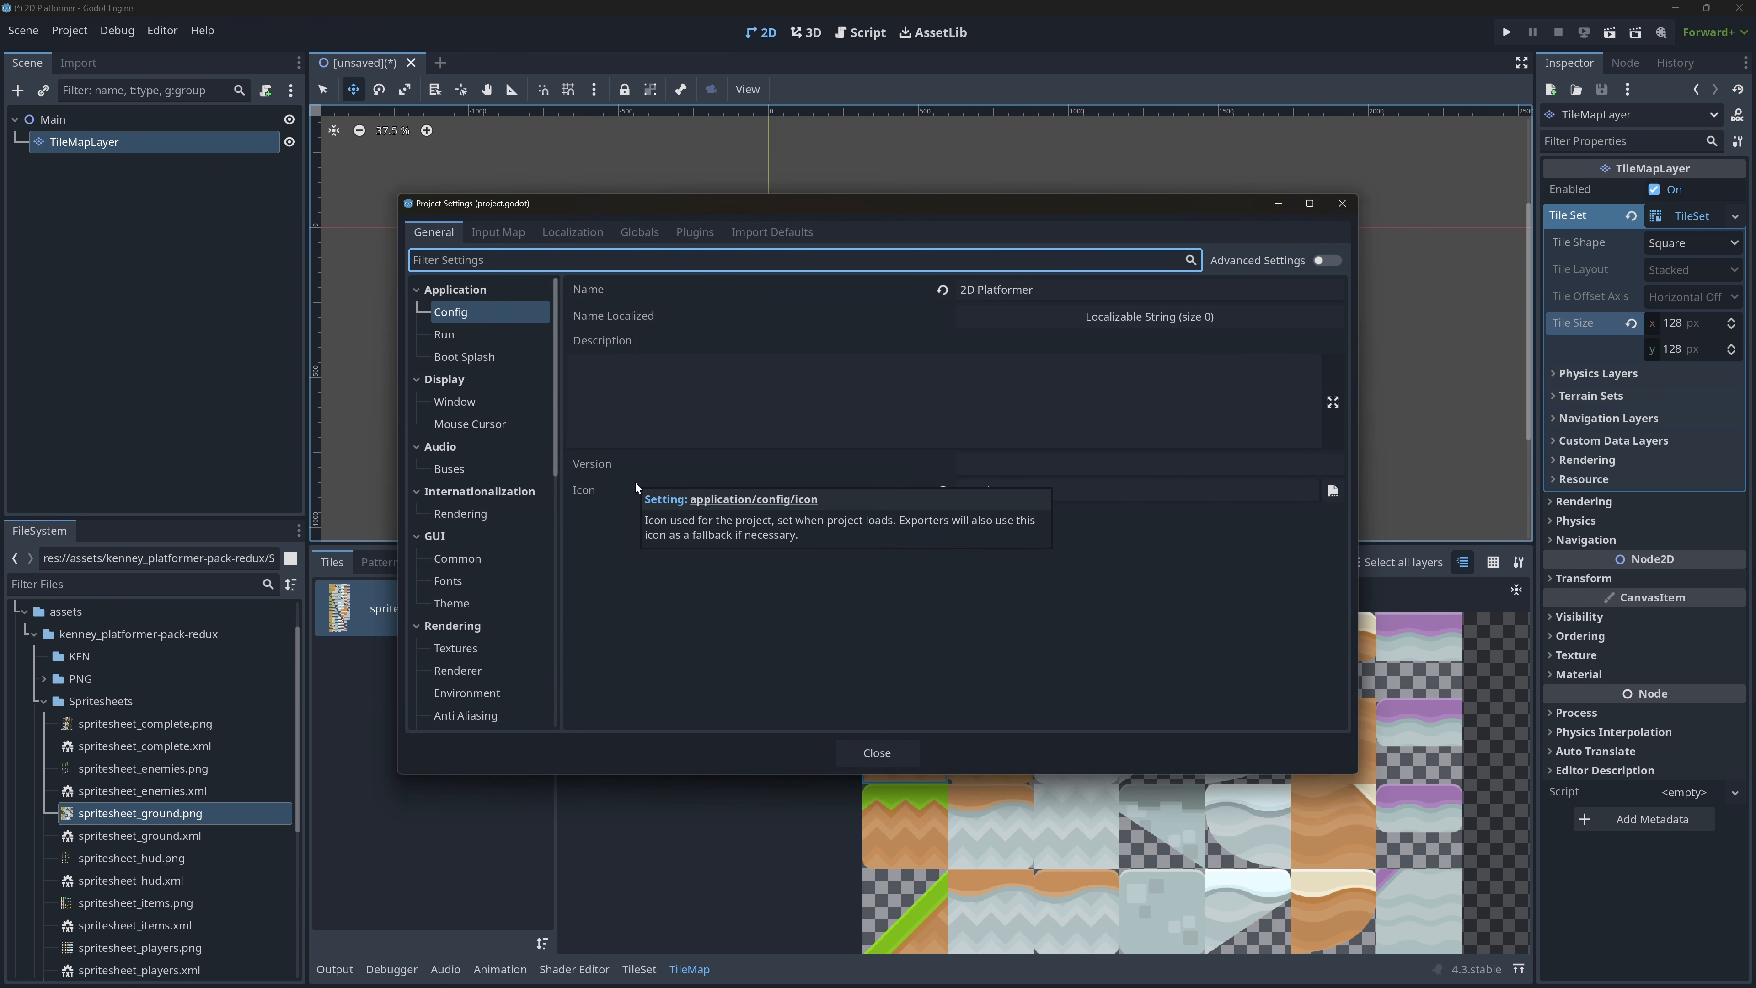
pyautogui.click(483, 402)
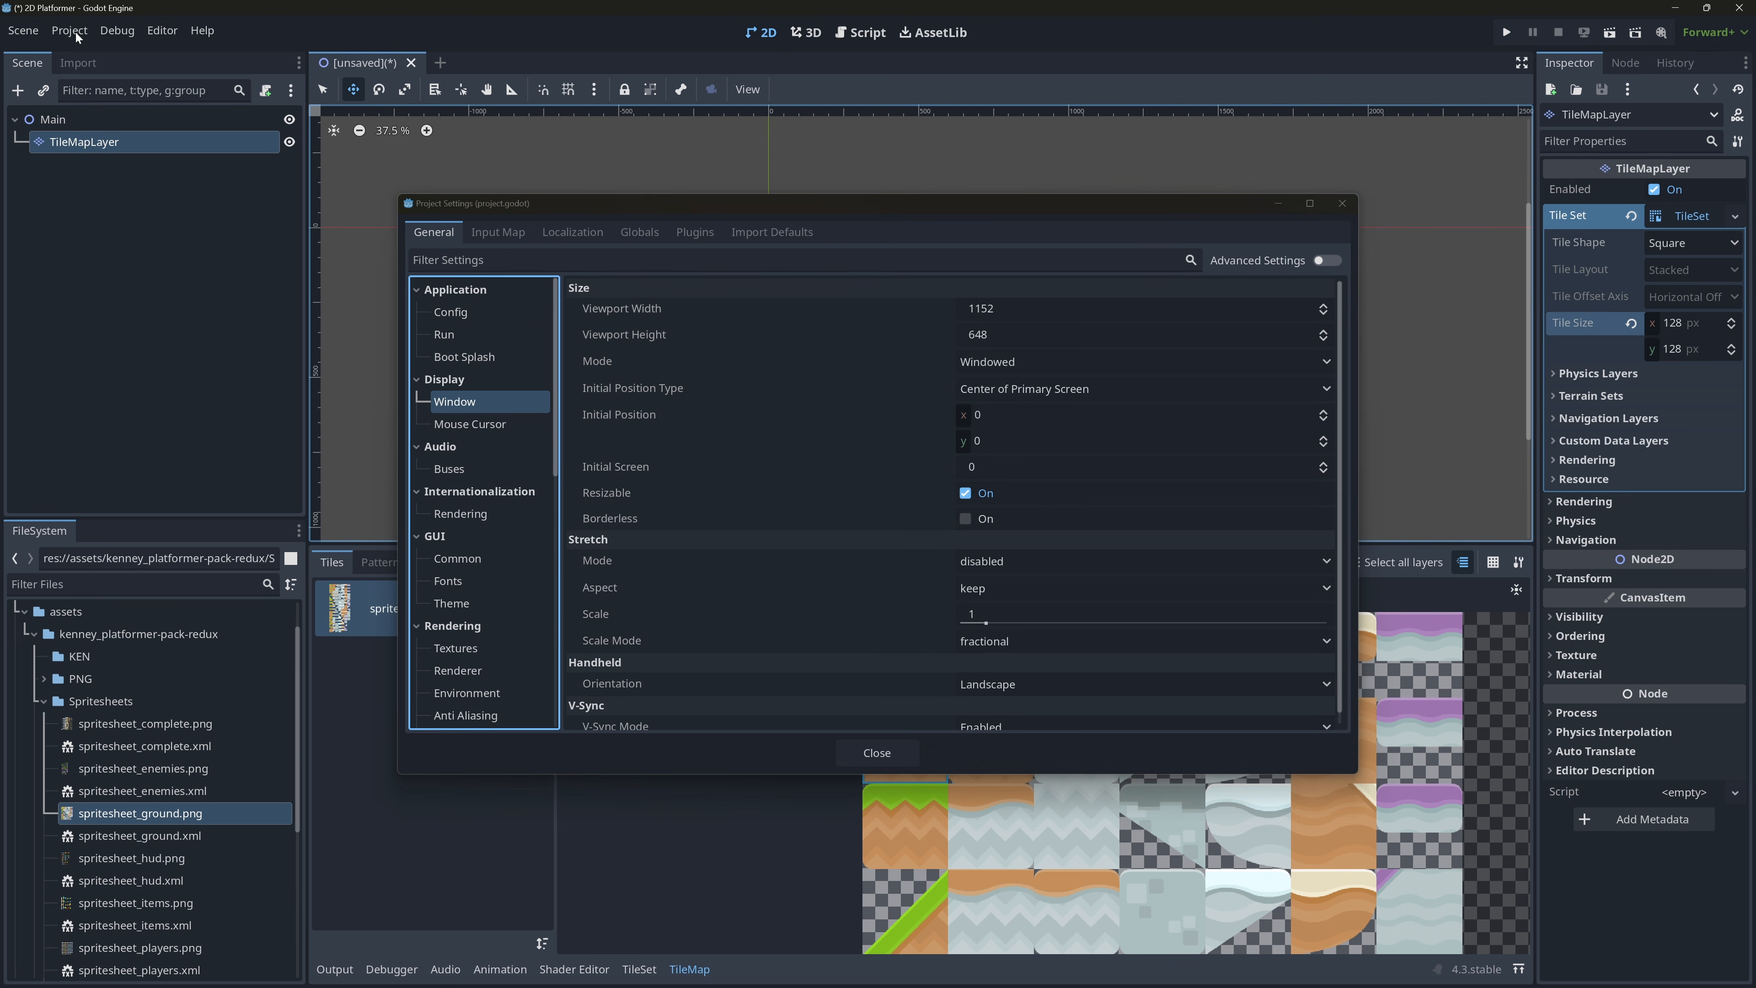
pyautogui.click(1342, 203)
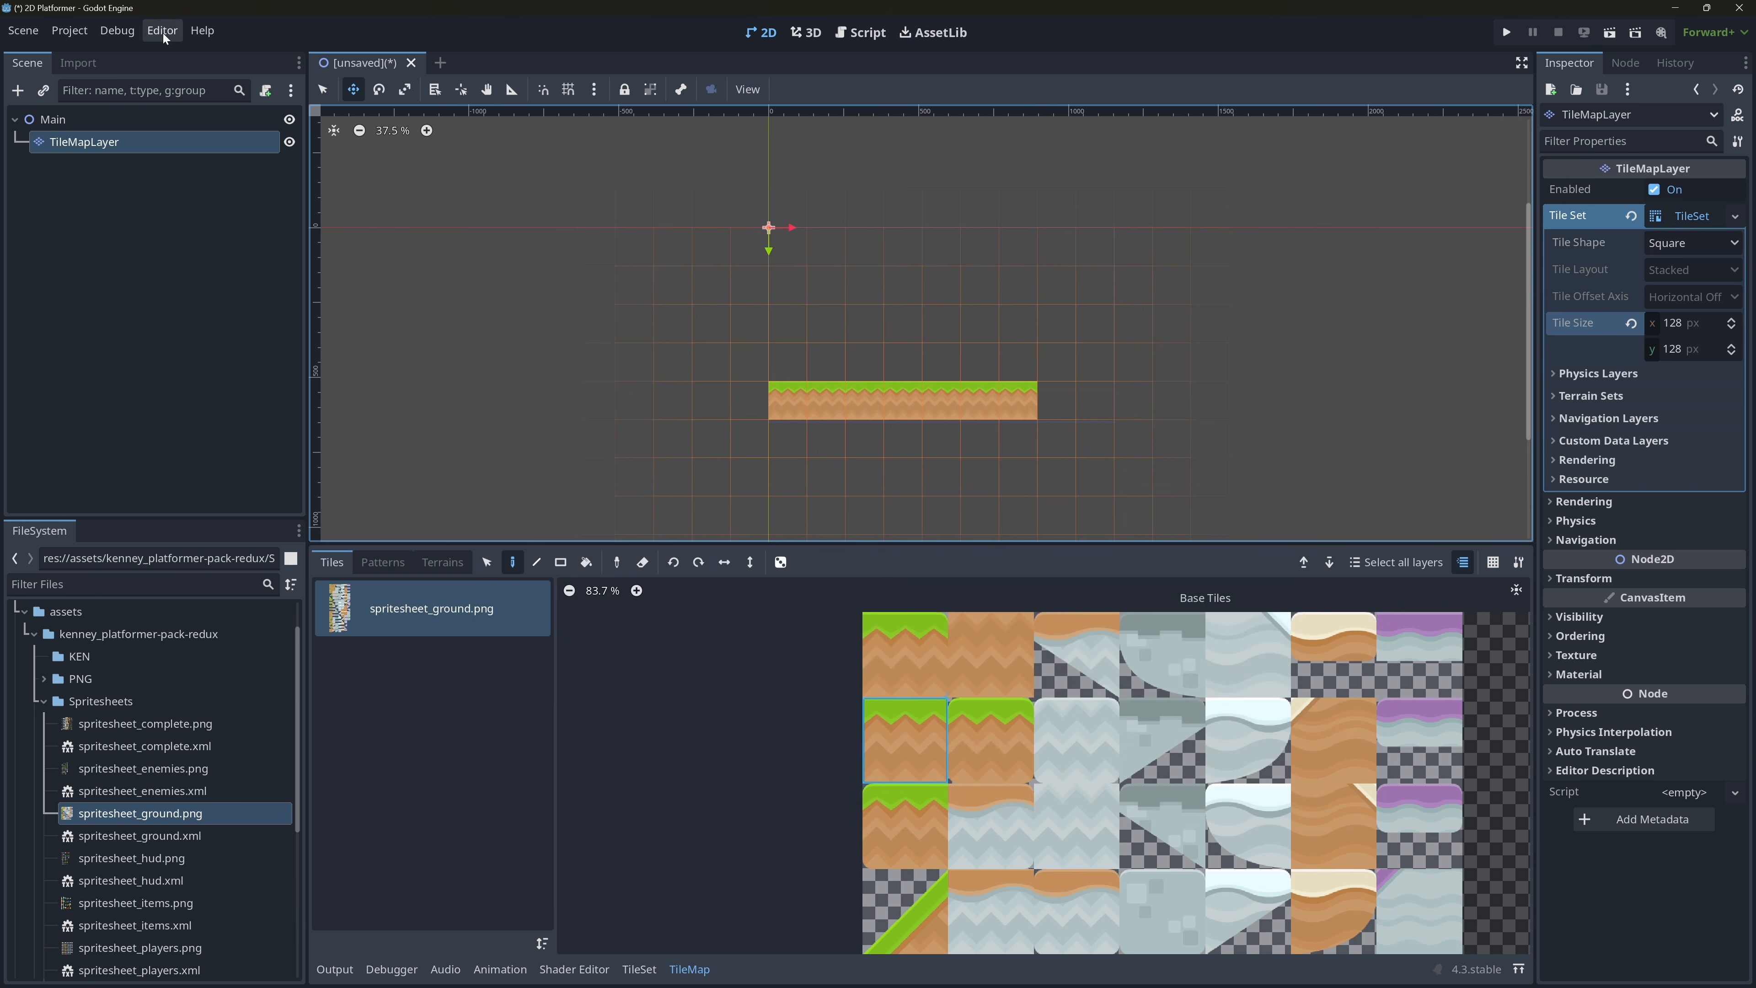
# Set the project's Display Window viewport width to 1920 and viewport height to 1080.
pyautogui.click(73, 34)
pyautogui.click(95, 54)
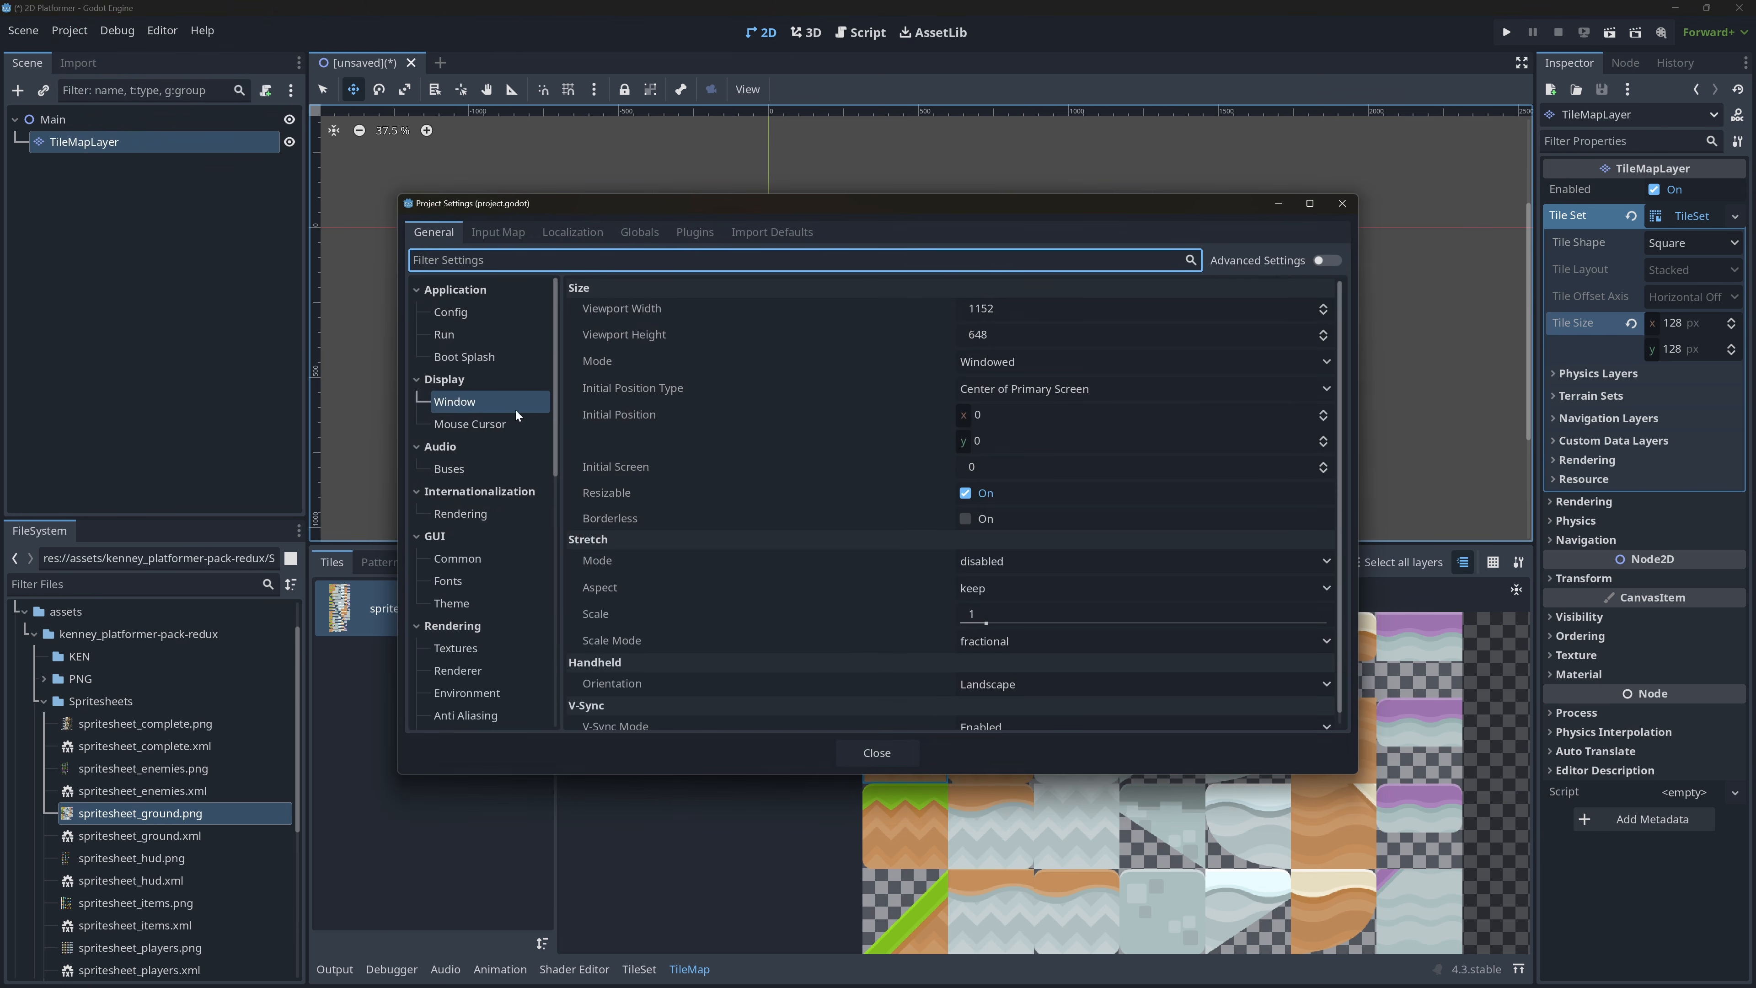
pyautogui.click(1058, 309)
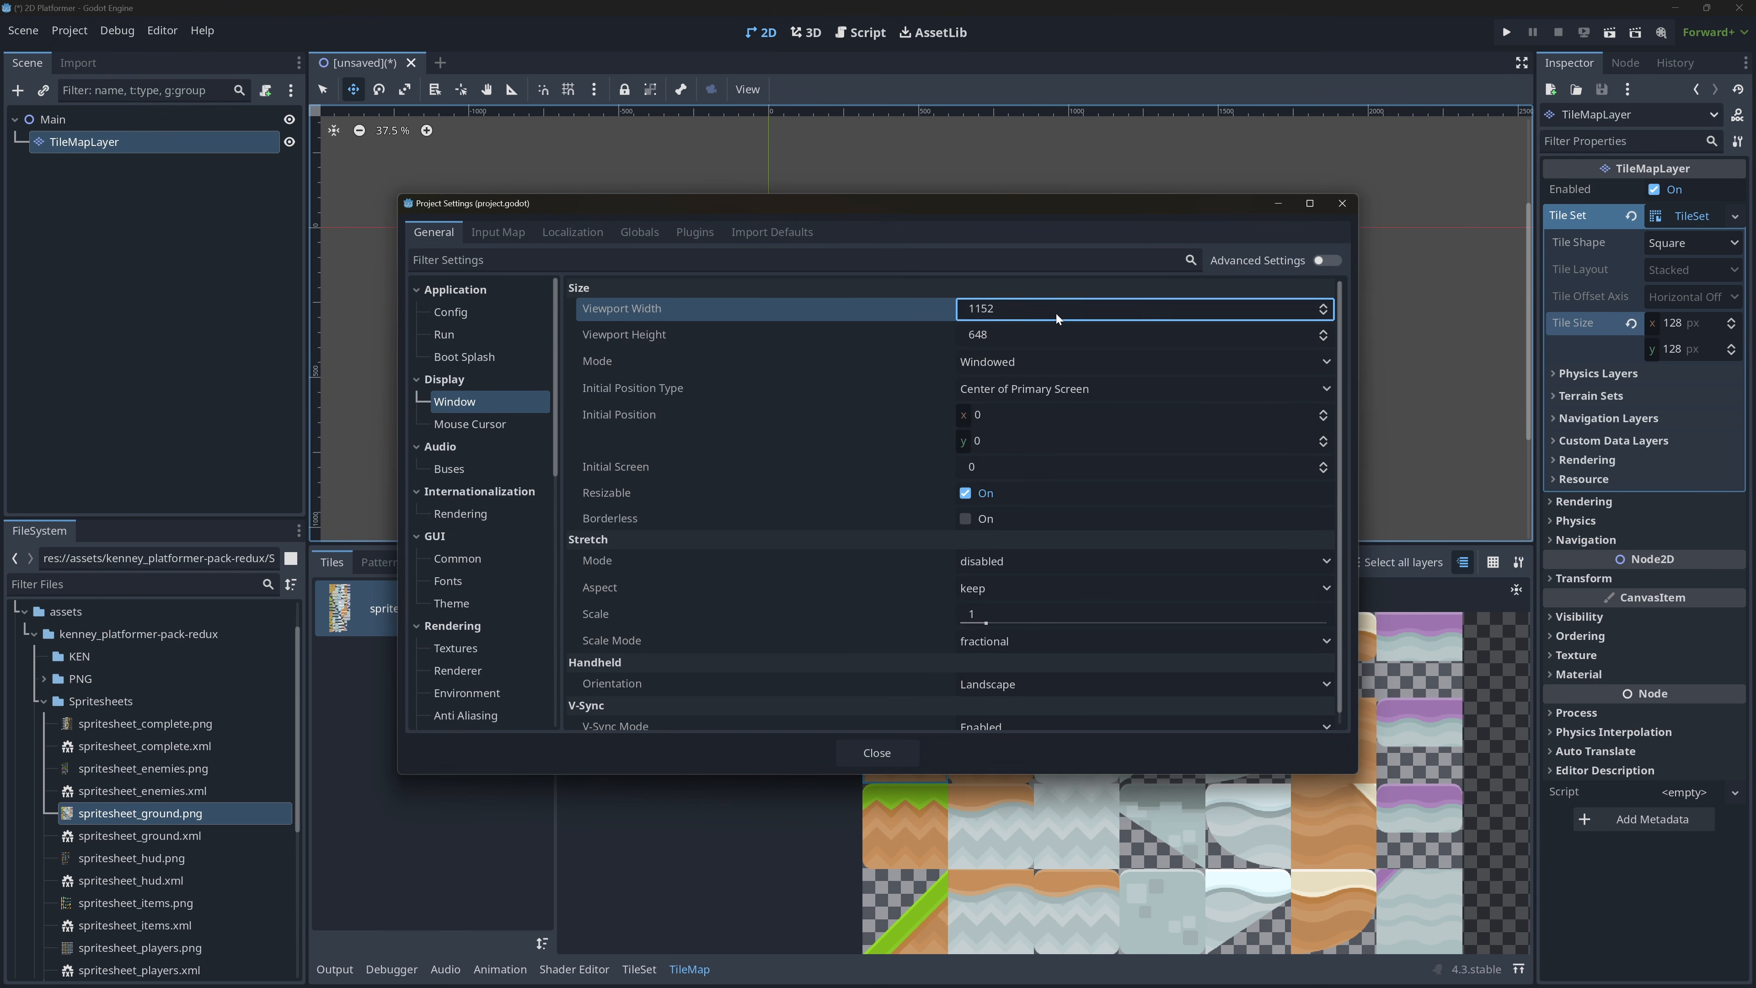
pyautogui.write('1920')
pyautogui.press('Tab')
pyautogui.write('1080')
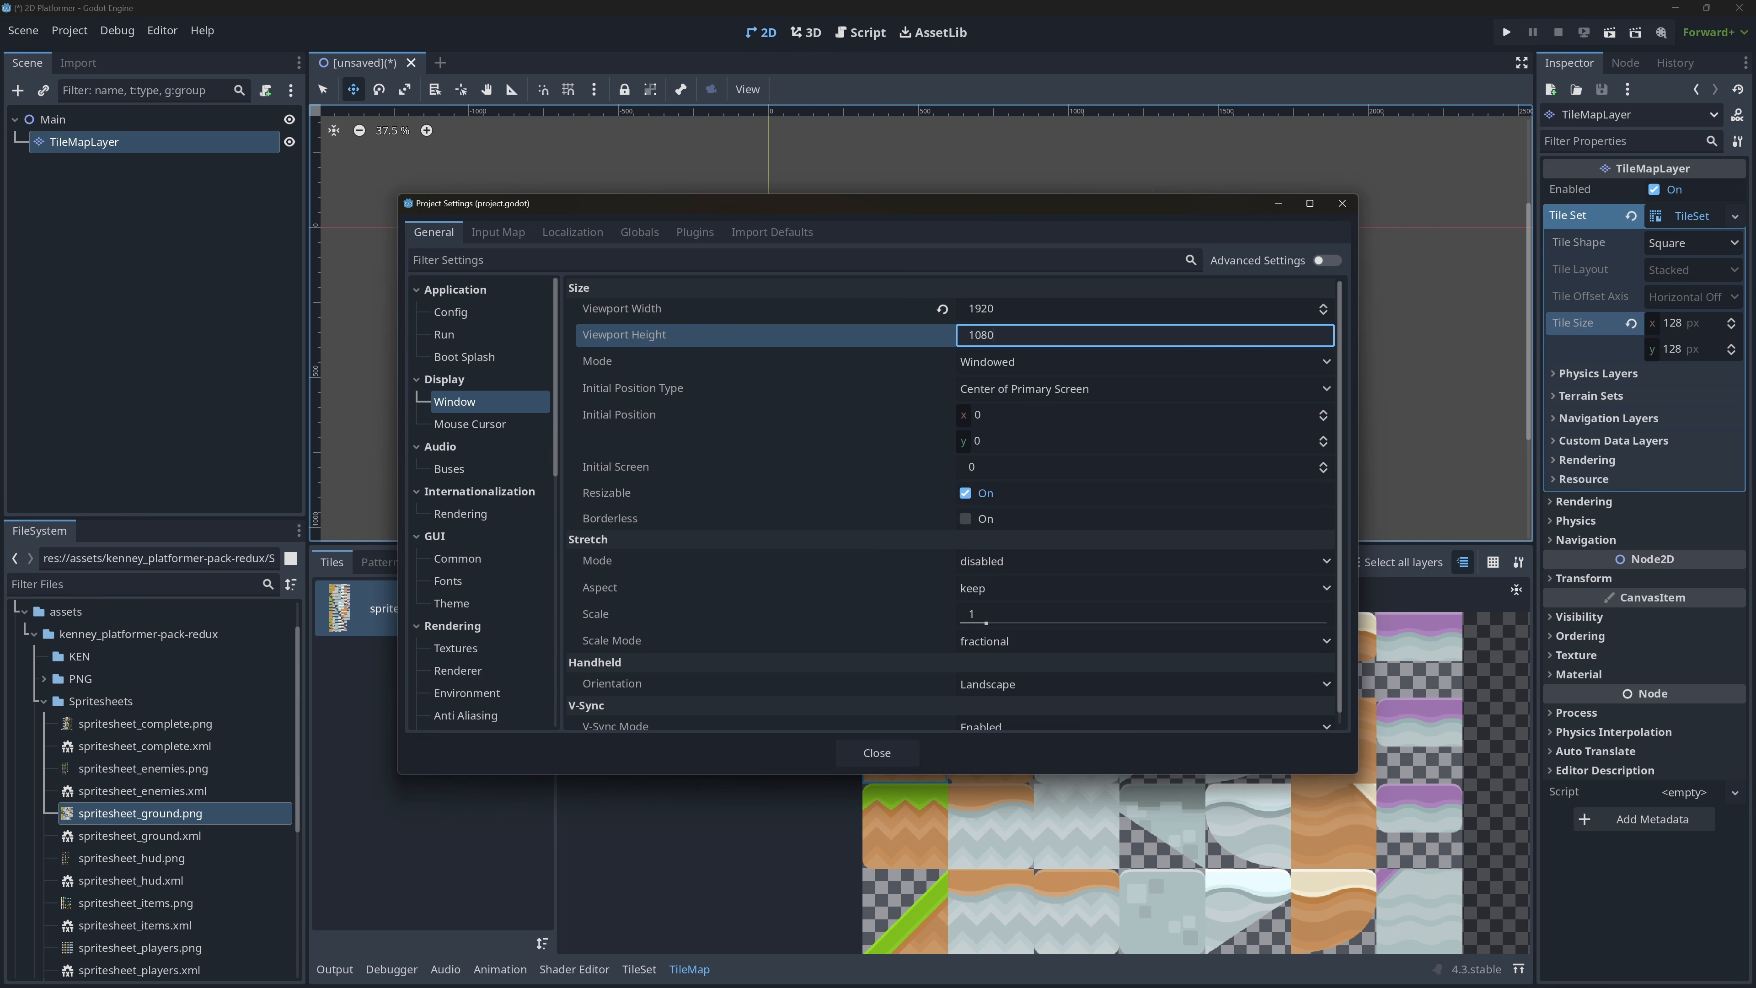
pyautogui.press('Return')
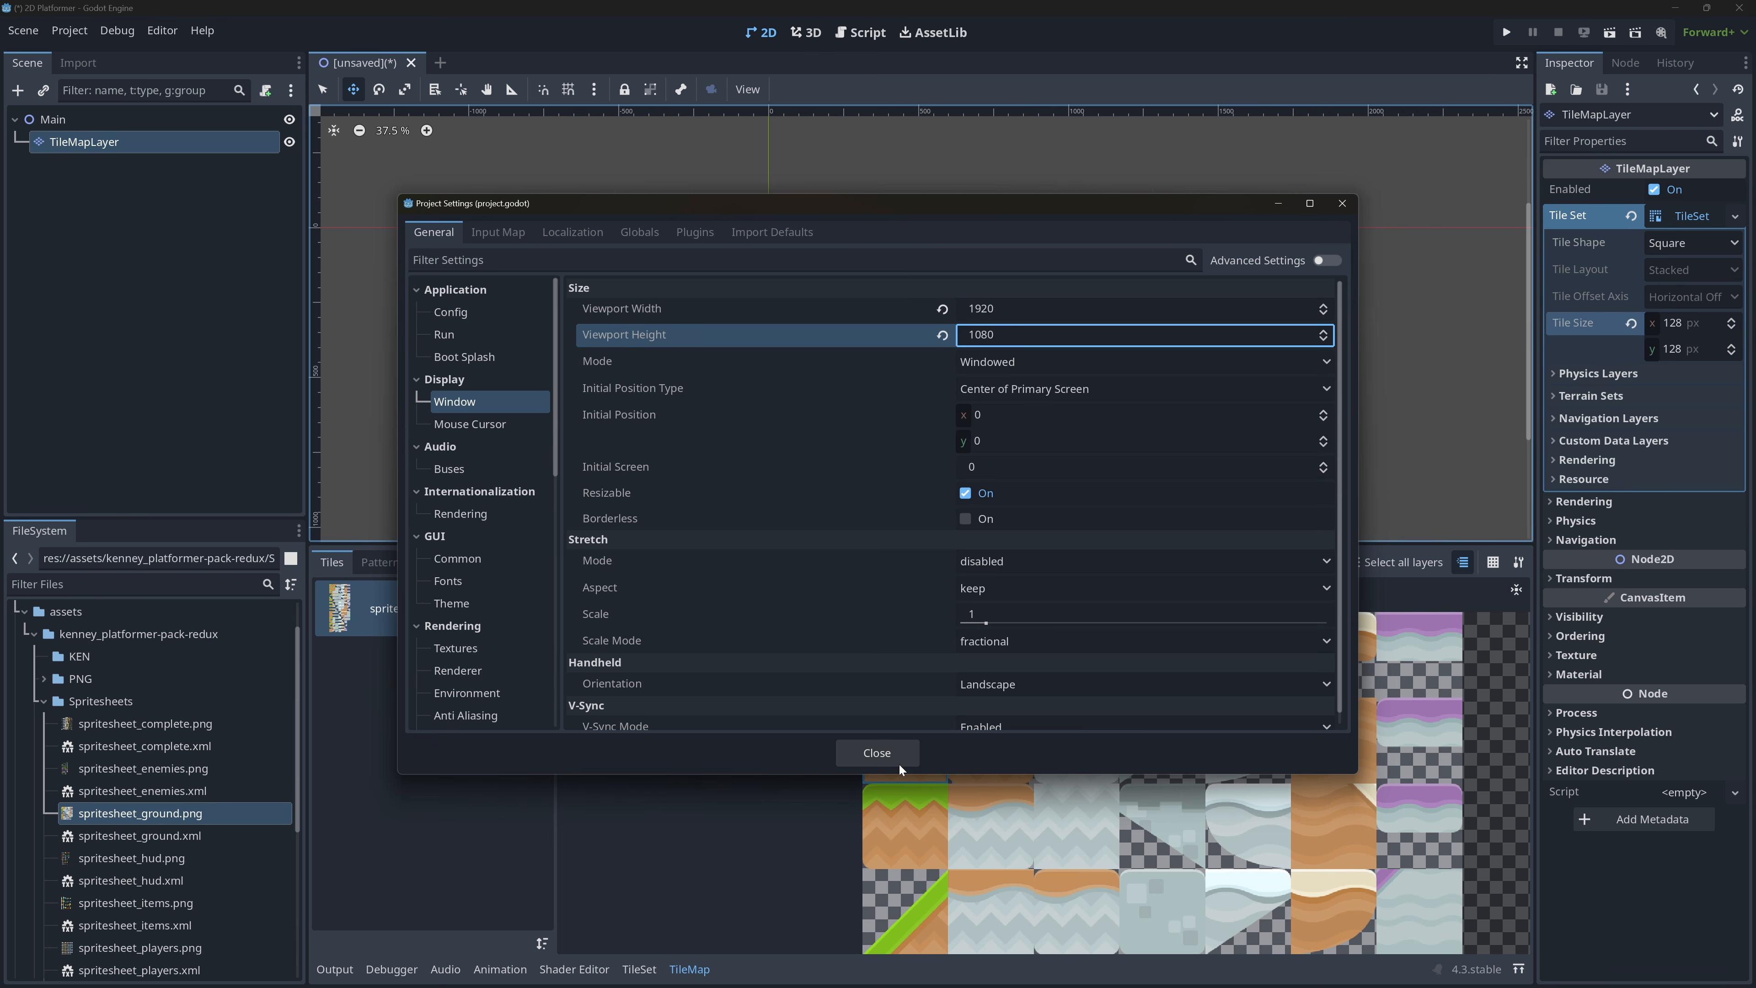
pyautogui.click(876, 752)
# Save the level scene as main.tscn in the res://scenes folder.
pyautogui.scroll(-1, 1199, 349)
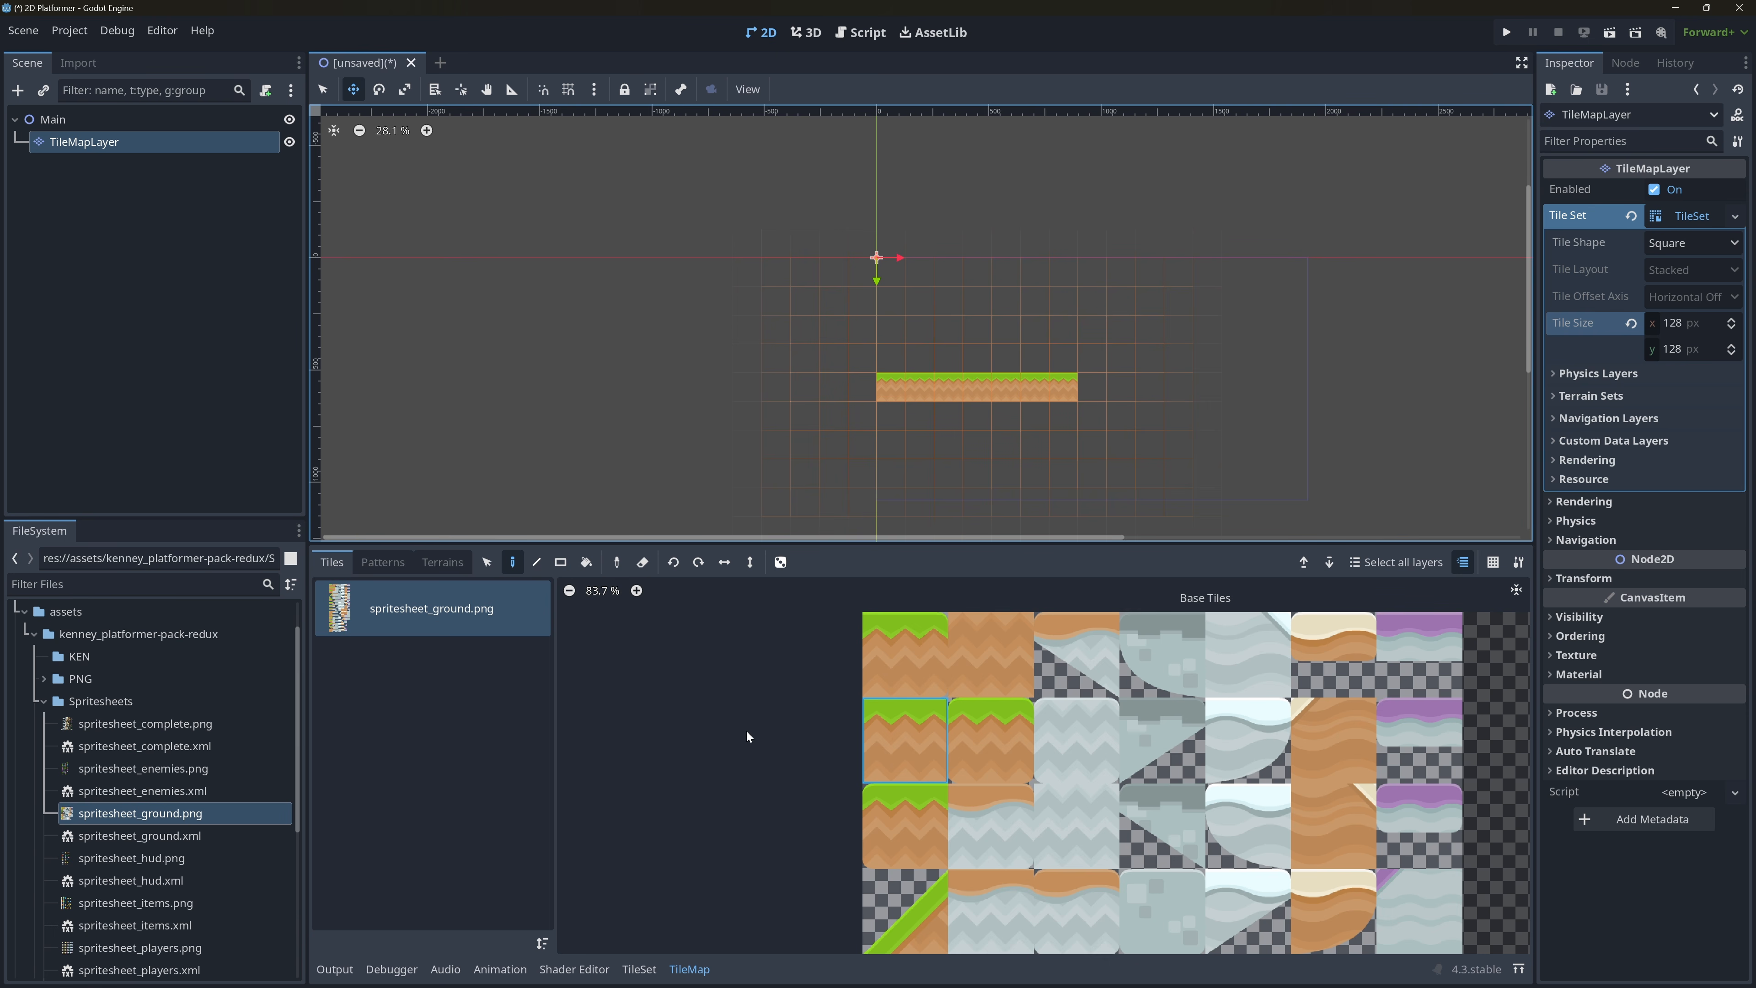
pyautogui.hotkey('ctrl', 's')
pyautogui.doubleClick(713, 315)
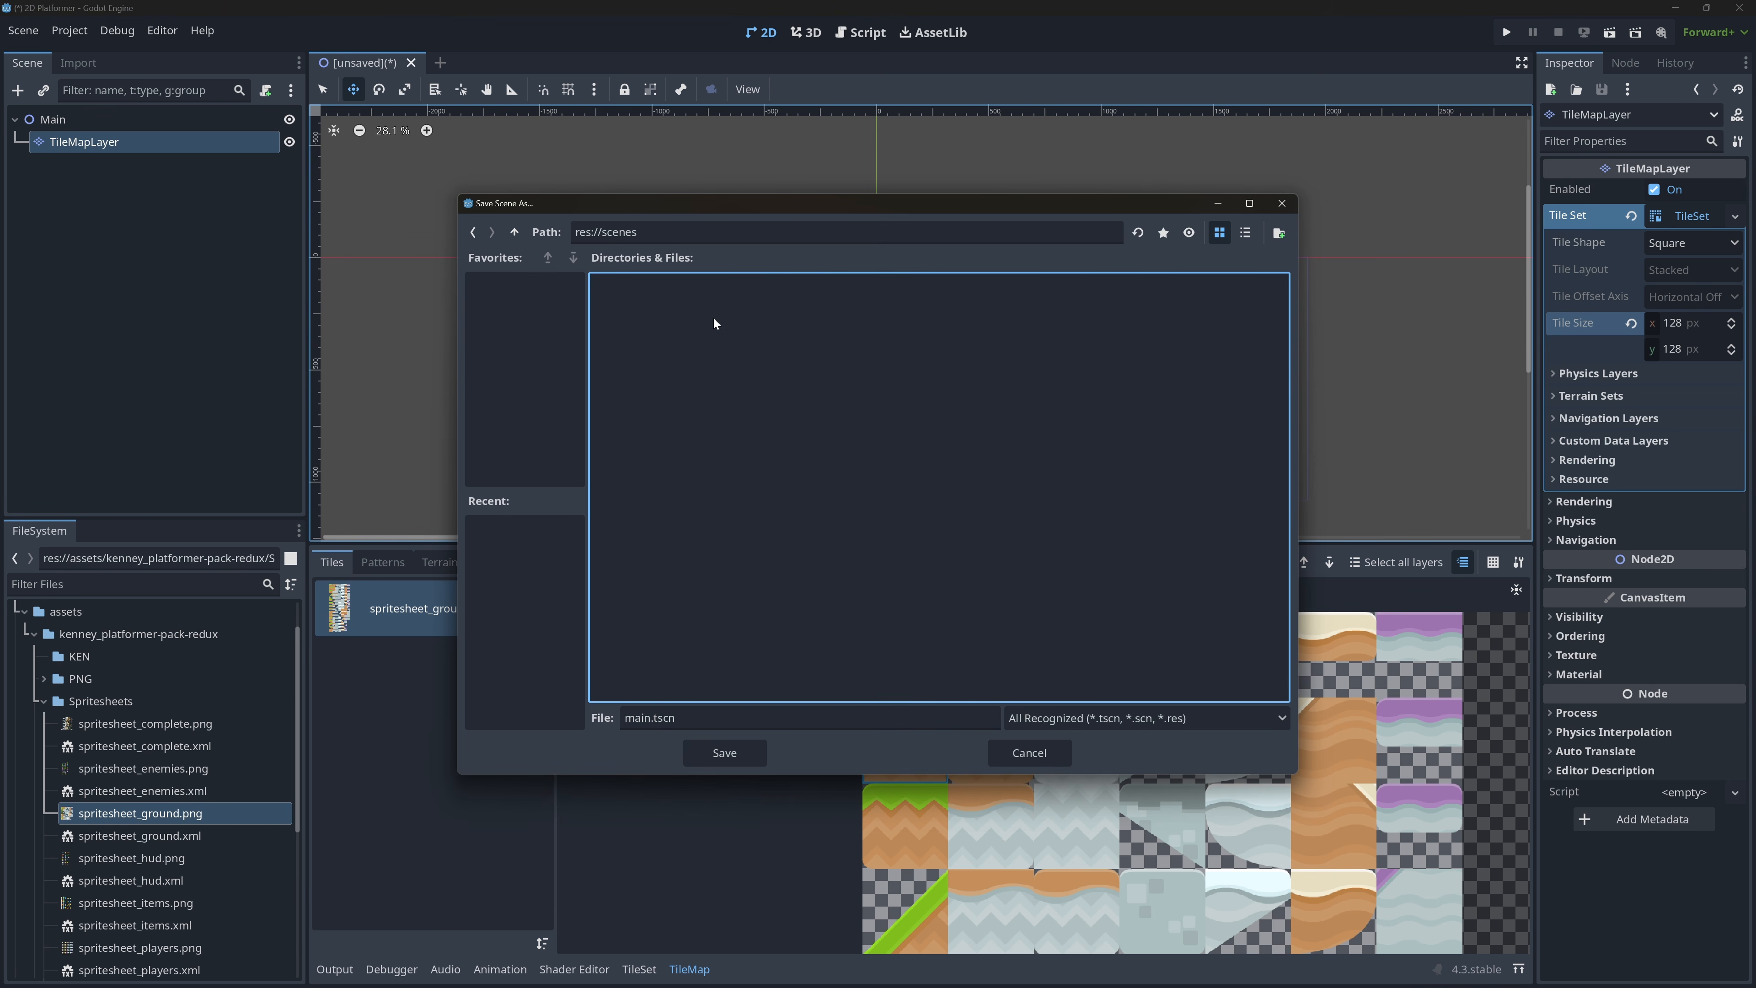
pyautogui.click(715, 755)
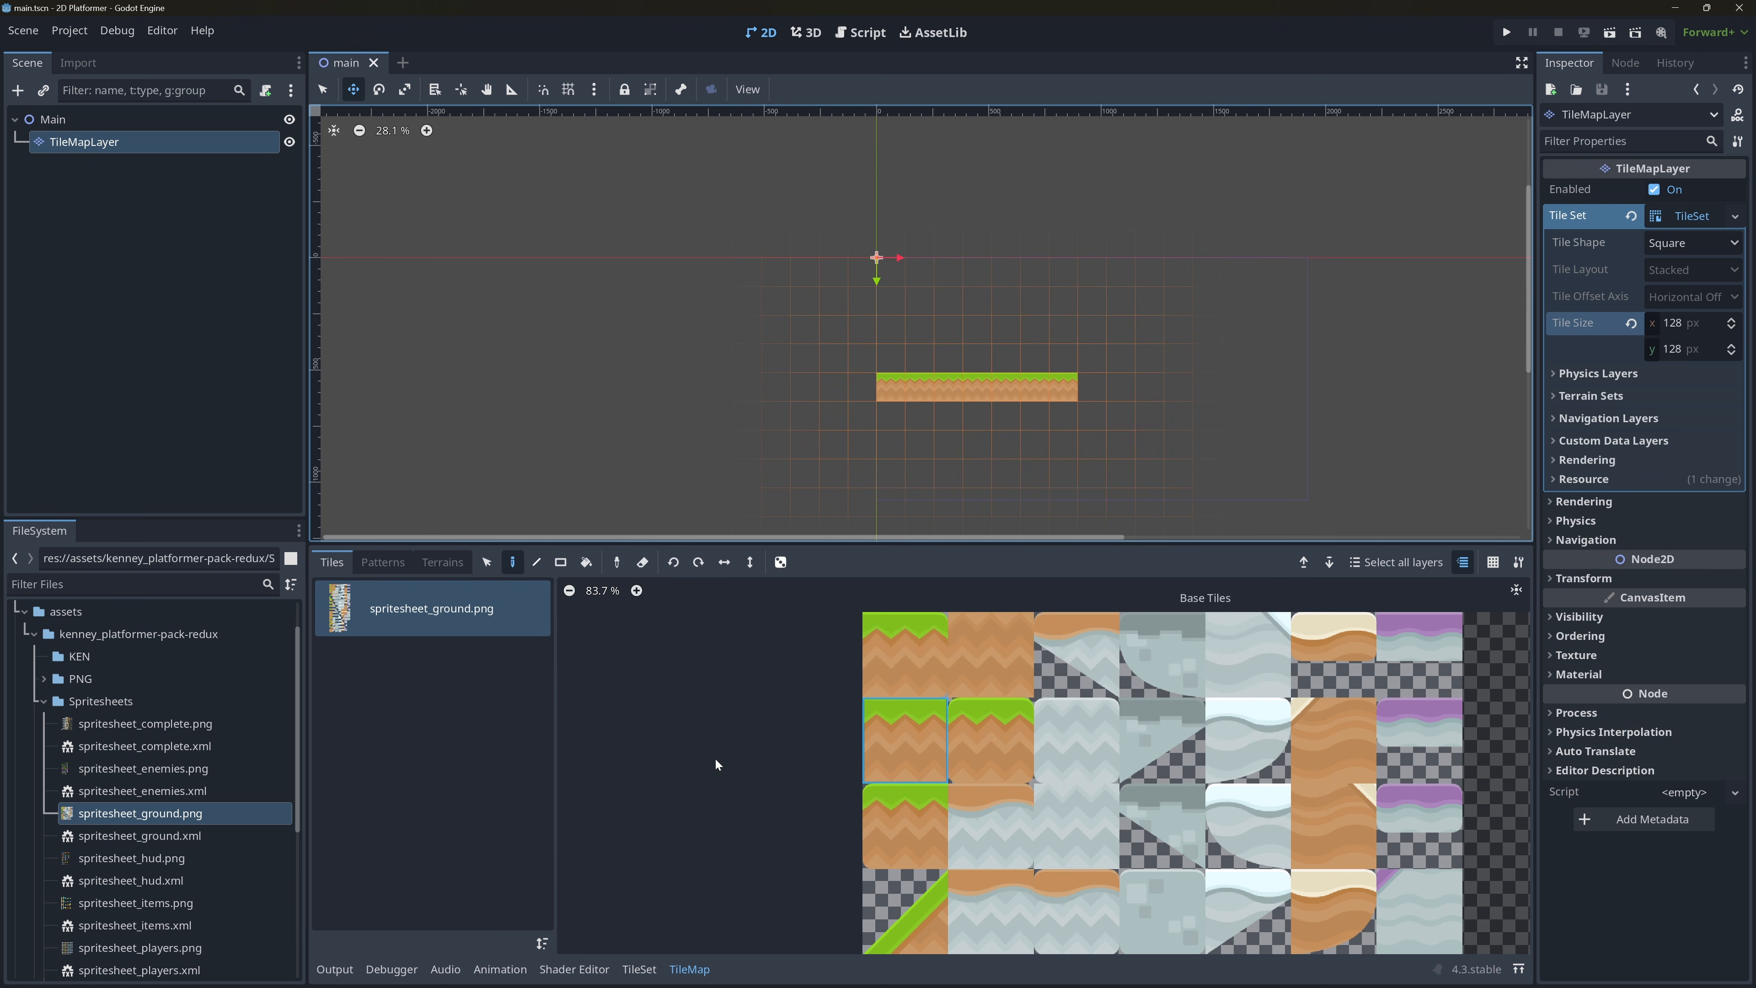
# Create a new scene with a CharacterBody2D as its root node.
pyautogui.click(402, 62)
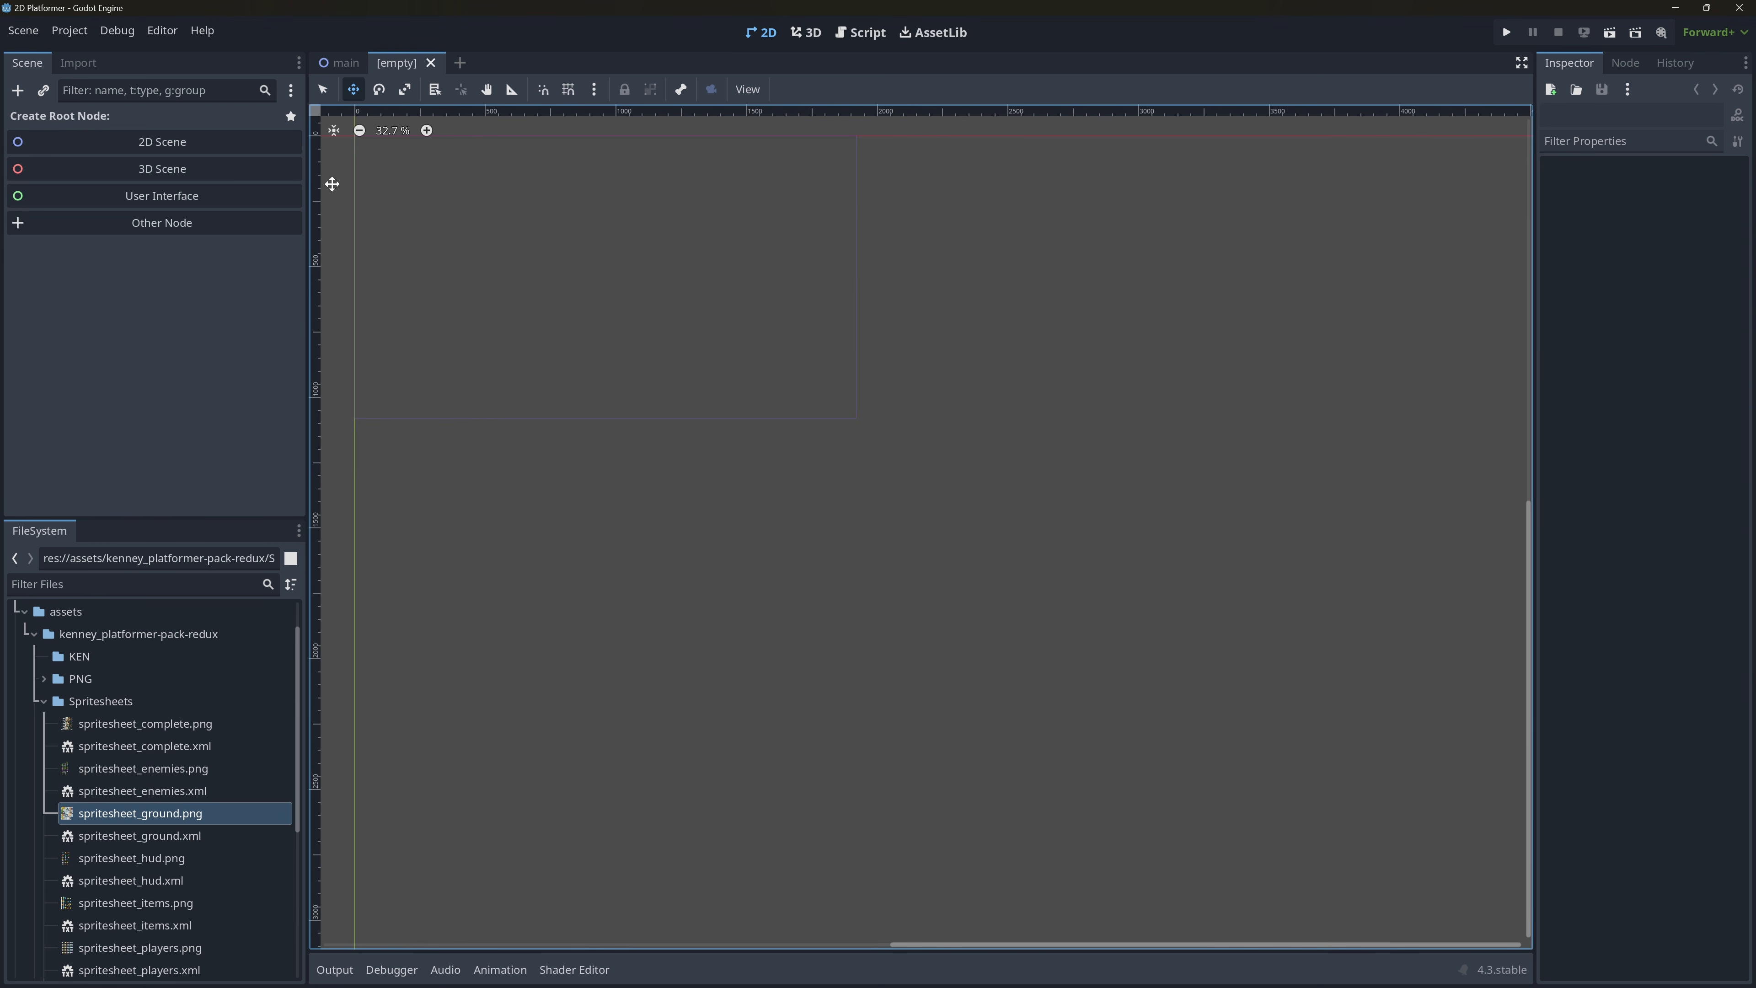
pyautogui.click(18, 90)
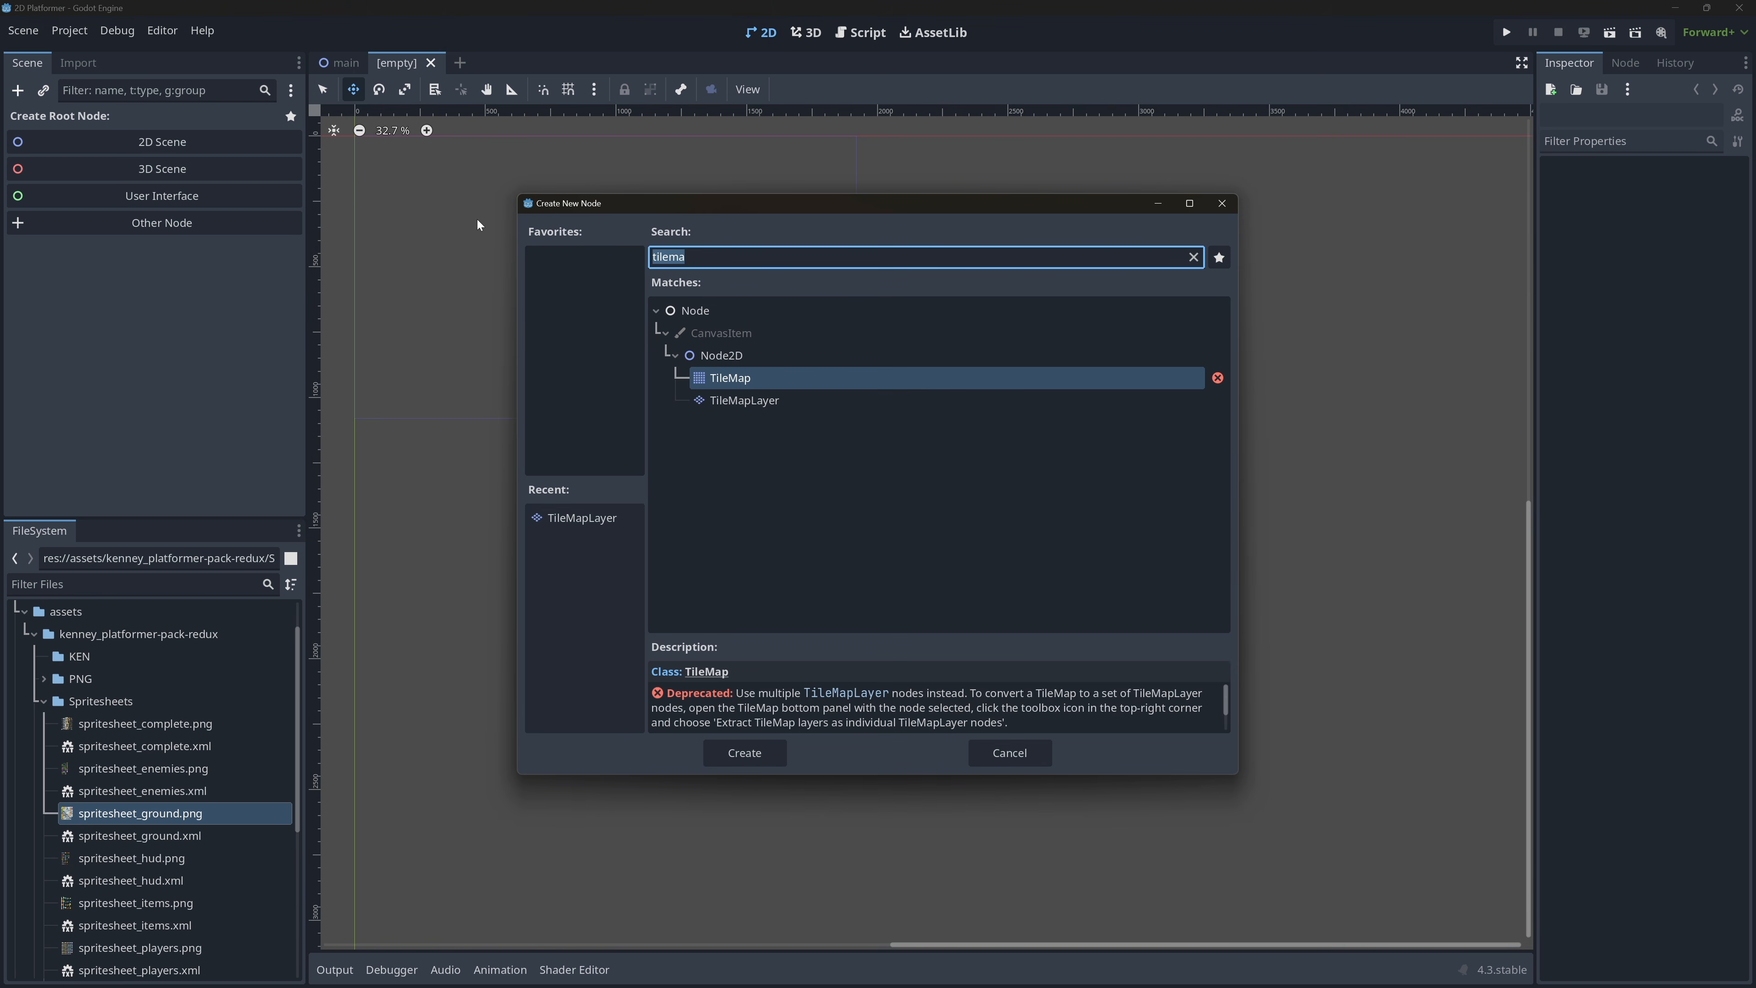
pyautogui.write('char')
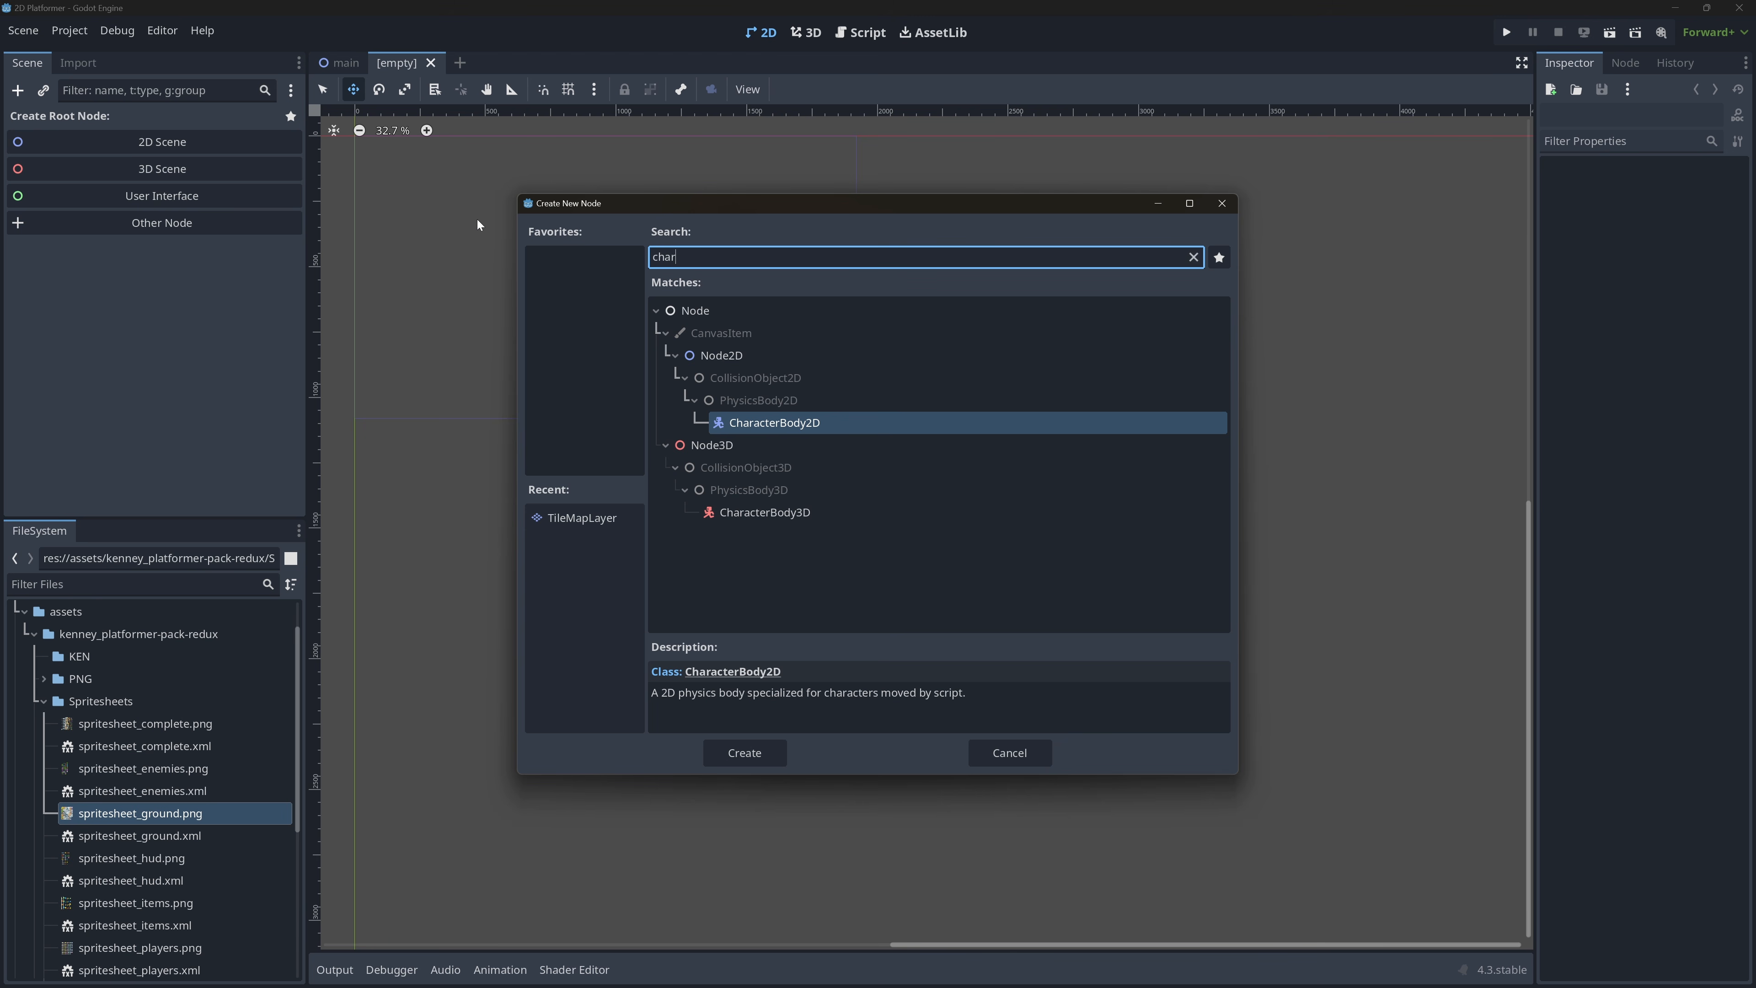
pyautogui.press('Return')
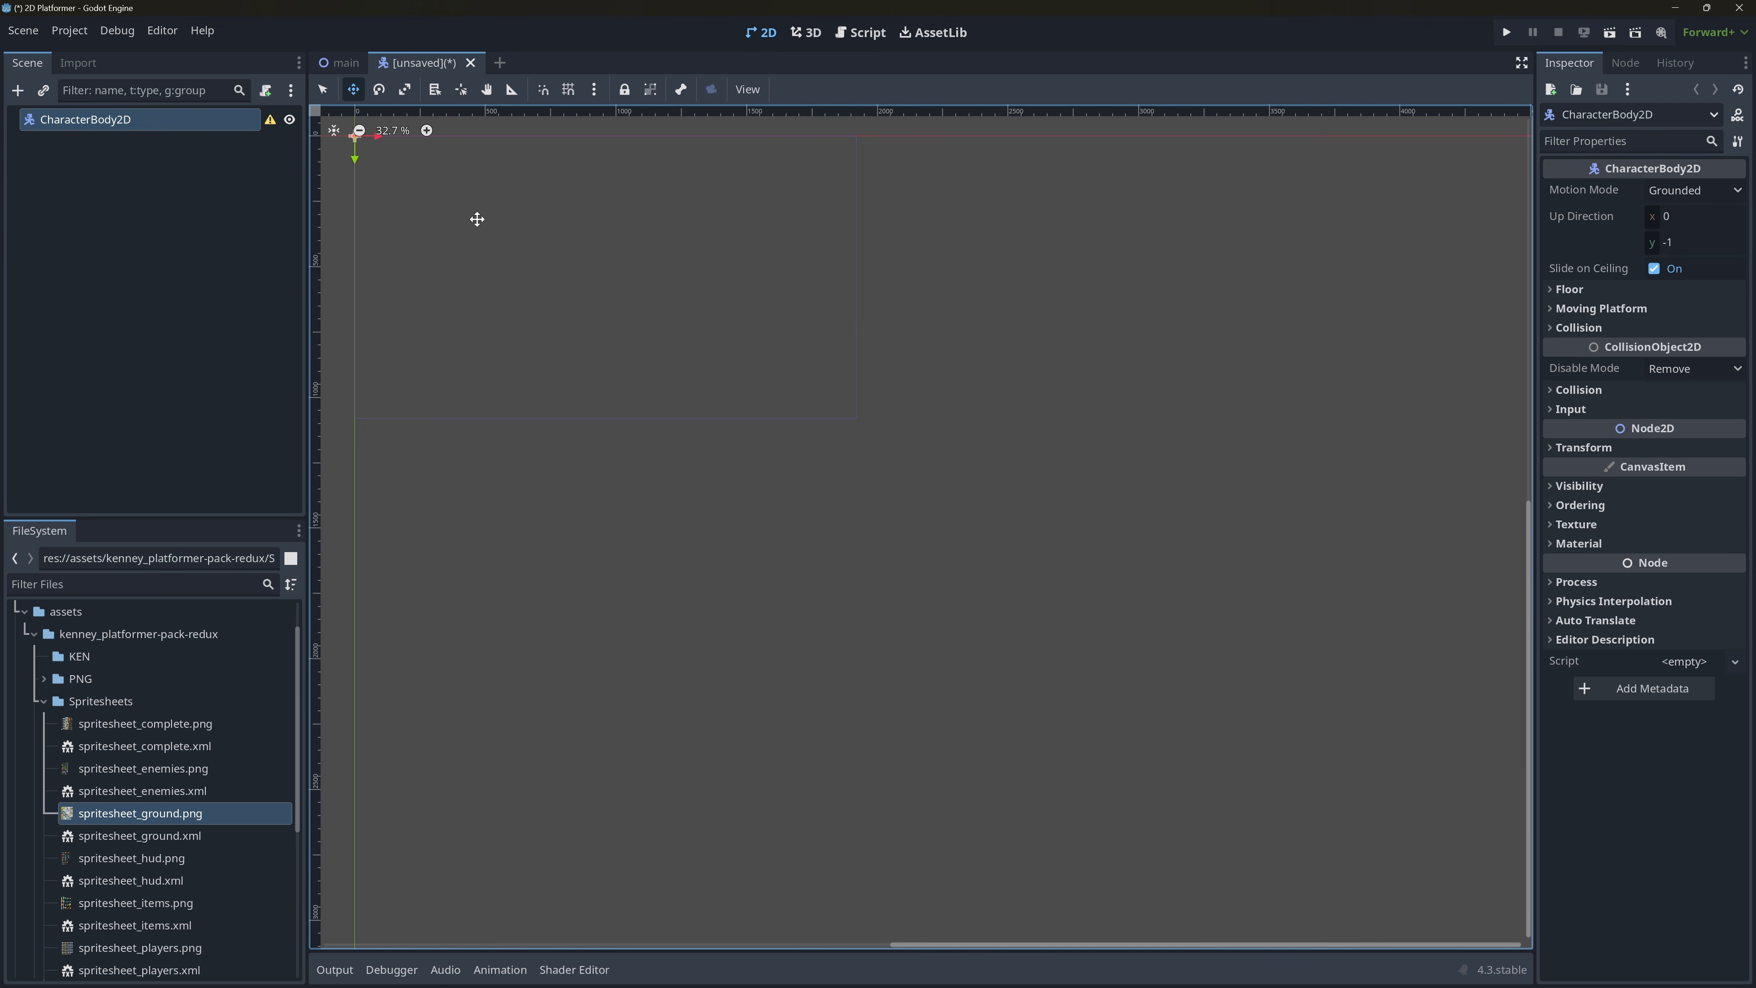
# Add an AnimatedSprite2D node as a child of the CharacterBody2D.
pyautogui.rightClick(125, 118)
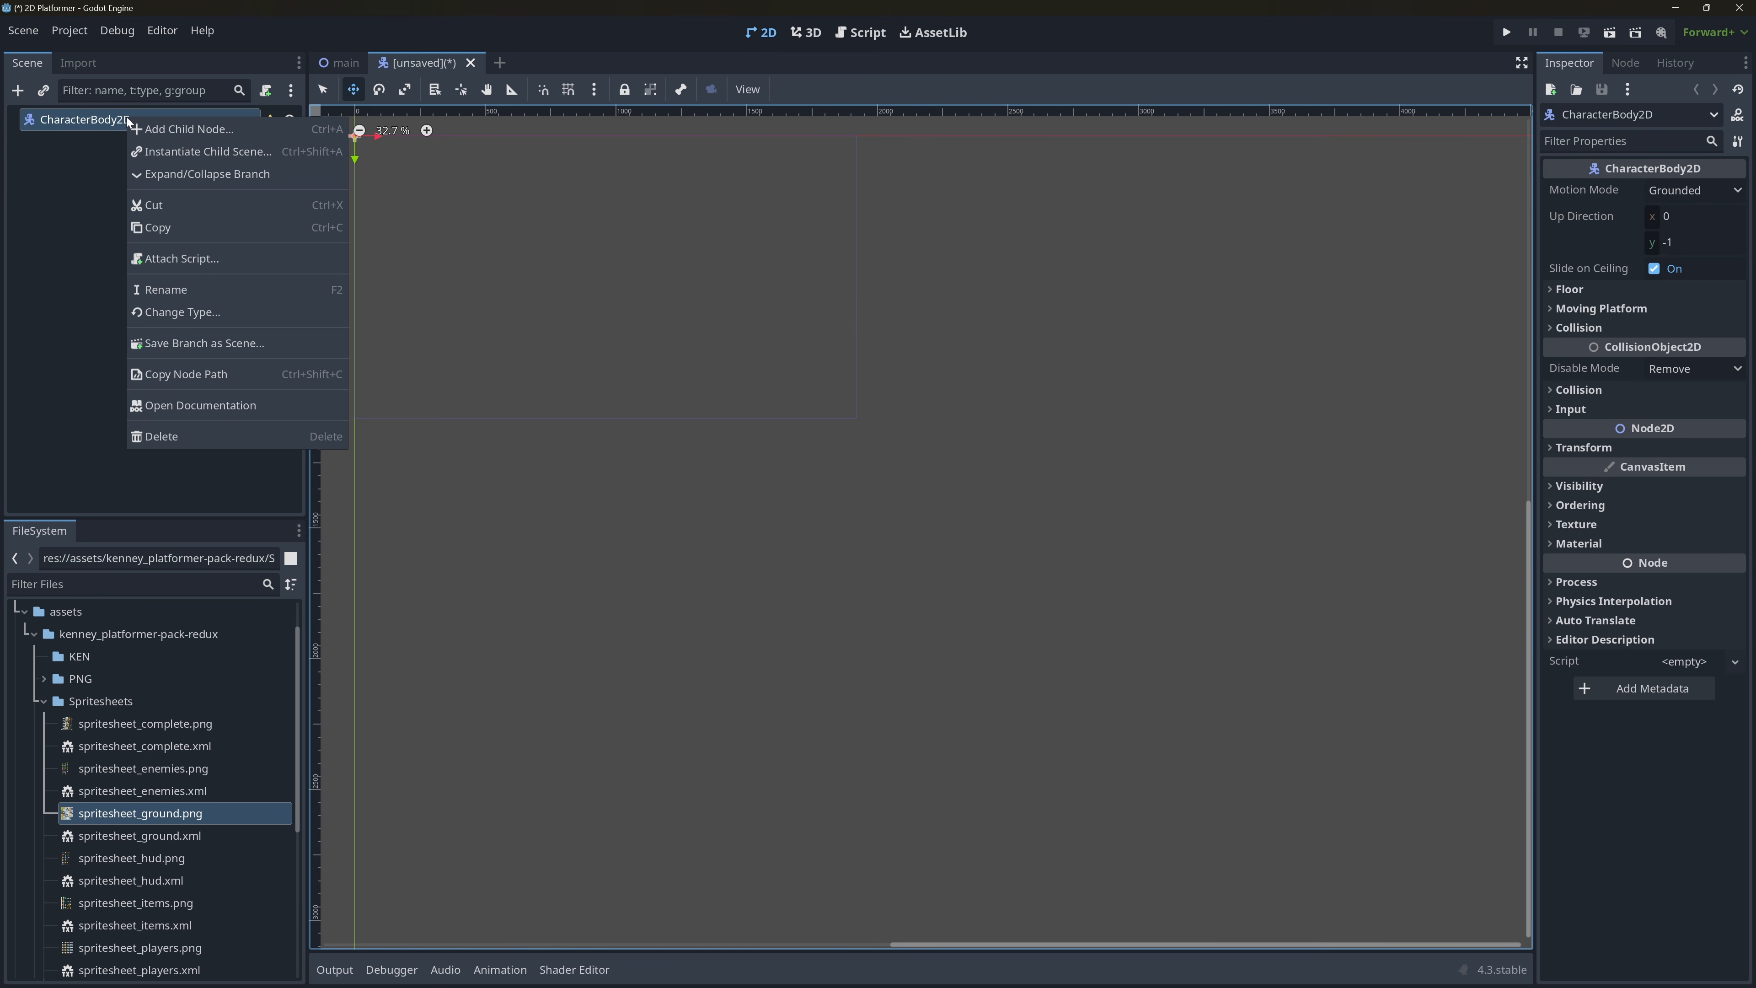
pyautogui.click(146, 131)
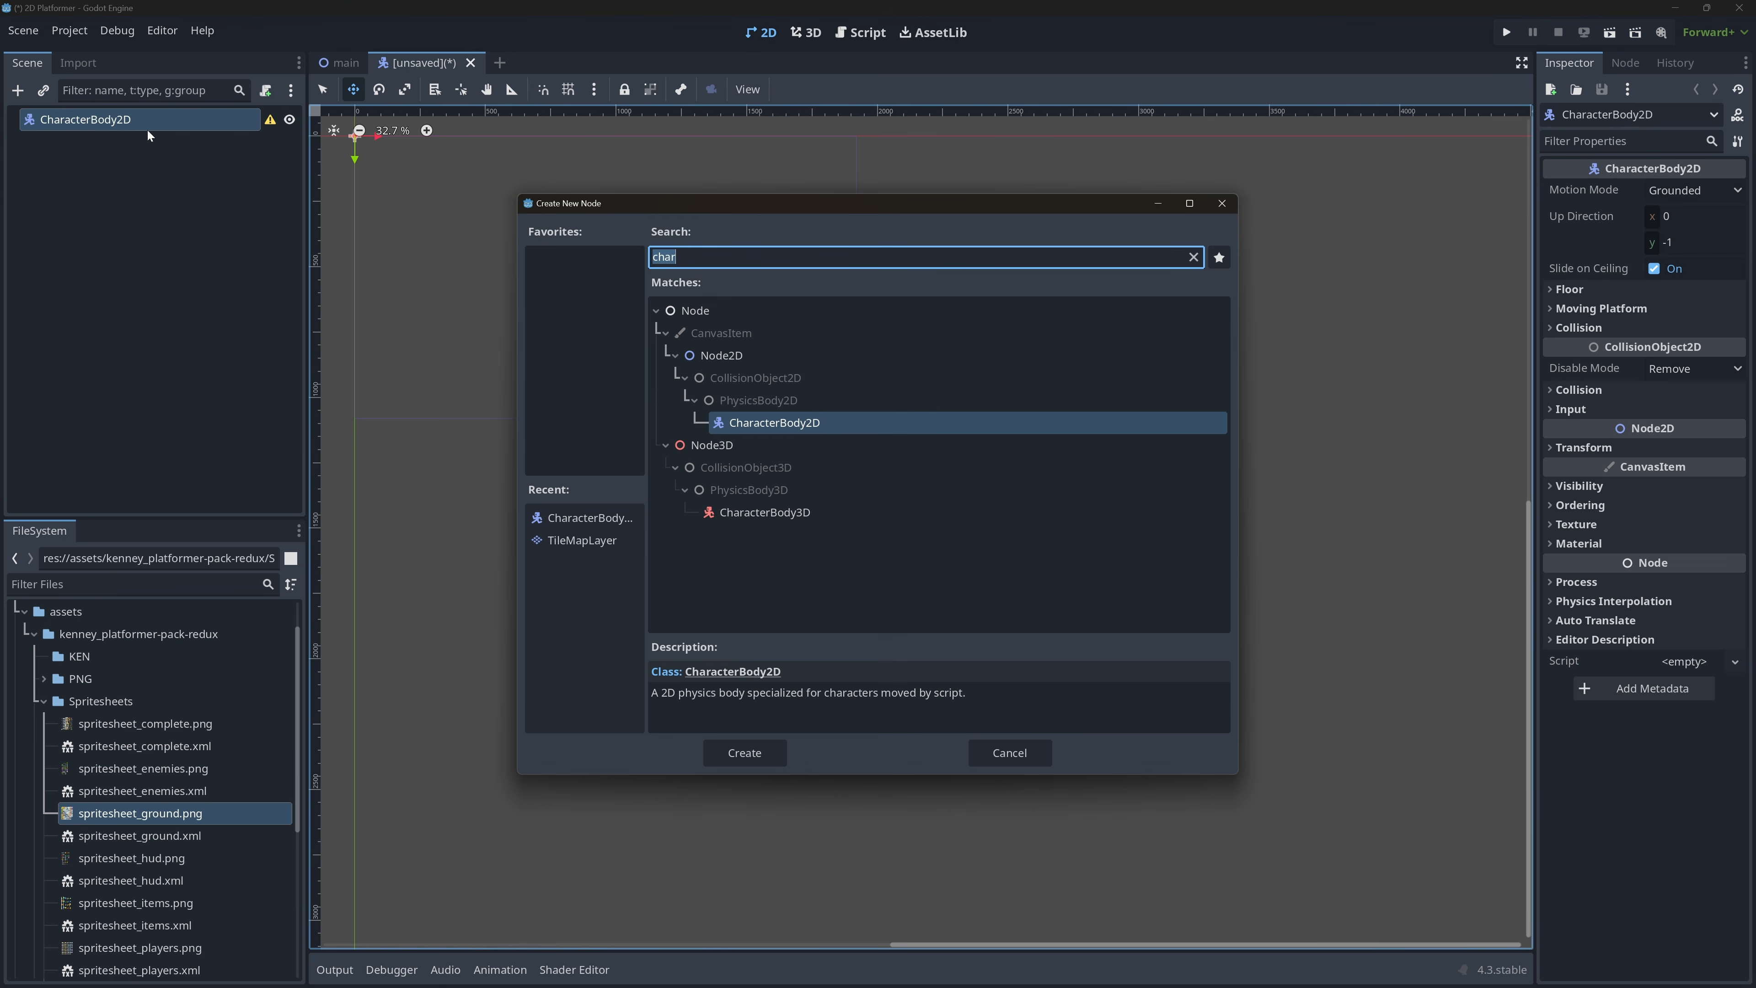
pyautogui.write('ani')
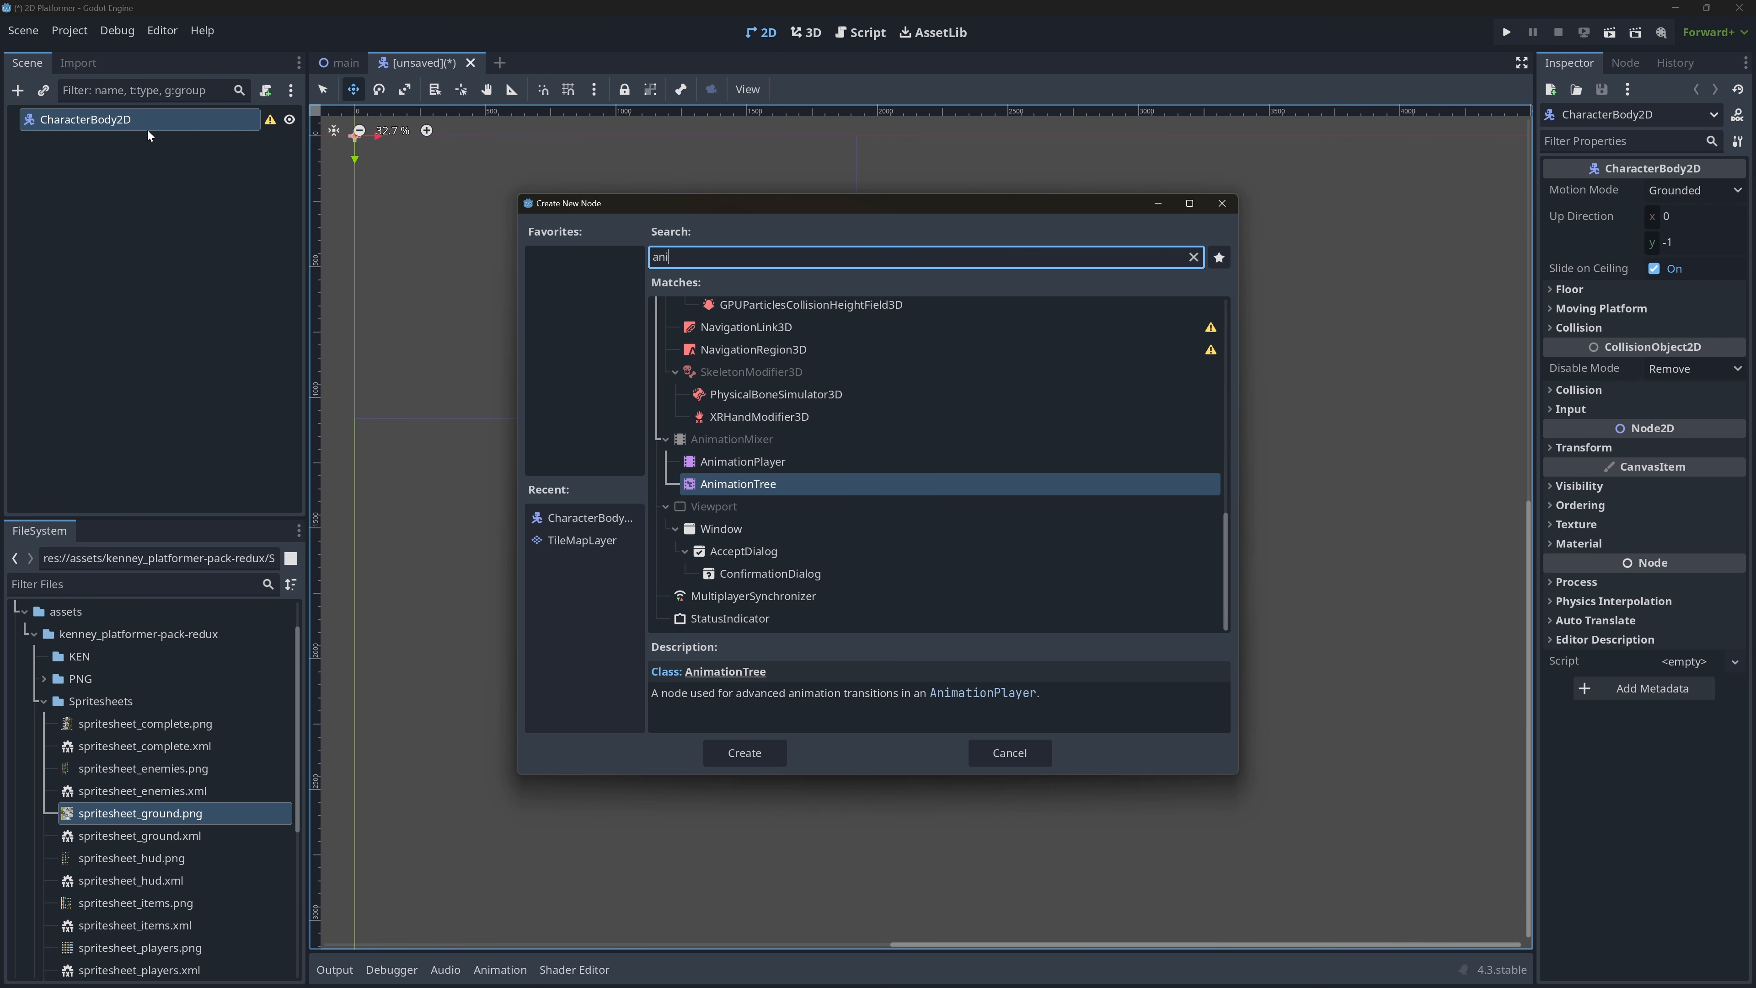
pyautogui.write('mated')
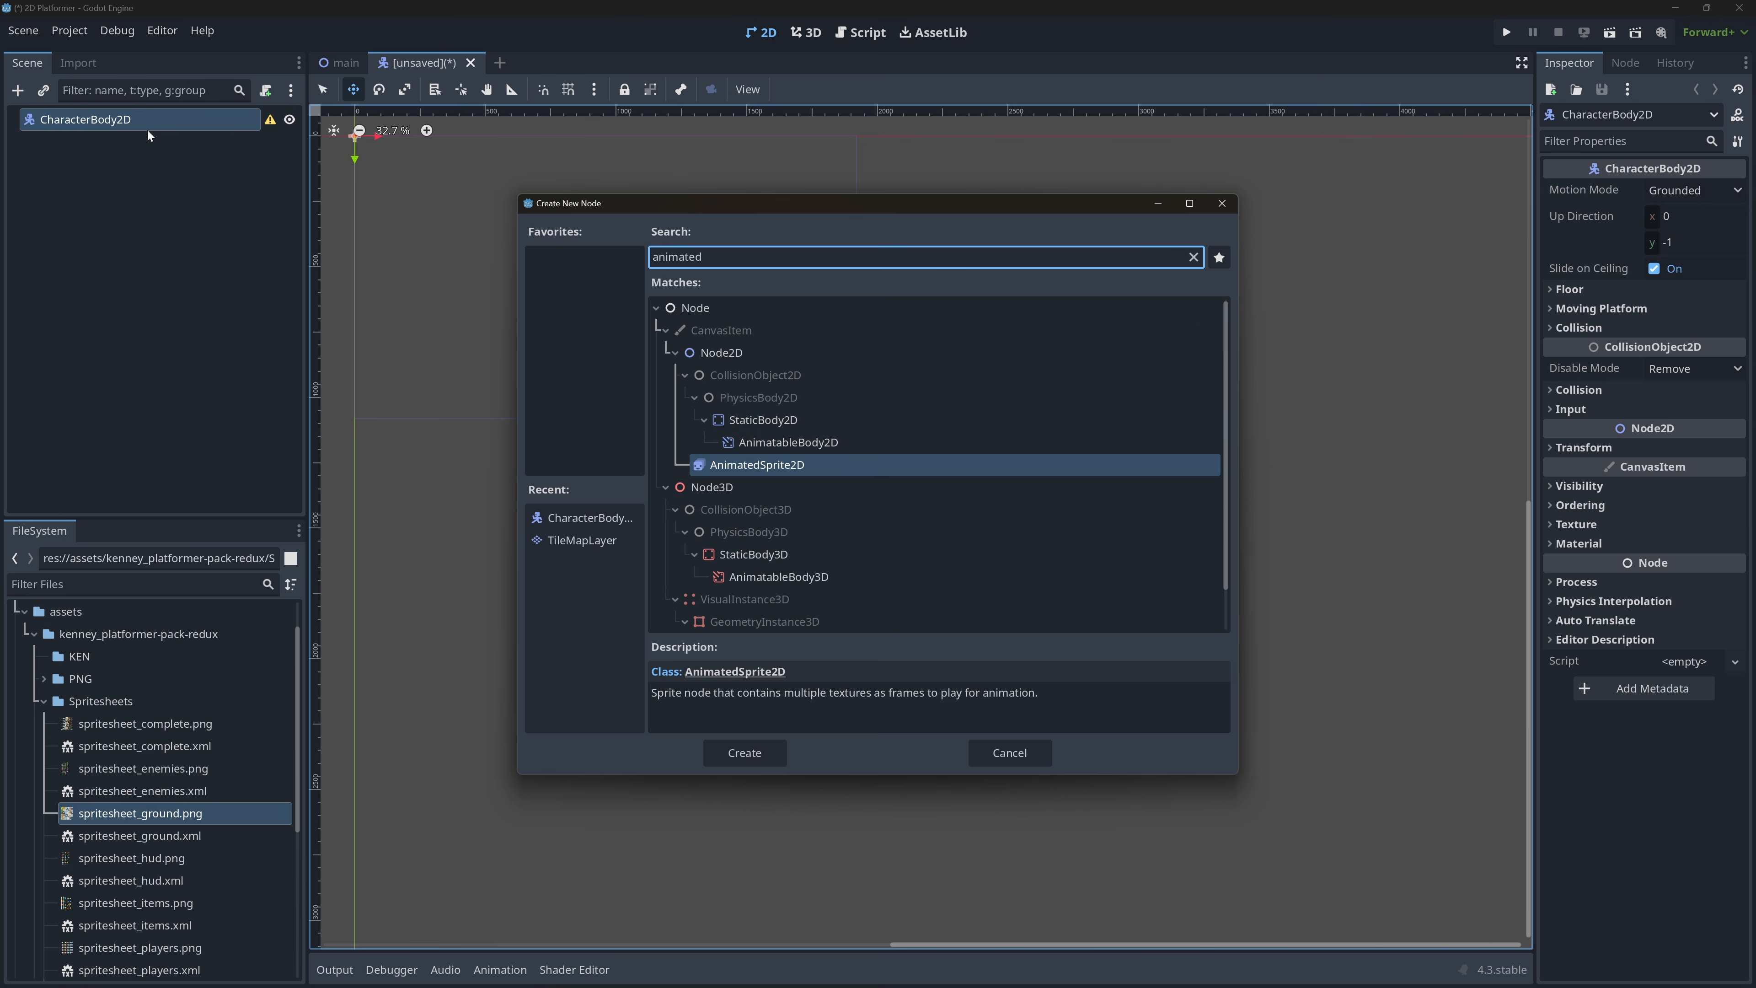
pyautogui.press('Up')
pyautogui.press('Down')
pyautogui.press('Return')
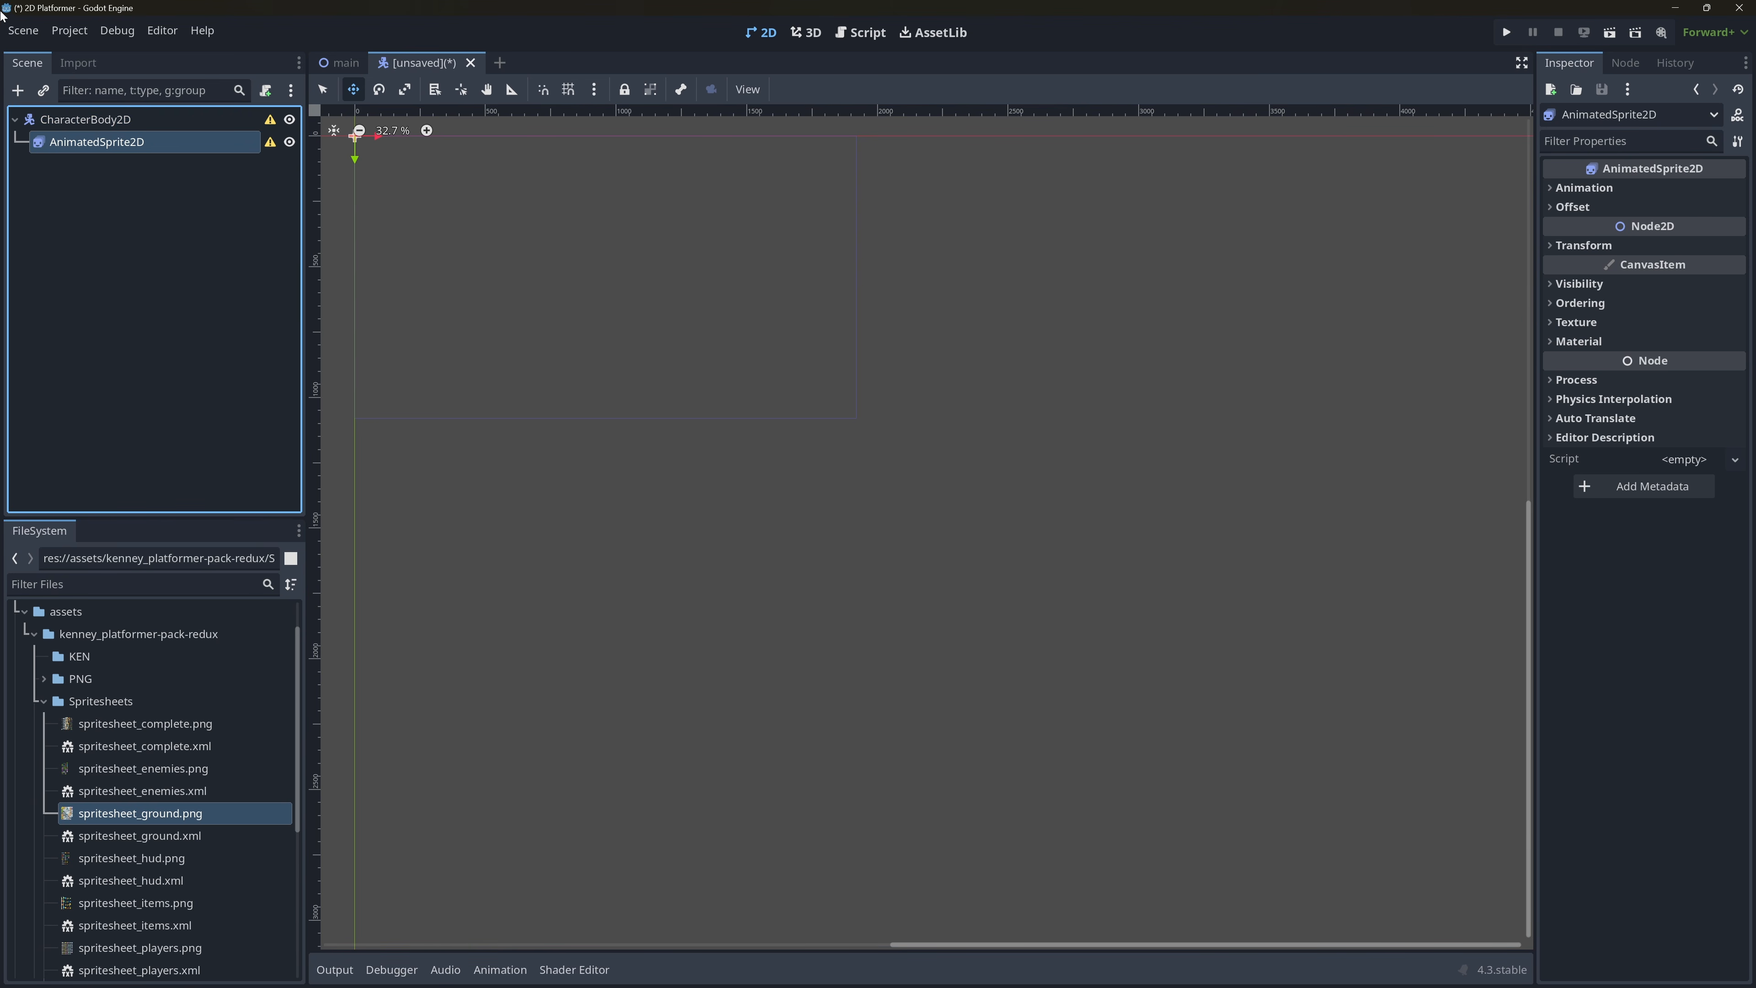
# Add a CollisionShape2D node as a second direct child of the CharacterBody2D.
pyautogui.click(97, 125)
pyautogui.rightClick(97, 125)
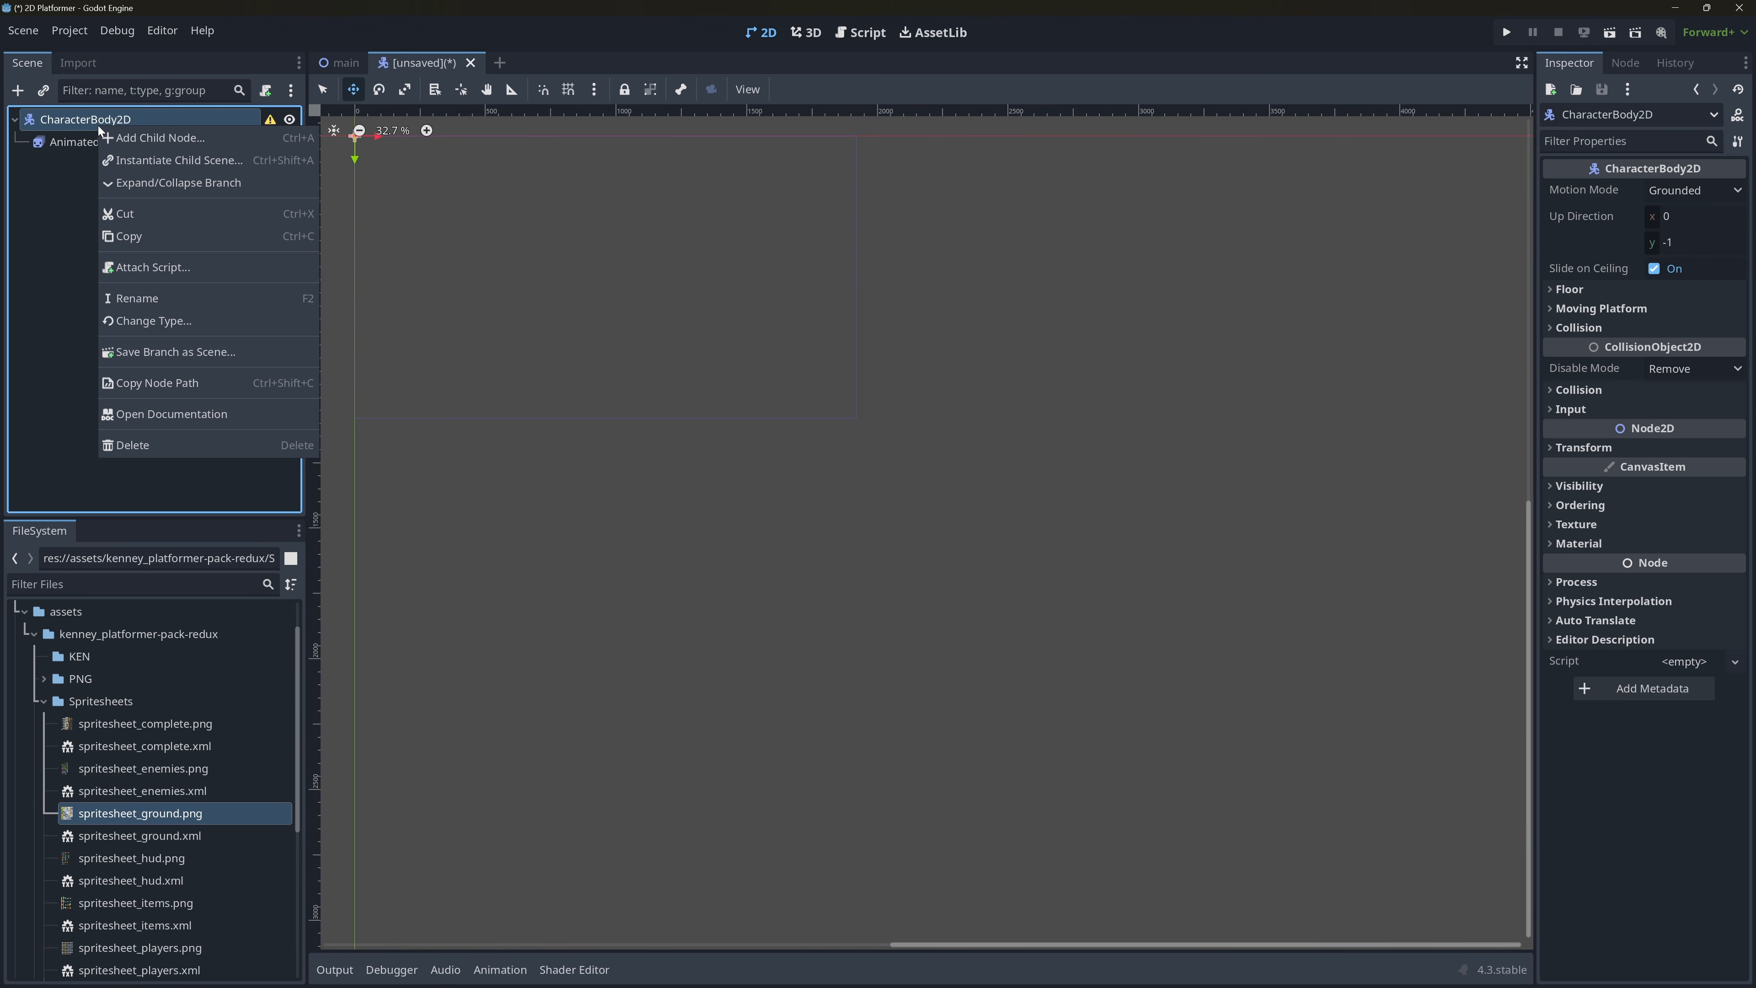
pyautogui.click(132, 138)
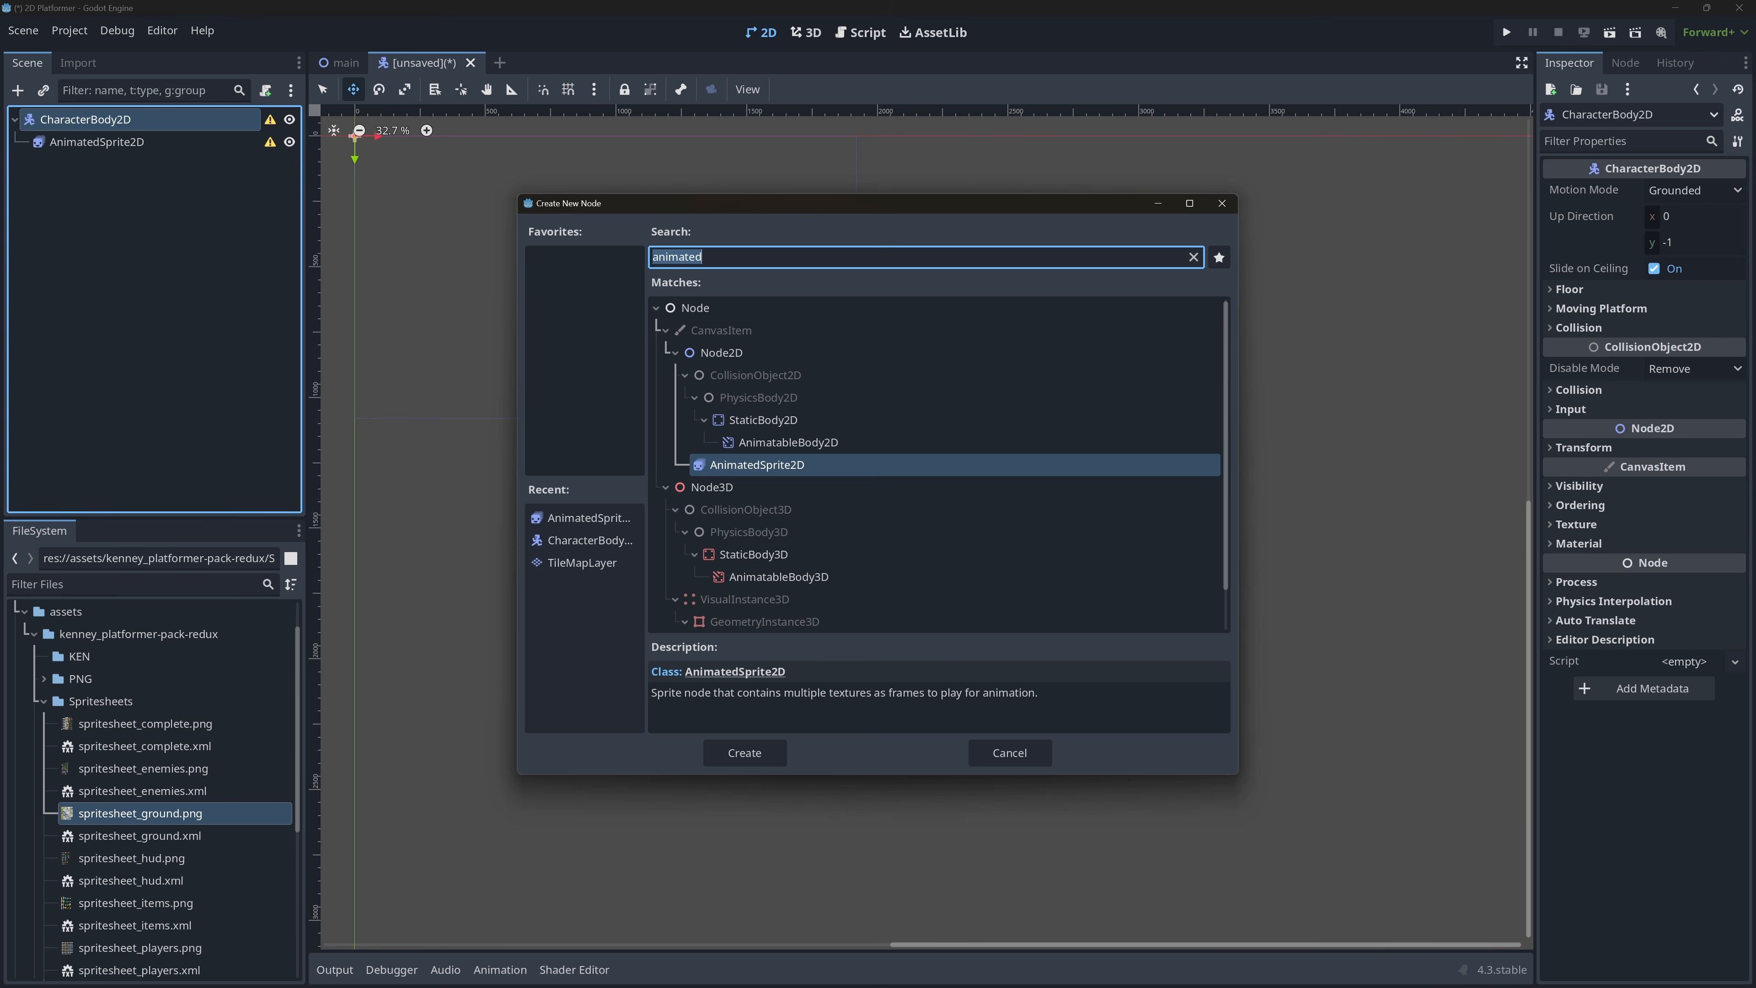
pyautogui.write('collsio')
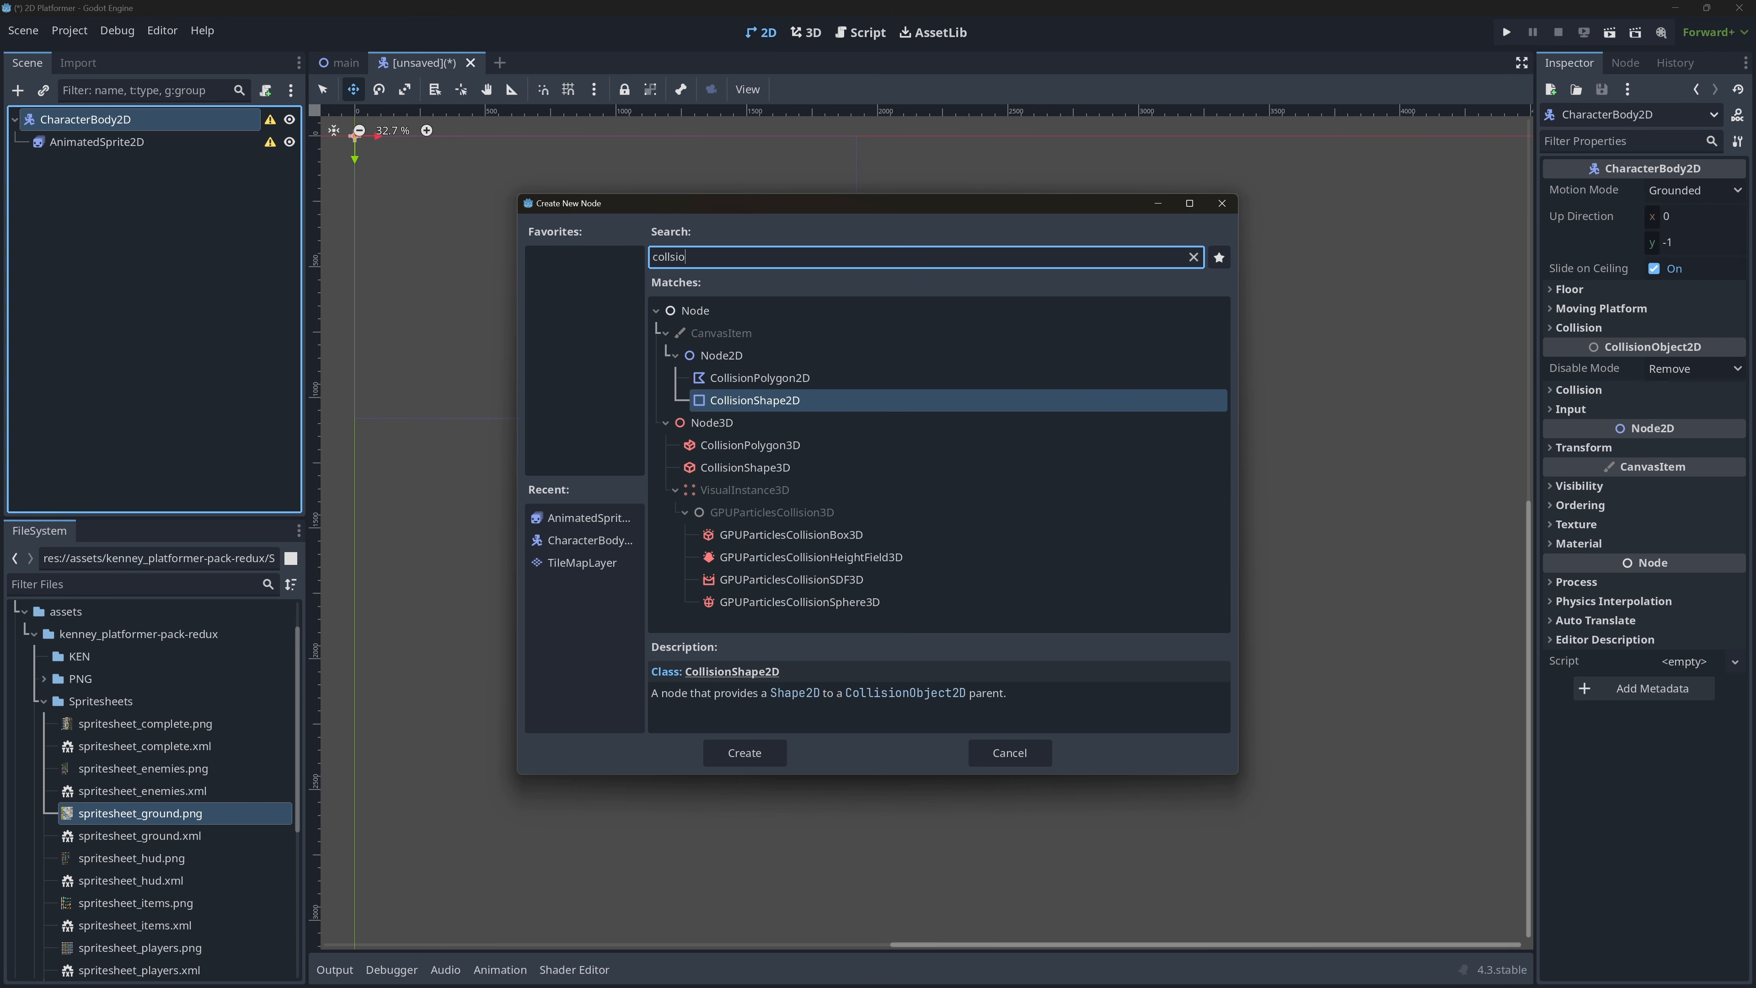
pyautogui.press('Return')
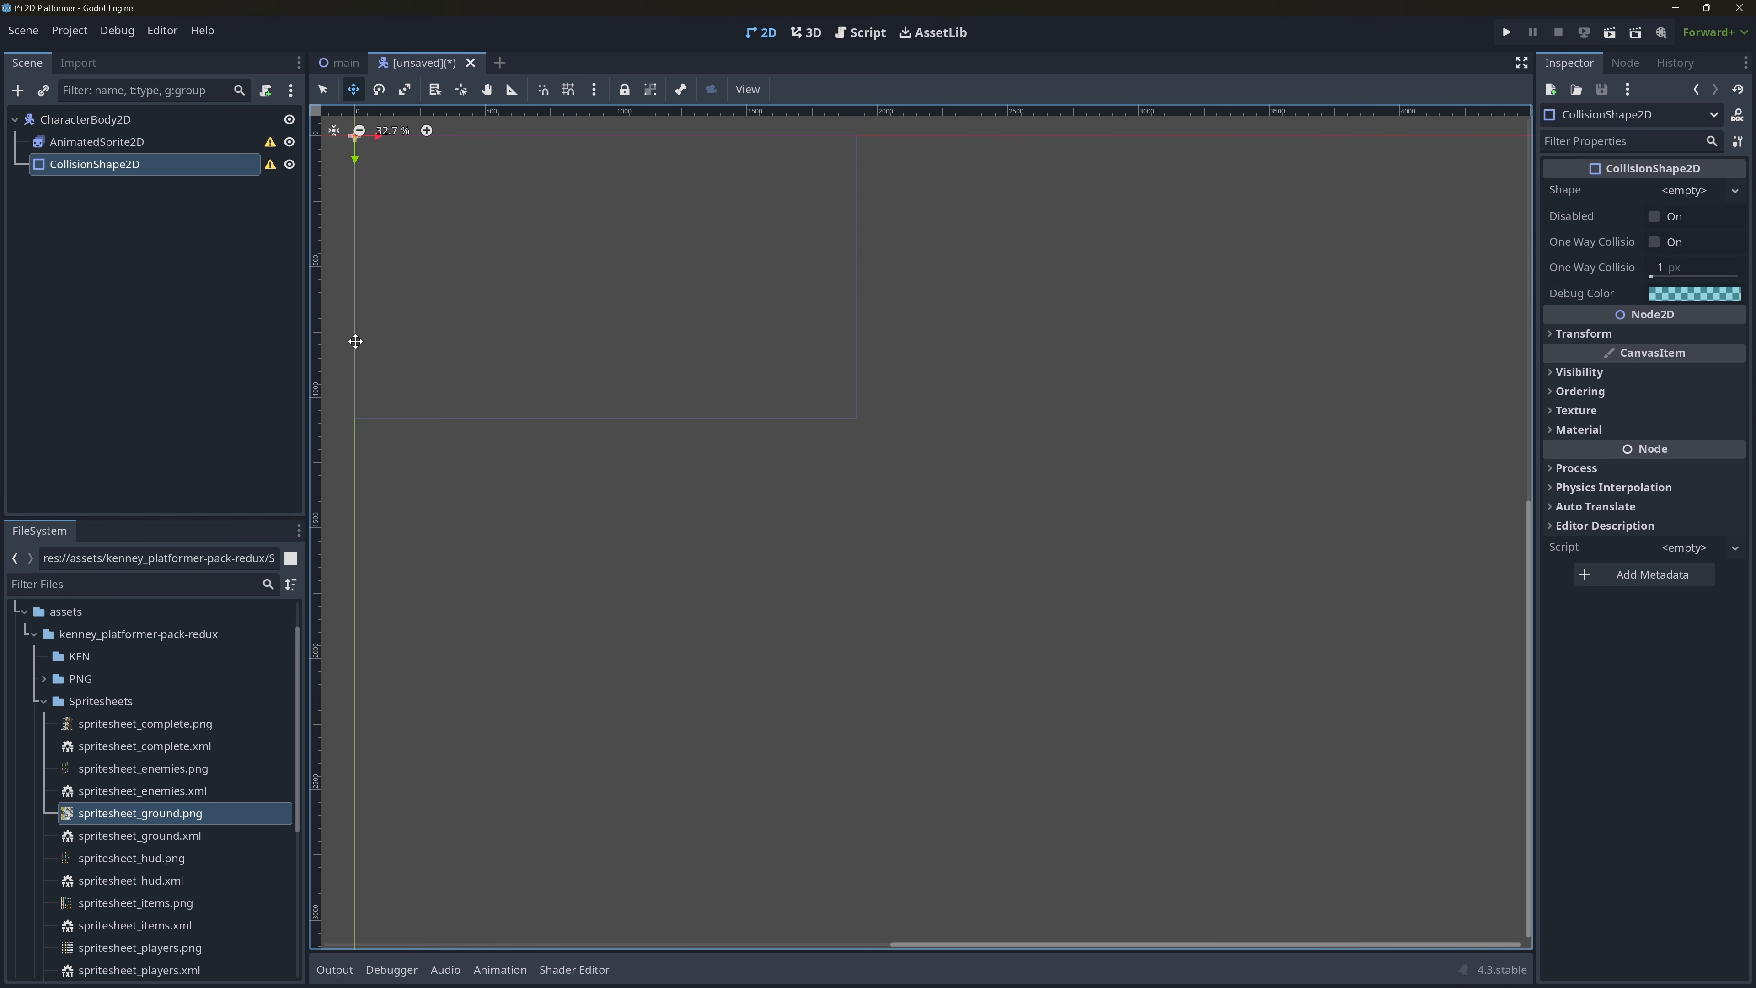
# Try nesting the CollisionShape2D under the AnimatedSprite2D and move it back directly under the CharacterBody2D.
pyautogui.click(59, 119)
pyautogui.click(73, 142)
pyautogui.click(83, 164)
pyautogui.moveTo(90, 166); pyautogui.dragTo(114, 144)
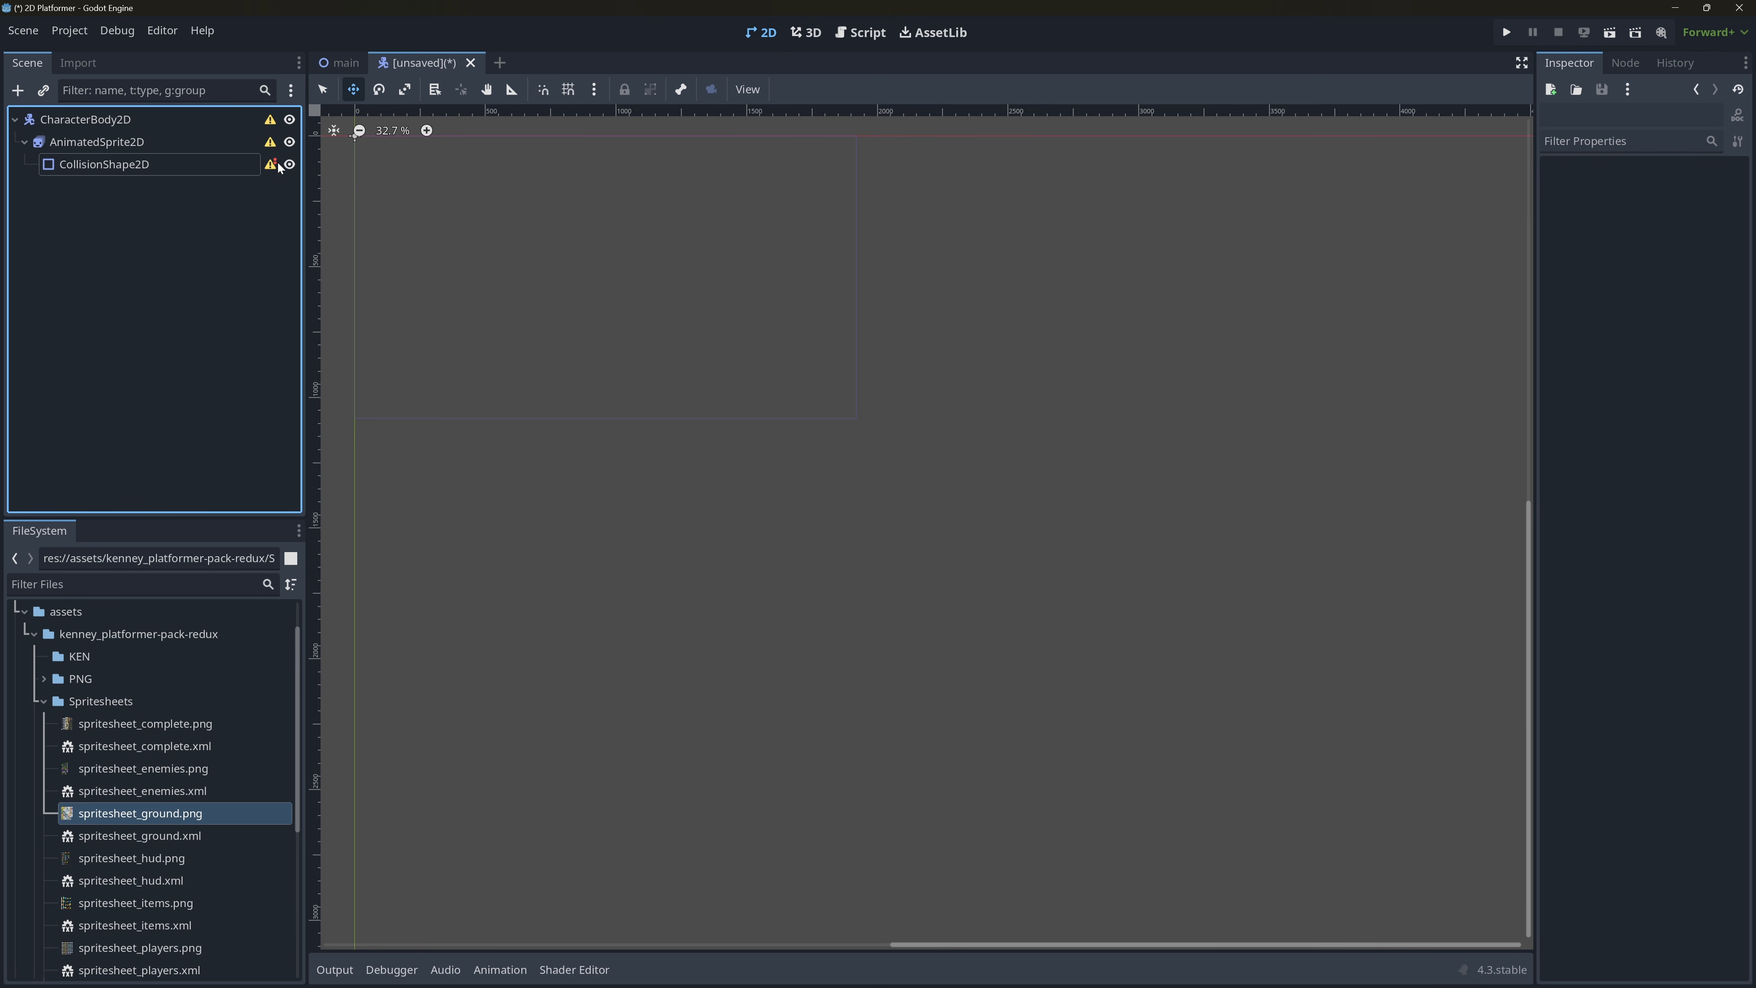
pyautogui.moveTo(138, 163); pyautogui.dragTo(121, 119)
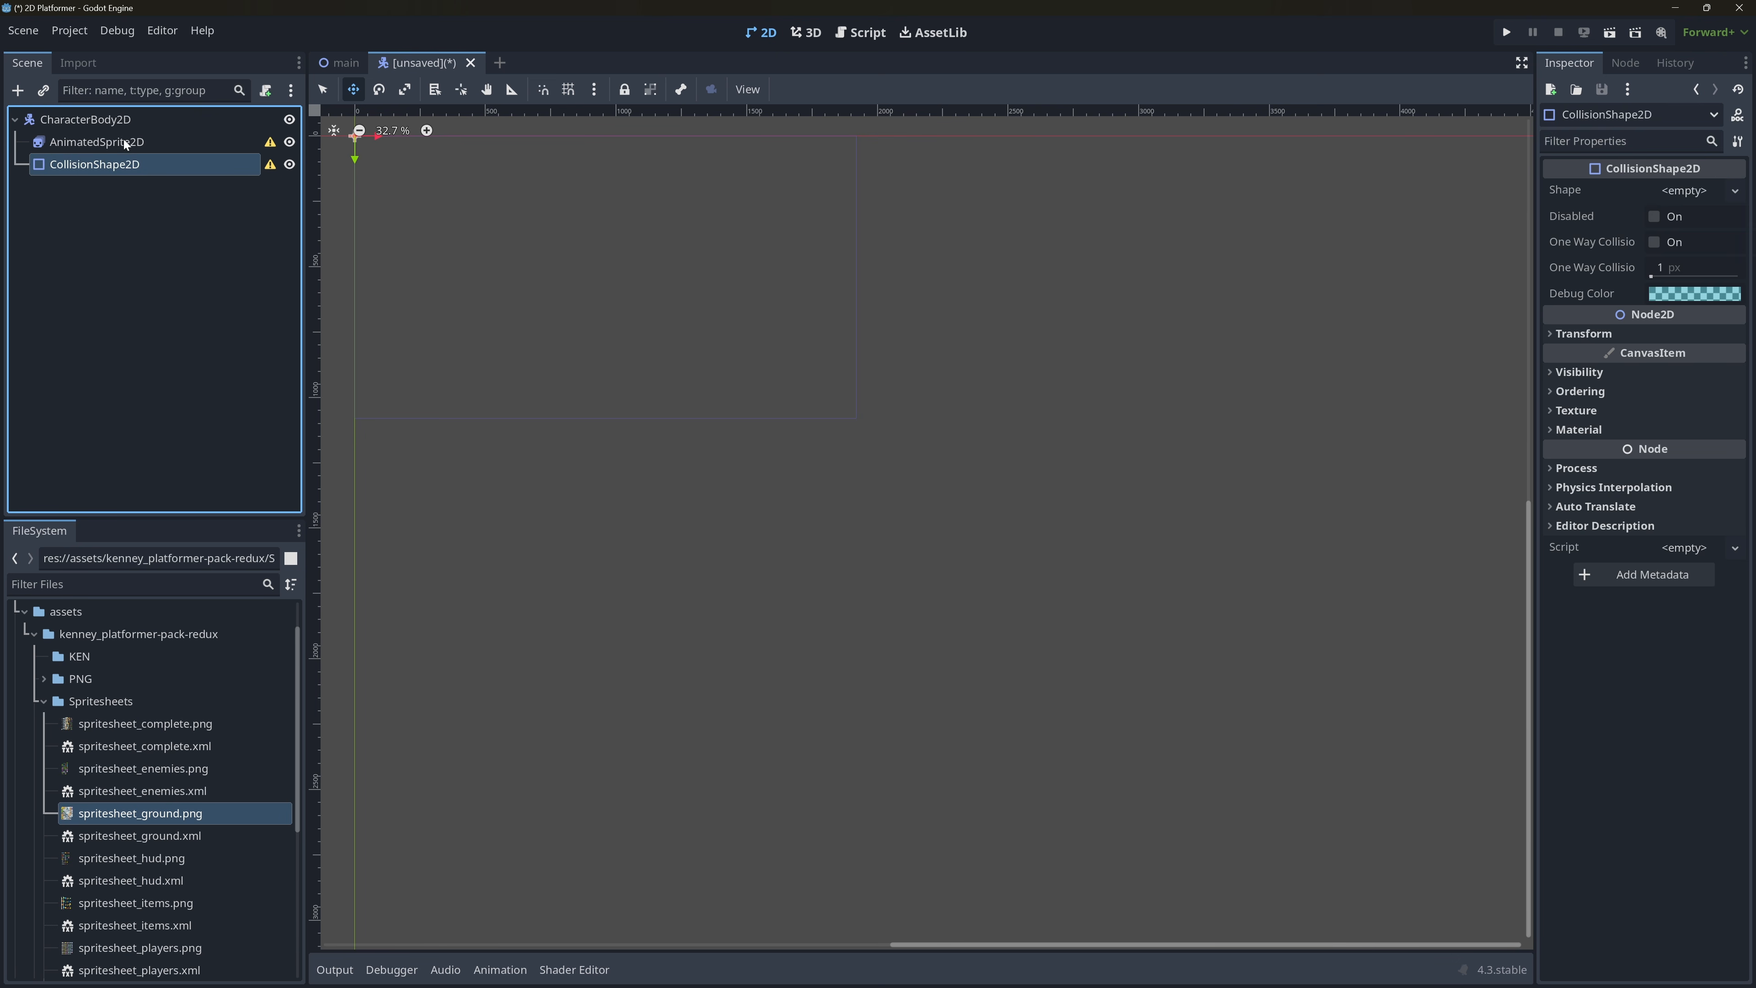
# Rename the CharacterBody2D root node to Player.
pyautogui.click(96, 121)
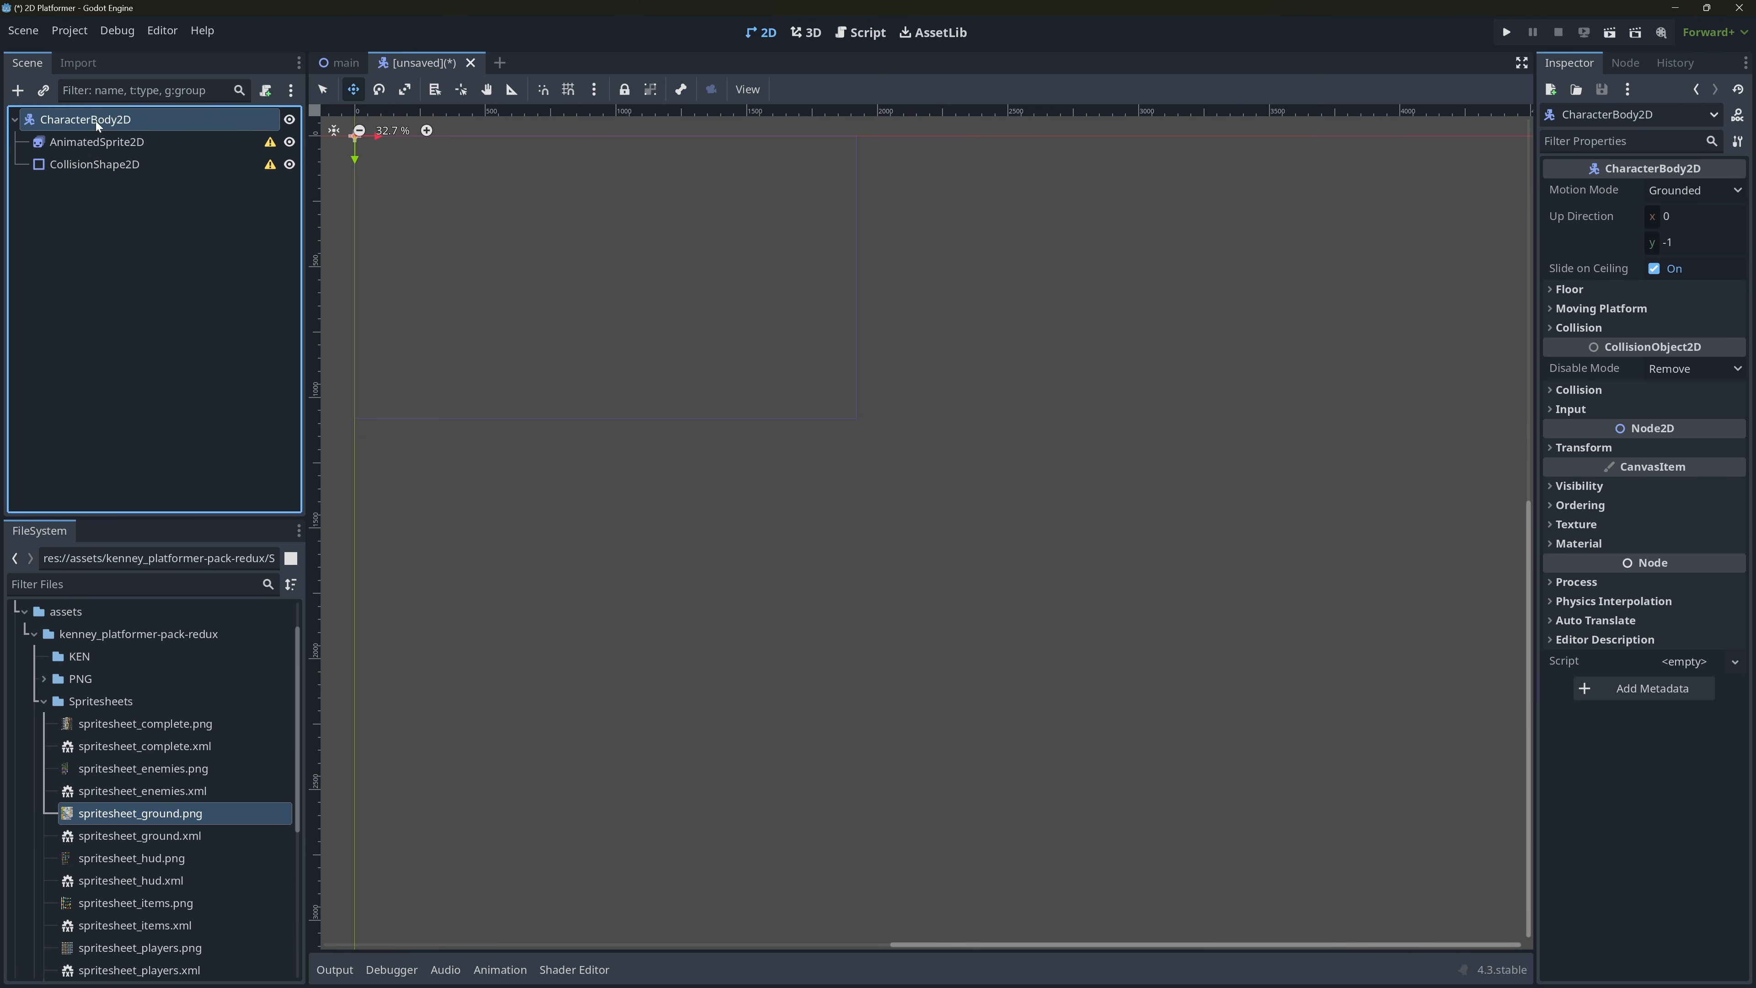
pyautogui.click(95, 120)
pyautogui.write('Player')
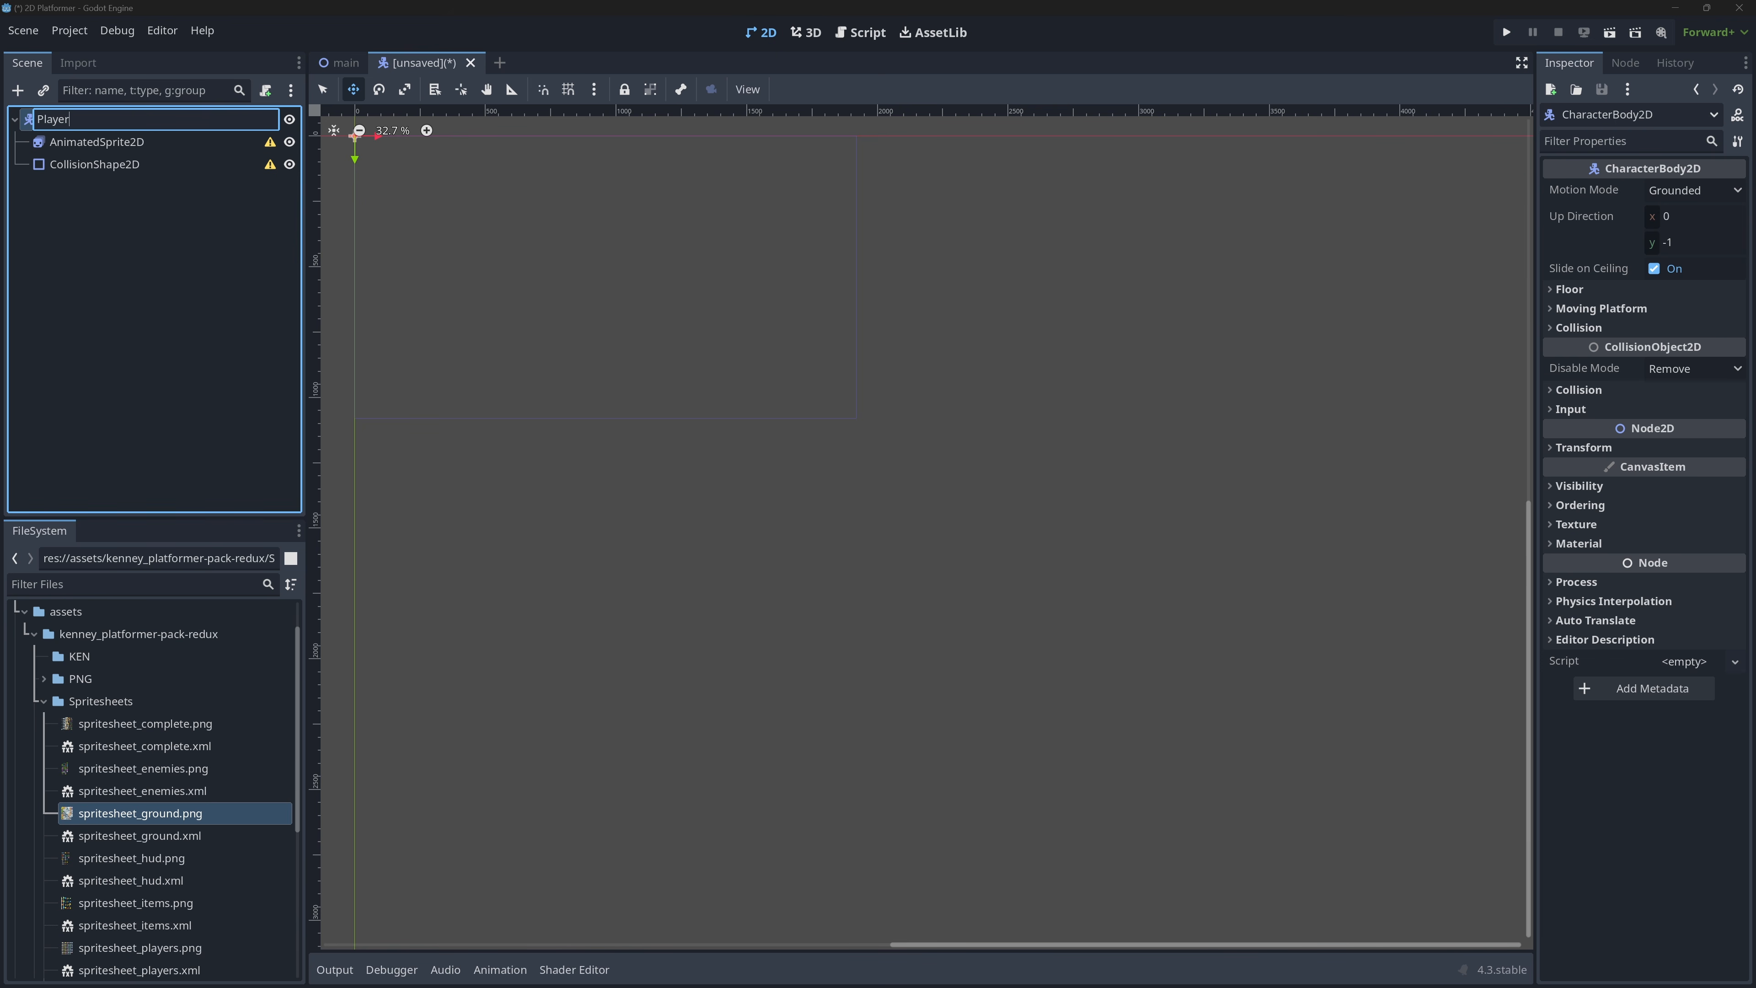
pyautogui.press('Return')
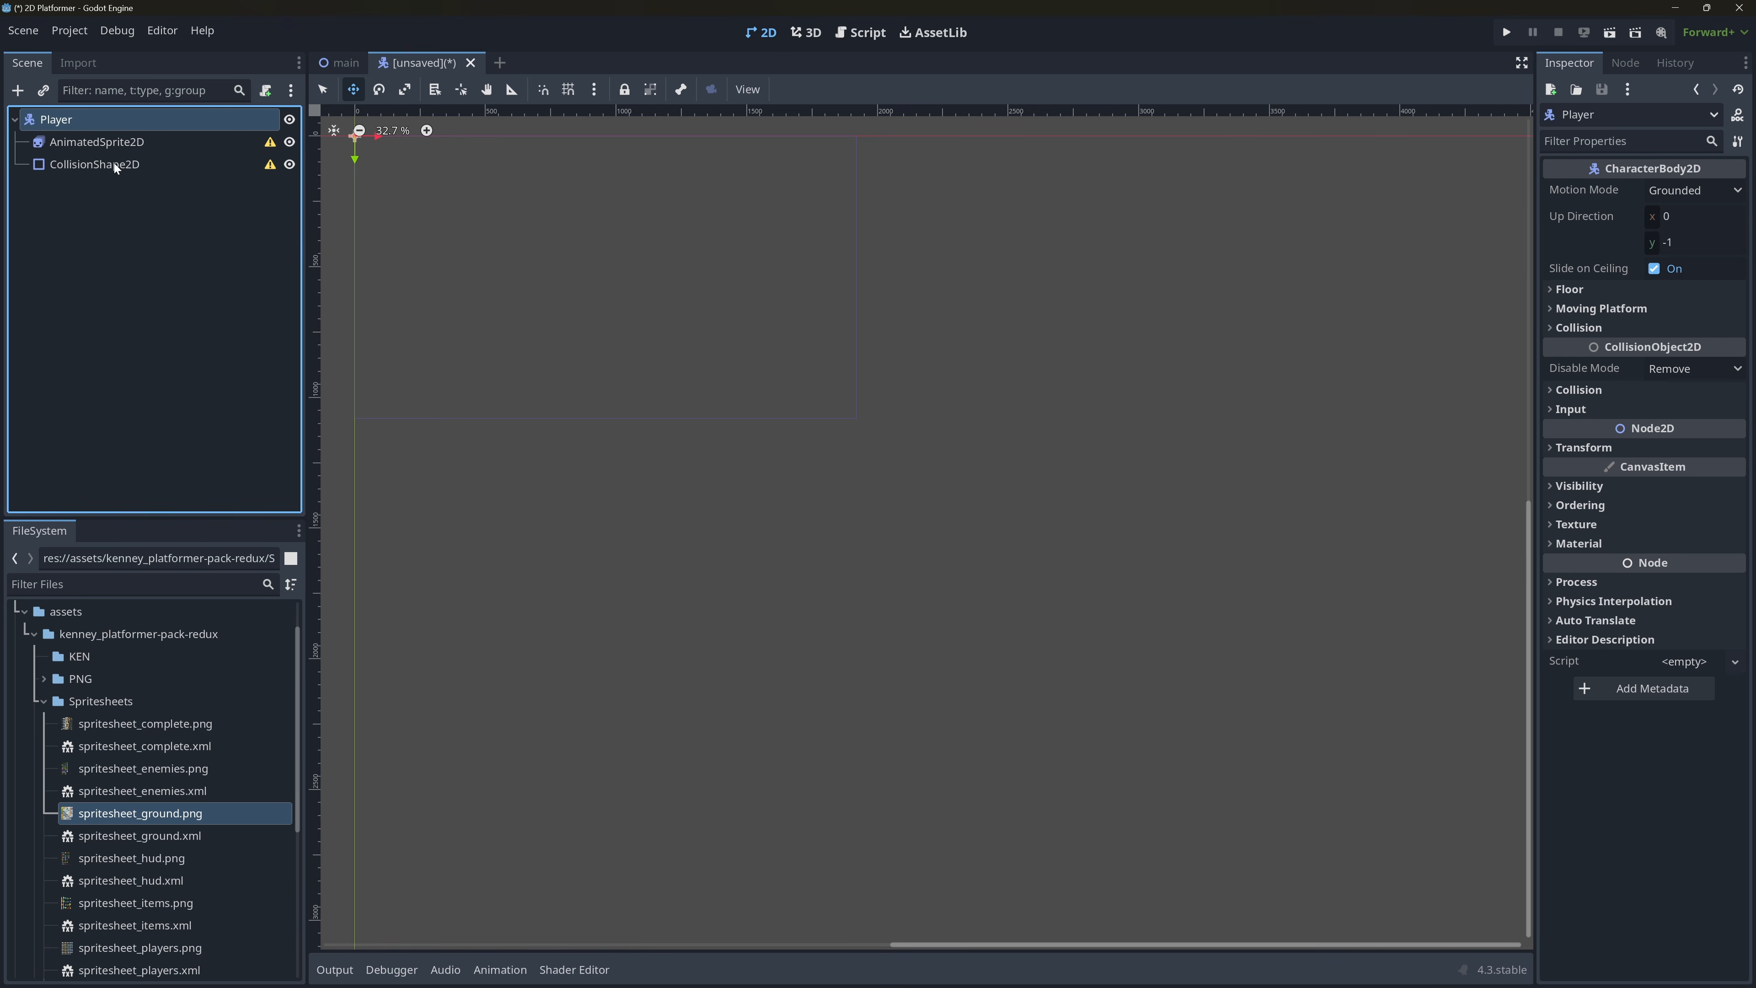
# Create a new SpriteFrames resource for the AnimatedSprite2D's Sprite Frames property.
pyautogui.click(138, 164)
pyautogui.moveTo(413, 280); pyautogui.dragTo(647, 498, button='middle')
pyautogui.scroll(12, 607, 444)
pyautogui.click(141, 141)
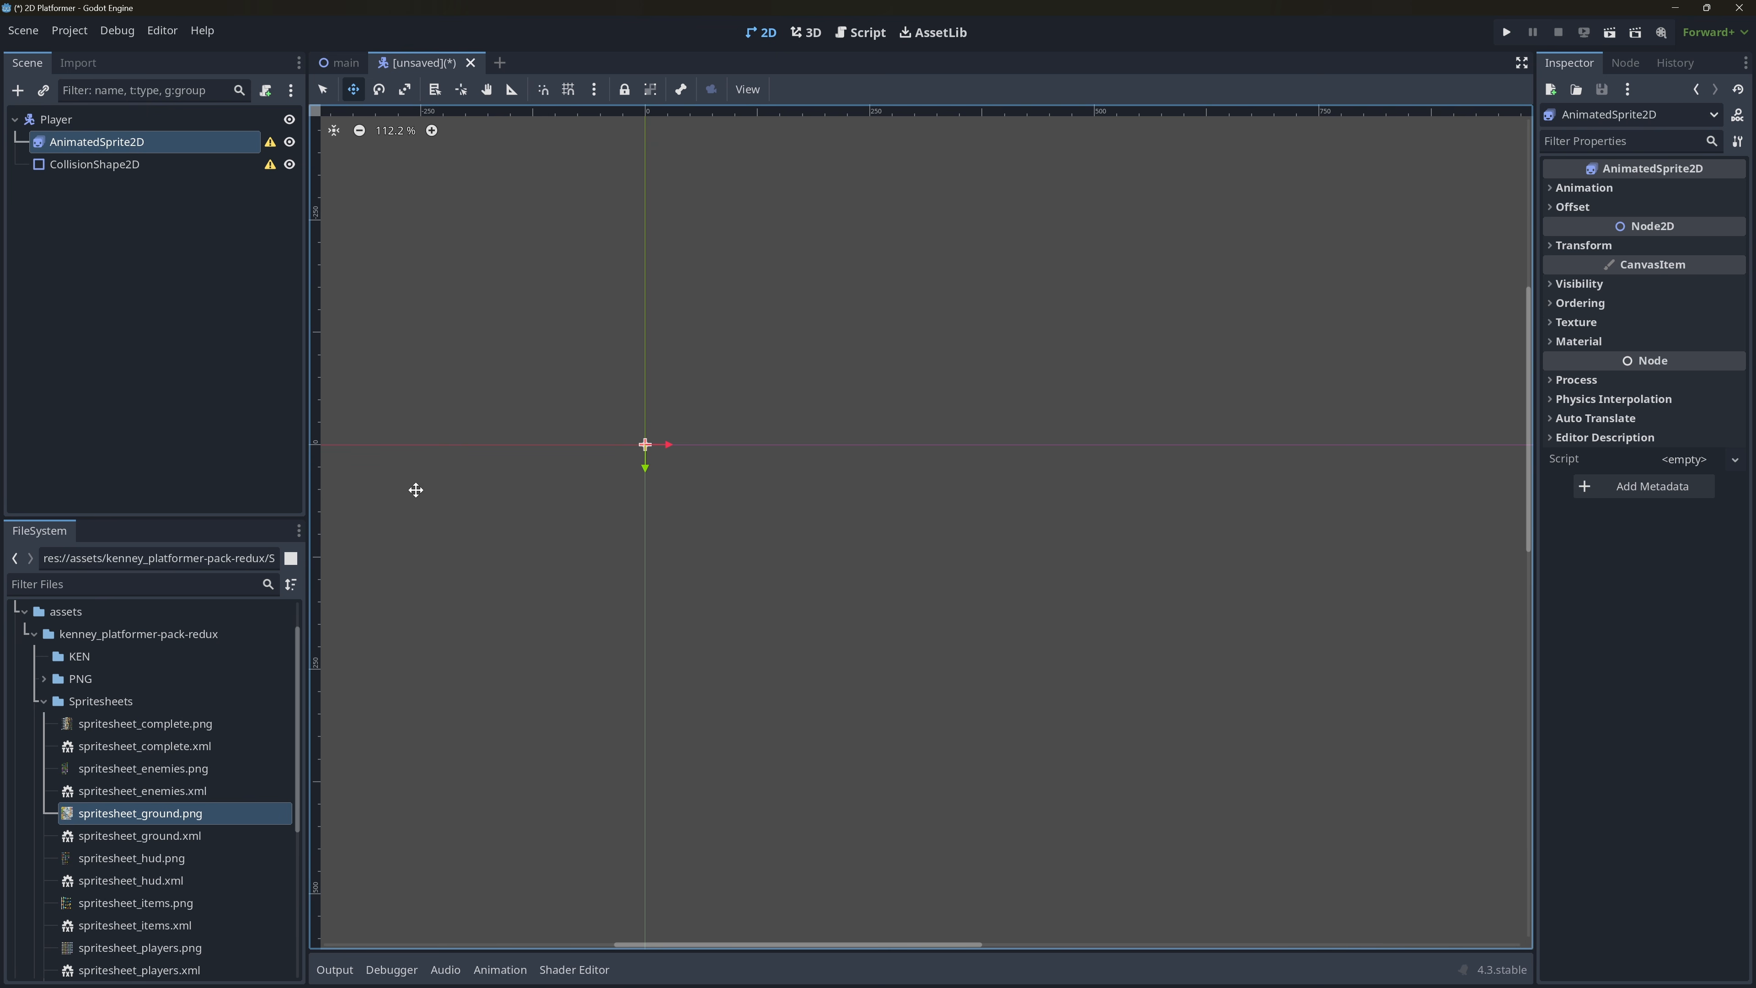
pyautogui.click(1603, 188)
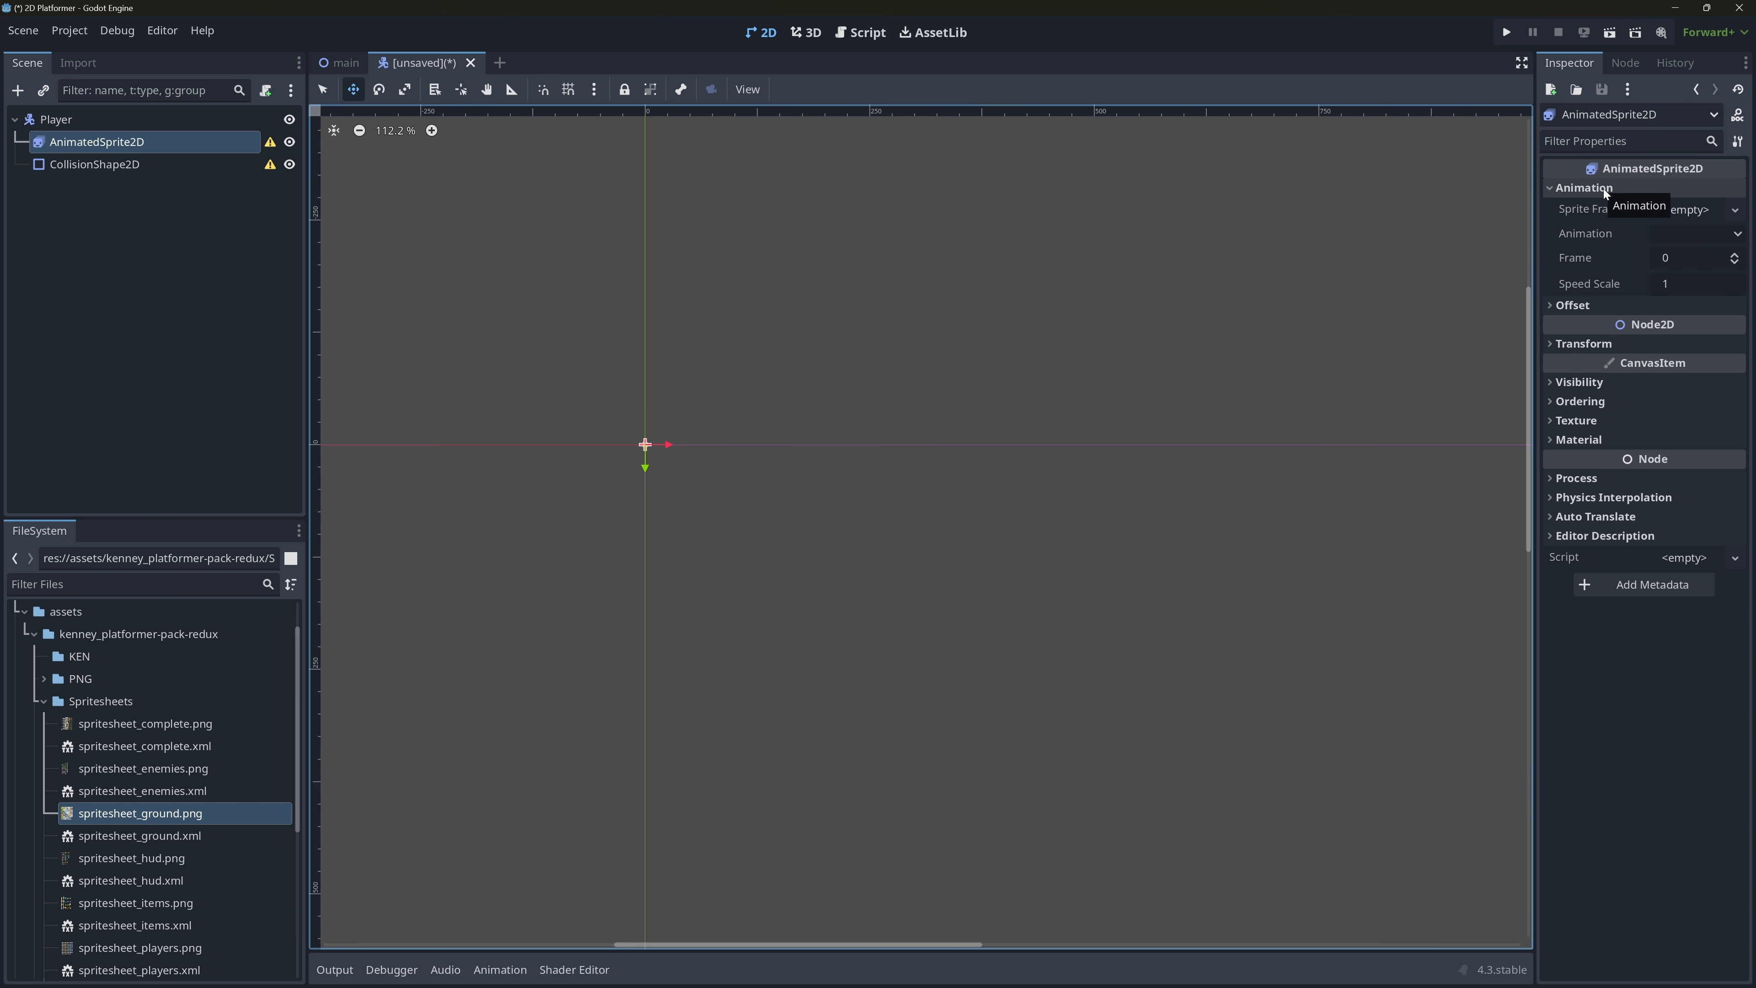
pyautogui.click(1689, 217)
pyautogui.click(1702, 233)
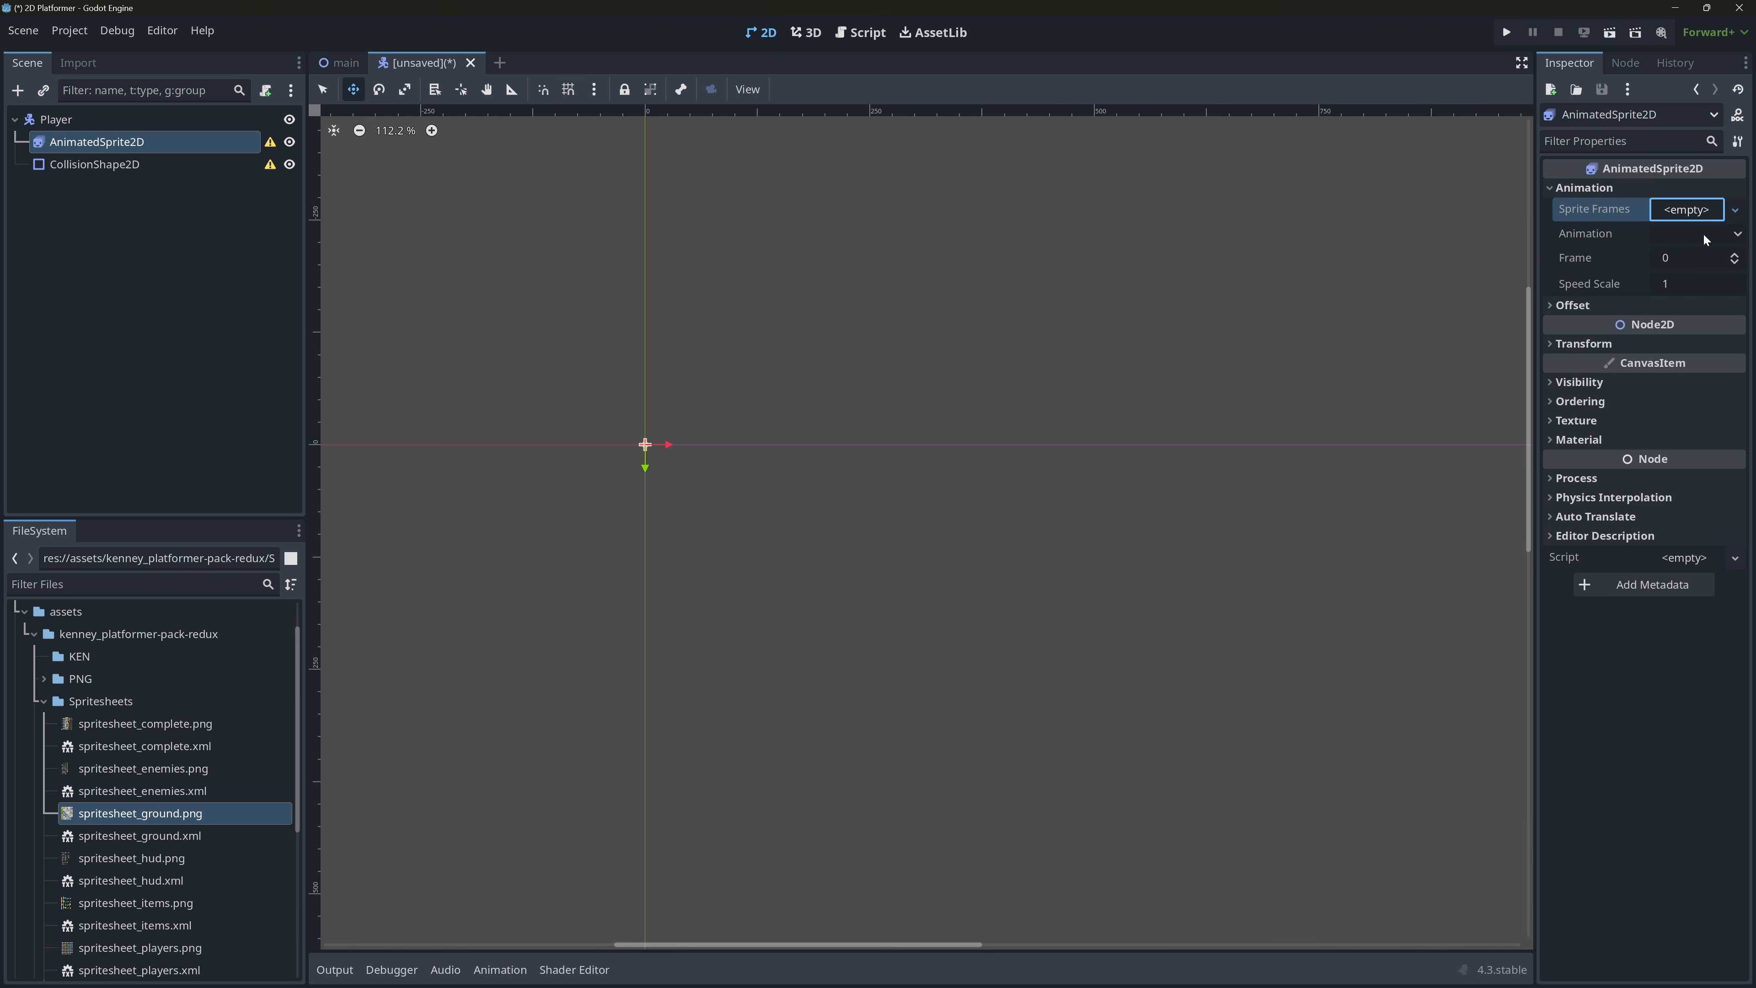
pyautogui.click(1701, 213)
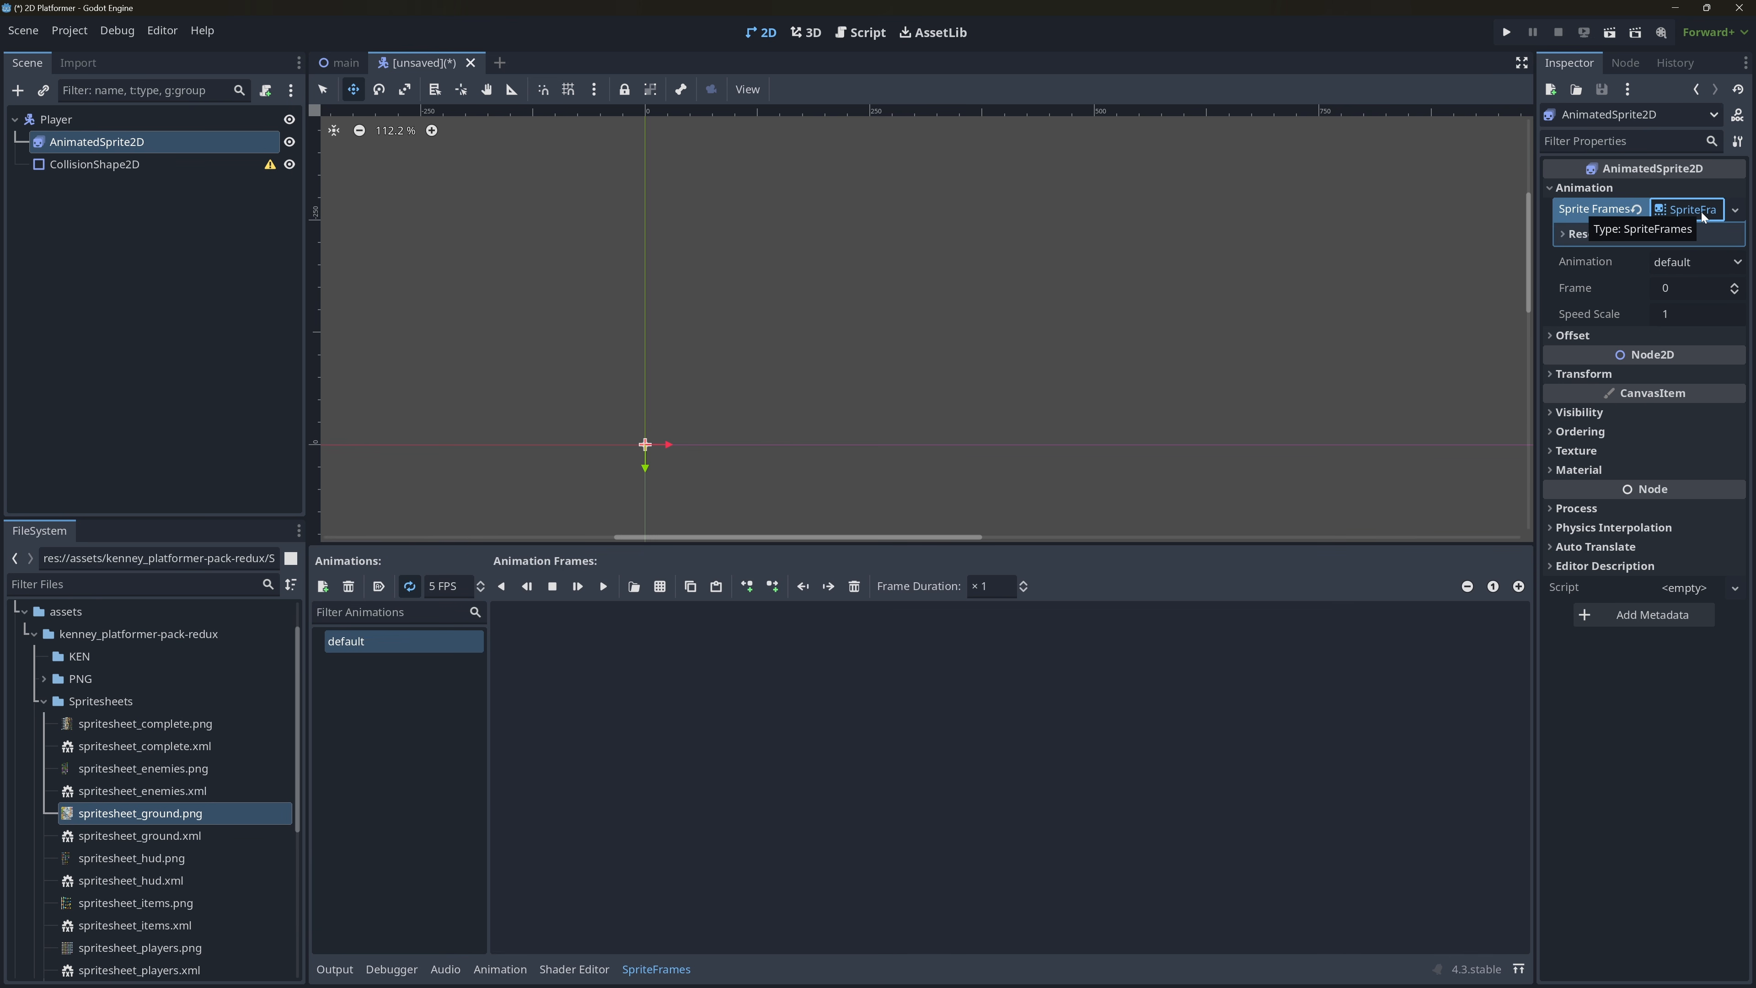
# Add alienYellow_walk1.png from the PNG/Players/128x256/Yellow asset folder as the first frame of the default animation.
pyautogui.click(43, 702)
pyautogui.click(46, 715)
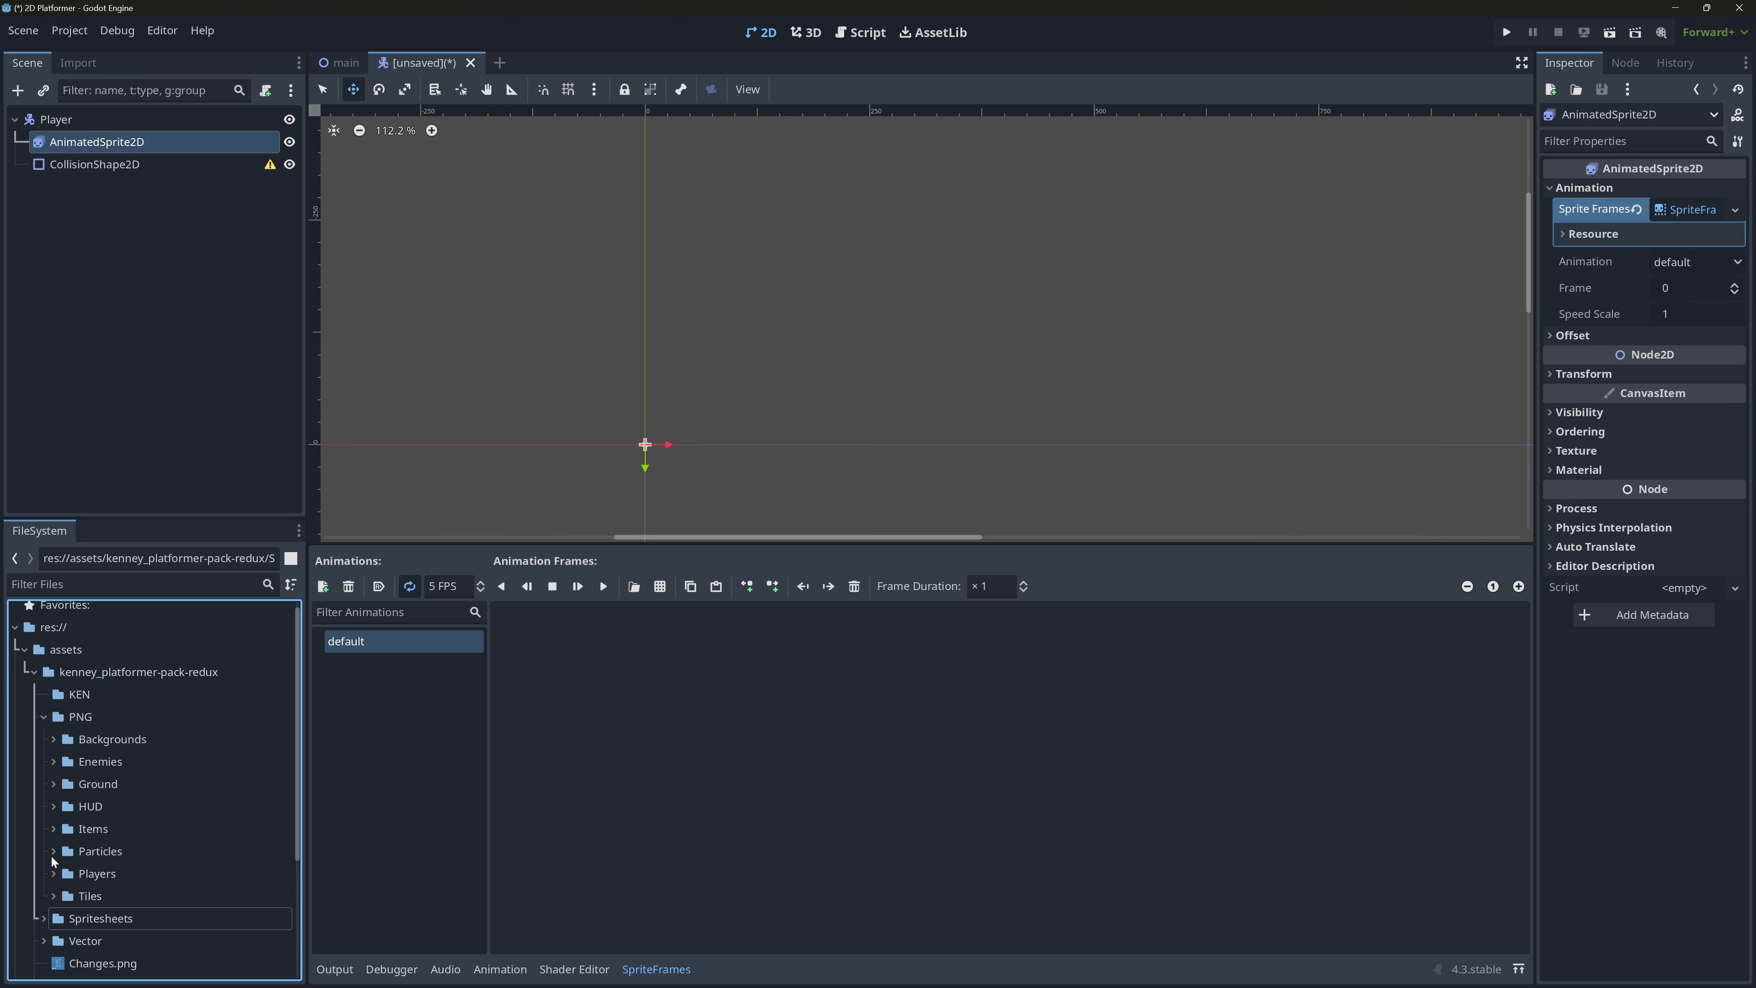
pyautogui.click(52, 874)
pyautogui.scroll(-2, 149, 809)
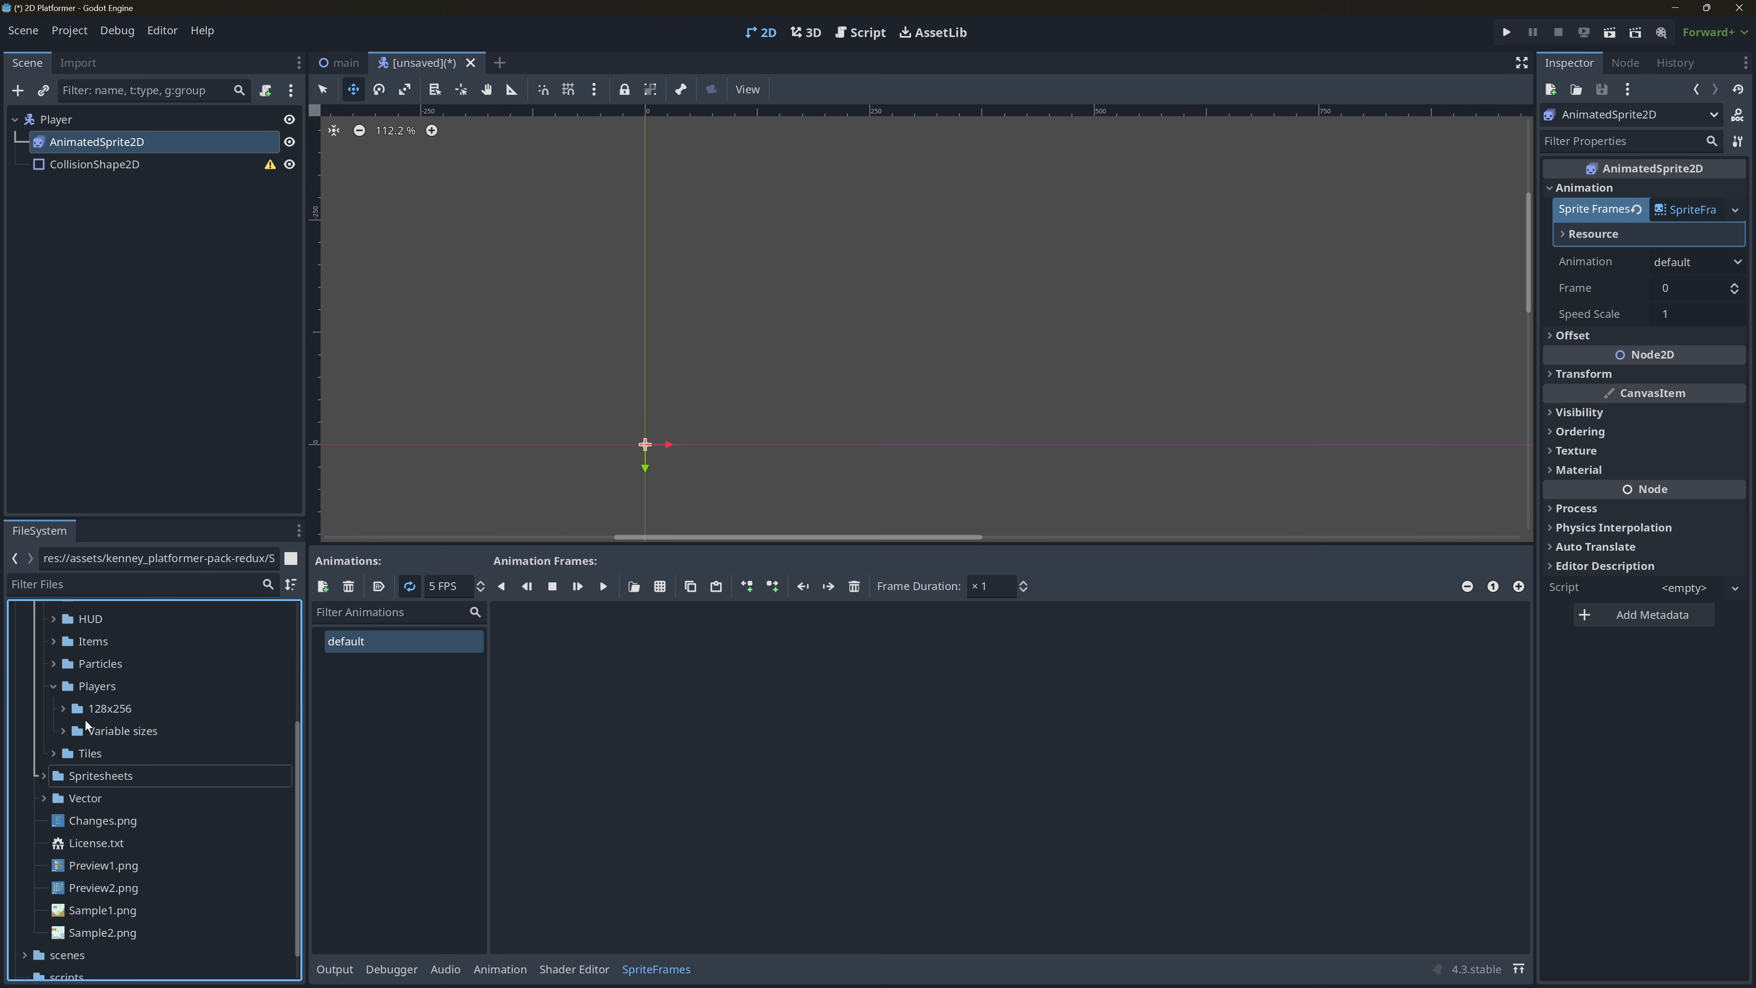
pyautogui.click(63, 709)
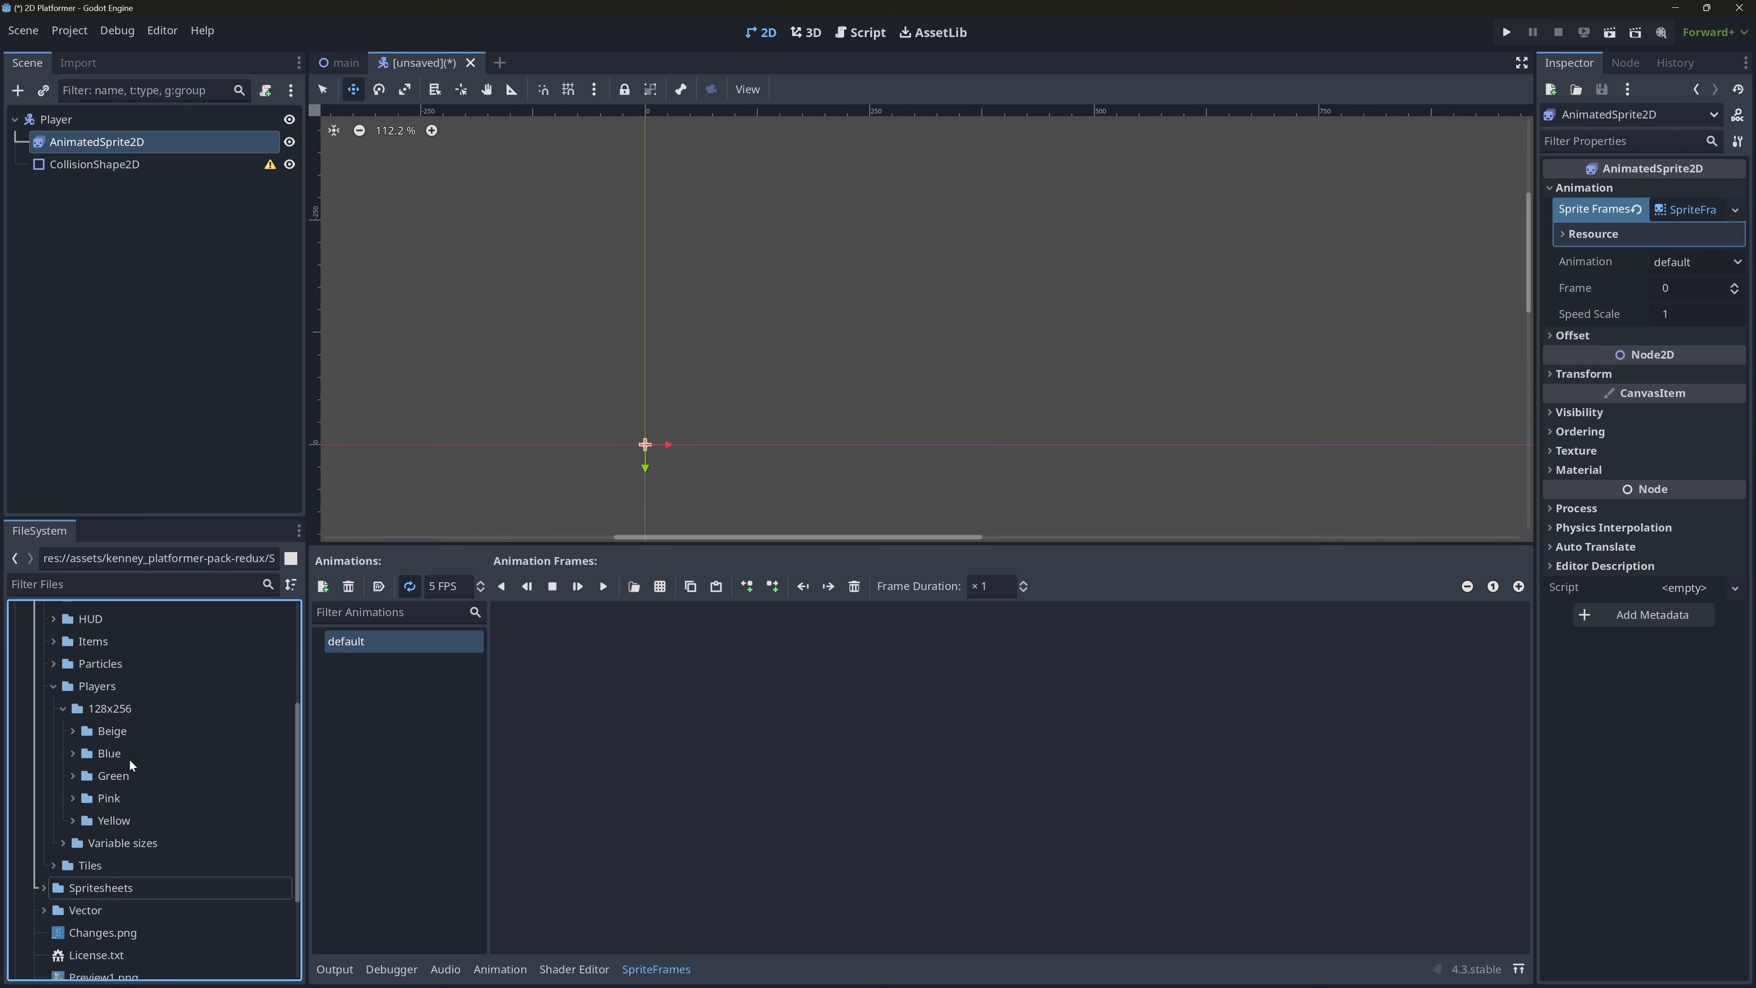
pyautogui.click(152, 817)
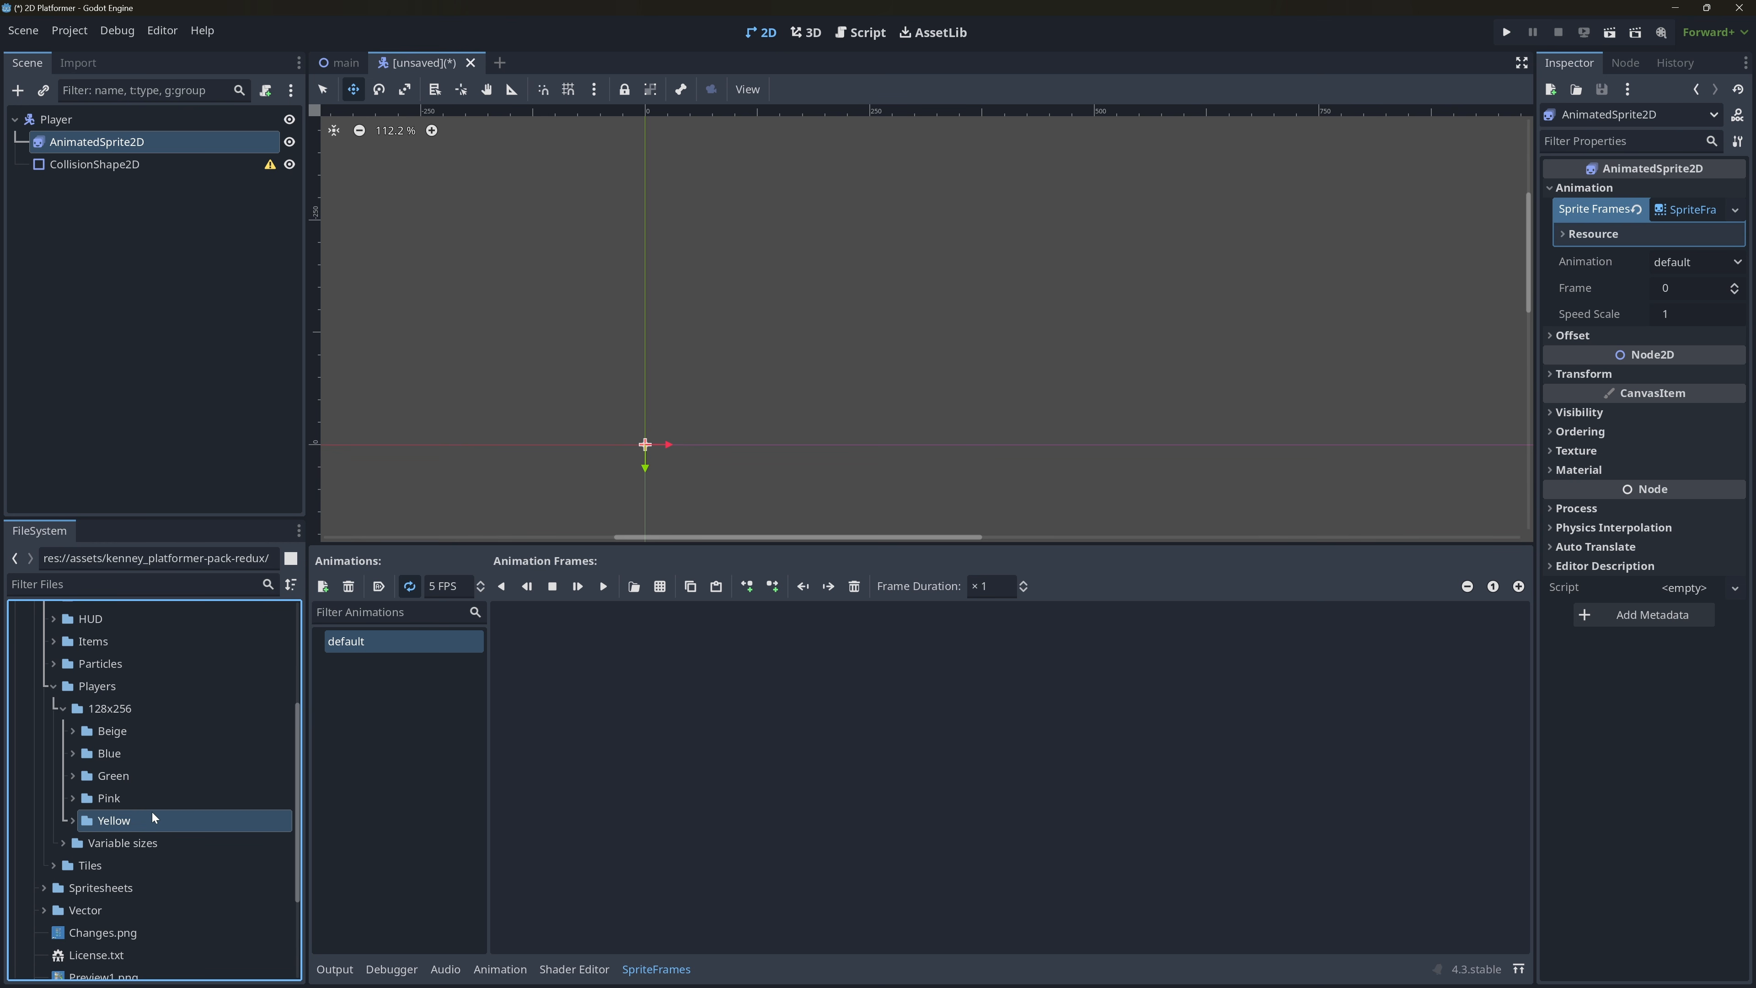
pyautogui.click(73, 819)
pyautogui.scroll(-2, 138, 803)
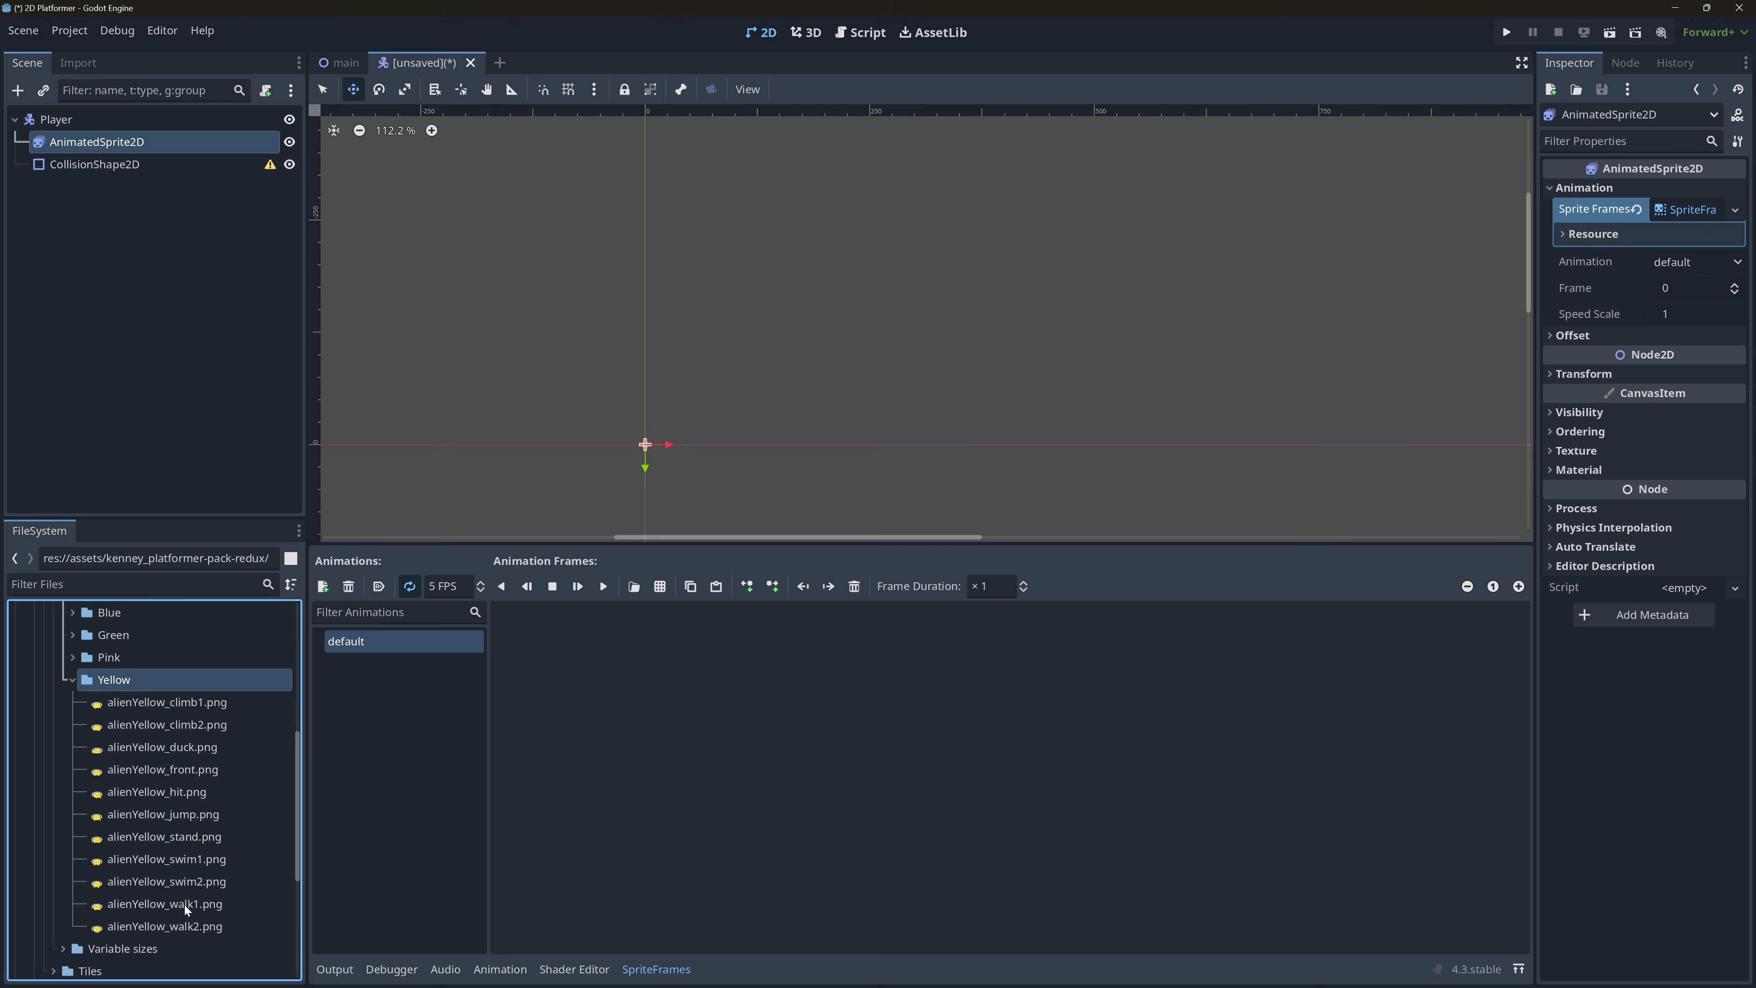
pyautogui.moveTo(184, 904); pyautogui.dragTo(620, 793)
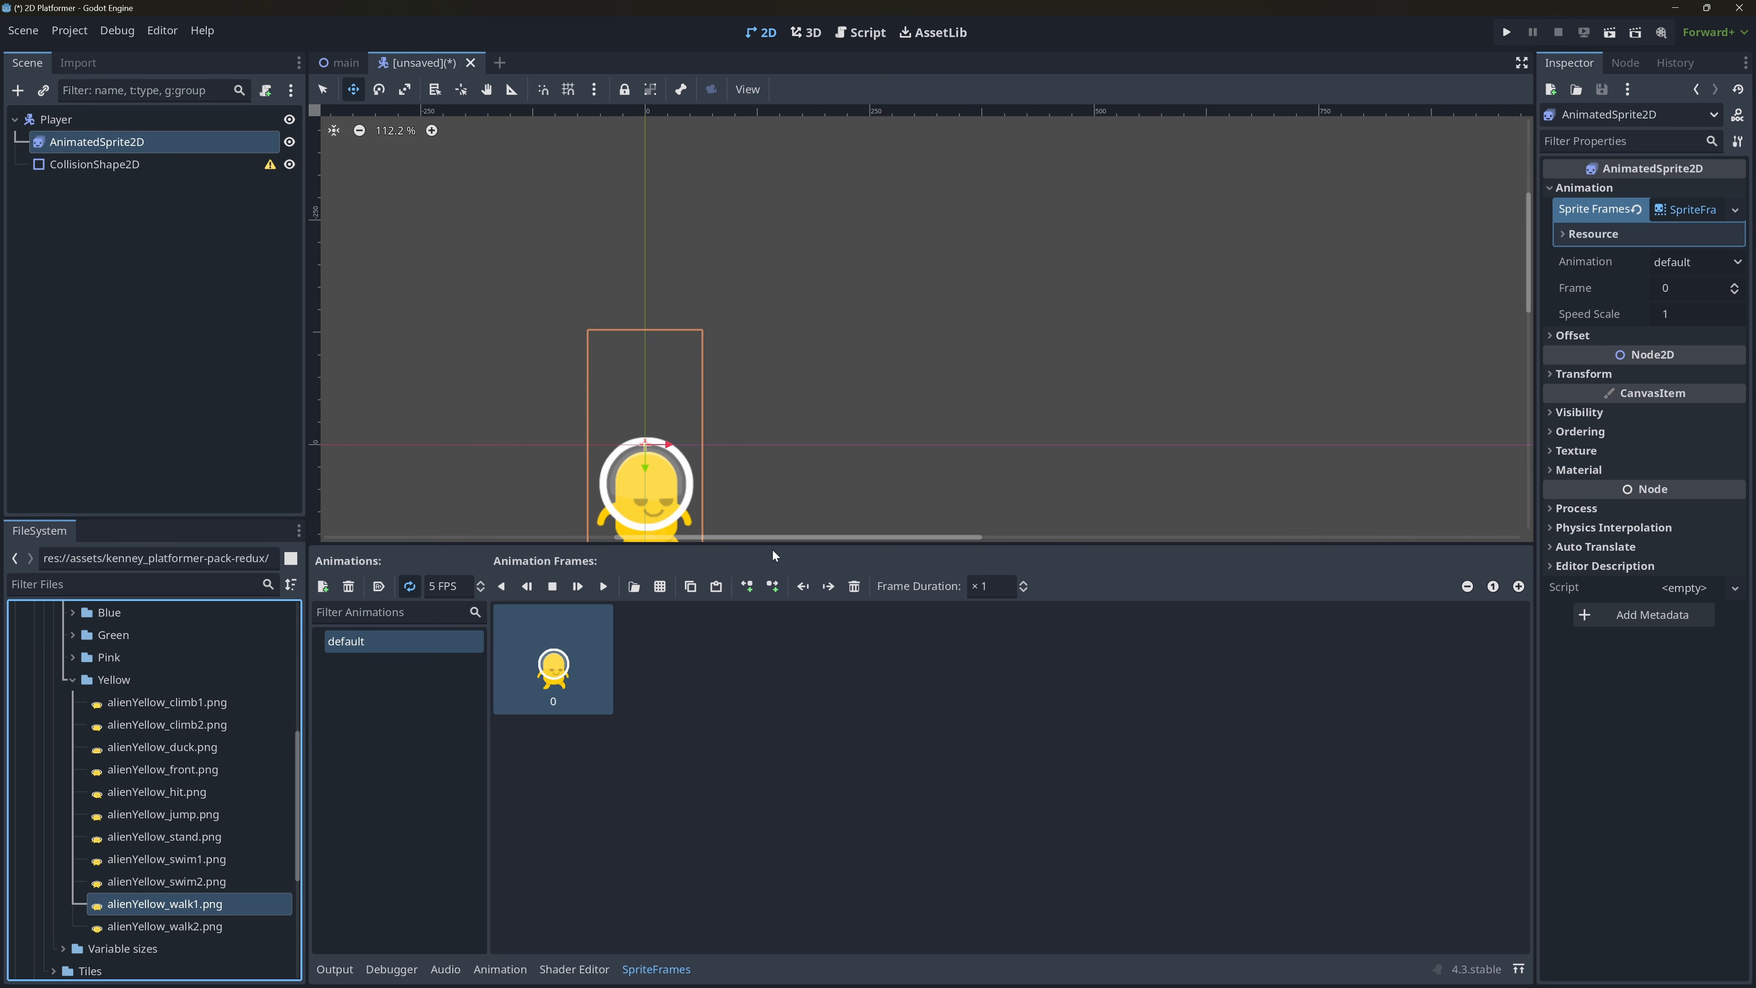
pyautogui.scroll(-2, 830, 394)
pyautogui.scroll(4, 795, 429)
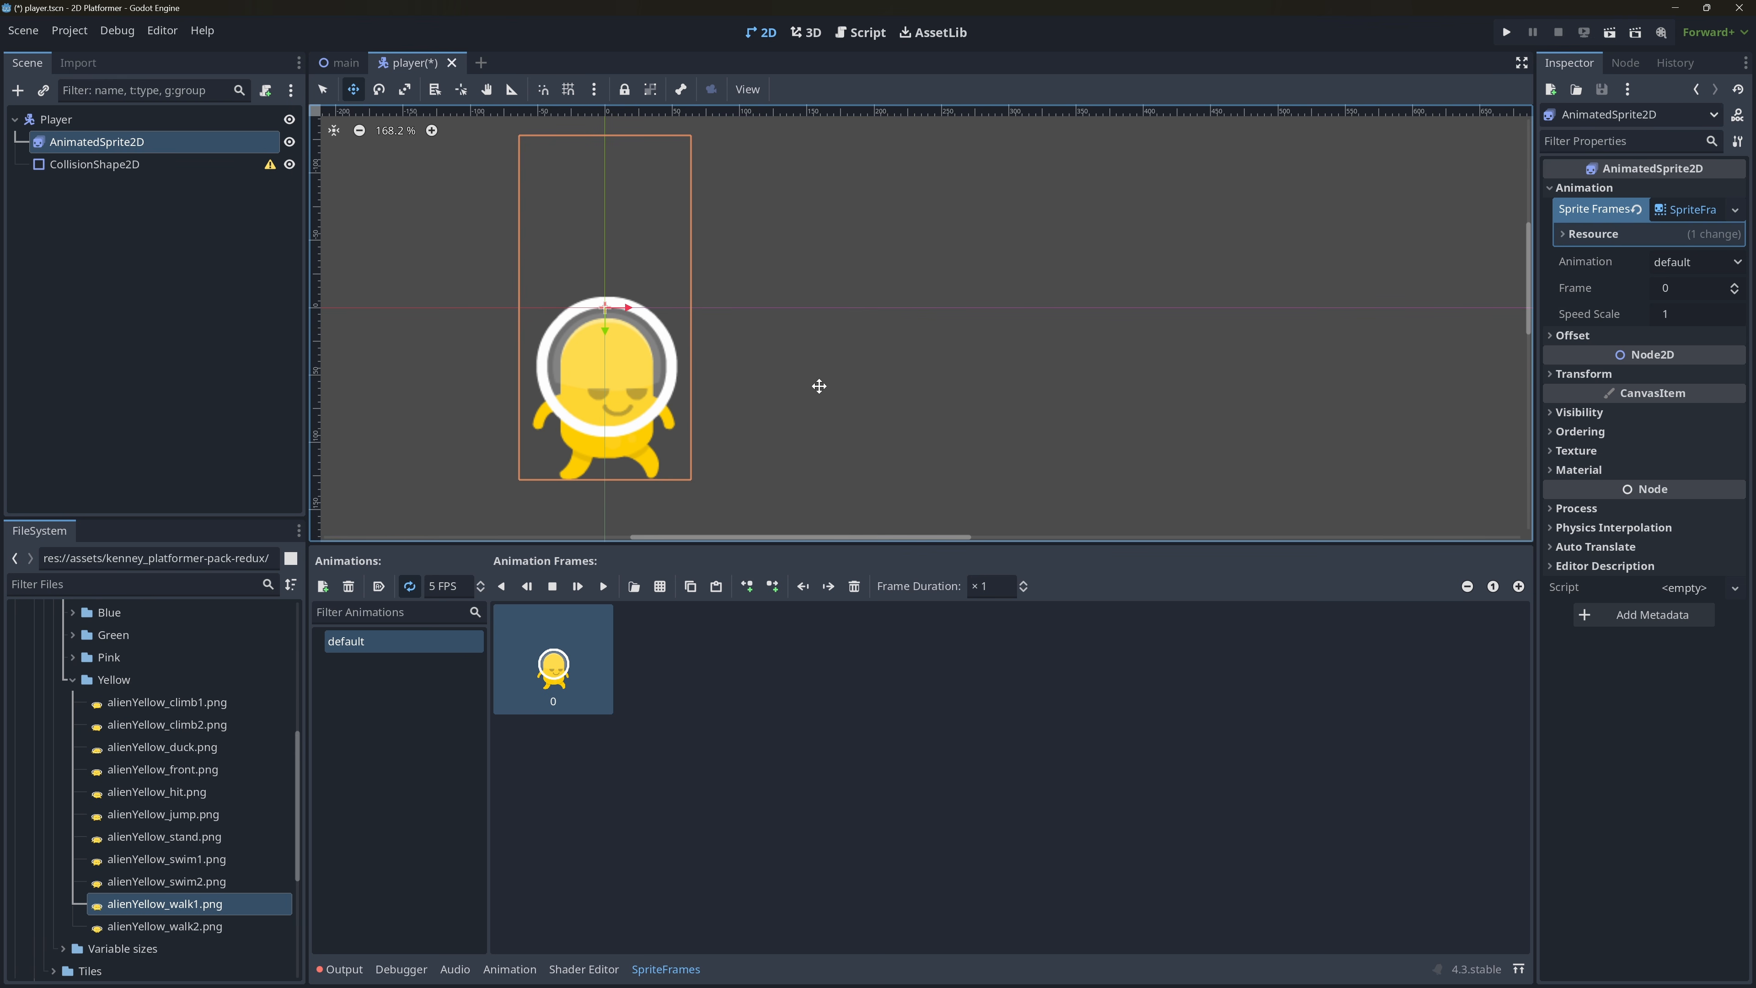
# Give the CollisionShape2D a new CapsuleShape2D and scale it uniformly to 5.59.
pyautogui.click(152, 166)
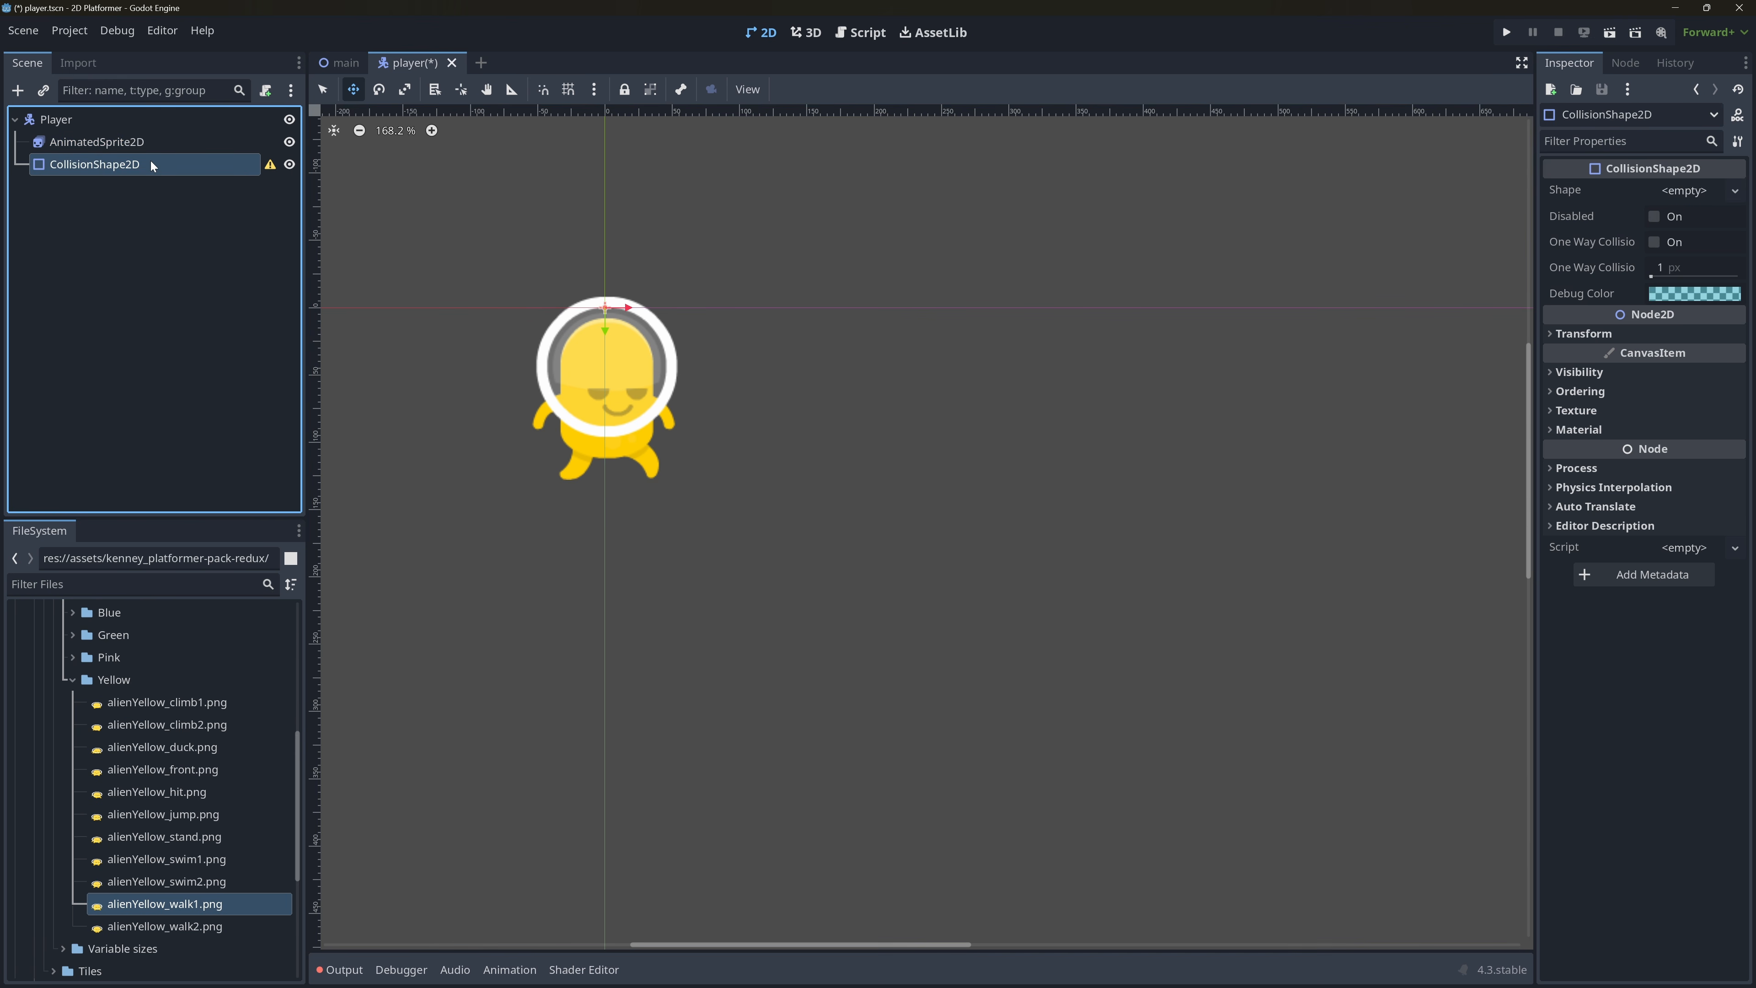
pyautogui.click(1701, 194)
pyautogui.click(1690, 326)
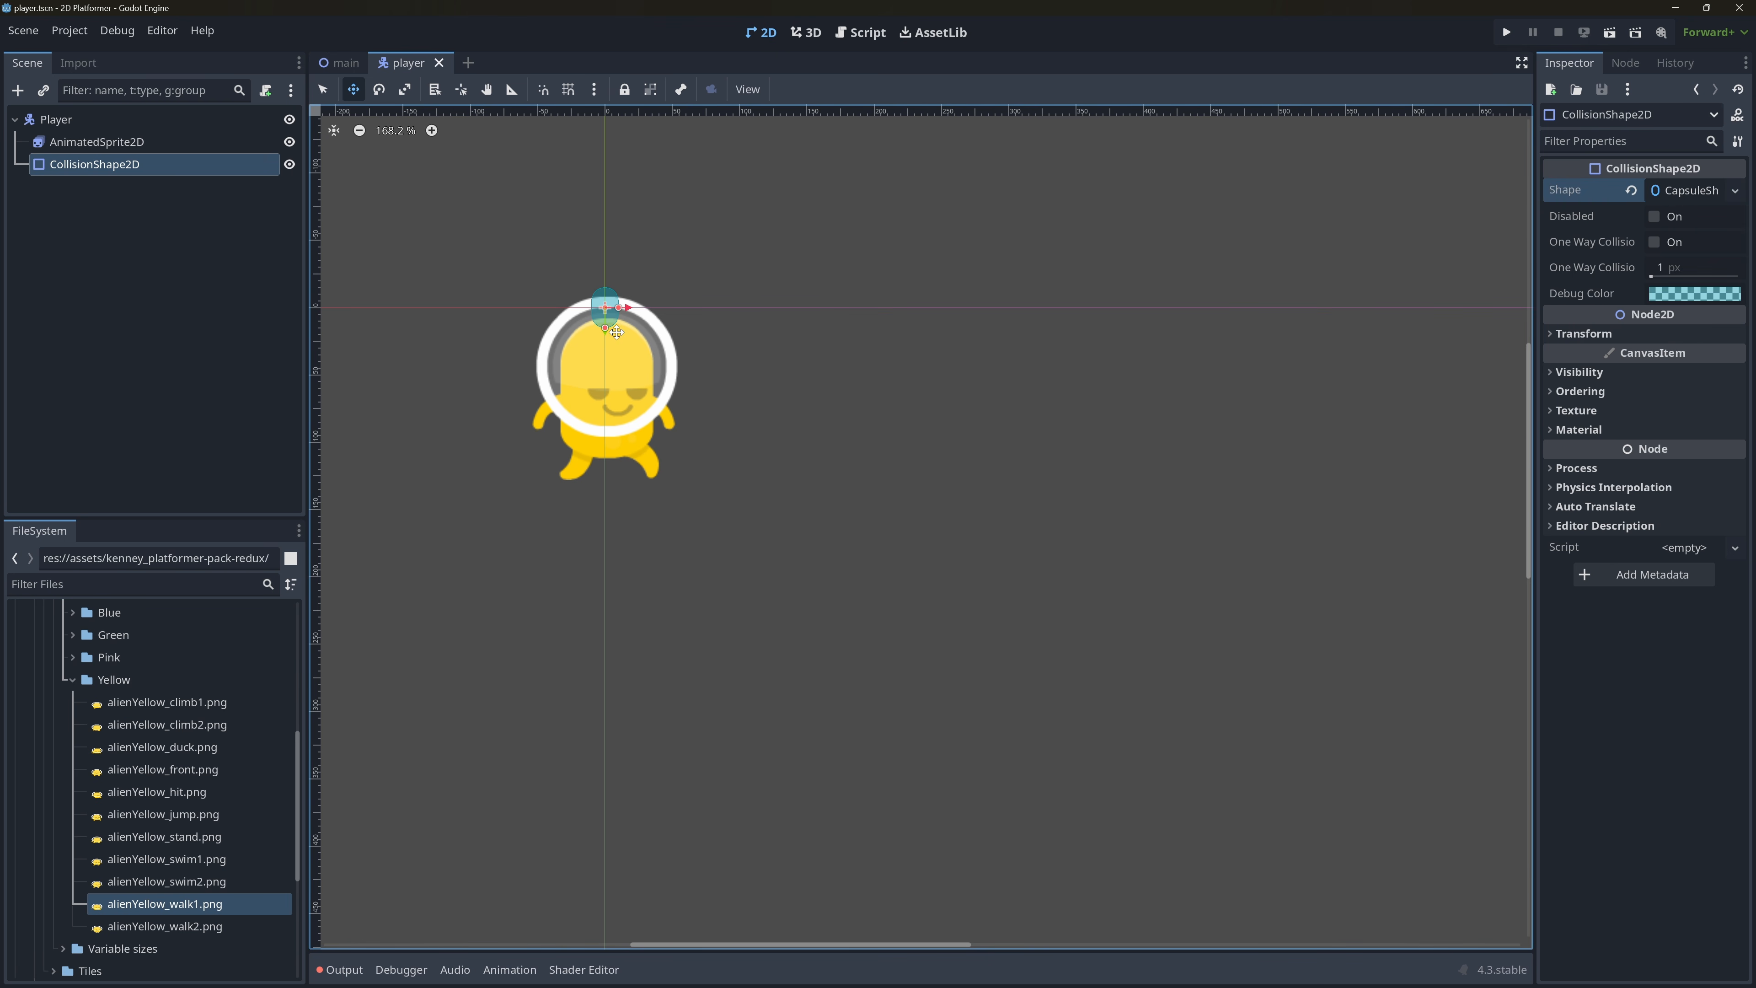
pyautogui.click(1576, 334)
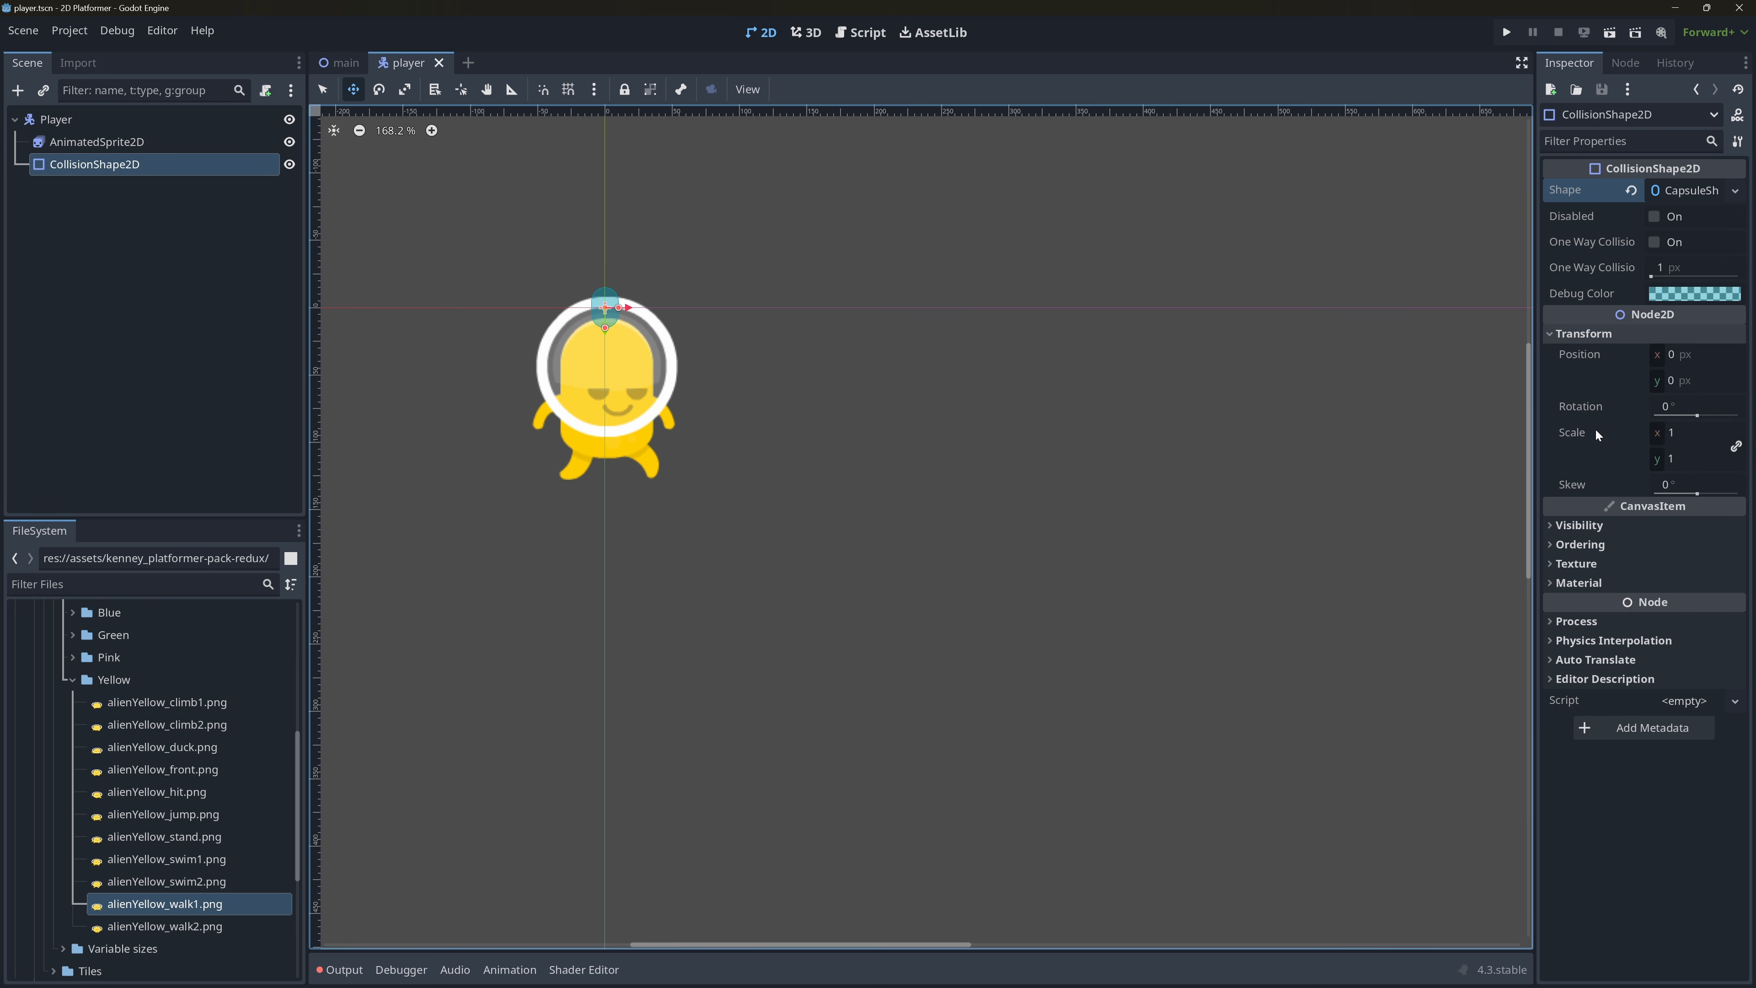
pyautogui.click(1649, 435)
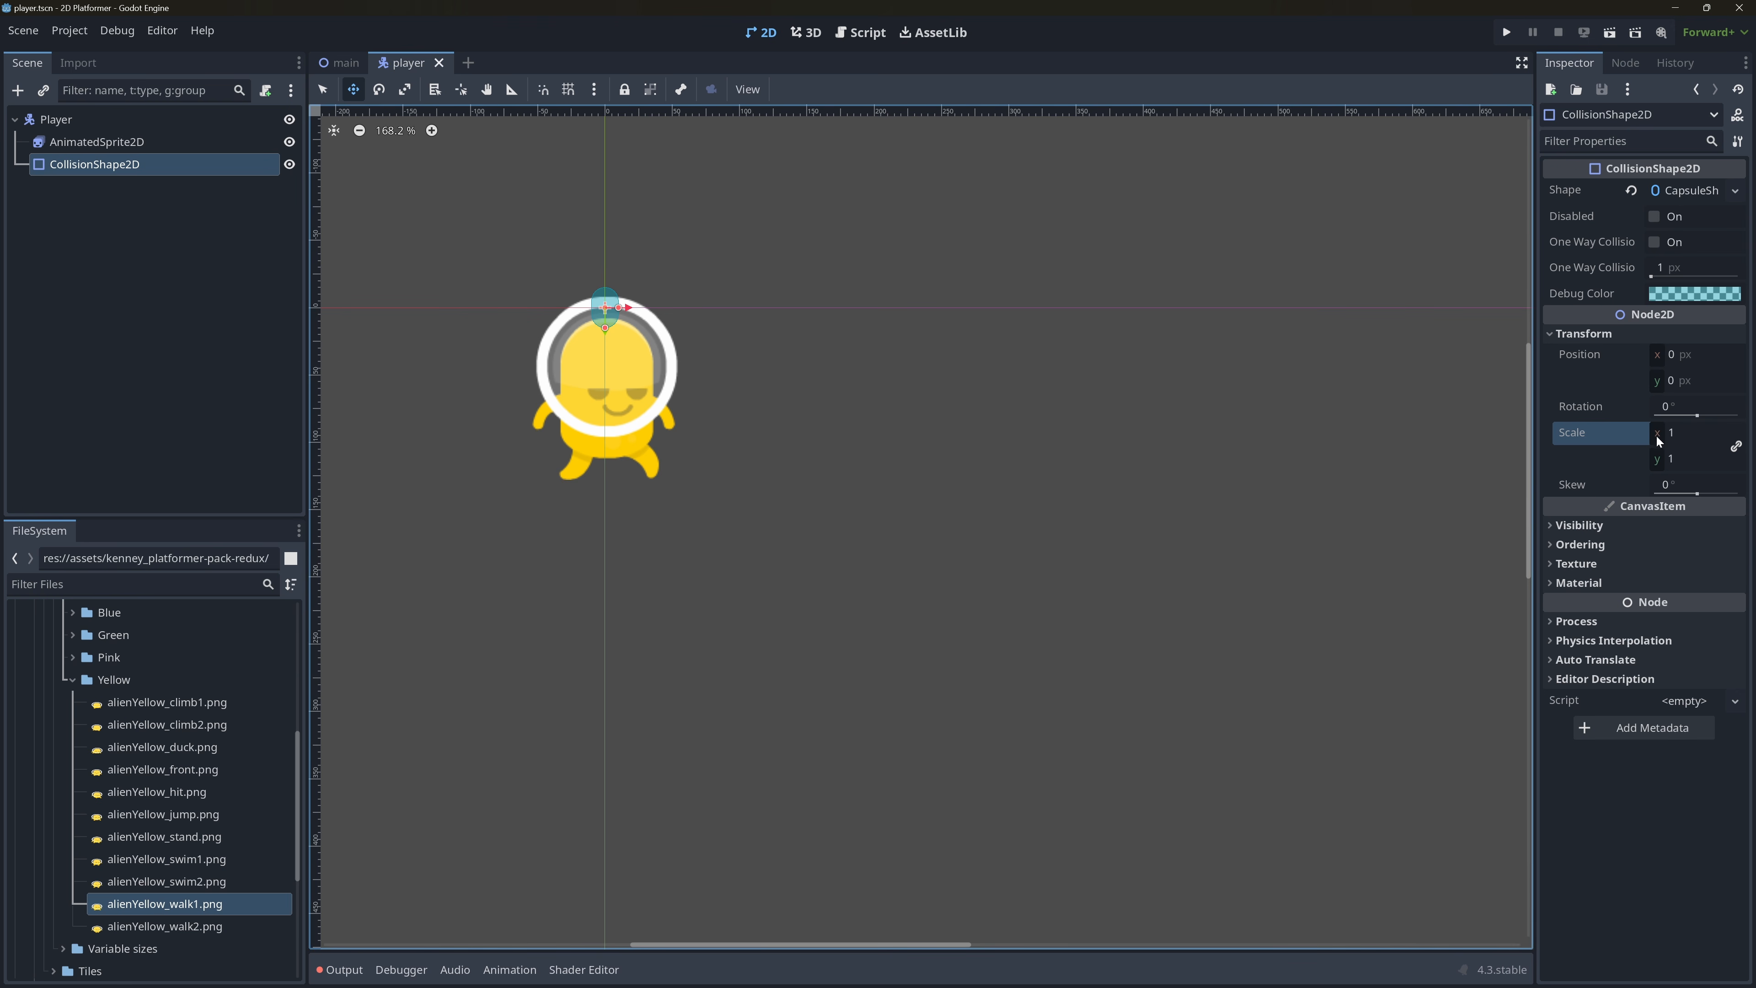
pyautogui.moveTo(1659, 437); pyautogui.dragTo(1741, 437)
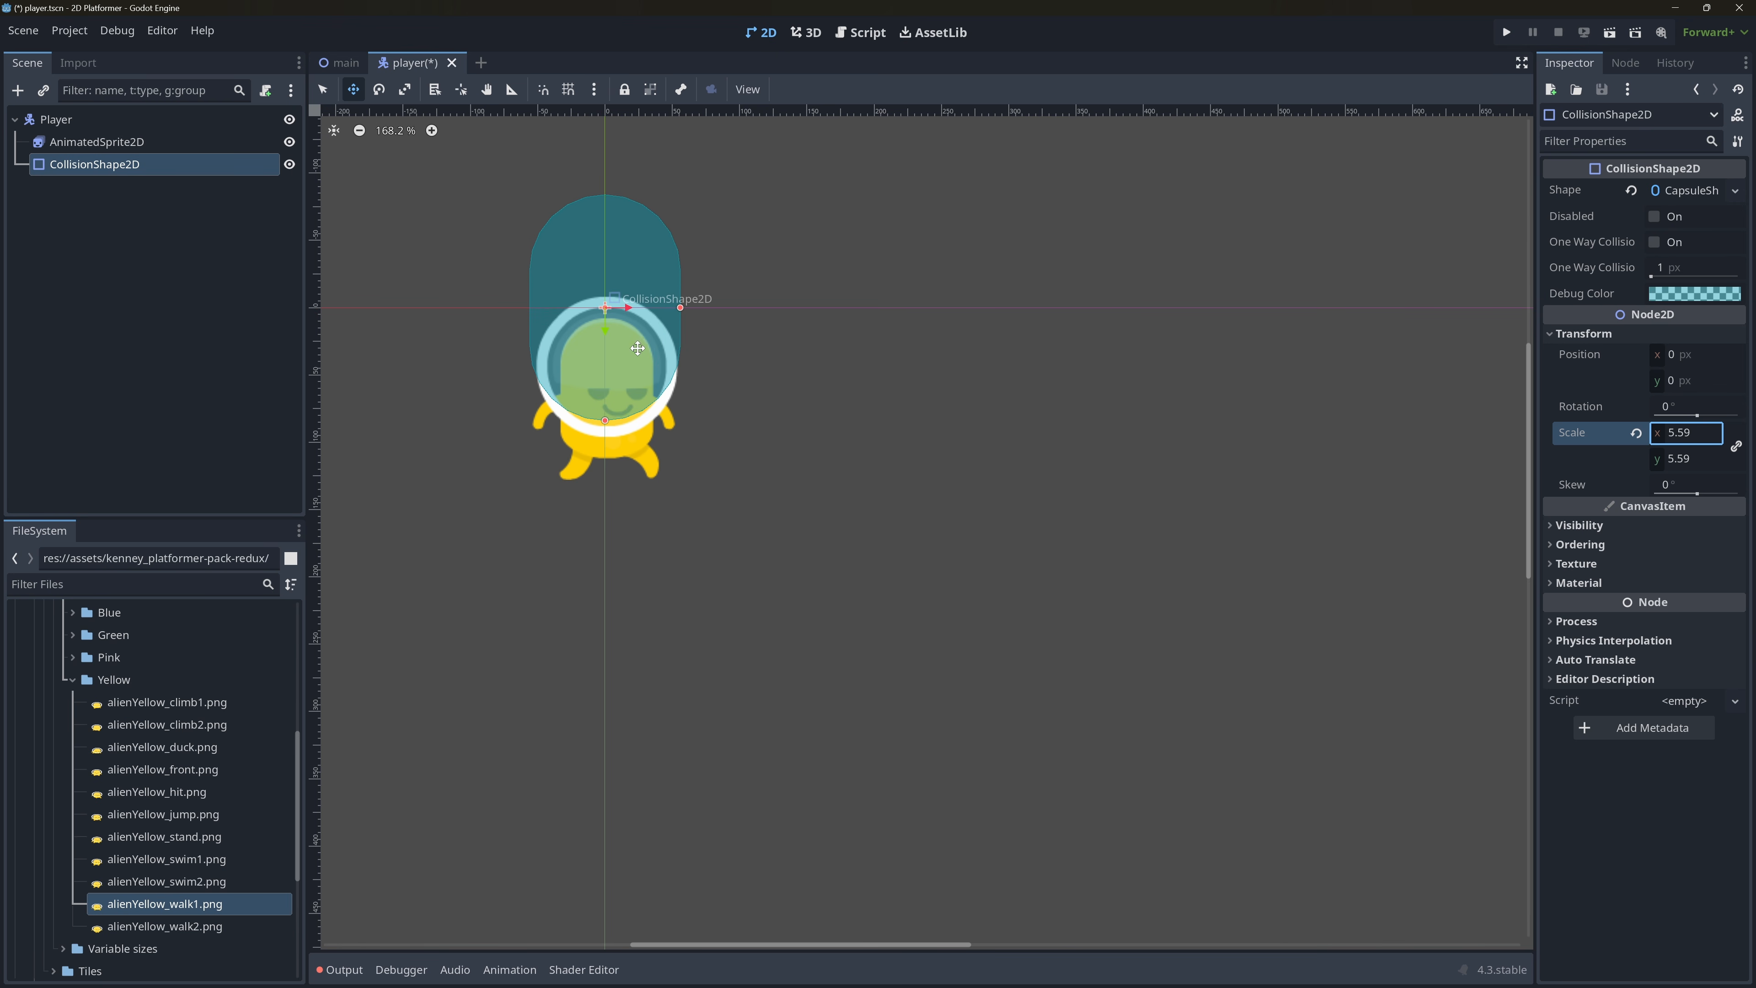
# Move the AnimatedSprite2D straight up so the alien's feet line up with the lower end of the capsule.
pyautogui.click(148, 142)
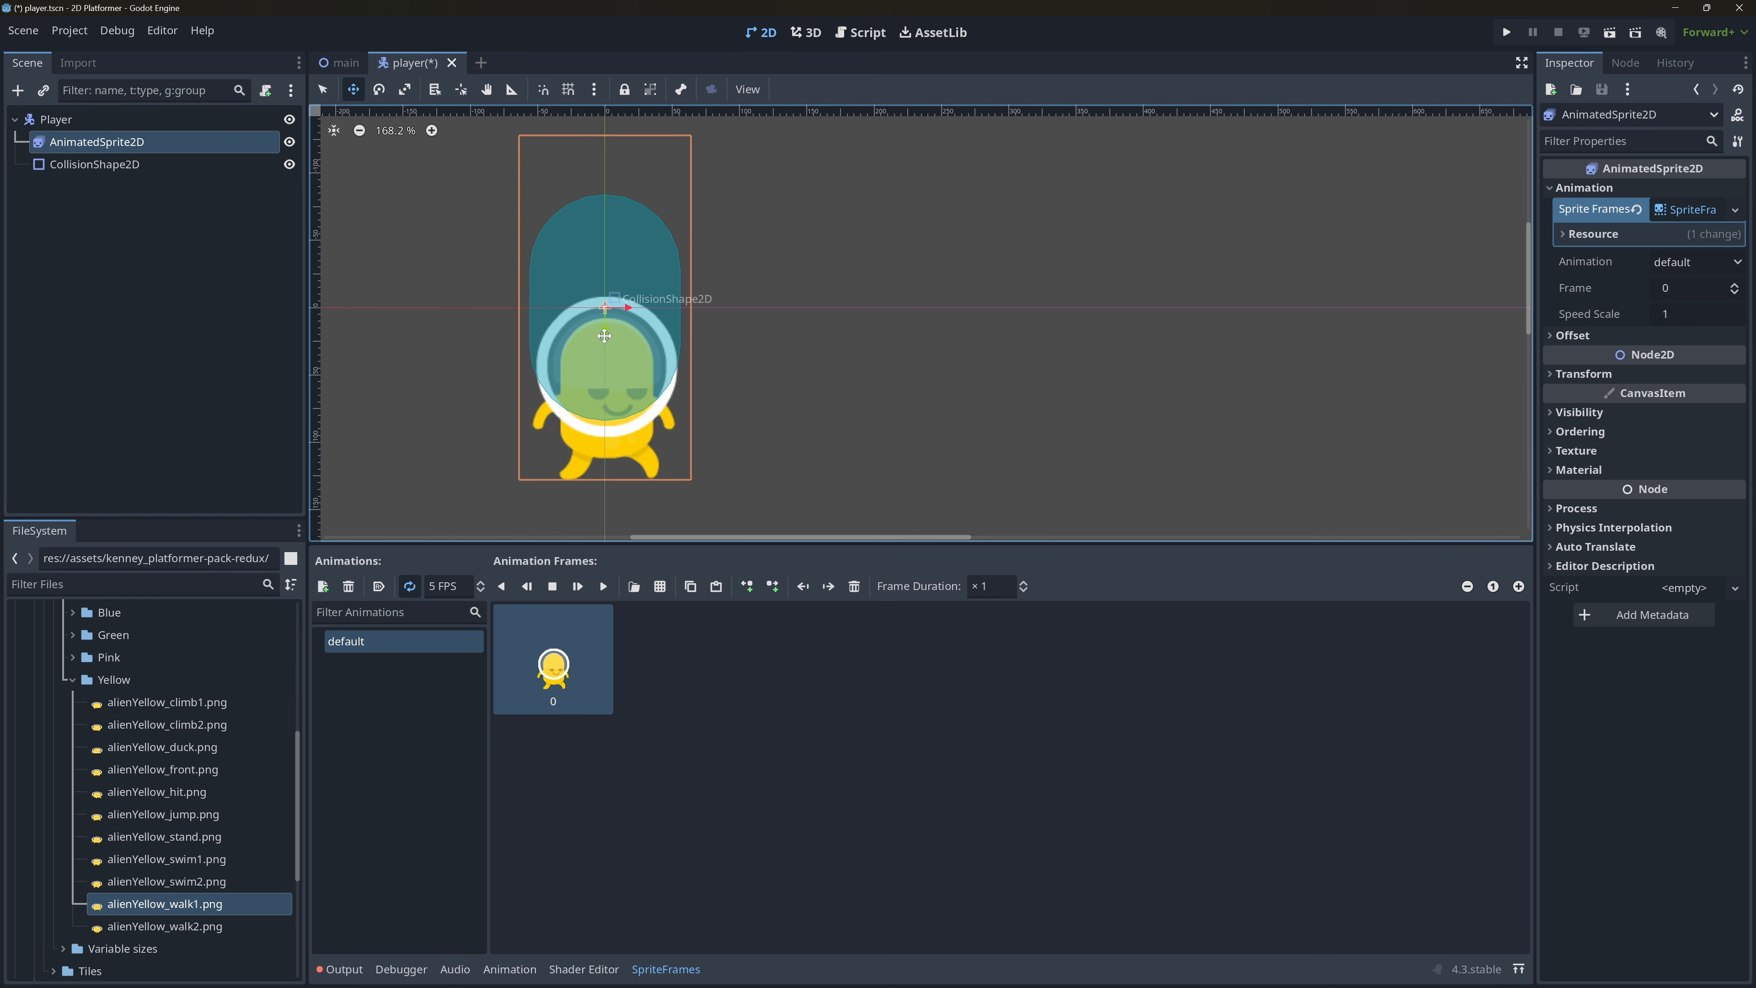
pyautogui.moveTo(604, 334); pyautogui.dragTo(710, 275)
pyautogui.scroll(5, 623, 415)
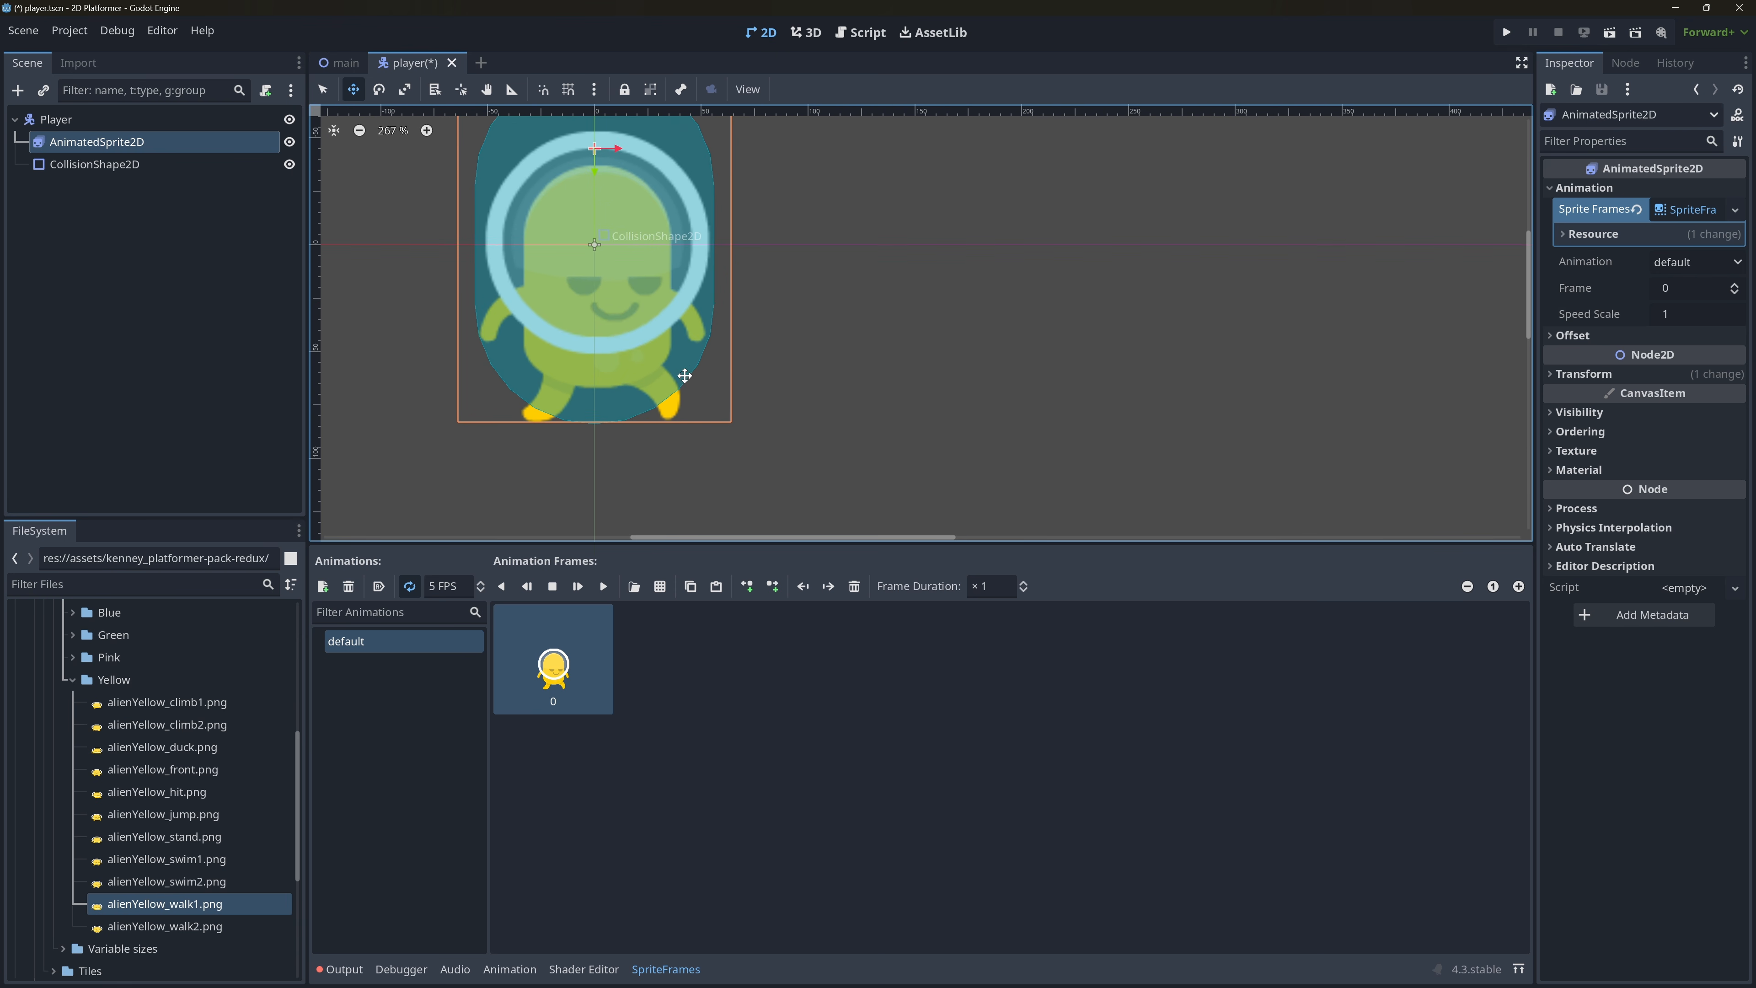
pyautogui.moveTo(690, 379); pyautogui.dragTo(846, 501, button='middle')
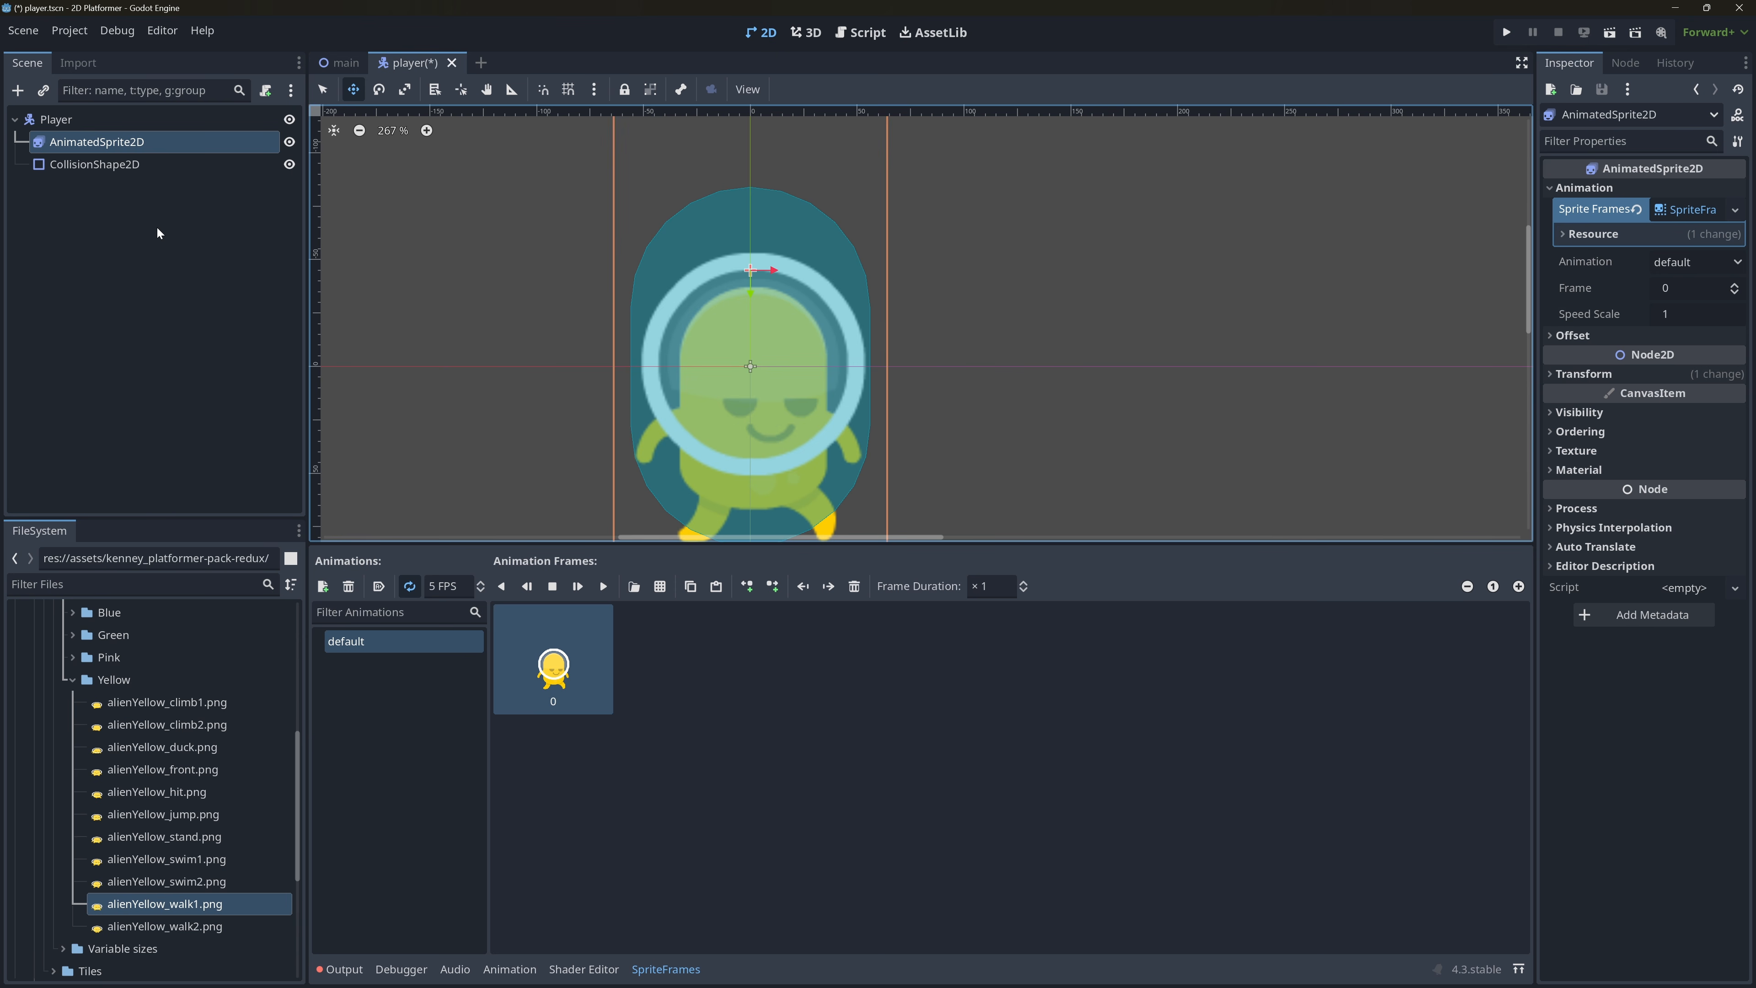
# Unlink the CollisionShape2D's scale axes, shorten the capsule to about the alien's height and move the sprite up to fit inside it.
pyautogui.click(124, 164)
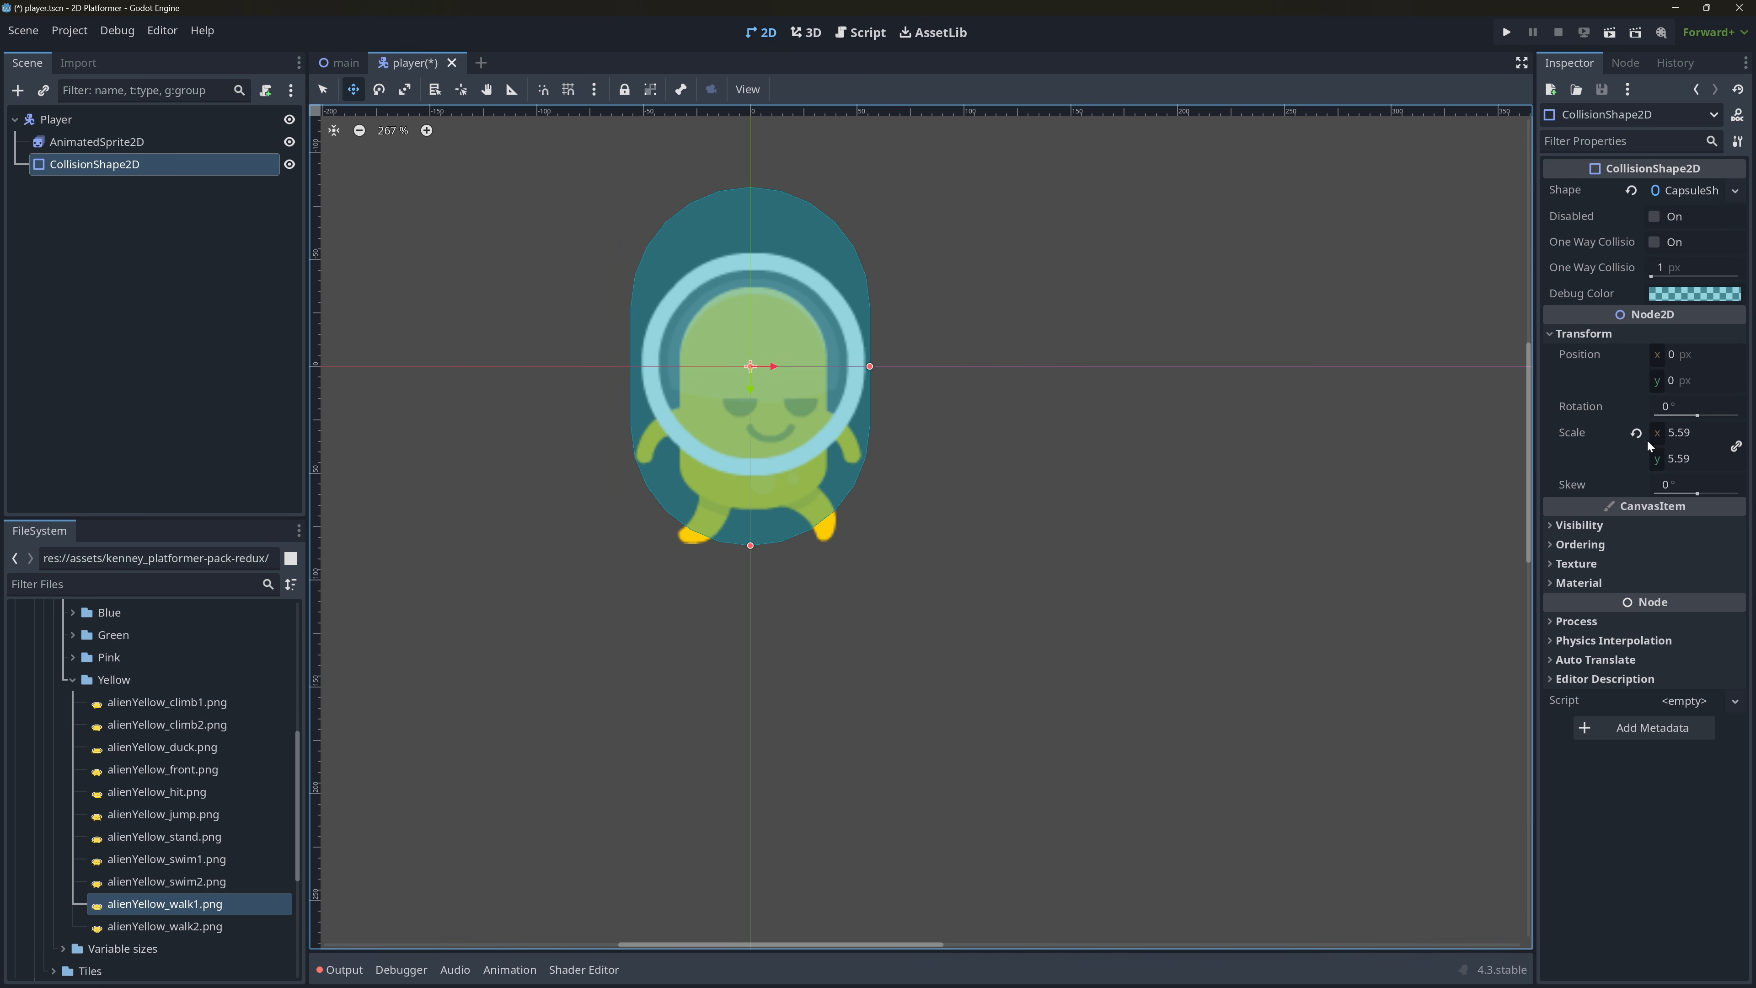
pyautogui.moveTo(1659, 434); pyautogui.dragTo(1587, 434)
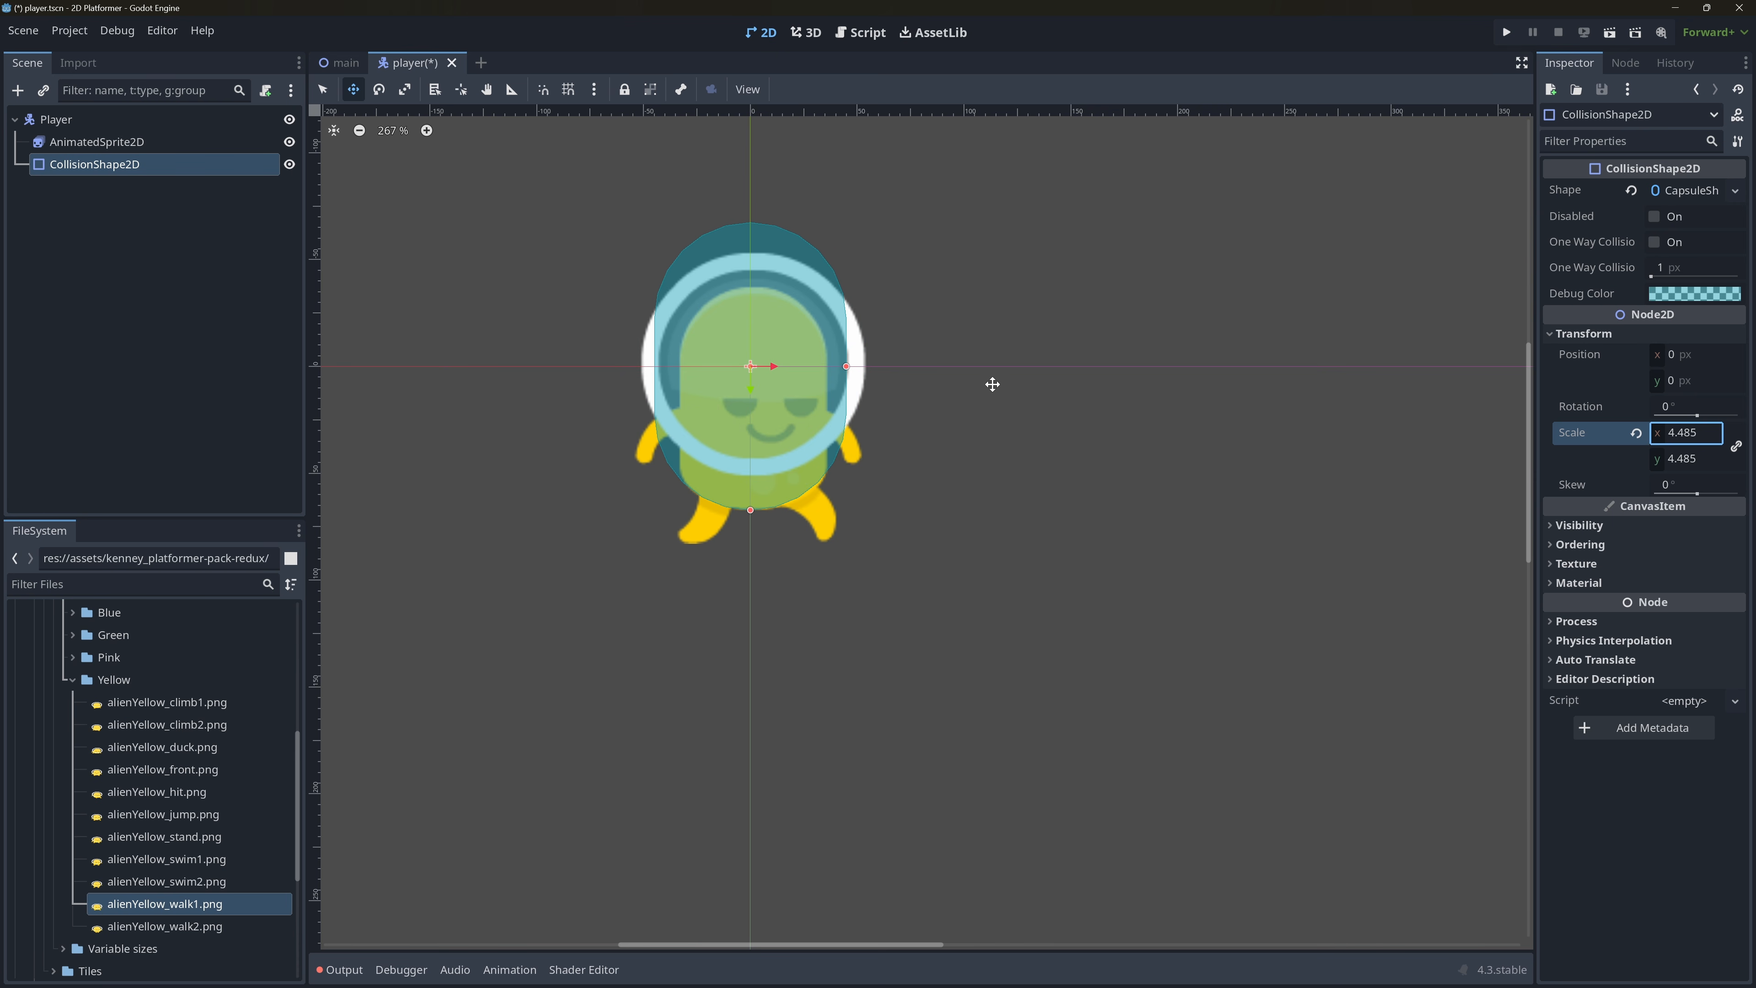
pyautogui.hotkey('ctrl', 'z')
pyautogui.click(1736, 447)
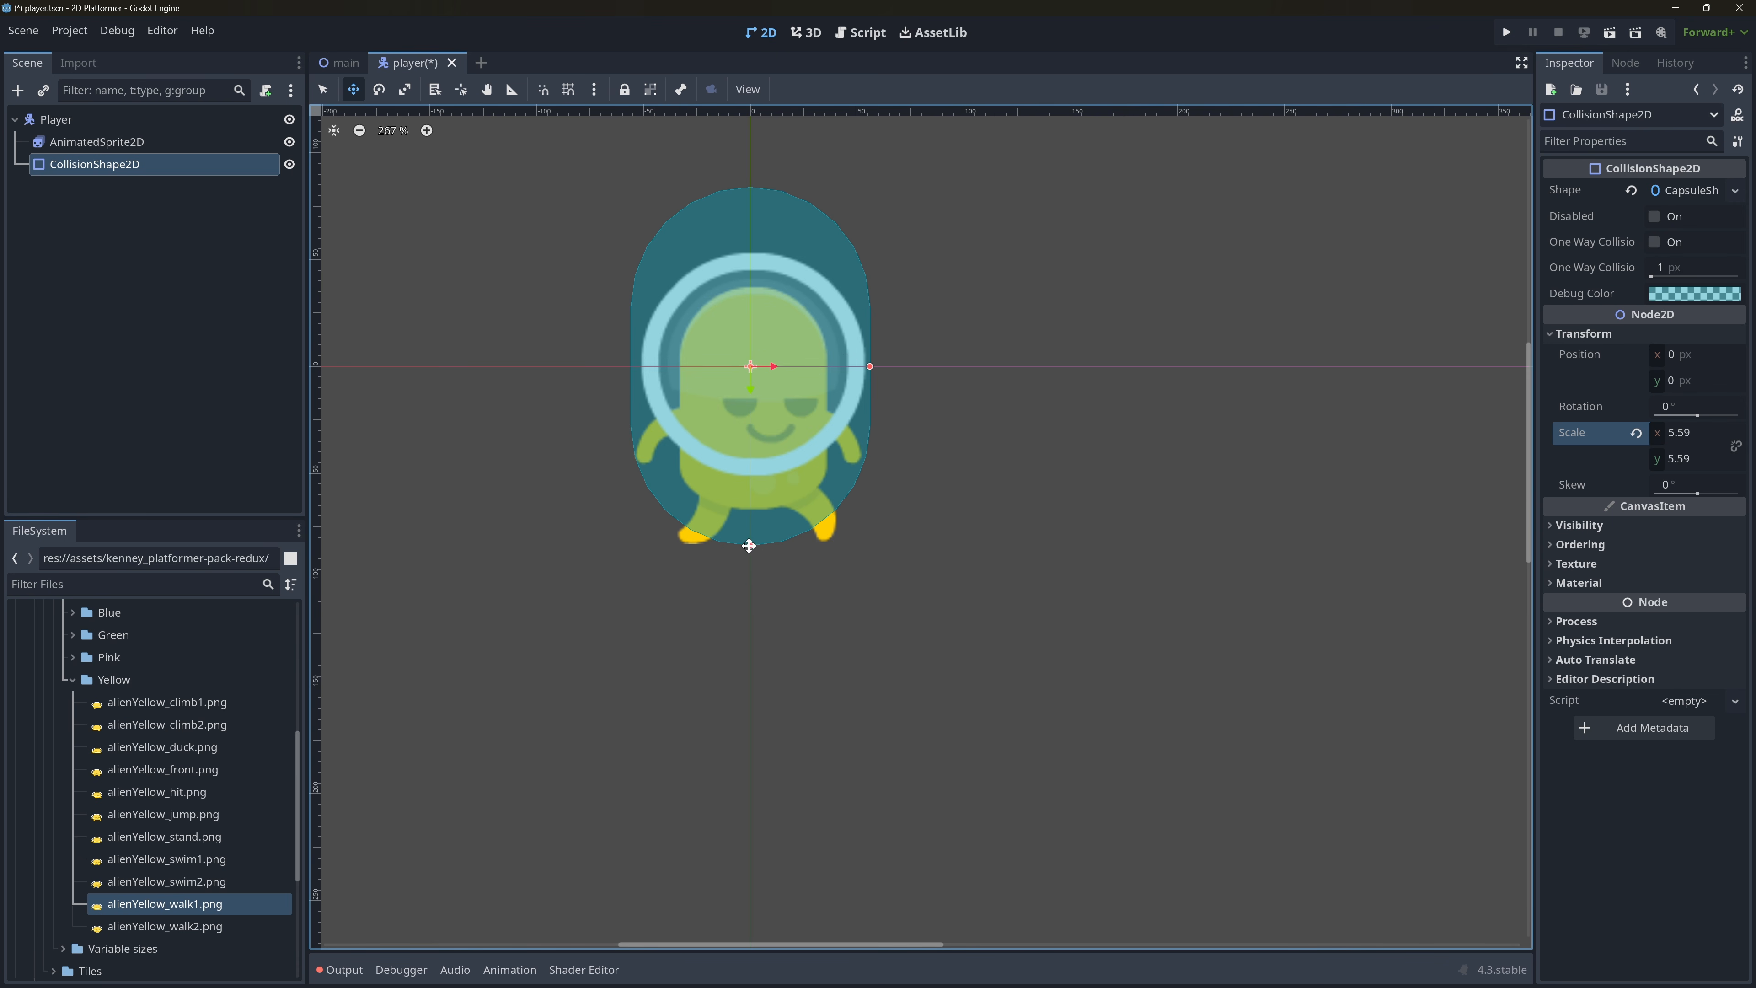
pyautogui.moveTo(750, 545); pyautogui.dragTo(752, 510)
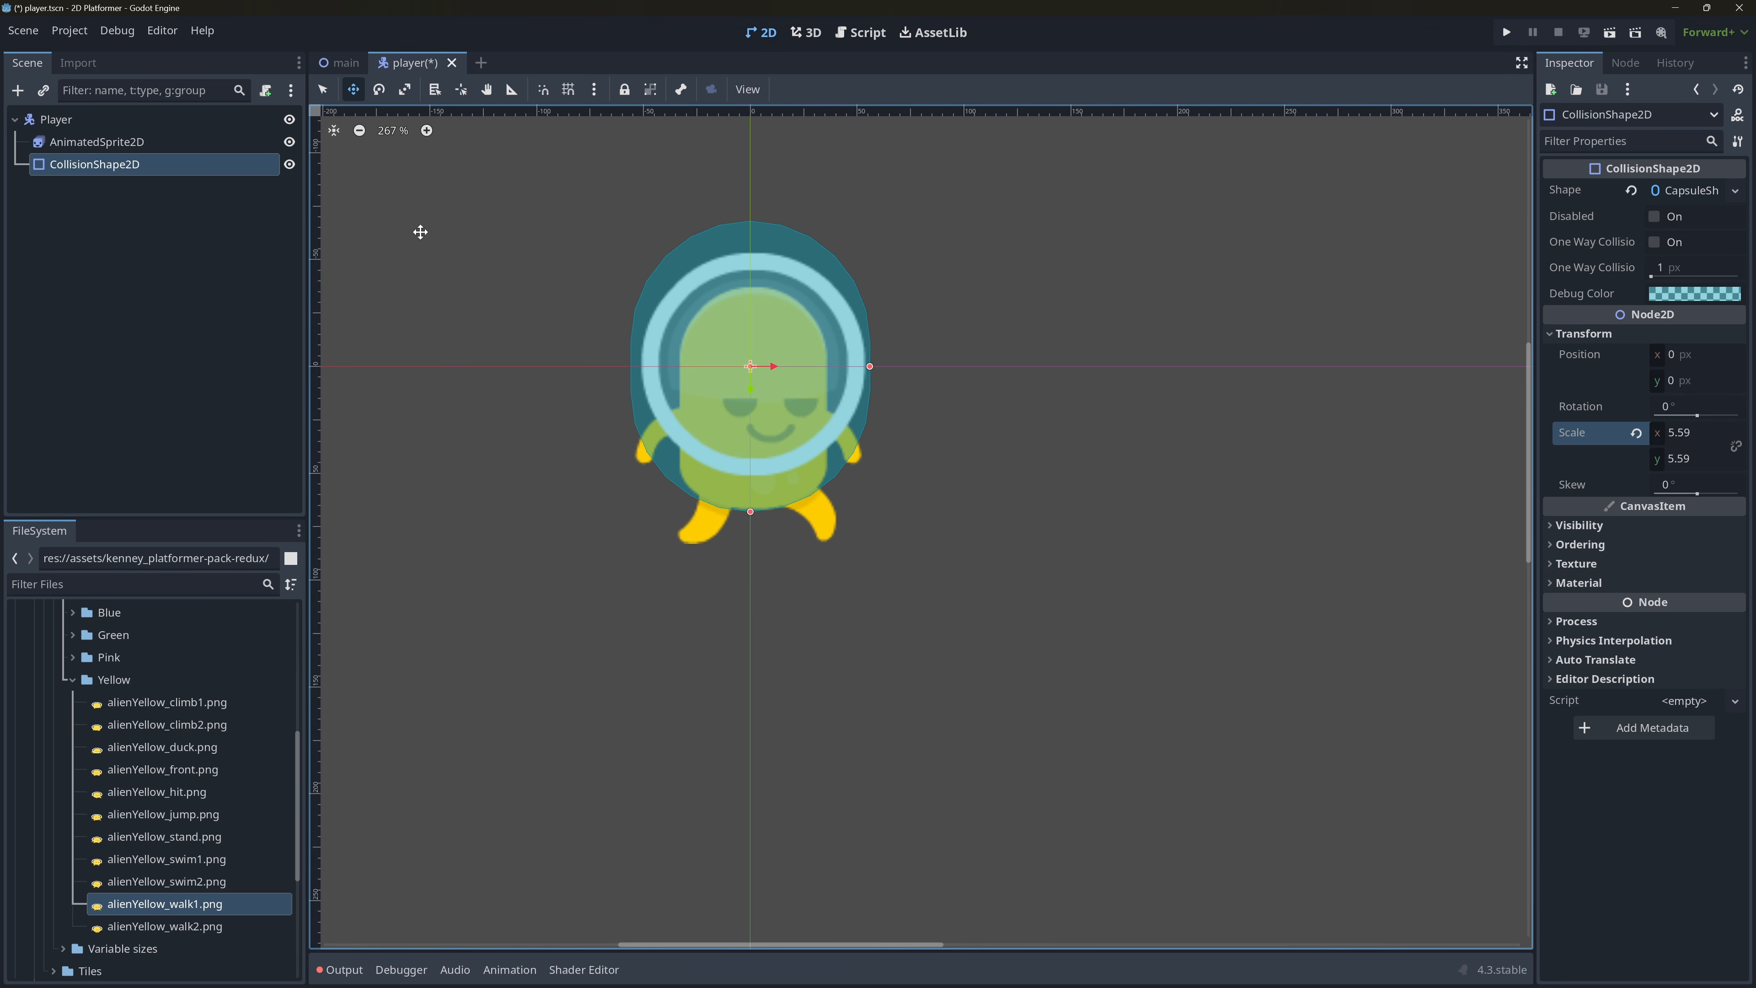
pyautogui.click(153, 143)
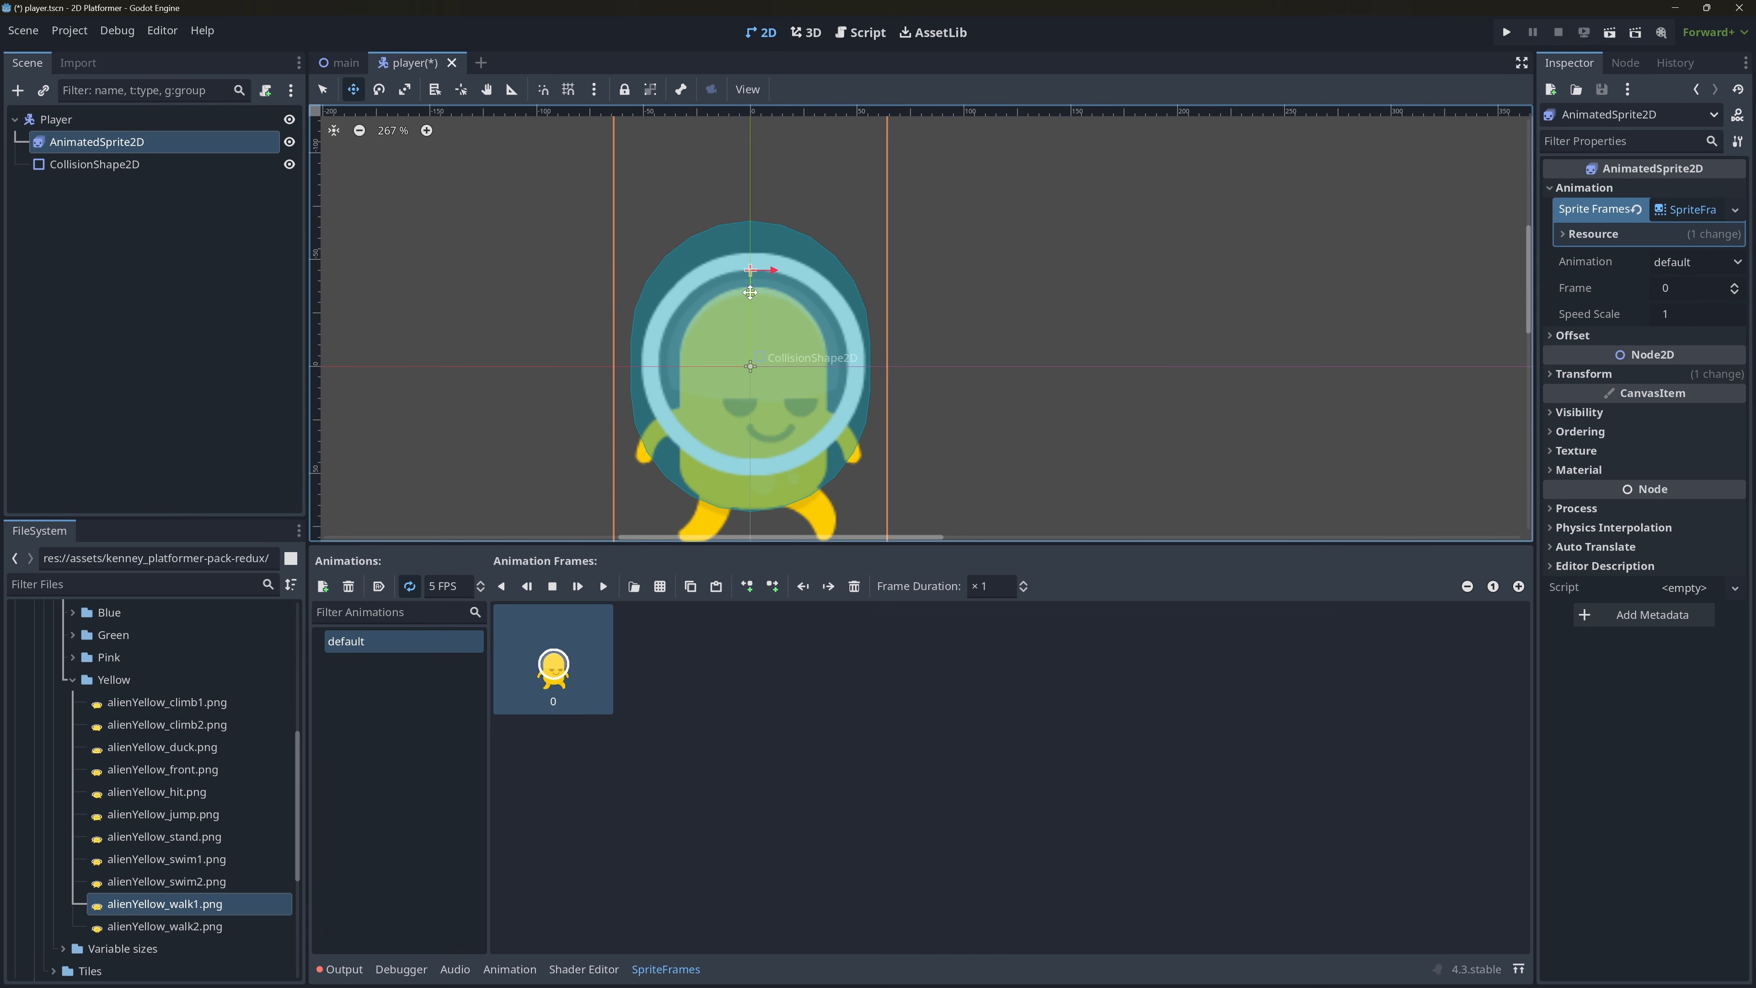
pyautogui.moveTo(749, 292); pyautogui.dragTo(743, 265)
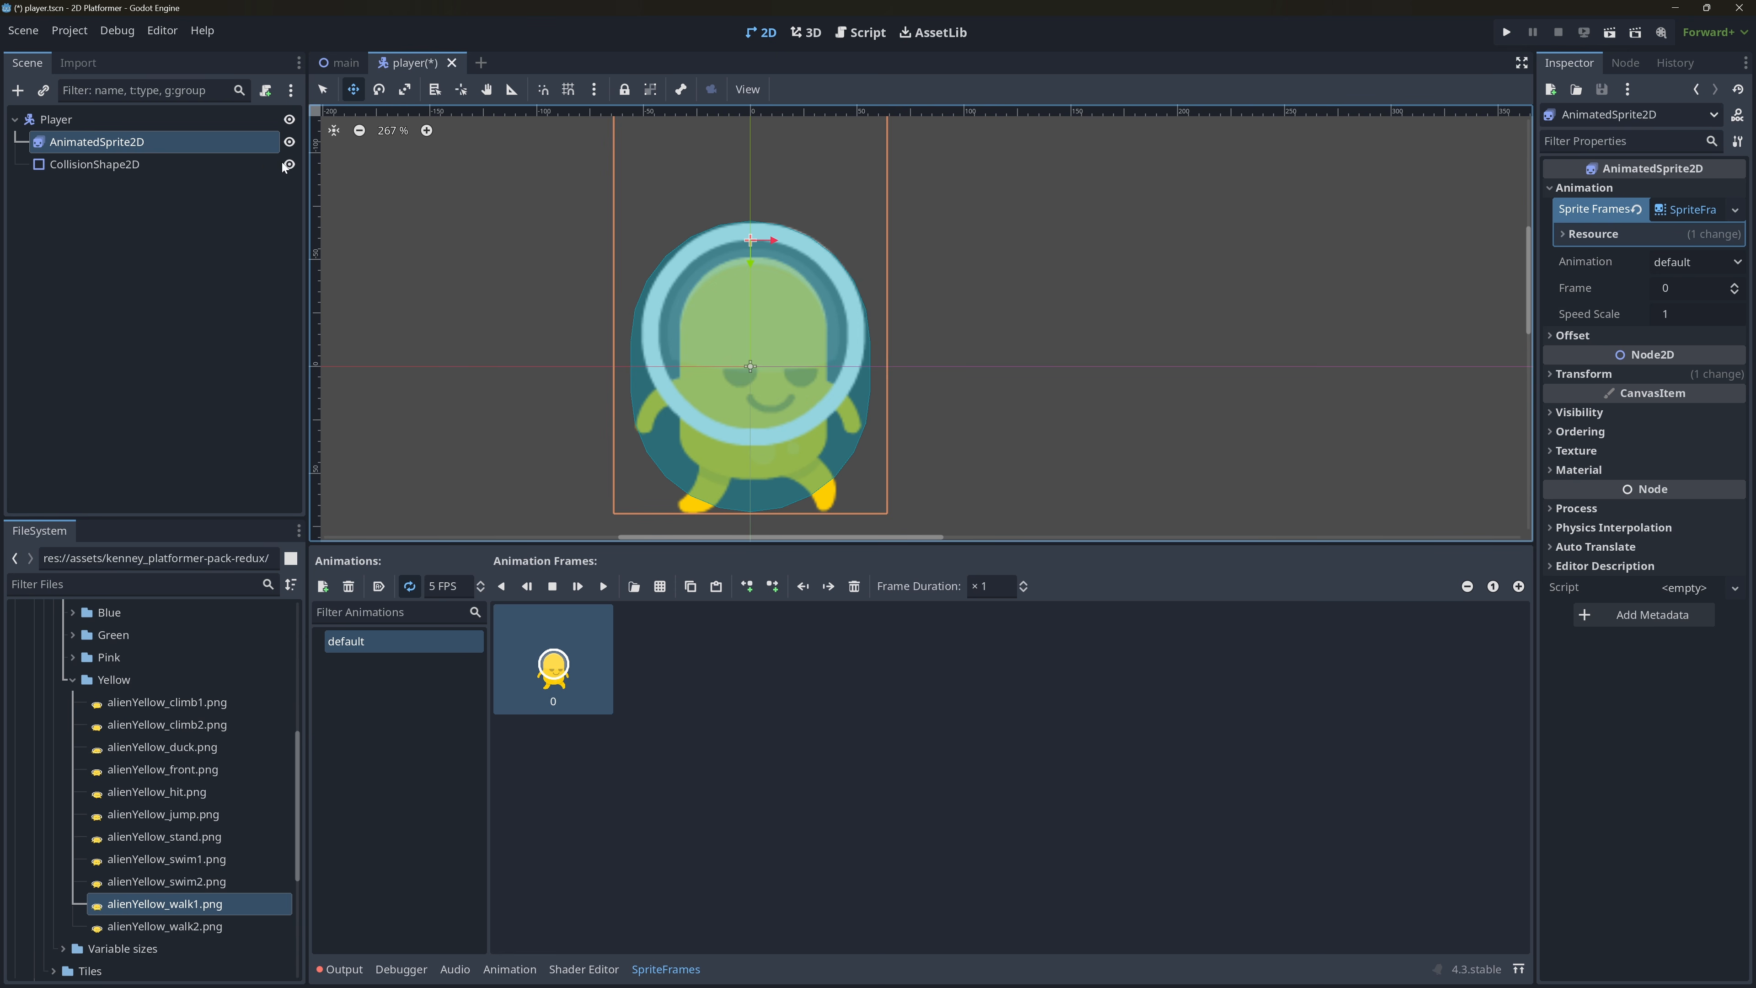
# Set the CollisionShape2D's X scale to 5.45, leaving Y at 5.59, and save the player scene.
pyautogui.click(218, 164)
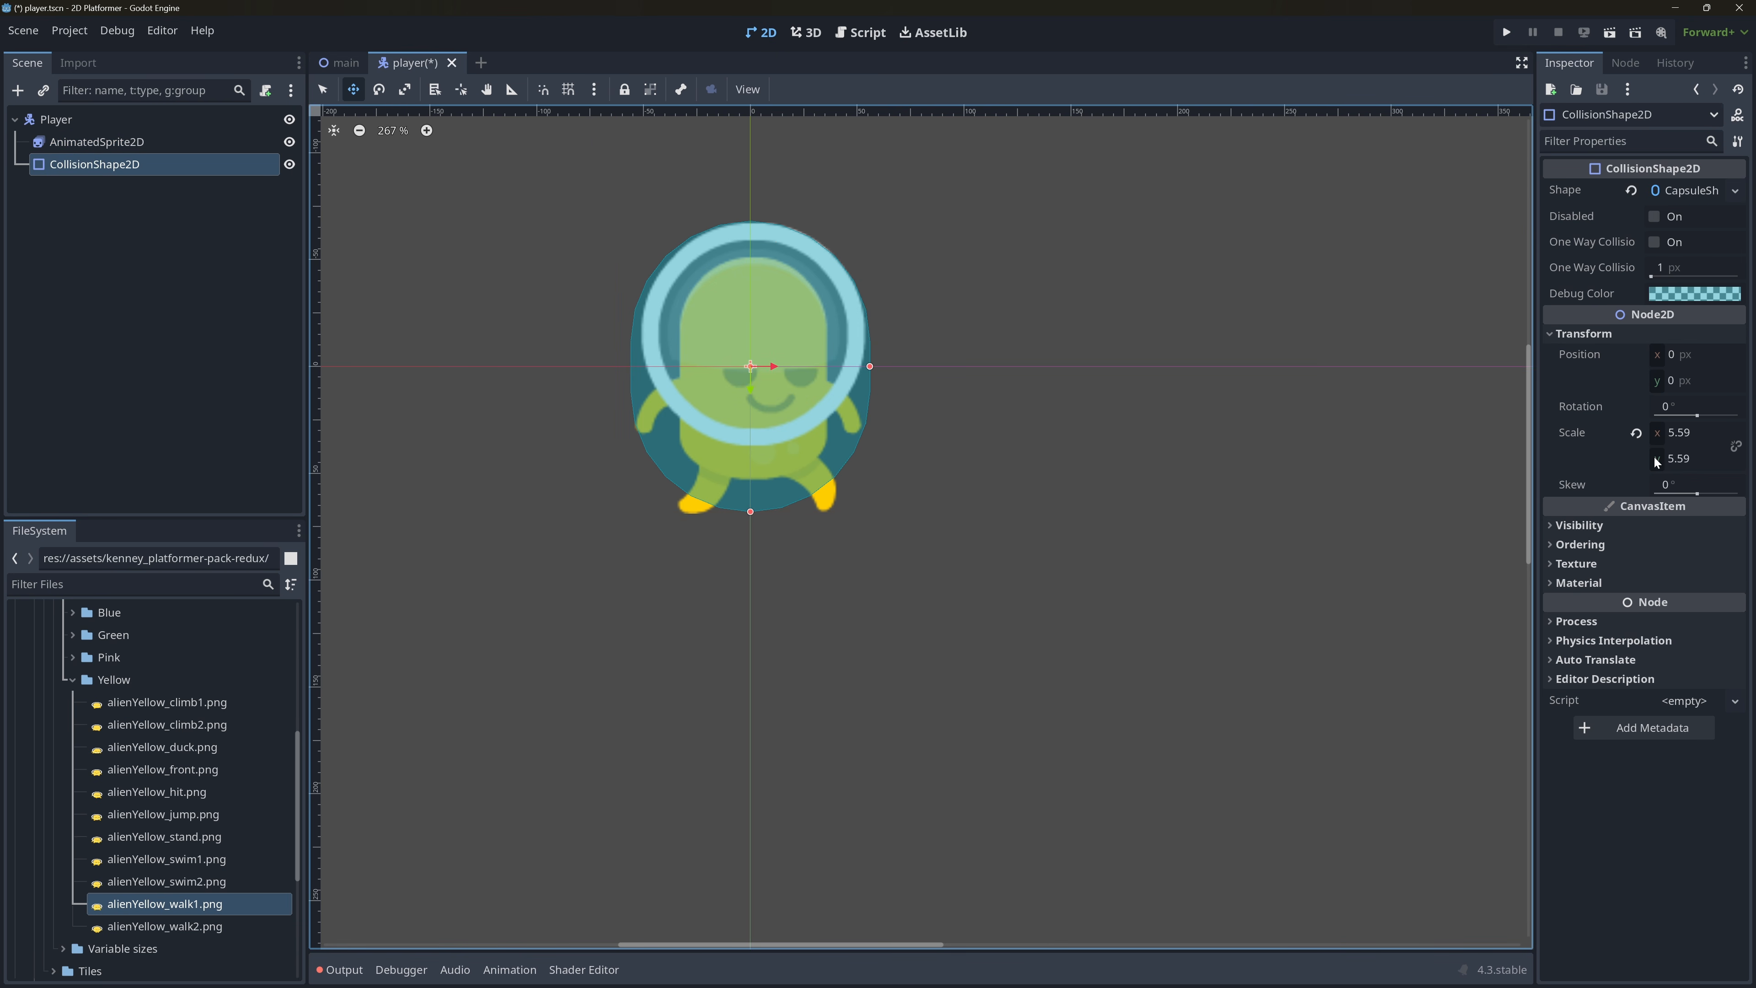
pyautogui.click(1657, 460)
pyautogui.moveTo(1654, 459); pyautogui.dragTo(1606, 460)
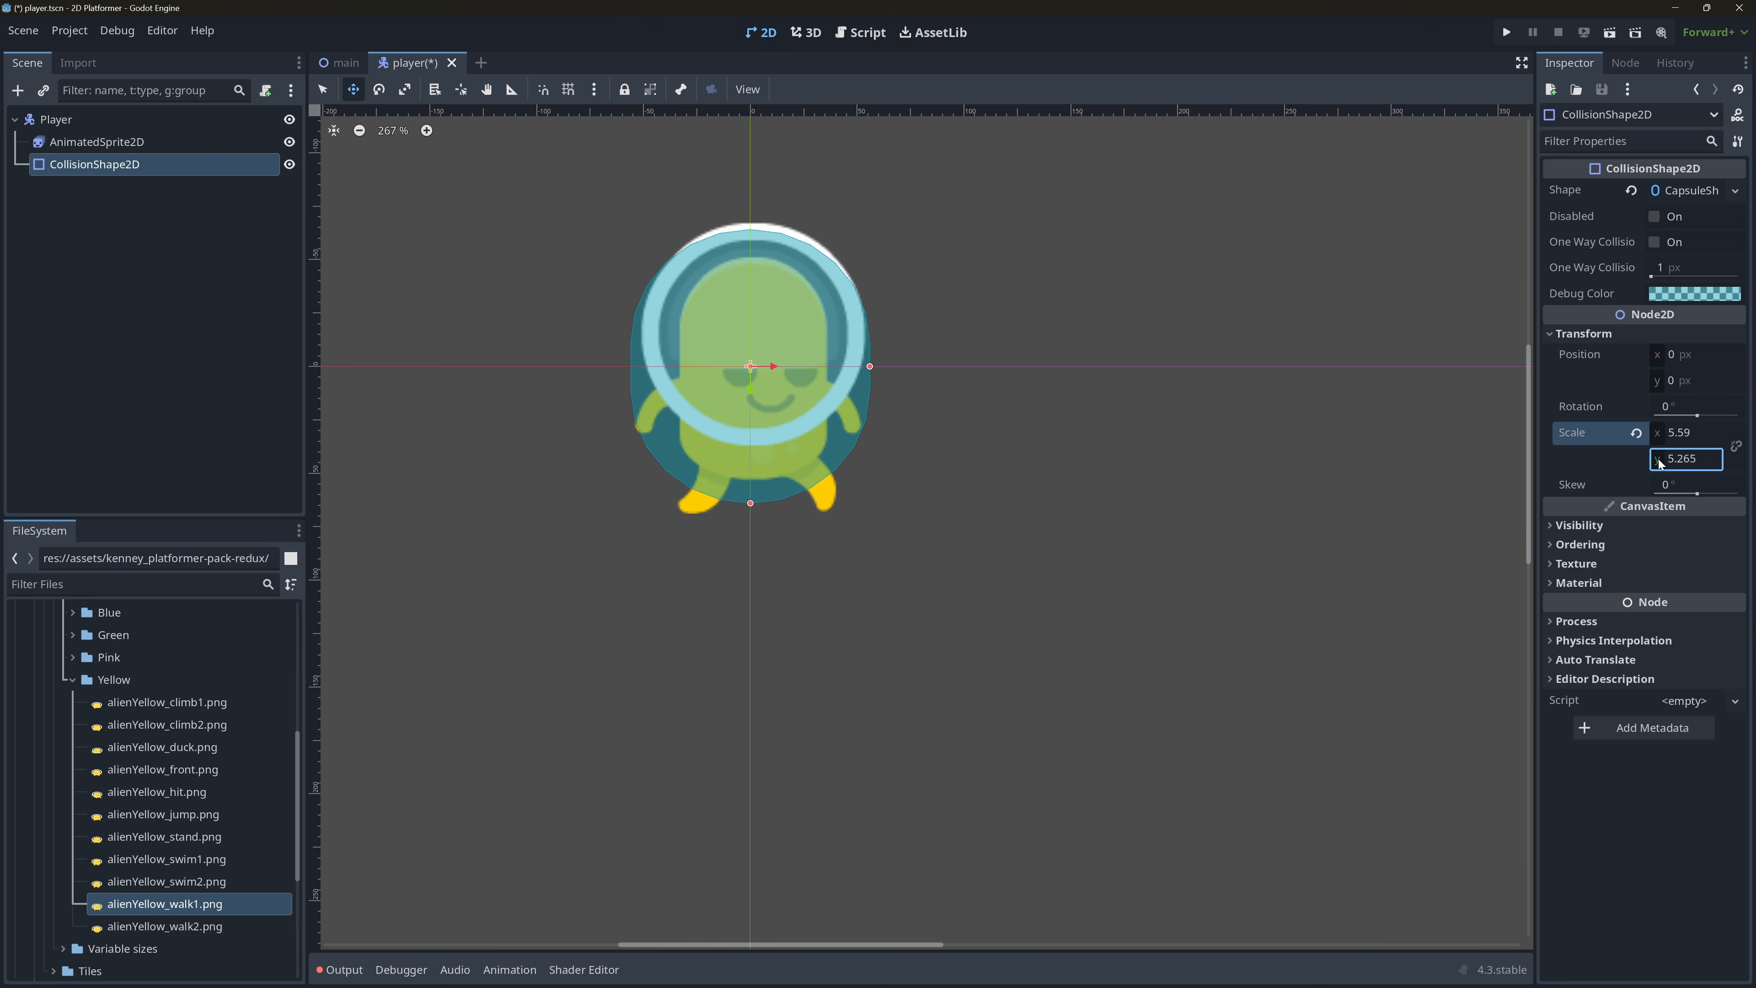
pyautogui.press('Escape')
pyautogui.click(1657, 437)
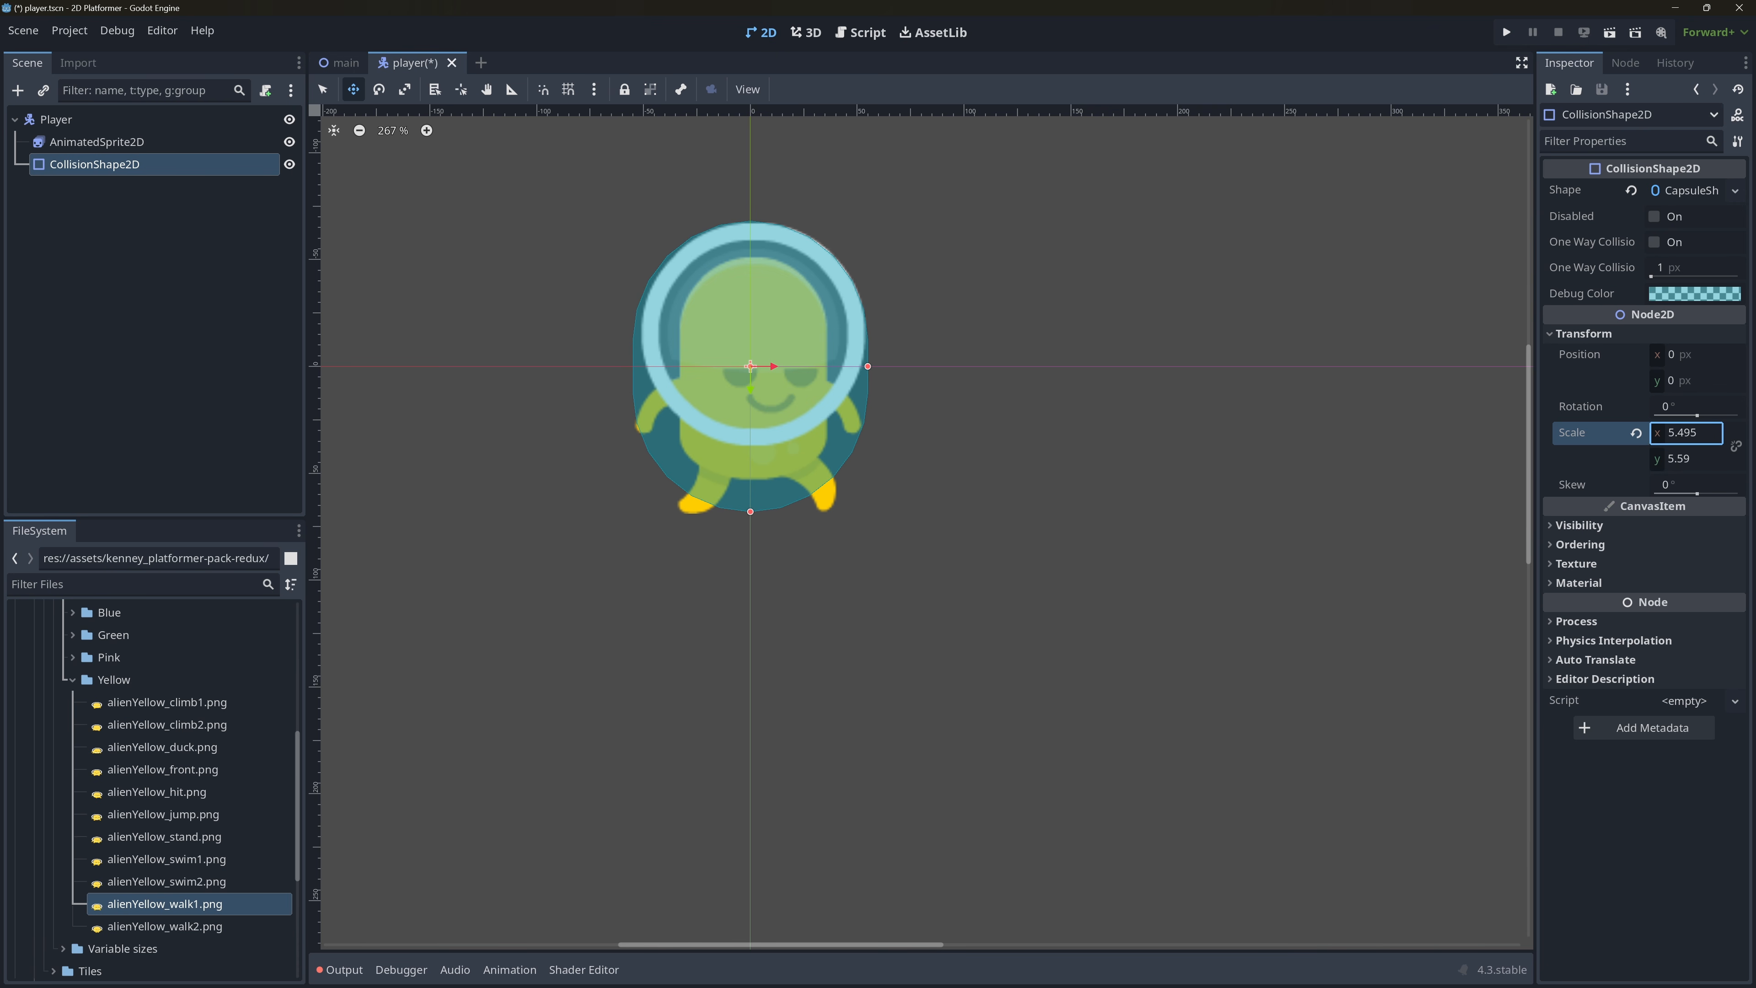
pyautogui.moveTo(1657, 437); pyautogui.dragTo(1659, 438)
pyautogui.hotkey('ctrl', 's')
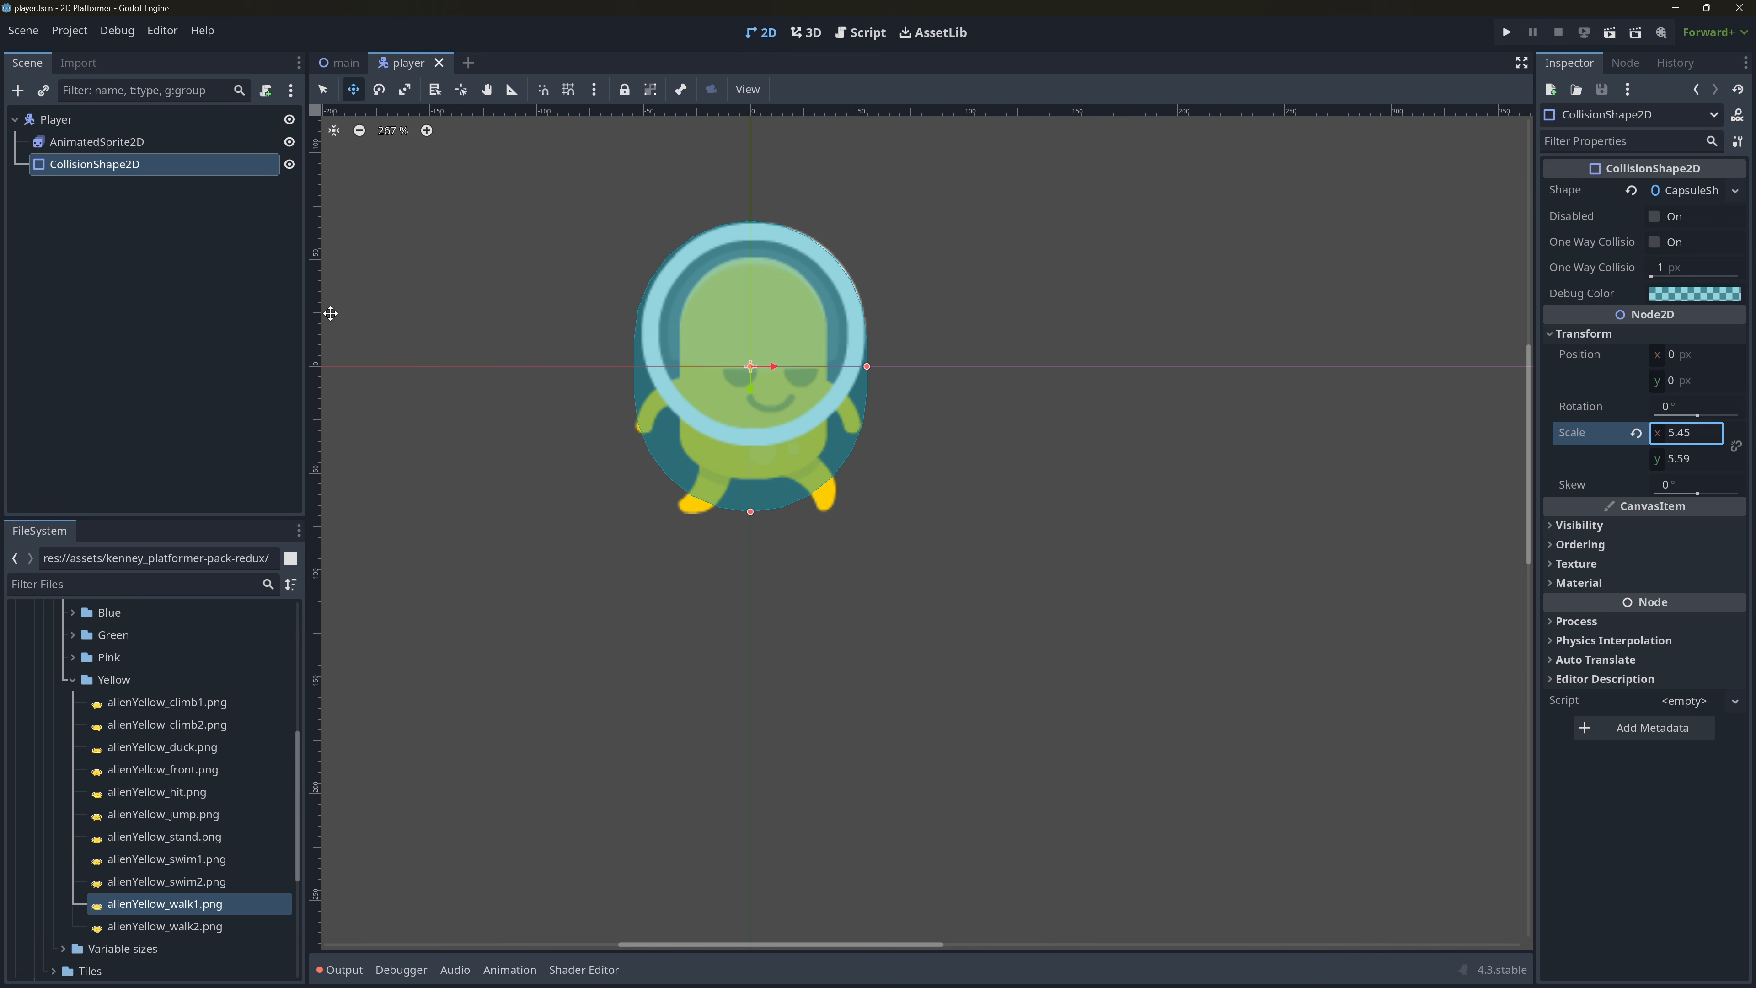
# Attach a GDScript to the Player node using the CharacterBody2D: Basic Movement template, stored as res://scripts/player.gd, and save the scene.
pyautogui.click(148, 119)
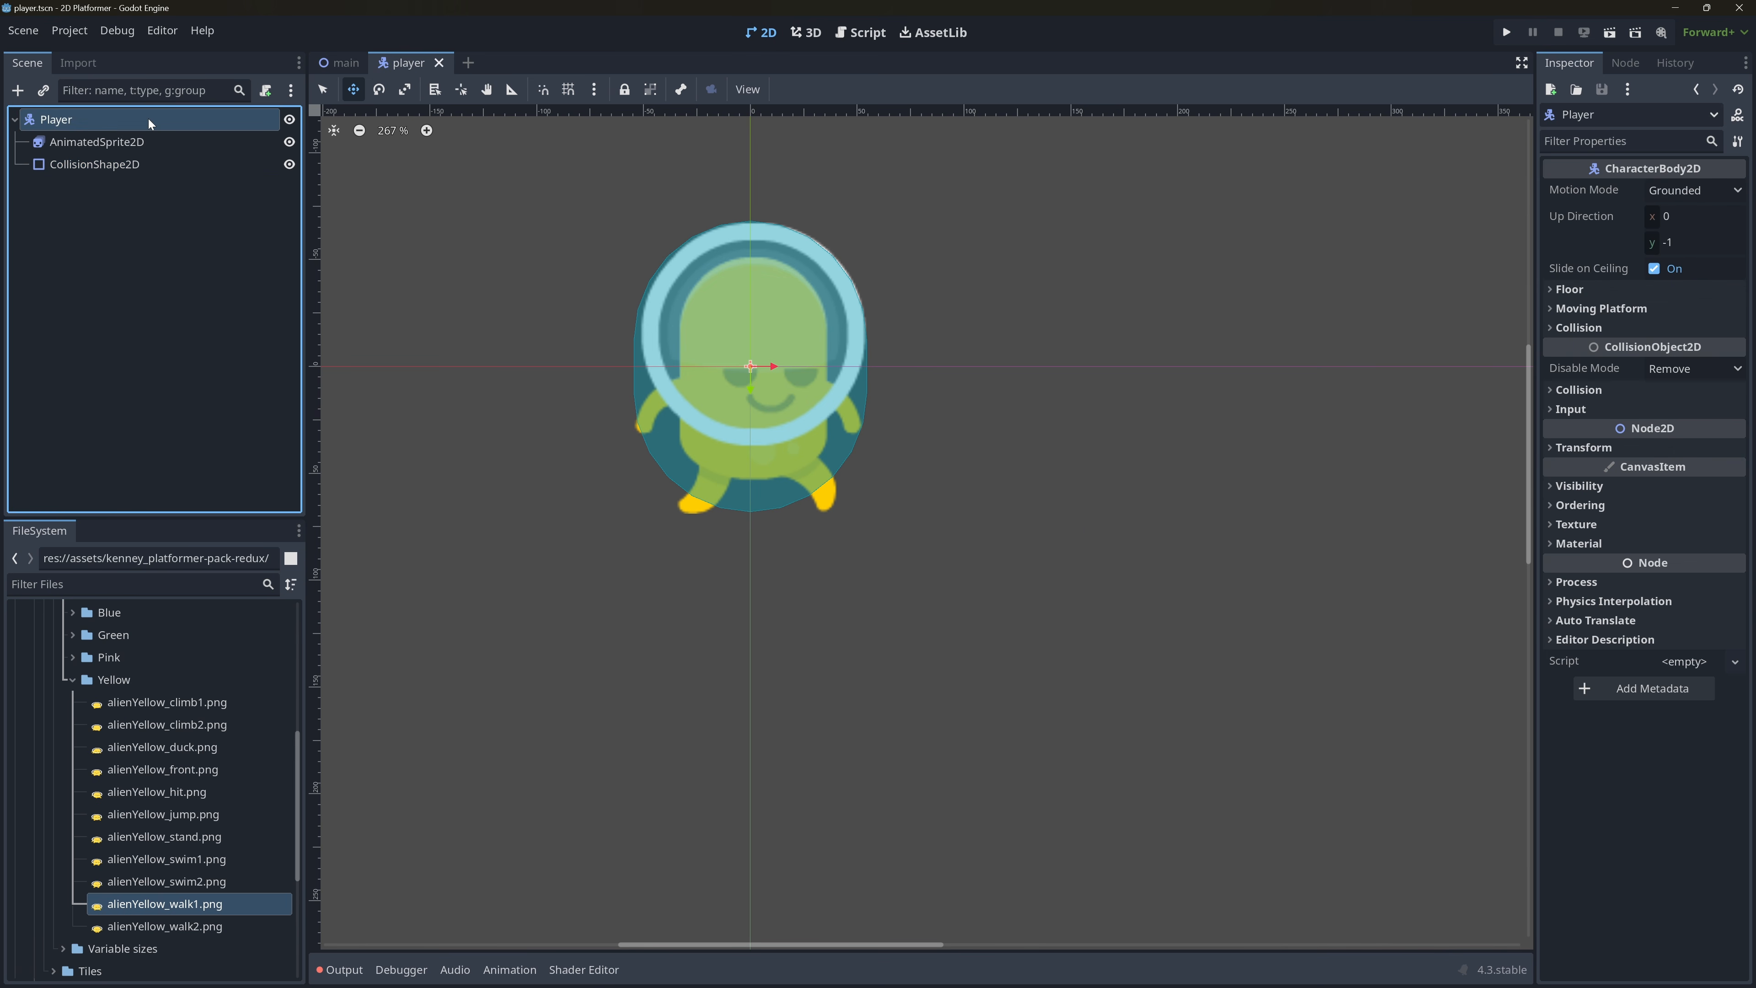
pyautogui.click(265, 91)
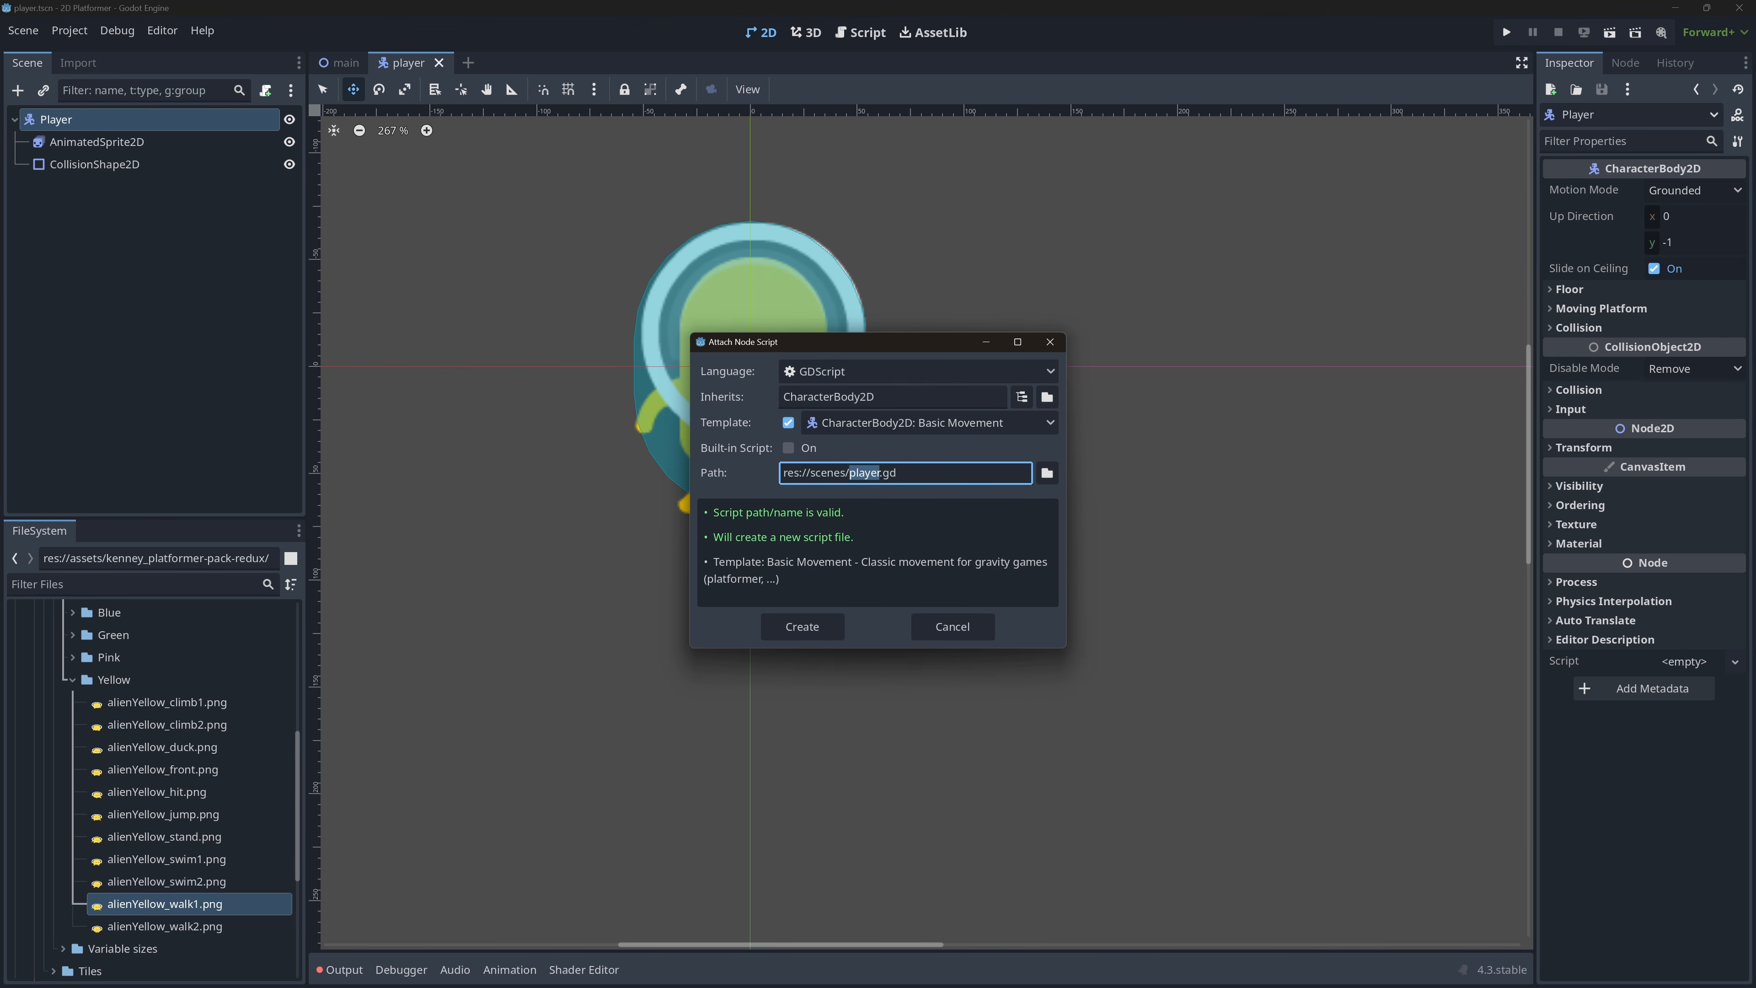
pyautogui.click(1046, 472)
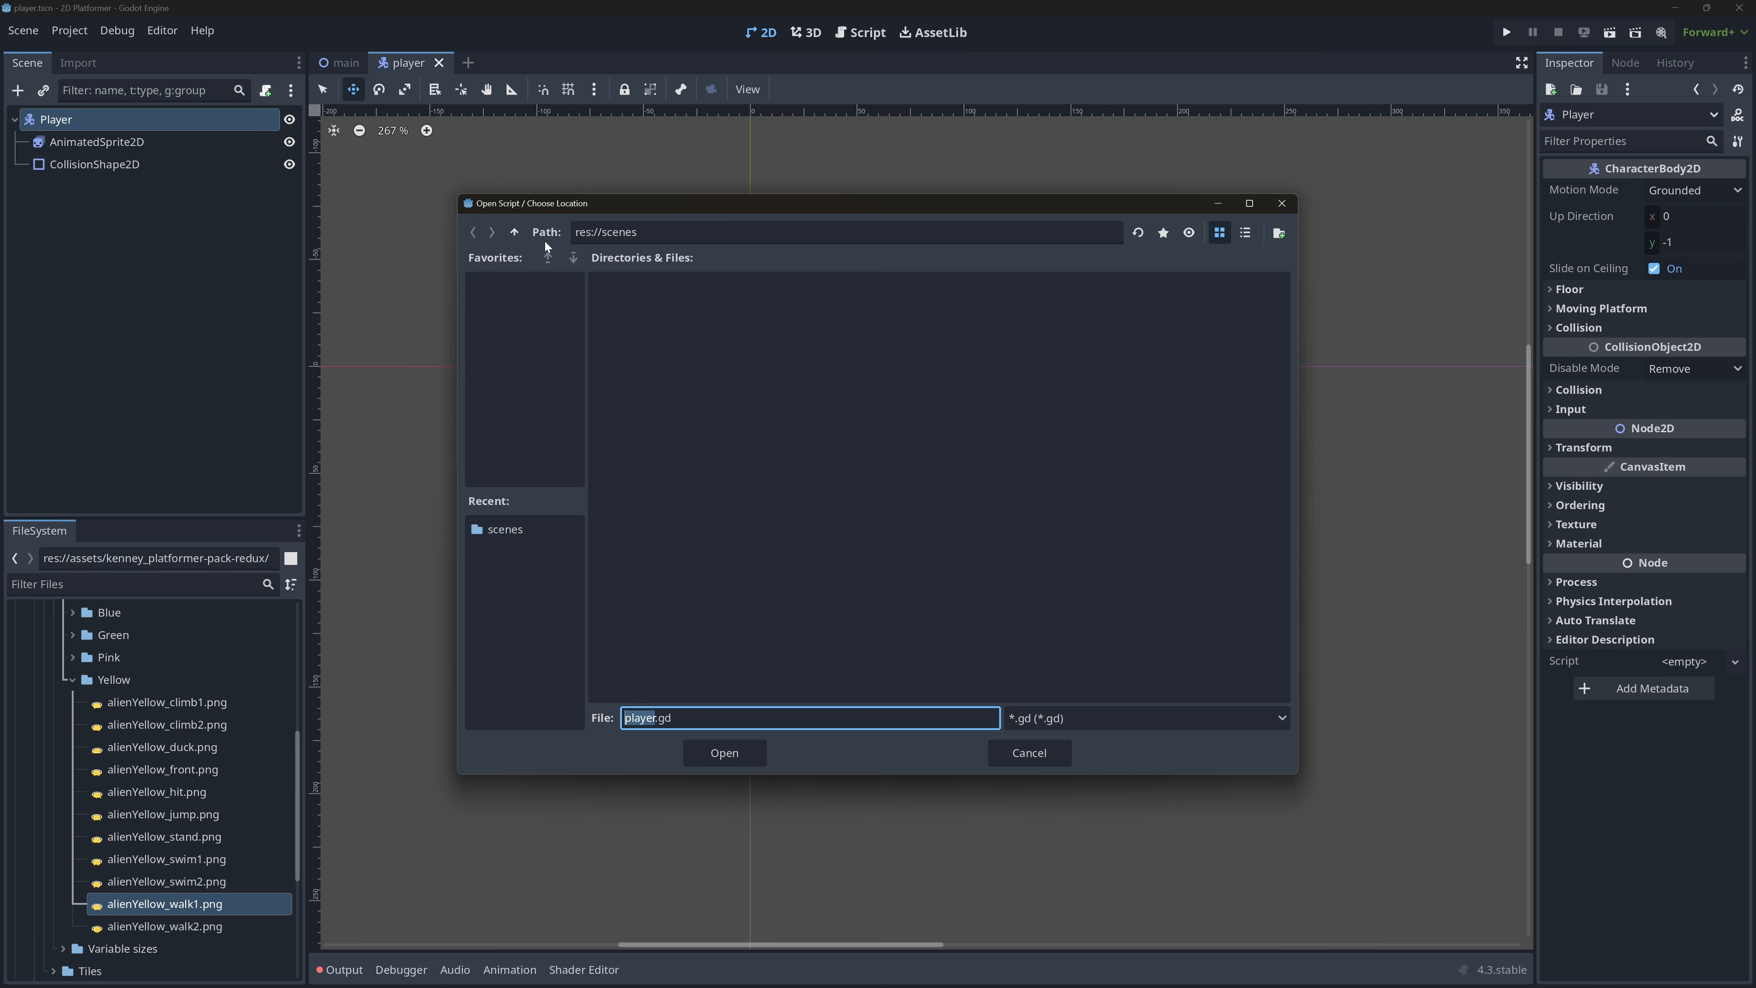
pyautogui.click(514, 233)
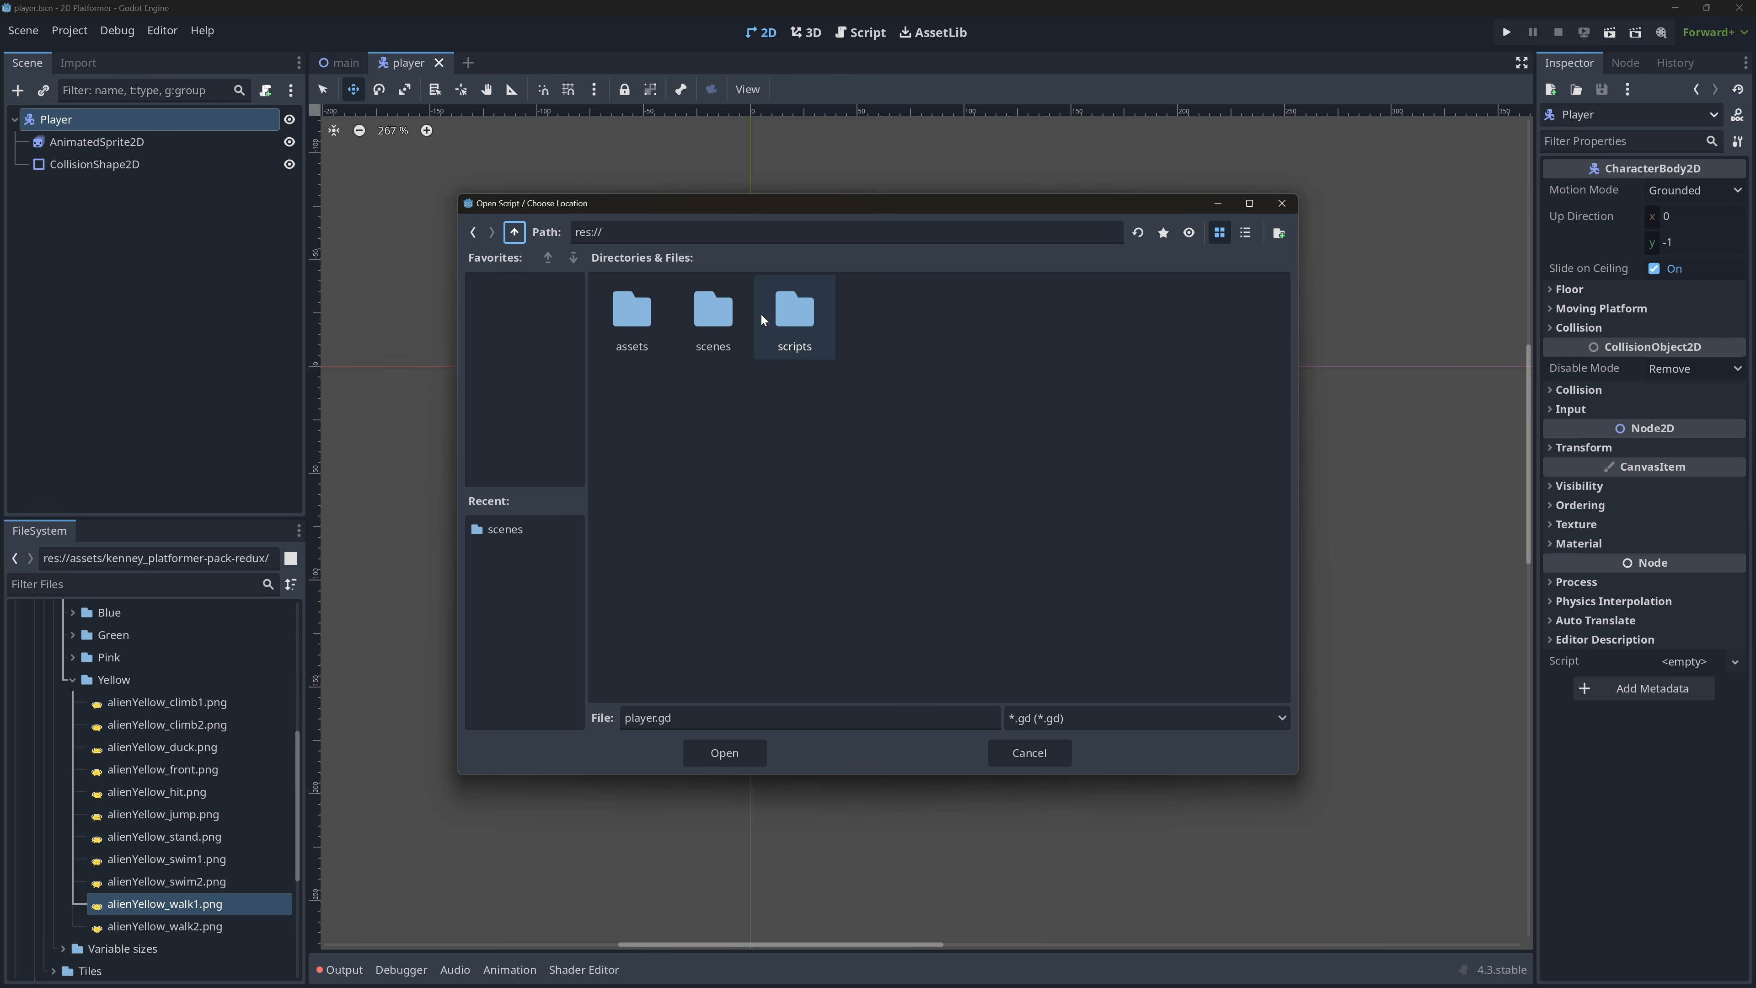
pyautogui.doubleClick(779, 318)
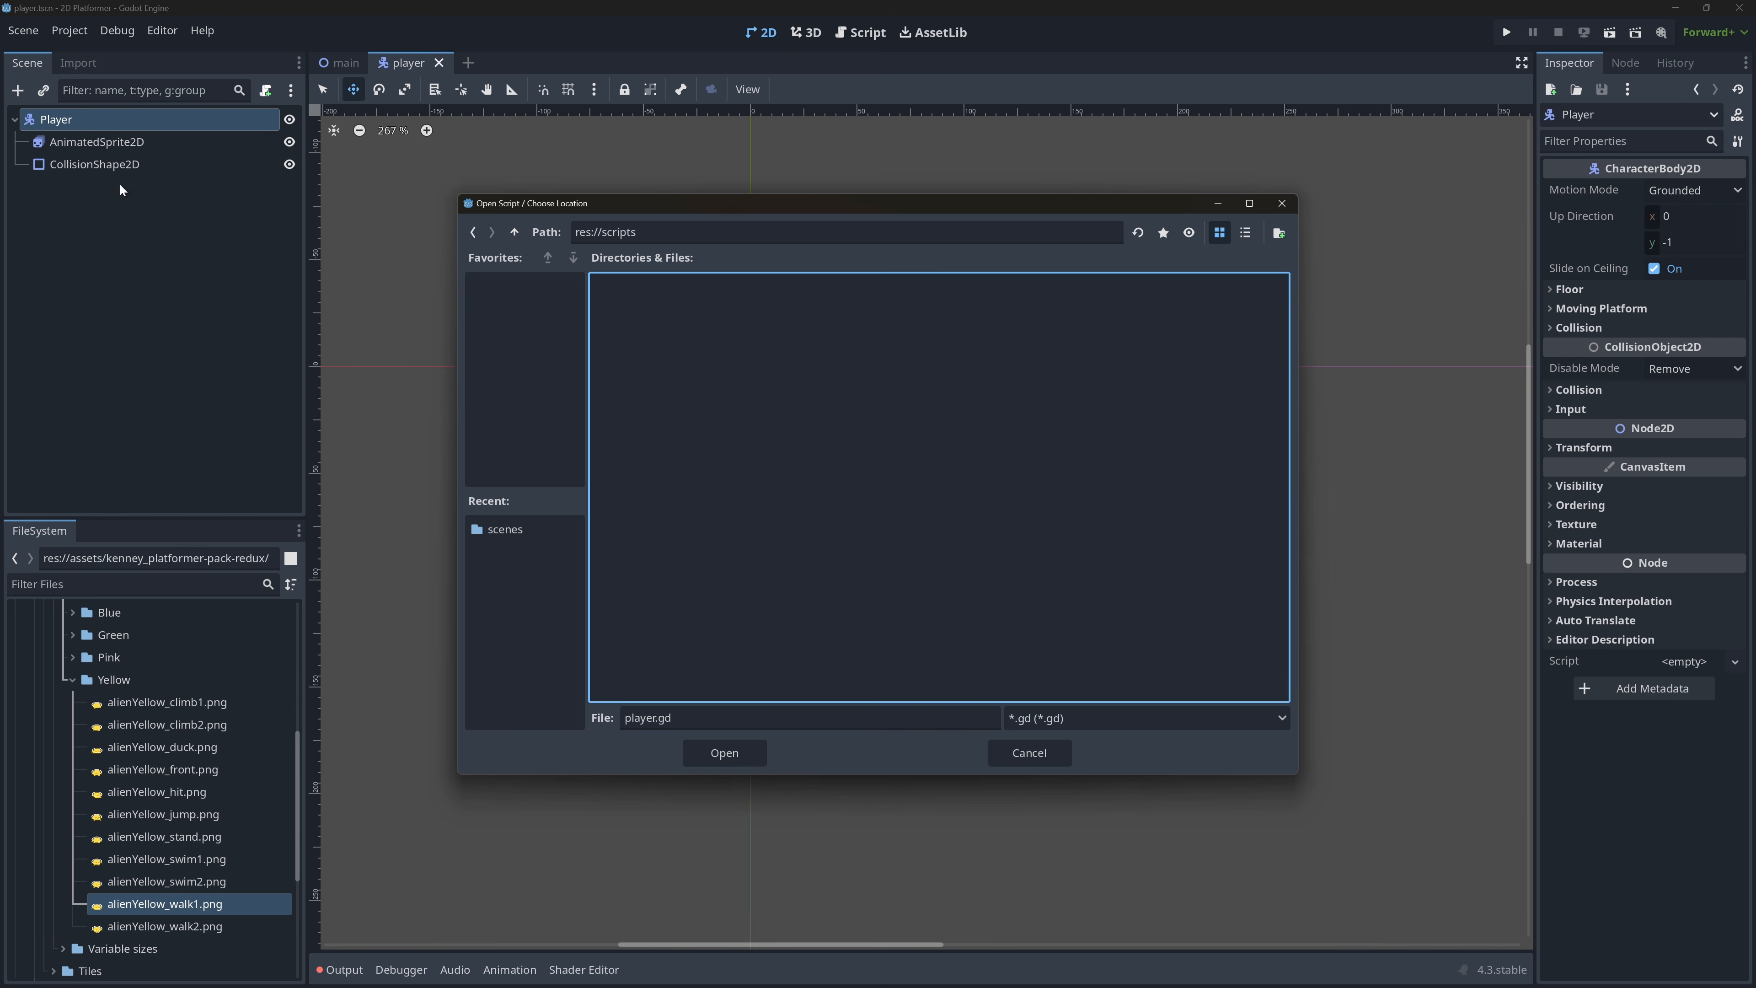
pyautogui.click(724, 753)
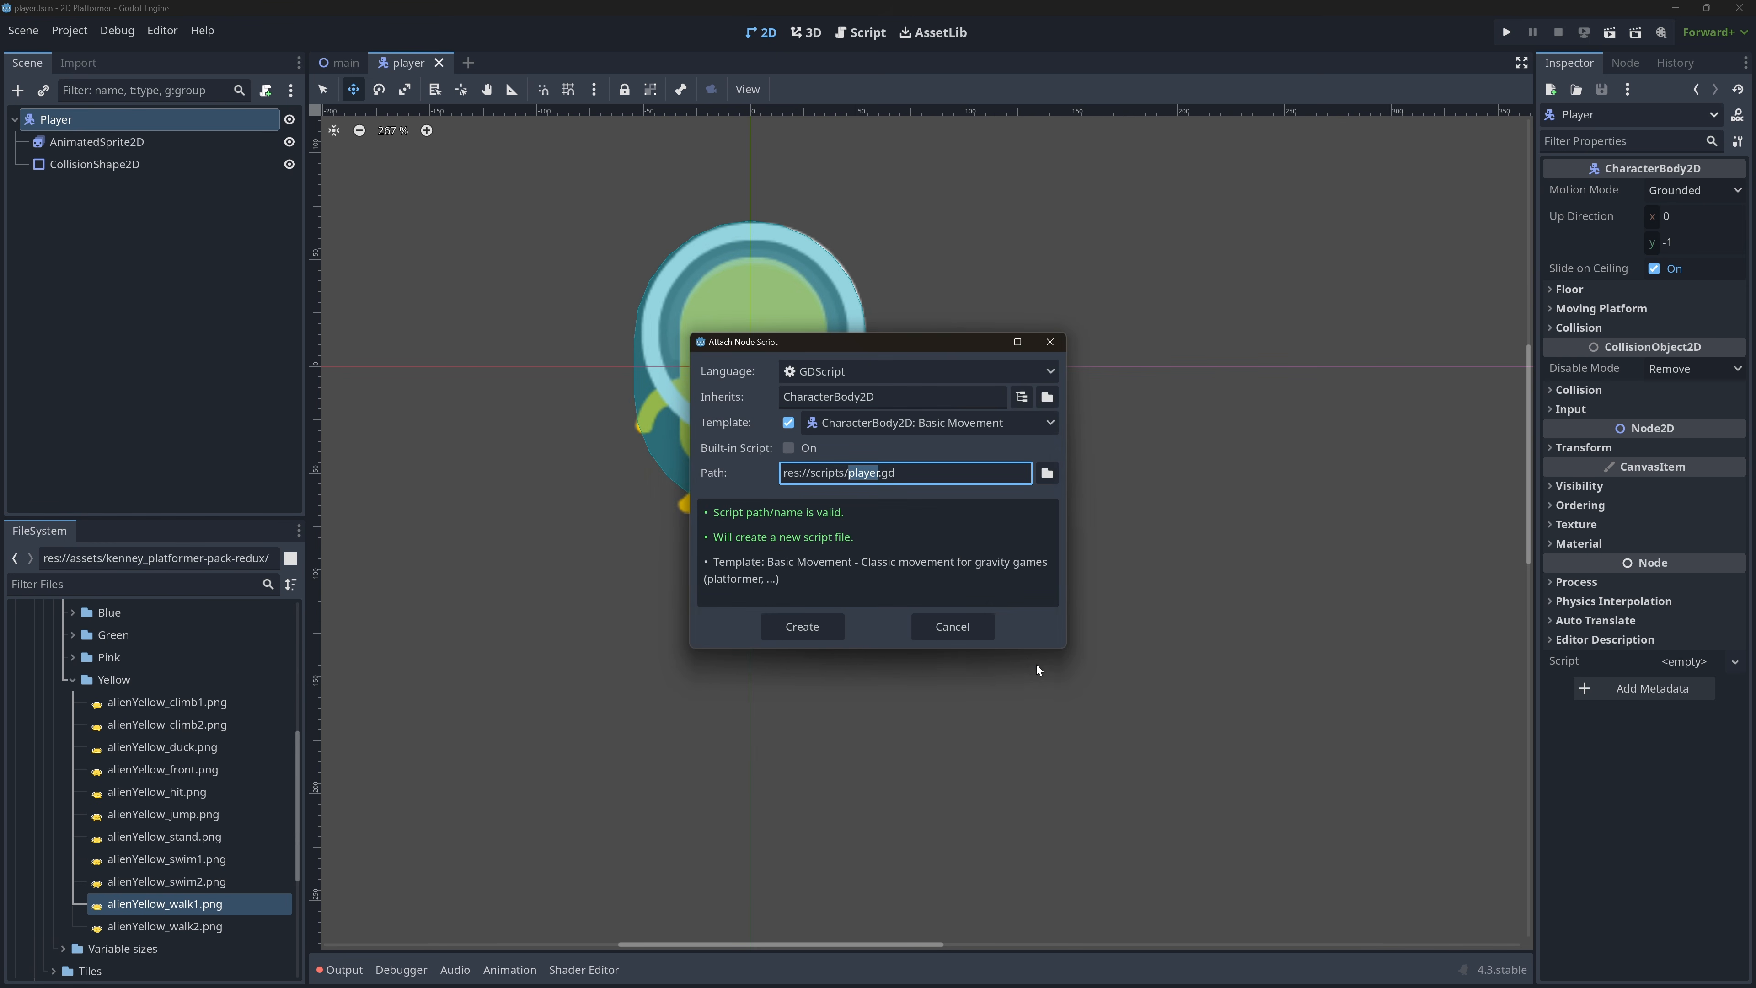
pyautogui.click(805, 626)
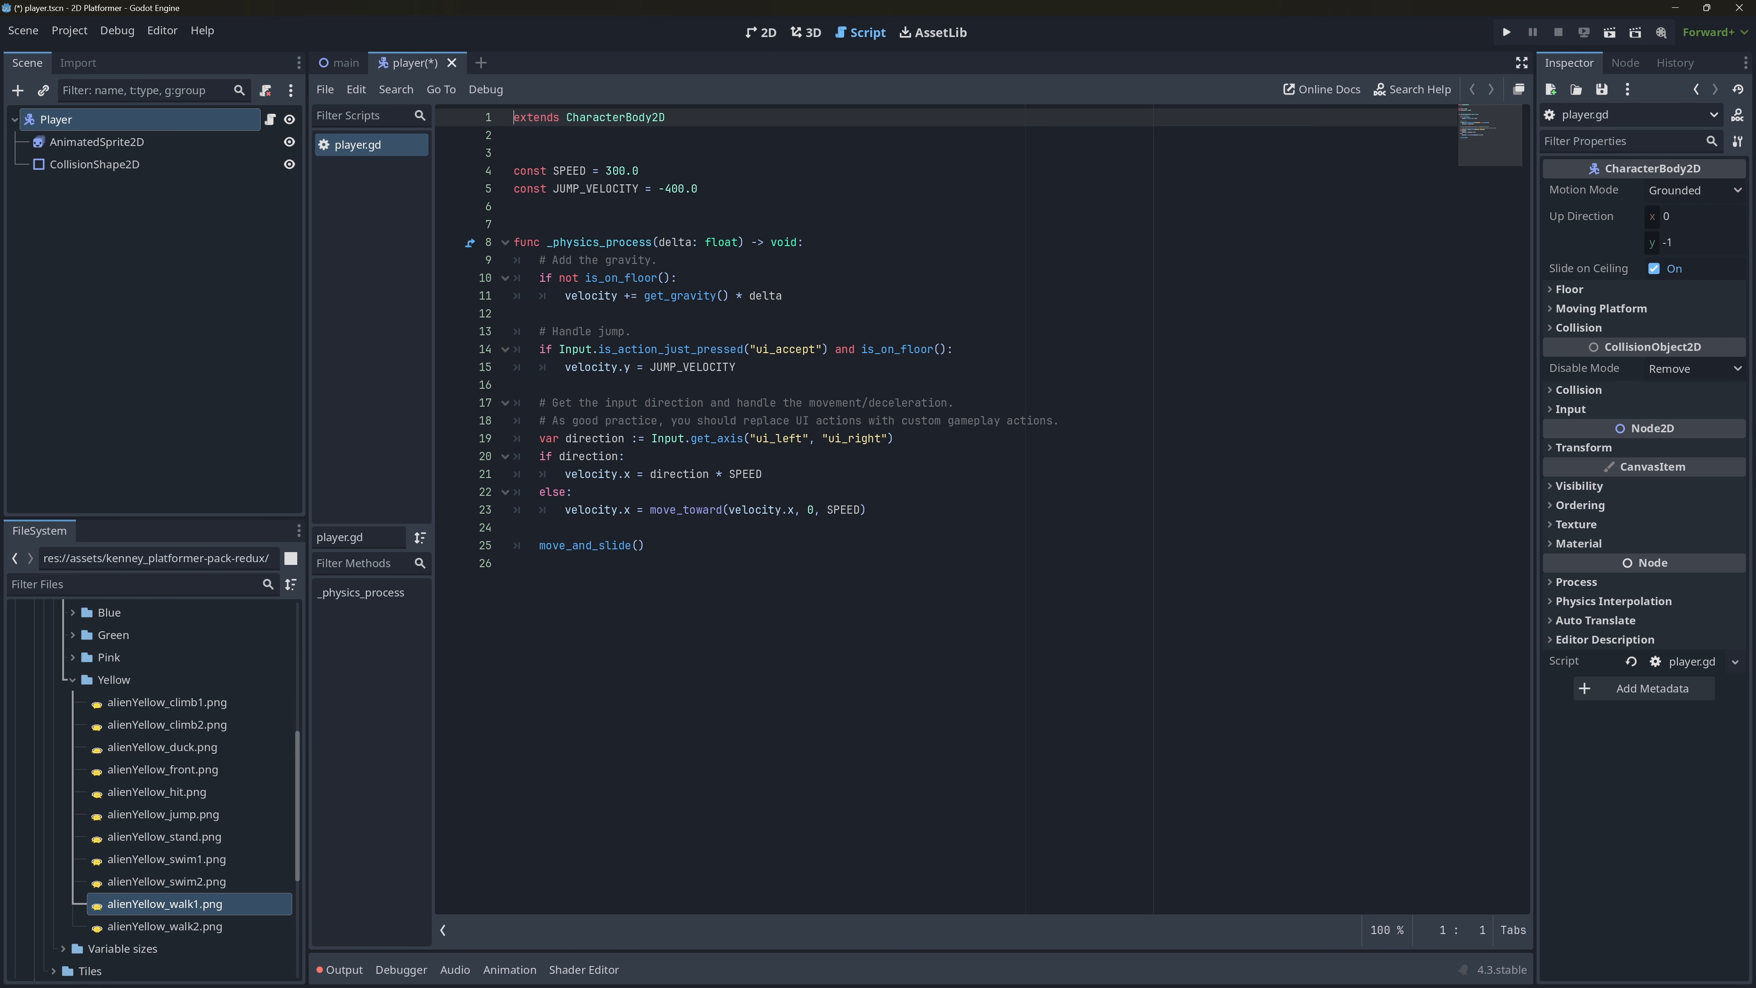
pyautogui.keyDown('ctrl'); pyautogui.scroll(5, 805, 626); pyautogui.keyUp('ctrl')
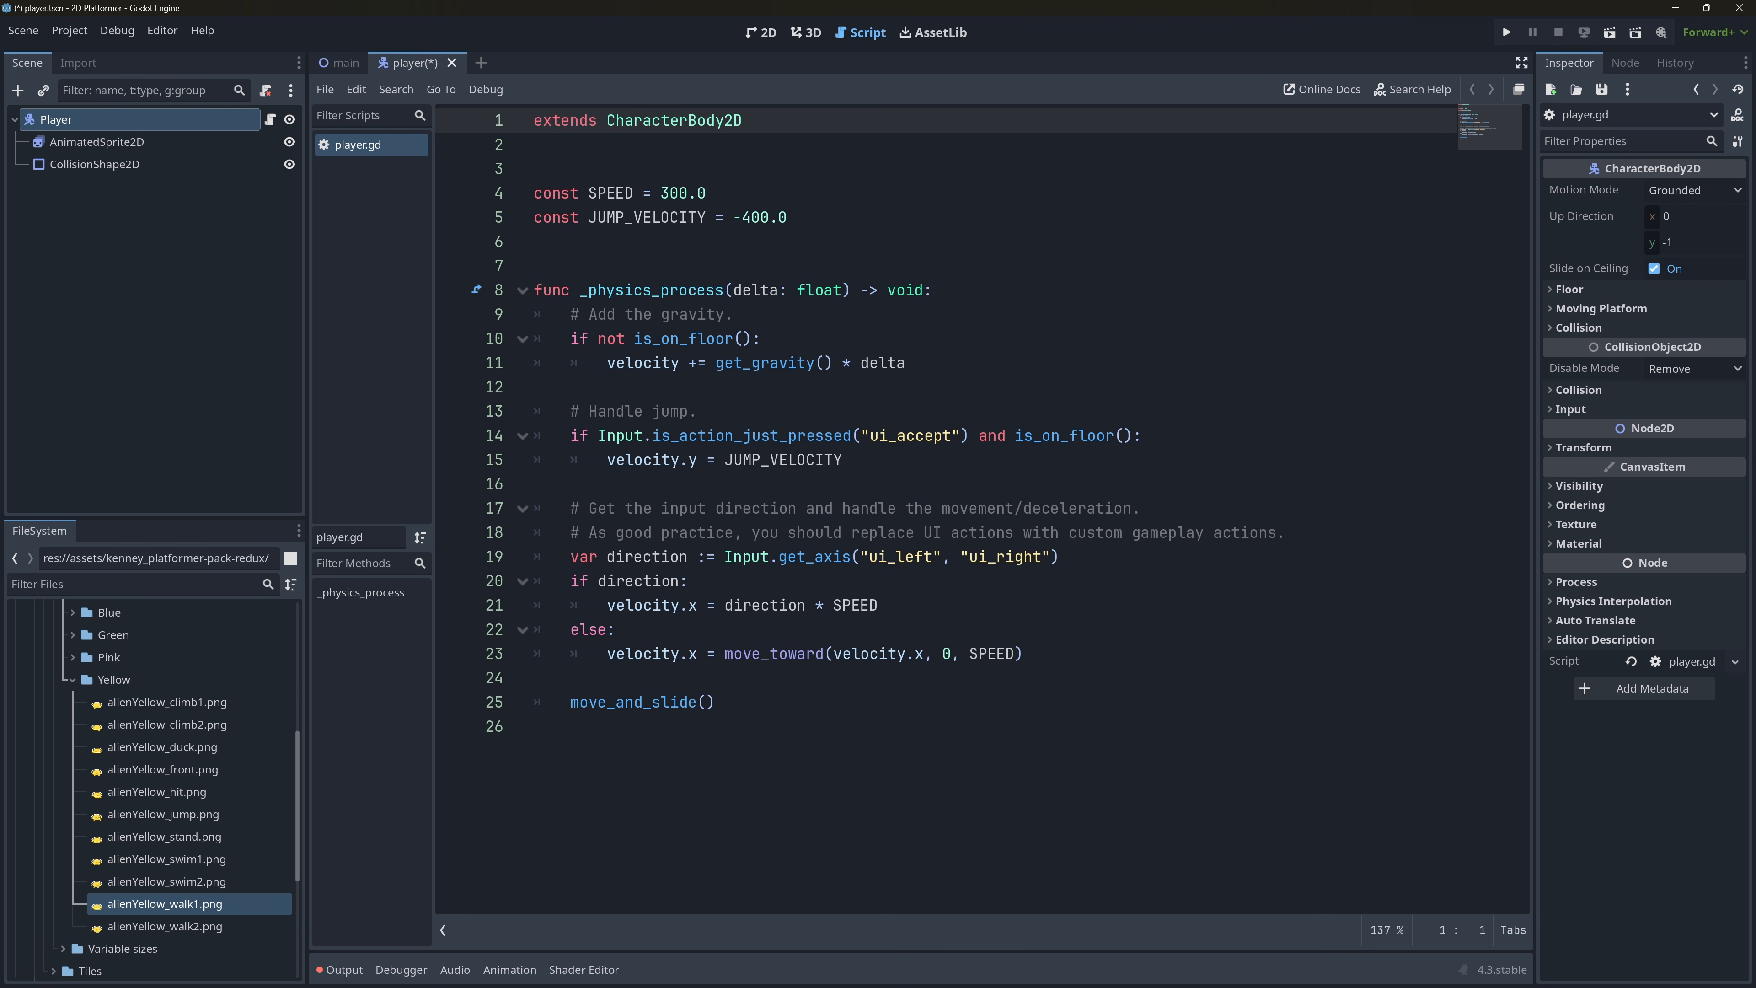
pyautogui.keyDown('ctrl'); pyautogui.scroll(2, 805, 626); pyautogui.keyUp('ctrl')
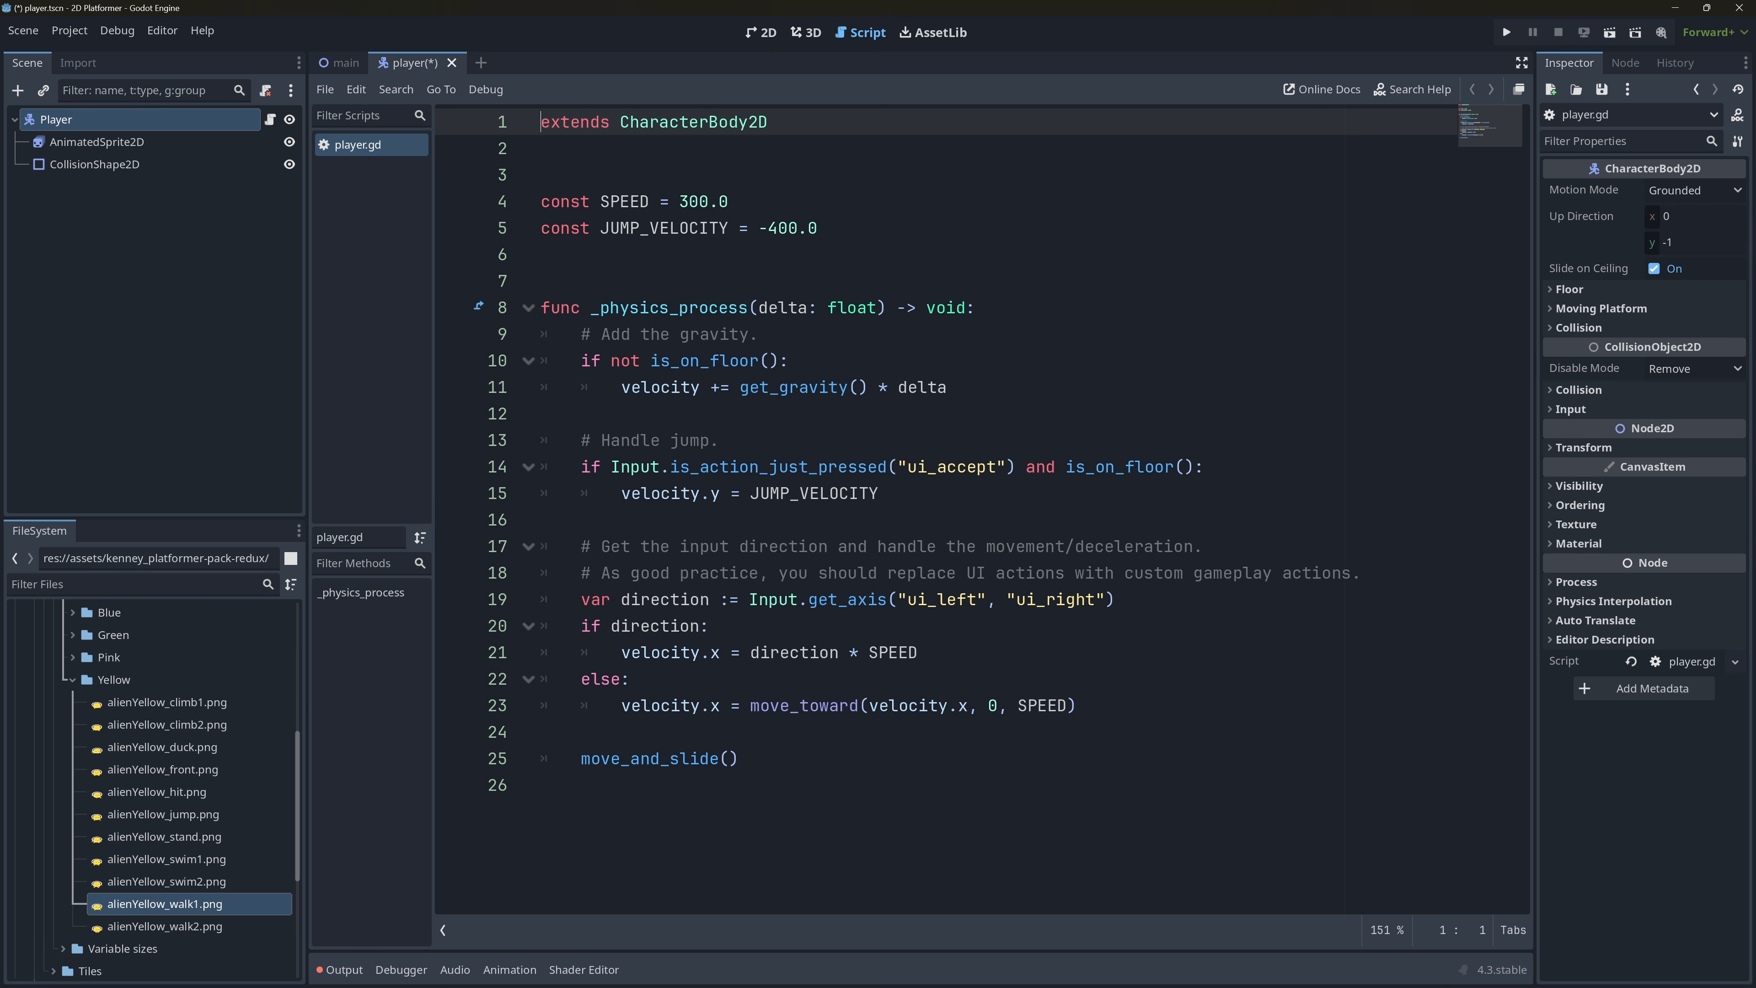
pyautogui.hotkey('ctrl', 's')
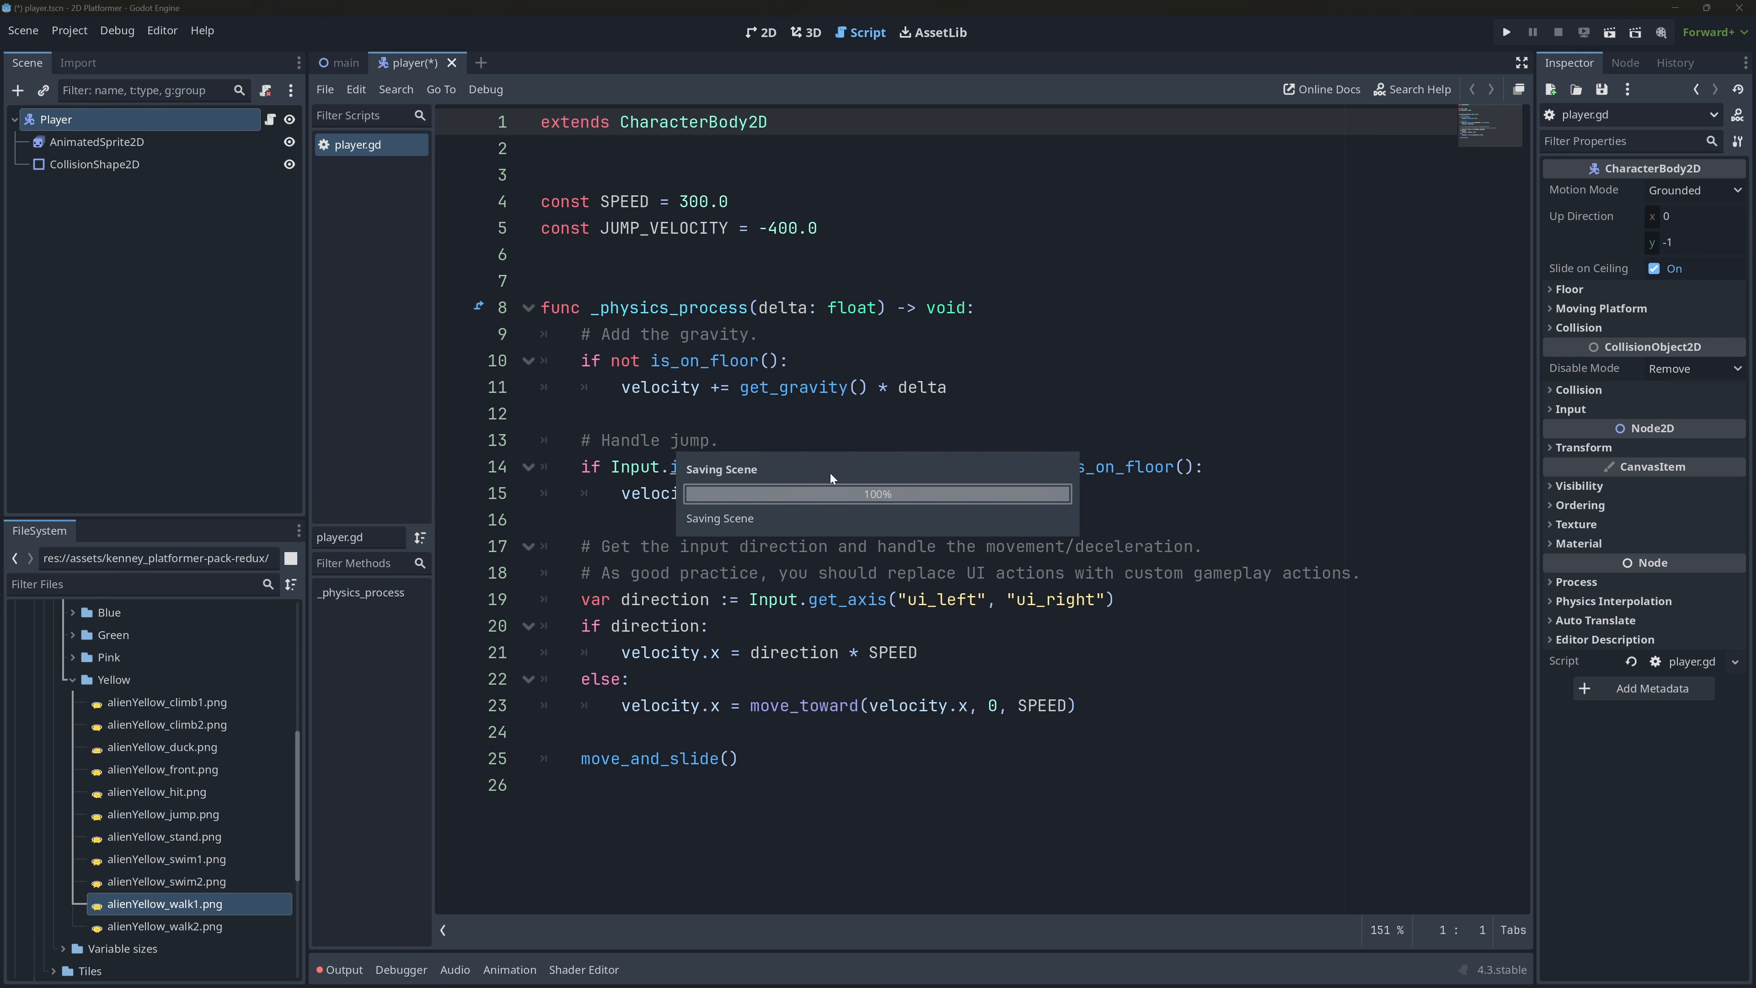
# Instantiate scenes/player.tscn under the TileMapLayer in the main scene, move it horizontally to sit above the ground tiles, and save.
pyautogui.click(340, 66)
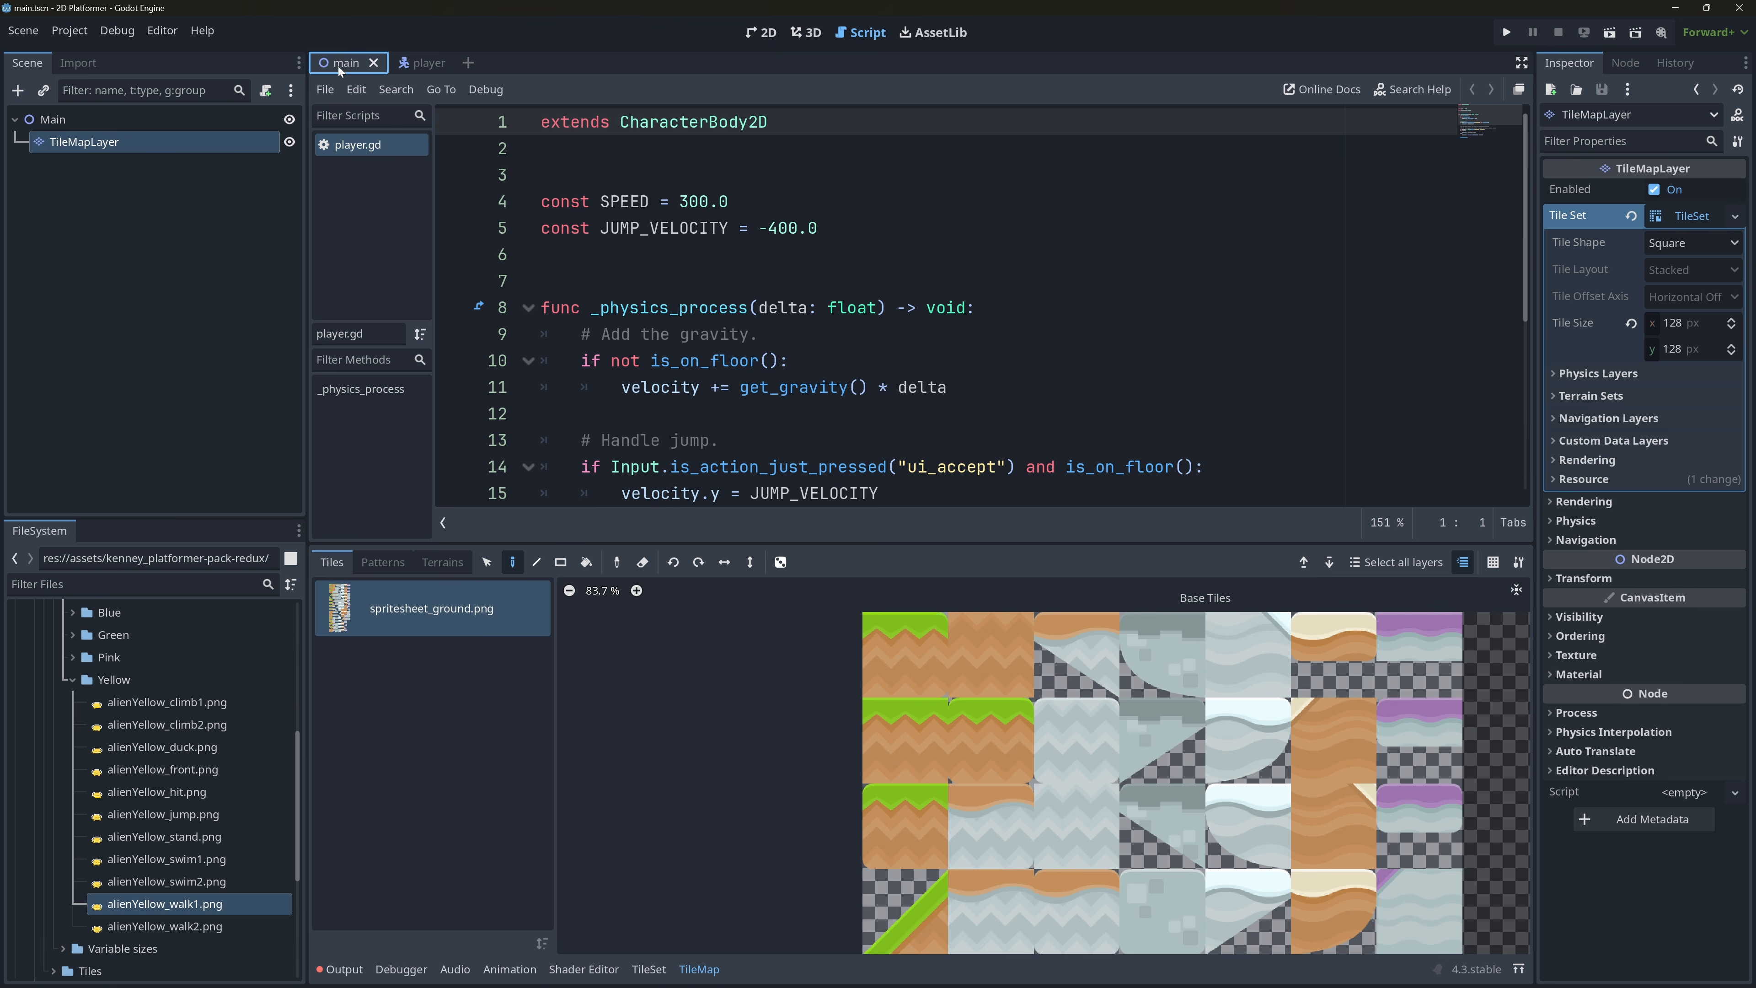
pyautogui.click(759, 33)
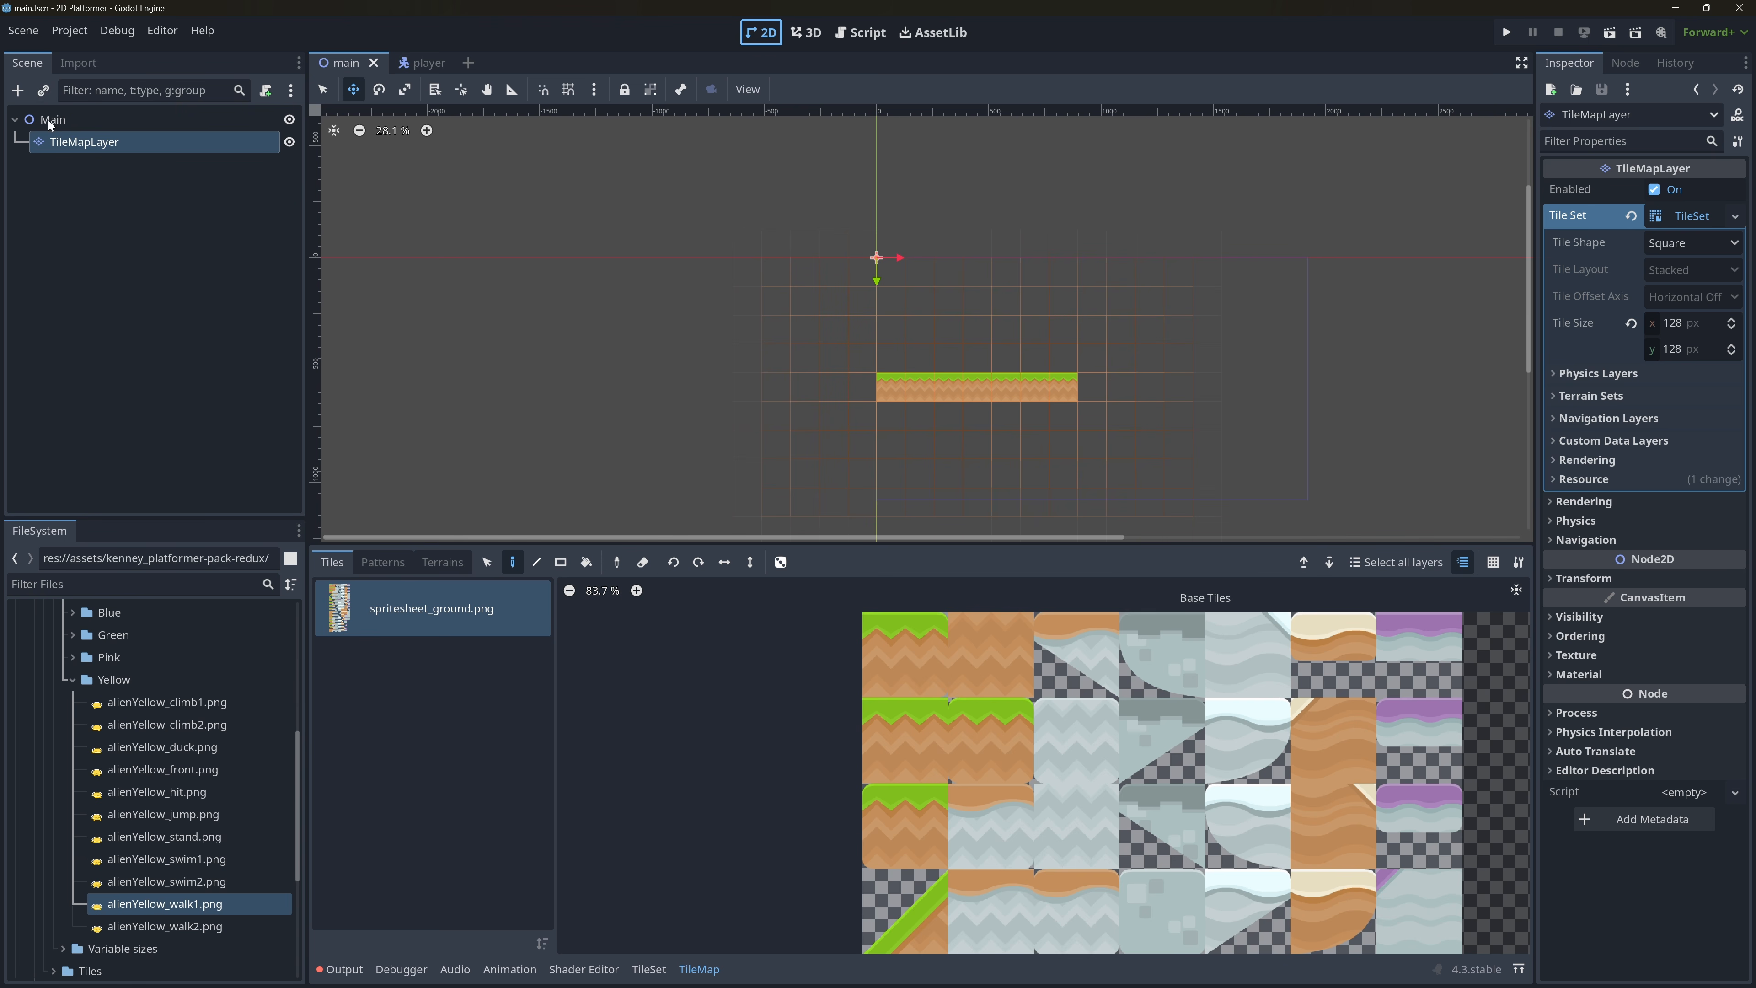
pyautogui.click(43, 91)
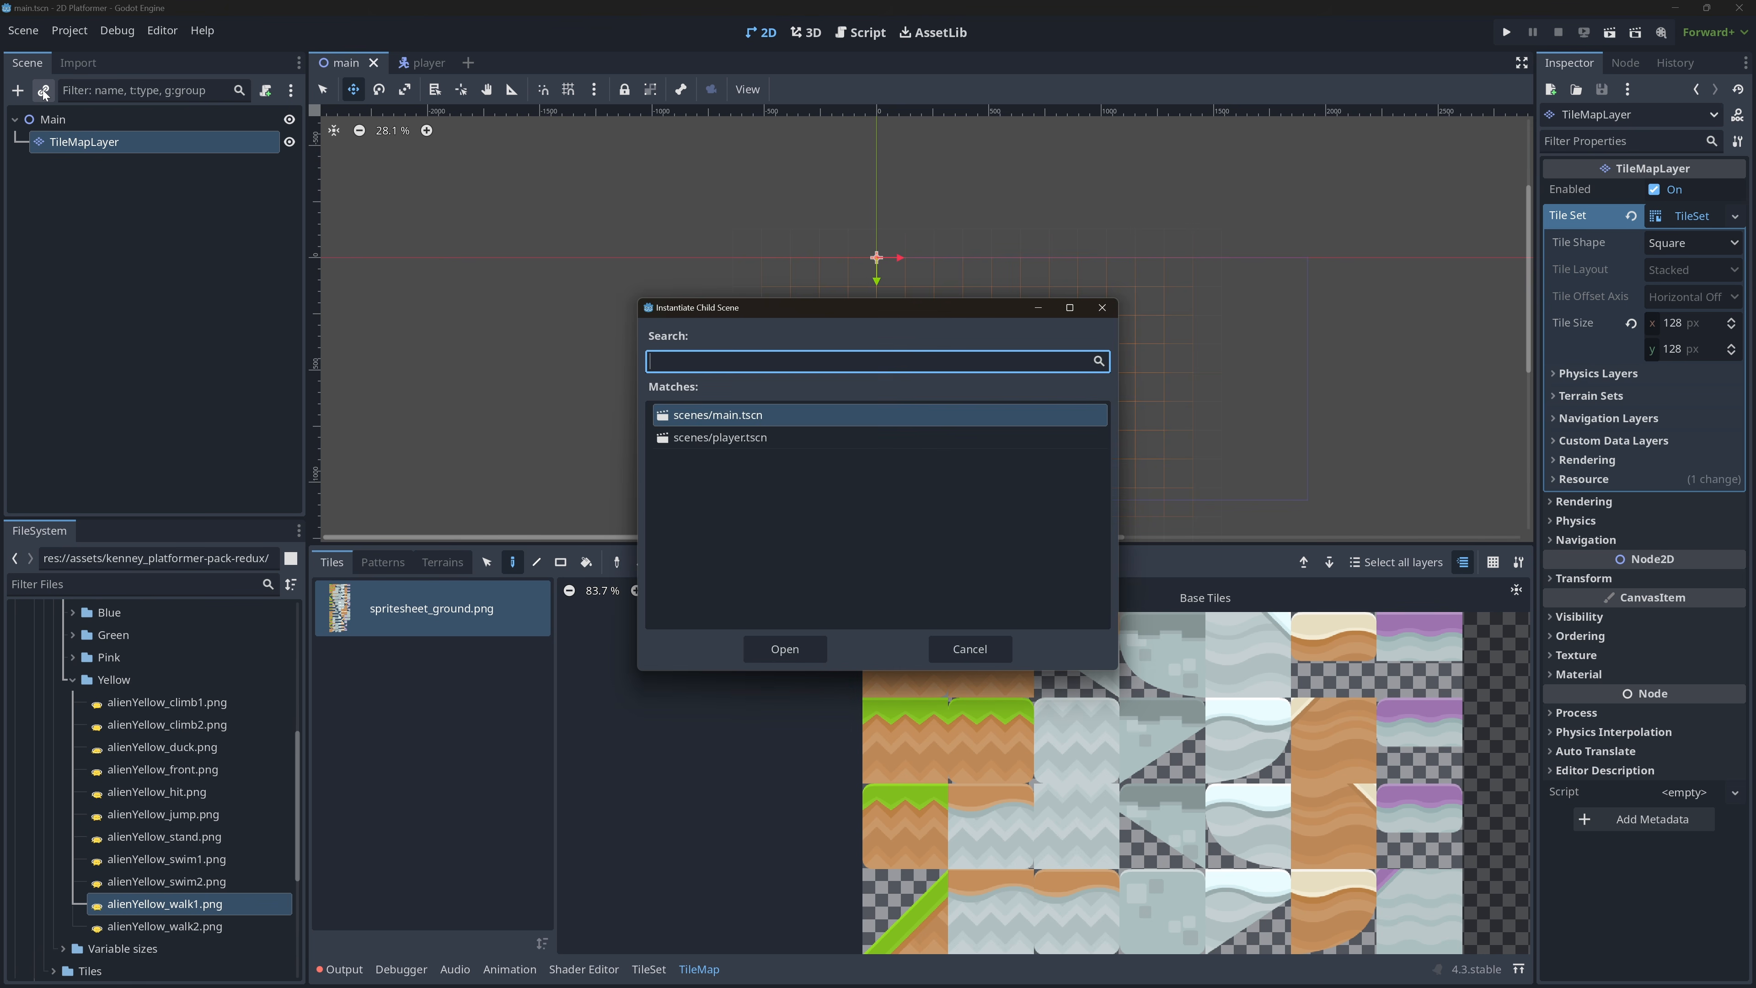
pyautogui.click(740, 439)
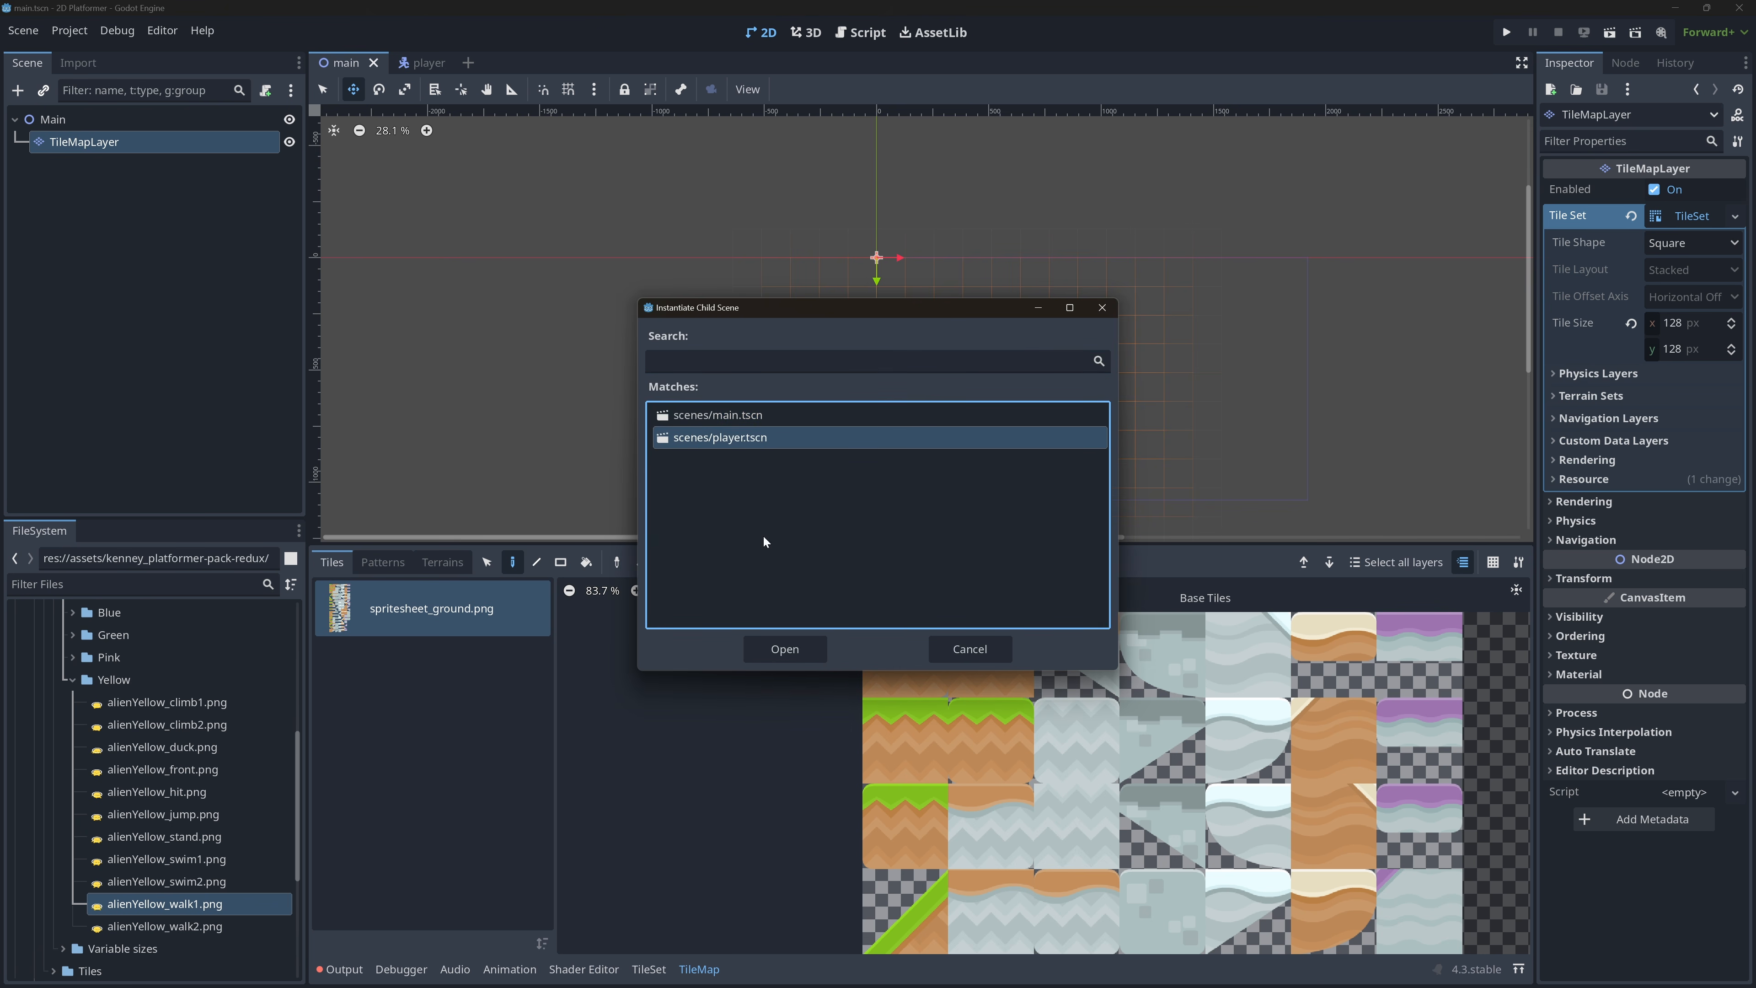
pyautogui.click(785, 647)
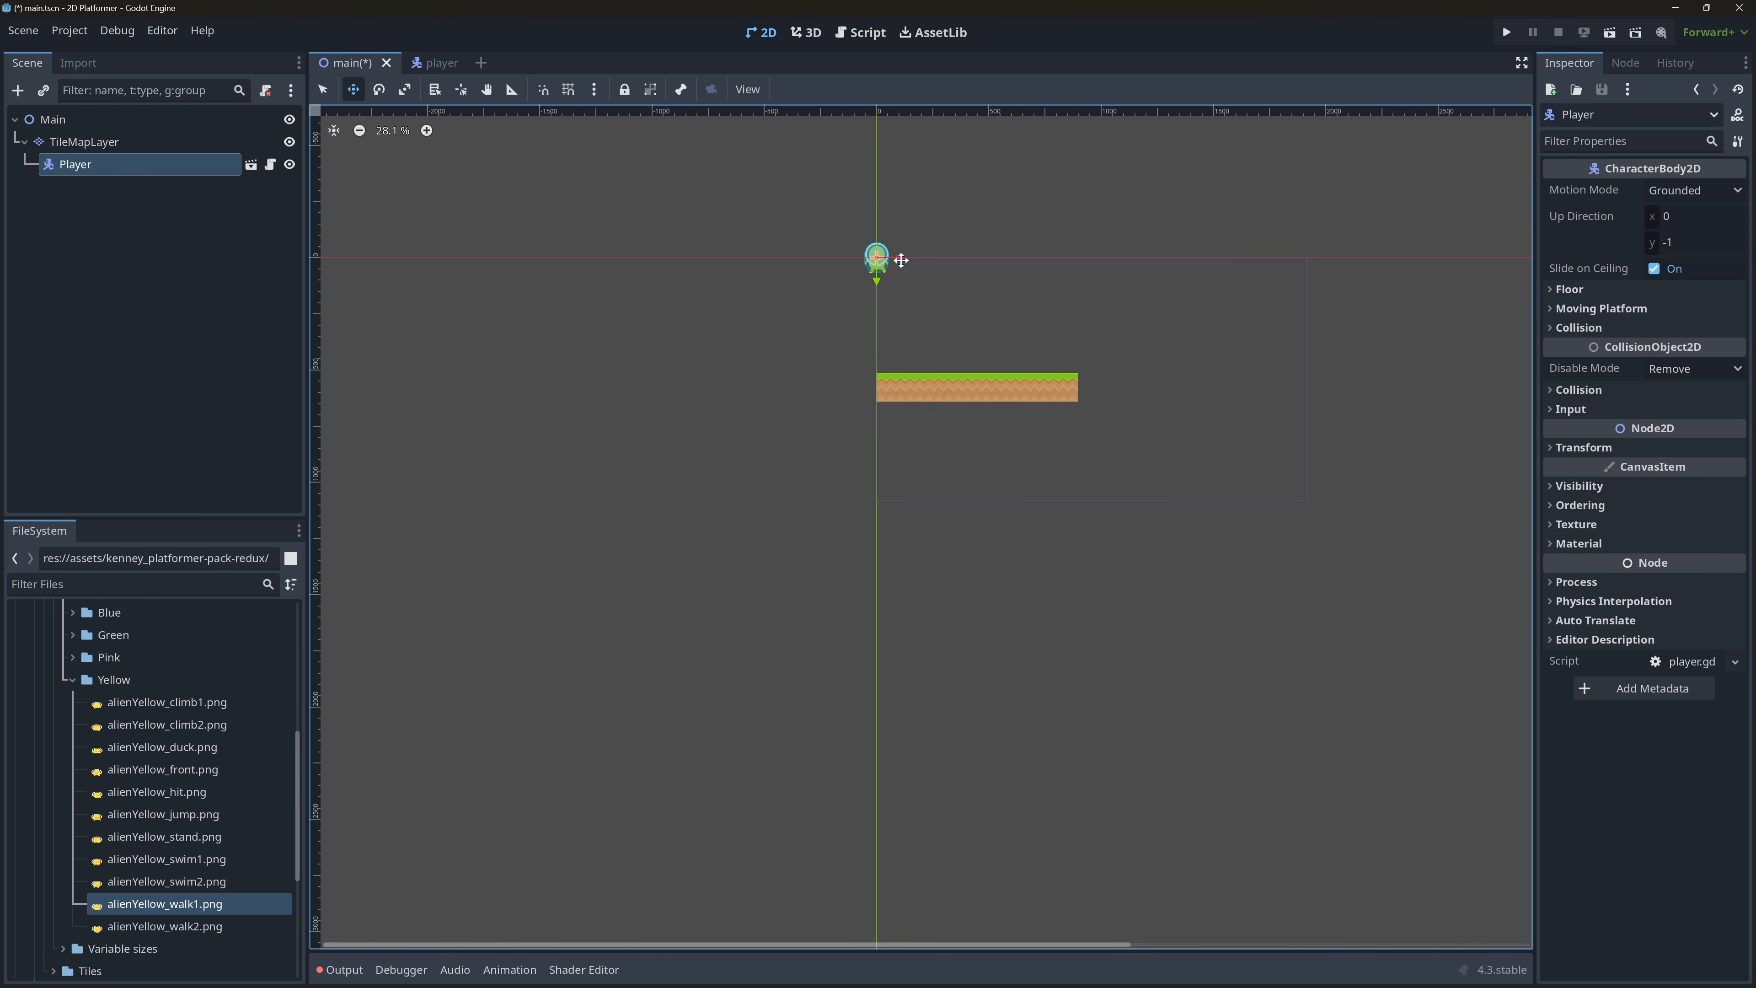
pyautogui.moveTo(906, 258); pyautogui.dragTo(958, 258)
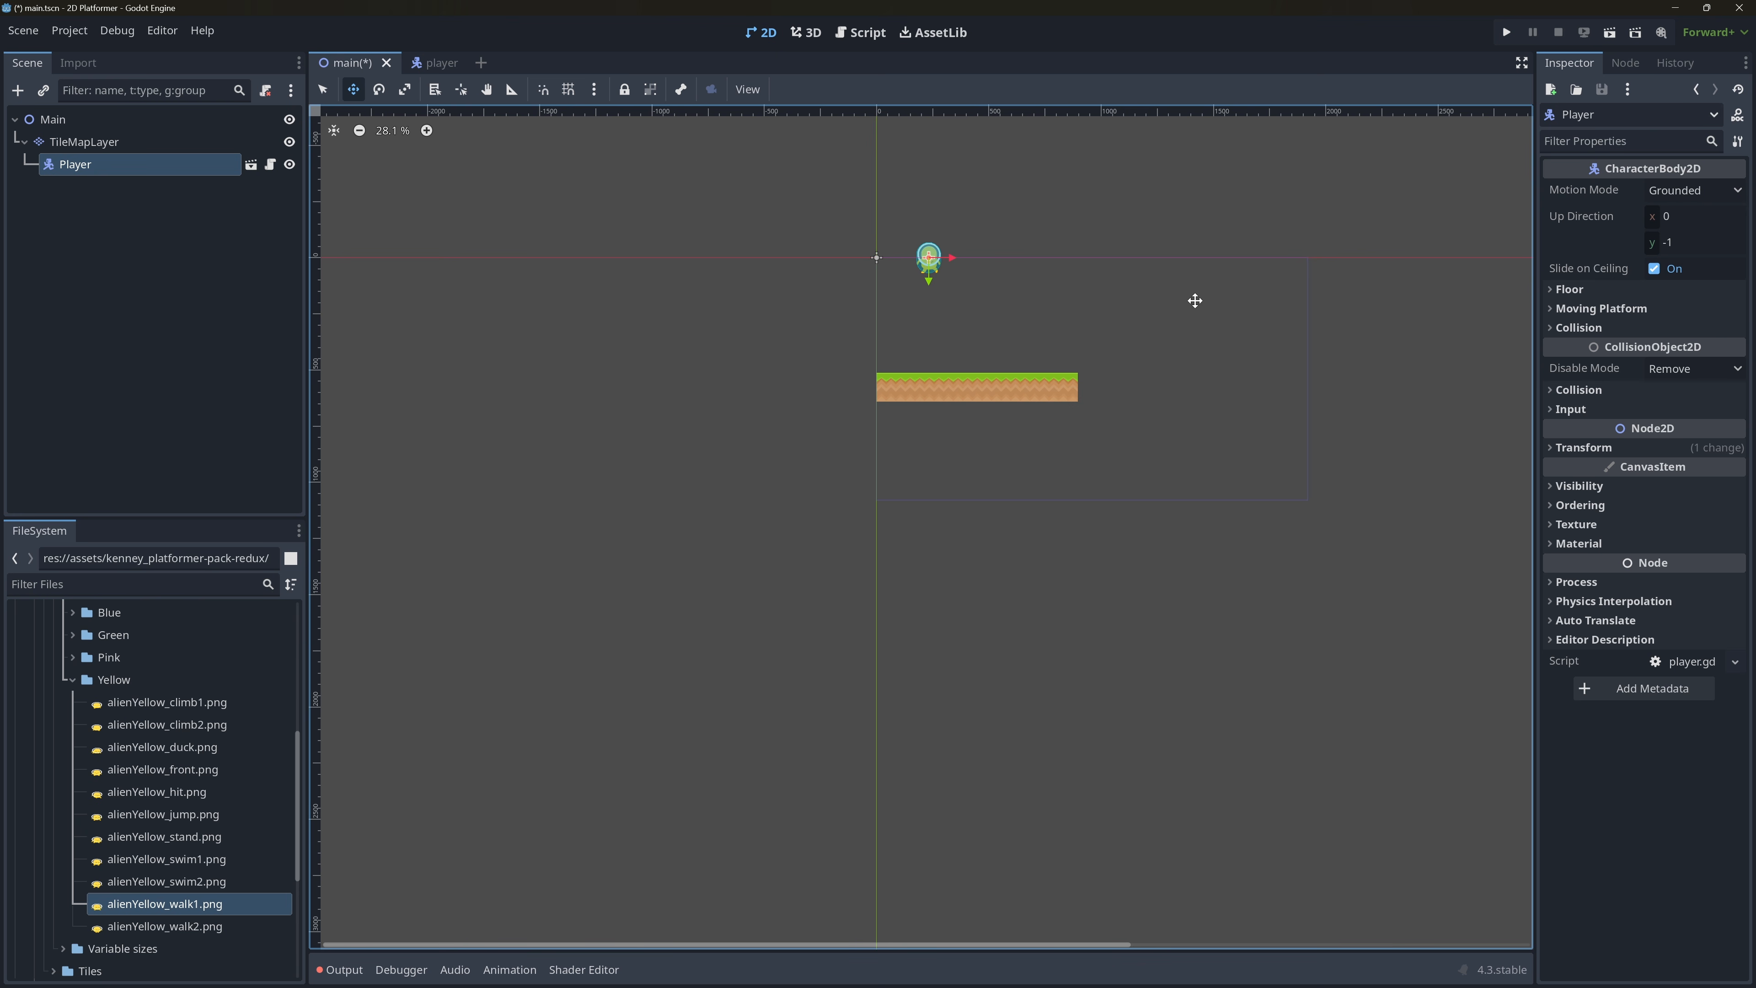
pyautogui.hotkey('ctrl', 's')
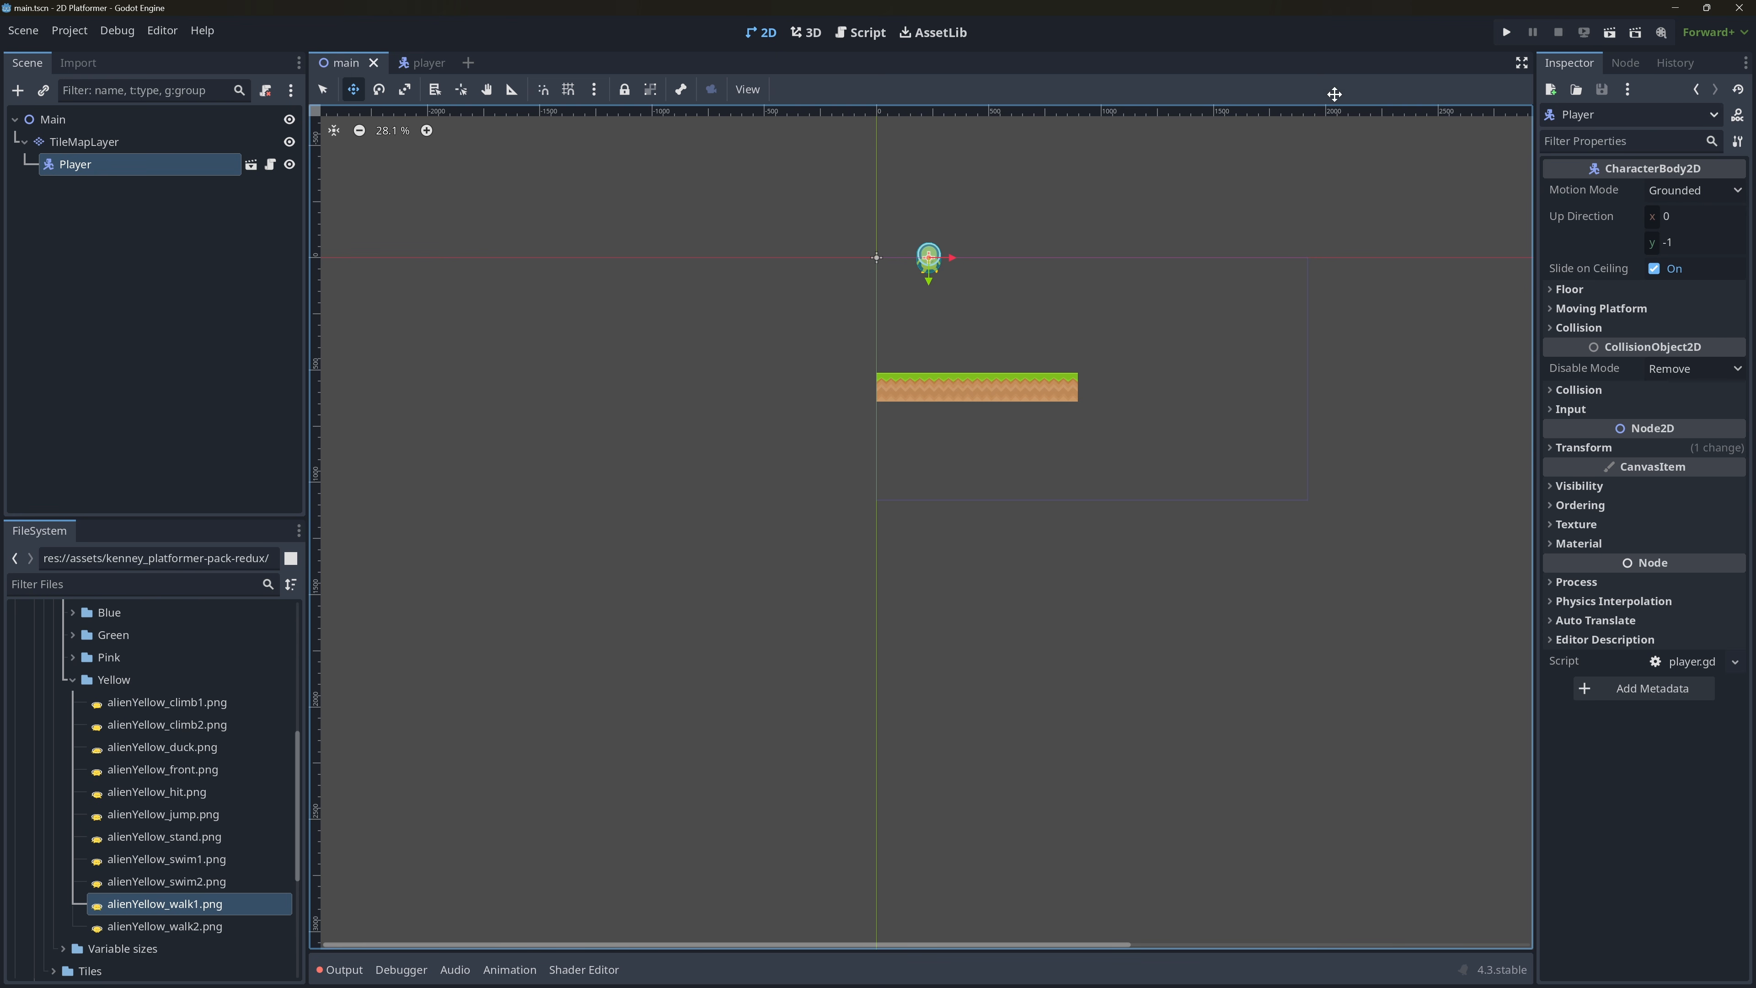
# Run the project with the current scene as its main scene, then close the game window.
pyautogui.click(1515, 34)
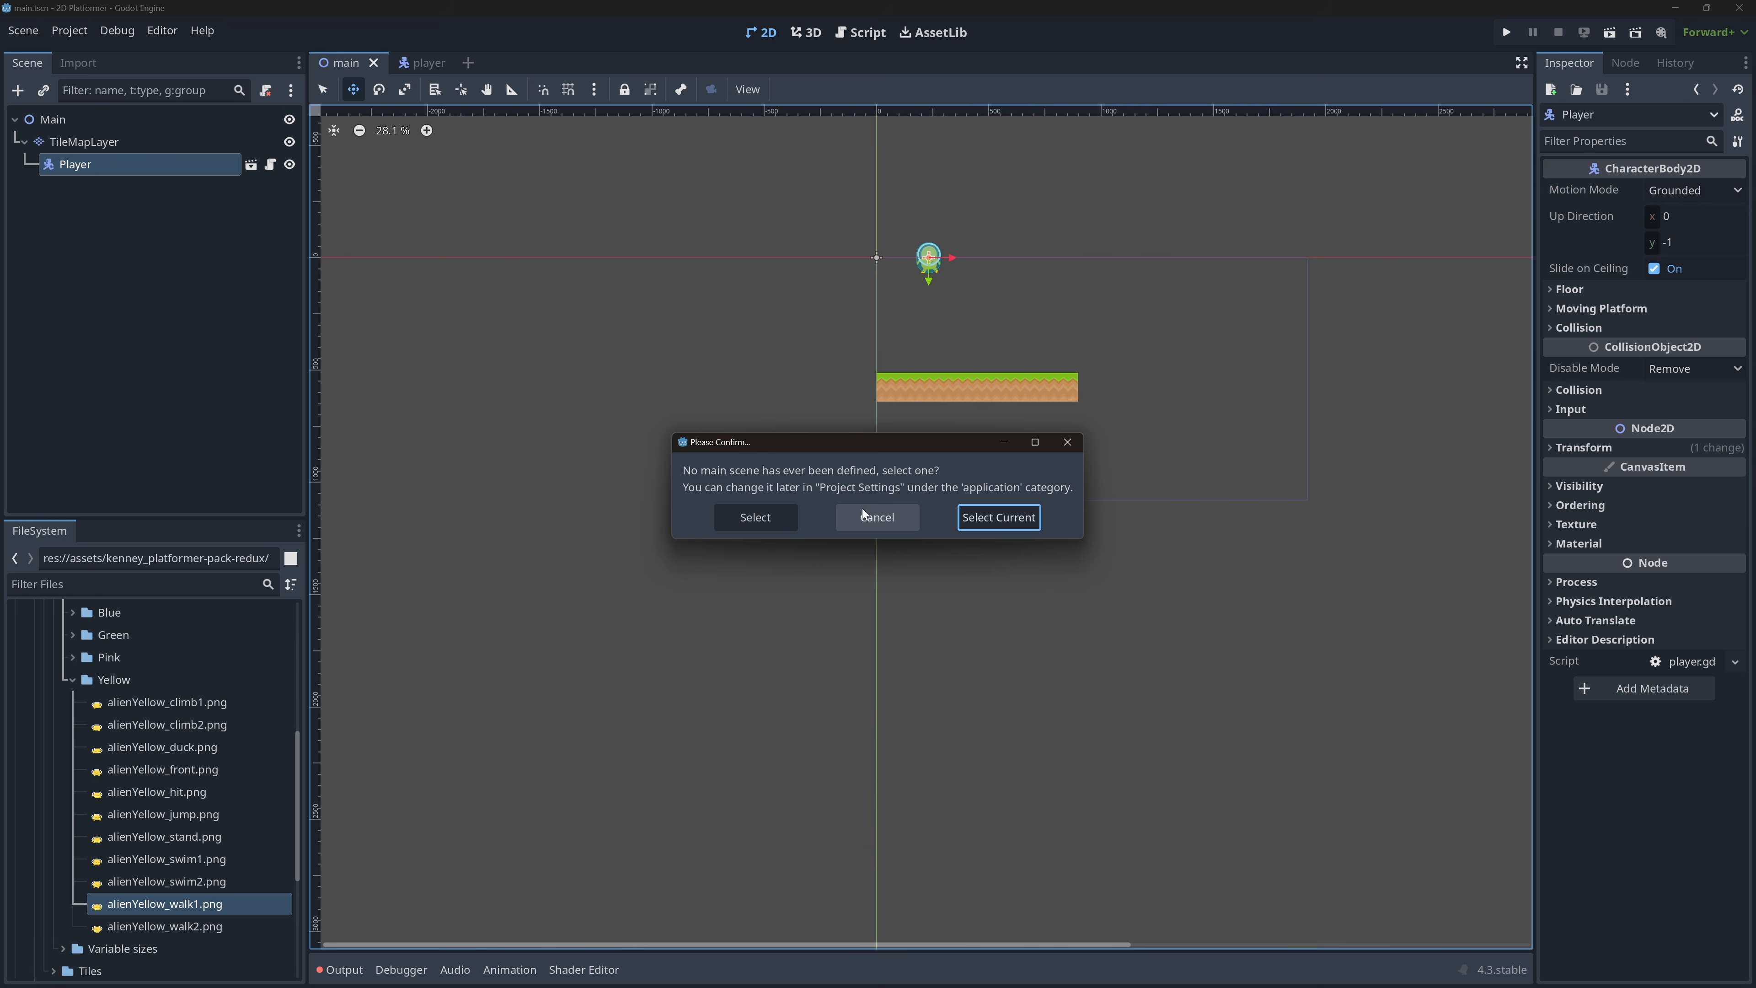
pyautogui.click(1011, 528)
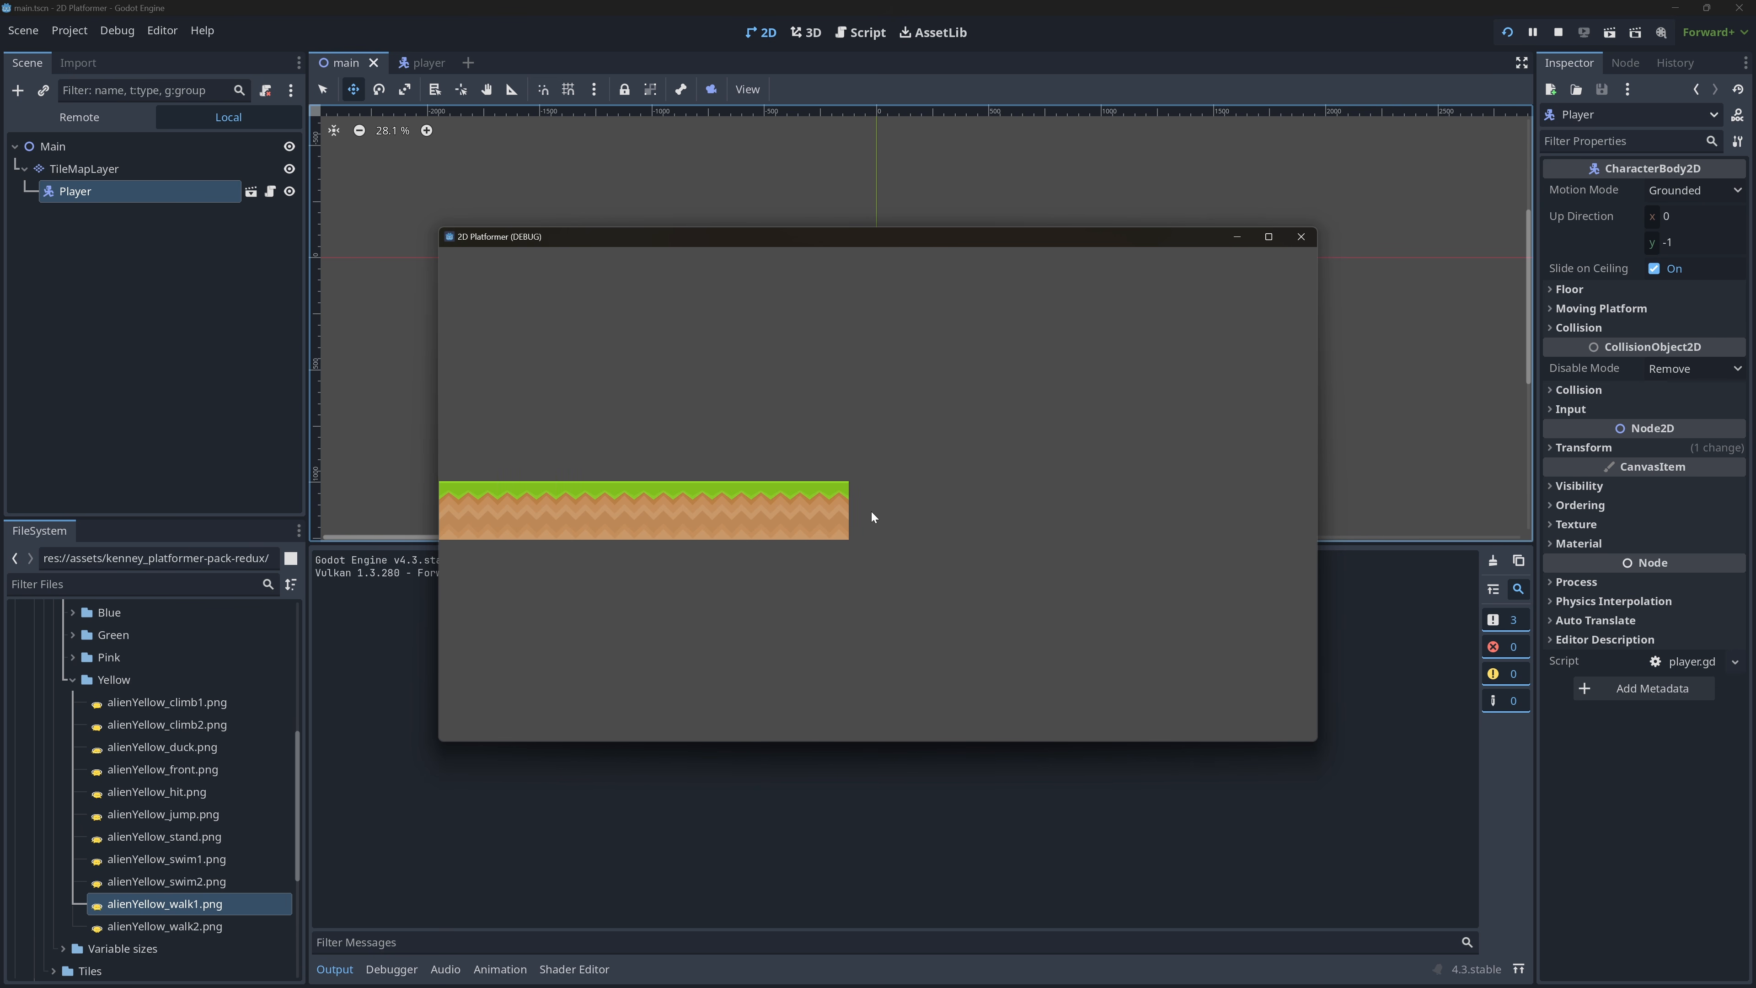
pyautogui.click(1302, 237)
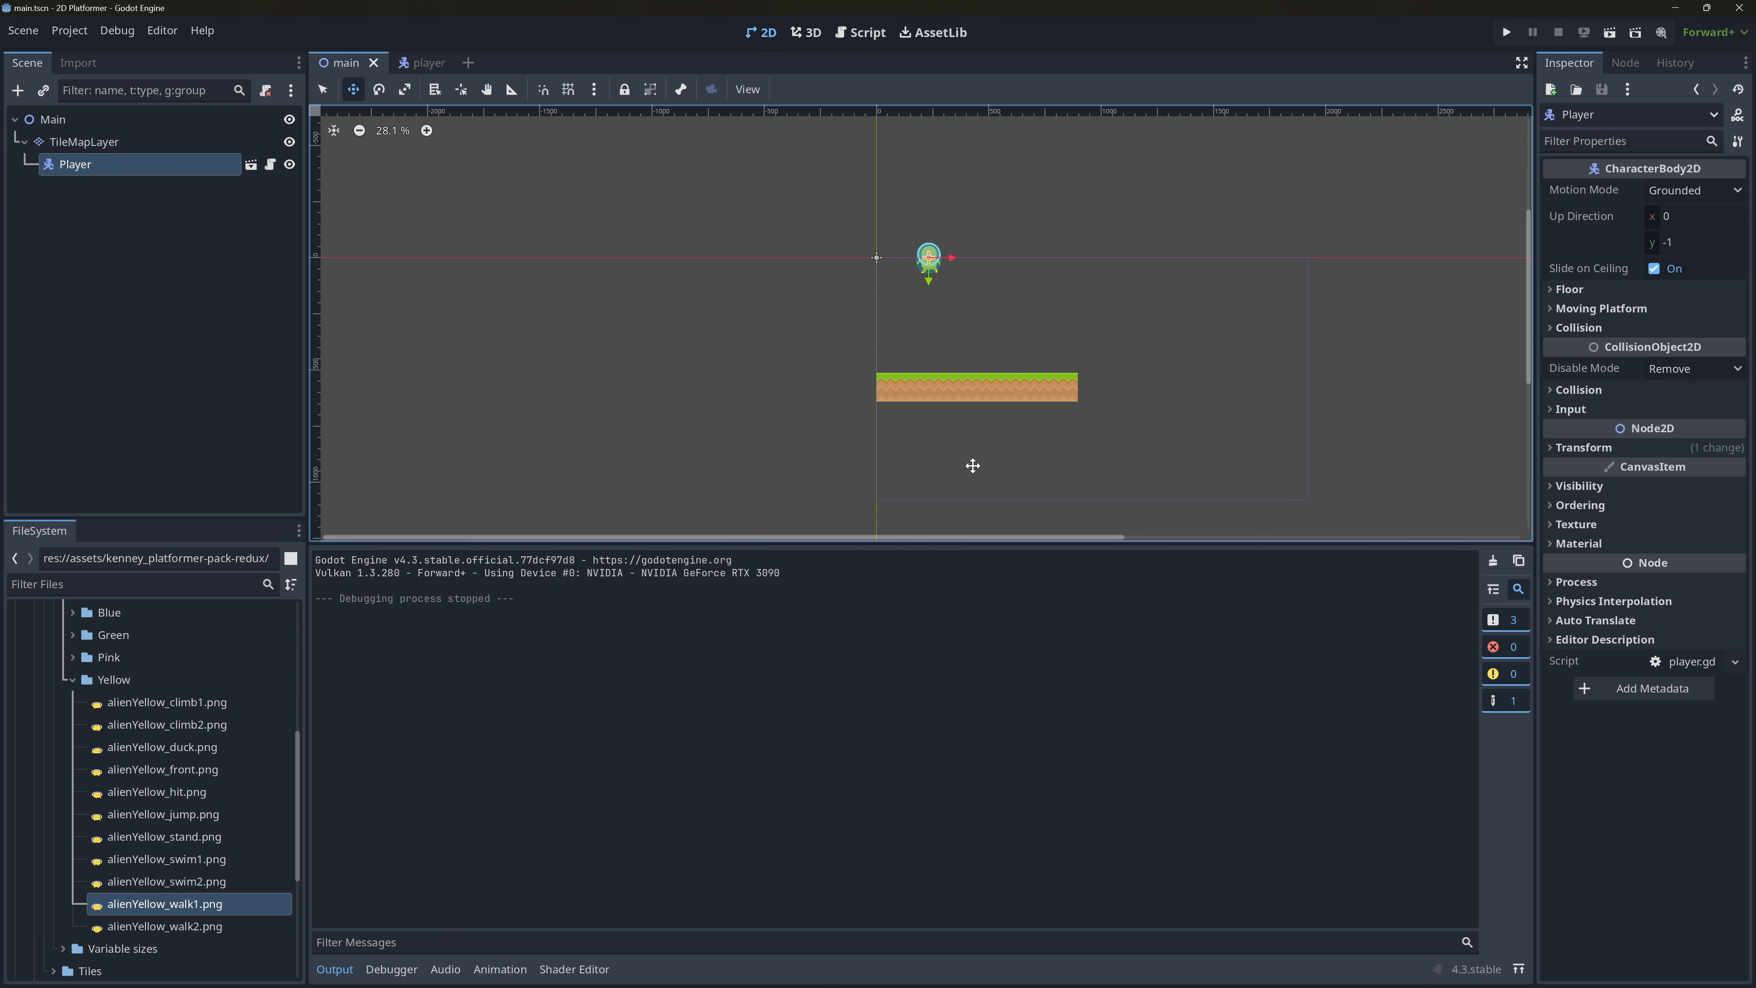
# Add a physics layer to the TileMapLayer's TileSet and widen the property area to show more collision layers.
pyautogui.click(152, 150)
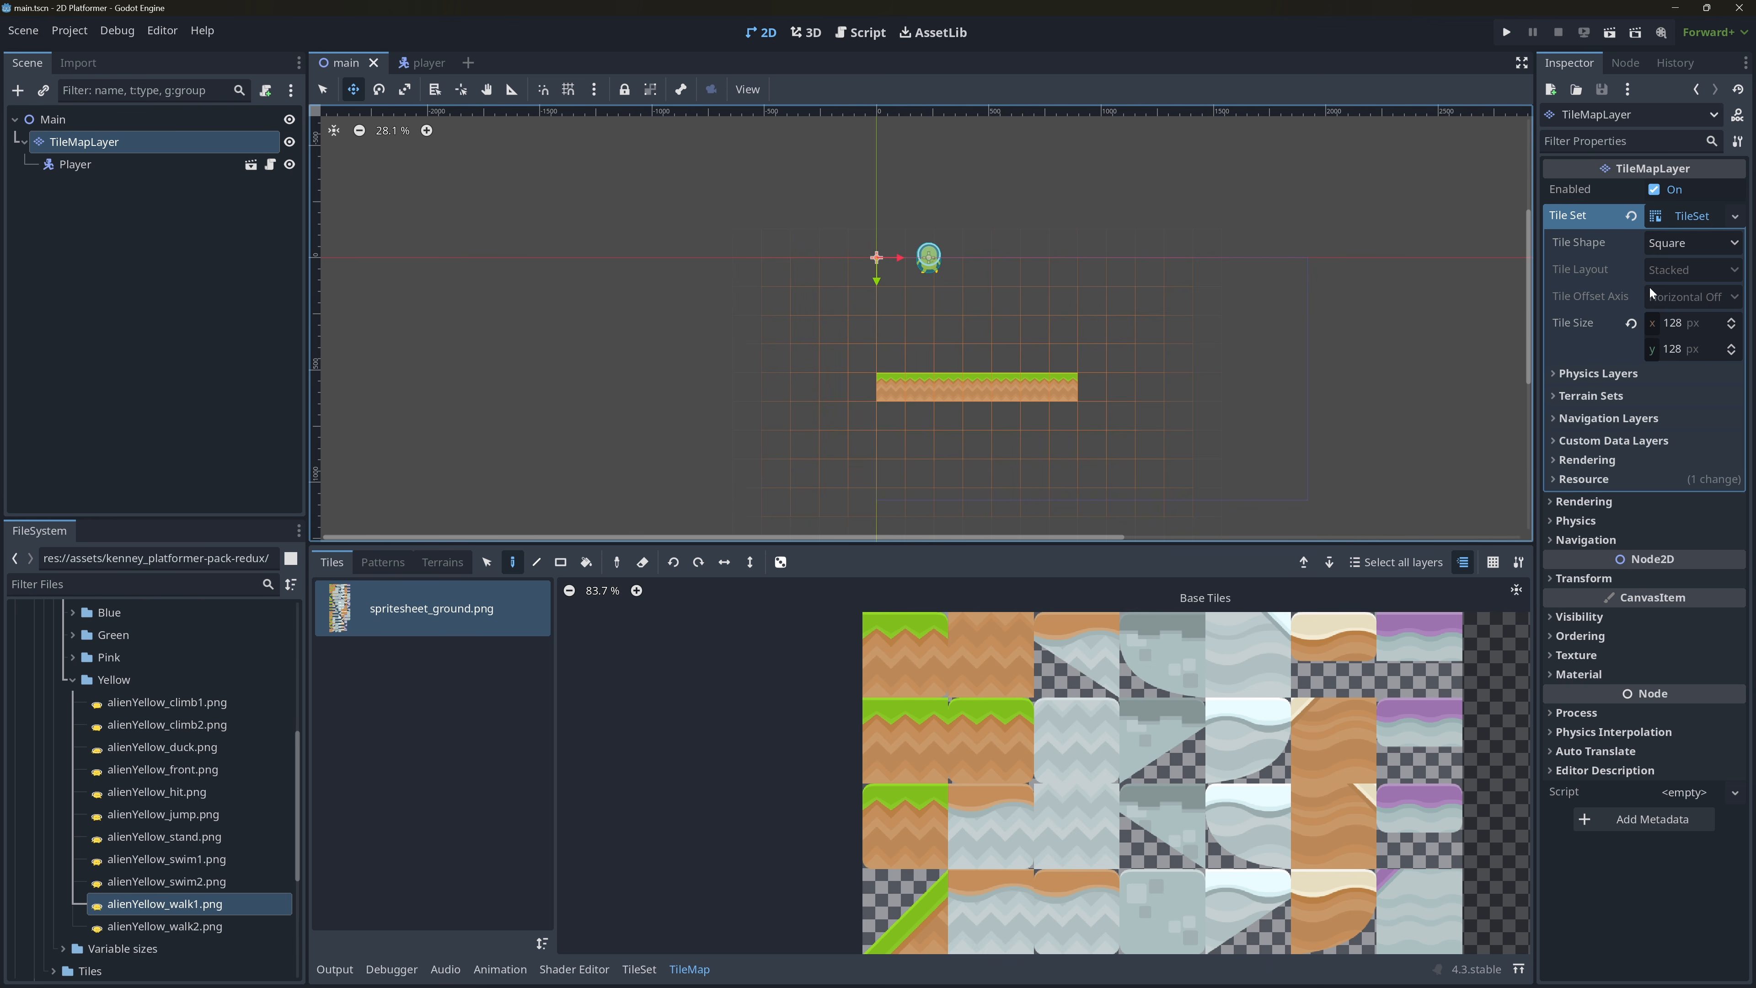
pyautogui.click(1614, 375)
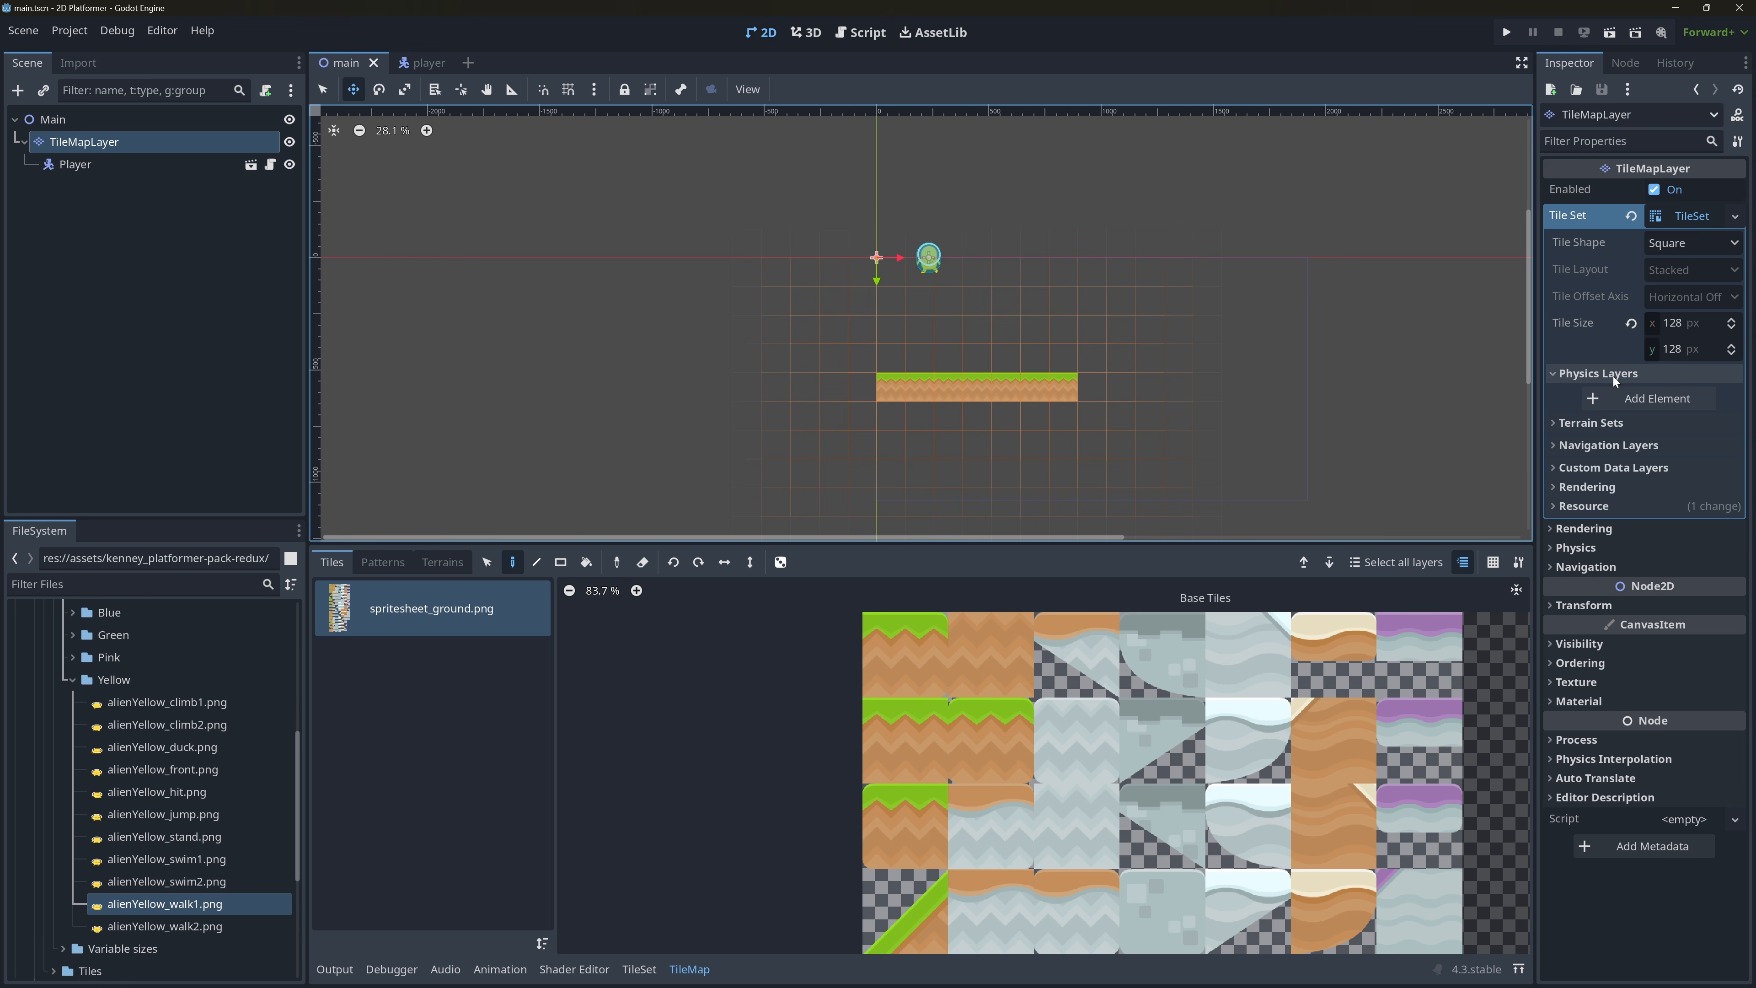
pyautogui.click(1639, 399)
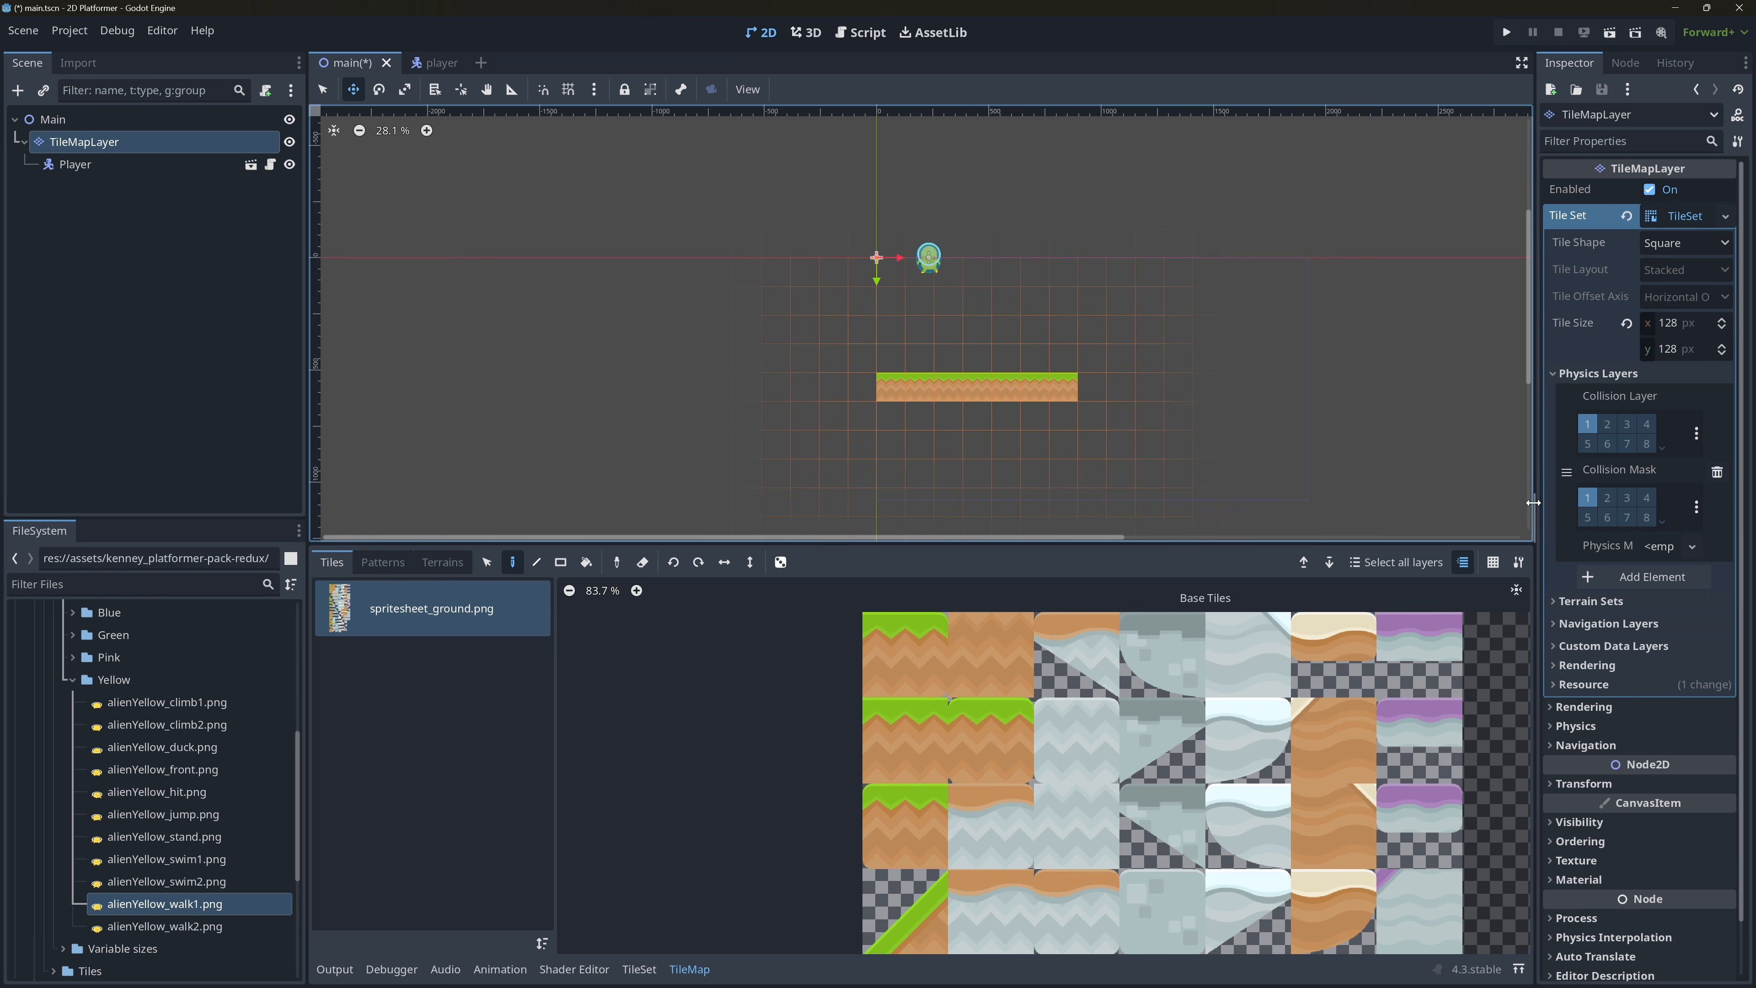
pyautogui.moveTo(1532, 502); pyautogui.dragTo(1219, 502)
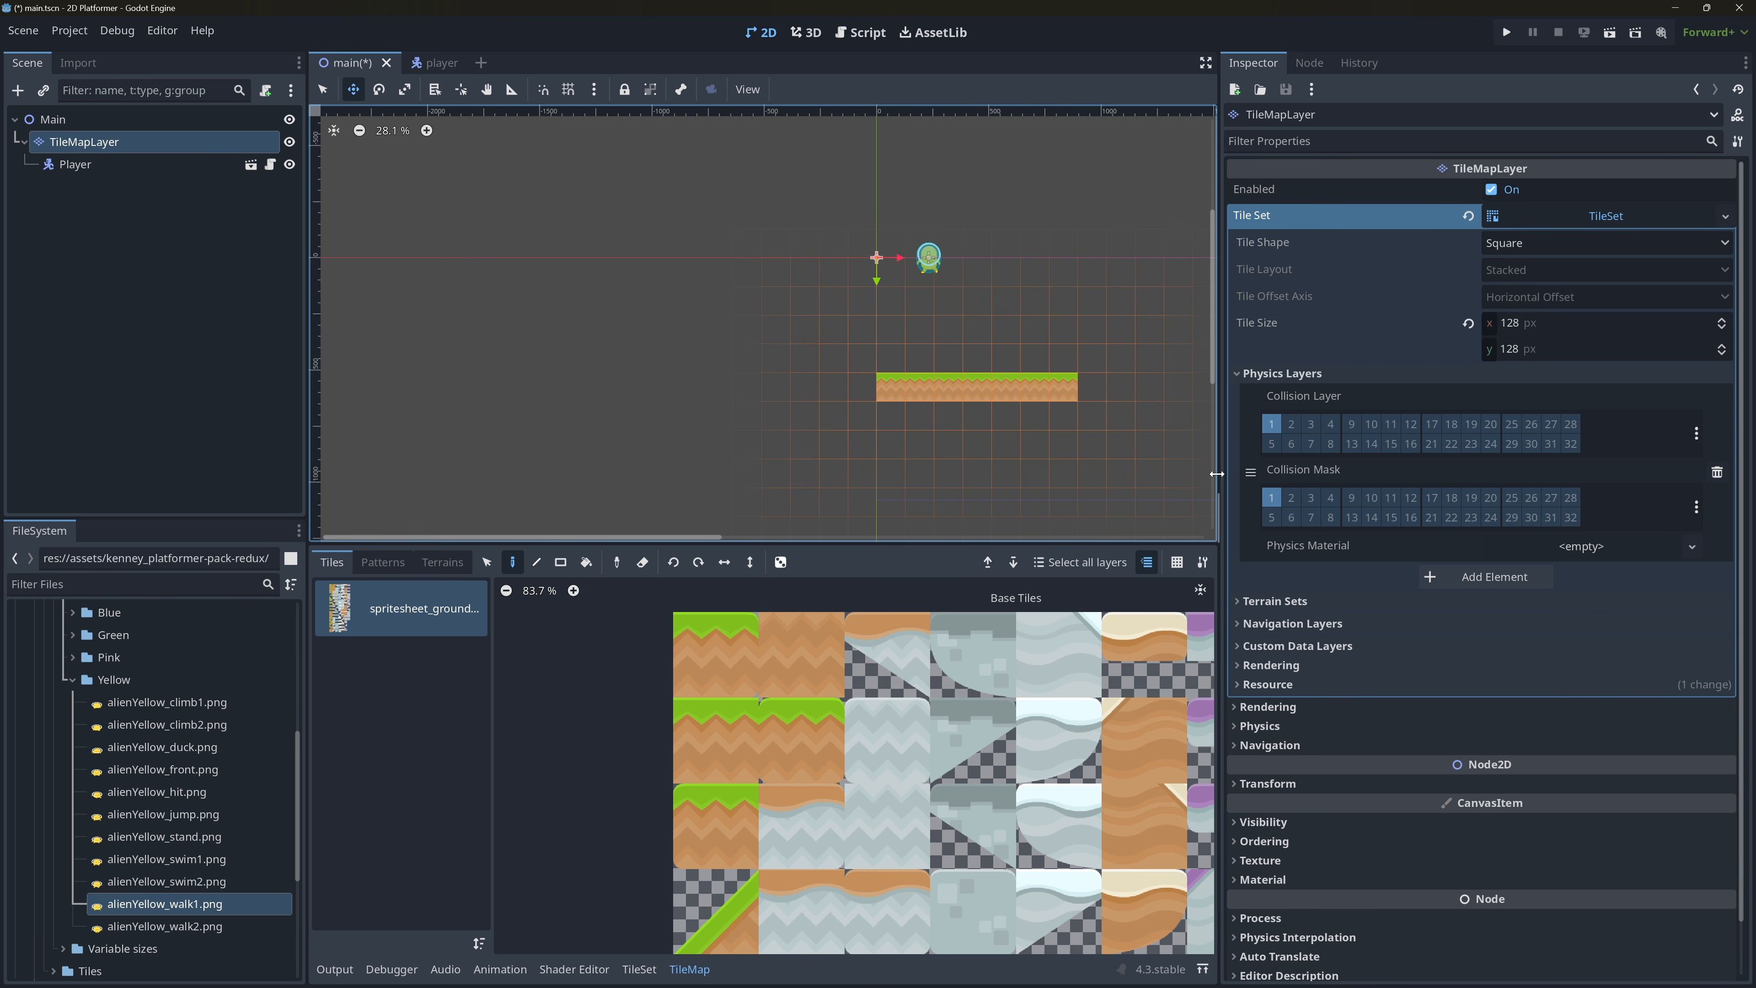
pyautogui.moveTo(1220, 472); pyautogui.dragTo(1465, 493)
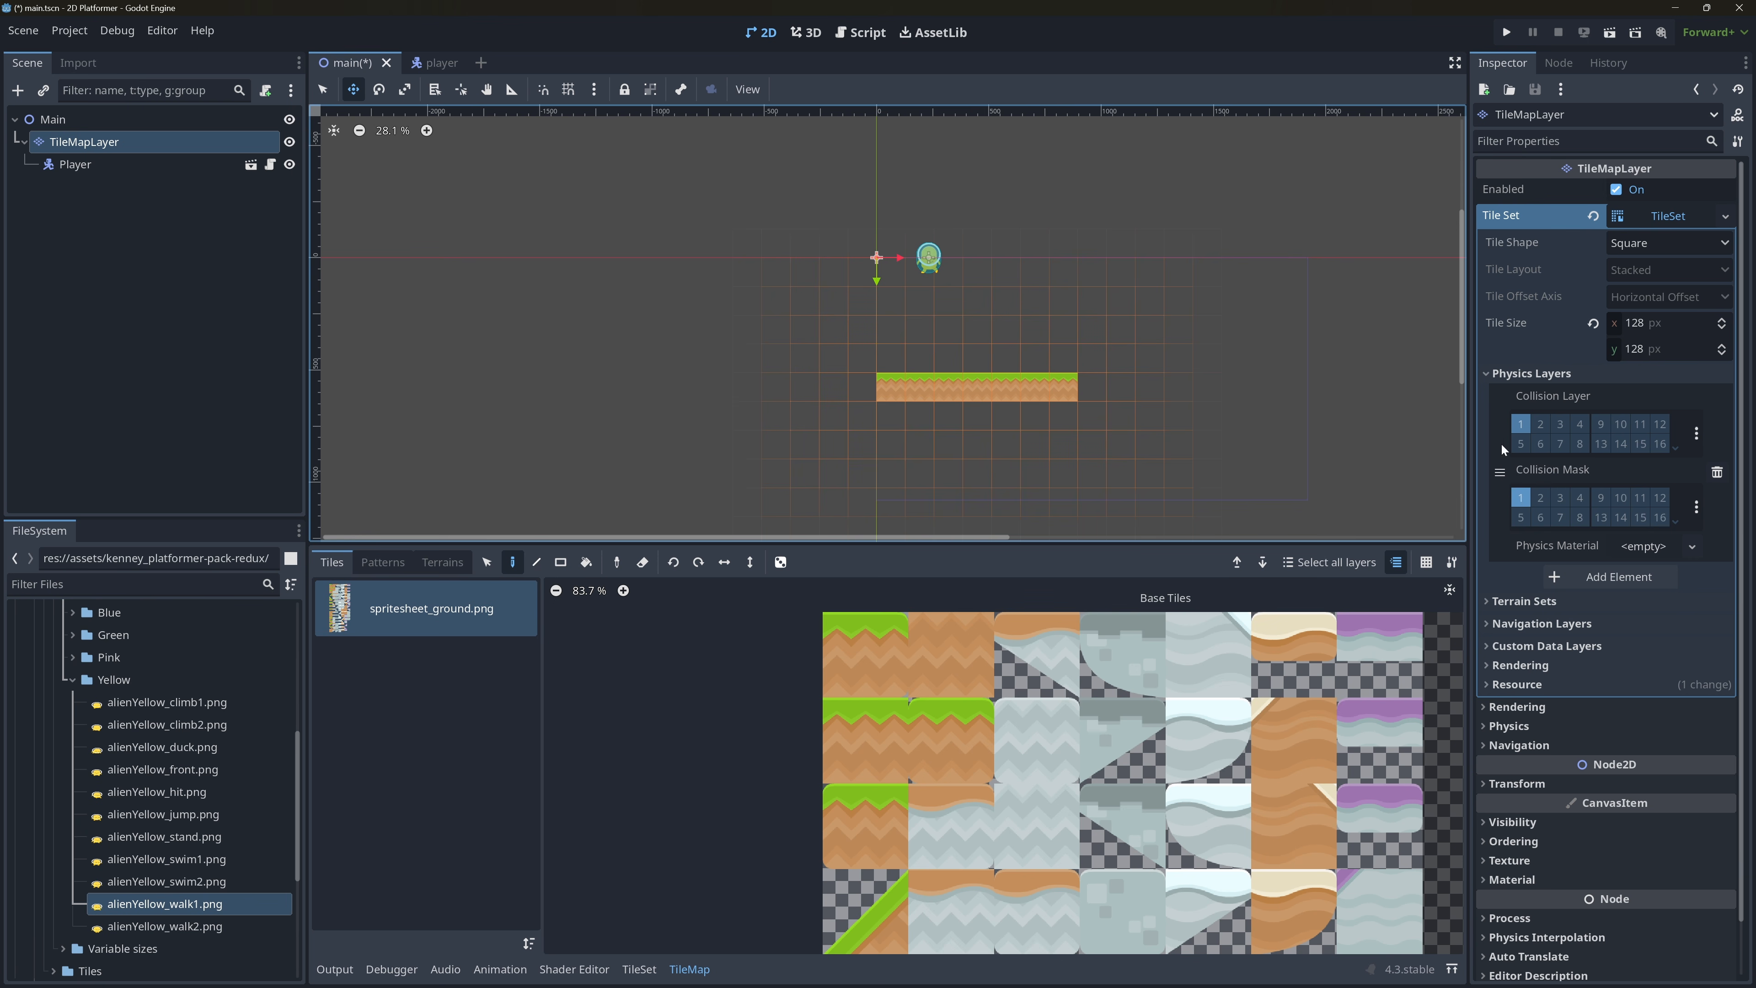
# Set the Player instance's collision mask to layers 2 and 3, with layer 1 turned off.
pyautogui.click(99, 164)
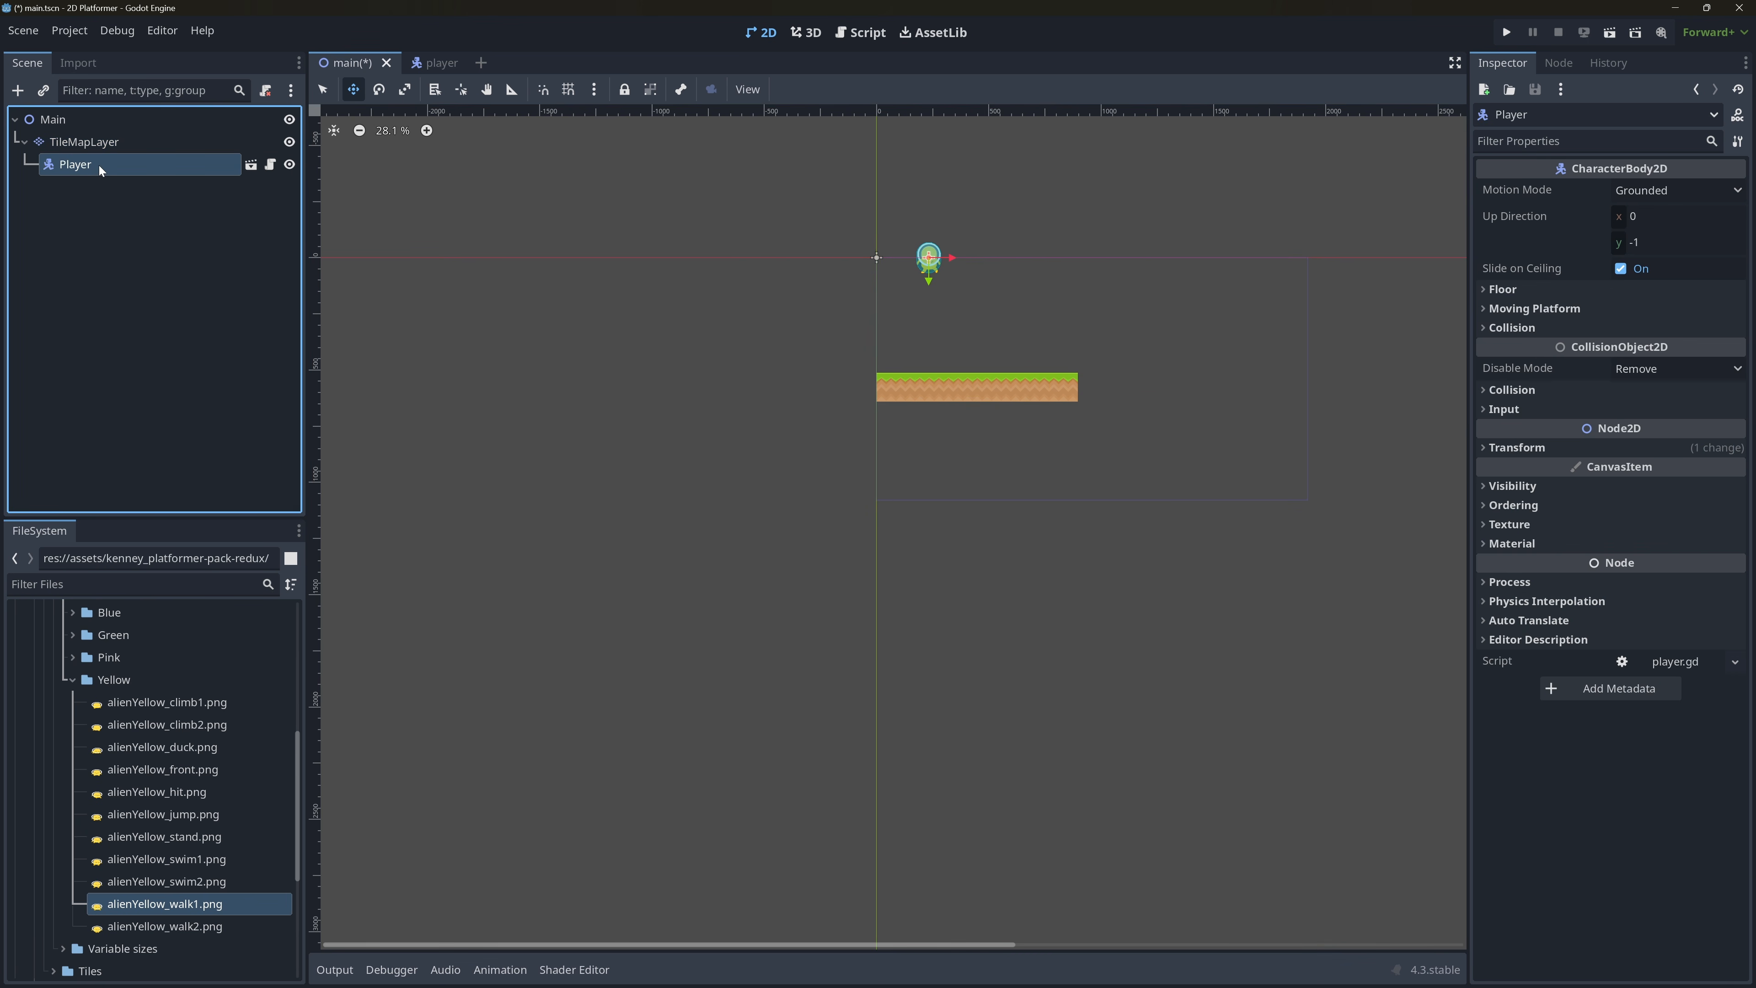
pyautogui.click(1512, 391)
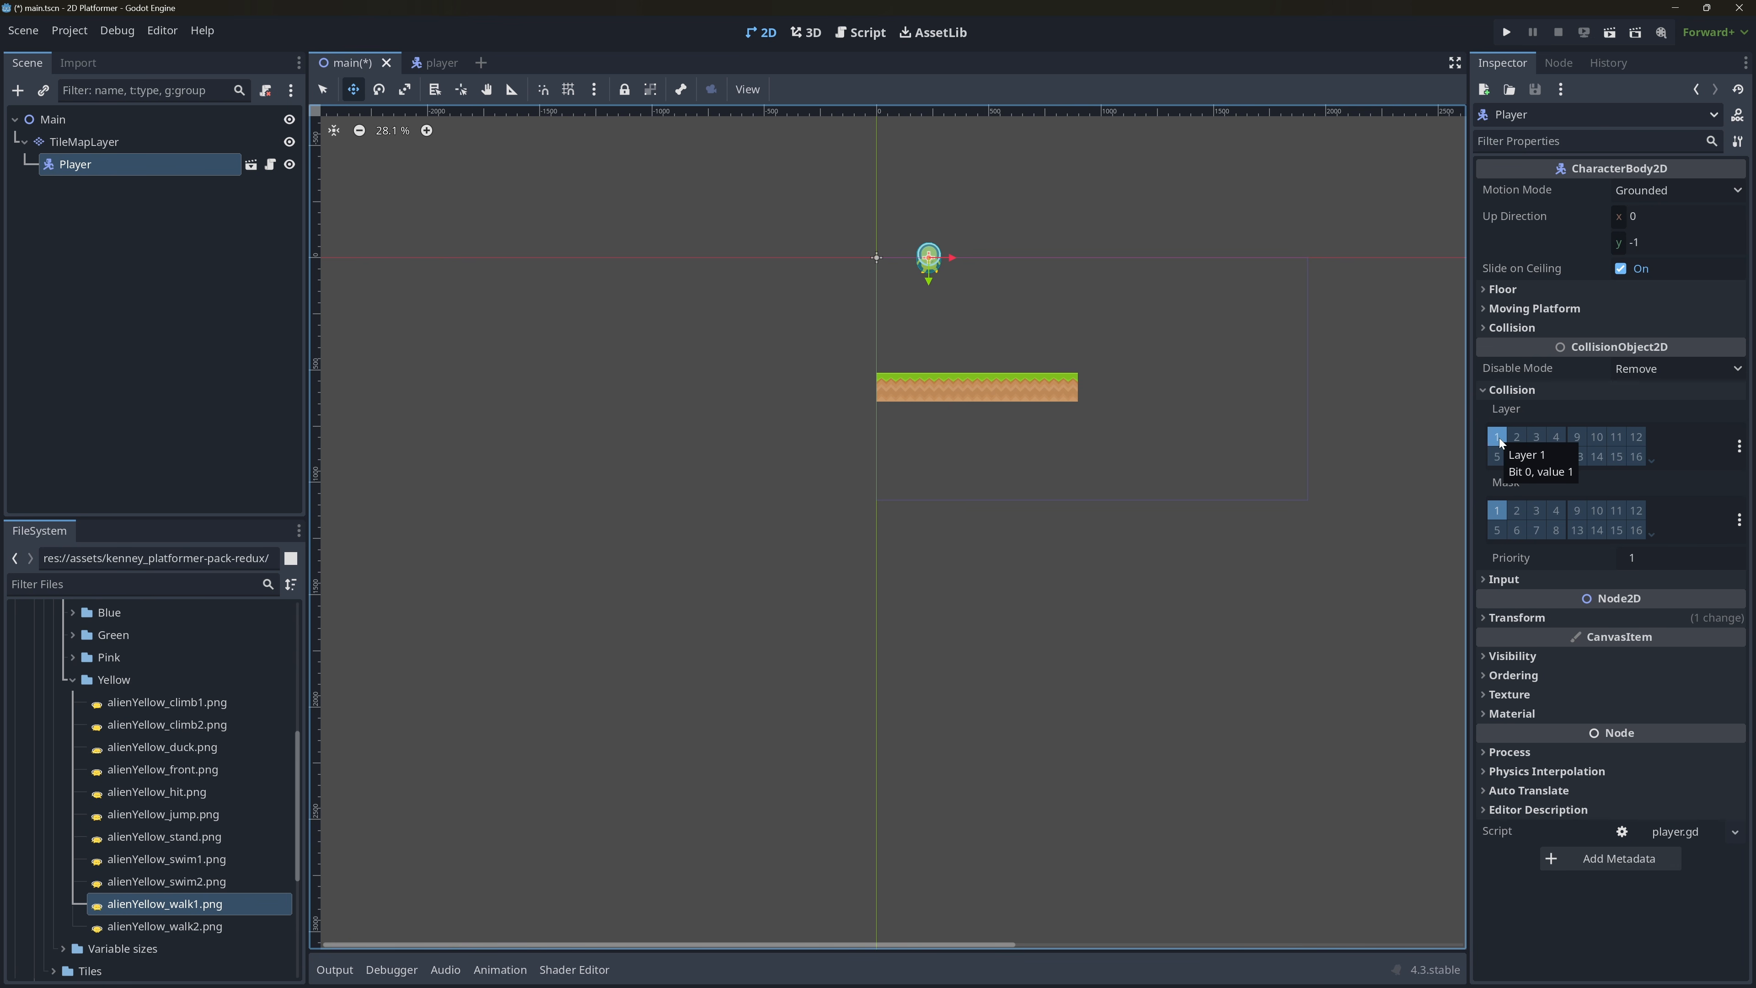
pyautogui.click(1520, 510)
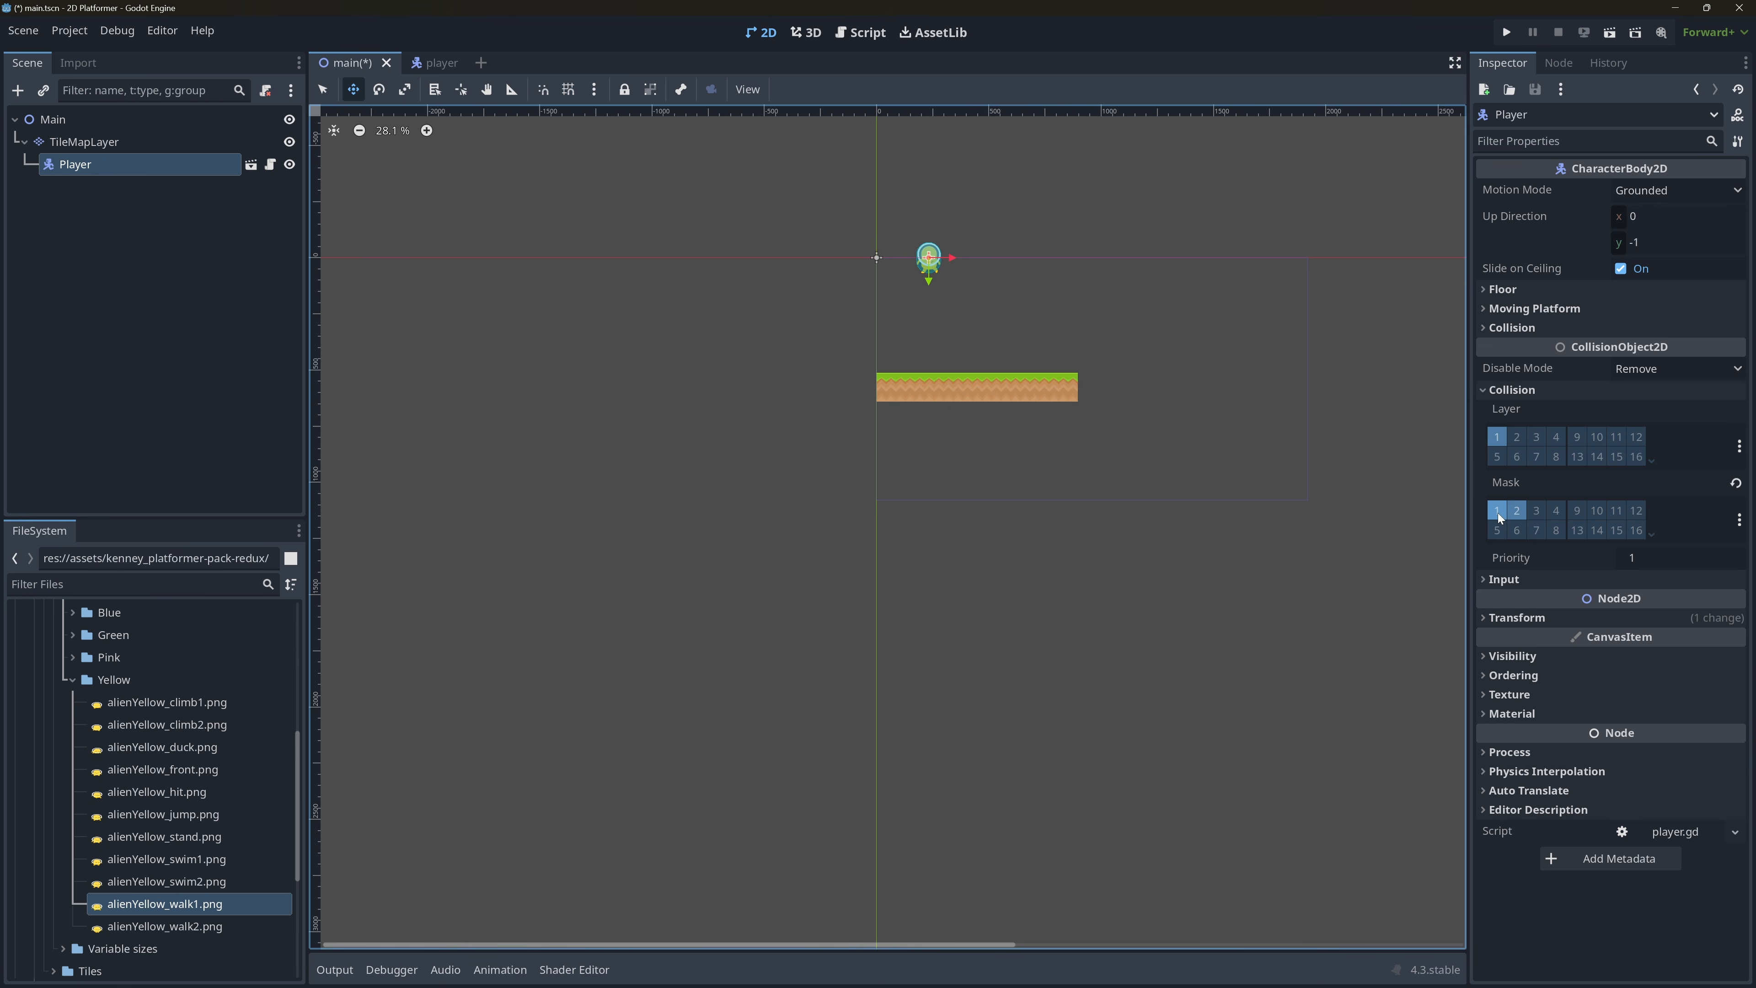
pyautogui.click(1531, 511)
pyautogui.click(1561, 509)
# Name the project's 2D physics layers 1 to 3 Player, Ground and Enemy.
pyautogui.click(1739, 519)
pyautogui.click(1712, 540)
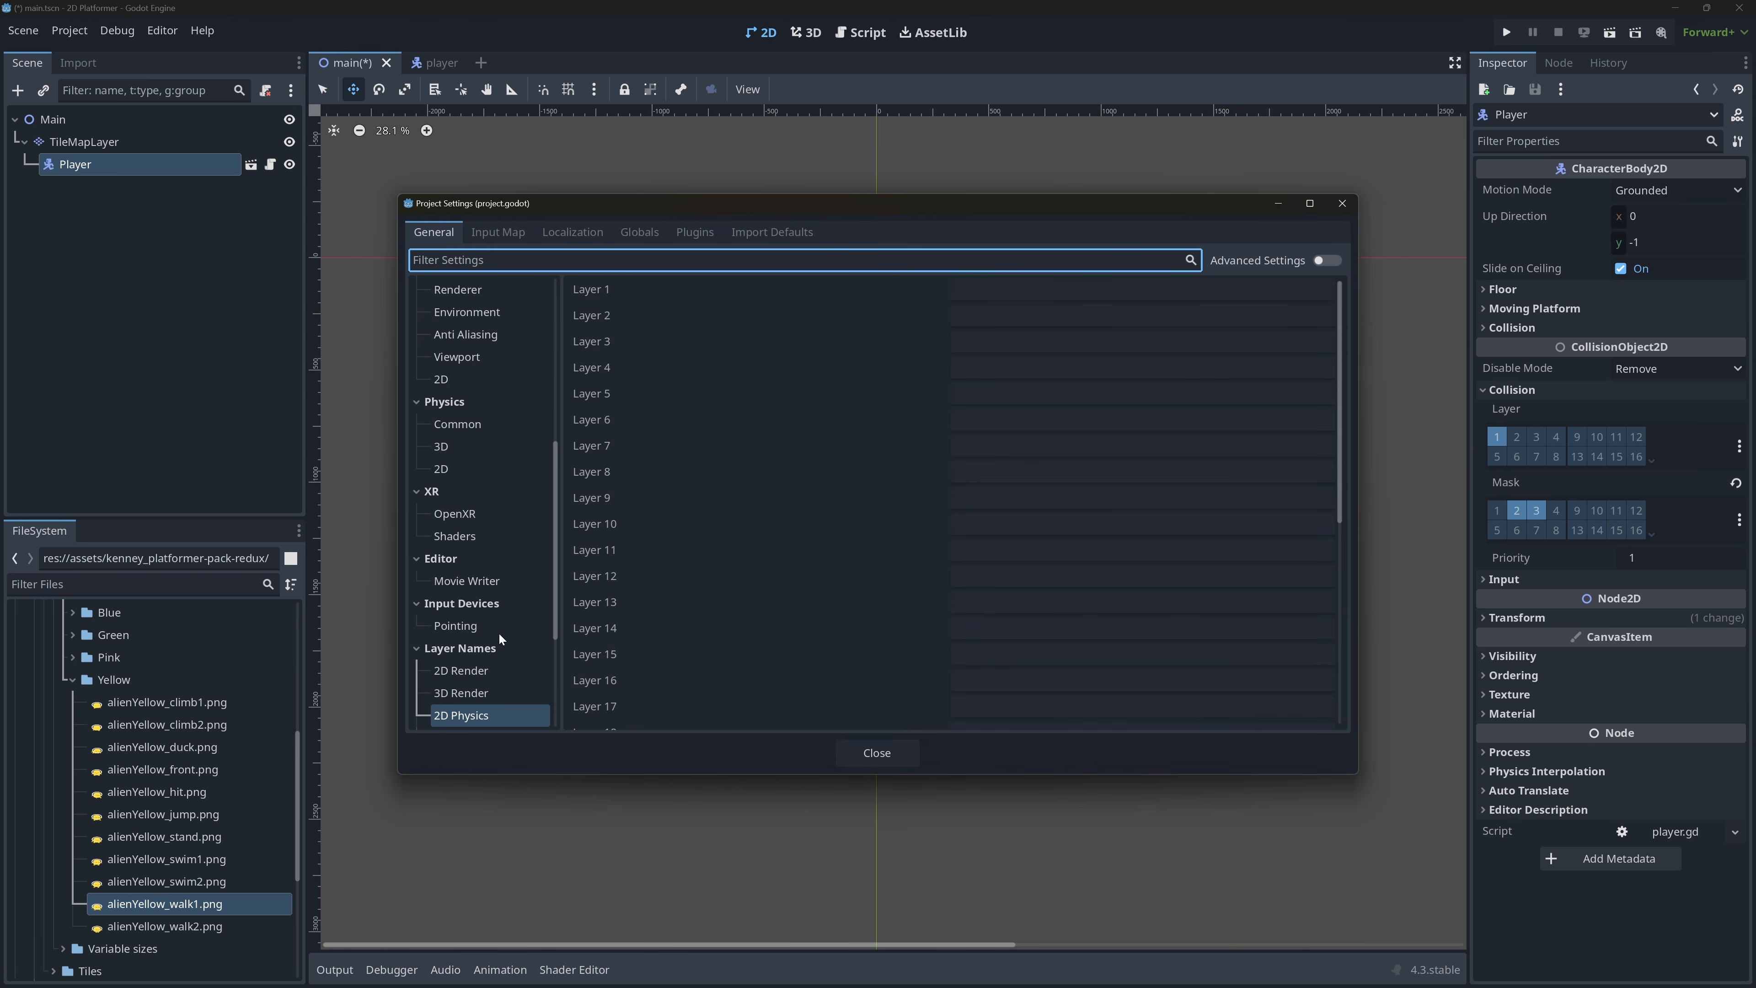
pyautogui.click(1009, 290)
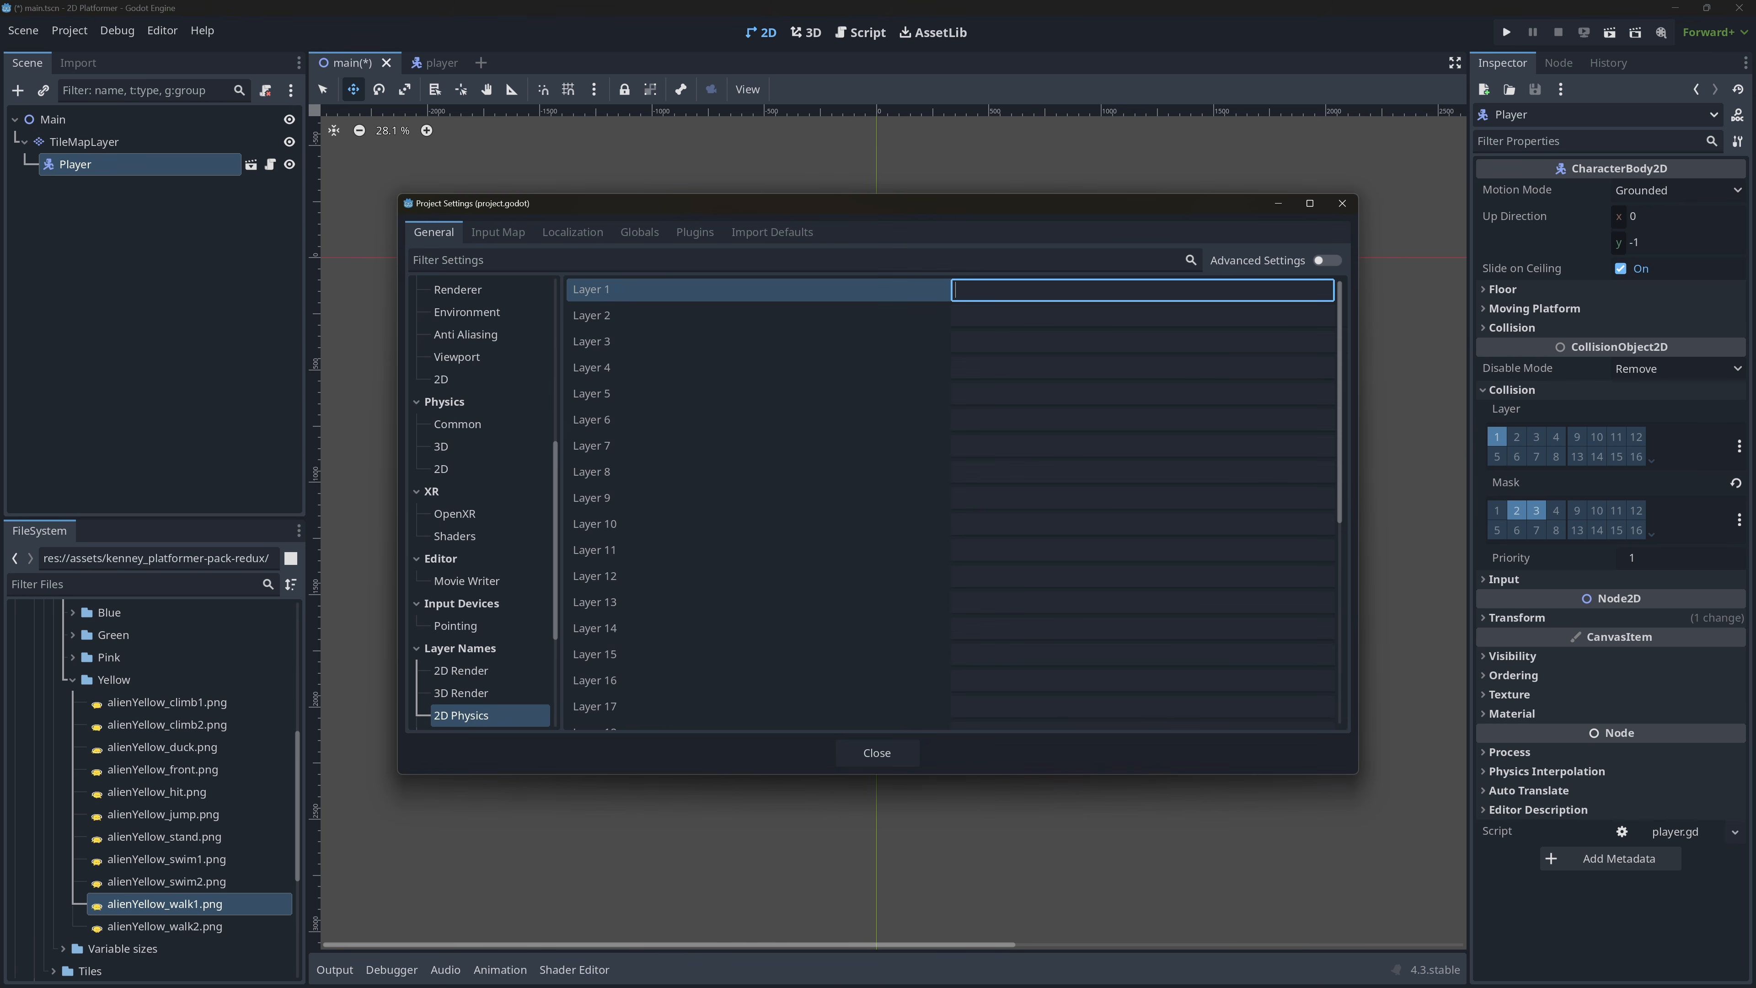
pyautogui.write('Players')
pyautogui.press('Return')
pyautogui.press('Tab')
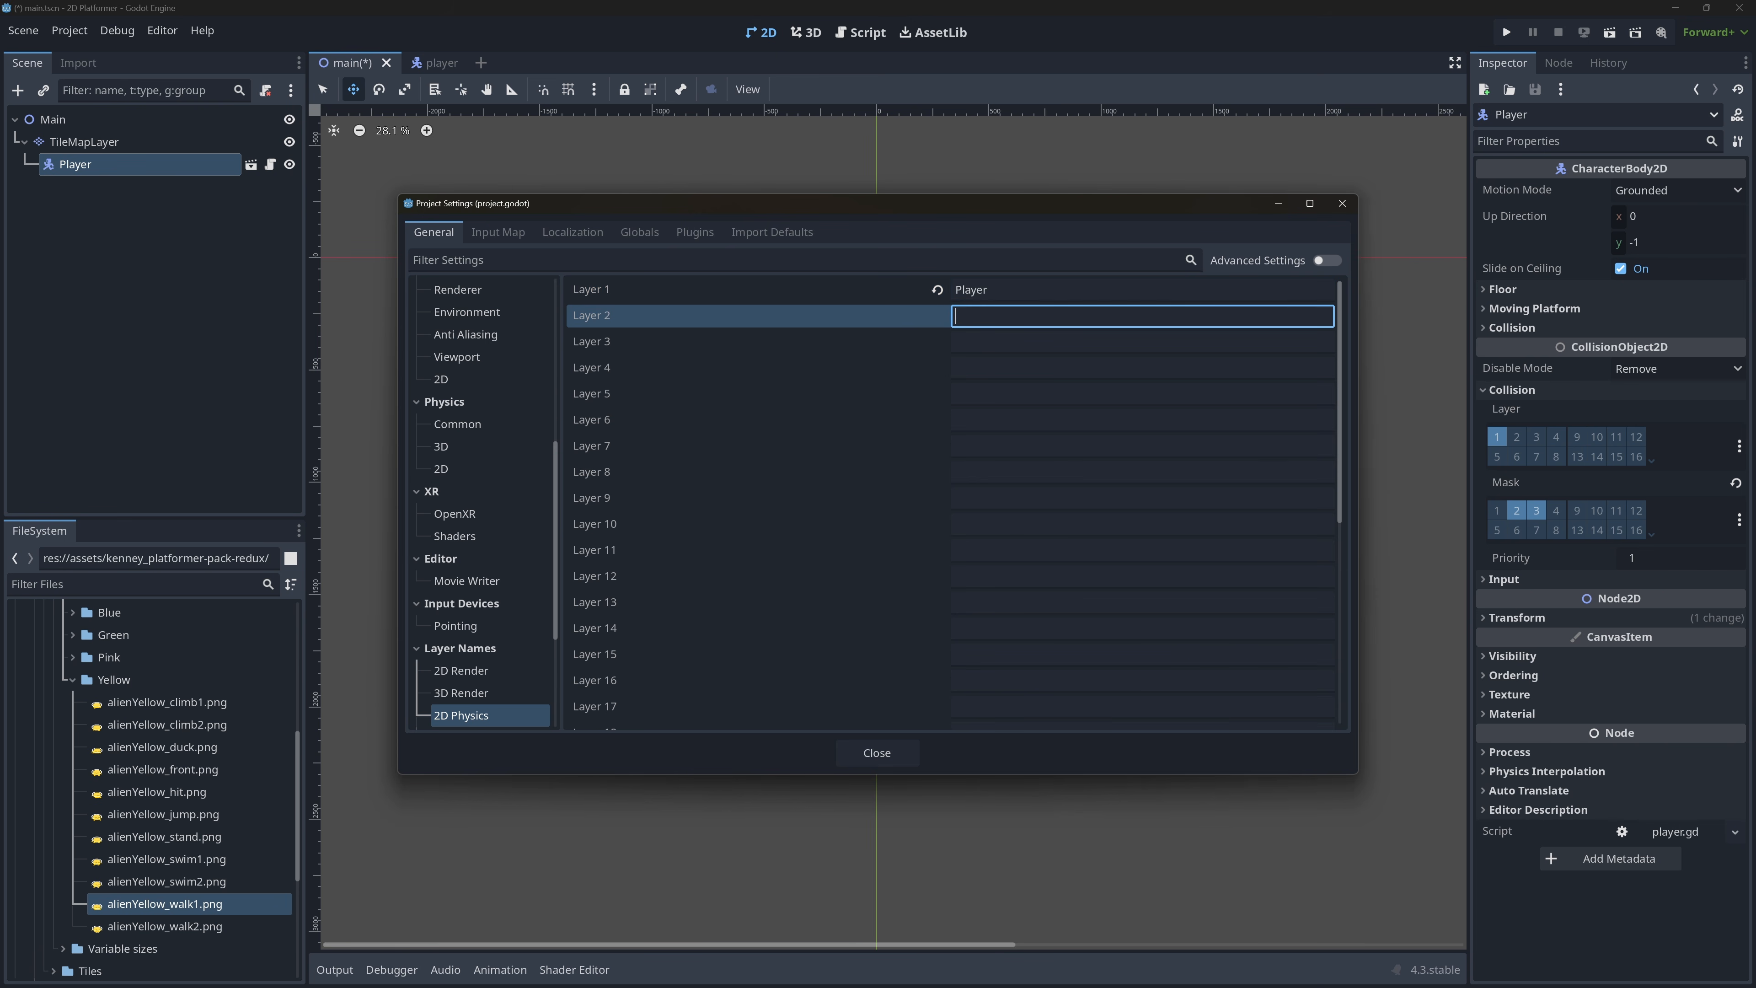
pyautogui.write('Ground')
pyautogui.press('Return')
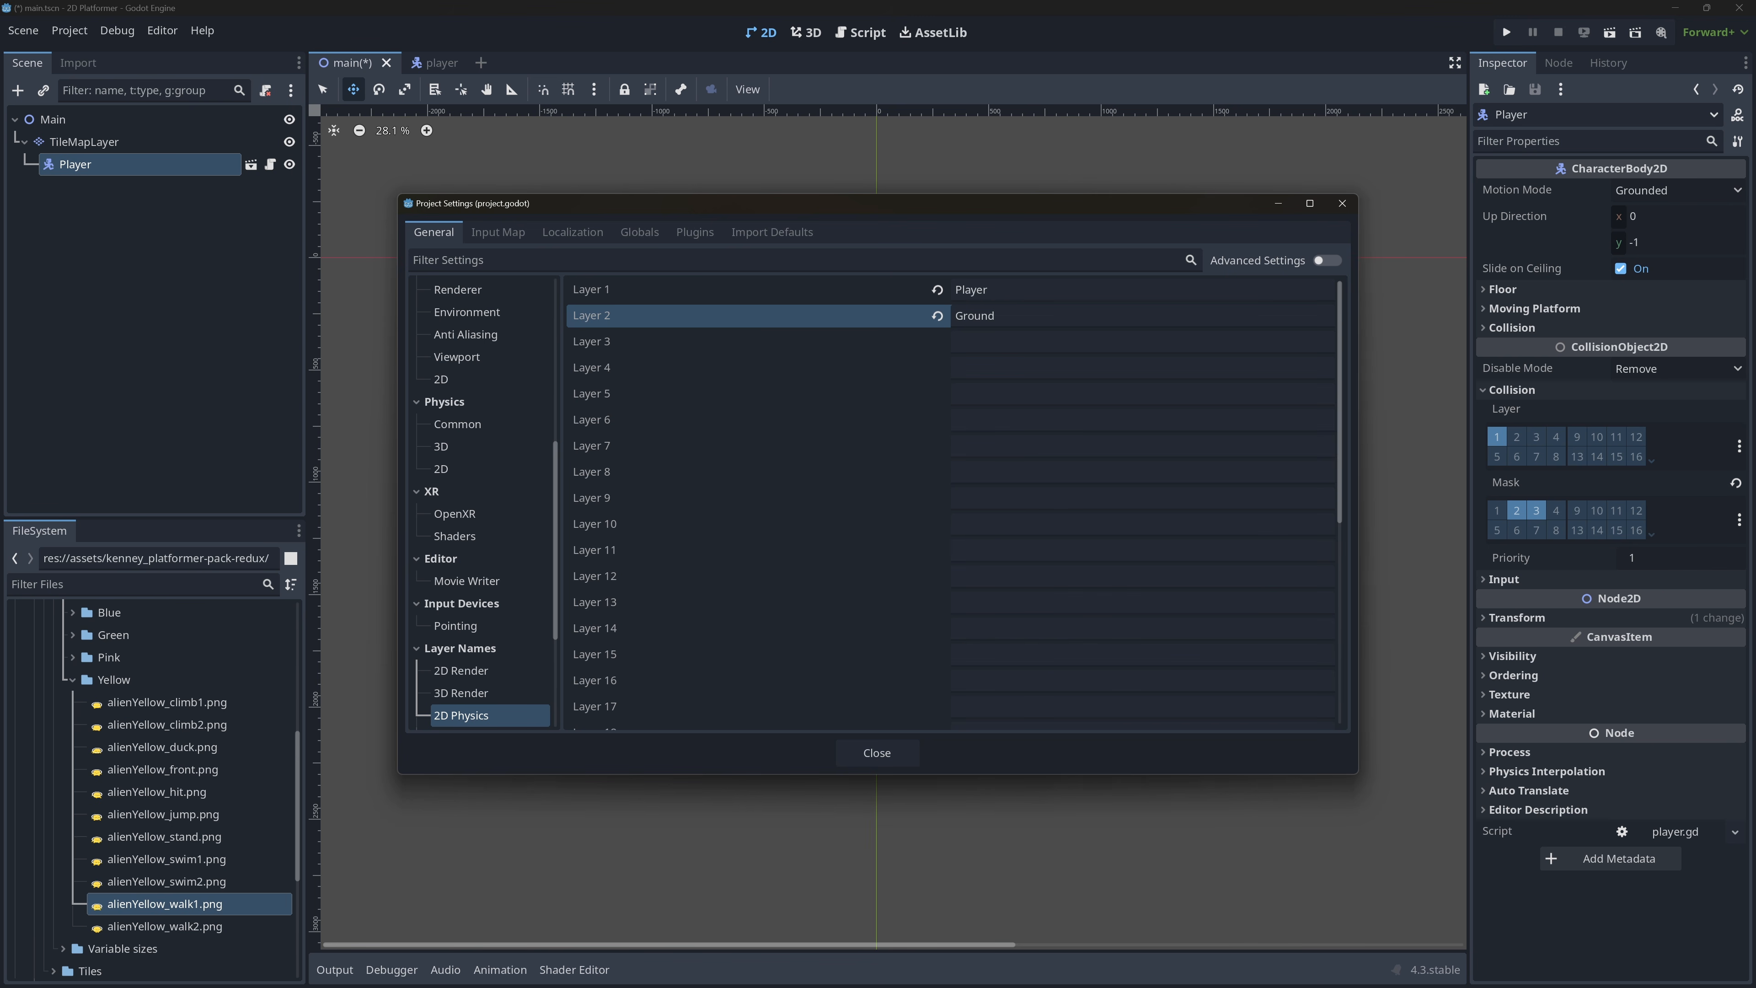
pyautogui.press('Tab')
pyautogui.write('Enemy')
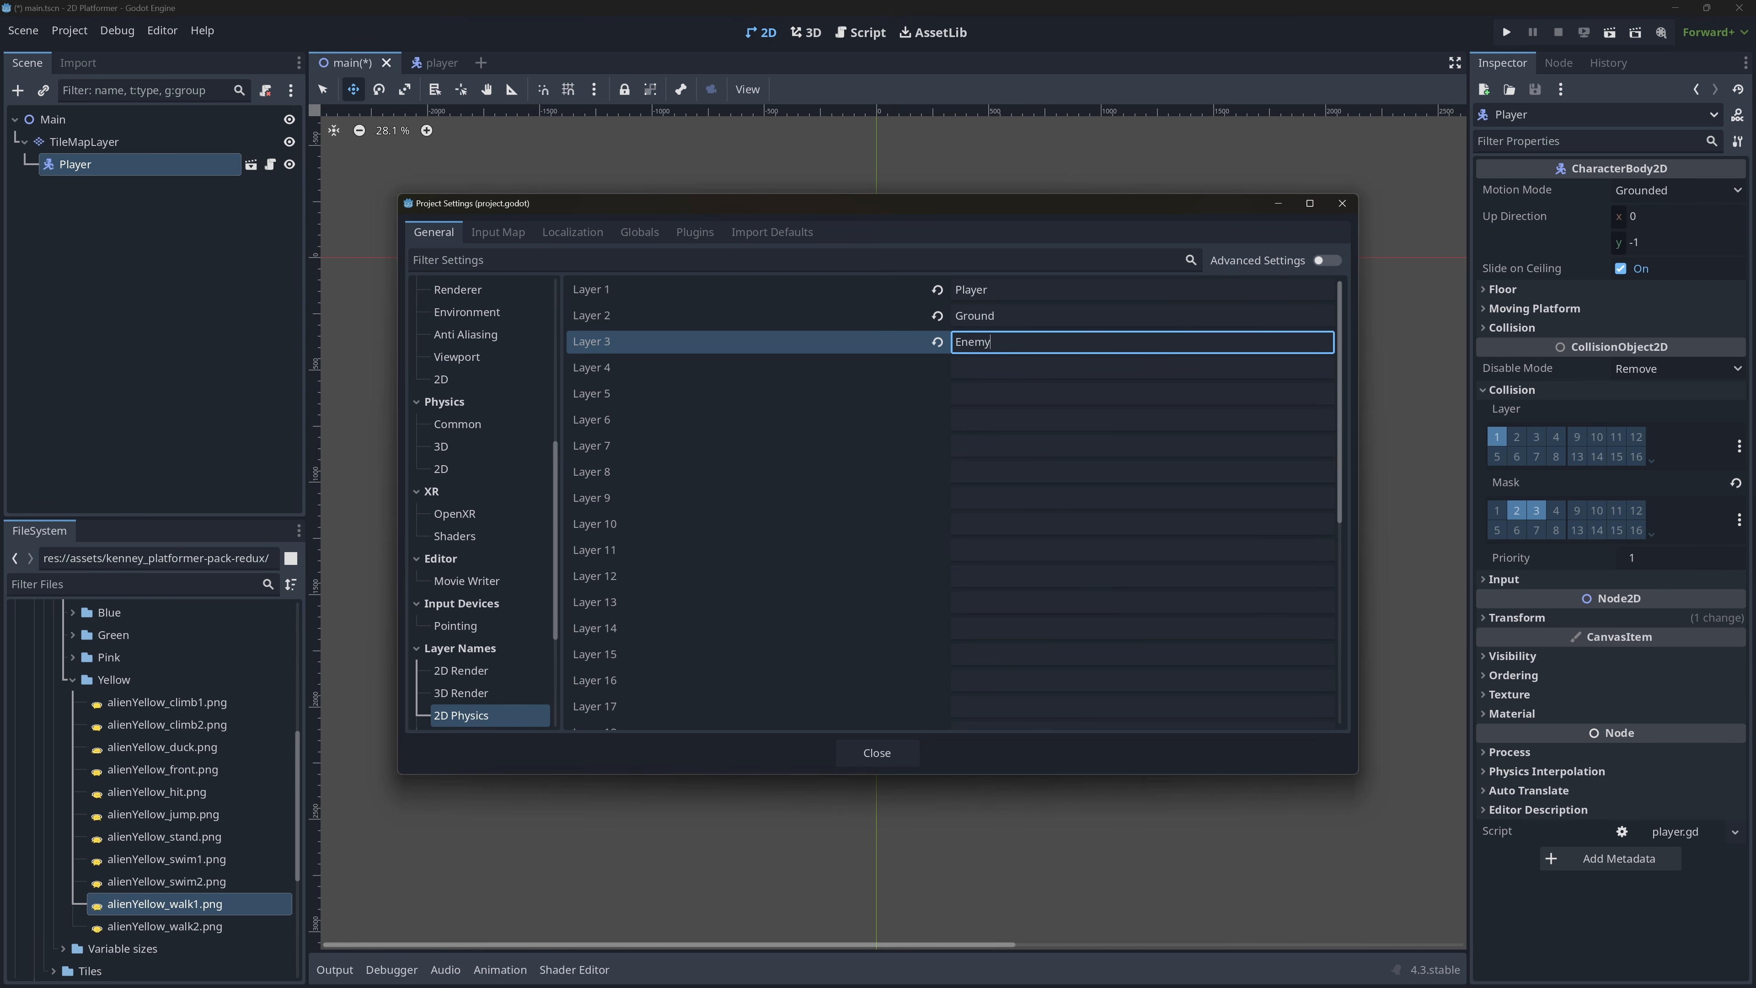
pyautogui.press('Return')
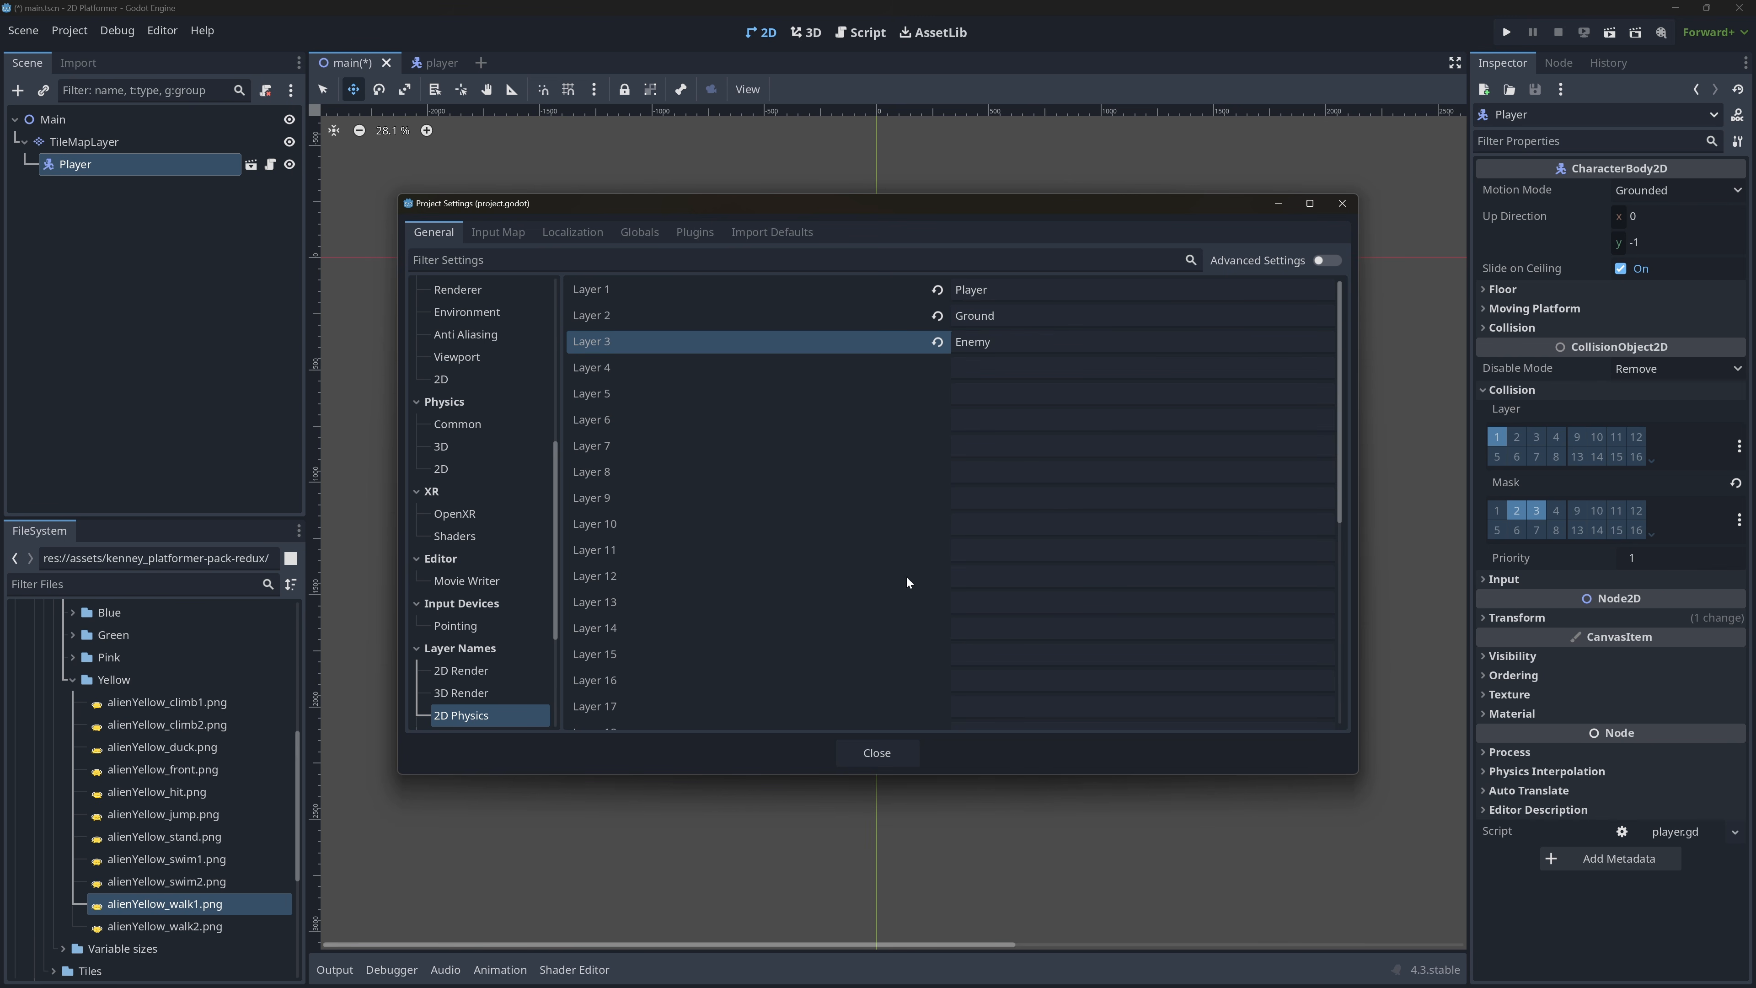
# Set the TileSet physics layer to collision layer 2 only, with collision mask layers 1 and 3, and save the scene.
pyautogui.click(894, 754)
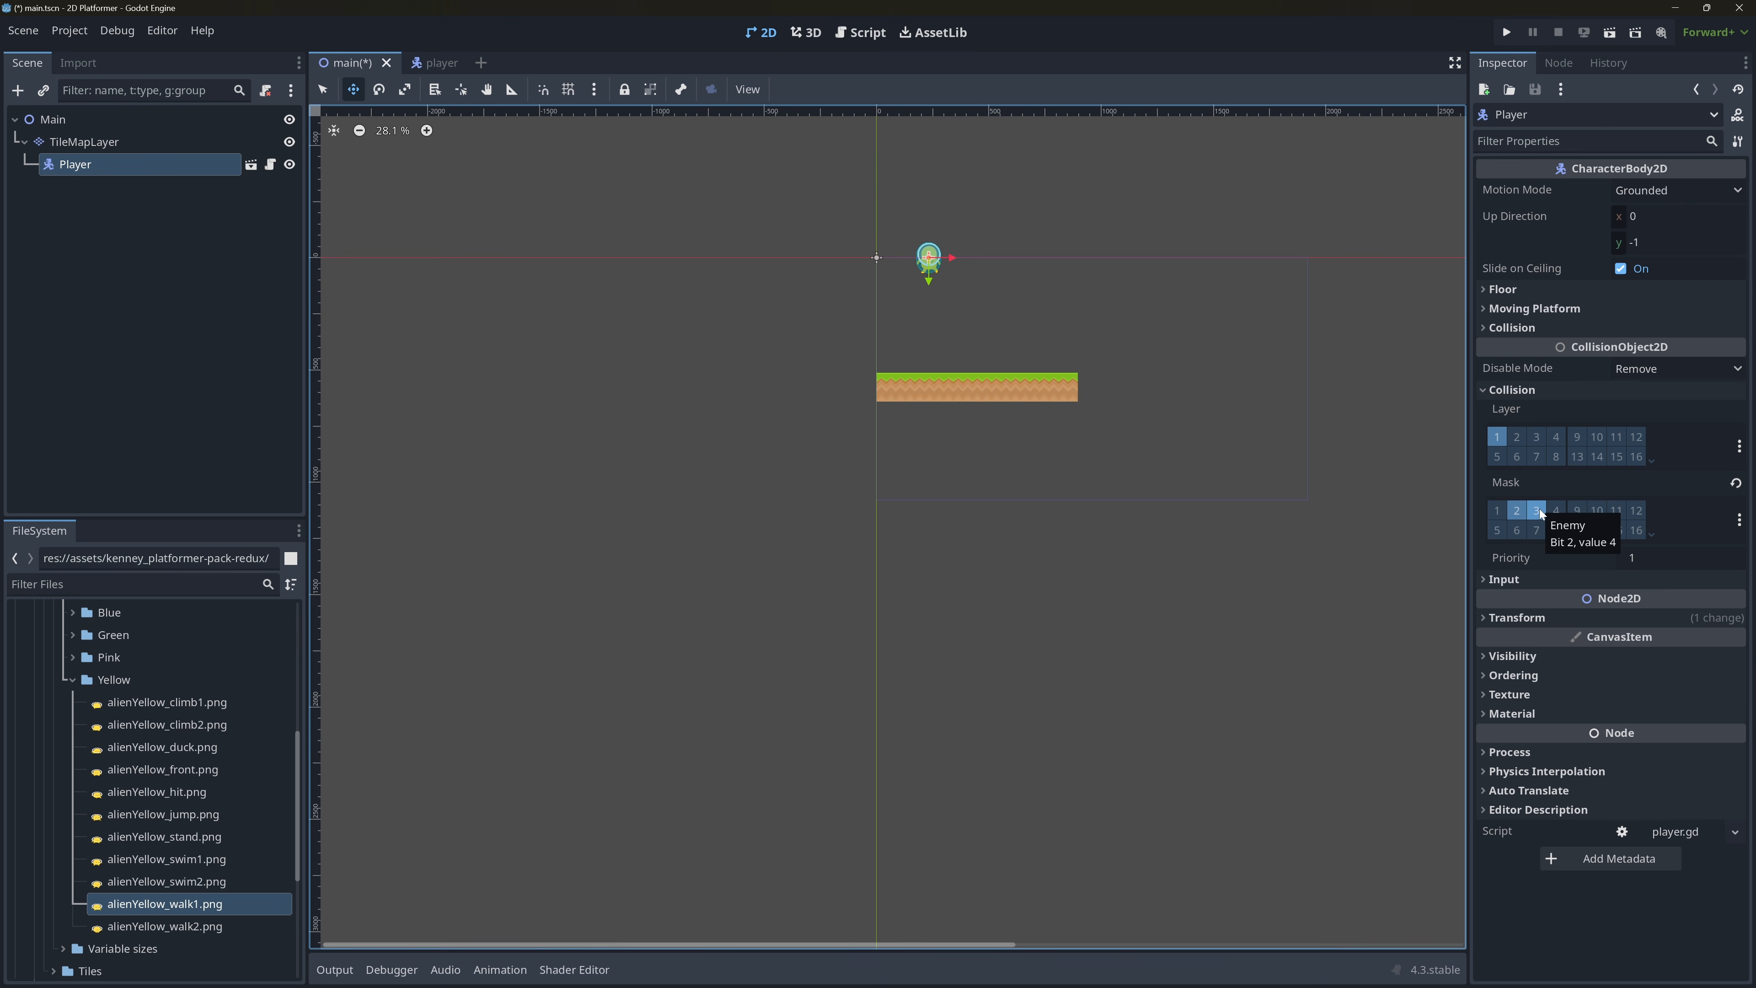
pyautogui.click(125, 145)
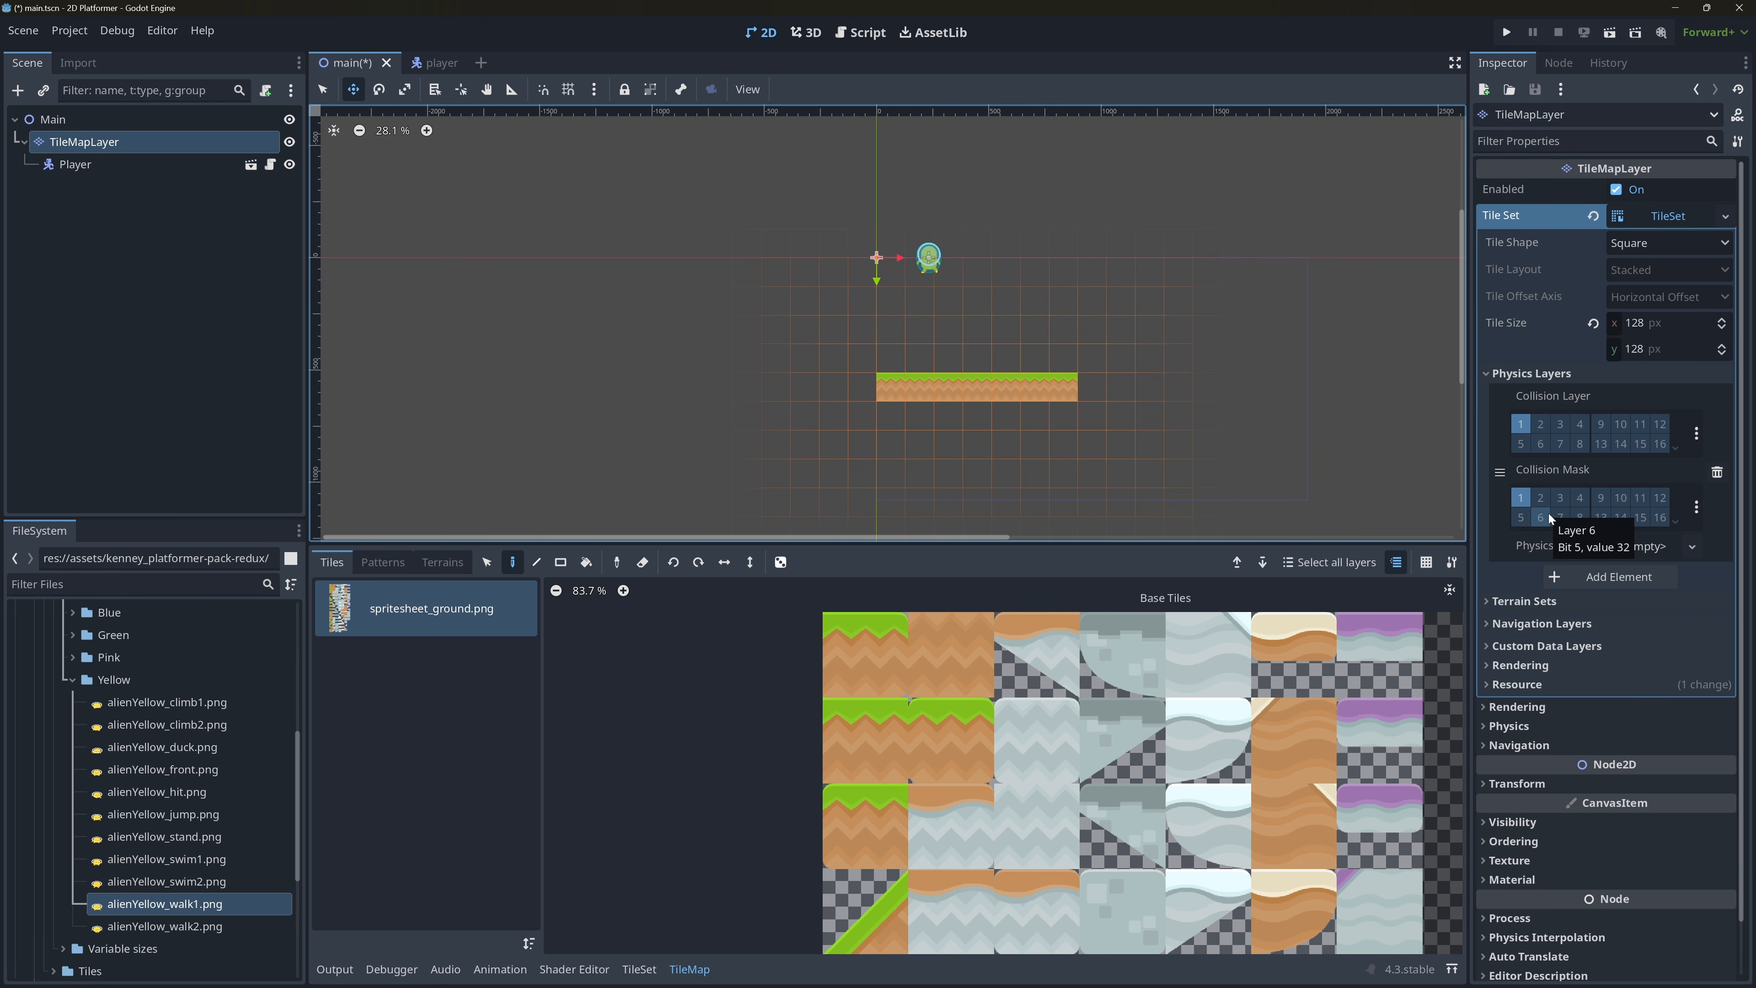
pyautogui.click(145, 164)
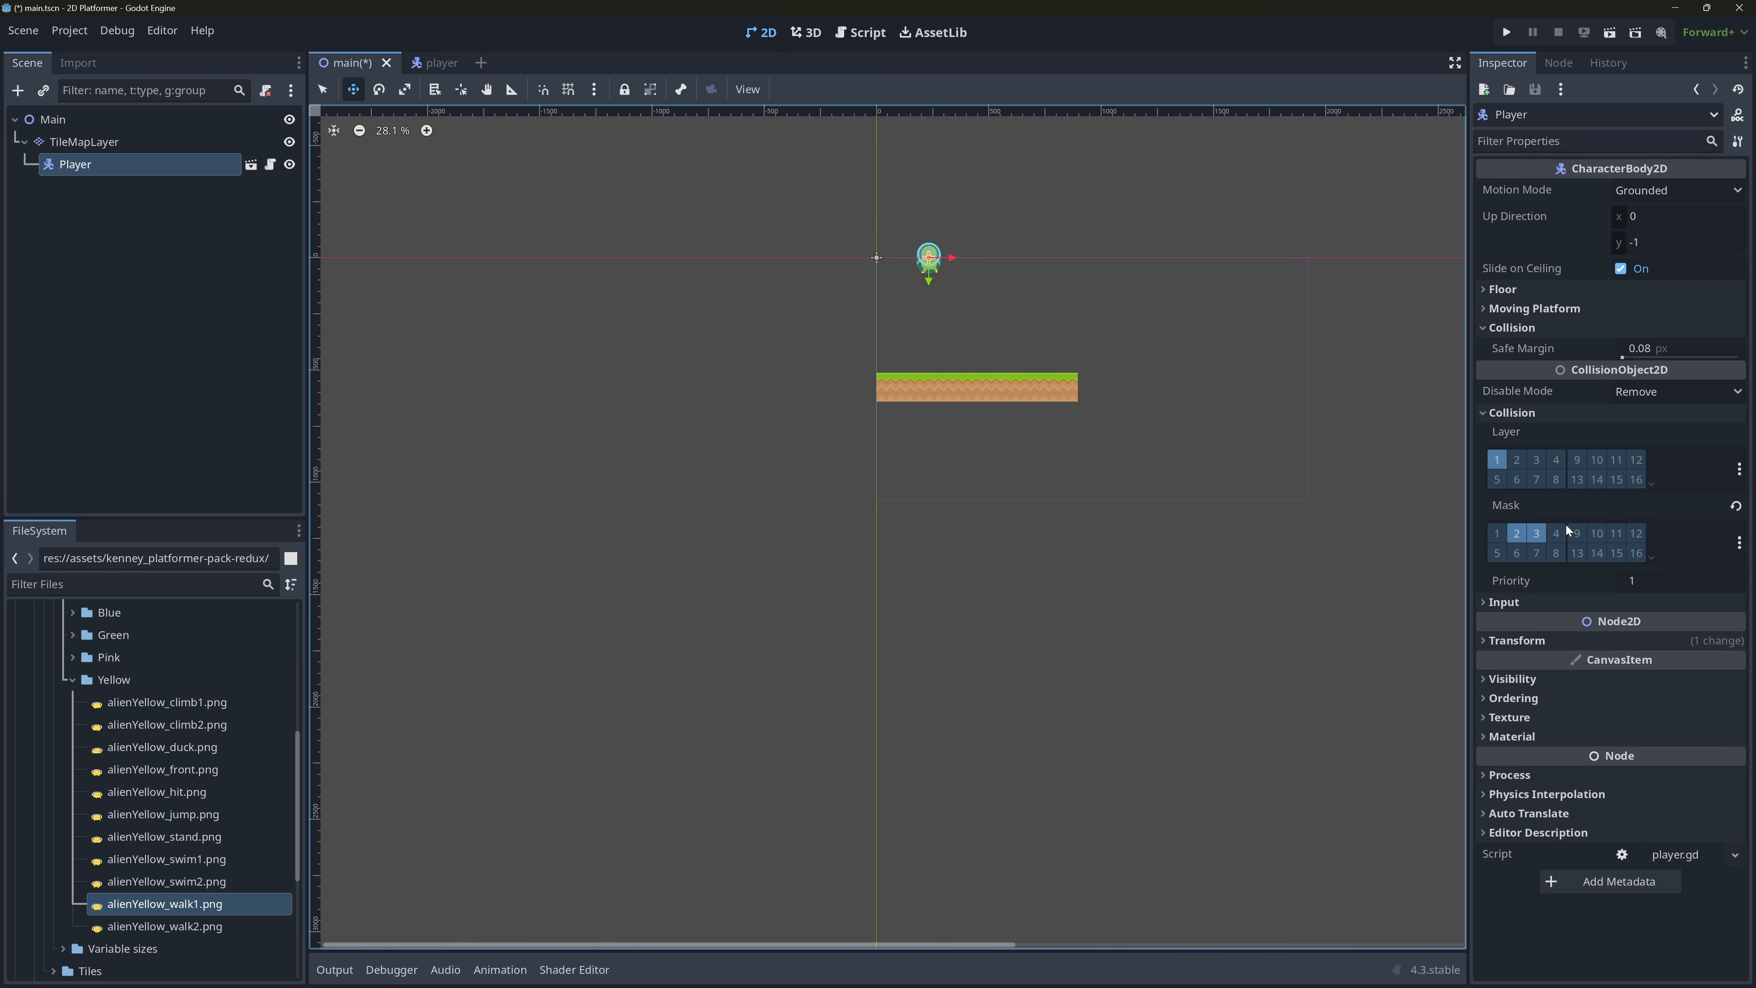
pyautogui.click(156, 136)
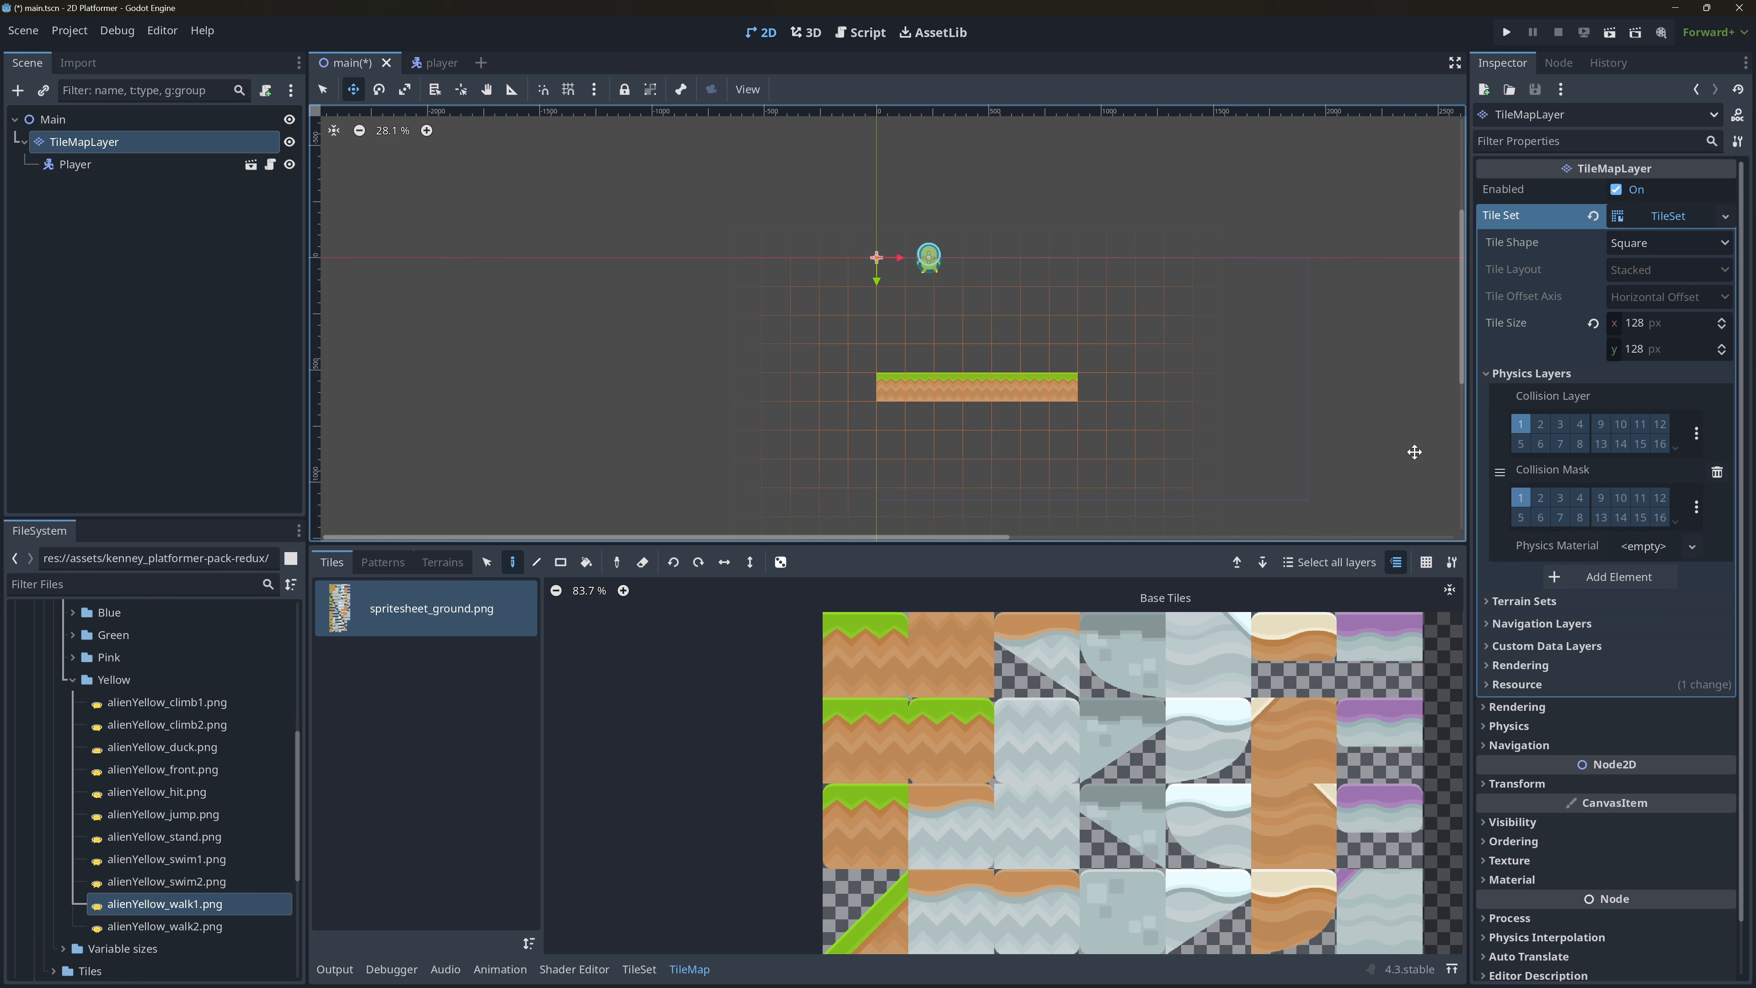
pyautogui.click(1541, 426)
pyautogui.click(1560, 425)
pyautogui.click(1559, 498)
pyautogui.hotkey('ctrl', 's')
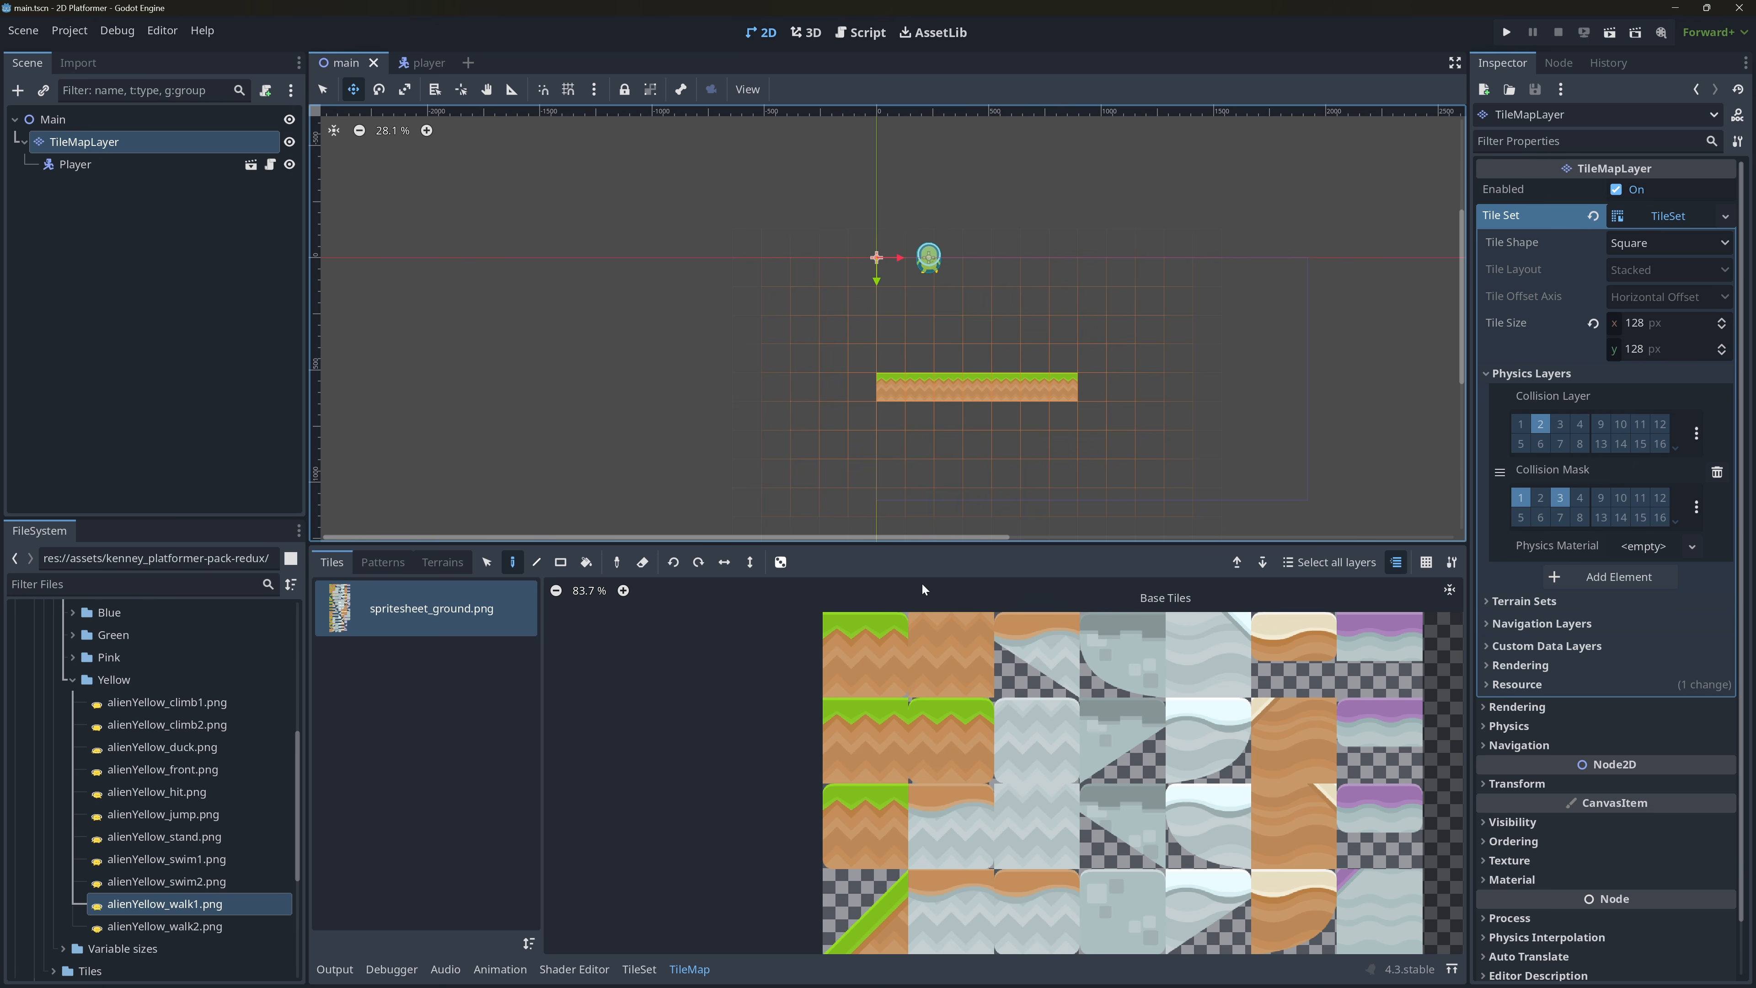
# Choose Physics Layer 0 as the property to paint on the spritesheet_ground.png tiles in the TileSet editor.
pyautogui.click(422, 618)
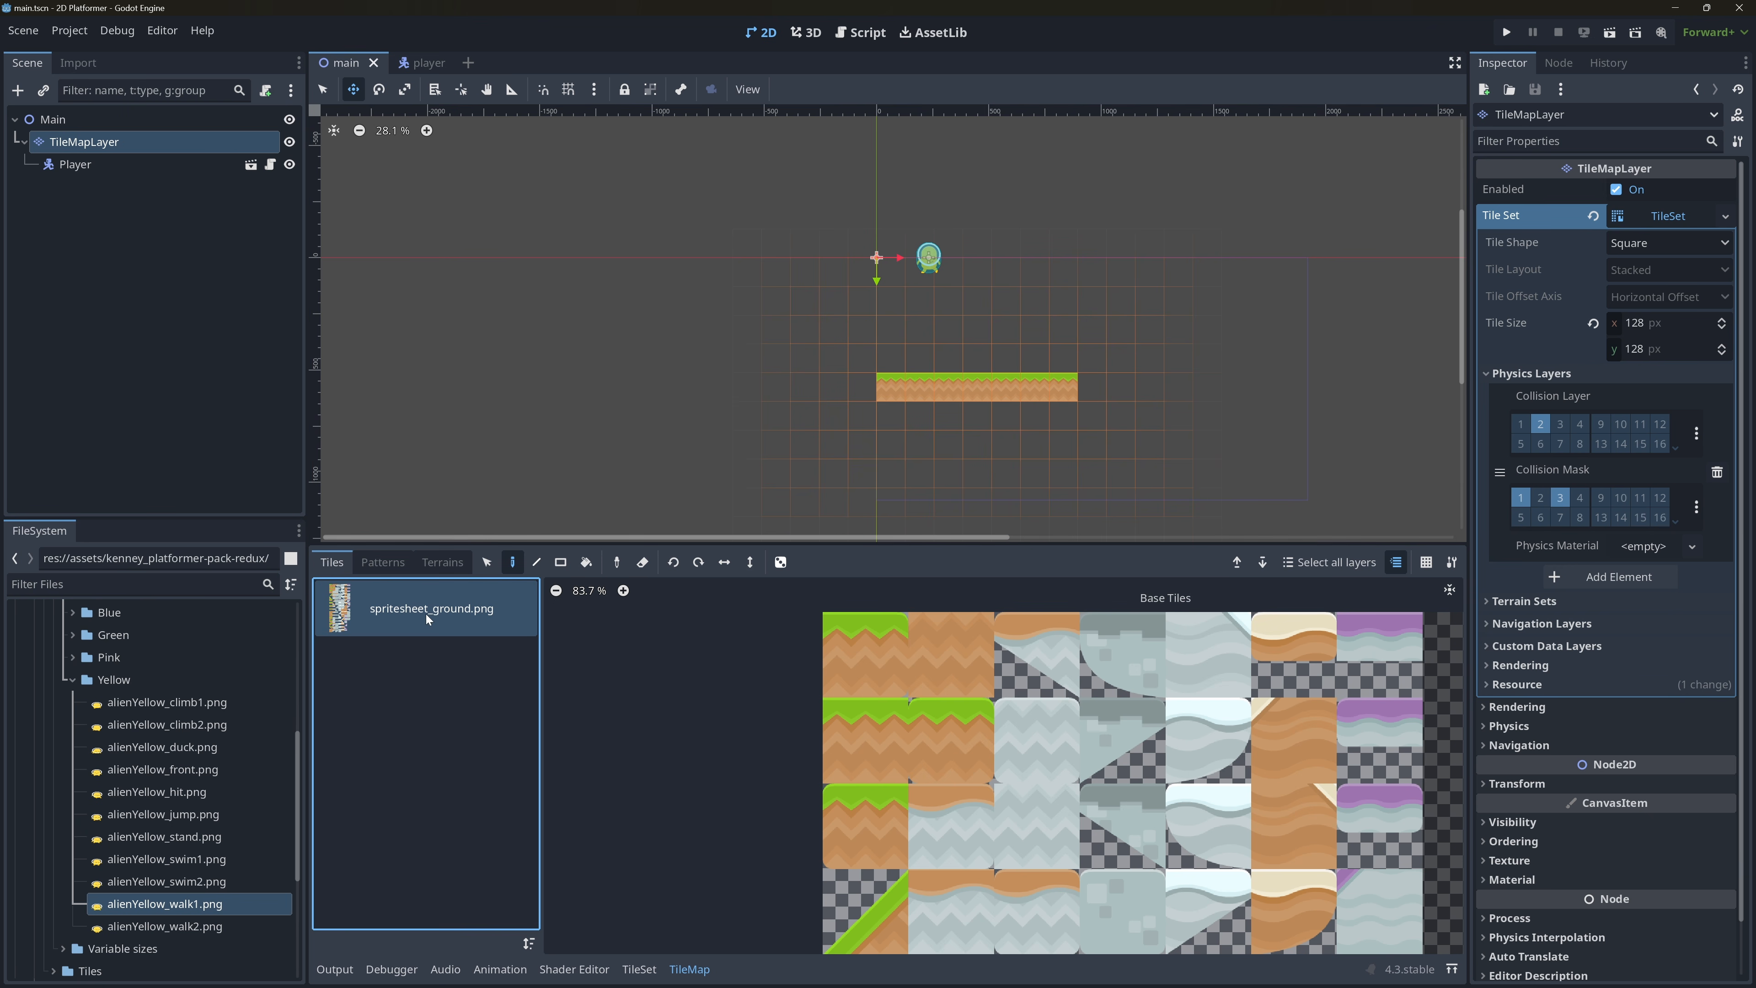
pyautogui.click(639, 969)
pyautogui.click(688, 588)
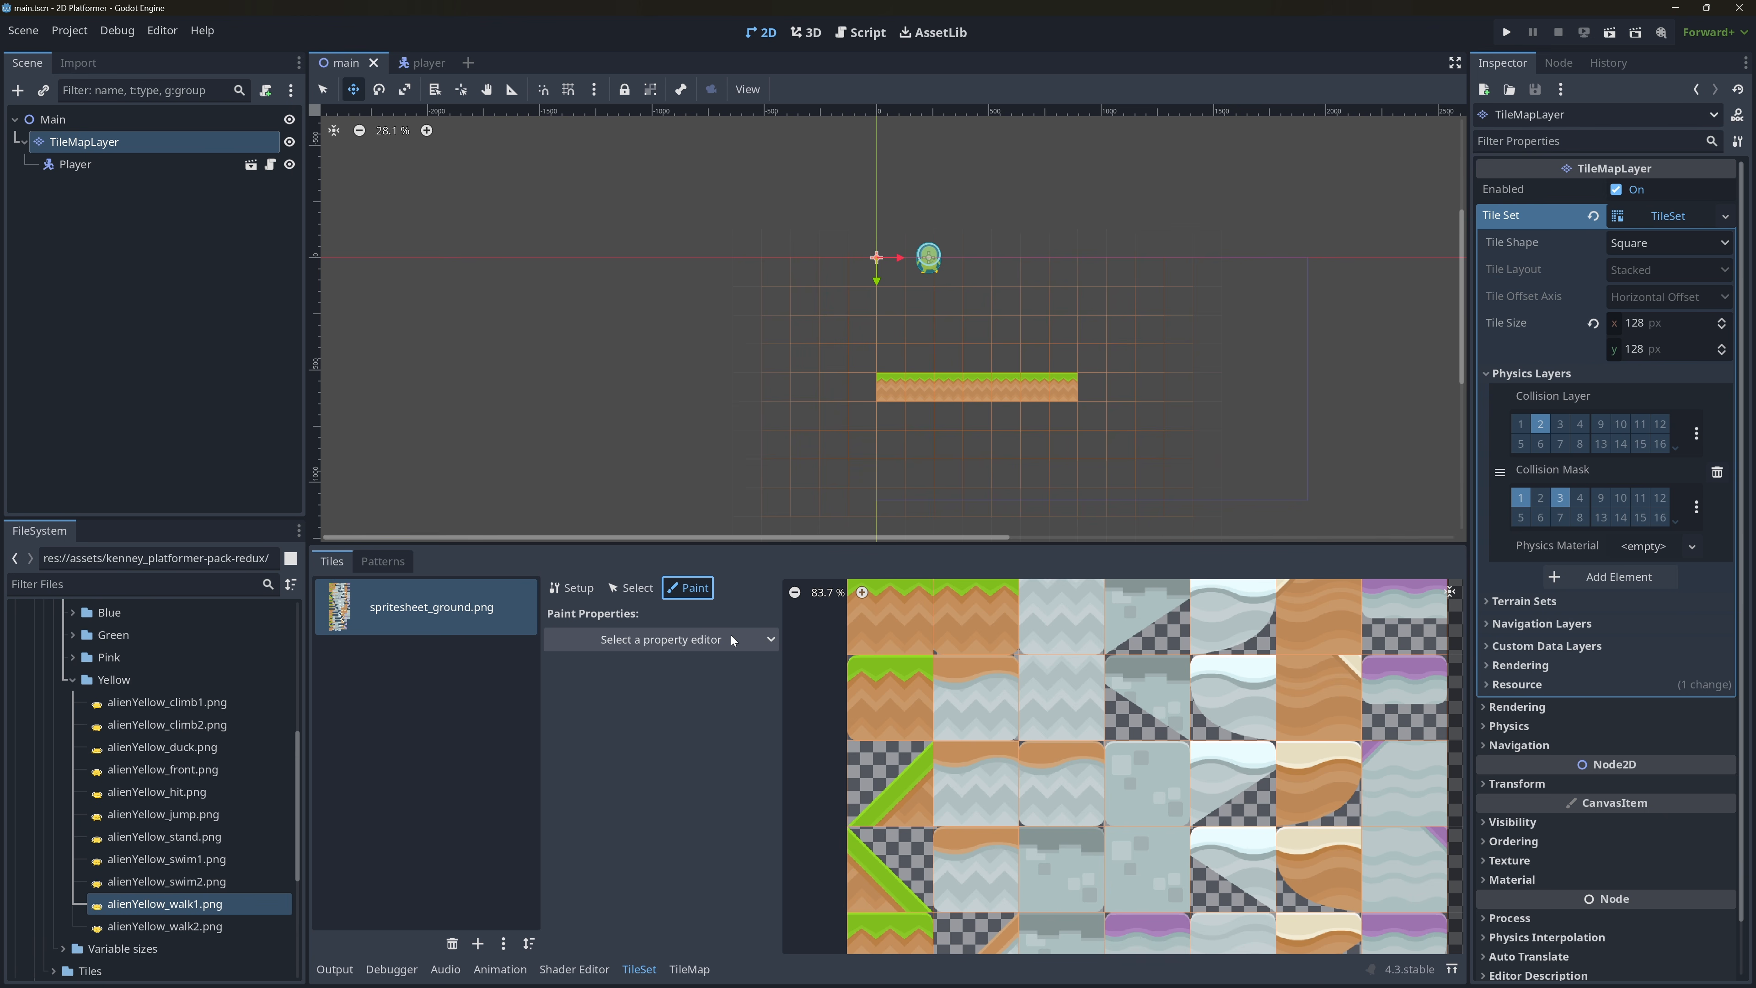
pyautogui.click(719, 638)
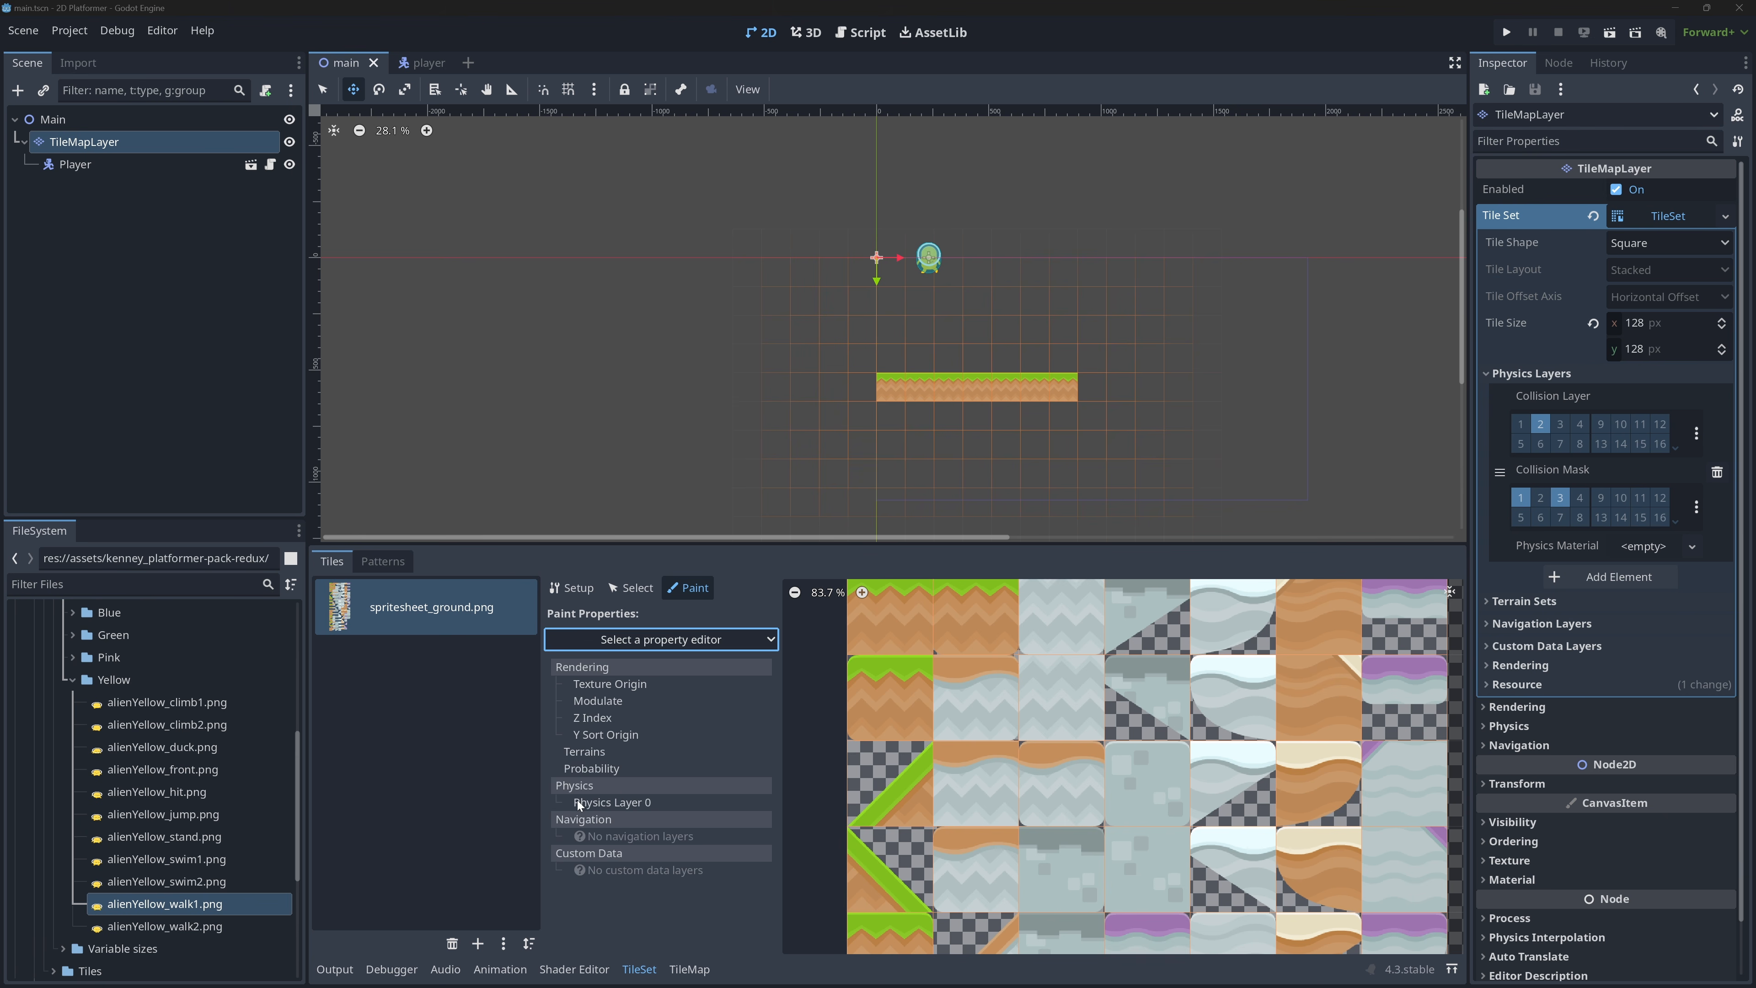
pyautogui.click(606, 805)
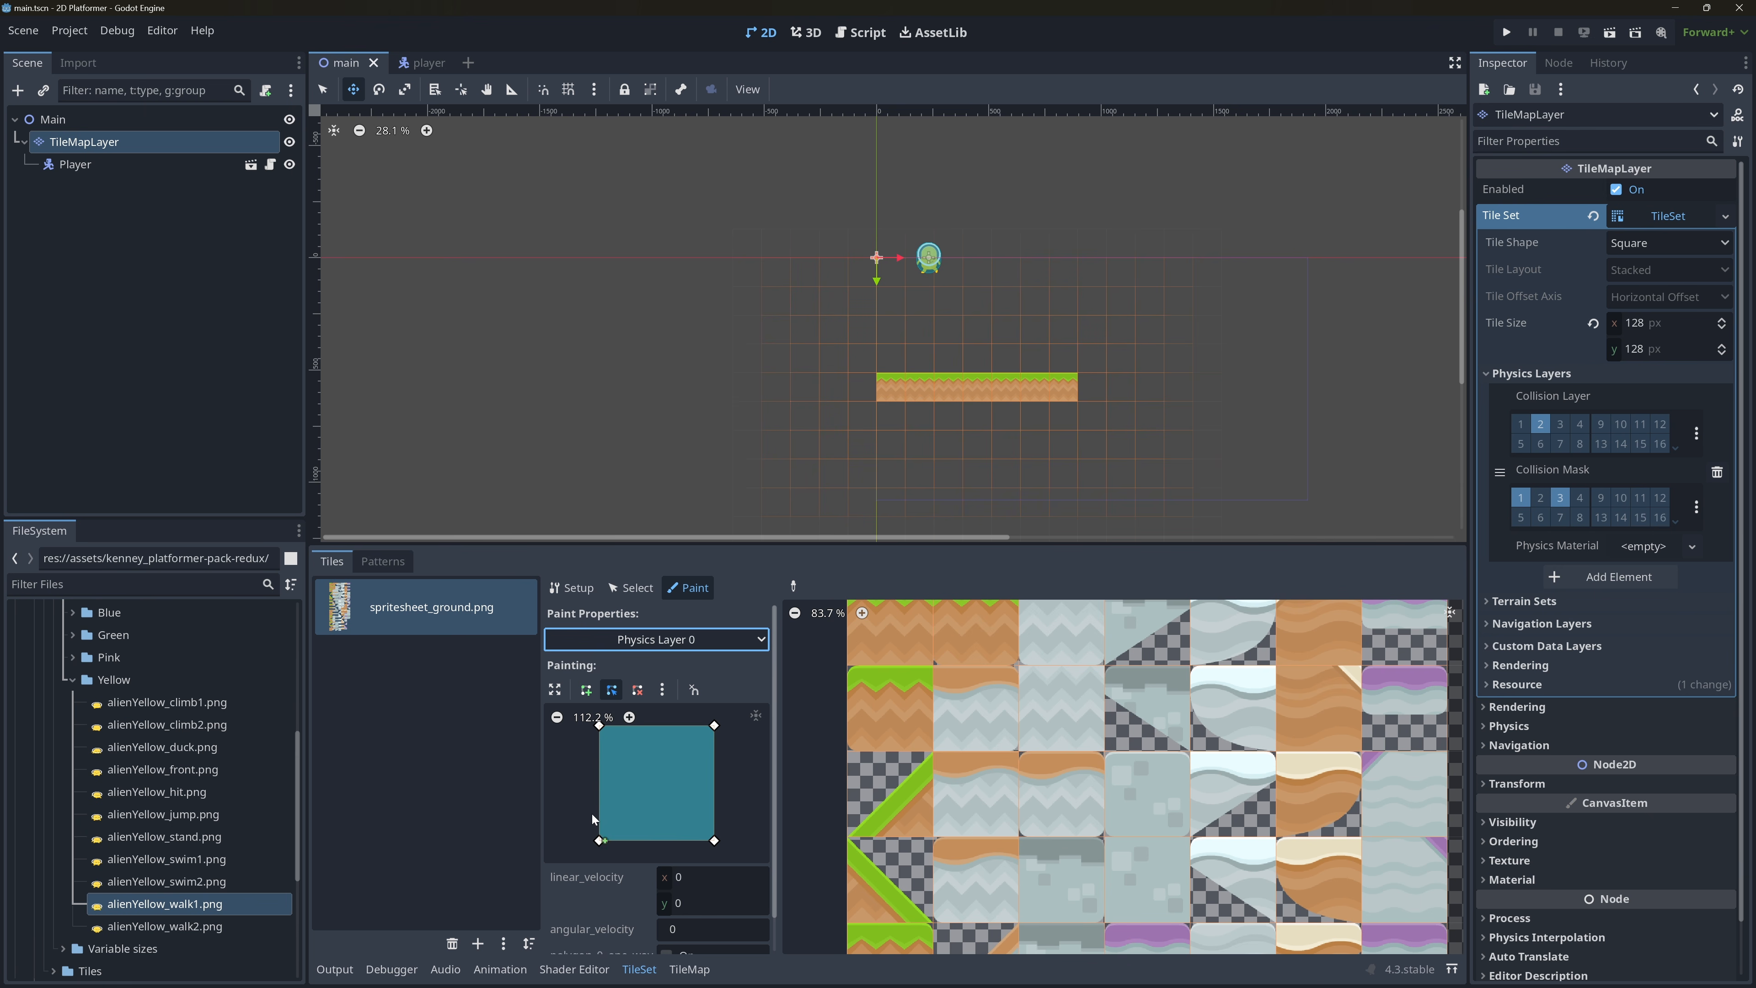
pyautogui.click(892, 705)
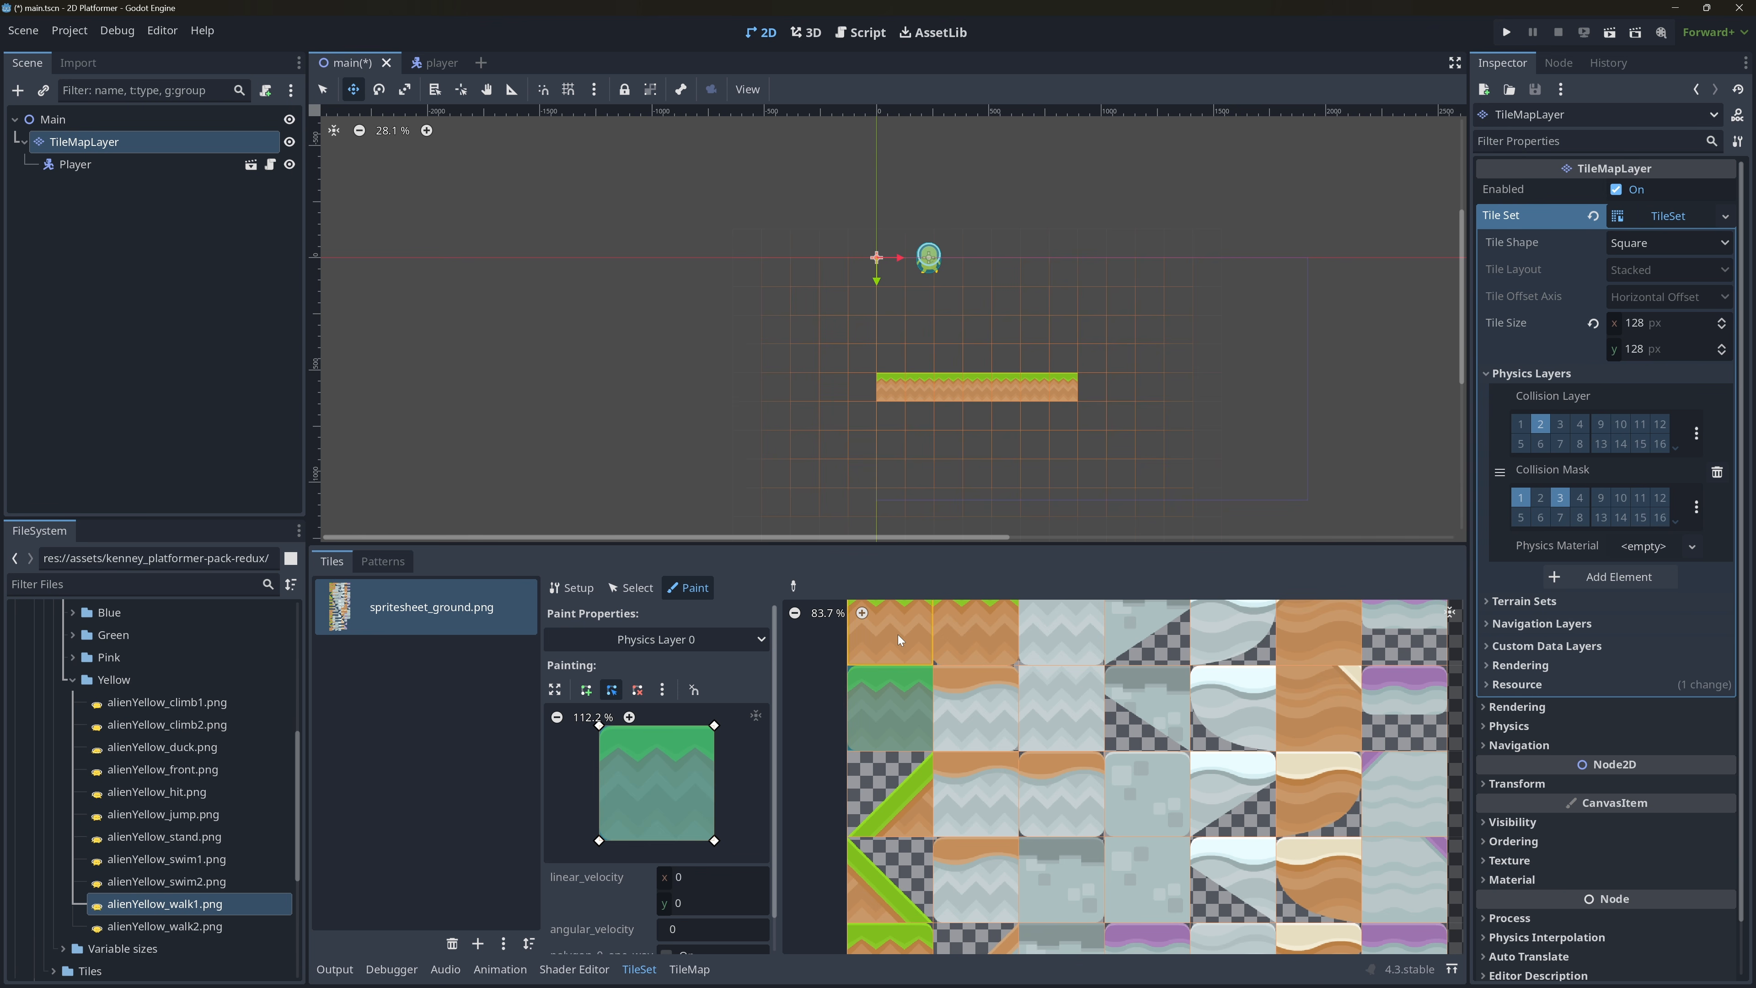
pyautogui.click(970, 638)
pyautogui.click(986, 722)
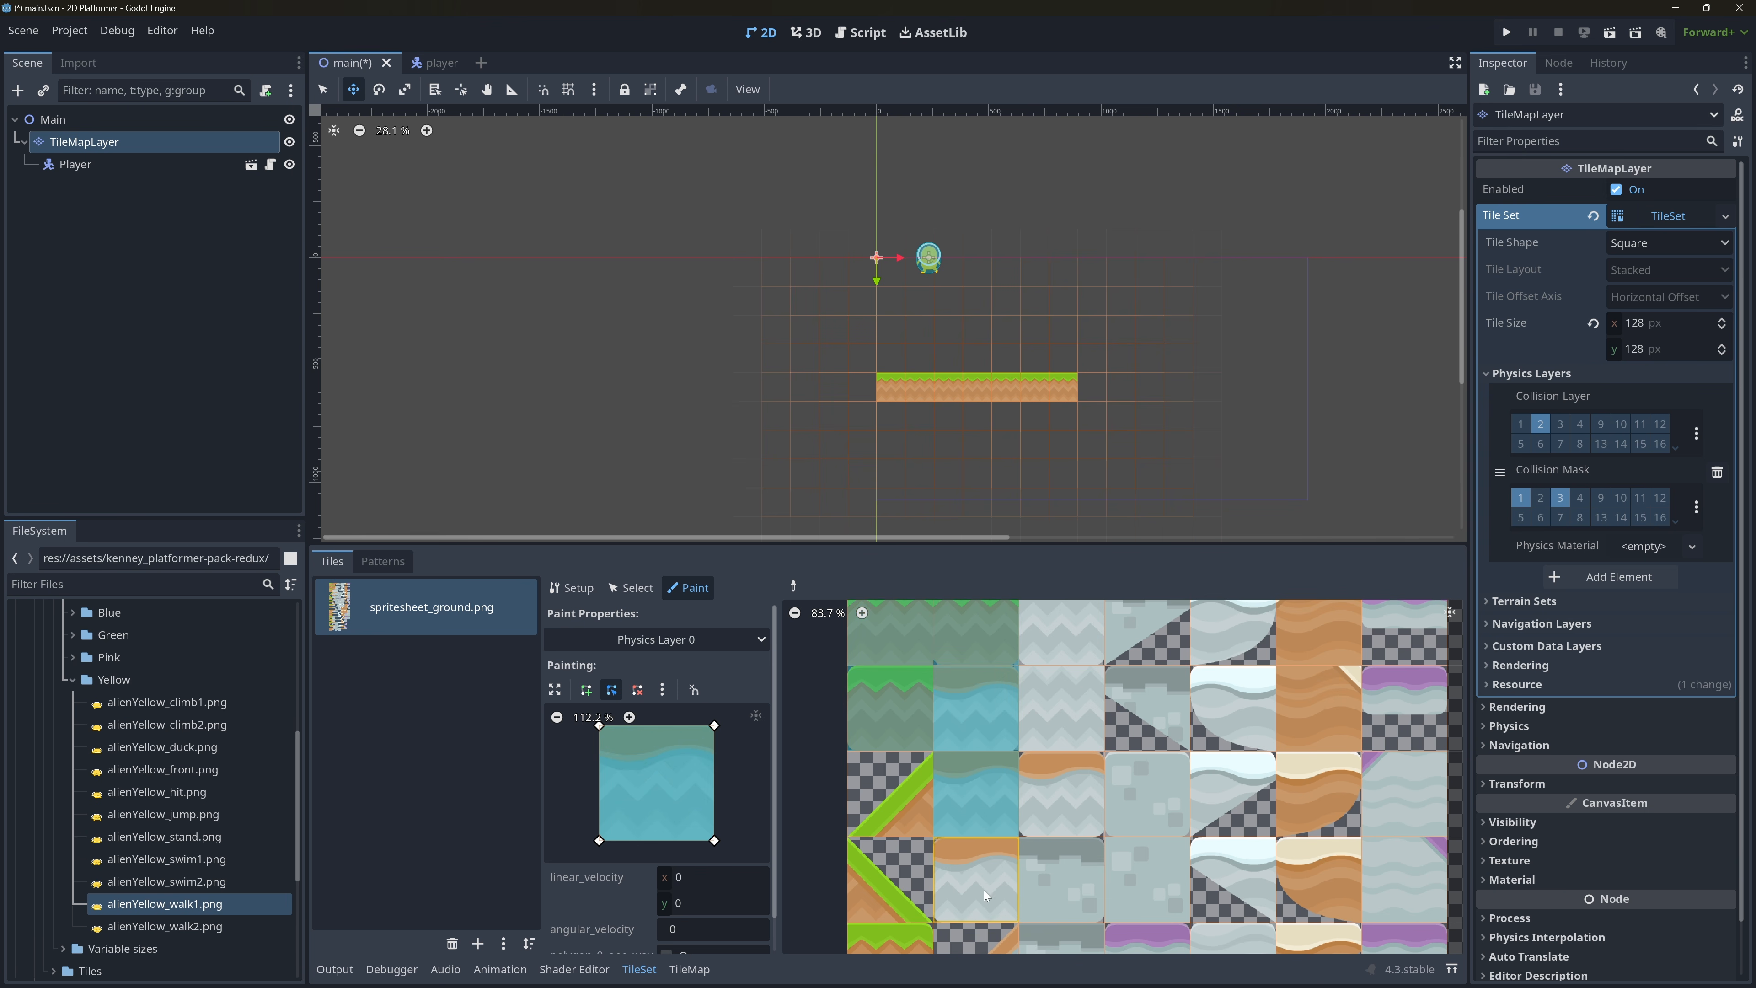
pyautogui.moveTo(1071, 892); pyautogui.dragTo(1063, 648)
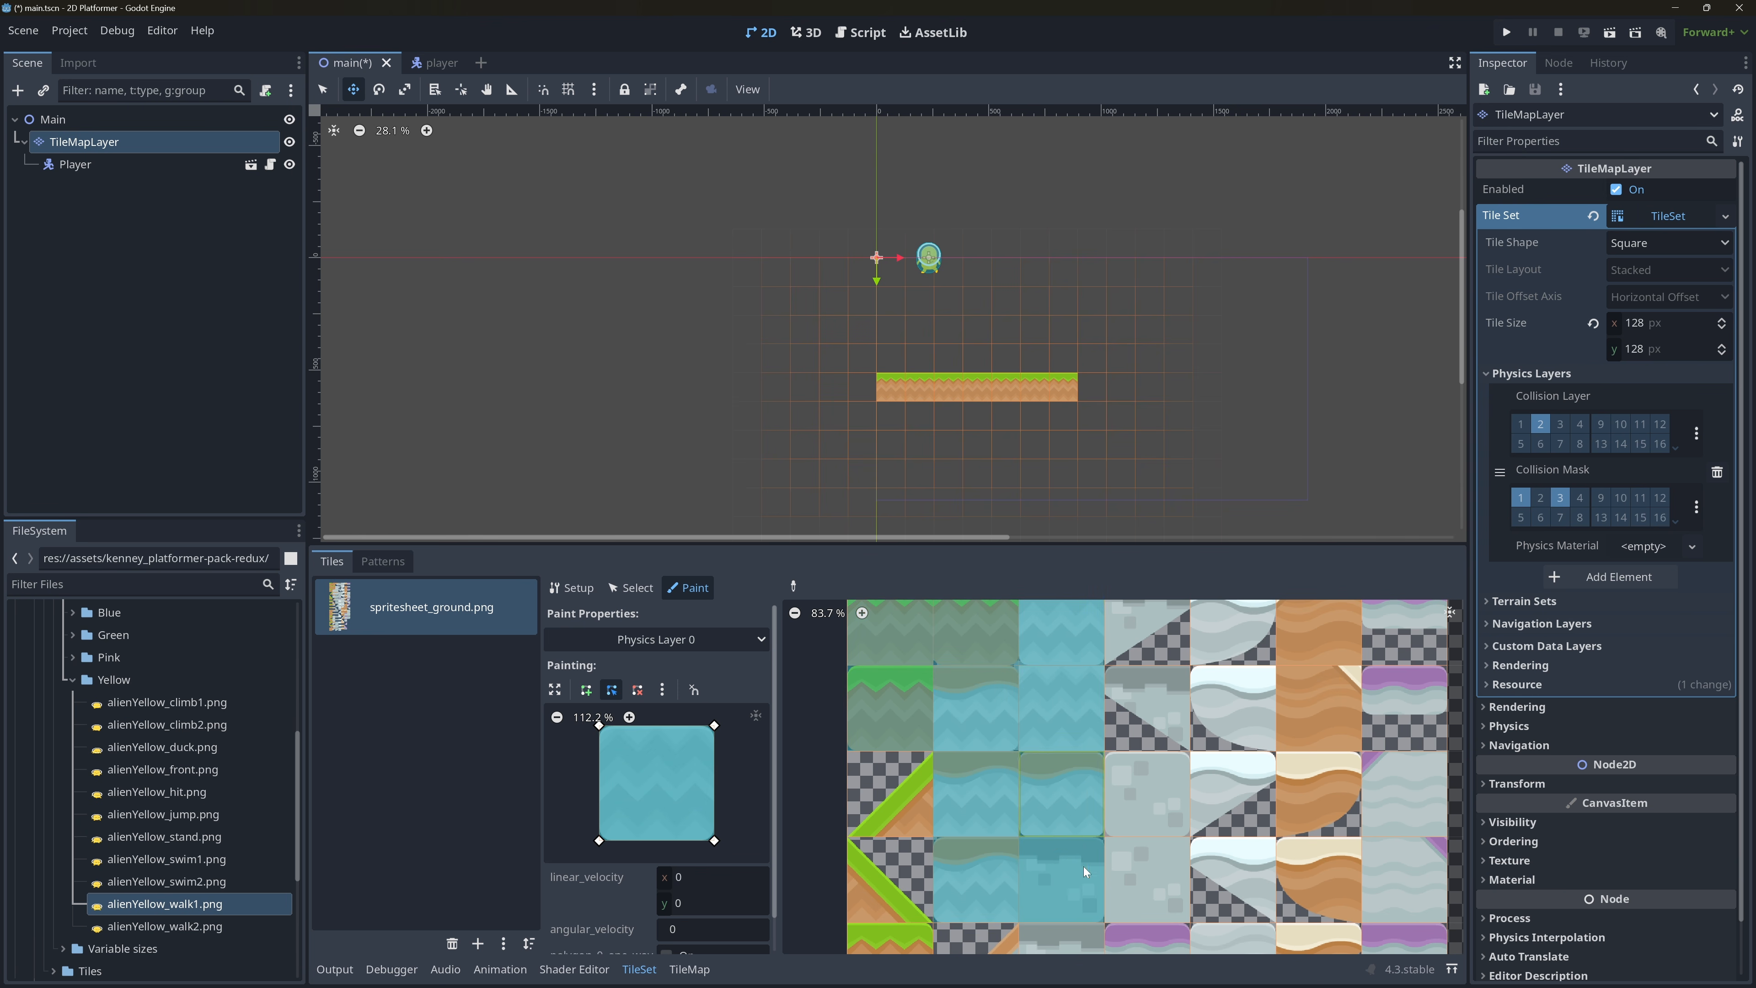
pyautogui.click(1133, 873)
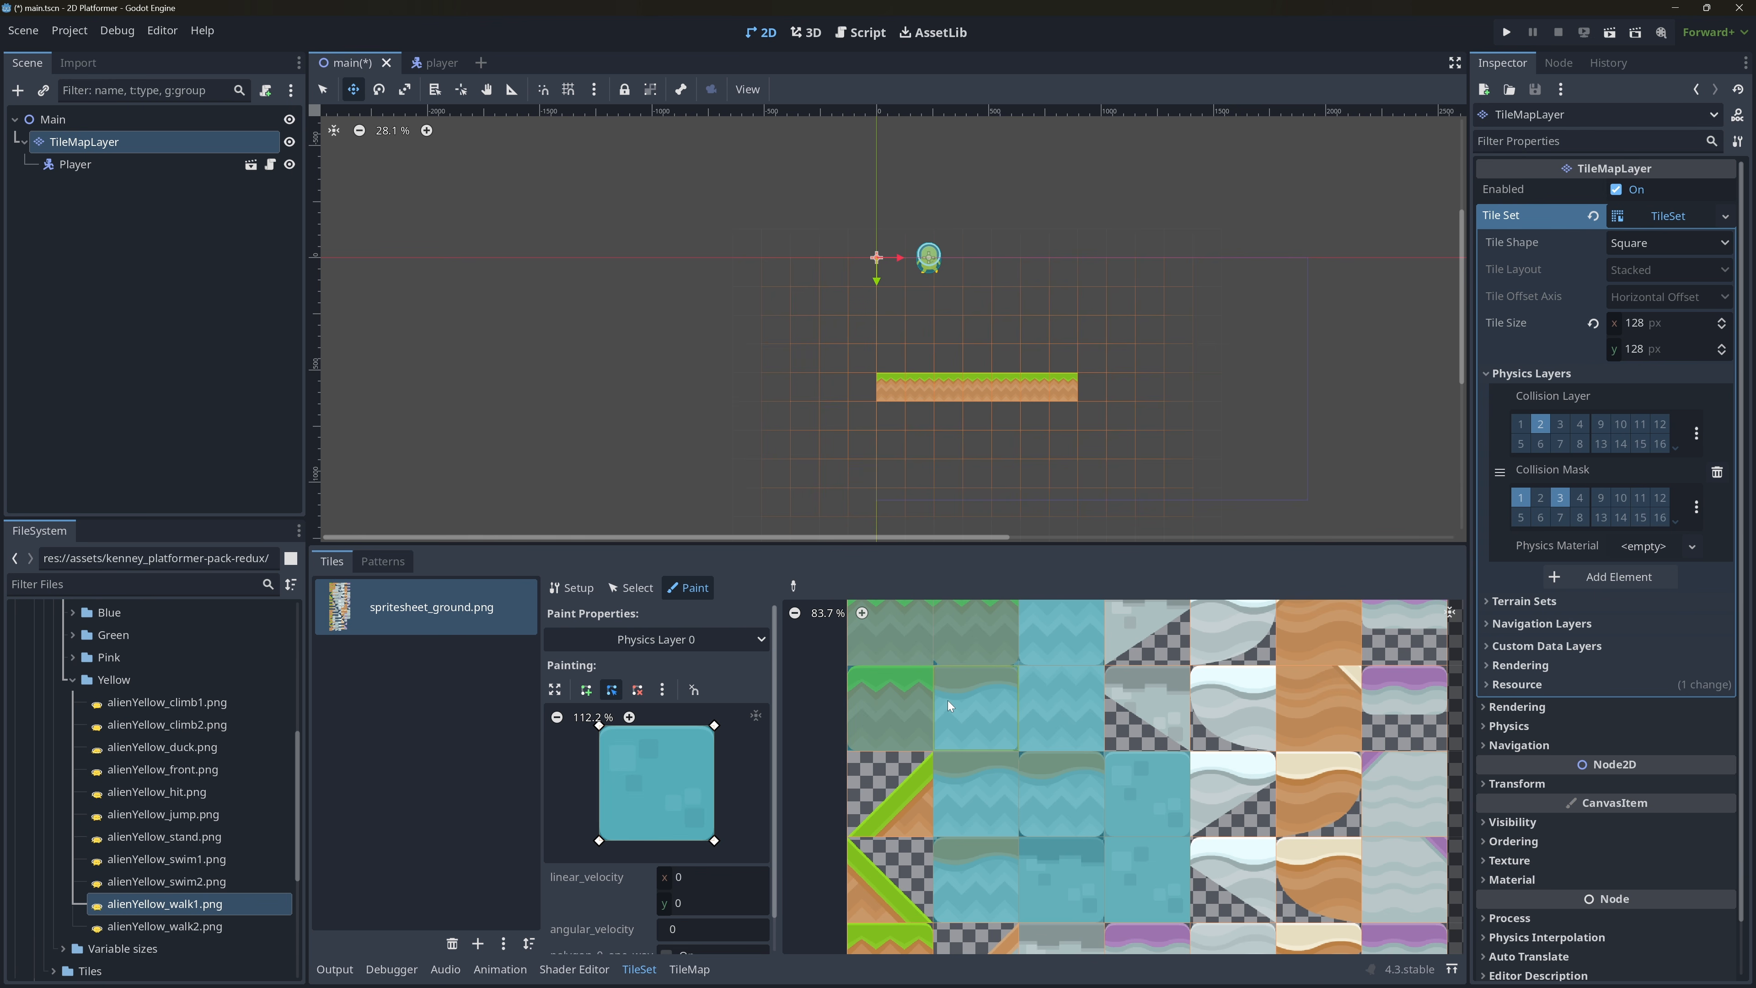
pyautogui.scroll(3, 948, 700)
pyautogui.hotkey('ctrl', 'z')
pyautogui.hotkey('ctrl', 'z')
pyautogui.hotkey('ctrl', 'z')
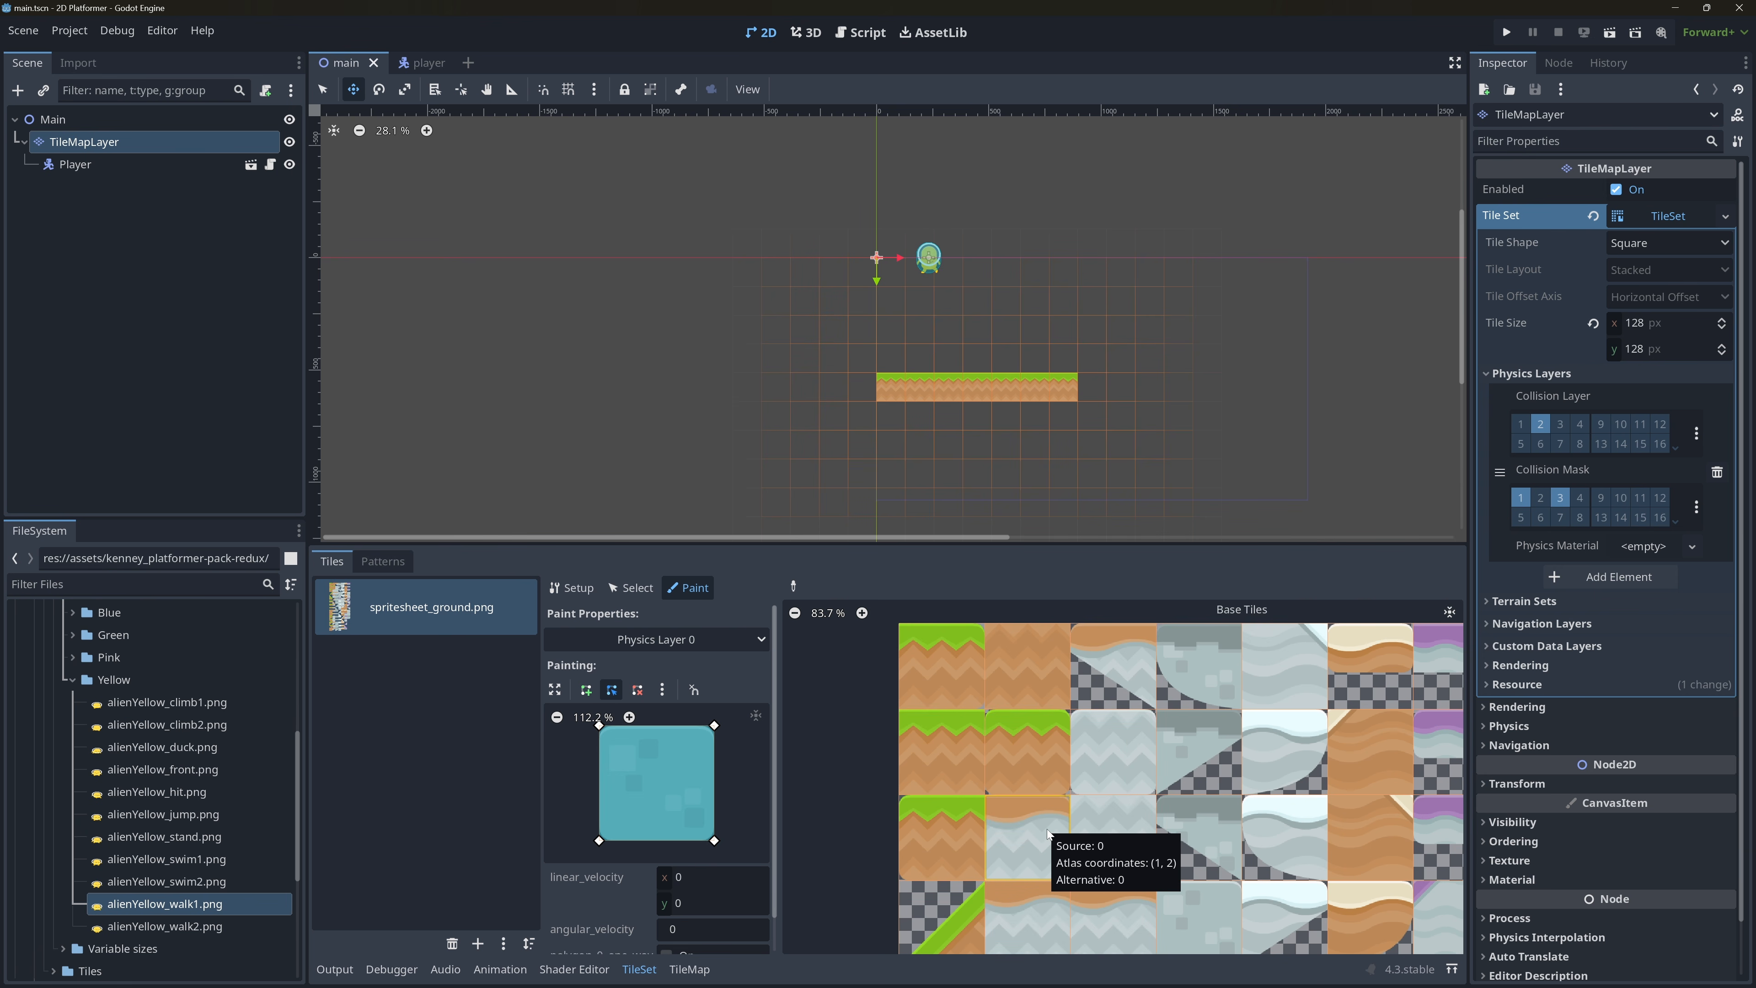
# Paint the full-square Physics Layer 0 collision onto the grass tile at atlas coordinates (0, 1) and save the scene.
pyautogui.click(949, 766)
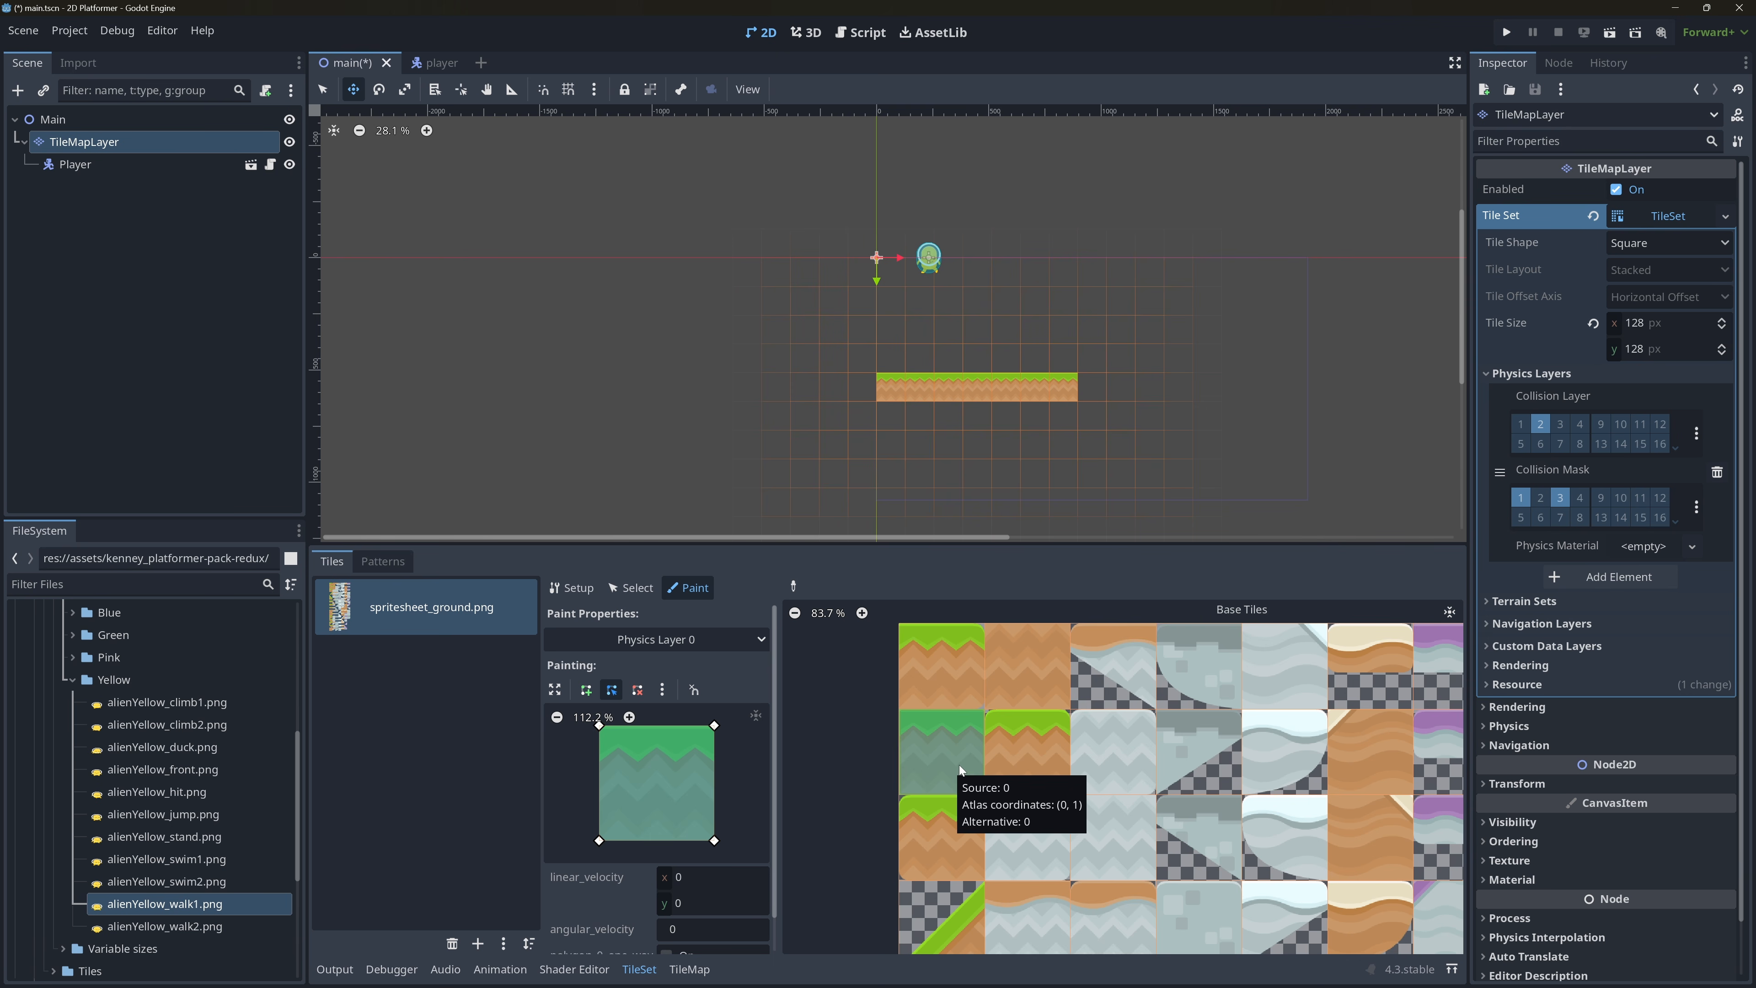
pyautogui.hotkey('ctrl', 's')
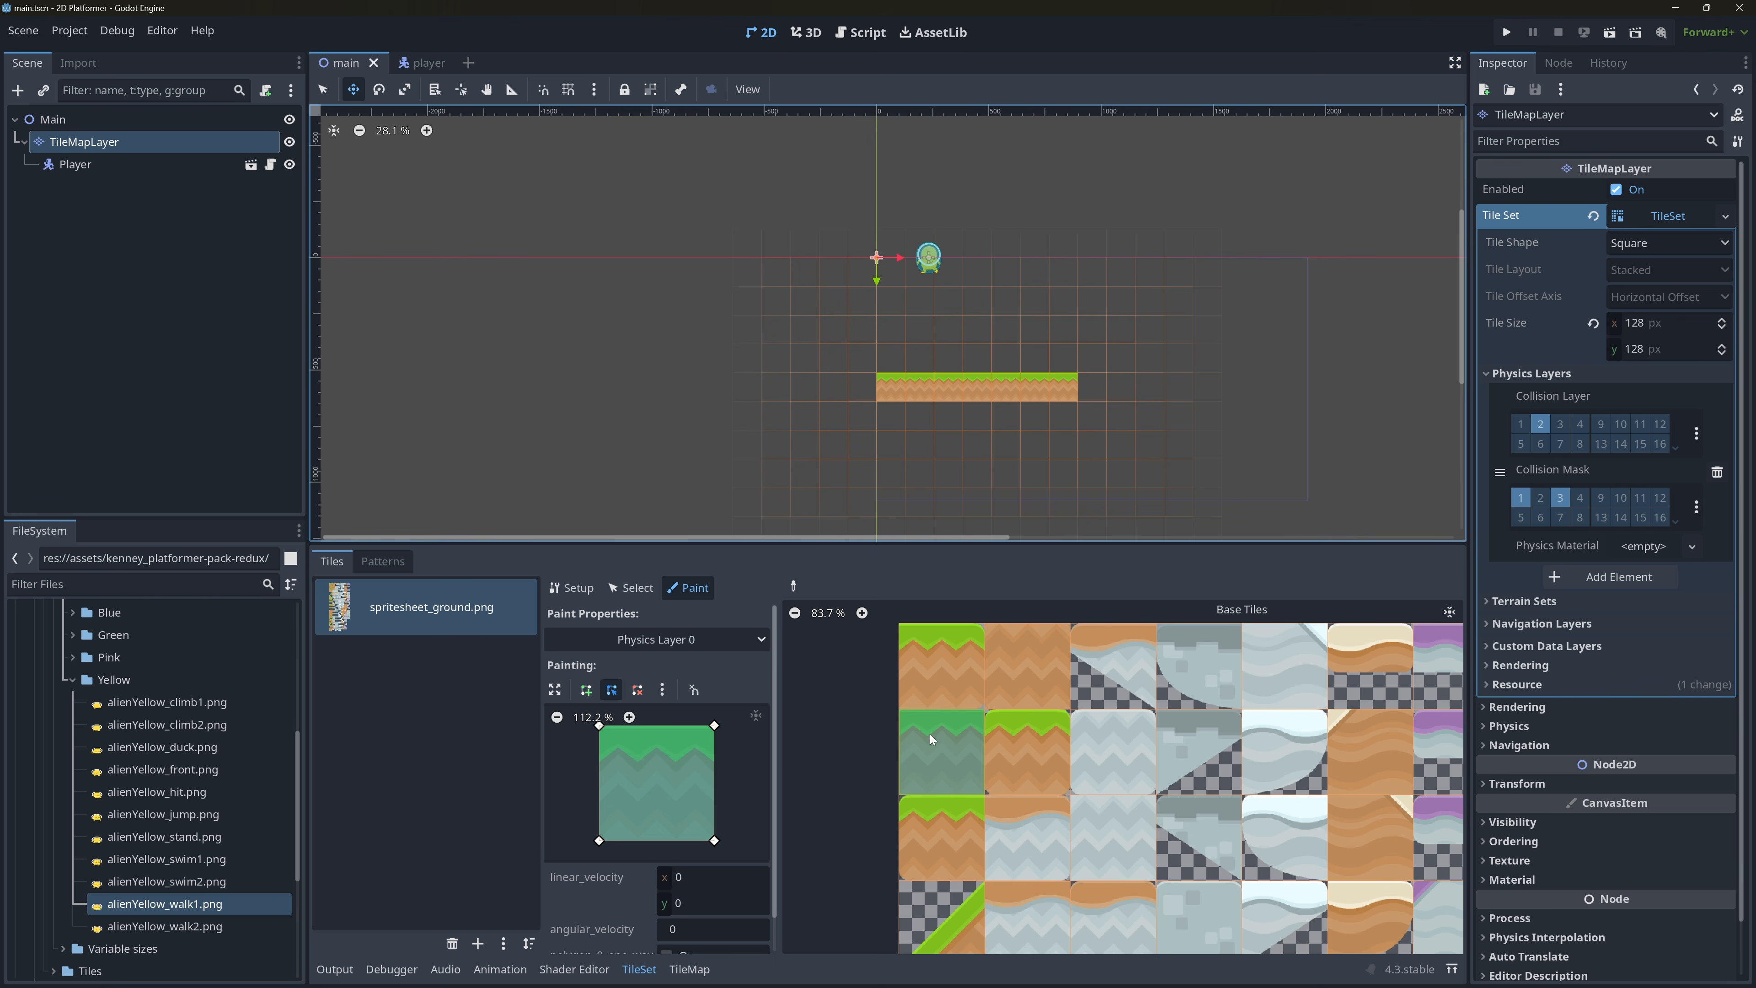
# Run the project, test the player walking, jumping and dropping off the ground's edge, and close the game window.
pyautogui.click(1506, 32)
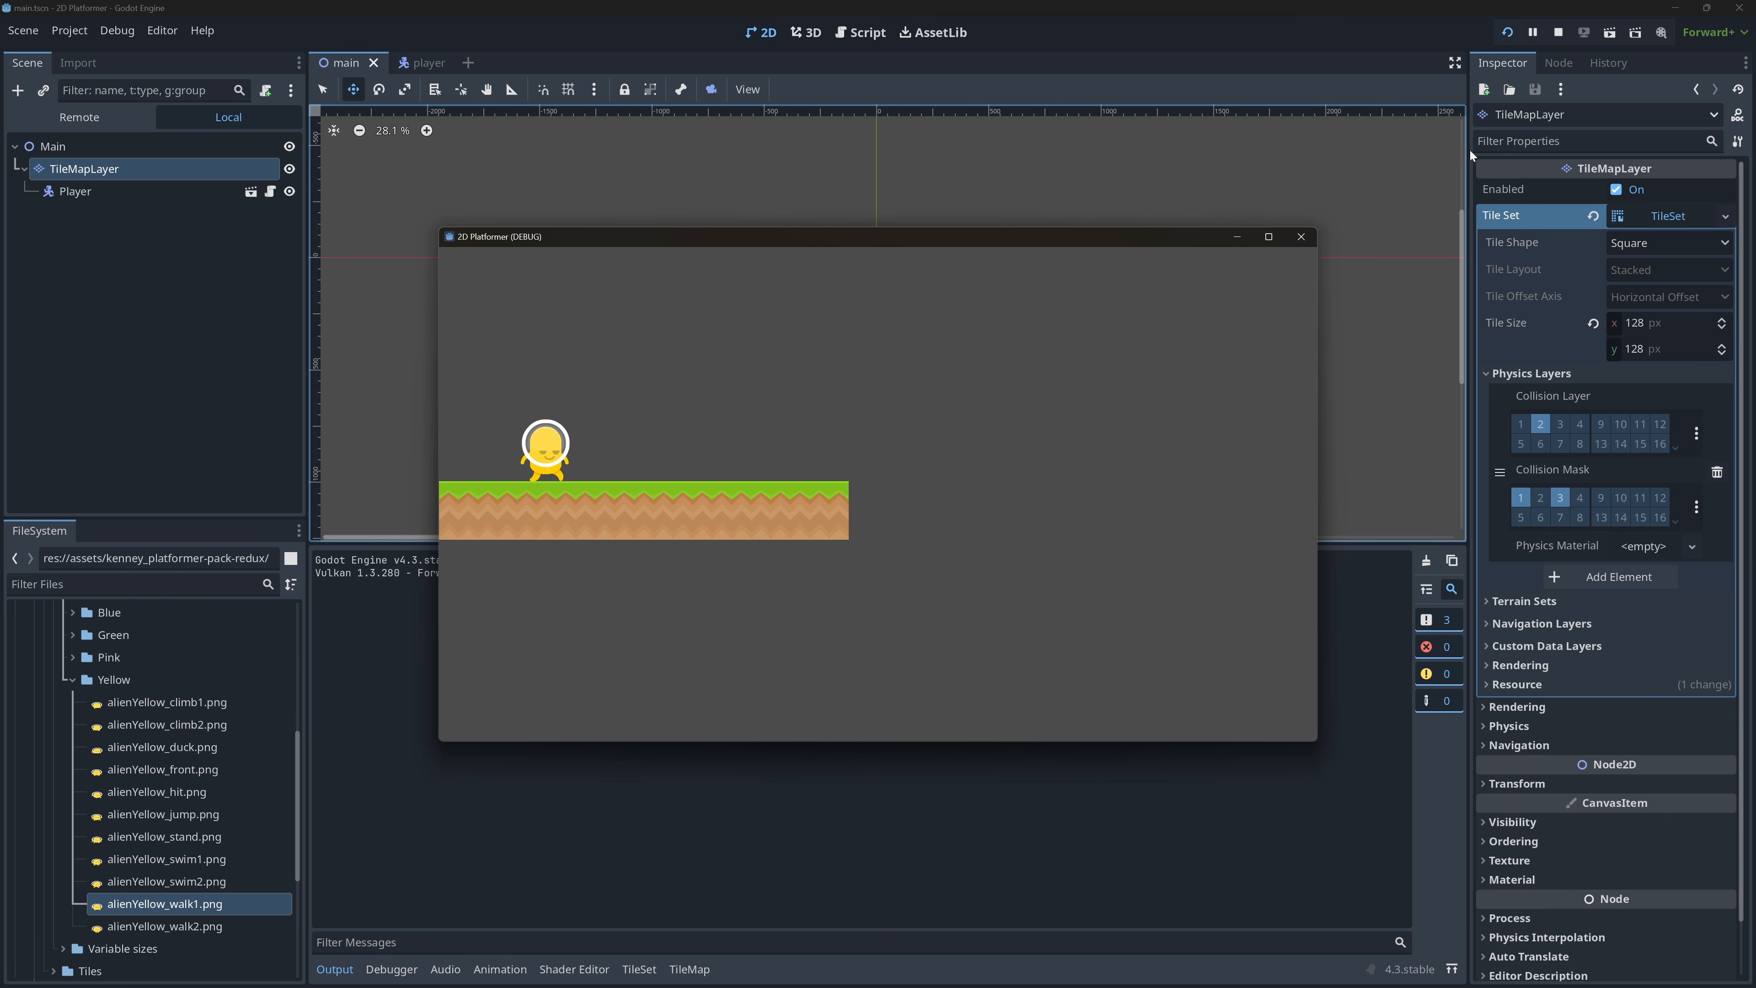
pyautogui.press('Right')
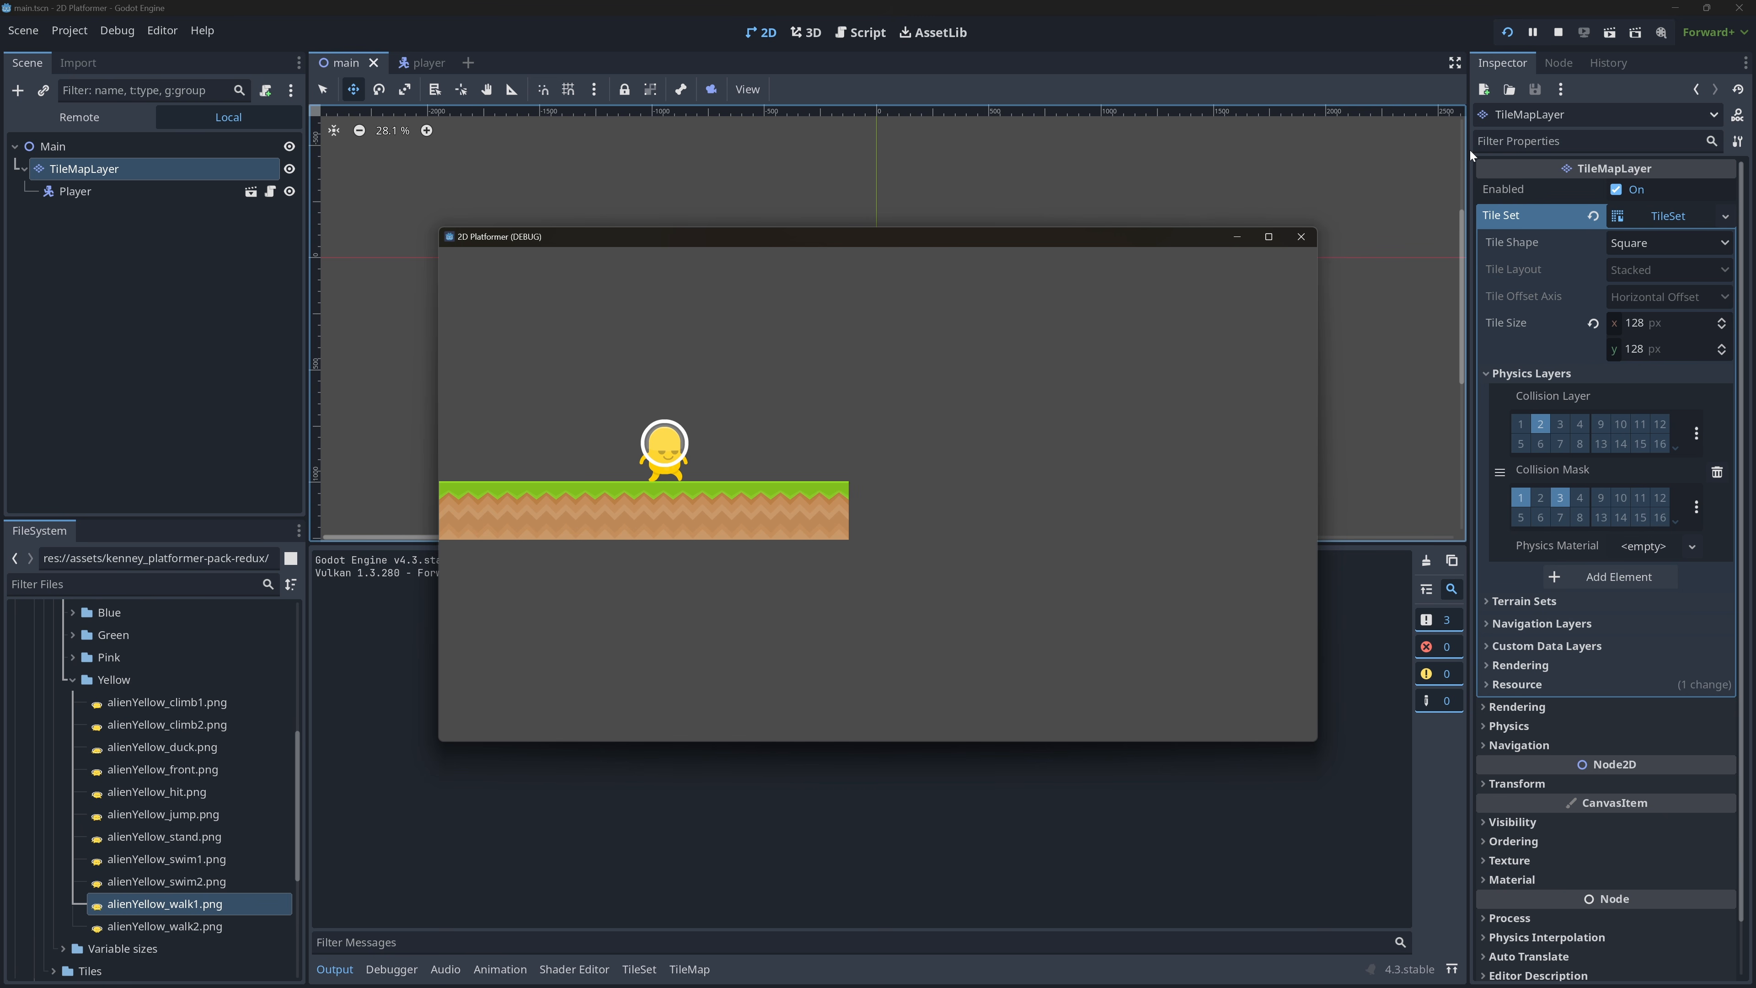
pyautogui.press('Left')
pyautogui.press('Right')
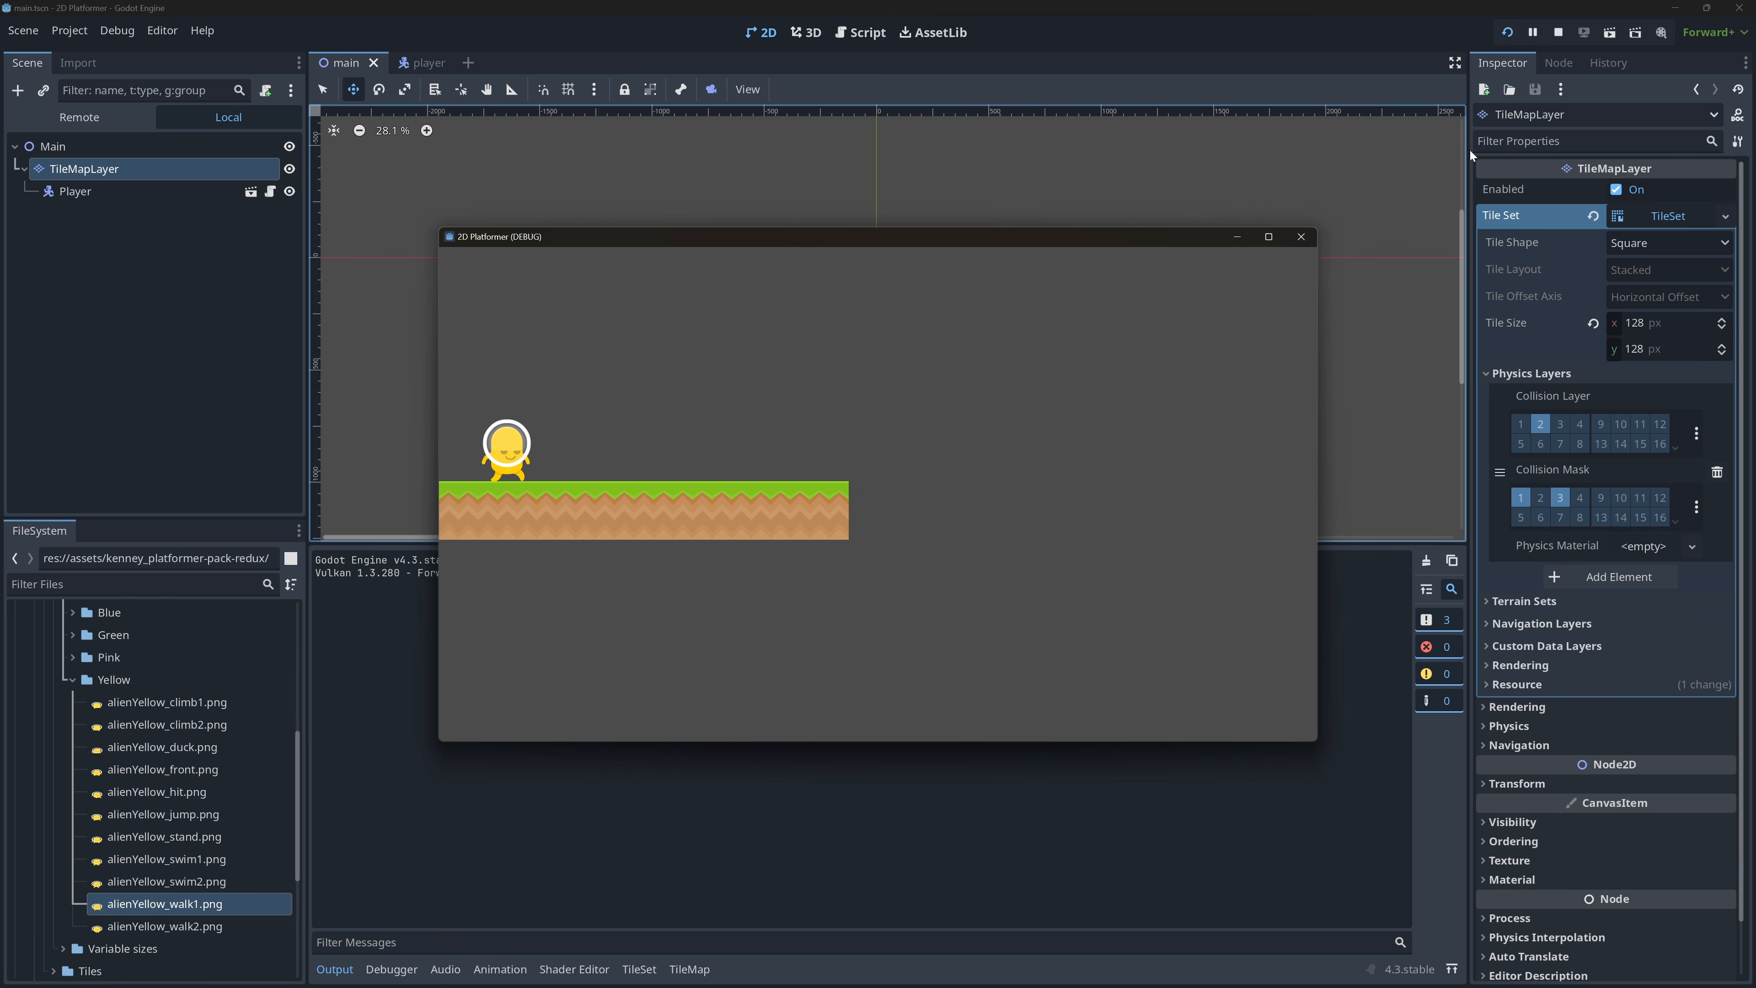
pyautogui.press('Left')
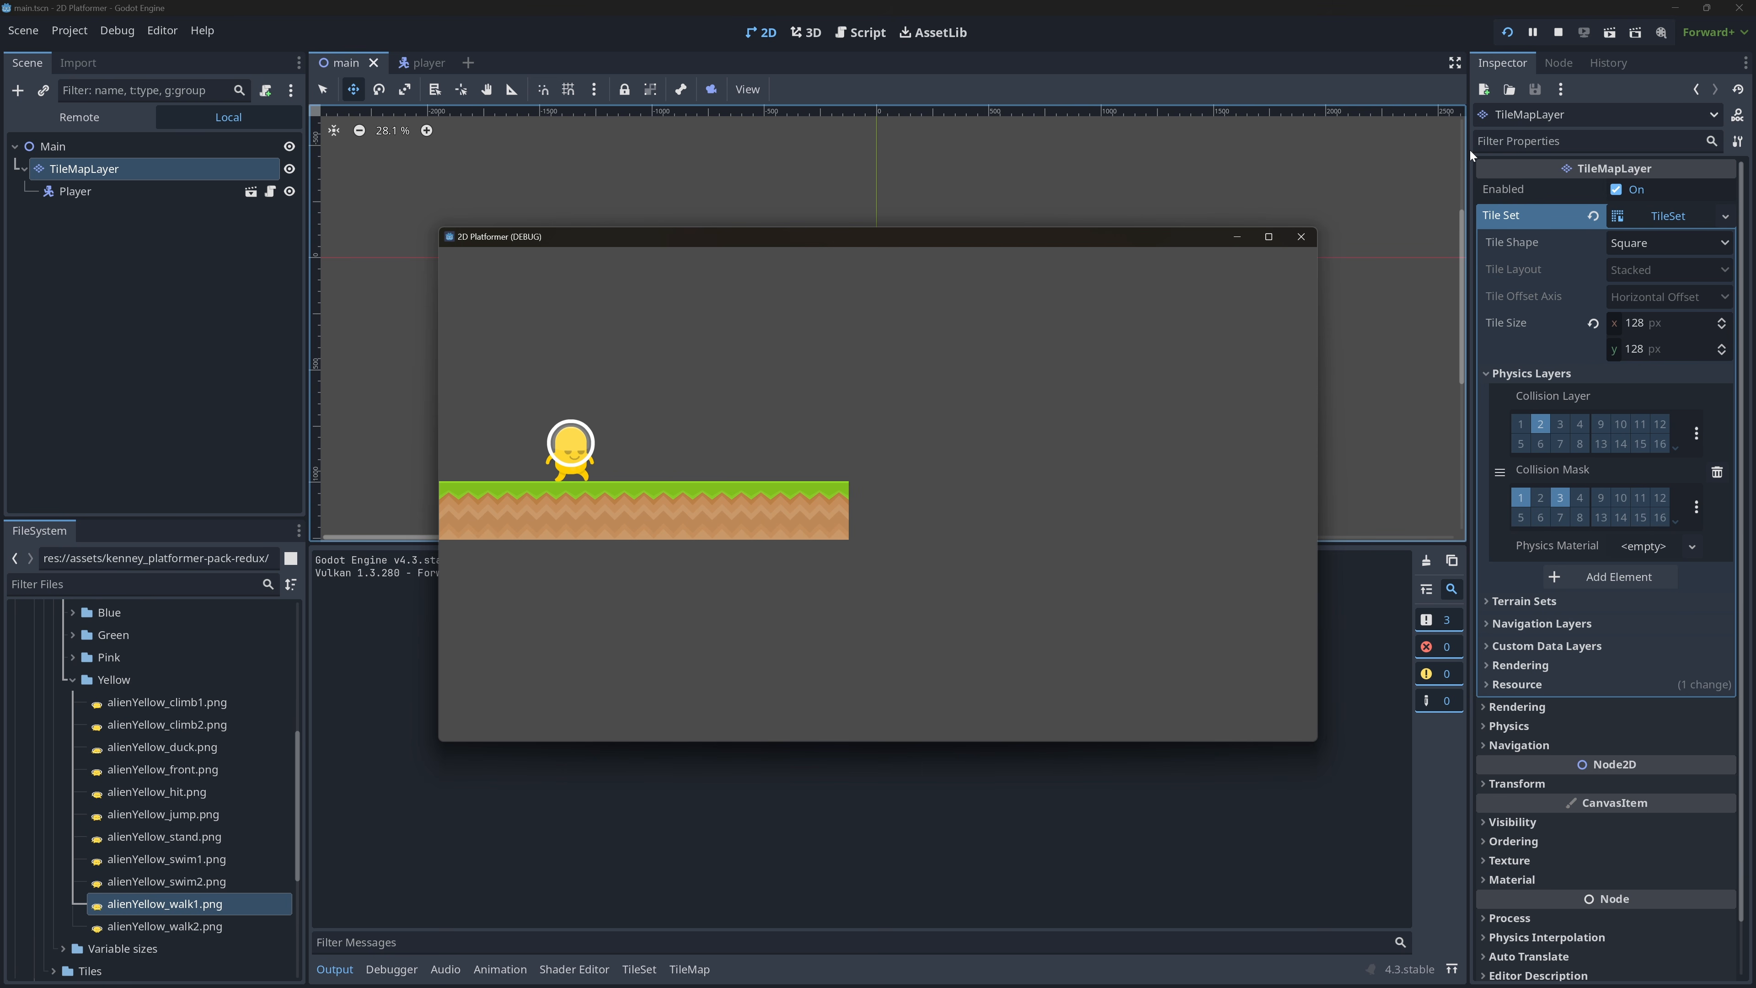
pyautogui.press('Right')
pyautogui.press('Left')
pyautogui.press('space')
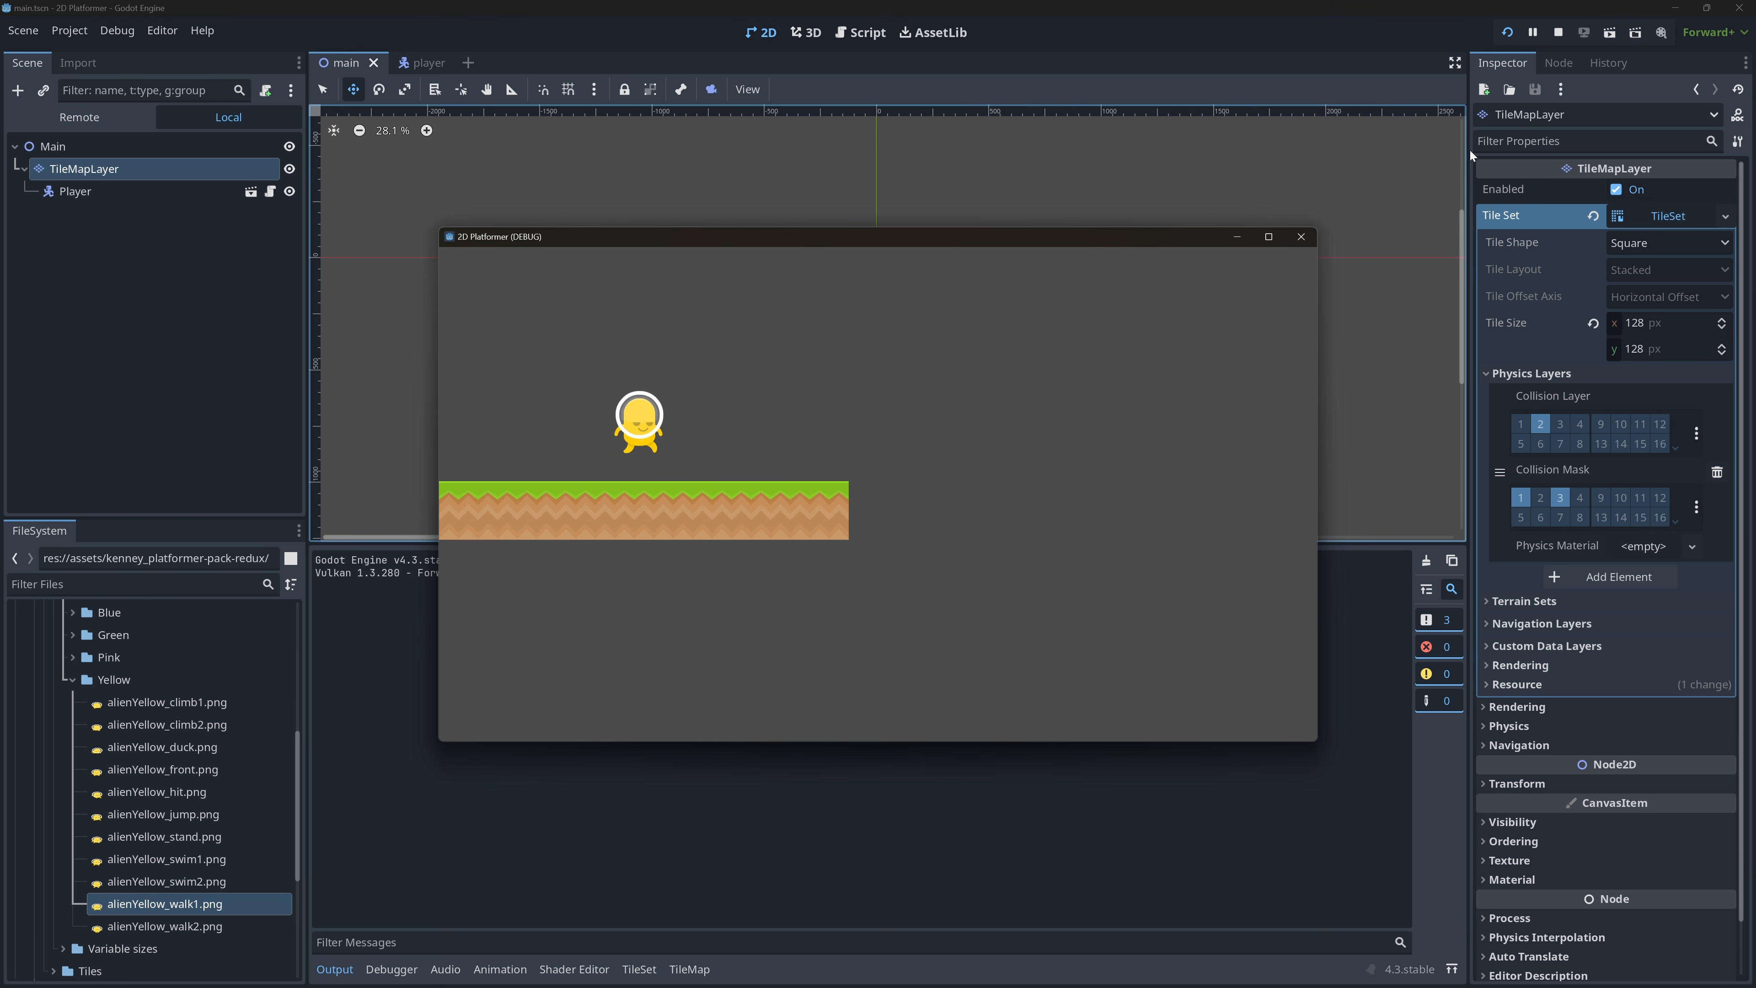
pyautogui.press('Right')
pyautogui.press('Left')
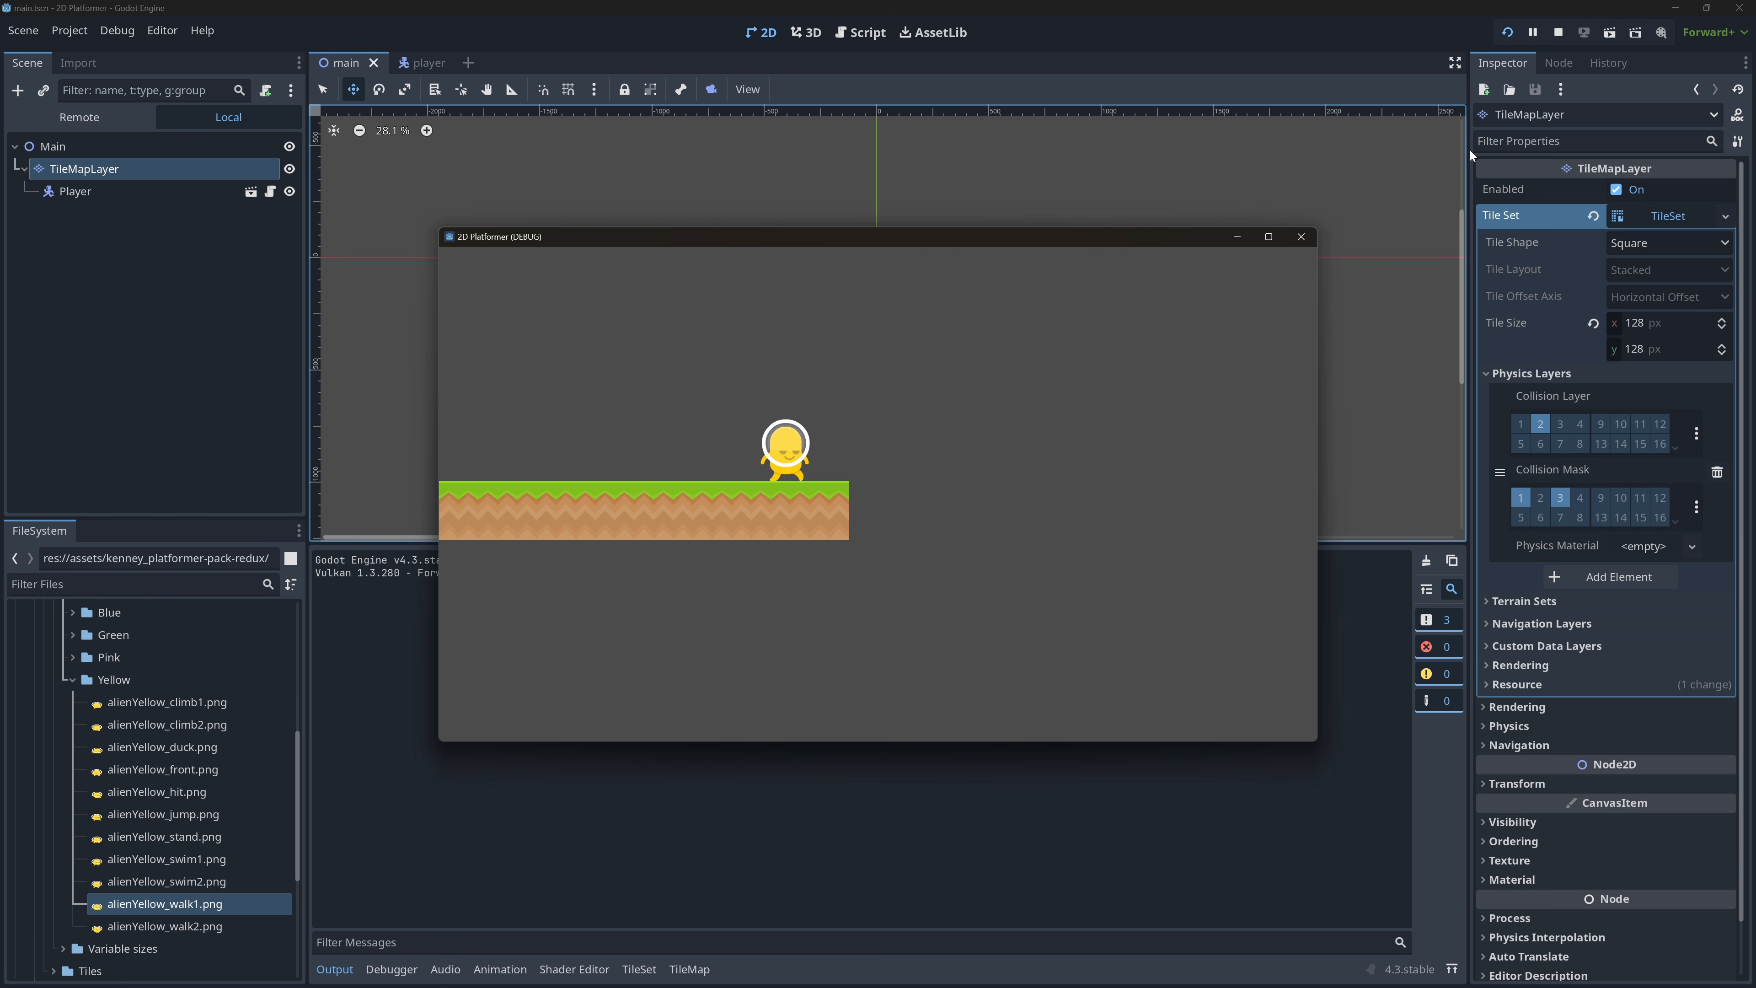
pyautogui.press('Right')
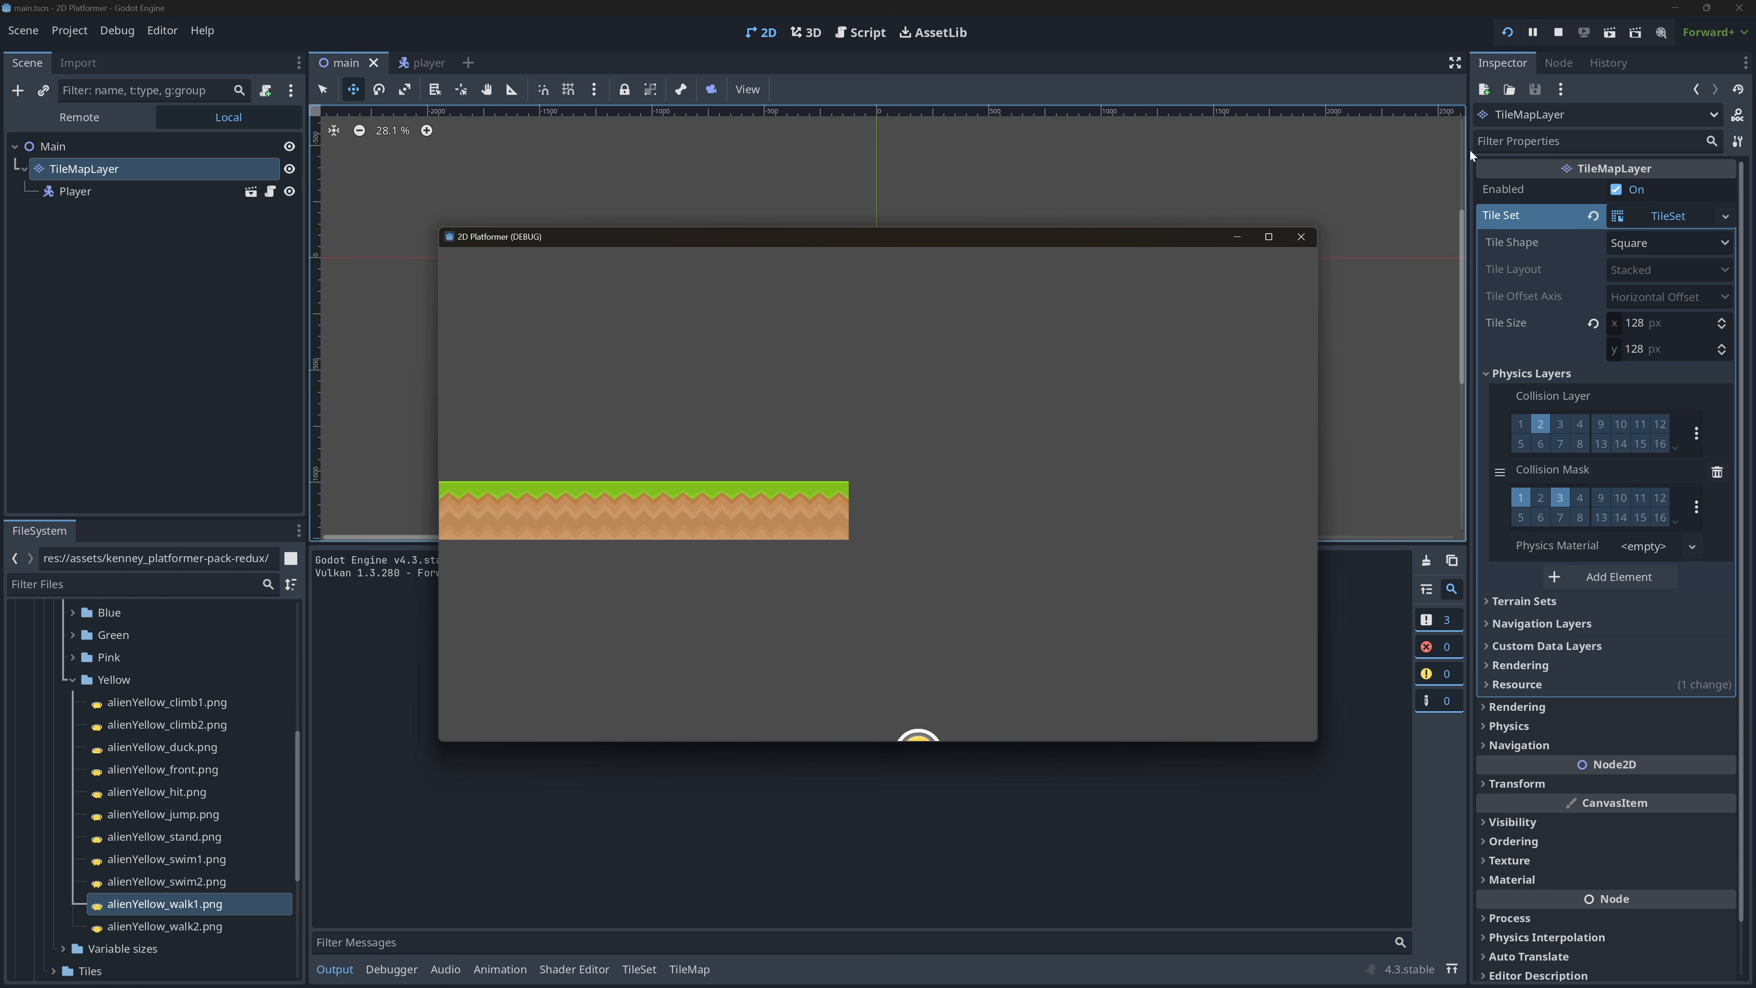
pyautogui.click(1312, 238)
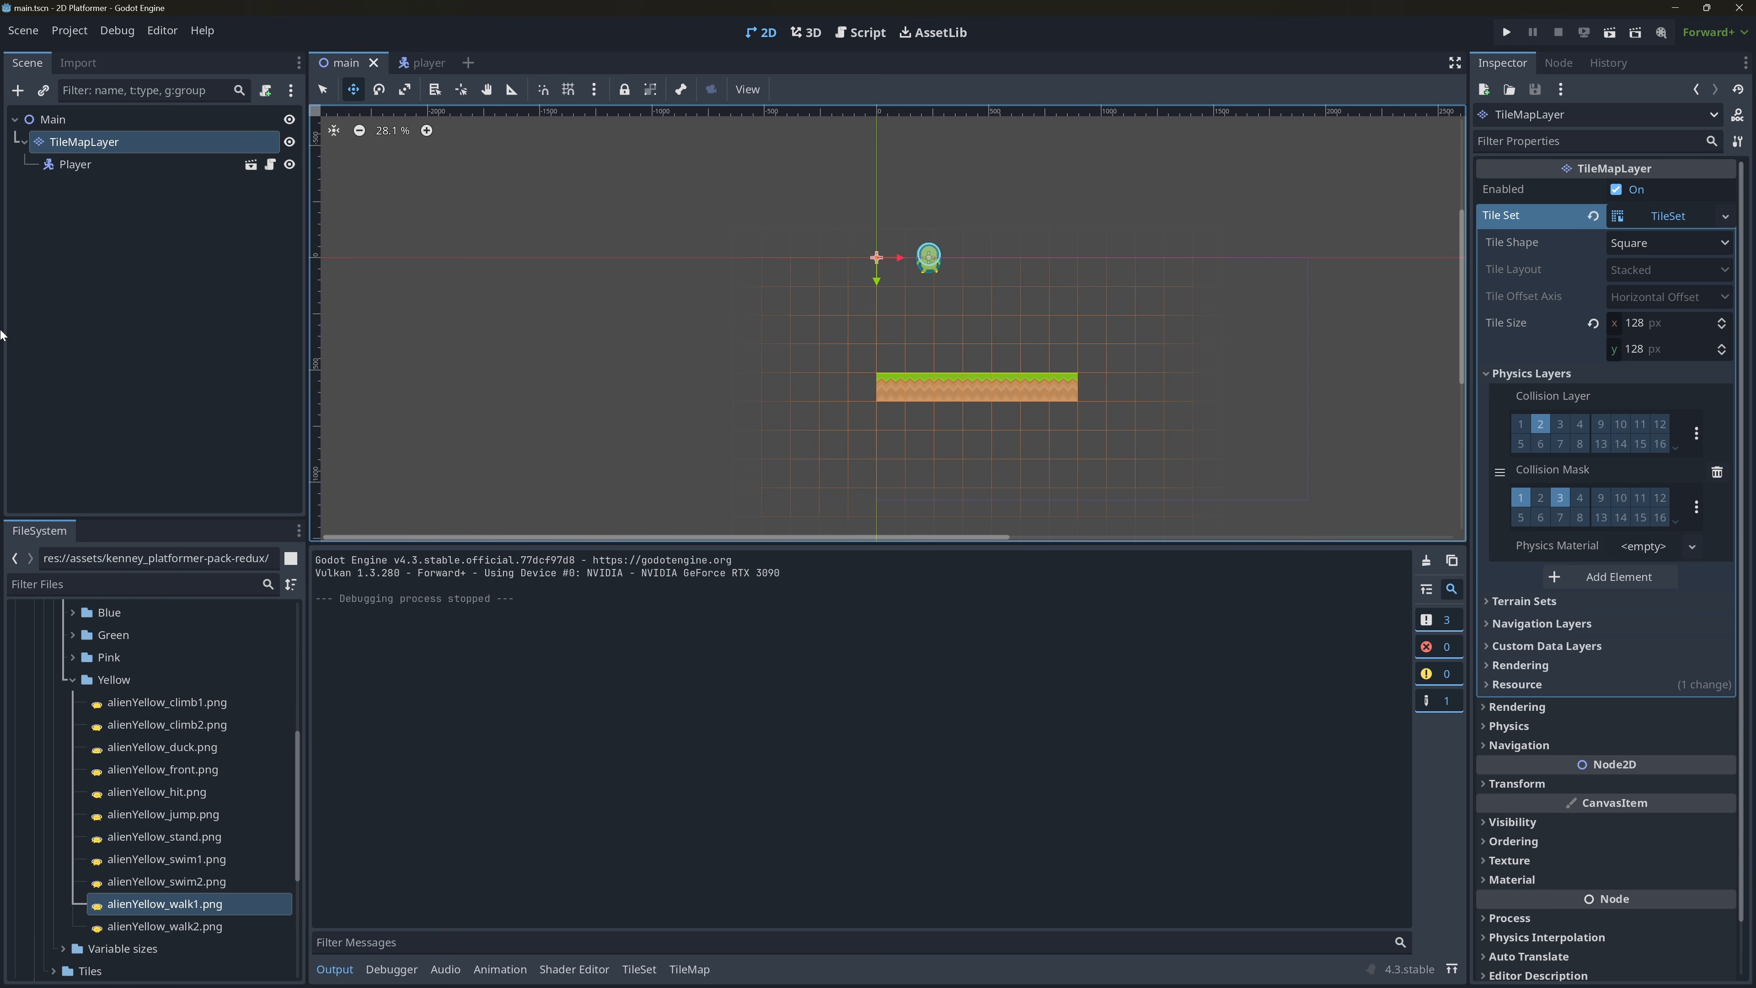
# Paint full-square Physics Layer 0 collision onto the remaining solid tiles in the tile sheet's first two columns, down to the fourth row.
pyautogui.click(75, 163)
pyautogui.click(84, 142)
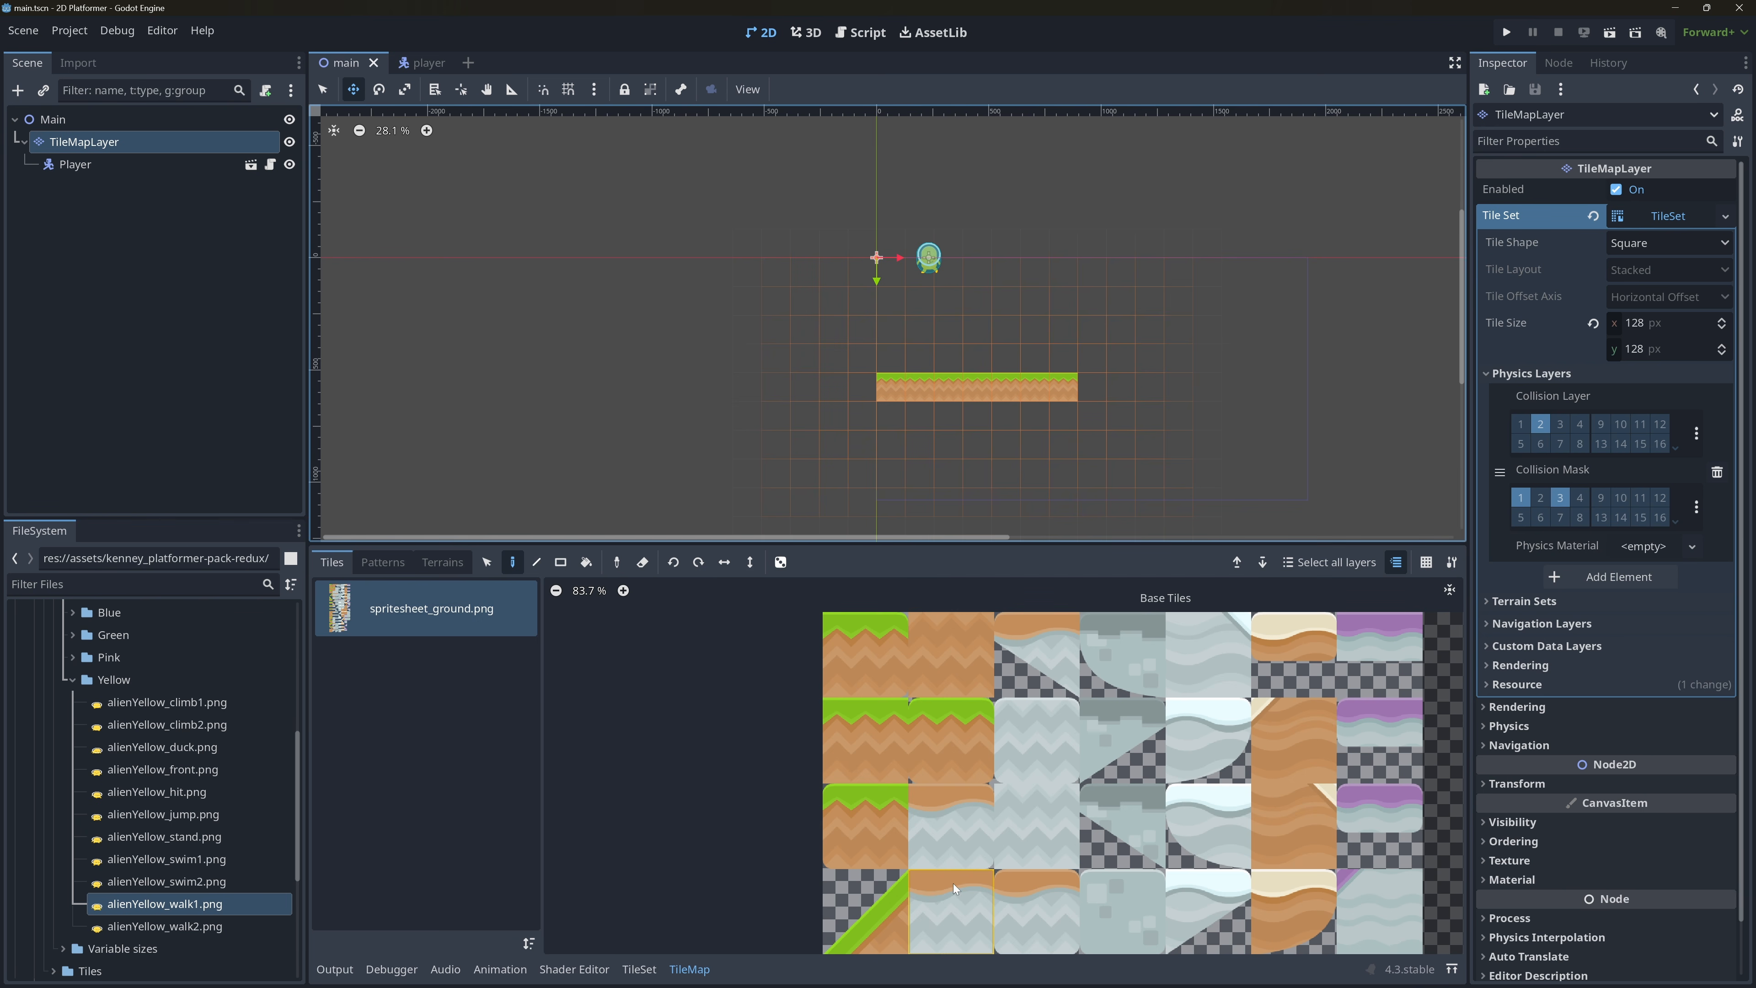
pyautogui.click(853, 771)
pyautogui.click(639, 969)
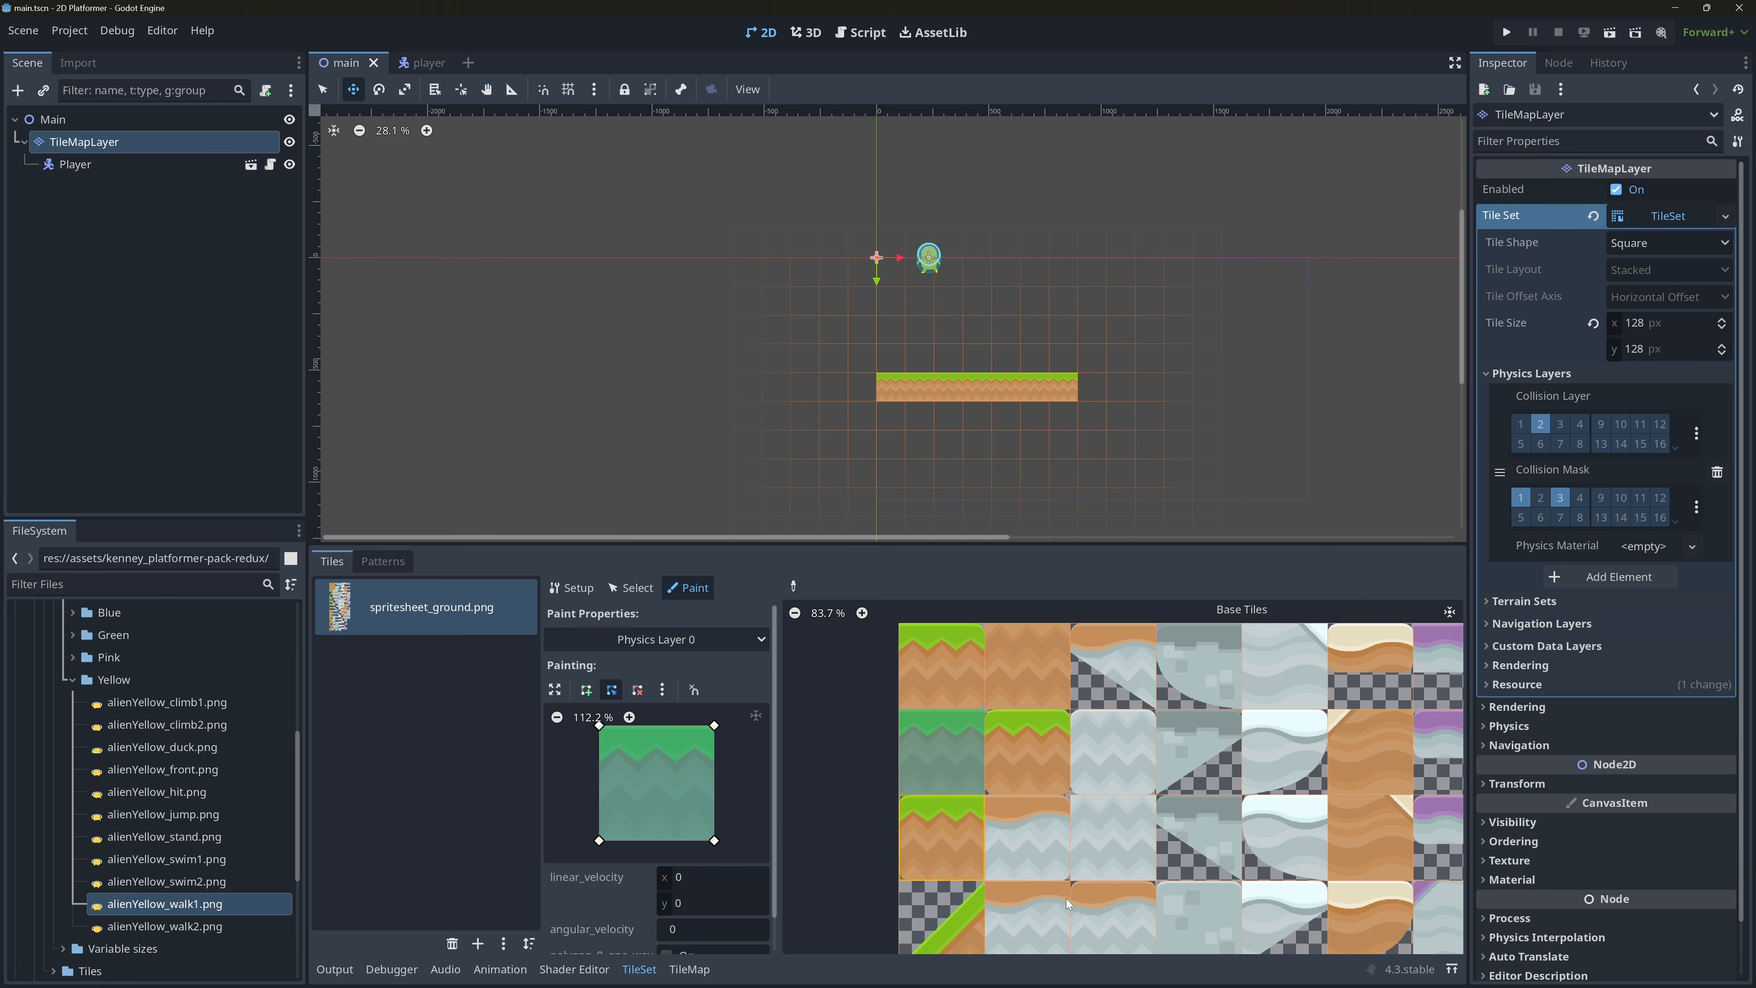
pyautogui.click(969, 838)
pyautogui.click(958, 687)
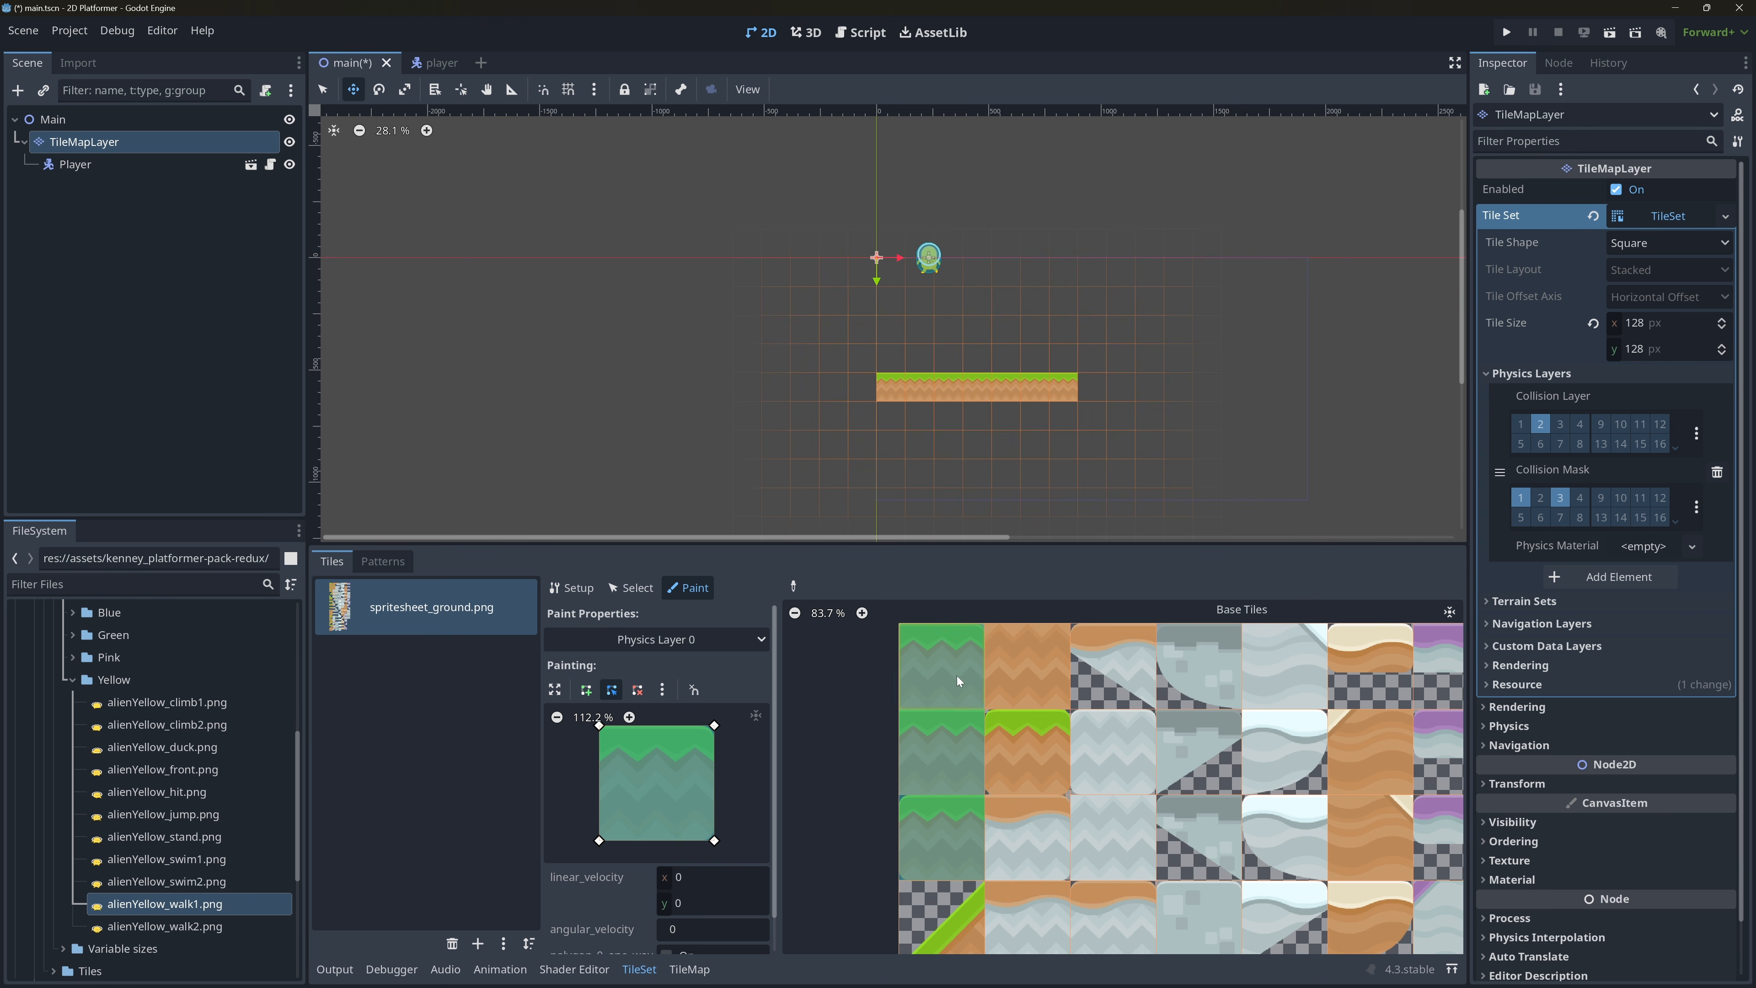
pyautogui.click(1037, 767)
pyautogui.click(1040, 832)
pyautogui.click(1047, 676)
pyautogui.click(1042, 915)
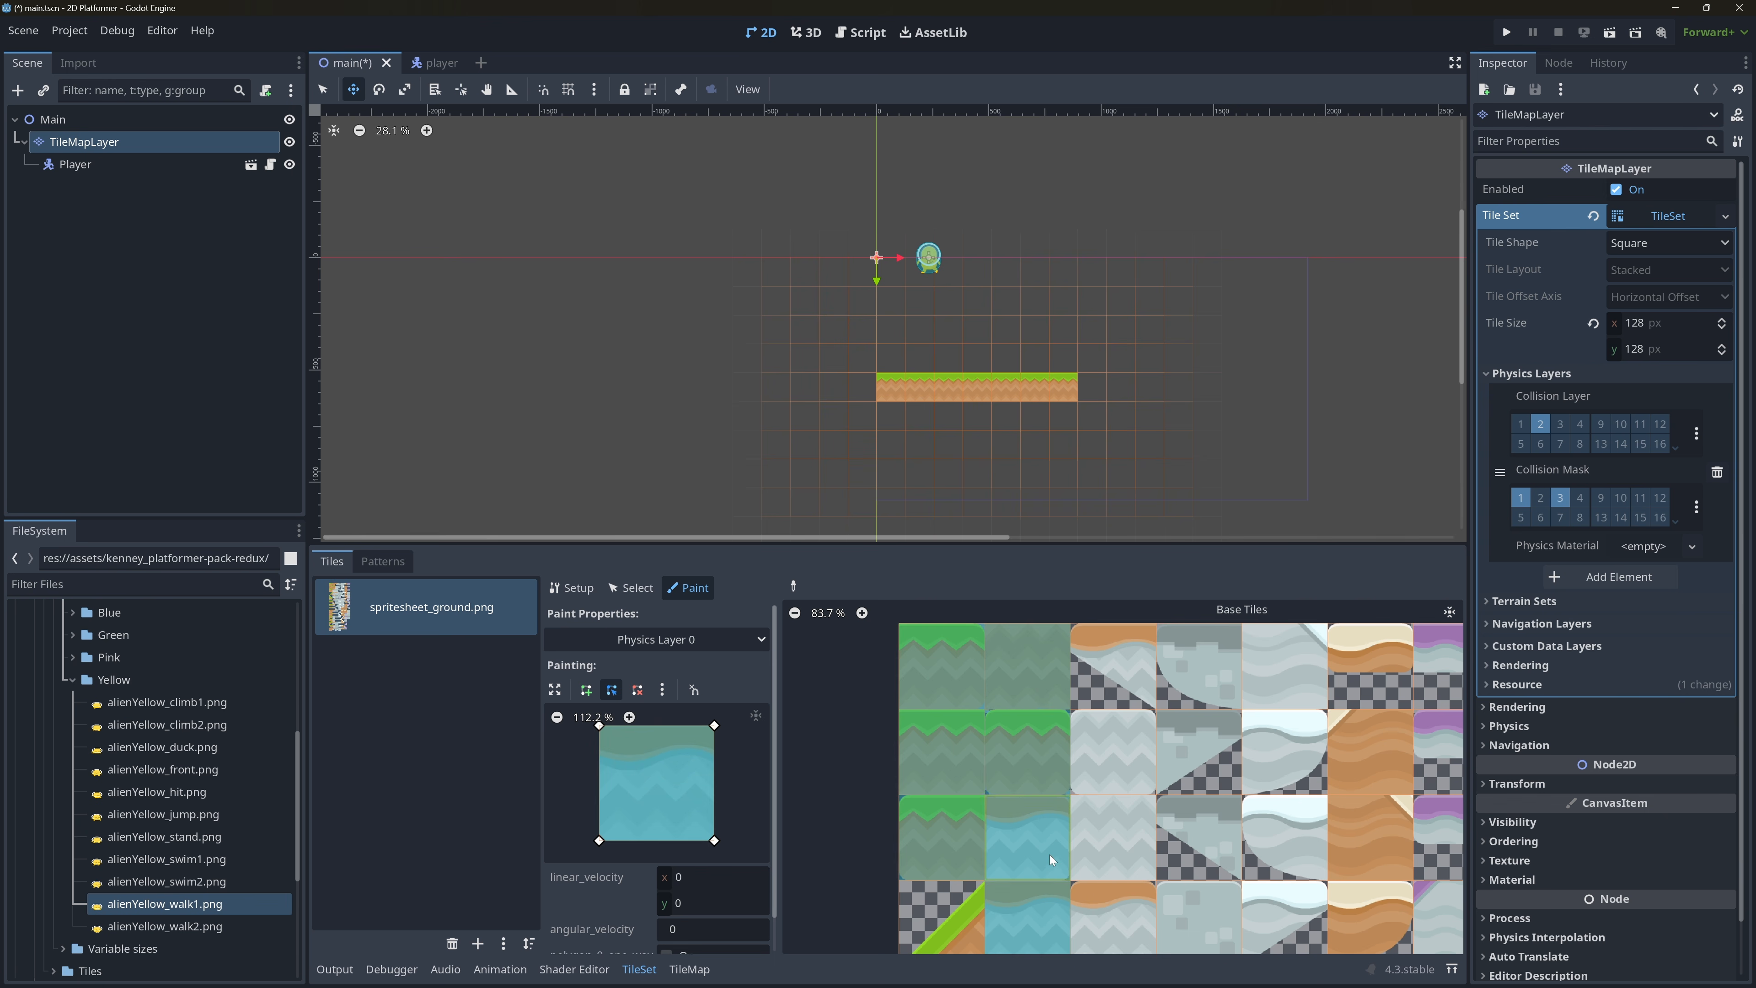
# Paint a full-square Physics Layer 0 collision onto the upward grass slope tile in the first column's fourth row.
pyautogui.scroll(-3, 1070, 851)
pyautogui.scroll(1, 1069, 851)
pyautogui.moveTo(1034, 858); pyautogui.dragTo(1041, 672, button='middle')
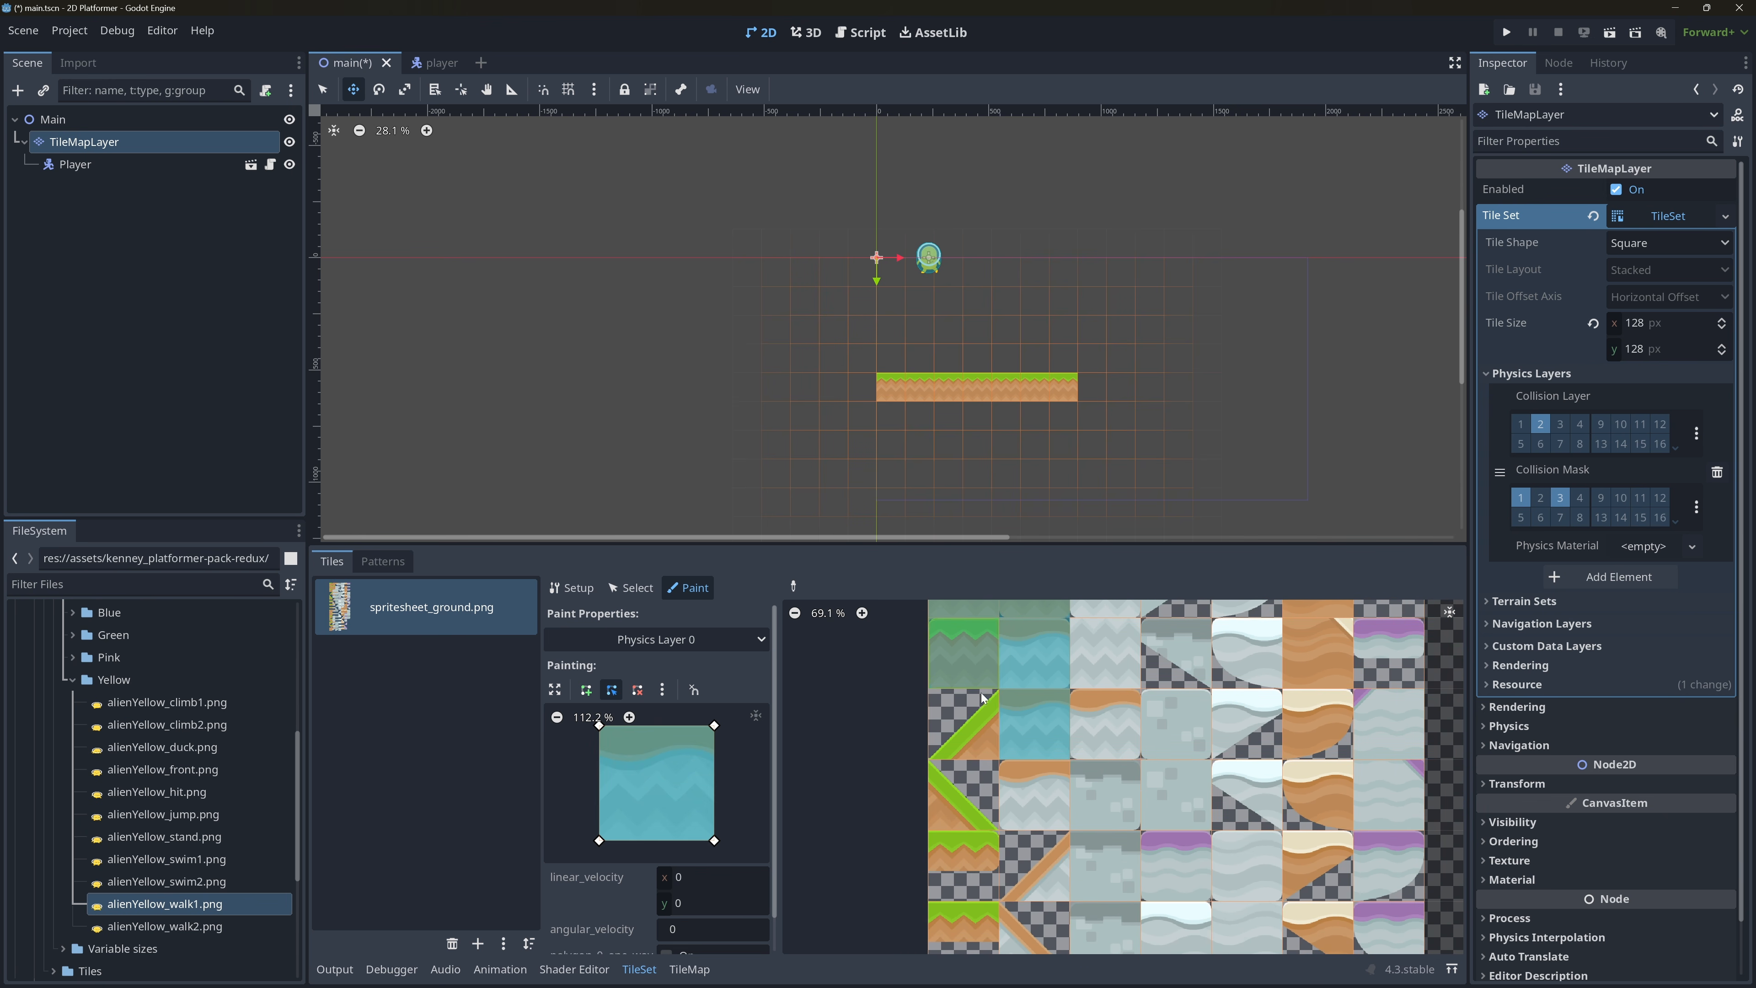
pyautogui.click(970, 727)
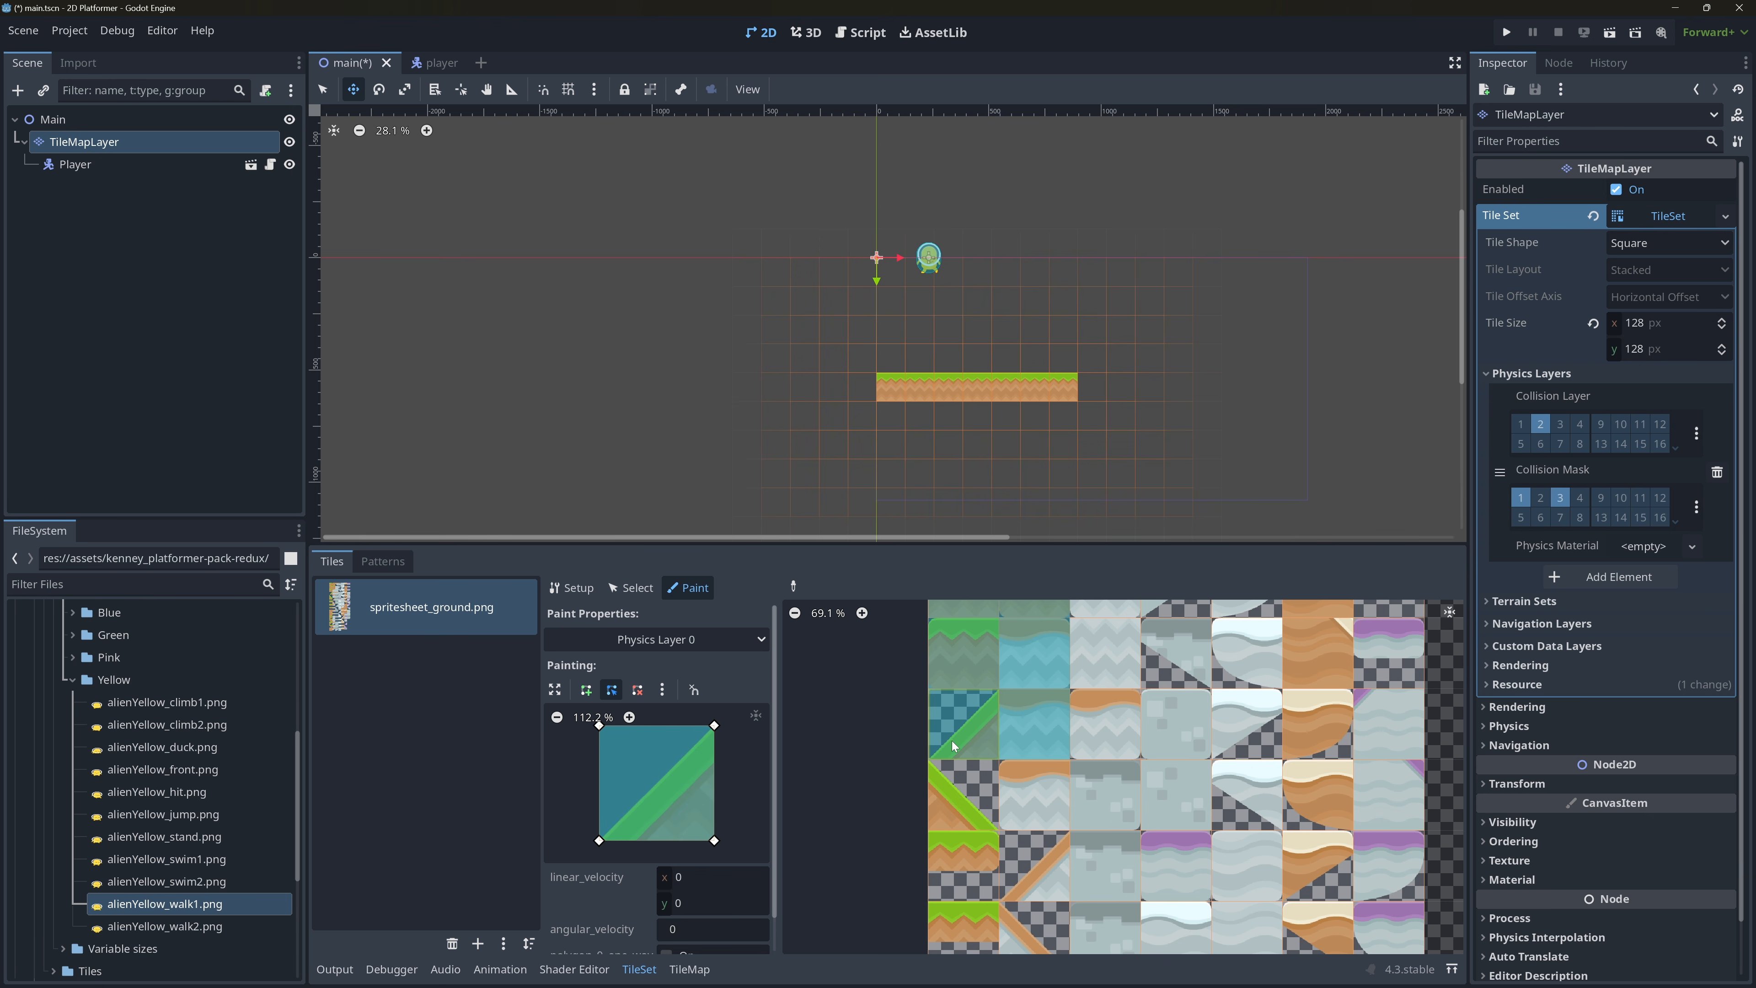
pyautogui.moveTo(972, 708)
pyautogui.mouseDown()
pyautogui.moveTo(1158, 370)
pyautogui.moveTo(975, 741)
pyautogui.mouseUp()
# Draw three upward grass slope tiles diagonally in the TileMapLayer, rising from the right end of the ground strip.
pyautogui.click(688, 969)
pyautogui.click(883, 720)
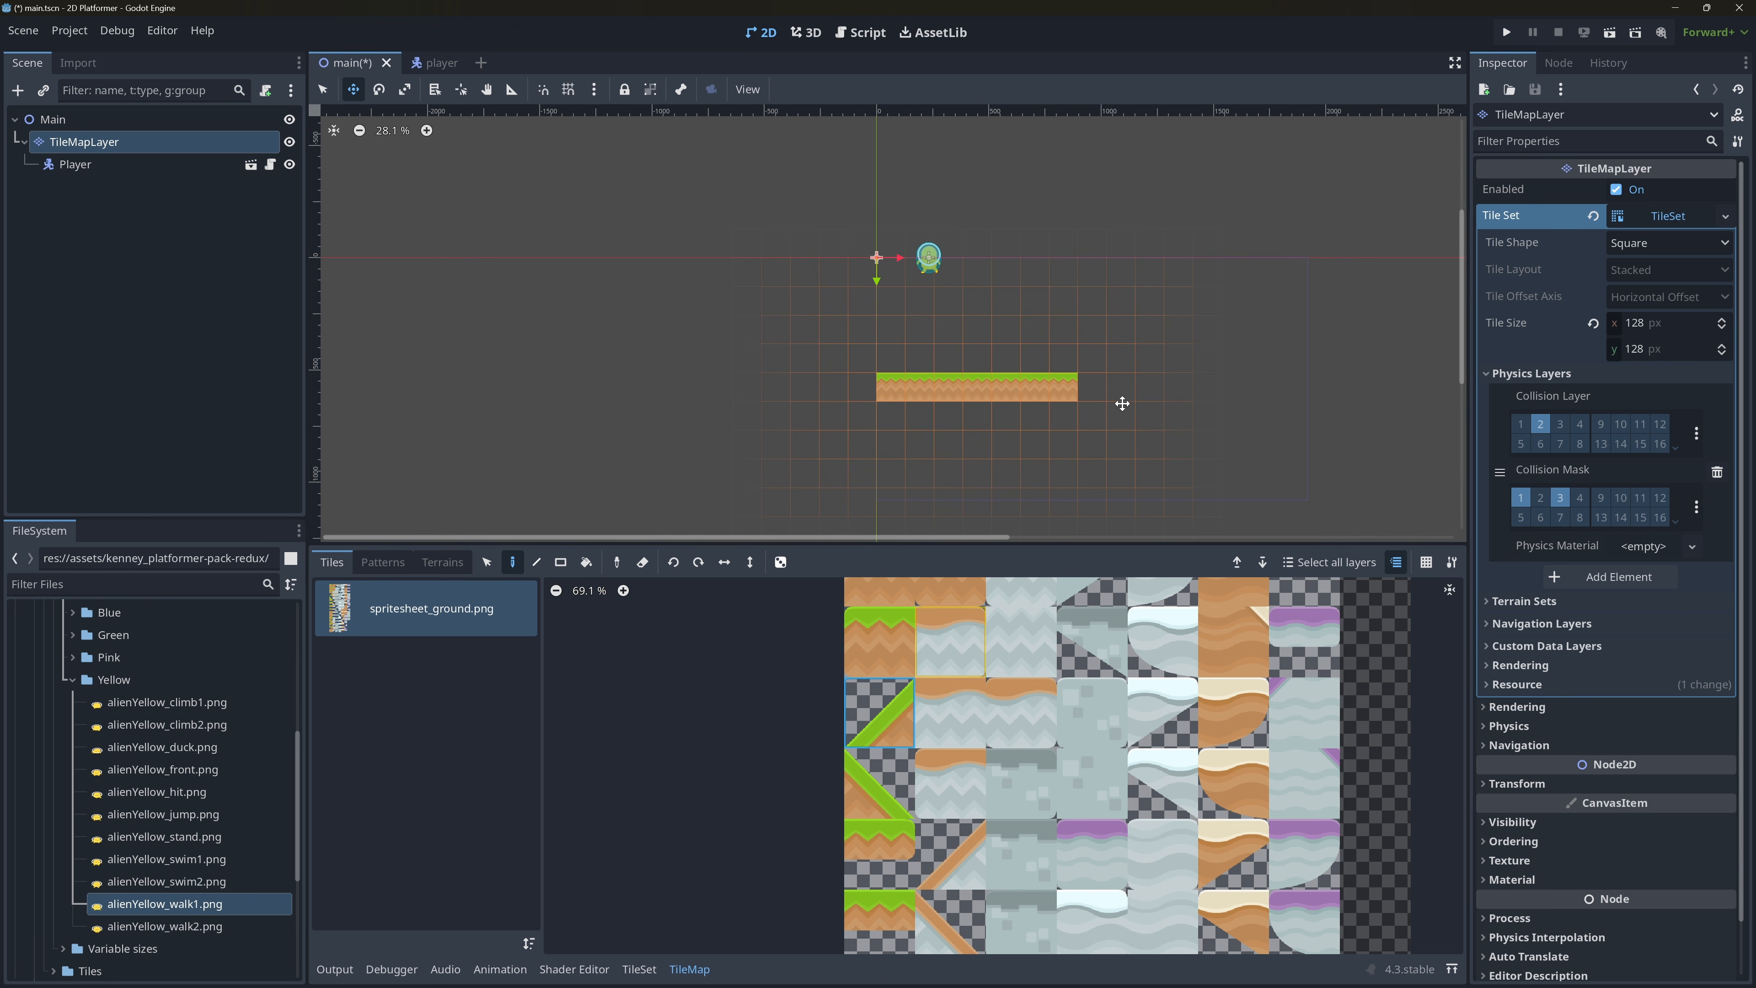
pyautogui.click(323, 89)
pyautogui.moveTo(1085, 354)
pyautogui.mouseDown()
pyautogui.moveTo(1140, 331)
pyautogui.moveTo(1145, 307)
pyautogui.mouseUp()
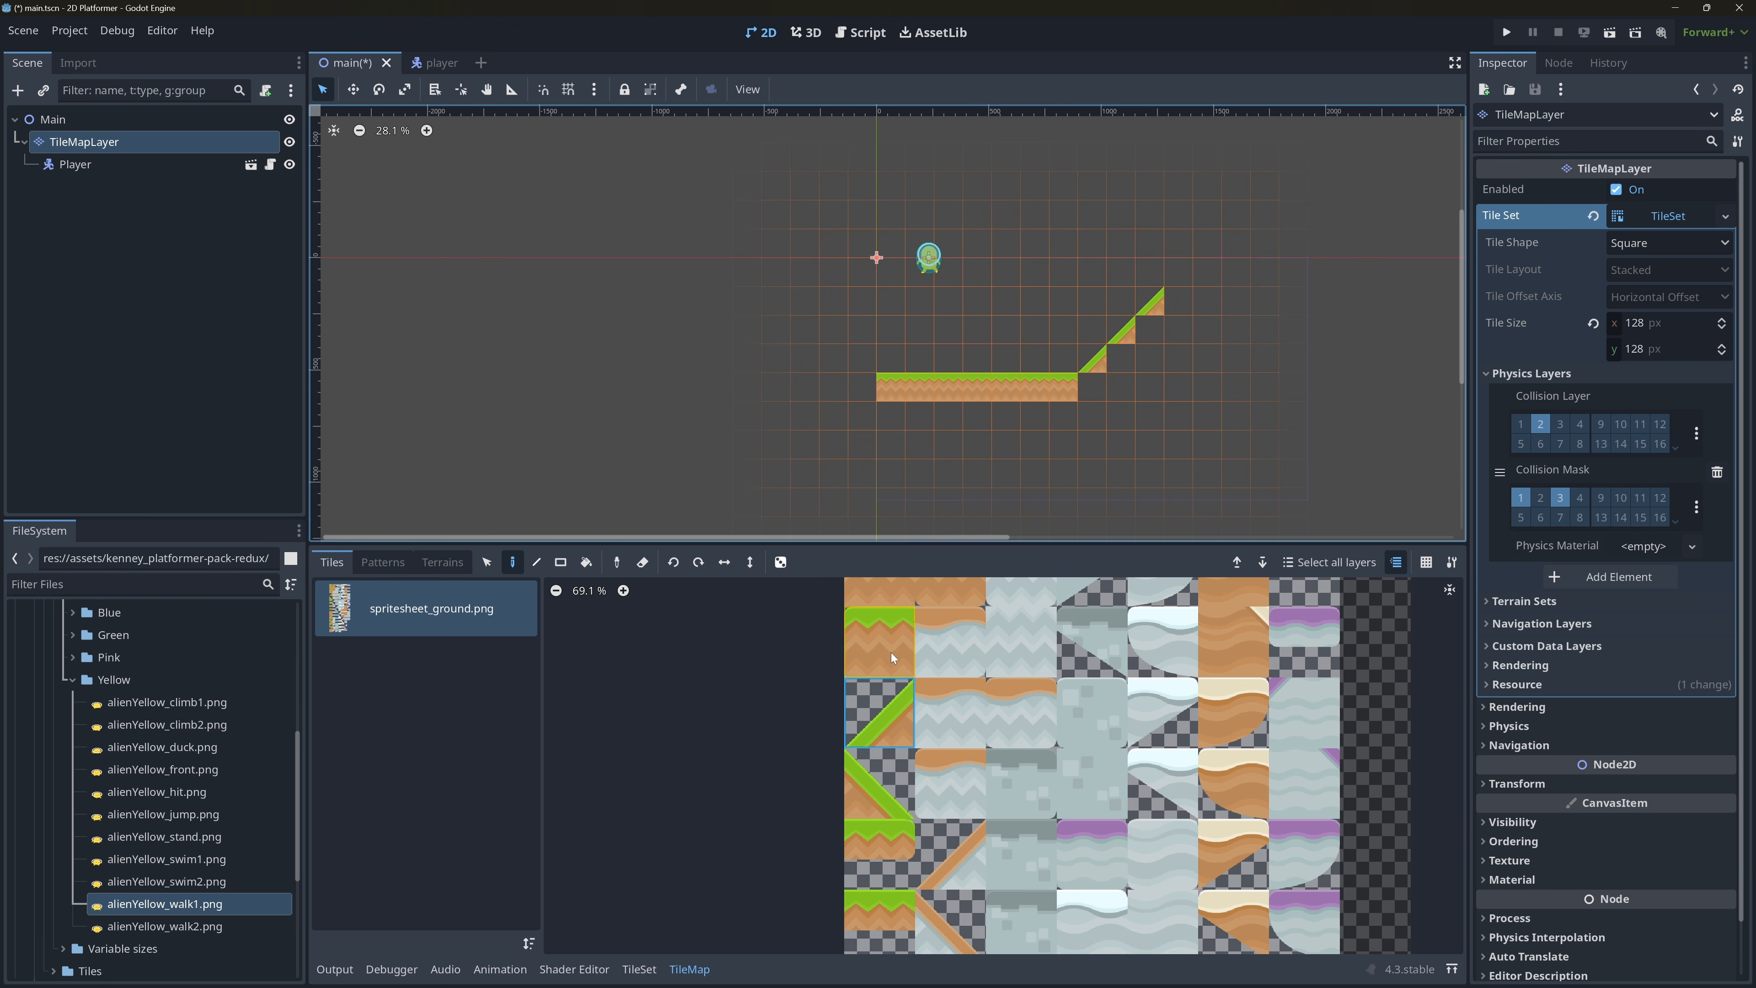
pyautogui.scroll(4, 942, 827)
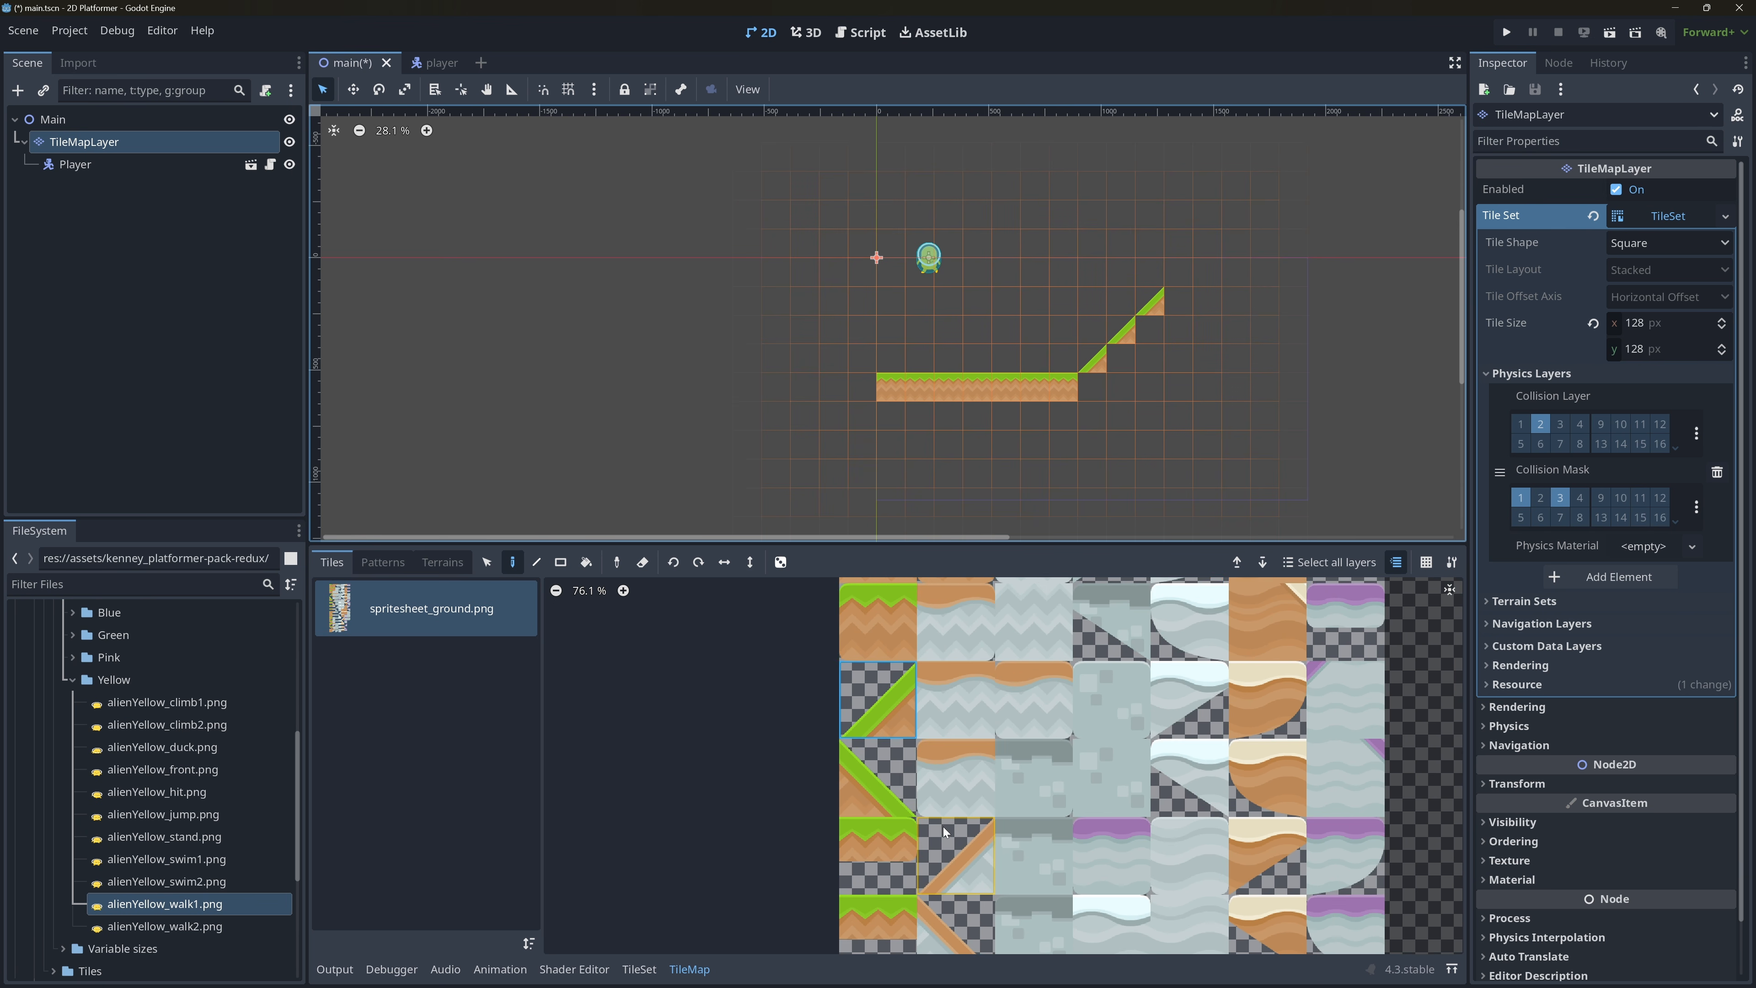
pyautogui.scroll(2, 940, 865)
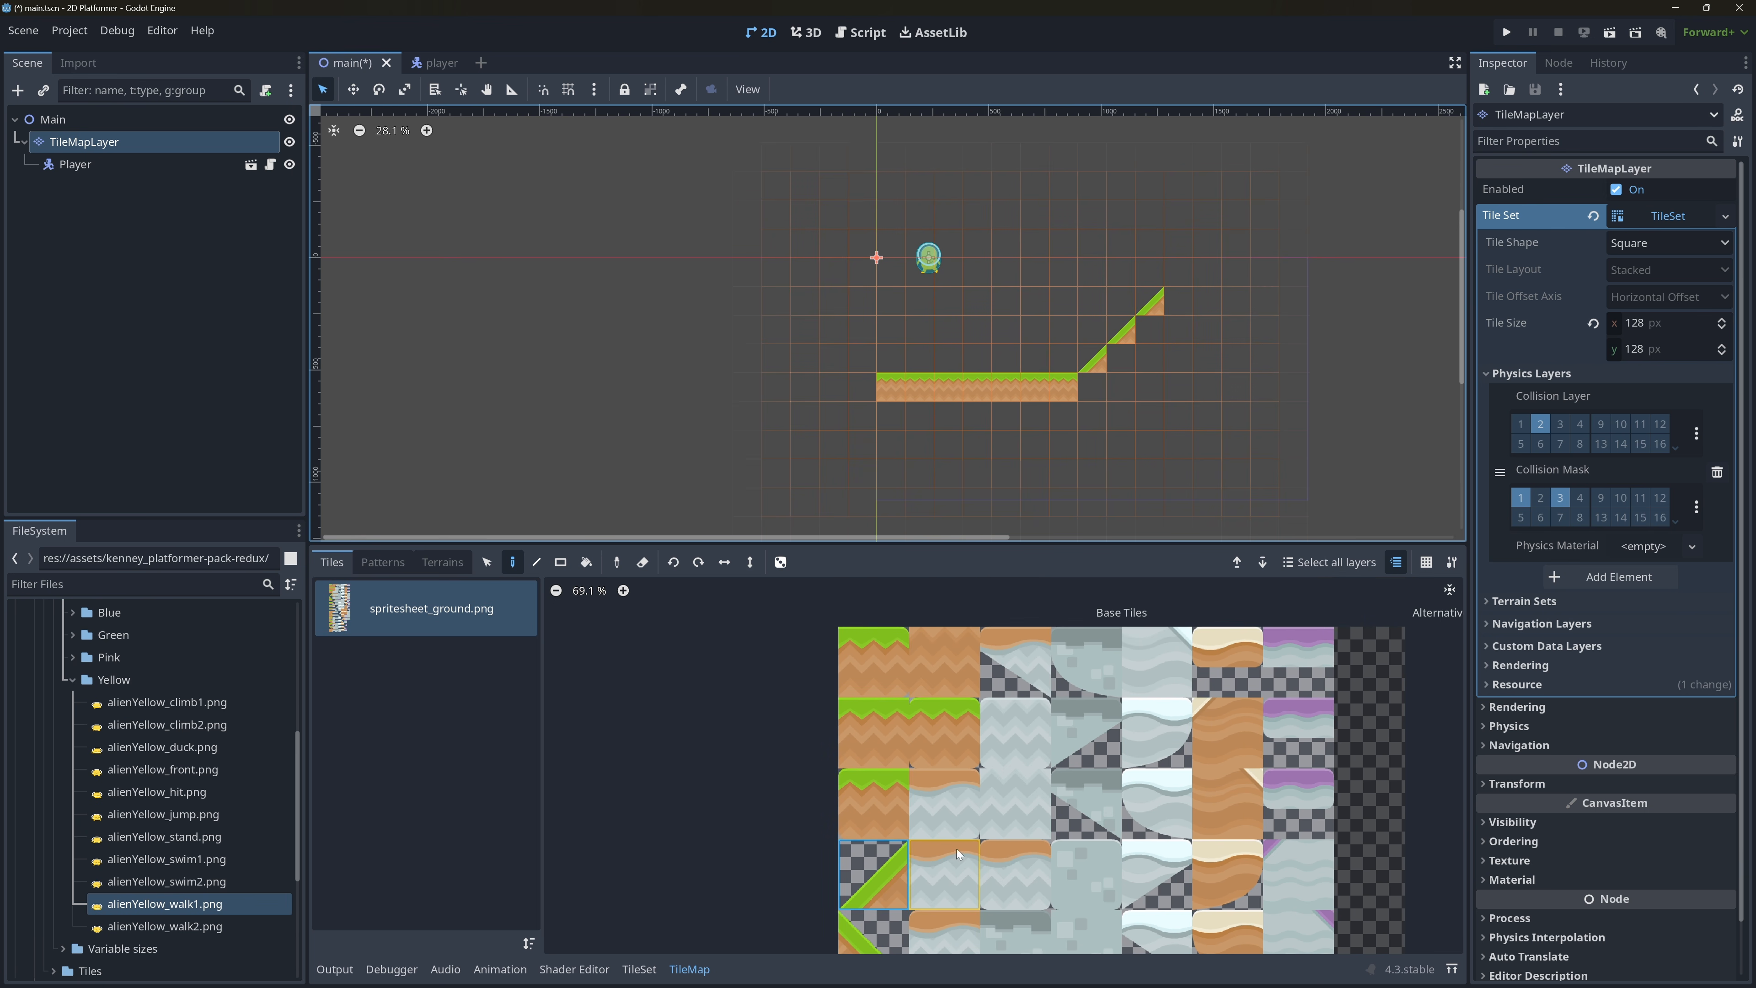
# Draw three dirt tiles with a grass corner directly beneath the three slope tiles in the TileMapLayer.
pyautogui.click(945, 656)
pyautogui.keyDown('ctrl'); pyautogui.scroll(-2, 925, 837); pyautogui.keyUp('ctrl')
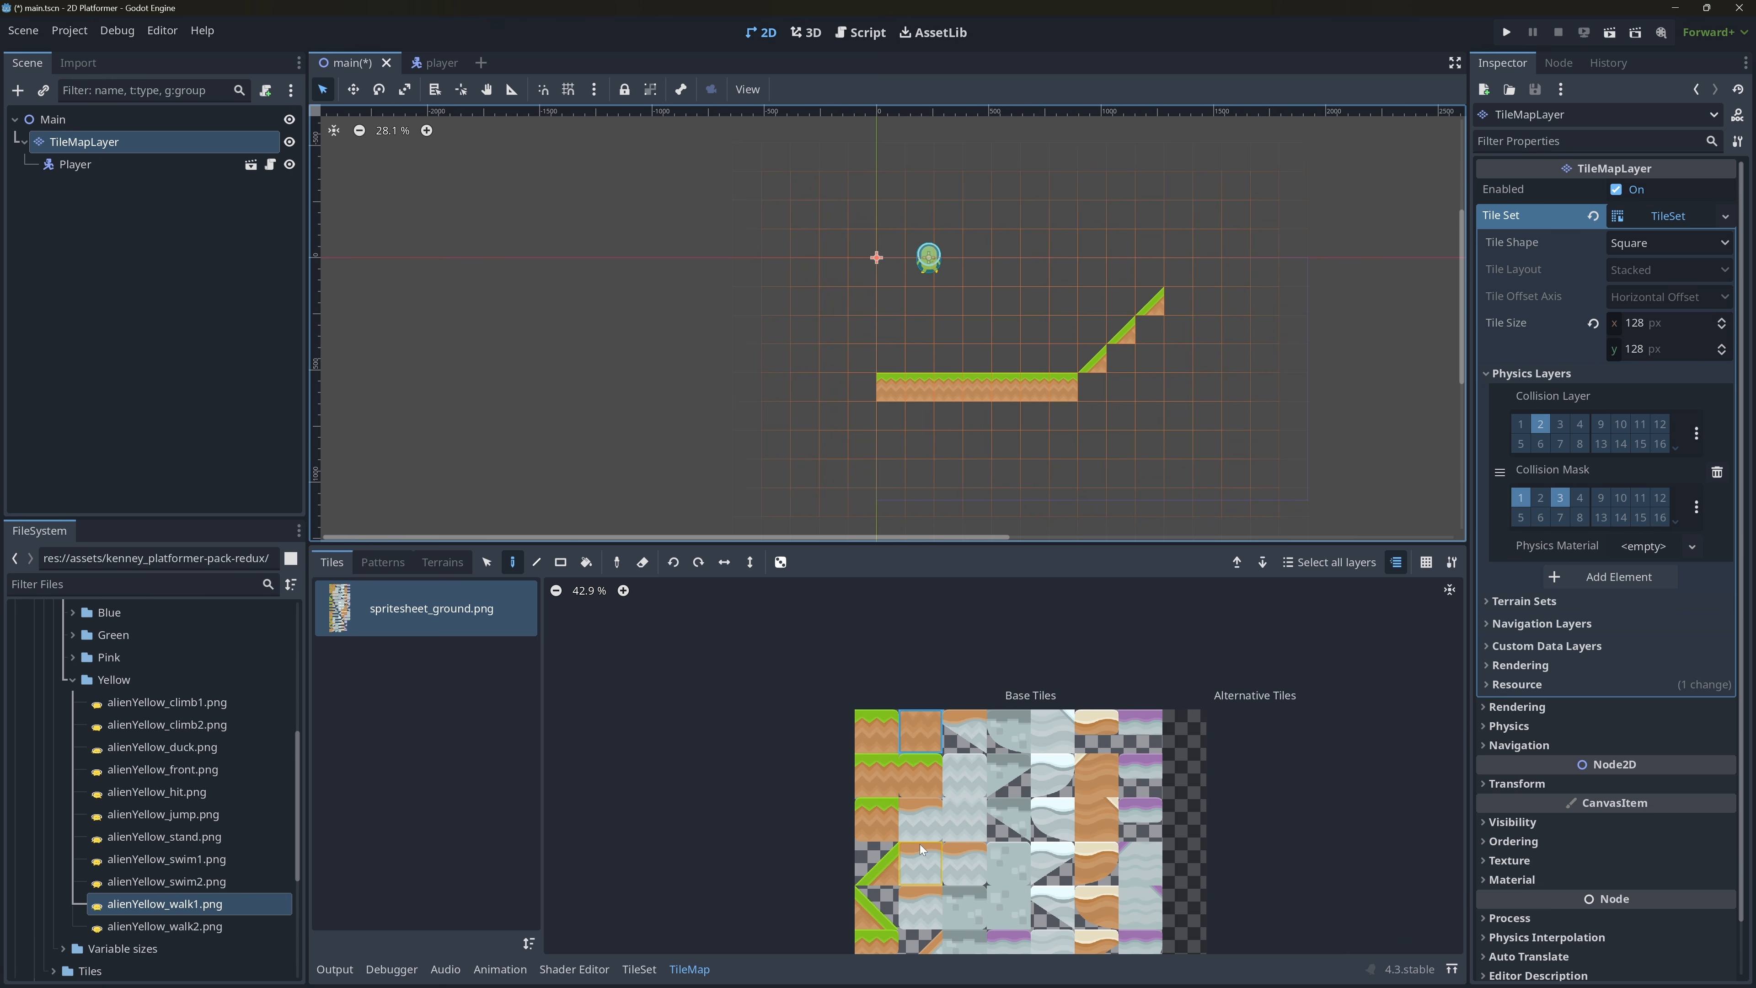
pyautogui.scroll(-5, 920, 837)
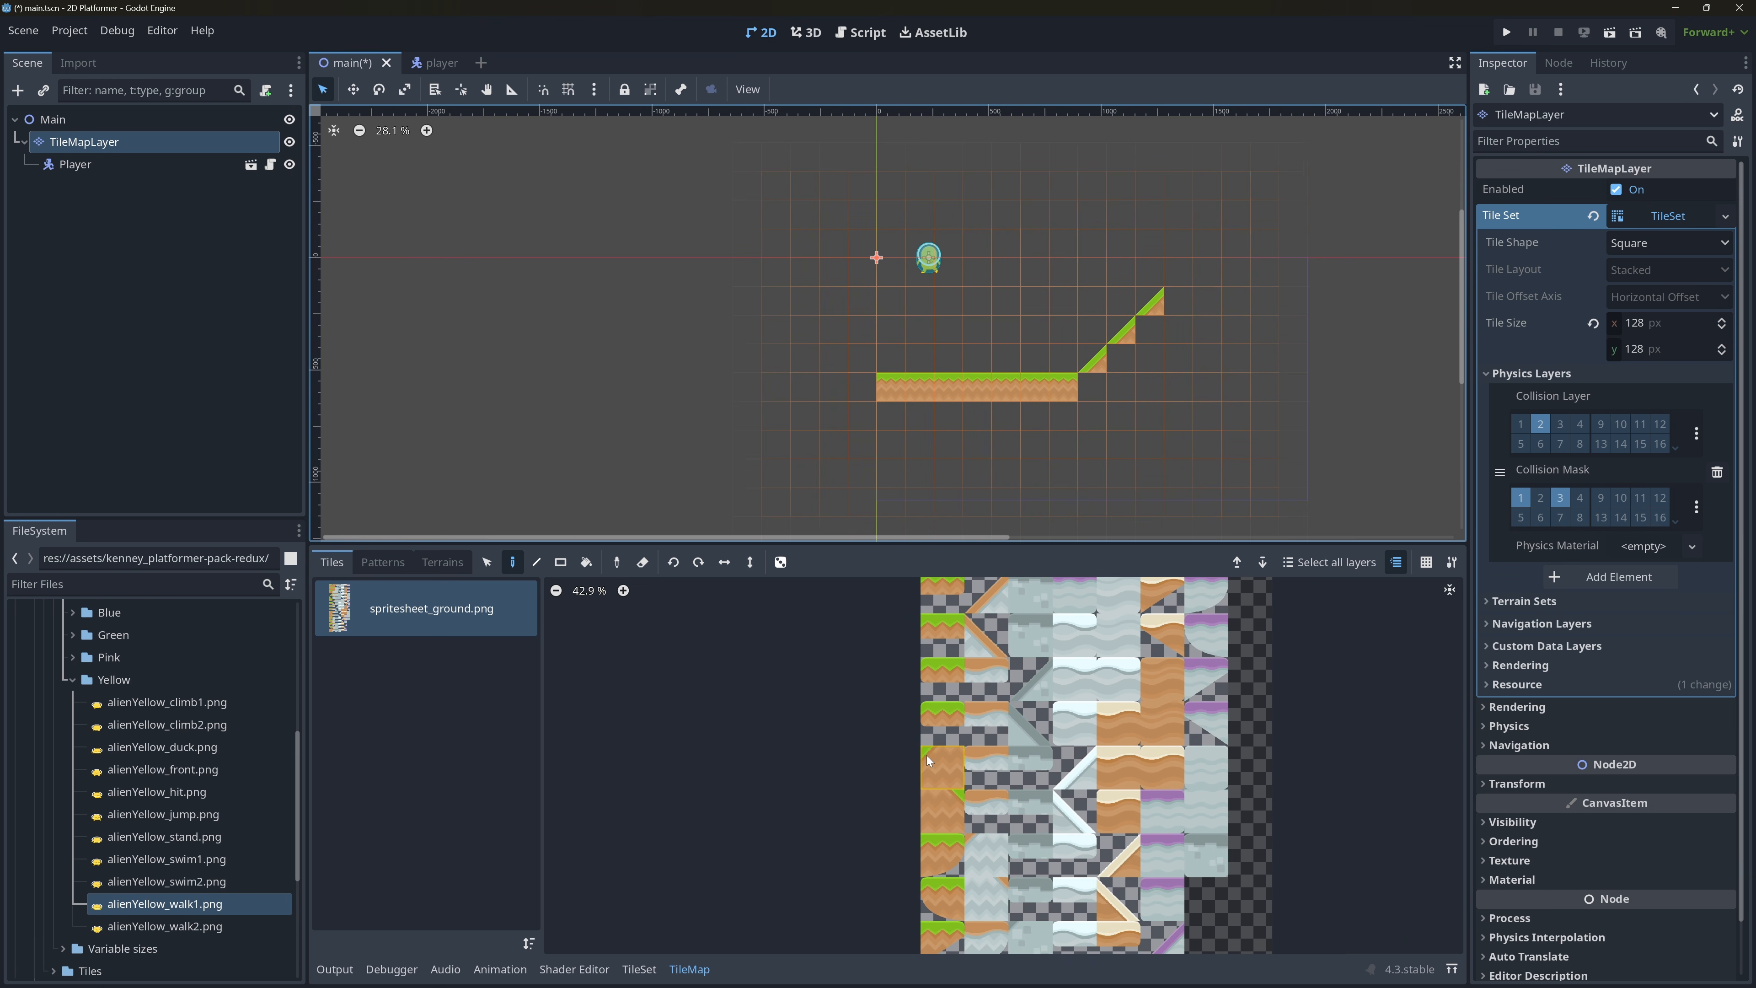
pyautogui.click(934, 766)
pyautogui.click(1097, 390)
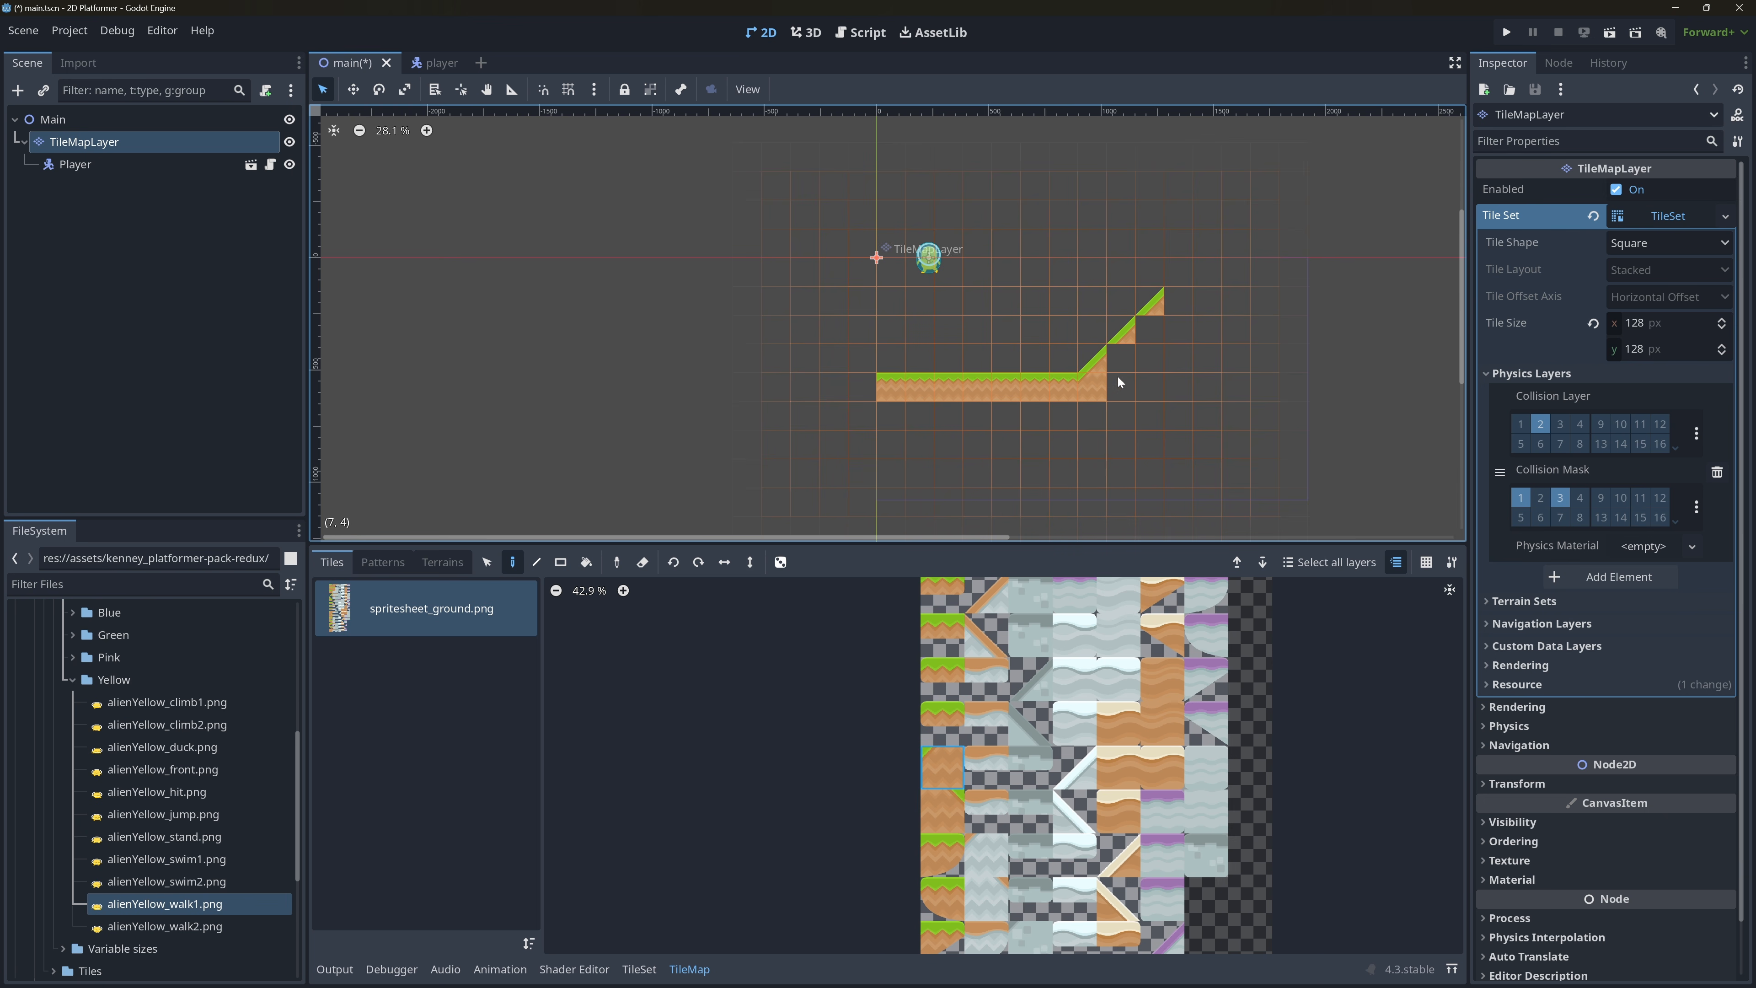
pyautogui.click(1126, 364)
pyautogui.click(1151, 336)
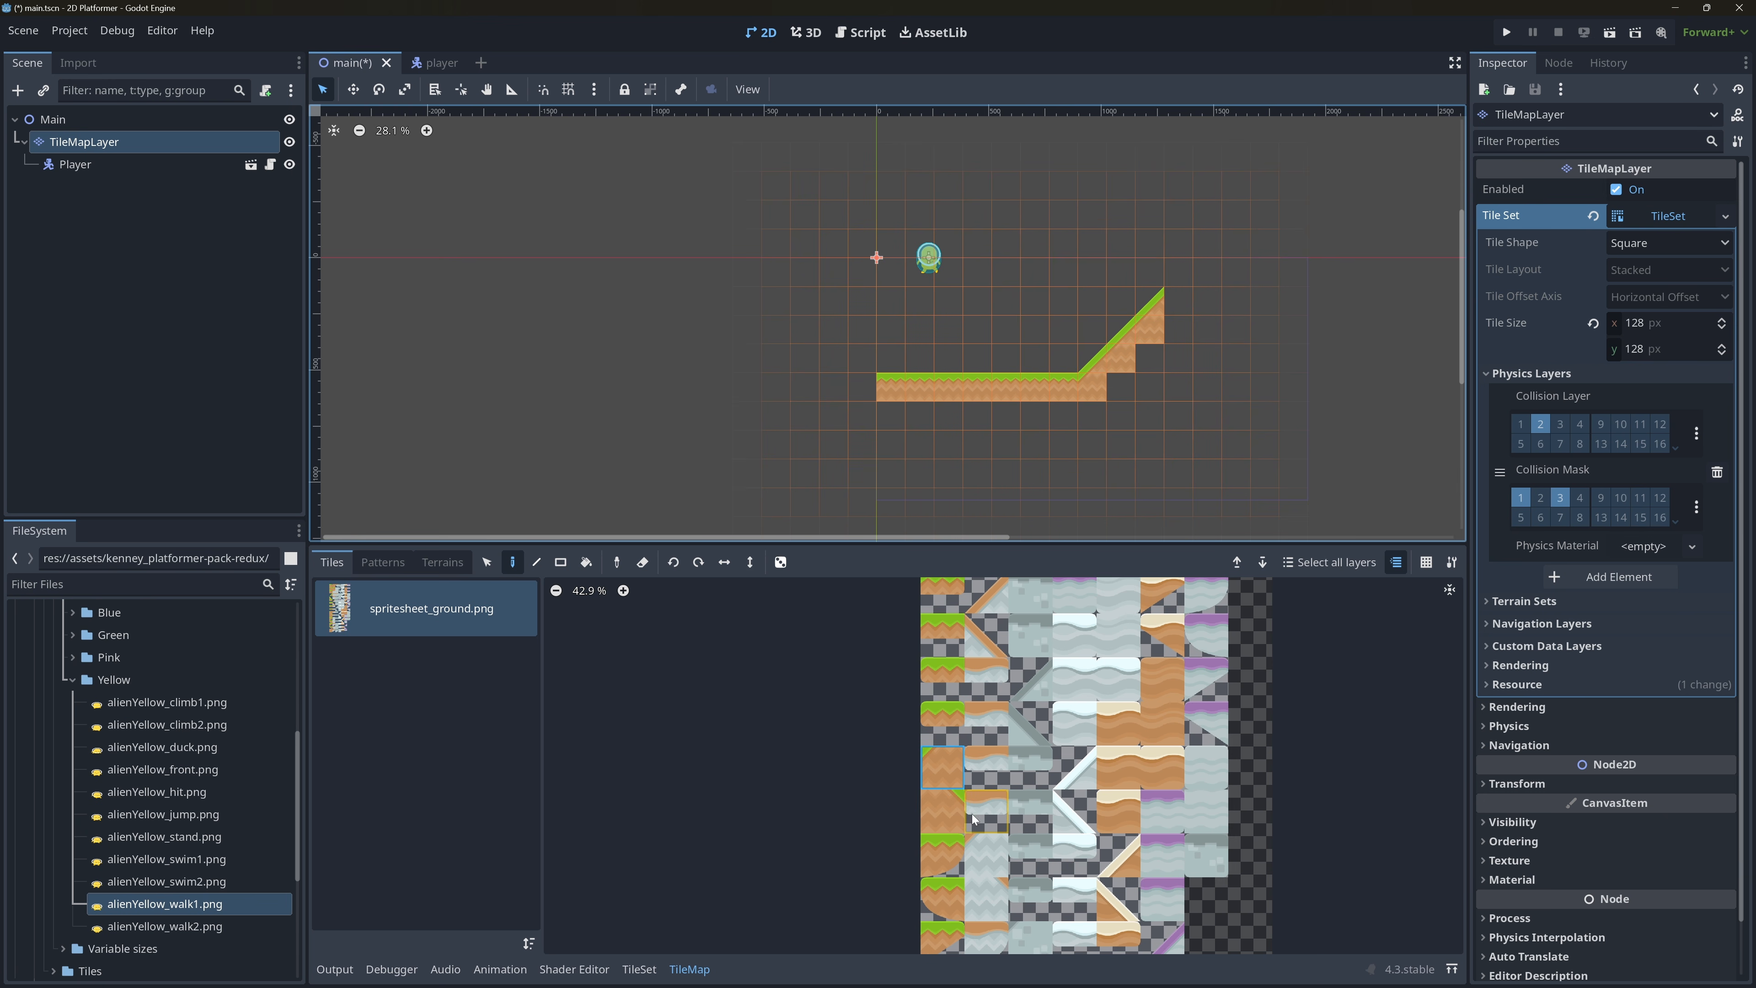
# Fill the three empty cells under the slope with the plain dirt tile and save the scene.
pyautogui.scroll(1, 973, 812)
pyautogui.moveTo(997, 725); pyautogui.dragTo(966, 976, button='middle')
pyautogui.moveTo(954, 758); pyautogui.dragTo(935, 871, button='middle')
pyautogui.click(938, 797)
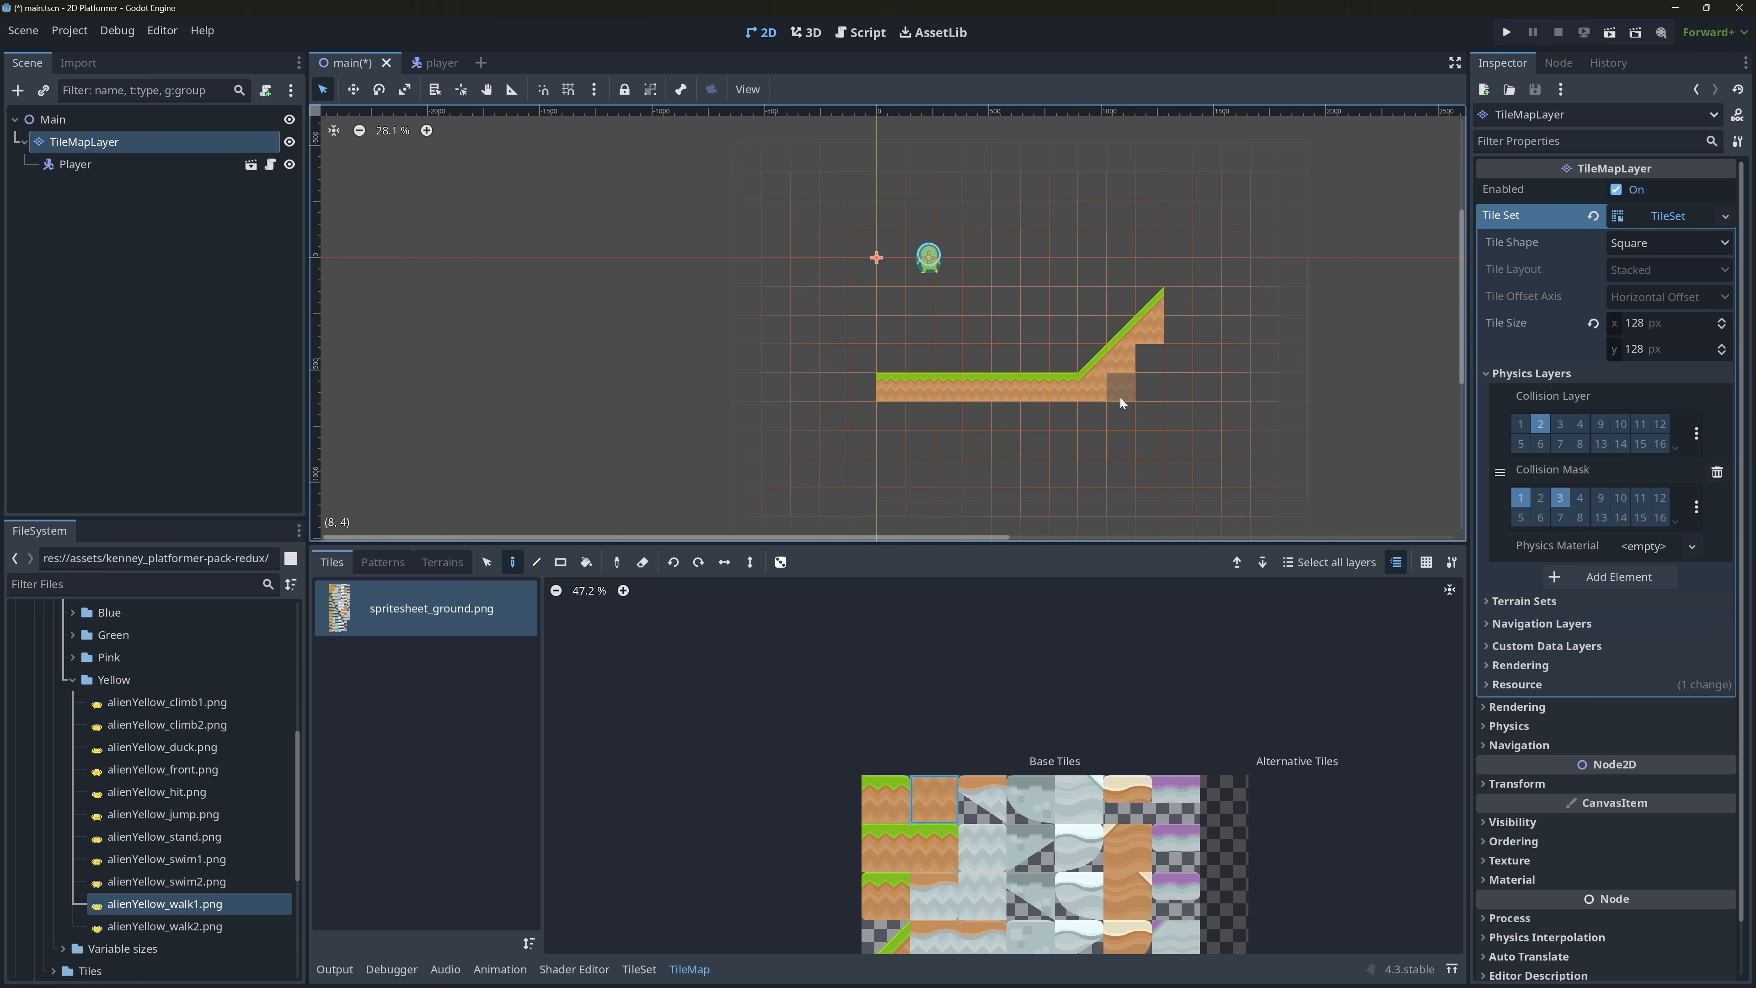
pyautogui.click(1119, 398)
pyautogui.click(1144, 392)
pyautogui.click(1151, 366)
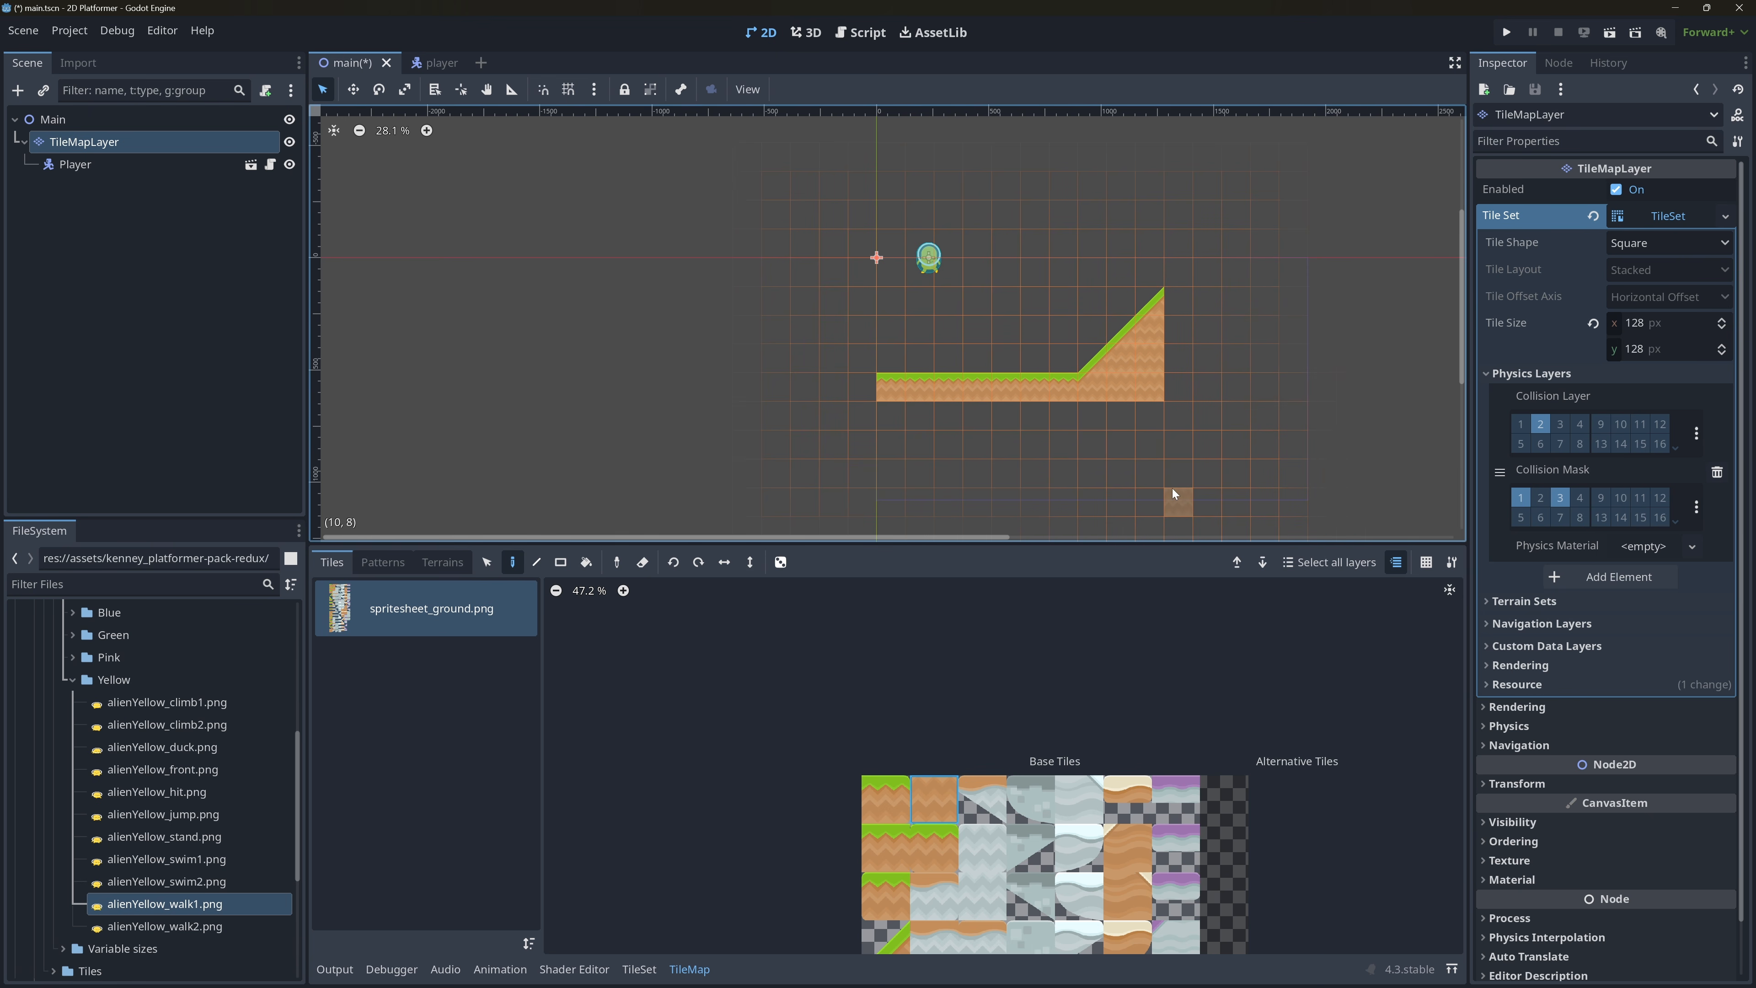
pyautogui.hotkey('ctrl', 's')
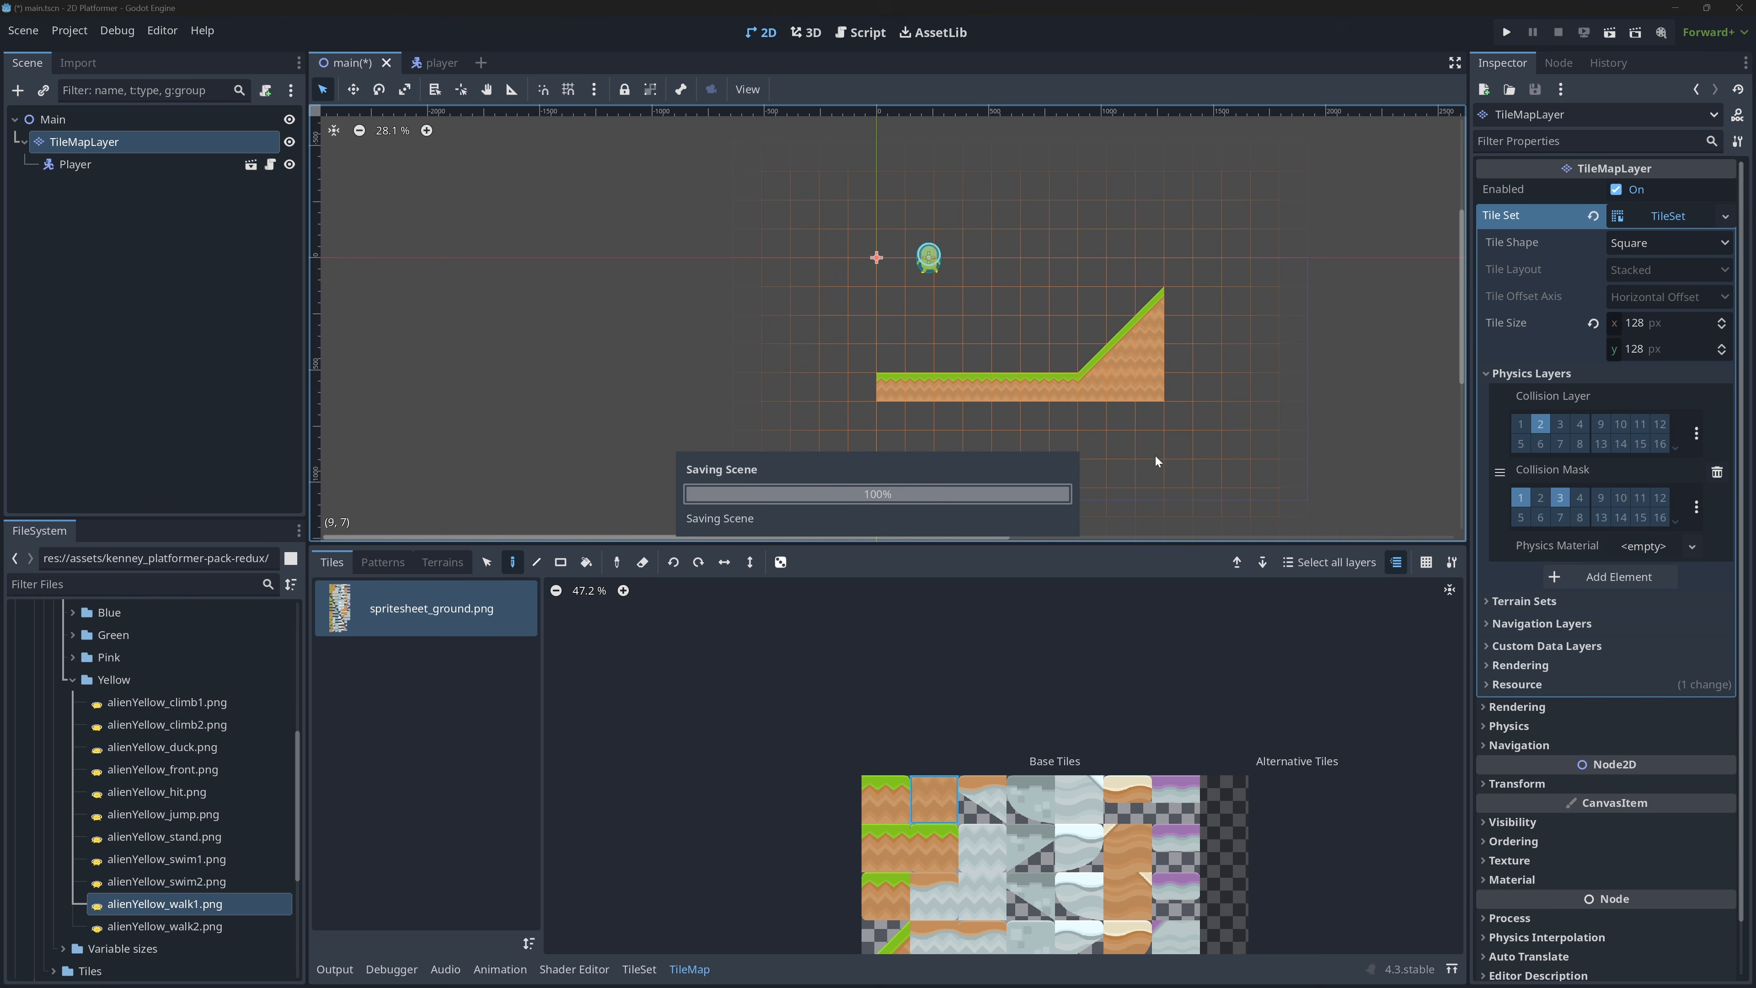
# Run the project, test the player walking and jumping on the slope, and close the game window.
pyautogui.click(1506, 32)
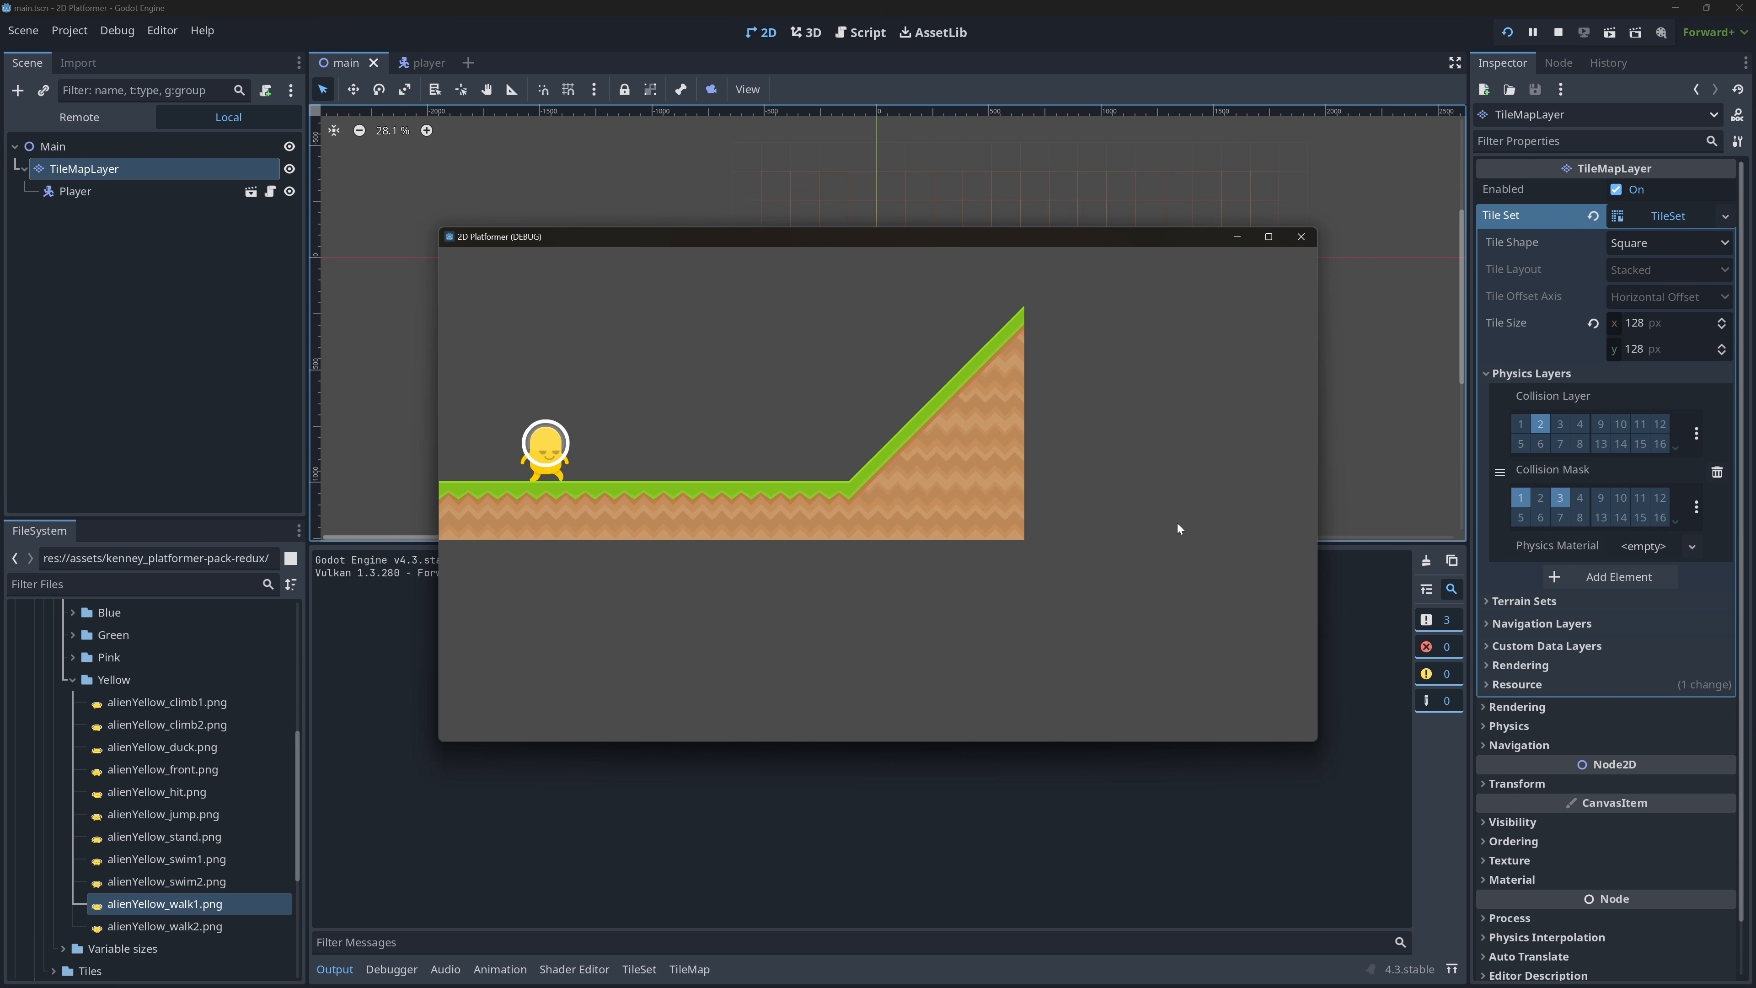
pyautogui.press('Right')
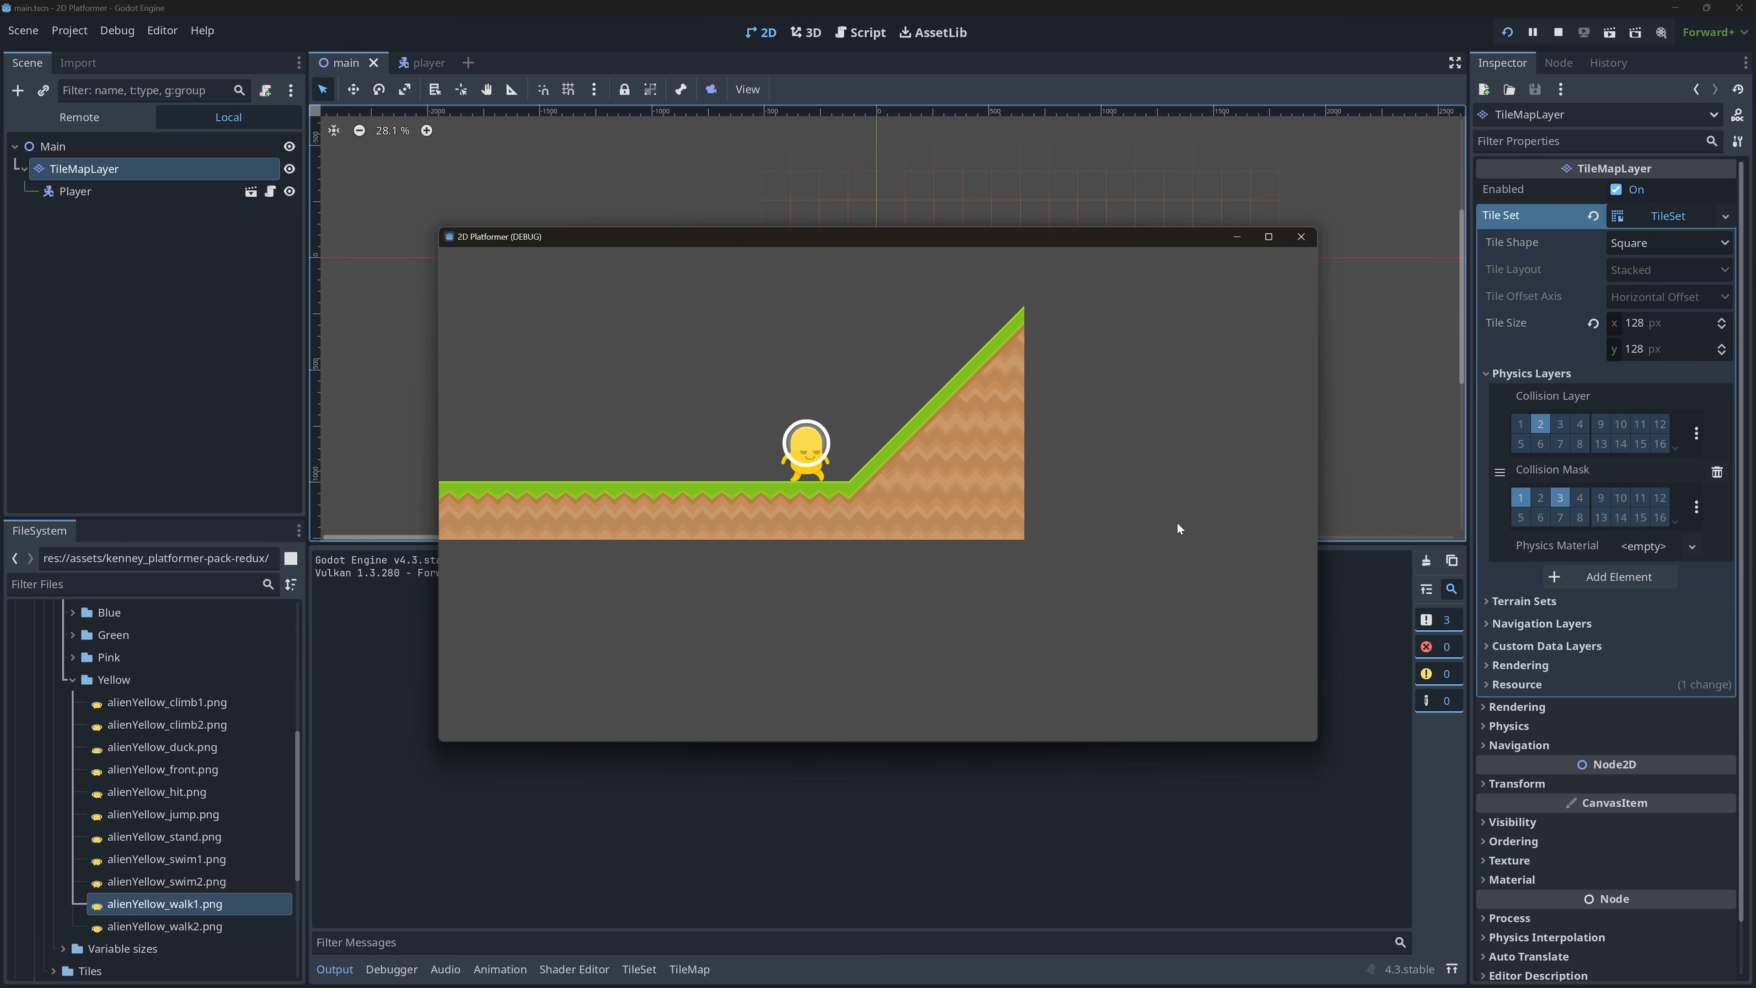
pyautogui.press('space')
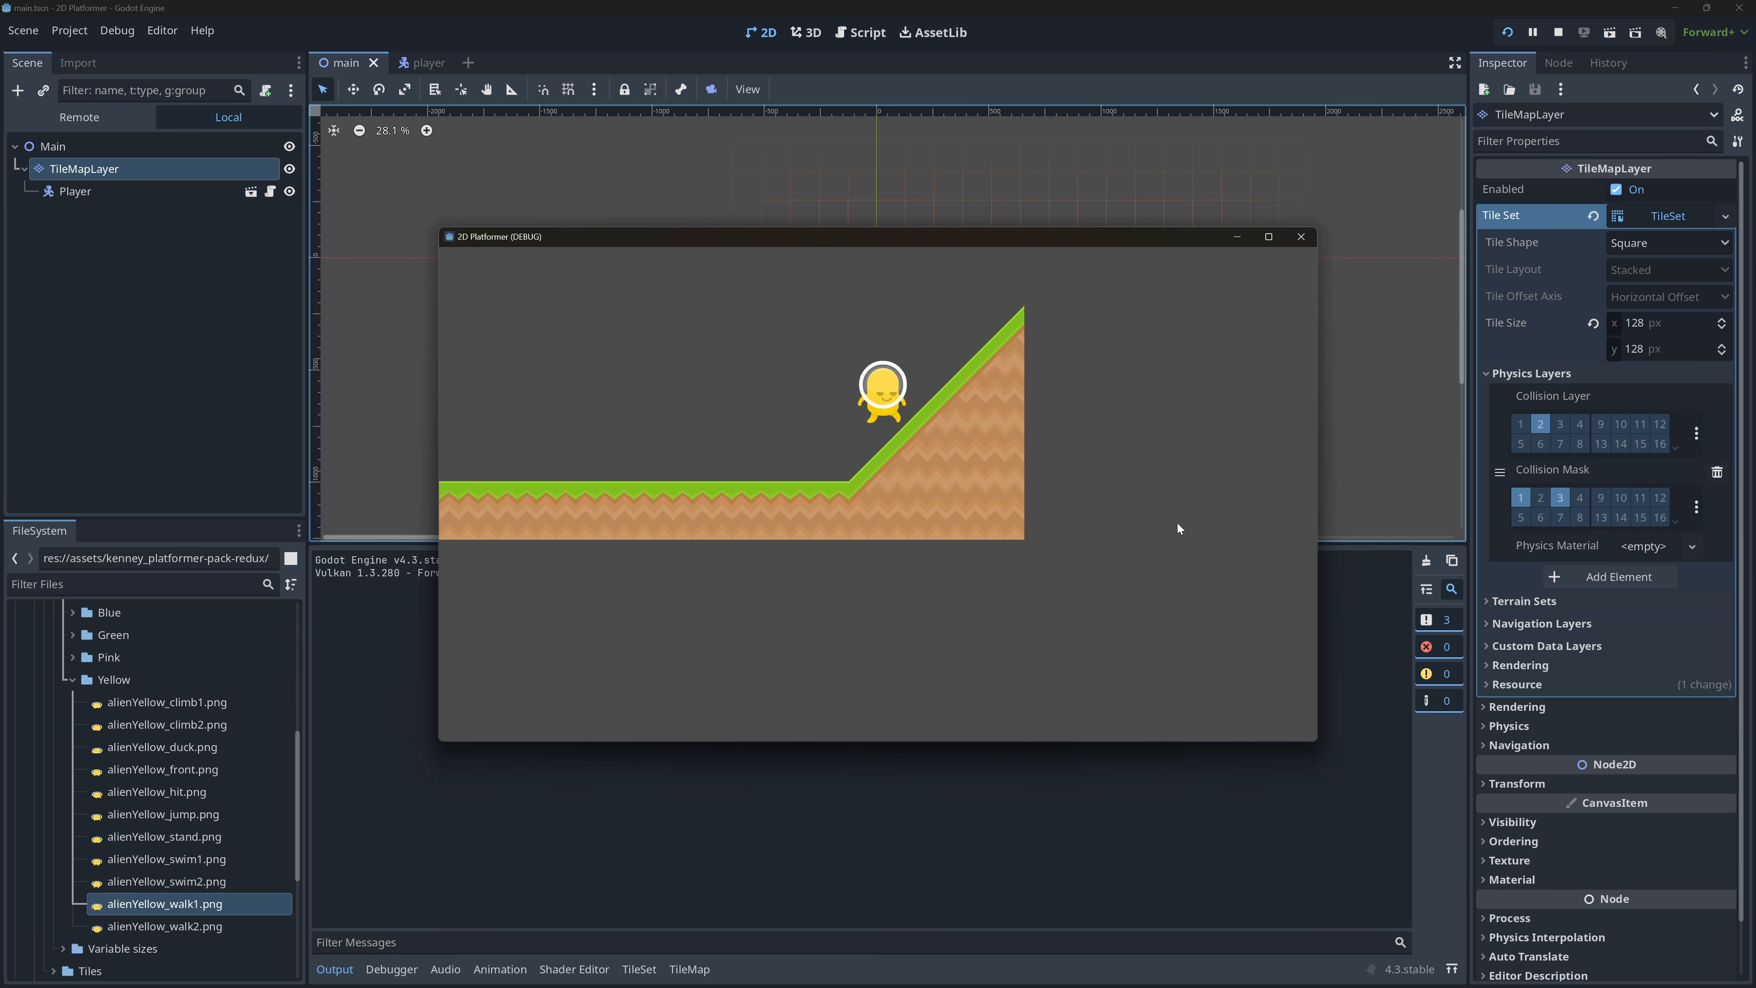
pyautogui.press('space')
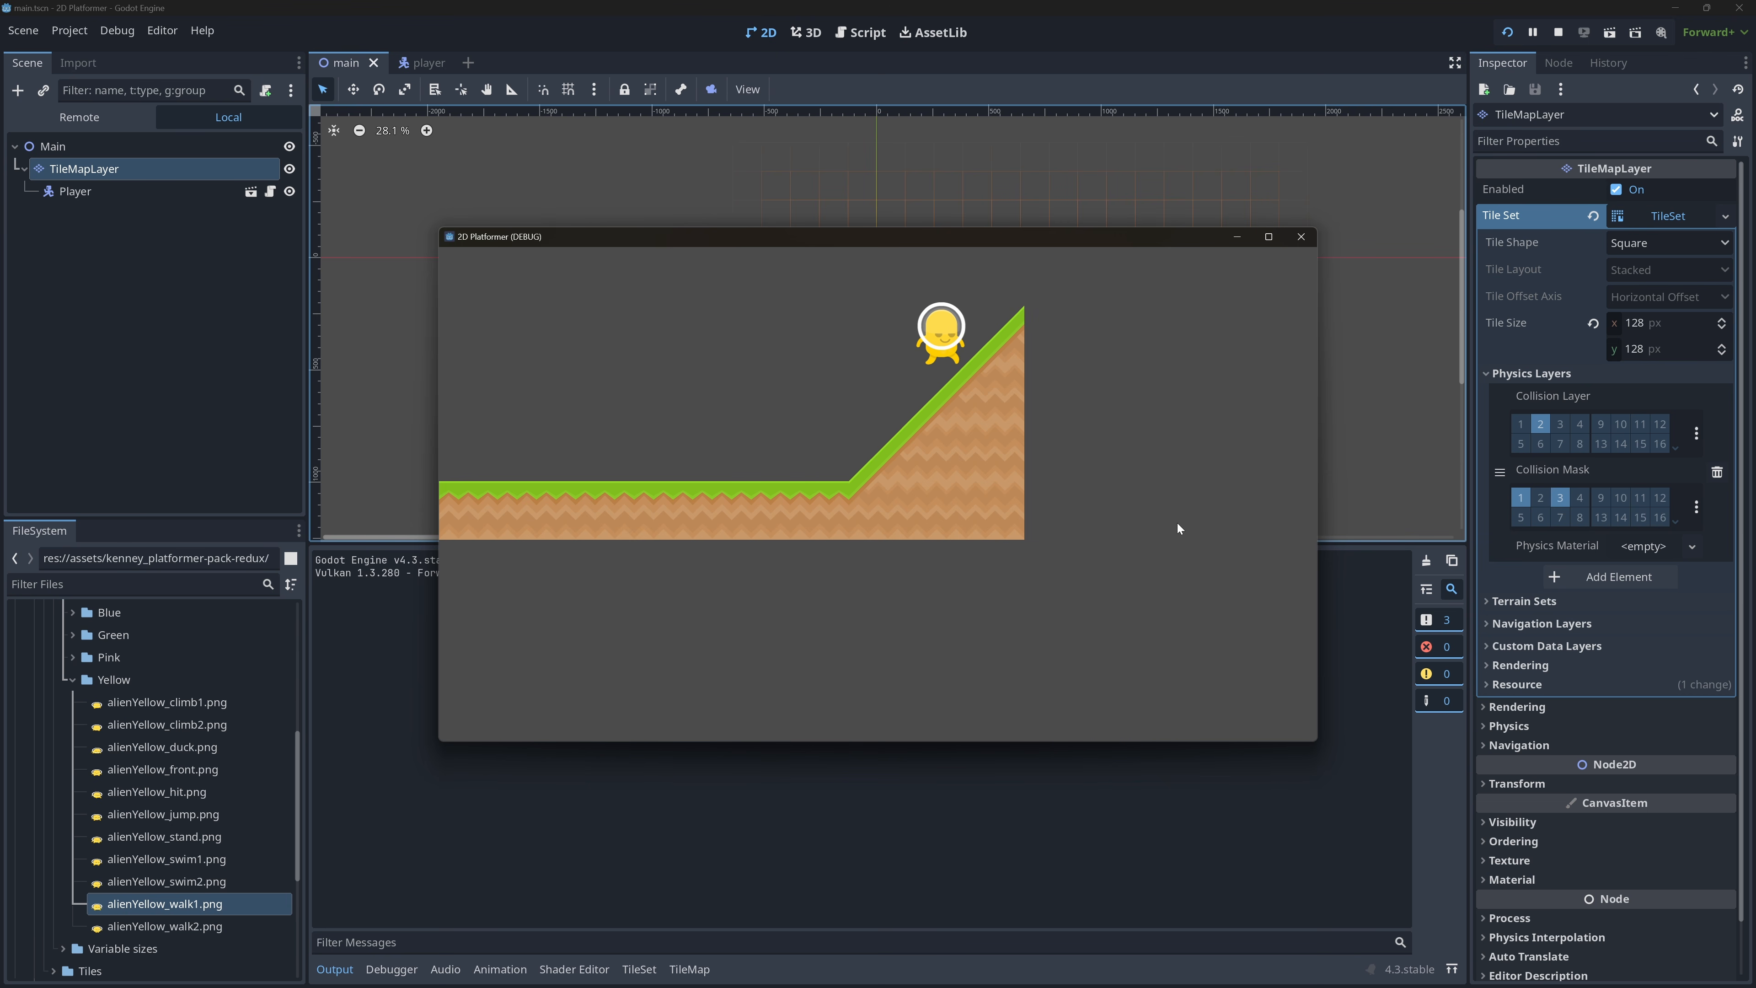
pyautogui.press('space')
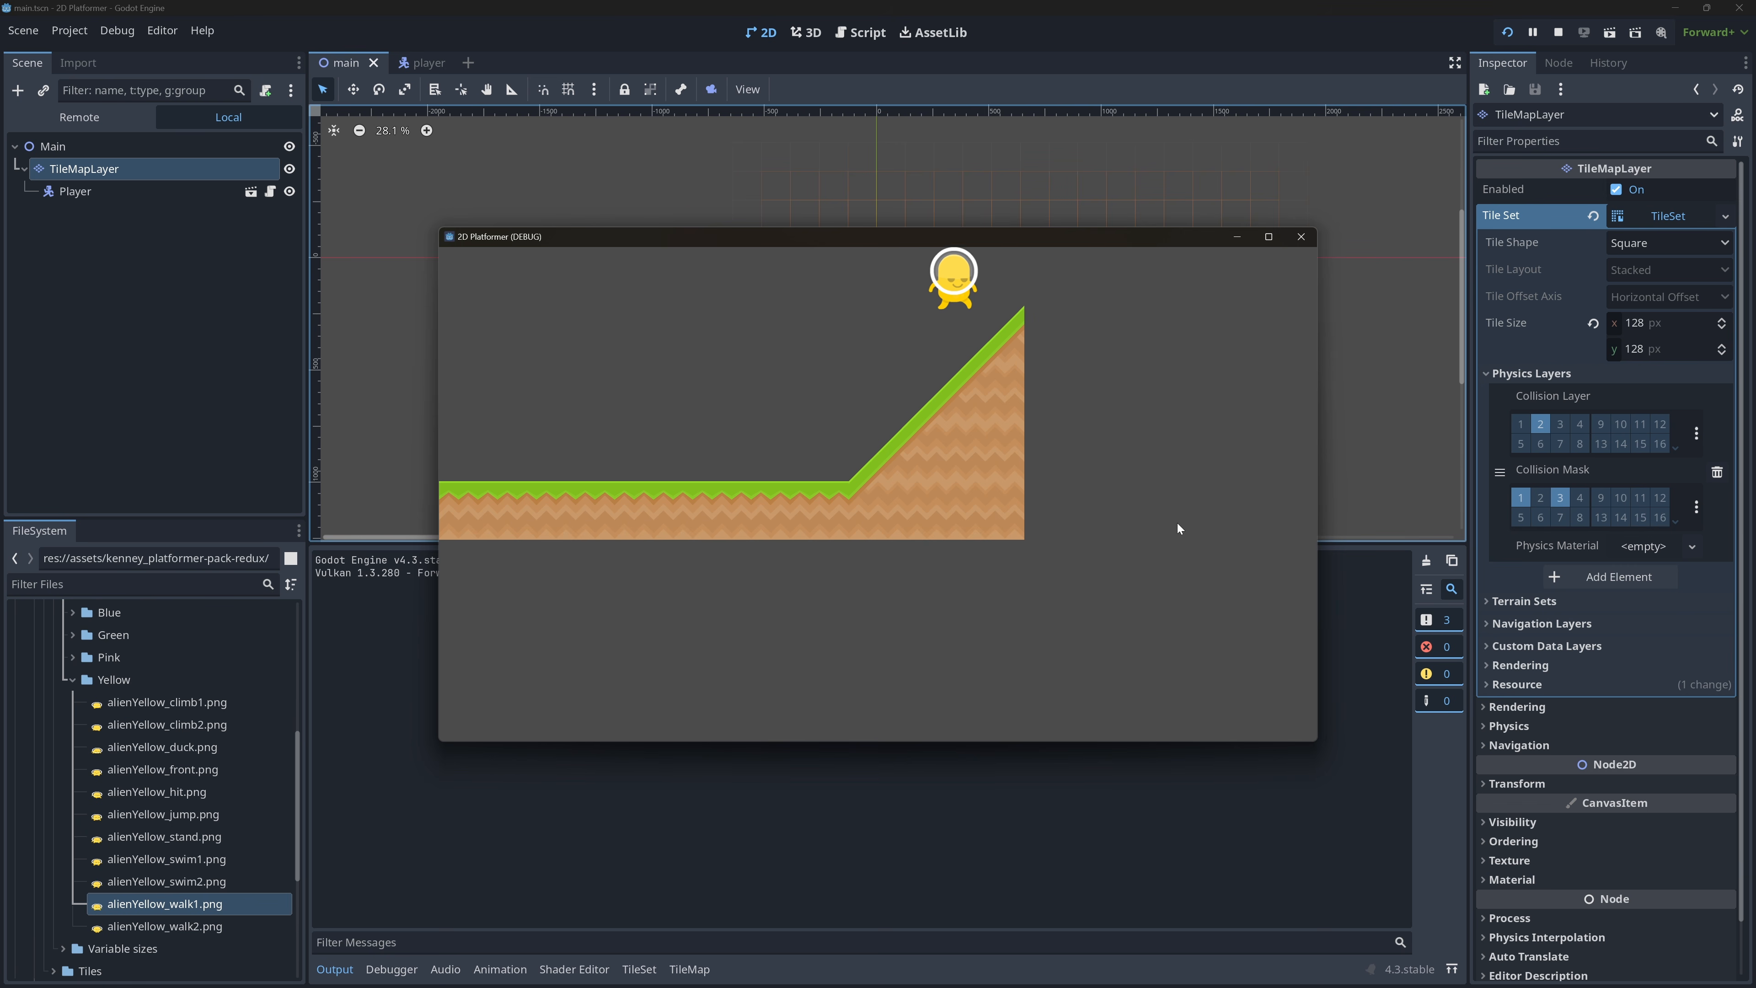
pyautogui.press('Right')
pyautogui.press('Left')
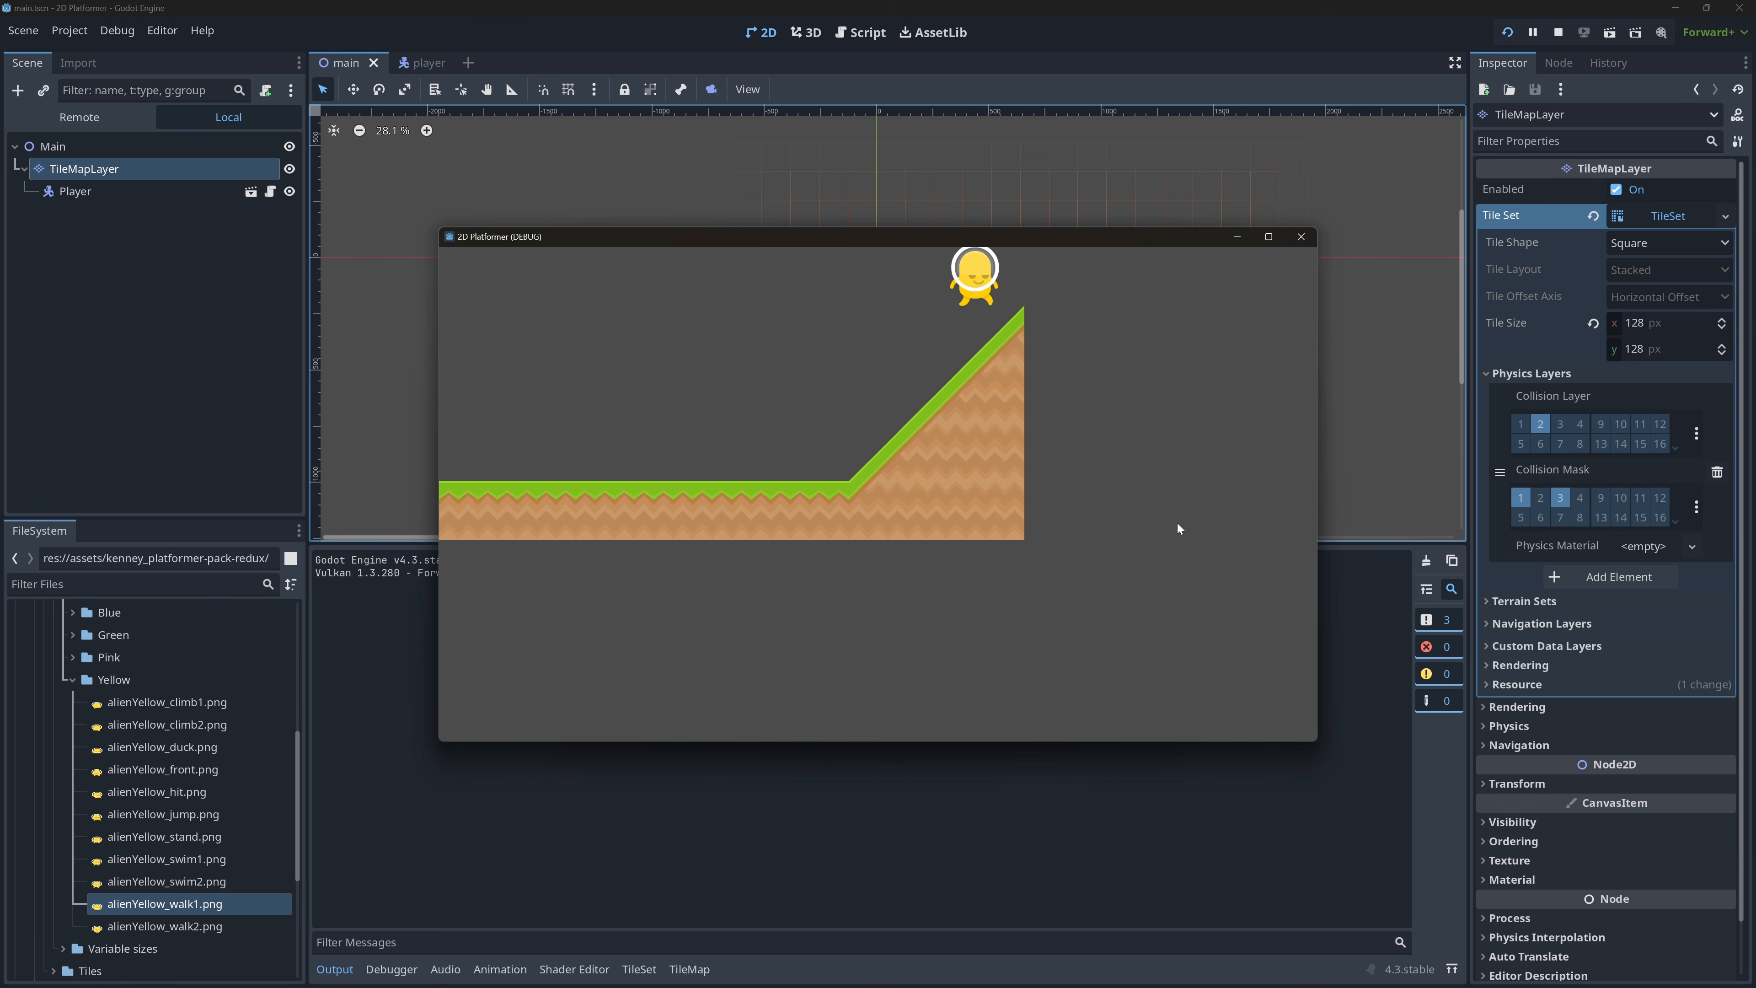
pyautogui.press('Left')
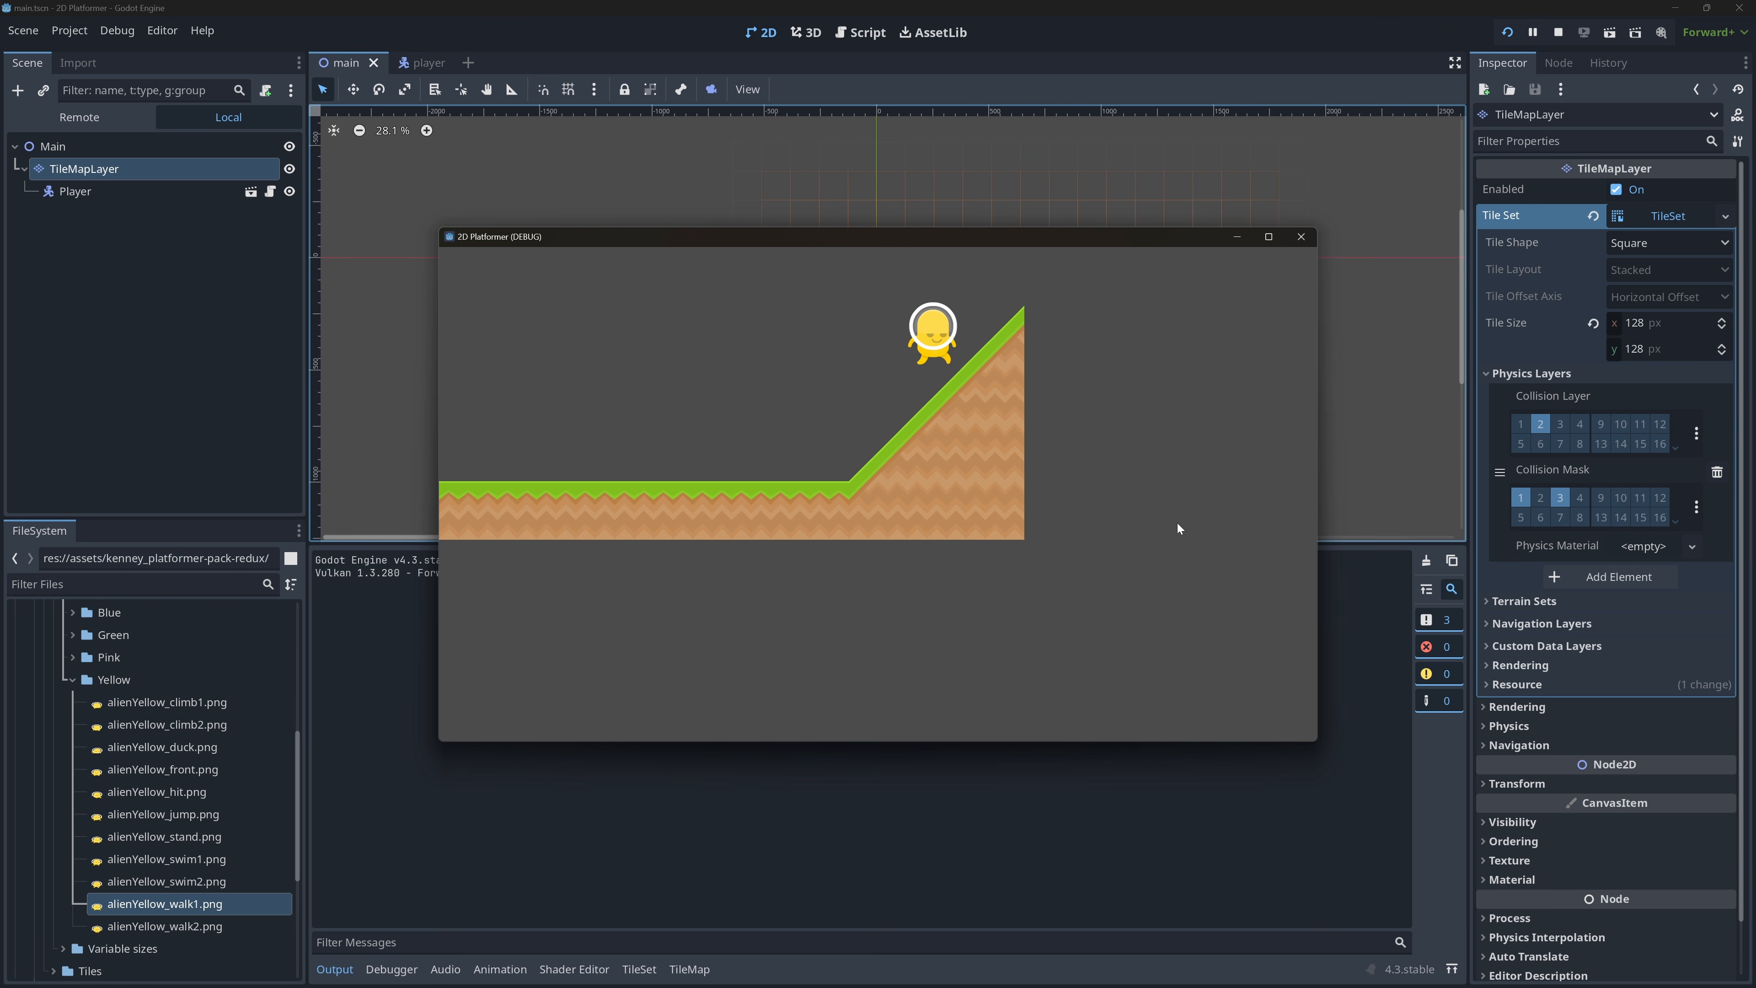
pyautogui.press('space')
pyautogui.press('Right')
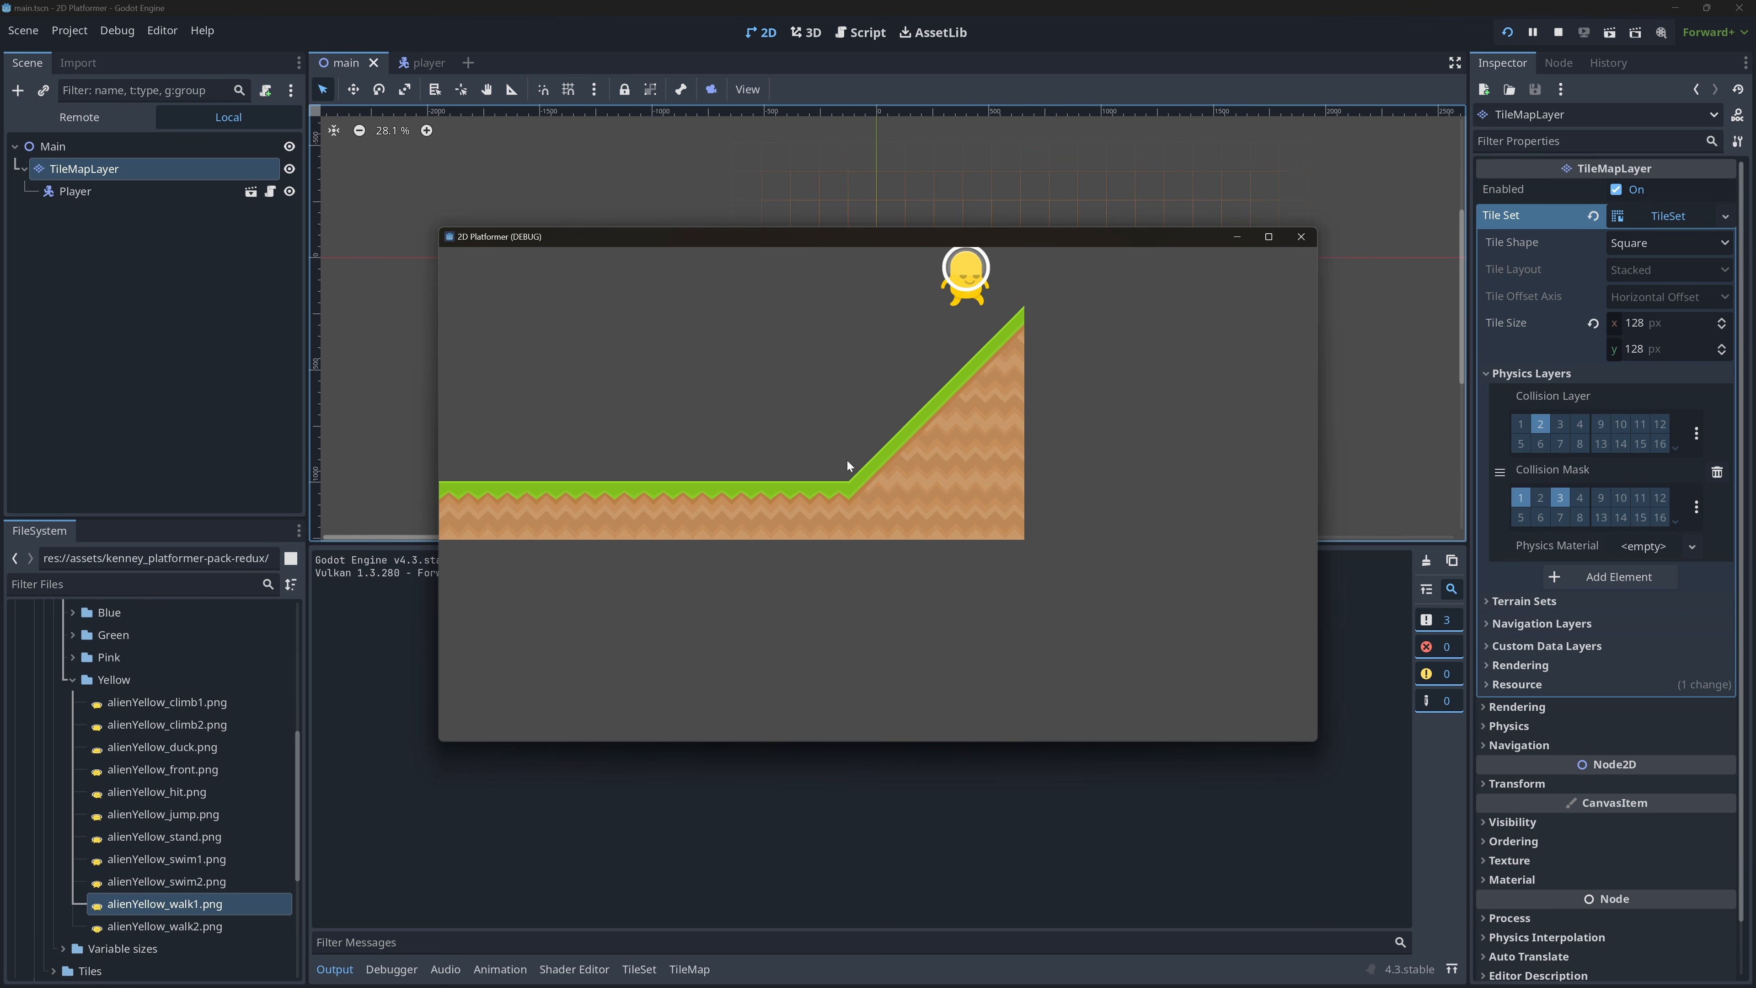
pyautogui.click(1300, 236)
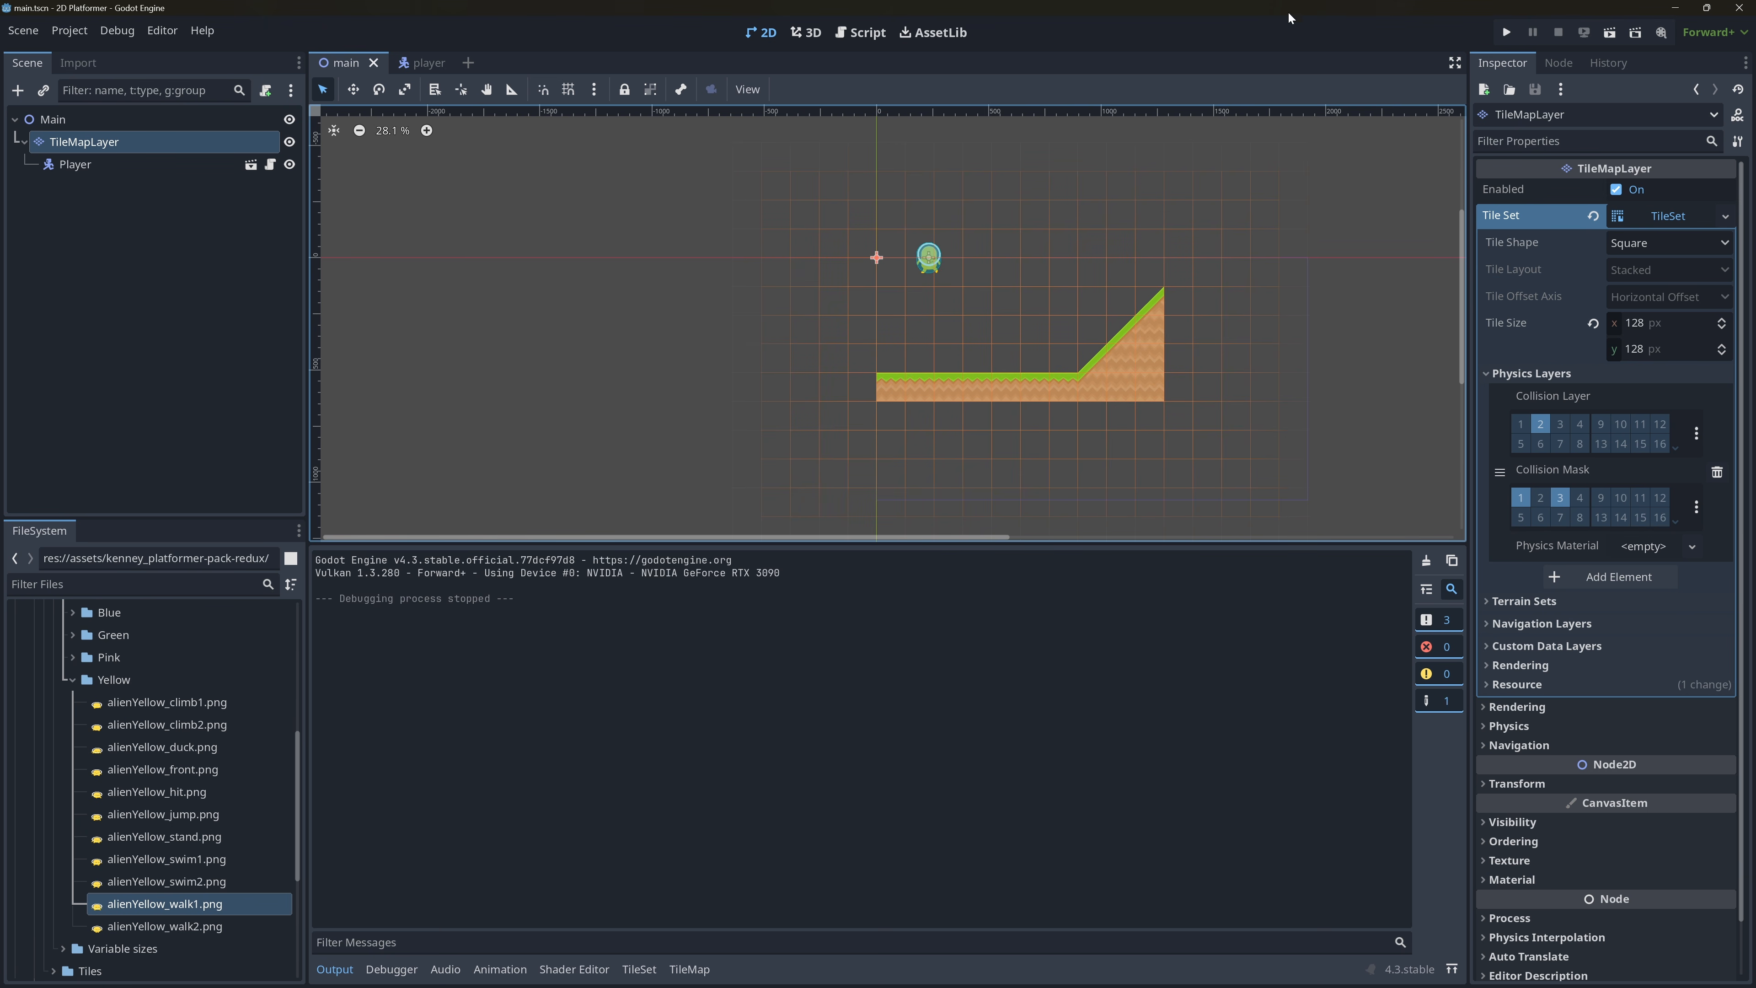
# Reshape the Physics Layer 0 collision polygon into a triangle along the slope, paint it onto the upward grass slope tile, and save the scene.
pyautogui.click(120, 166)
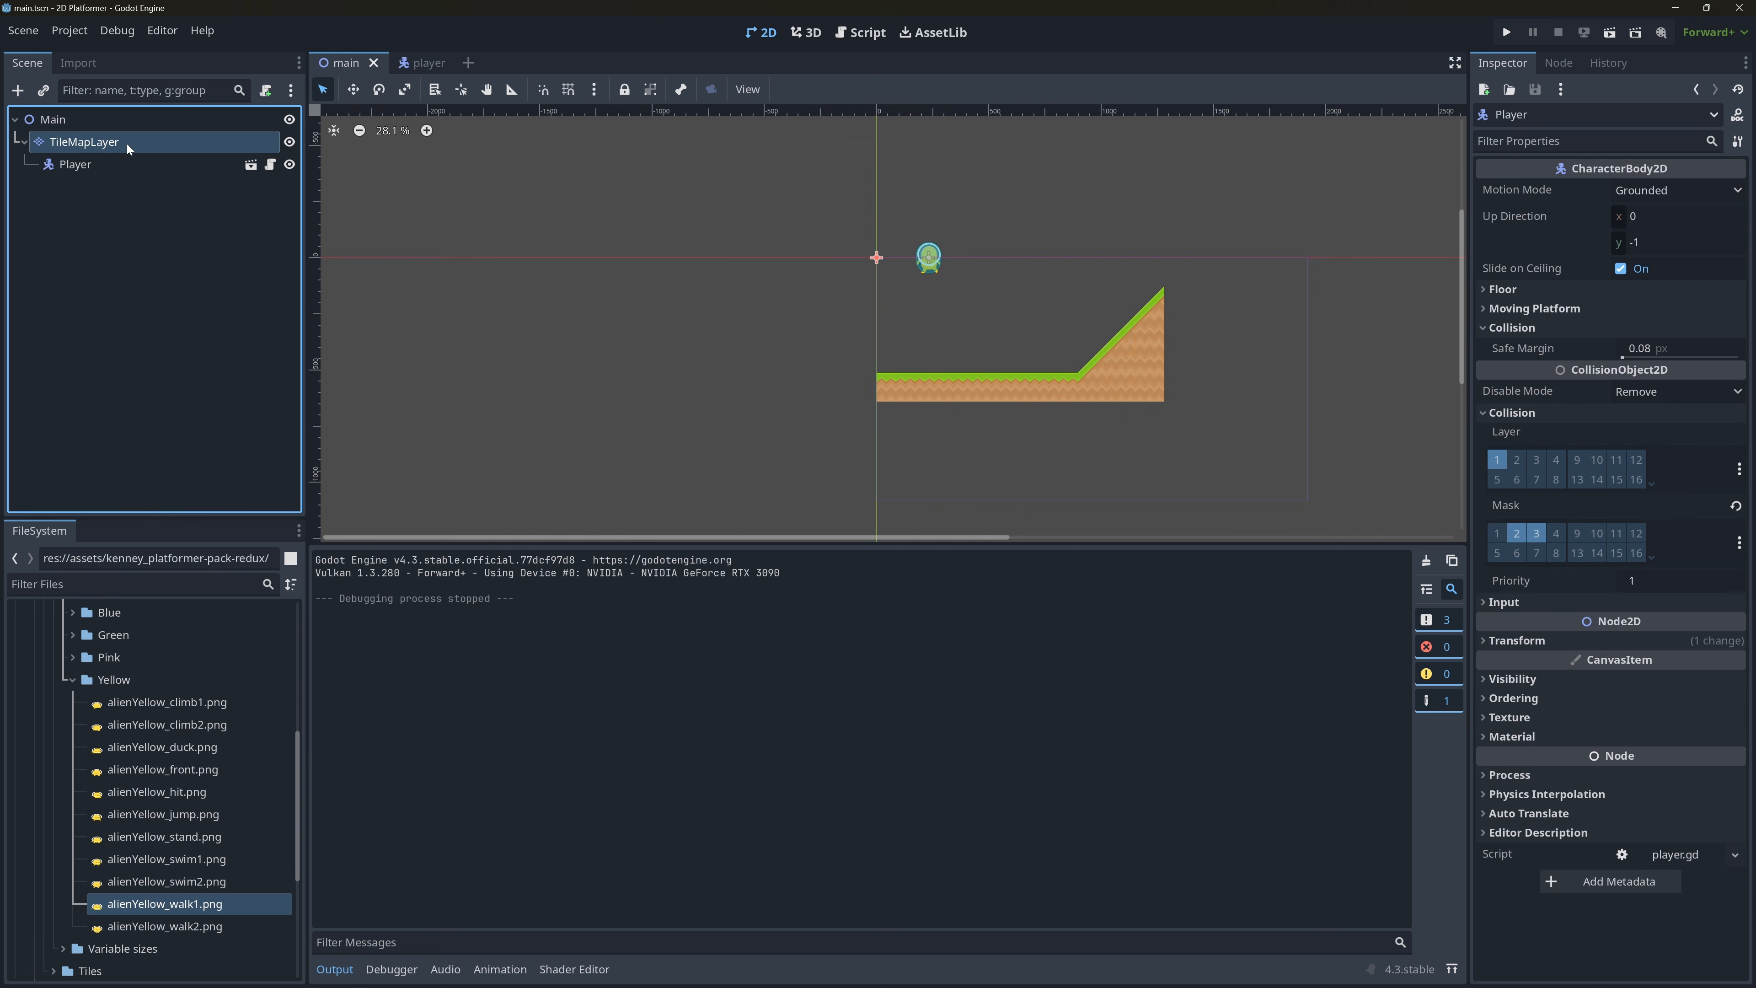
pyautogui.click(127, 144)
pyautogui.click(640, 968)
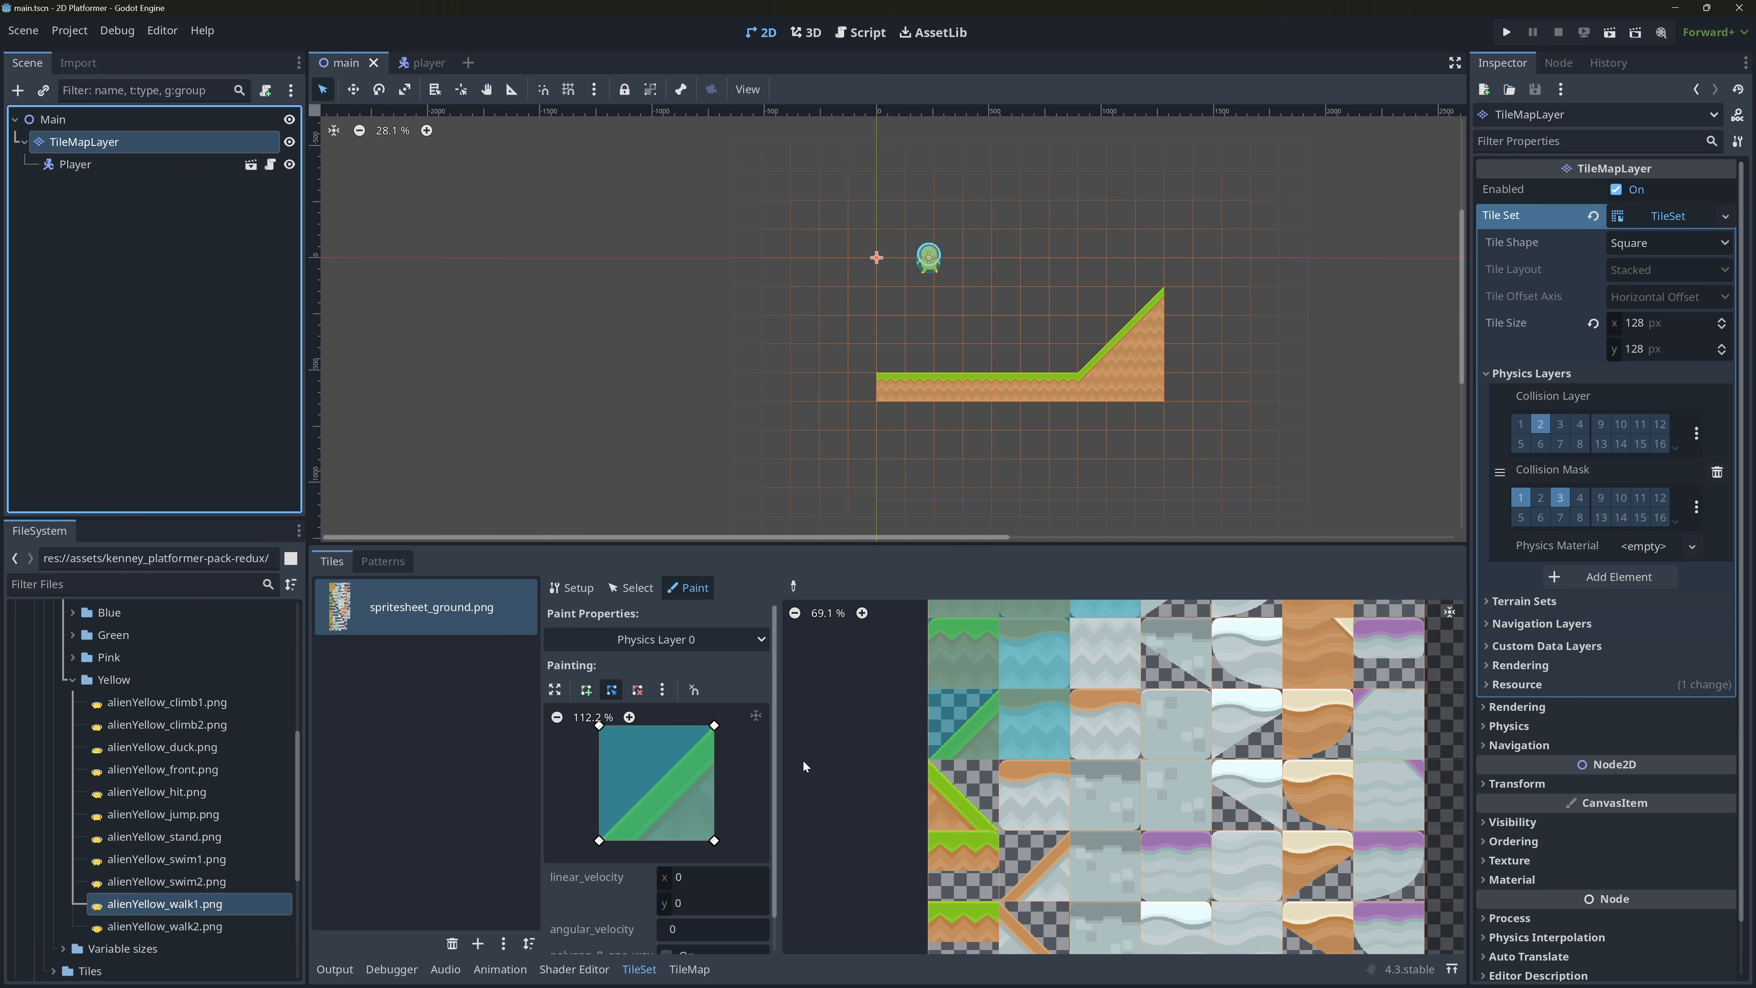
pyautogui.click(971, 733)
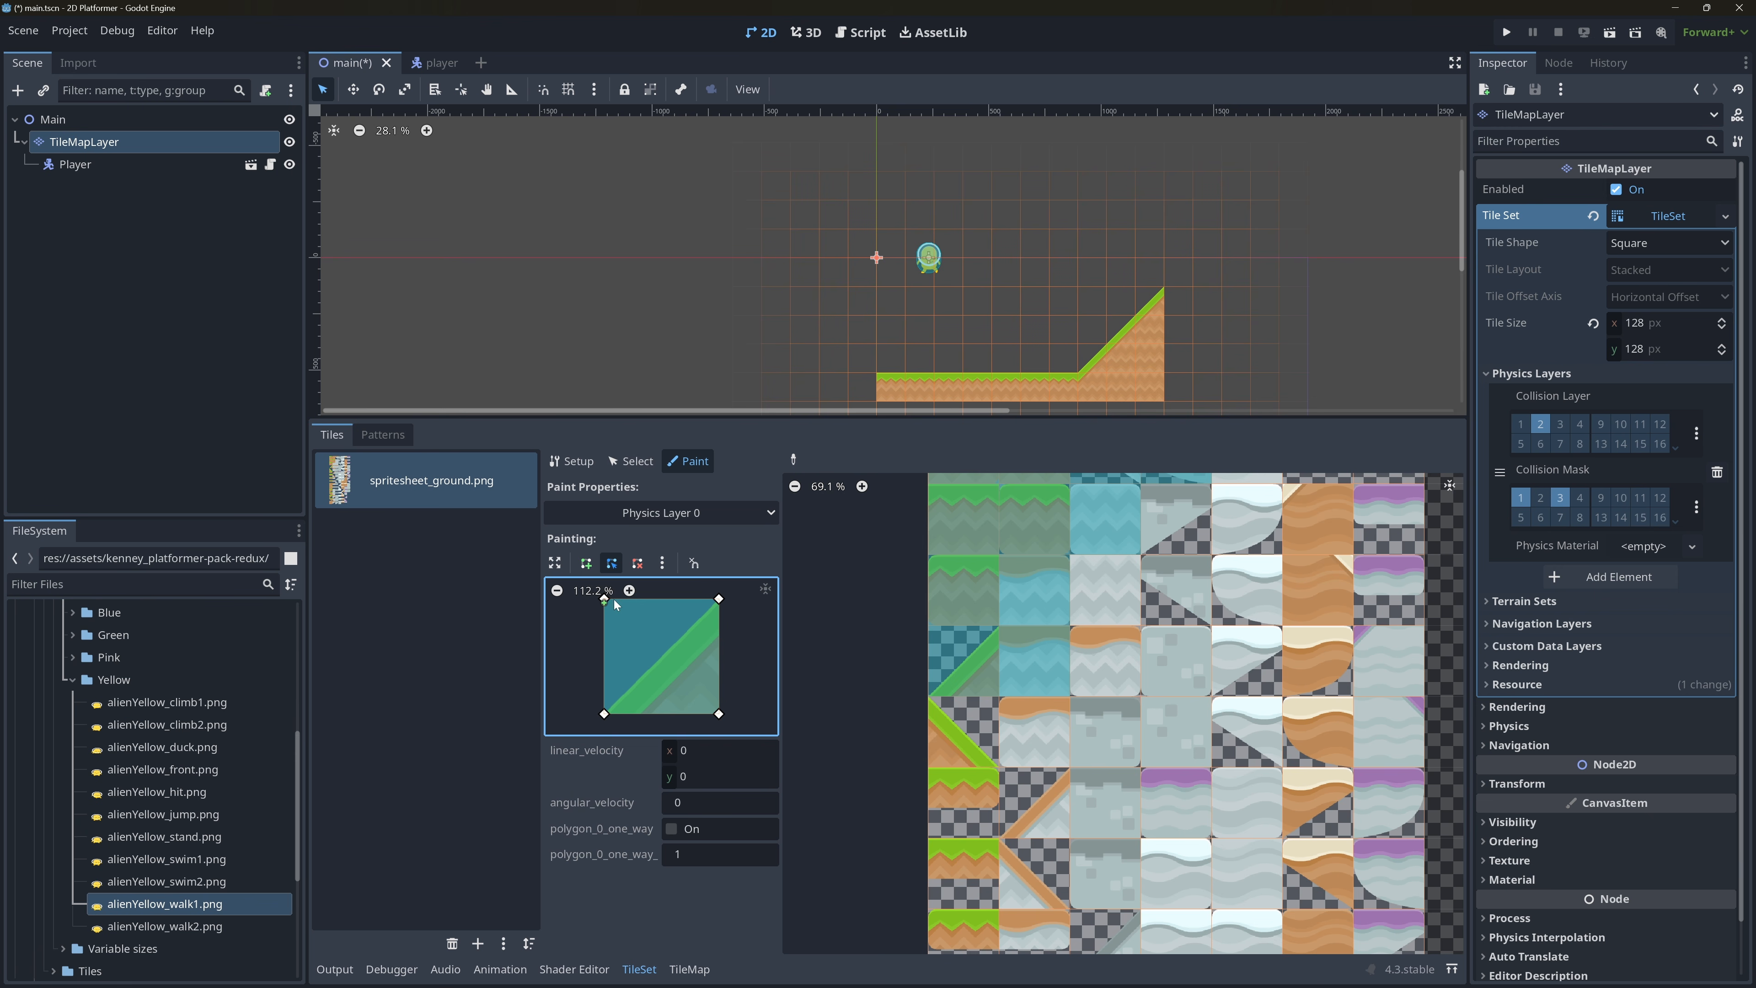
pyautogui.click(560, 590)
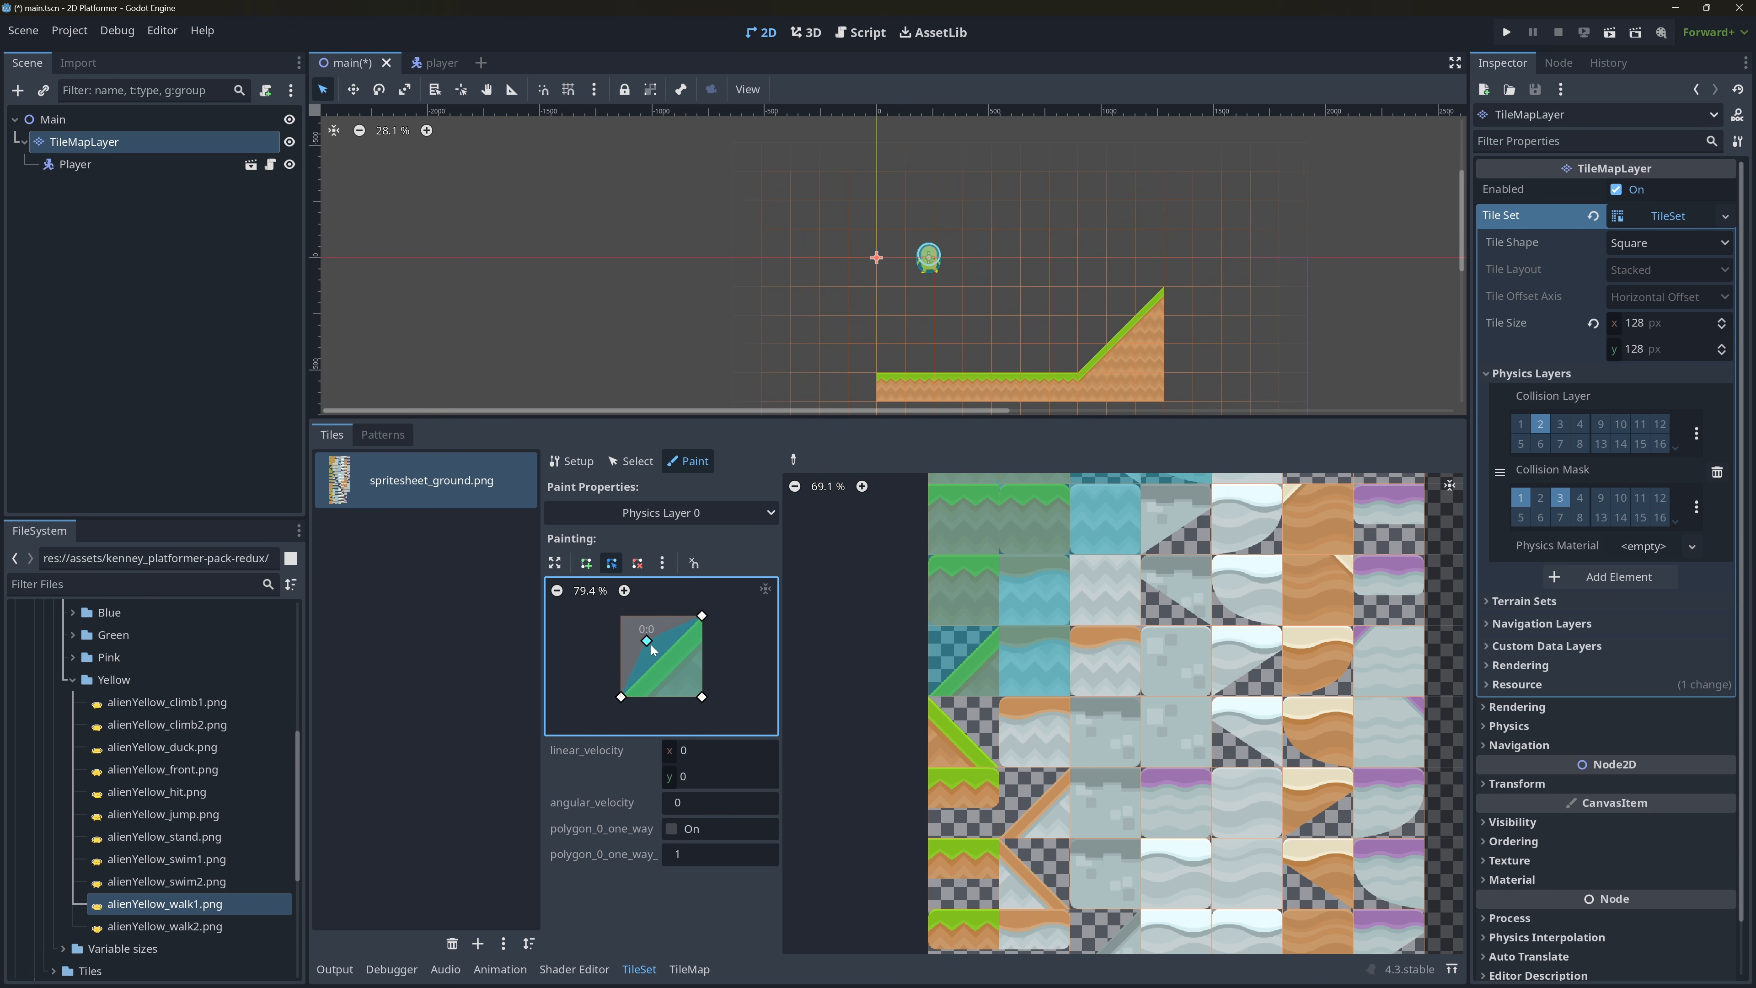
pyautogui.moveTo(651, 645); pyautogui.dragTo(664, 653)
pyautogui.moveTo(661, 652); pyautogui.dragTo(662, 656)
pyautogui.click(965, 674)
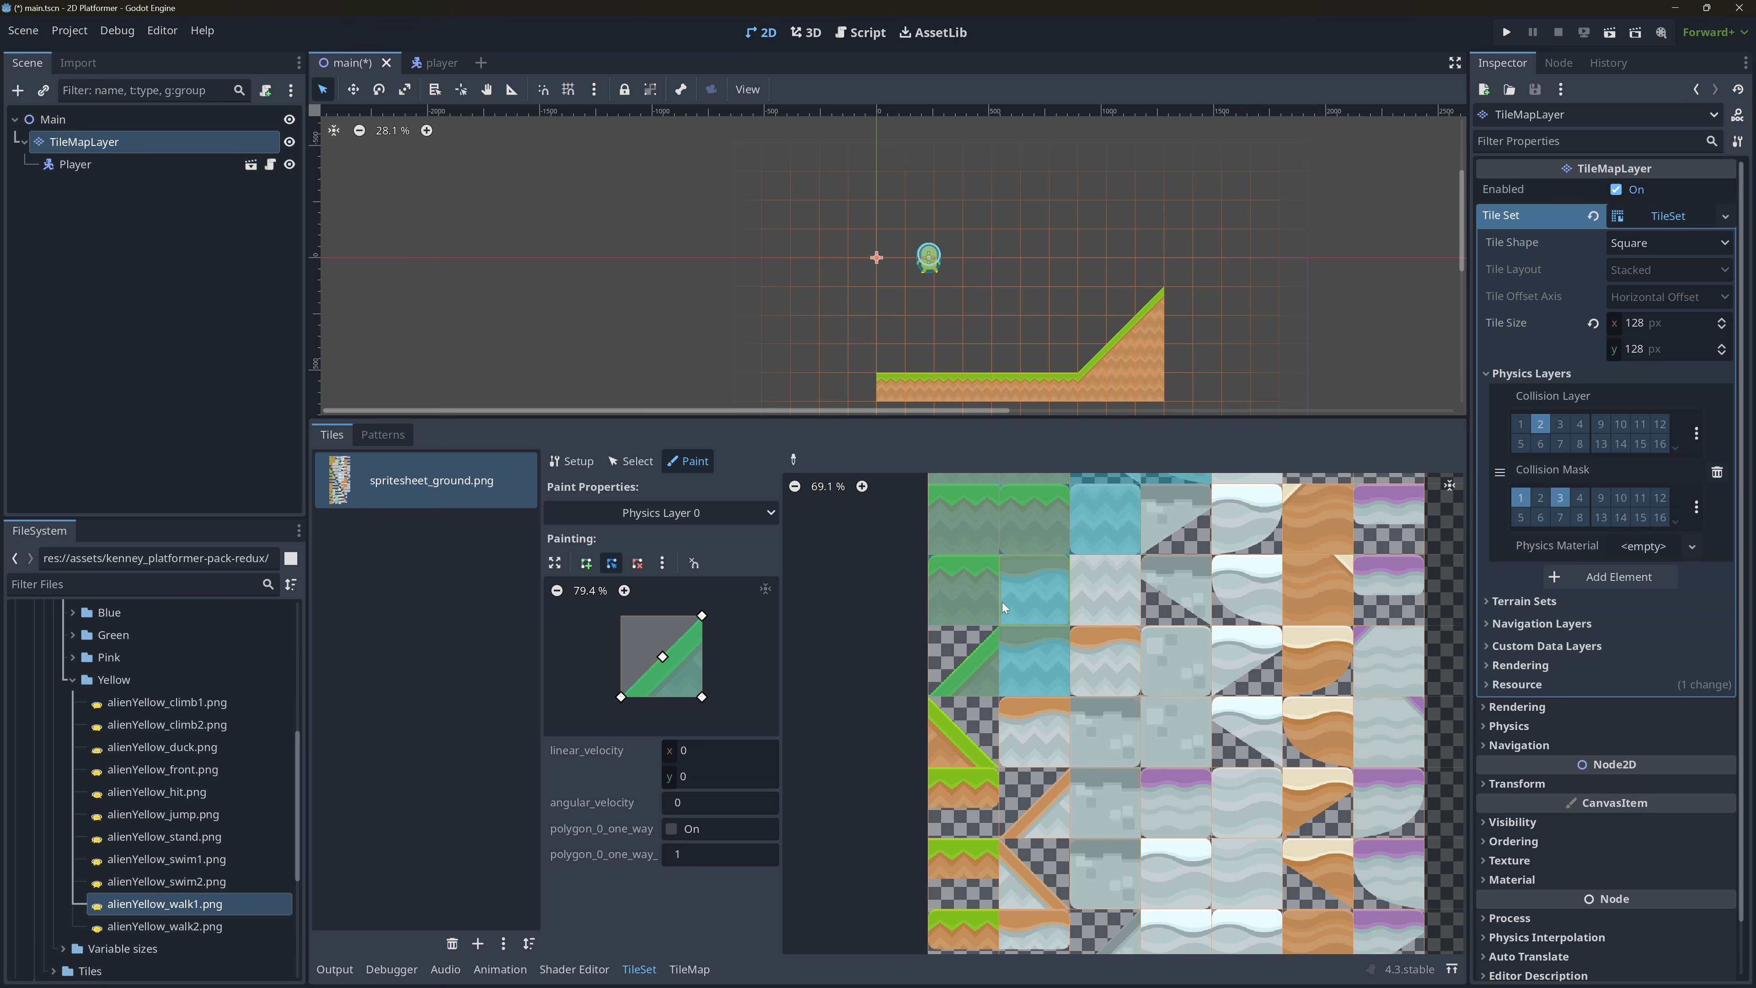
pyautogui.hotkey('ctrl', 's')
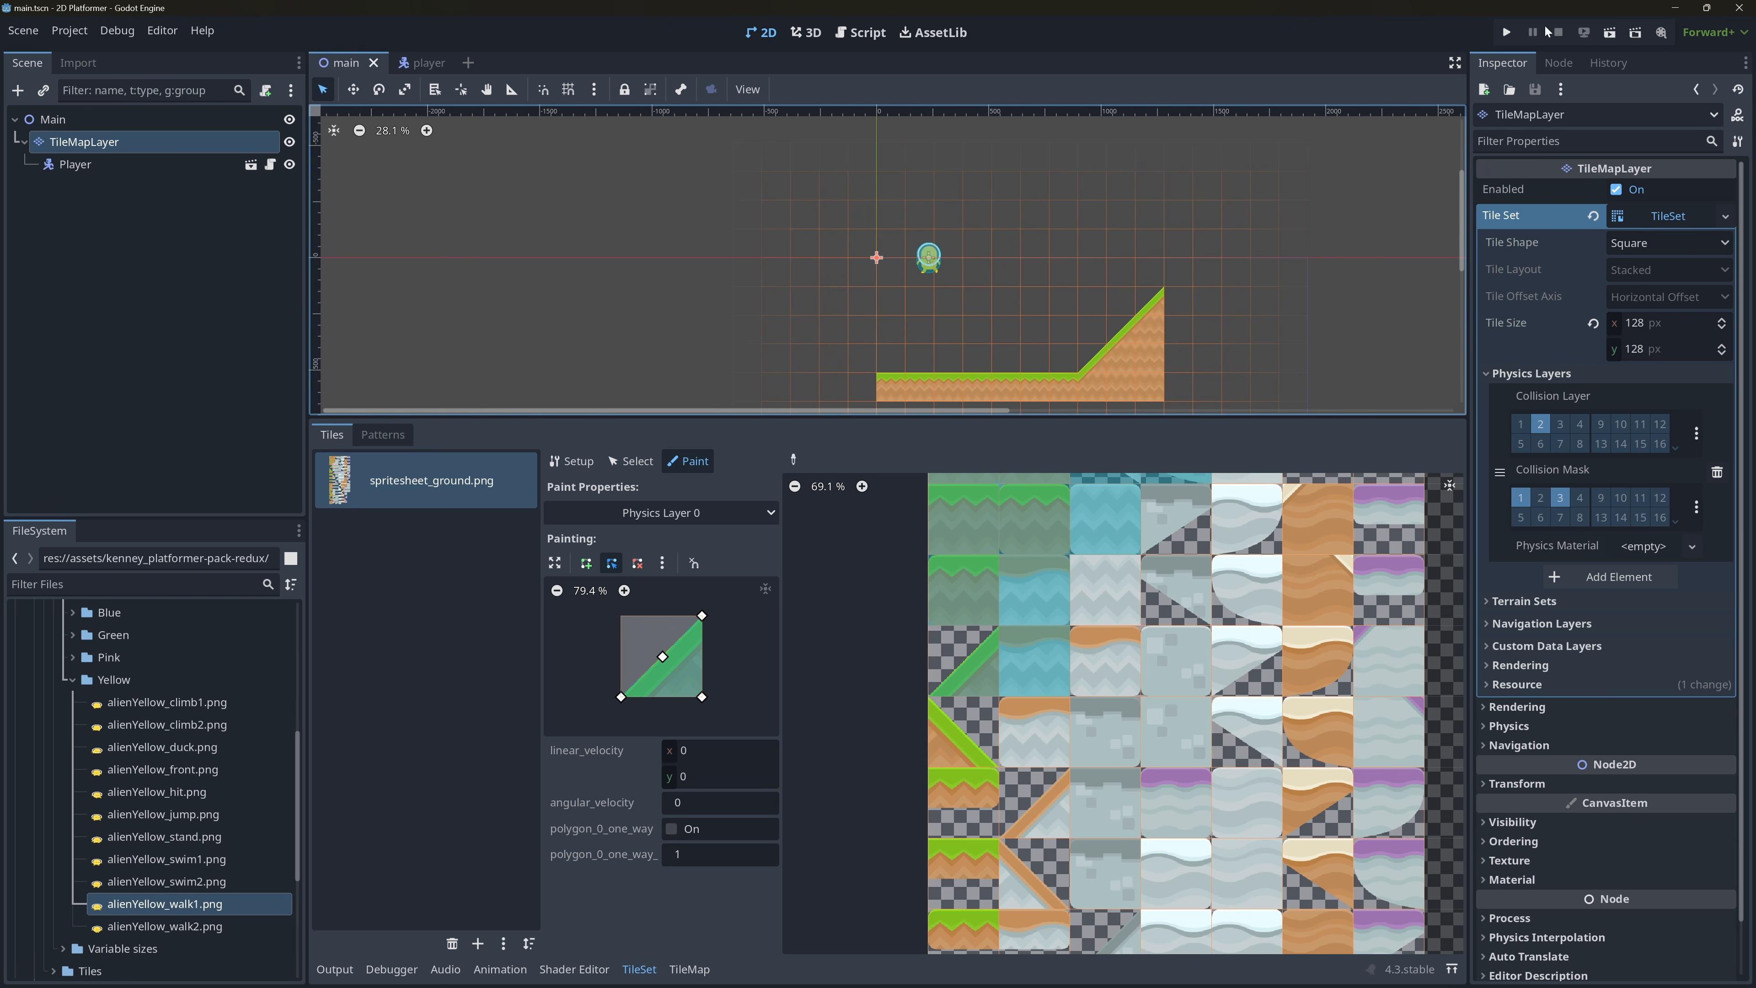
# Run the project, test the player walking up and down the slope and jumping on it, and close the game window.
pyautogui.click(1507, 32)
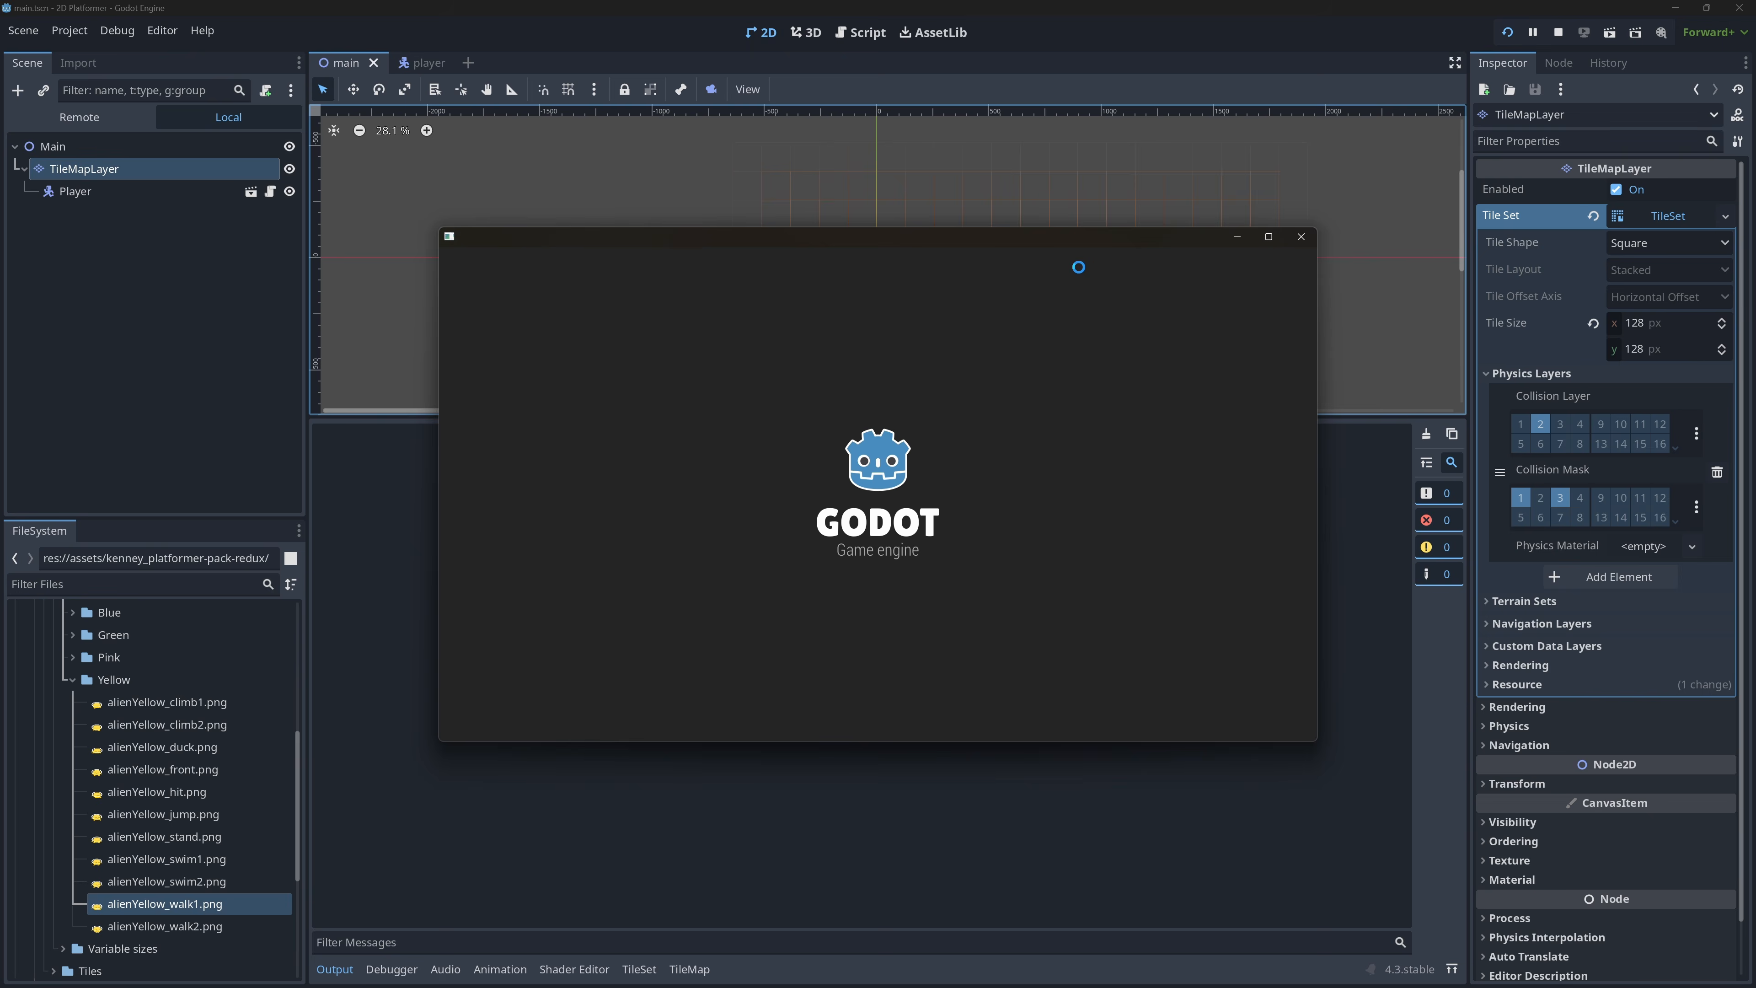
pyautogui.press('Right')
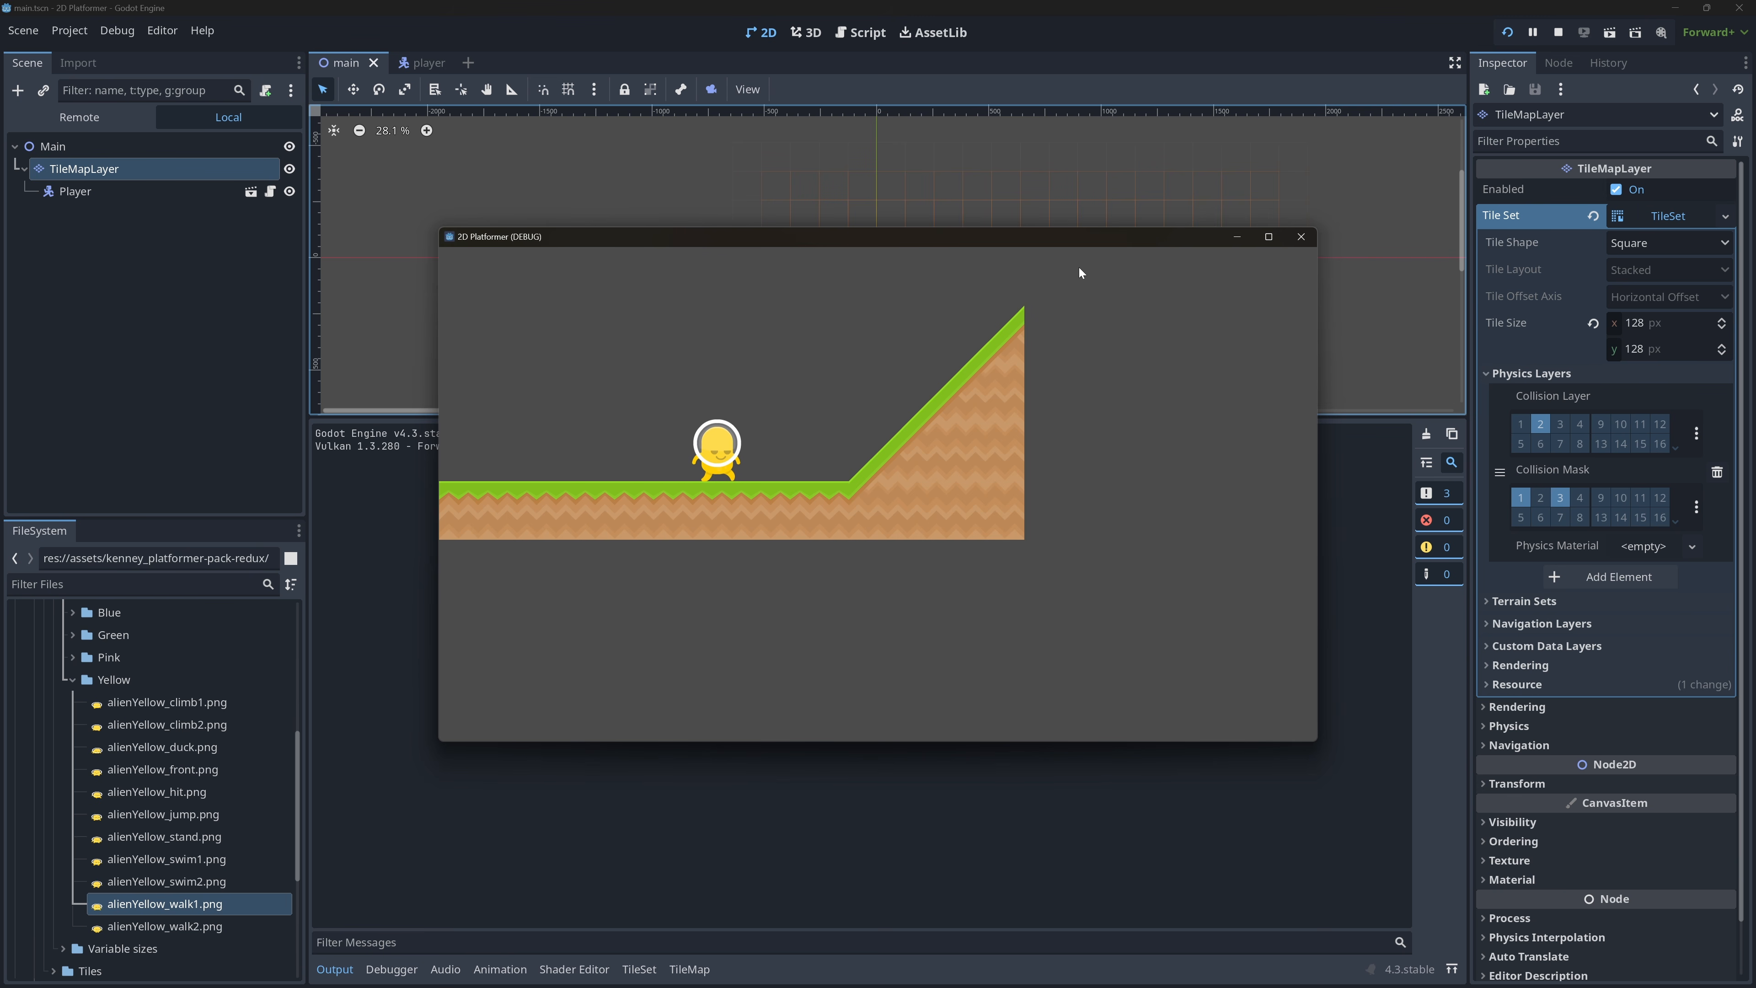
pyautogui.press('Right')
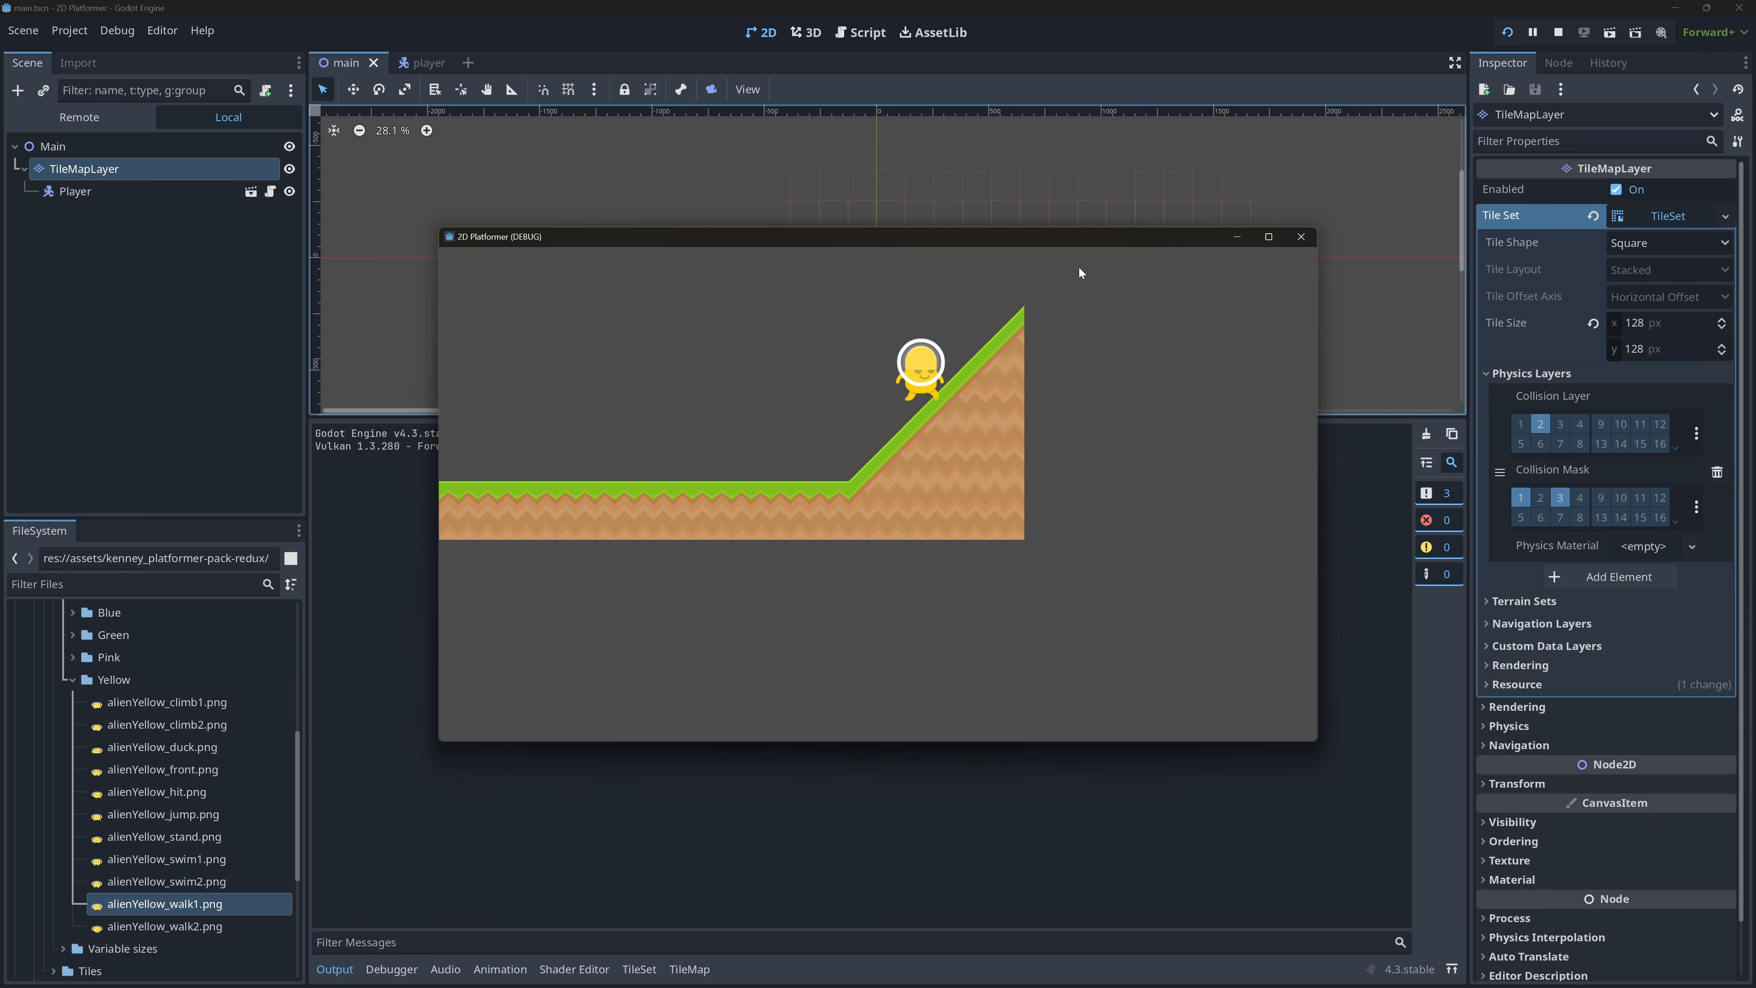
pyautogui.press('Right')
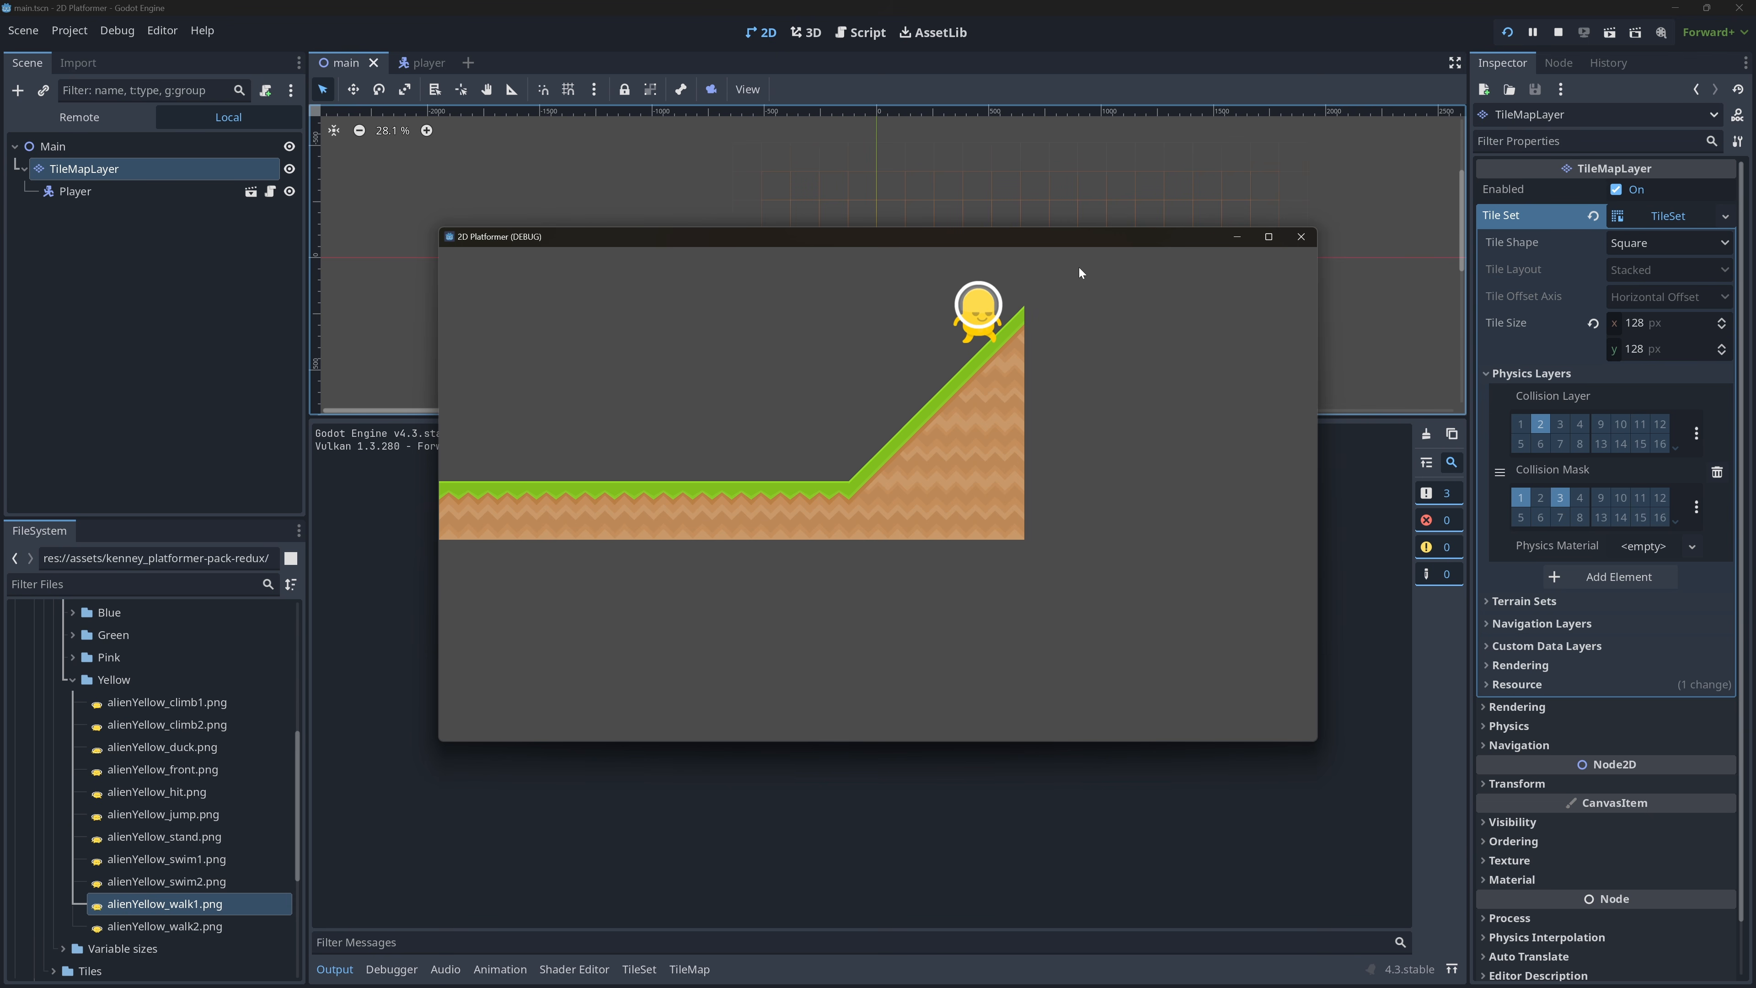
pyautogui.press('space')
pyautogui.press('Left')
pyautogui.press('Left')
pyautogui.press('Left')
pyautogui.press('Left')
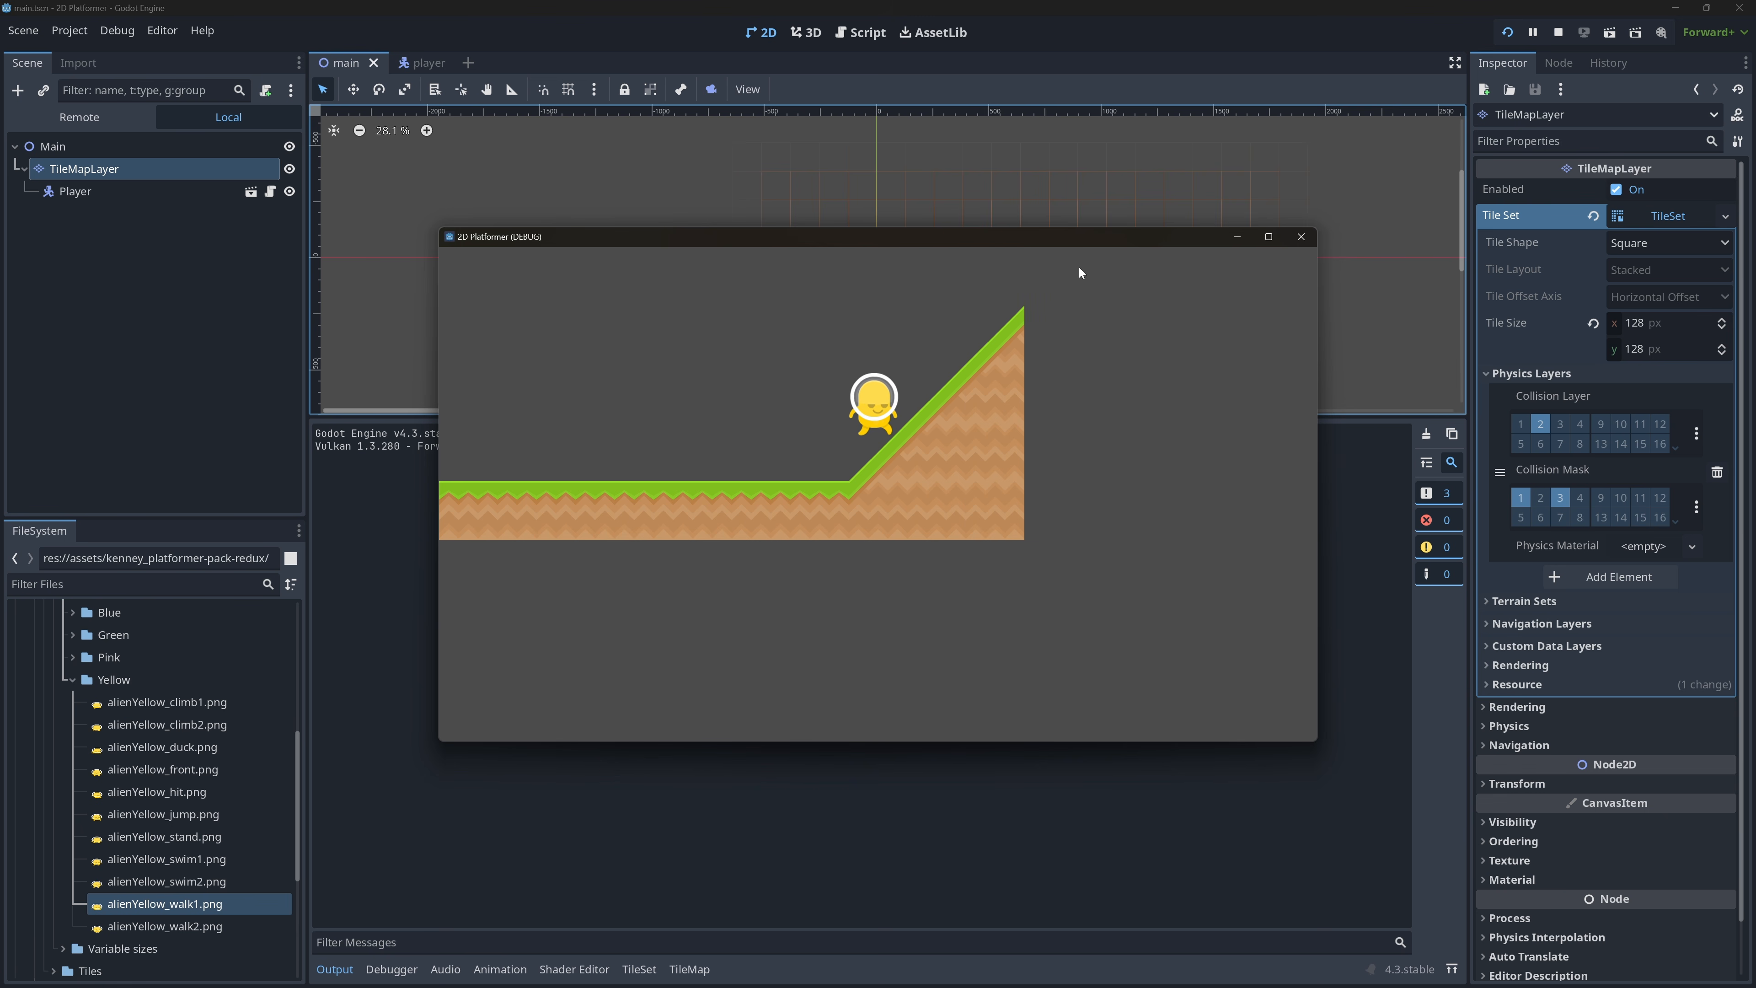
pyautogui.press('Left')
pyautogui.press('Right')
pyautogui.press('space')
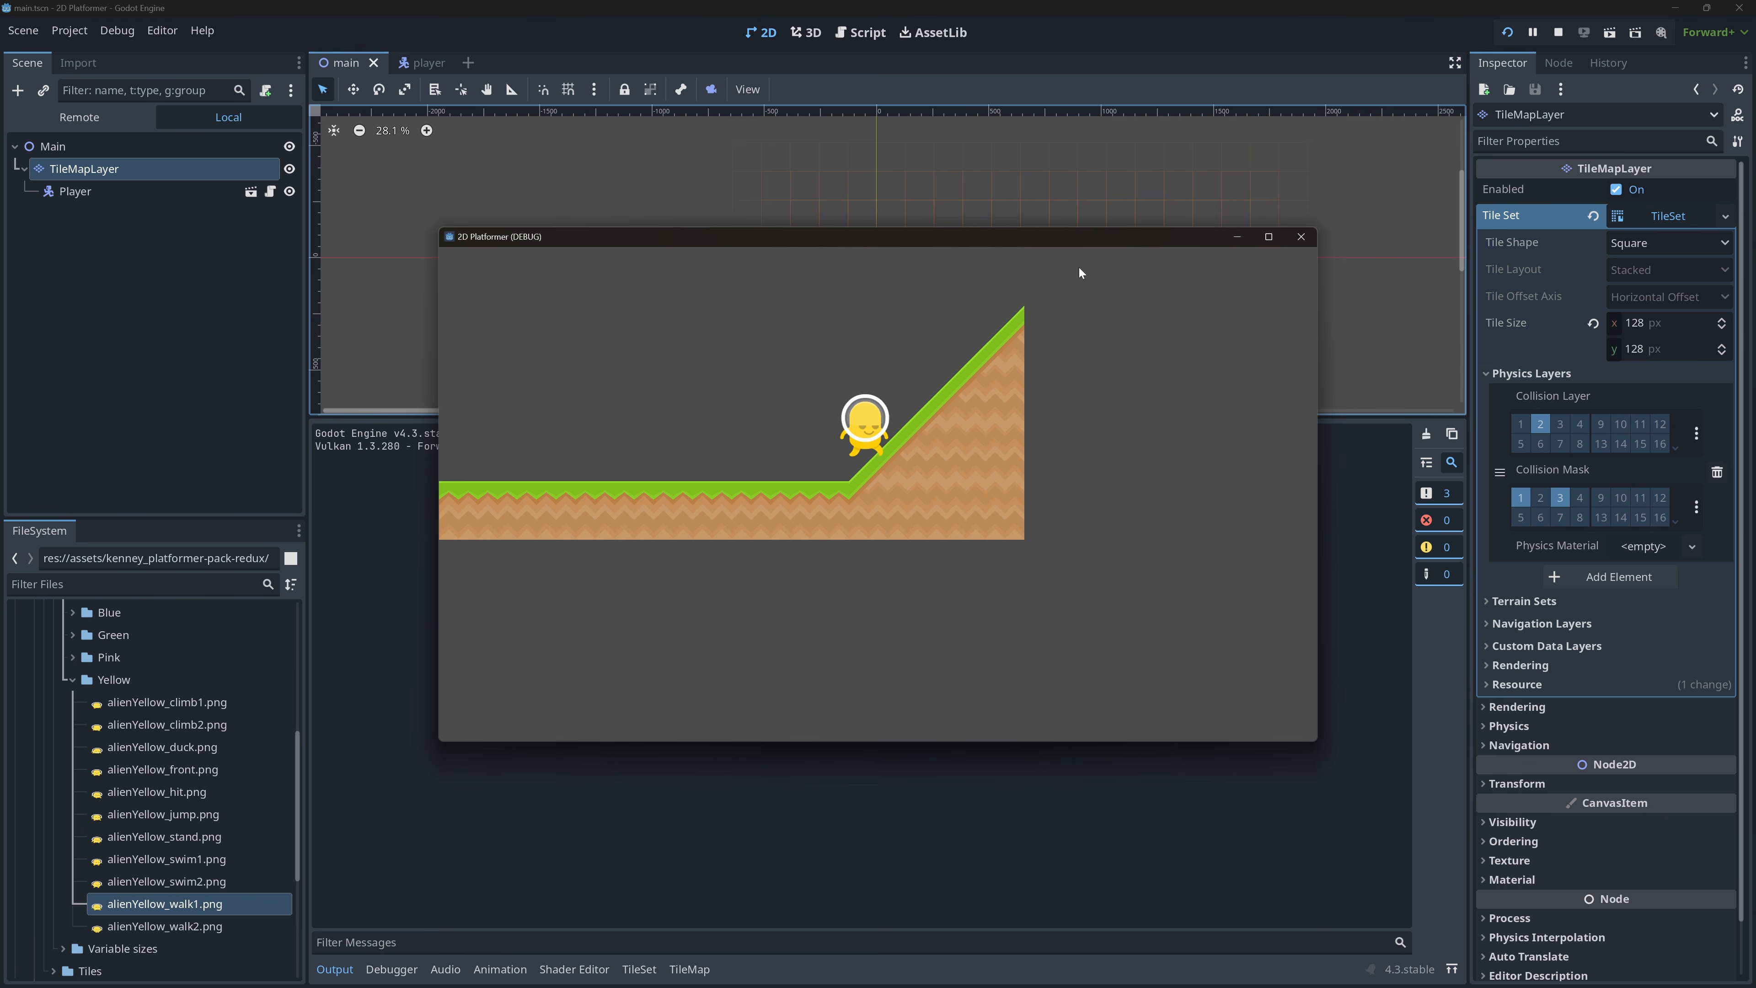
pyautogui.click(1300, 235)
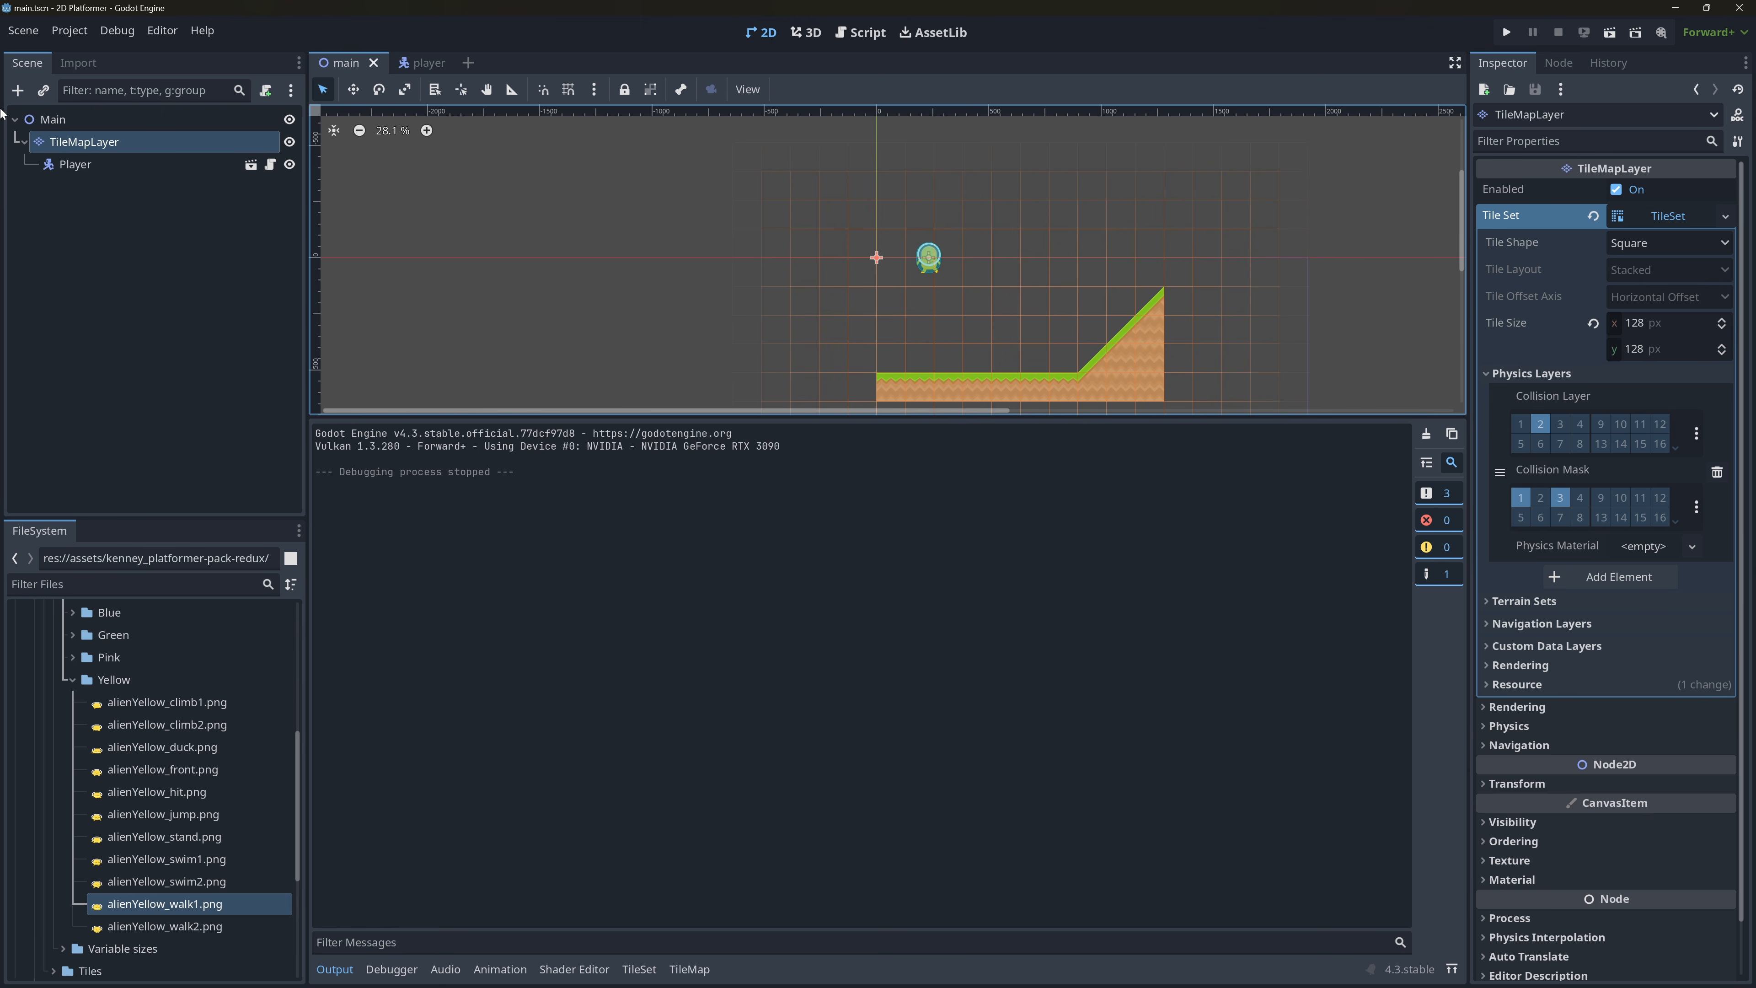
# Reopen the TileMapLayer's tile palette for extending the level beyond the slope.
pyautogui.click(114, 166)
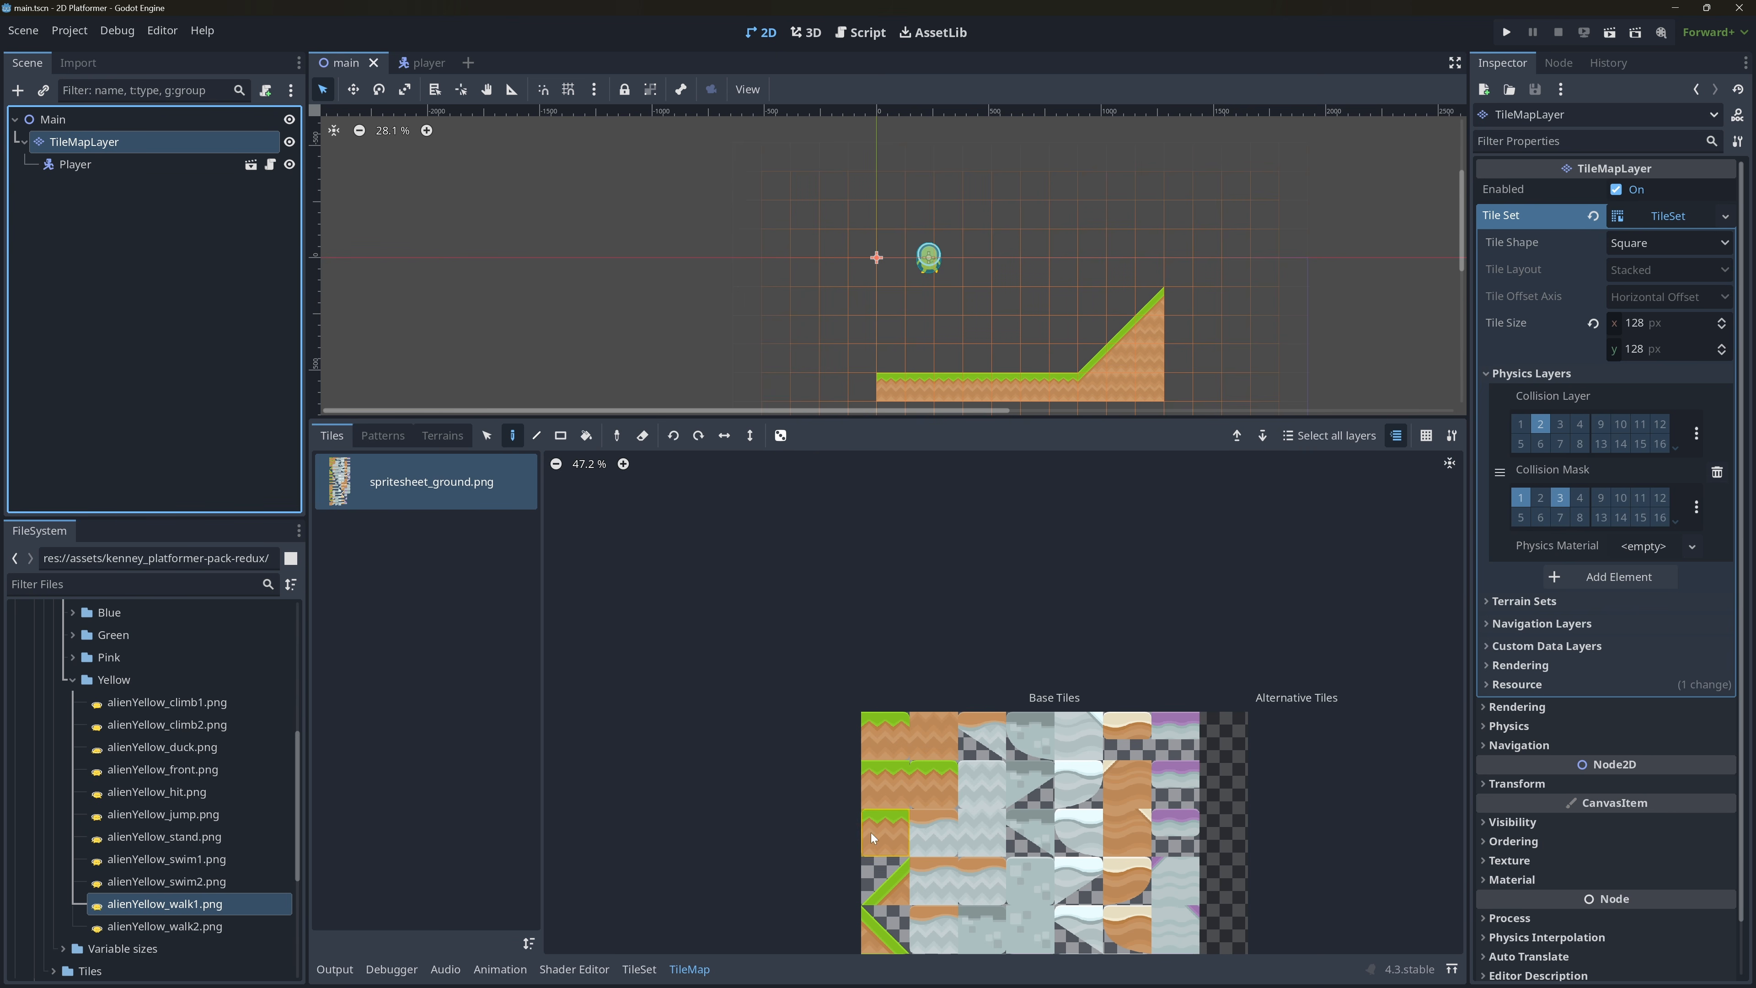
pyautogui.scroll(-5, 929, 750)
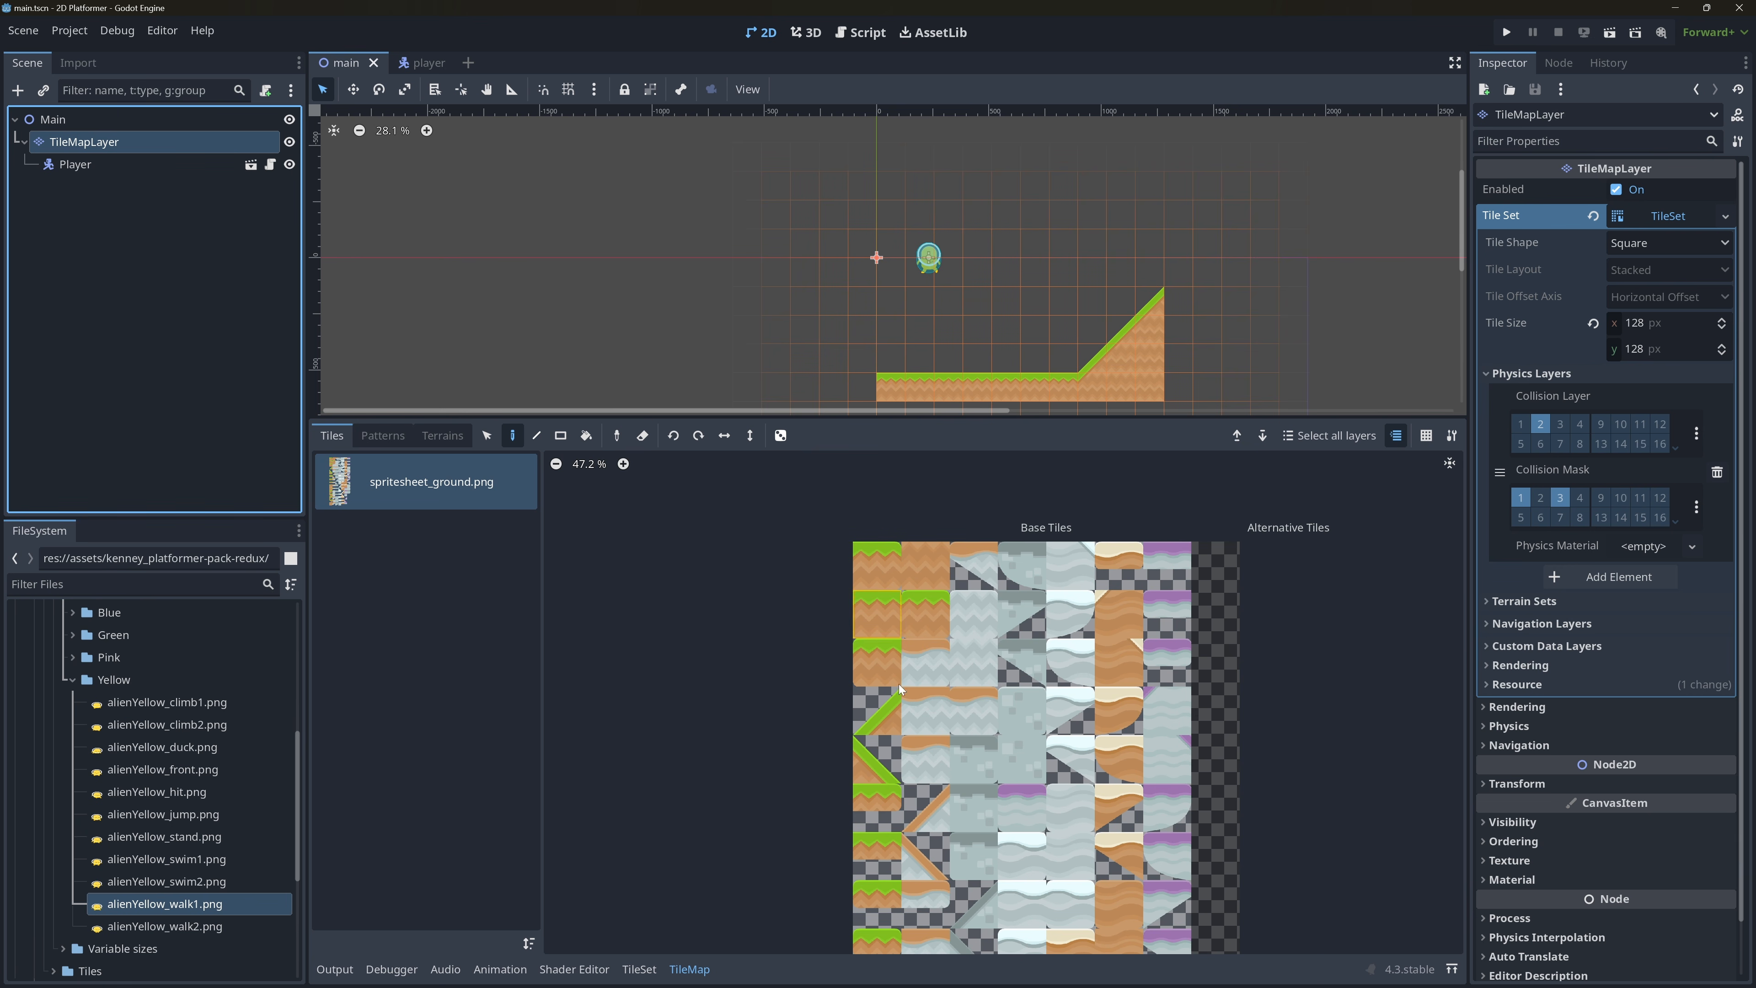
pyautogui.scroll(-4, 1064, 294)
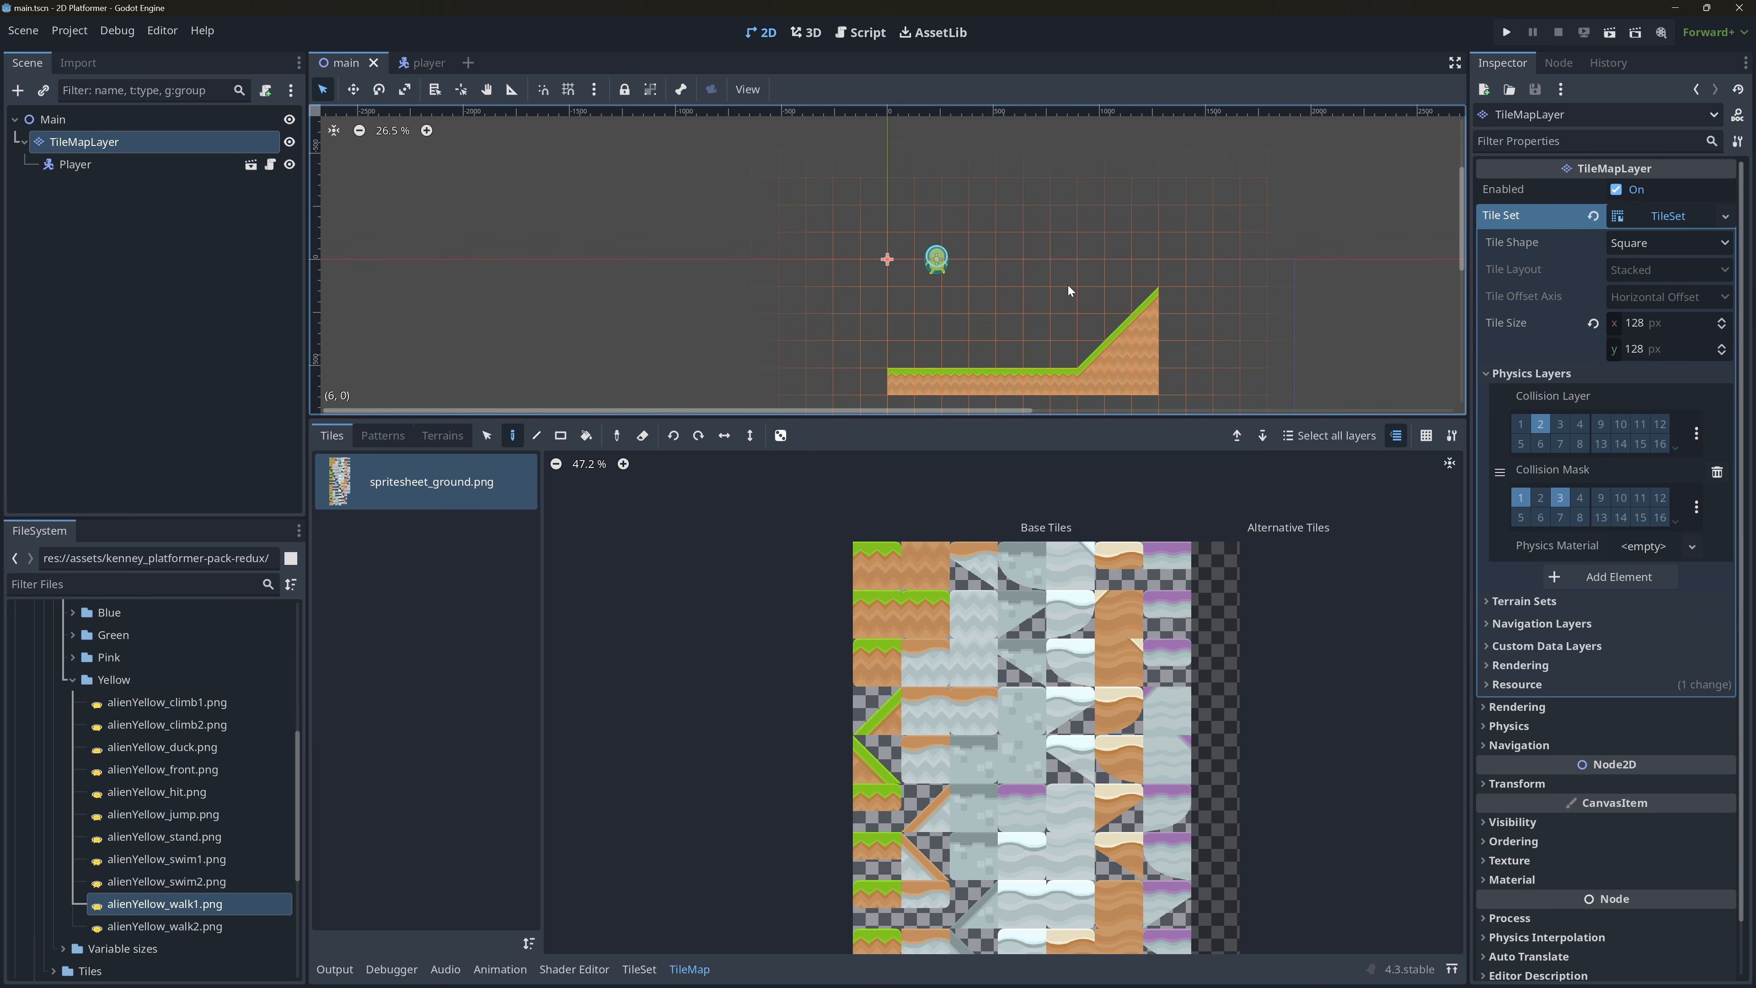
pyautogui.moveTo(1091, 302); pyautogui.dragTo(824, 247, button='middle')
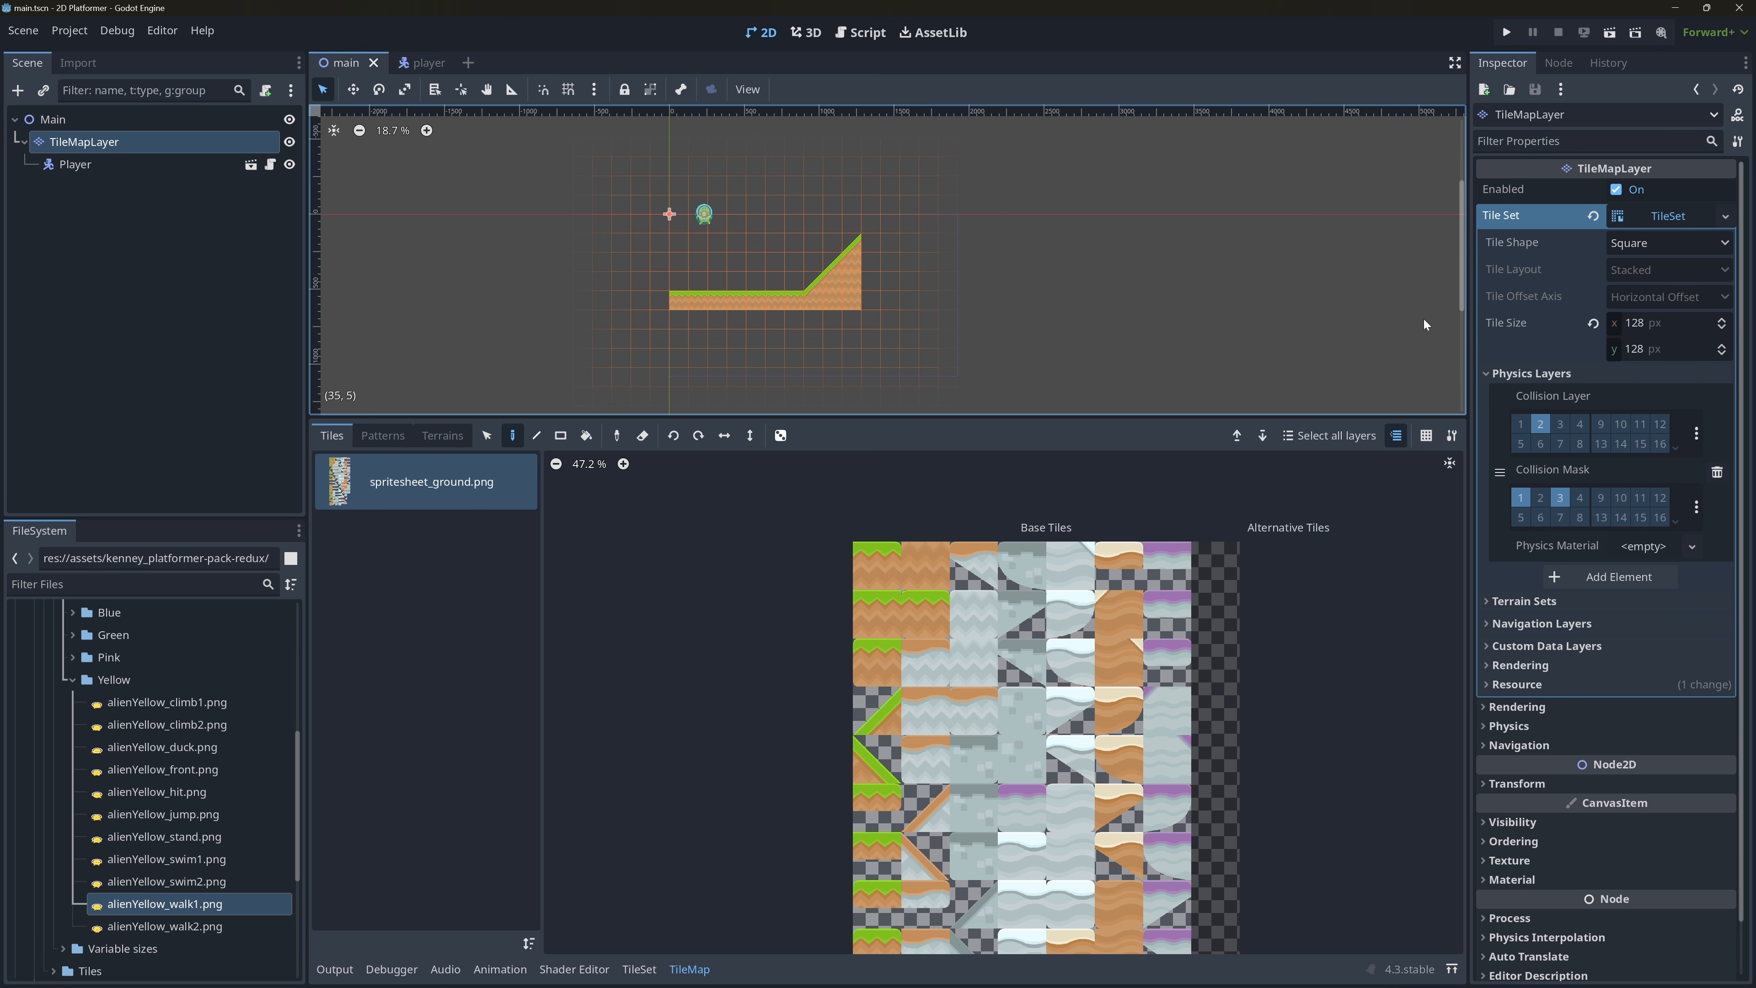
pyautogui.scroll(-1, 1361, 319)
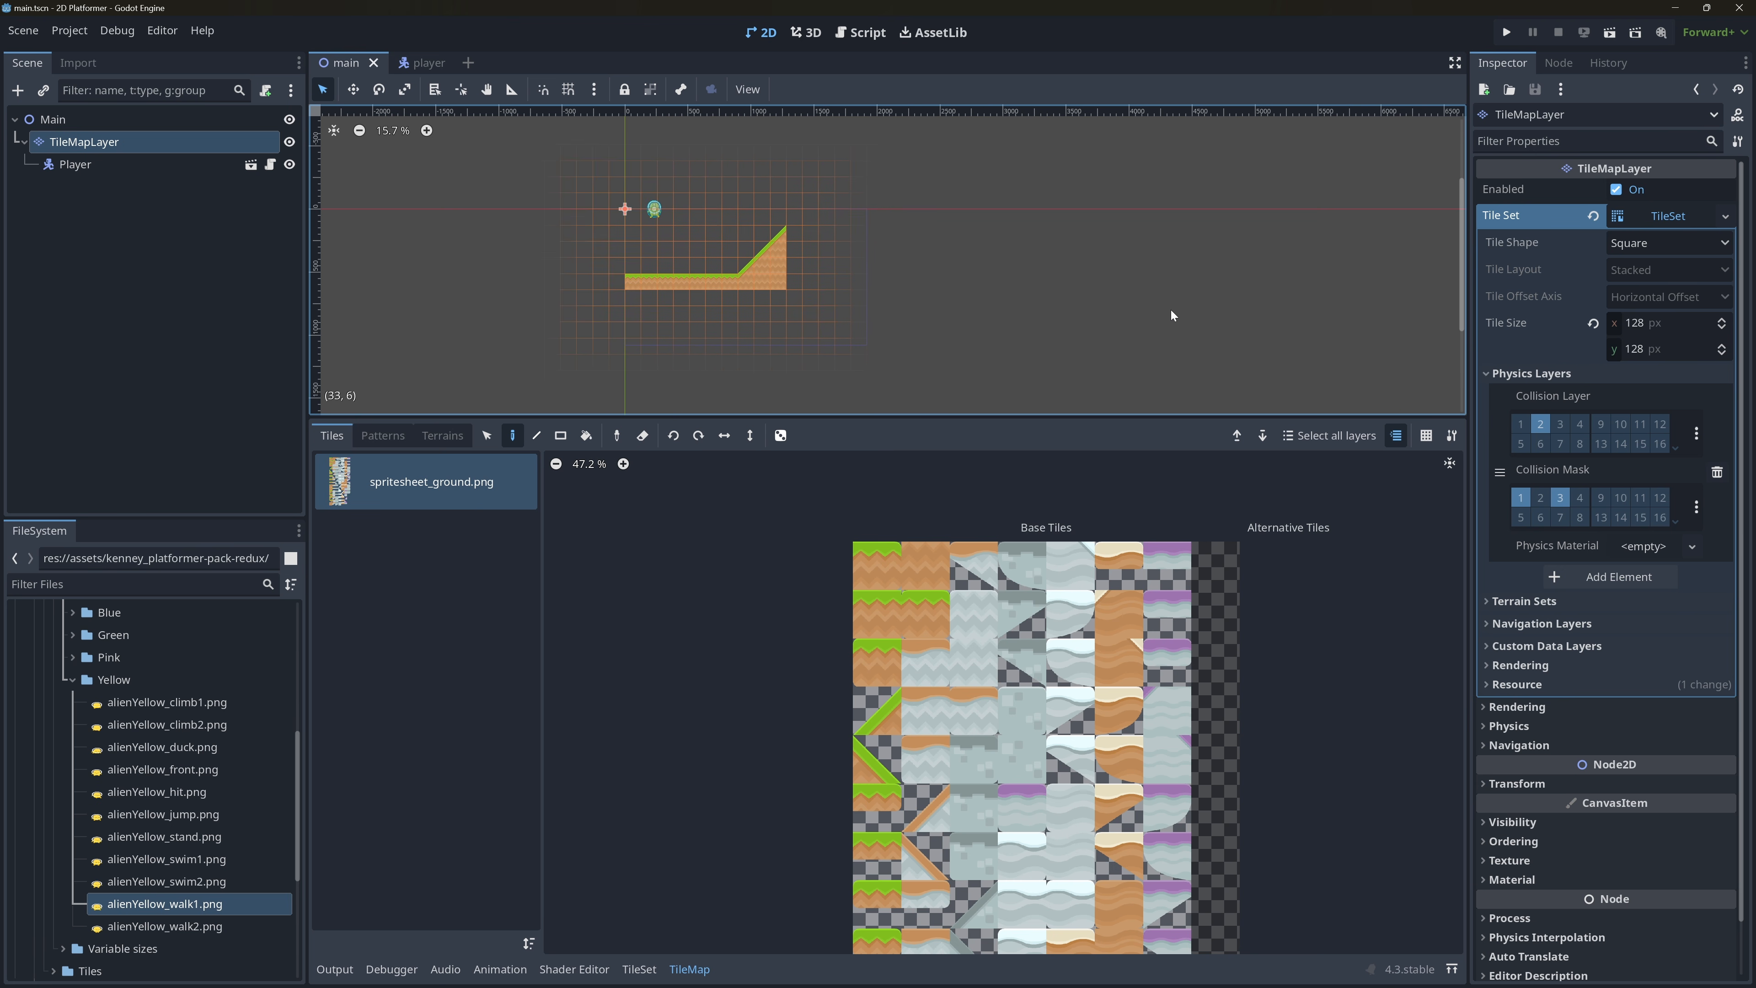